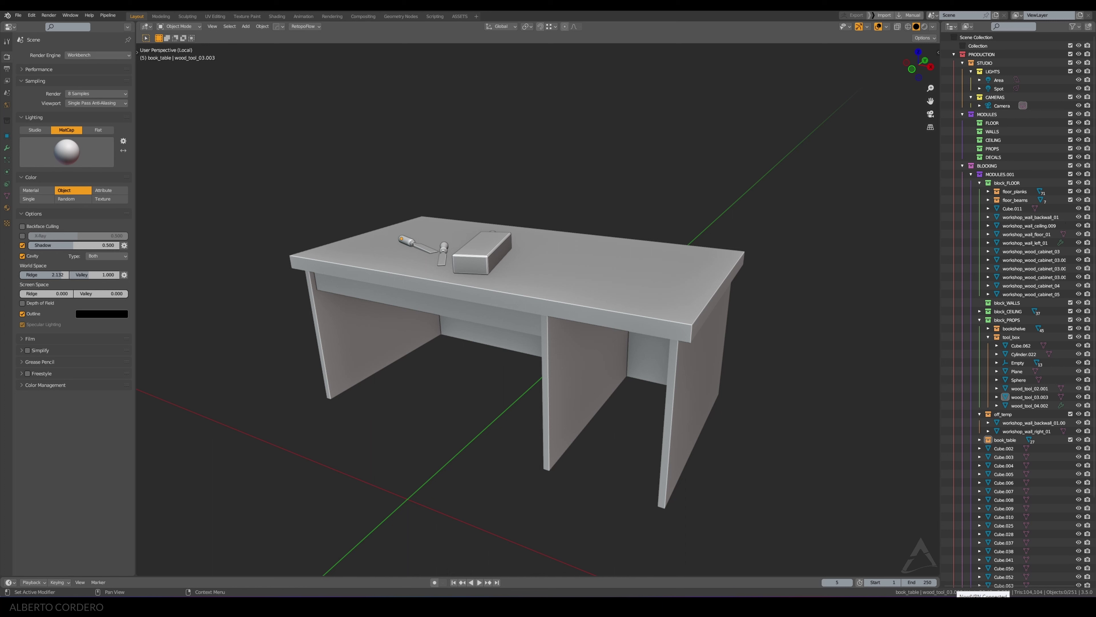
Step: Duplicate the block on the table and place the copy to the right of the original
middle_click_drag(358, 162, 653, 246)
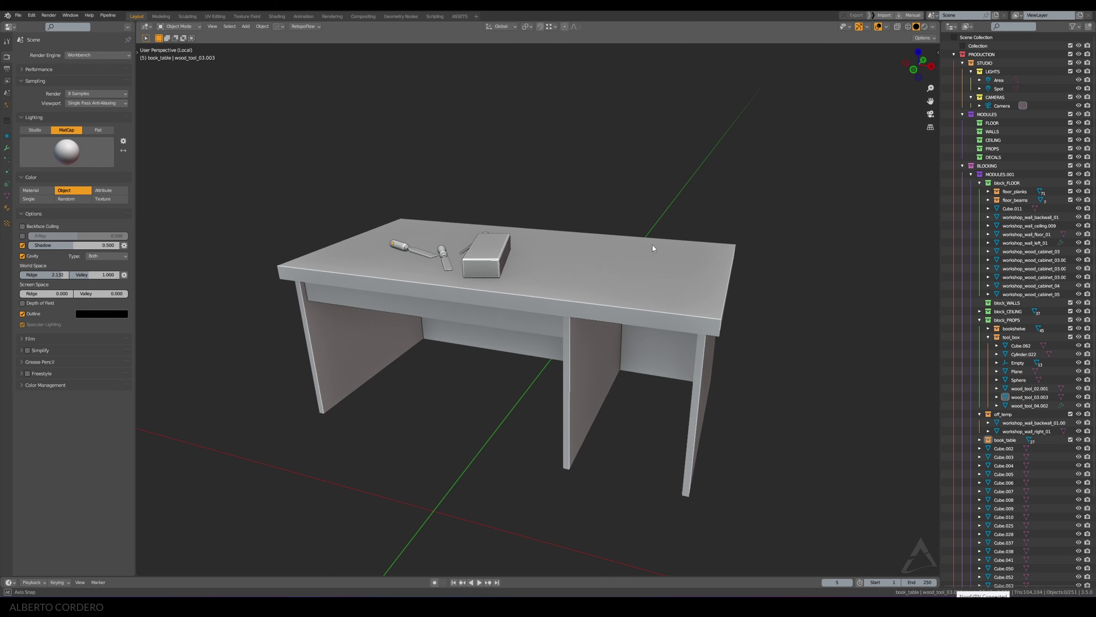
key("KP_7")
left_click(510, 344)
key("shift+d")
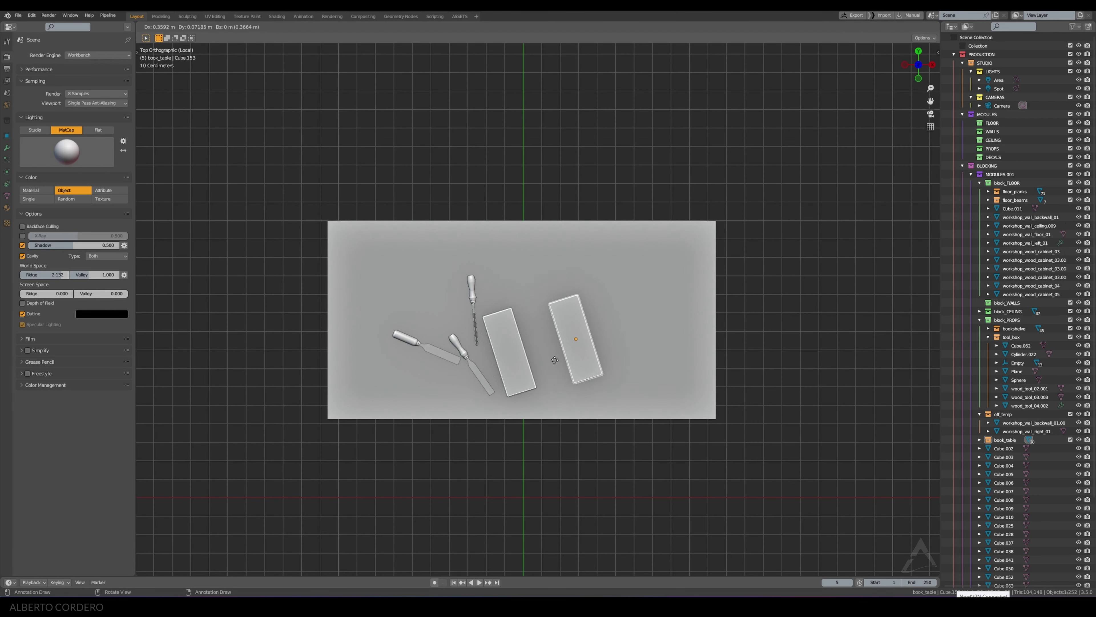
left_click(628, 334)
Step: Clear the copy's rotation and turn it 90° in top view to lie lengthwise
key("alt+r")
key("KP_1")
scroll(632, 307, "up", 2)
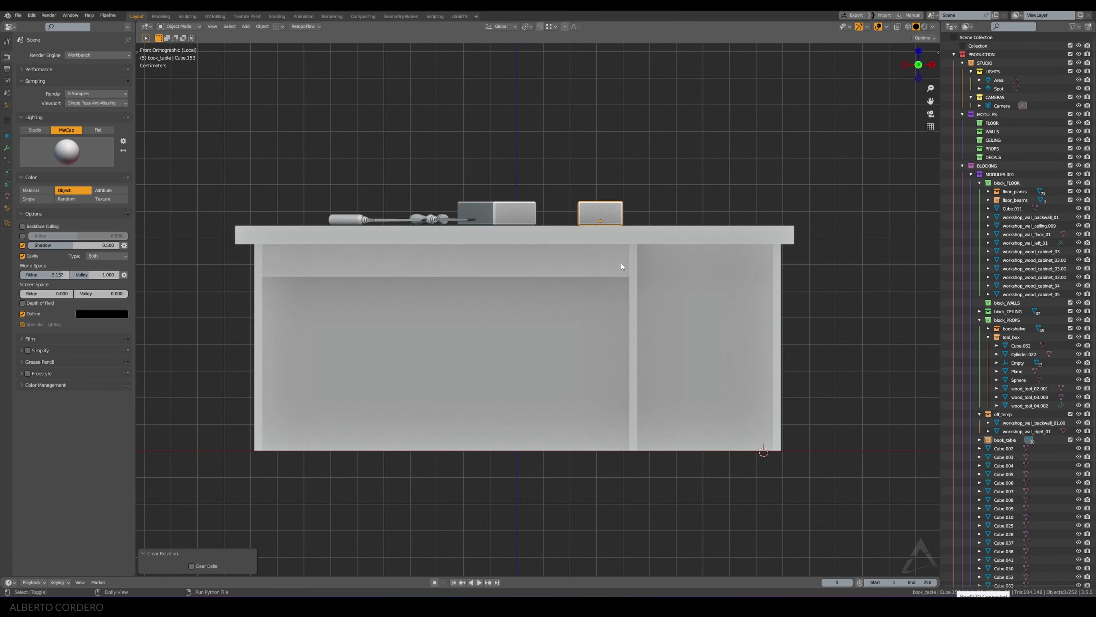
key("KP_7")
scroll(624, 258, "up", 3)
key("r")
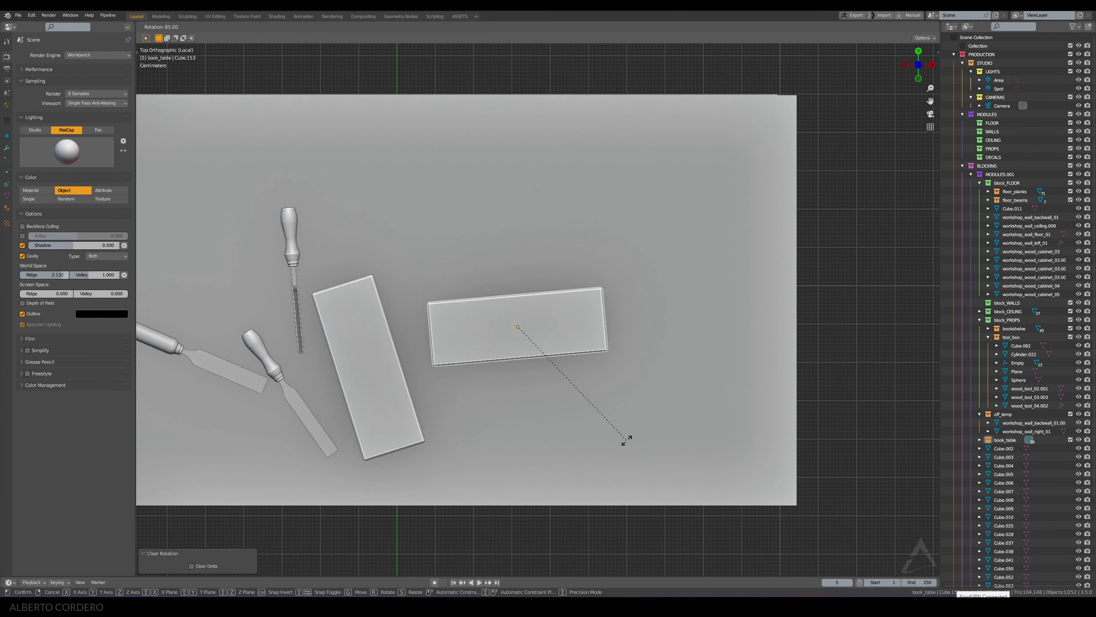
left_click(620, 445)
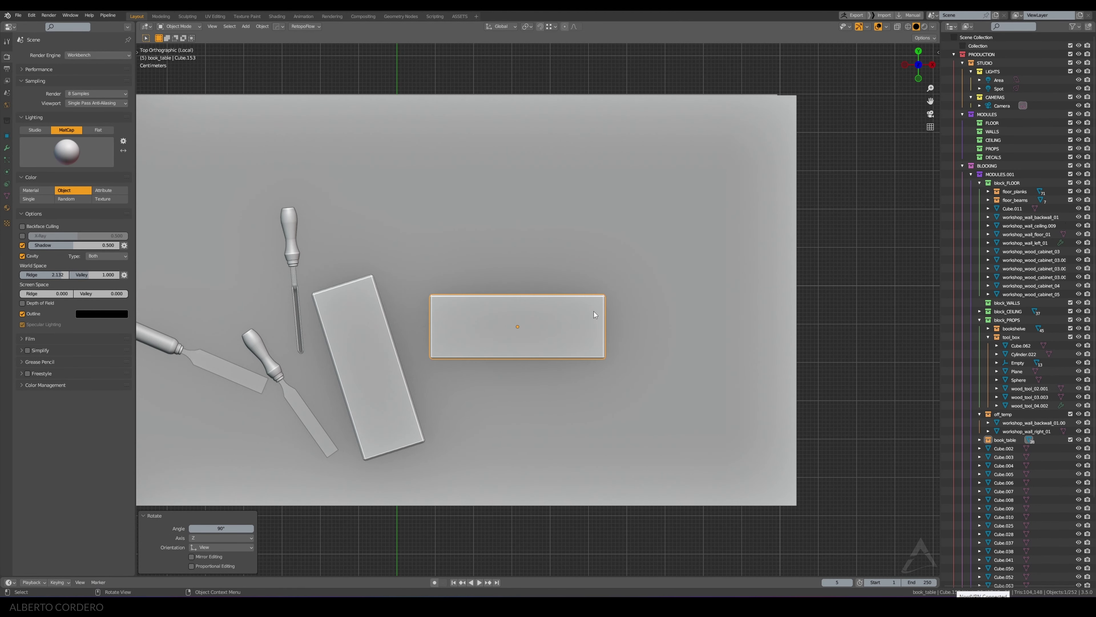
Step: Reposition the rotated copy beside the first block and open its mesh for editing
key("KP_1")
key("ctrl+KP_3")
key("KP_7")
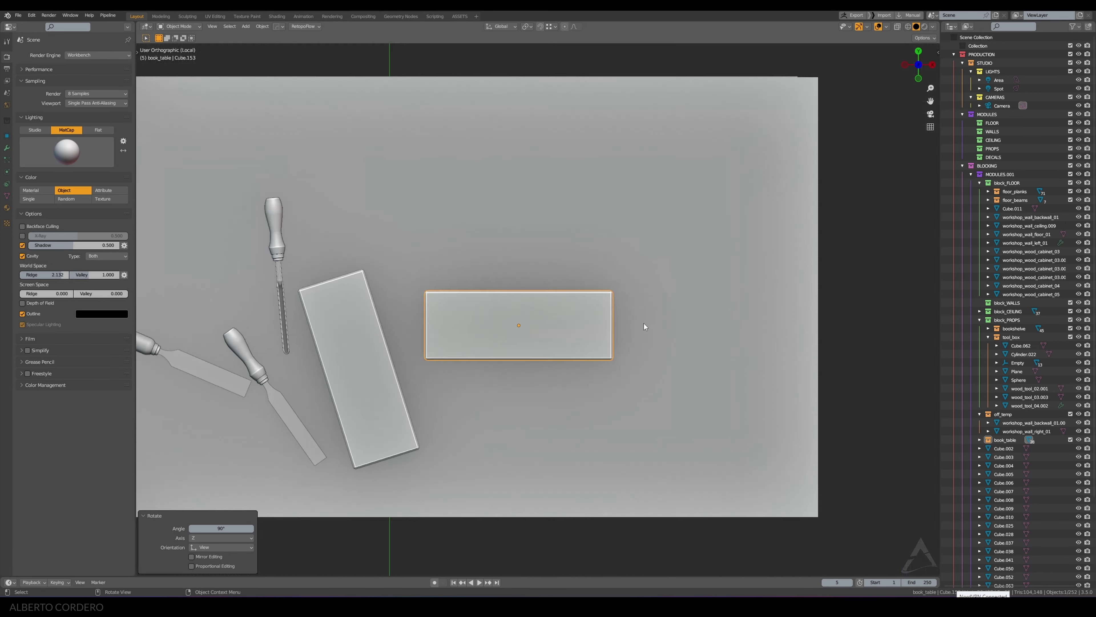
middle_click_drag(613, 296, 421, 218, "shift")
key("g")
left_click(544, 231)
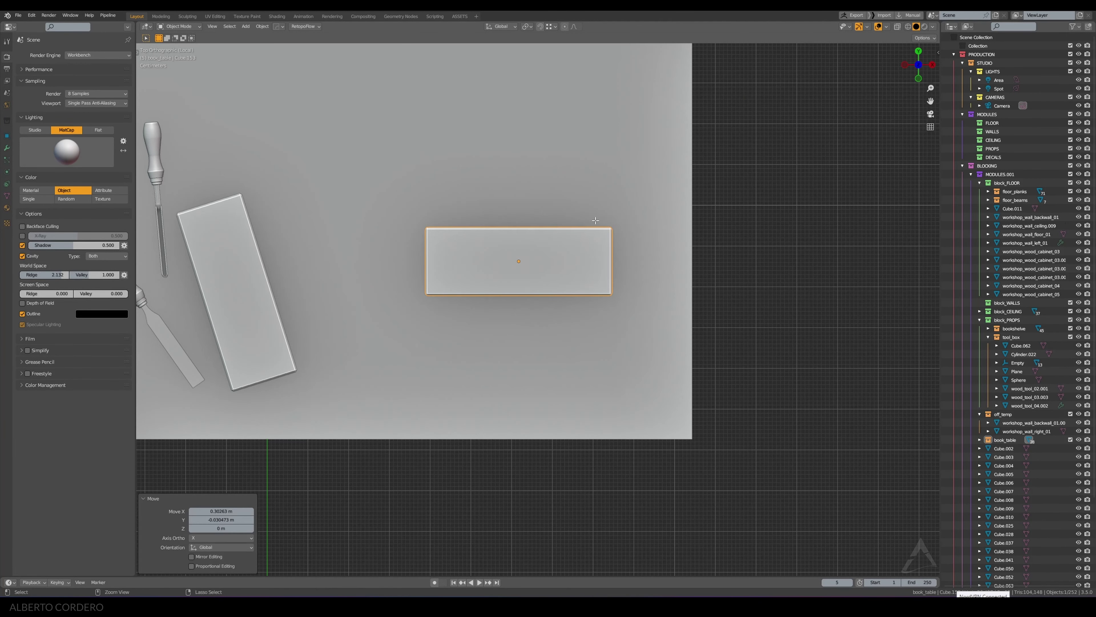
key("Tab")
key("KP_1")
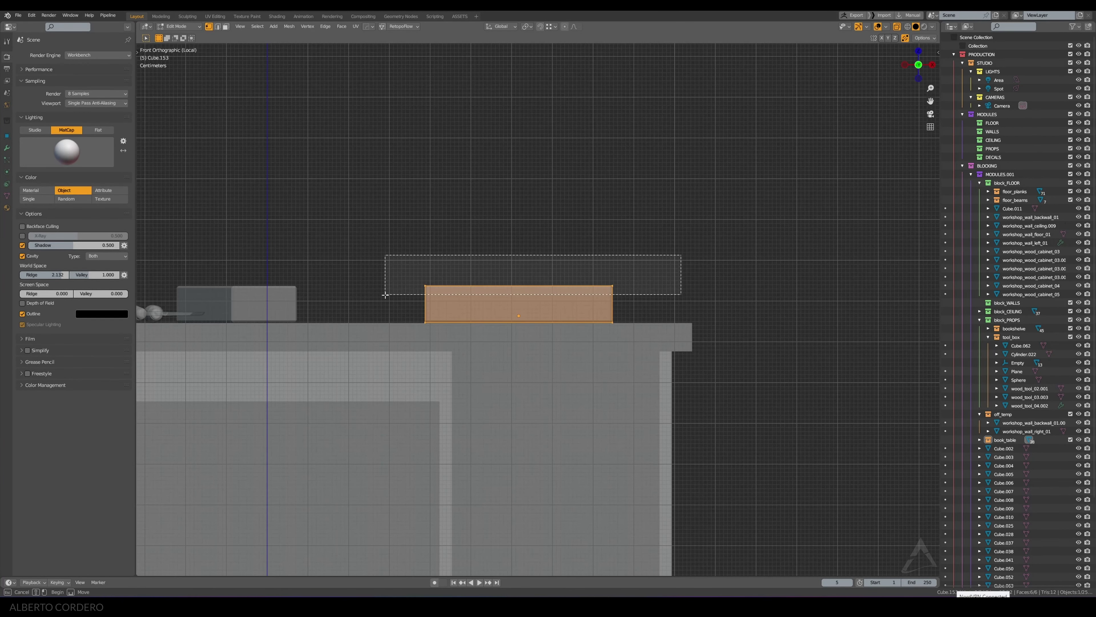
Step: Raise the block's top face along Z to make the box taller
left_click_drag(681, 254, 383, 300)
key("g")
key("z")
left_click(524, 239)
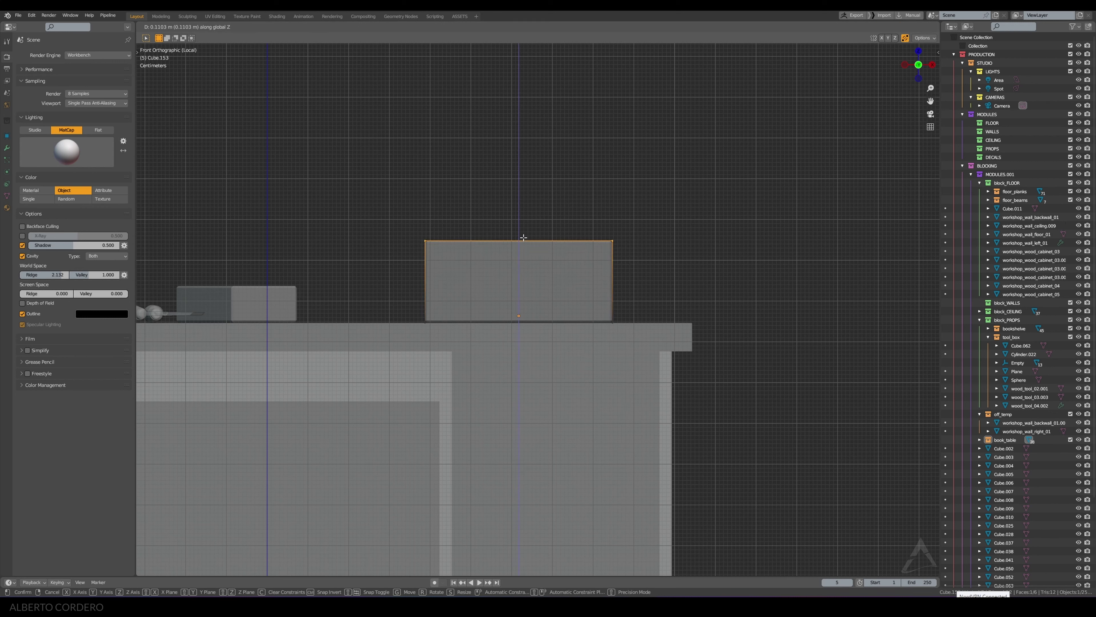
key("ctrl+shift+Tab")
key("ctrl+shift+Tab")
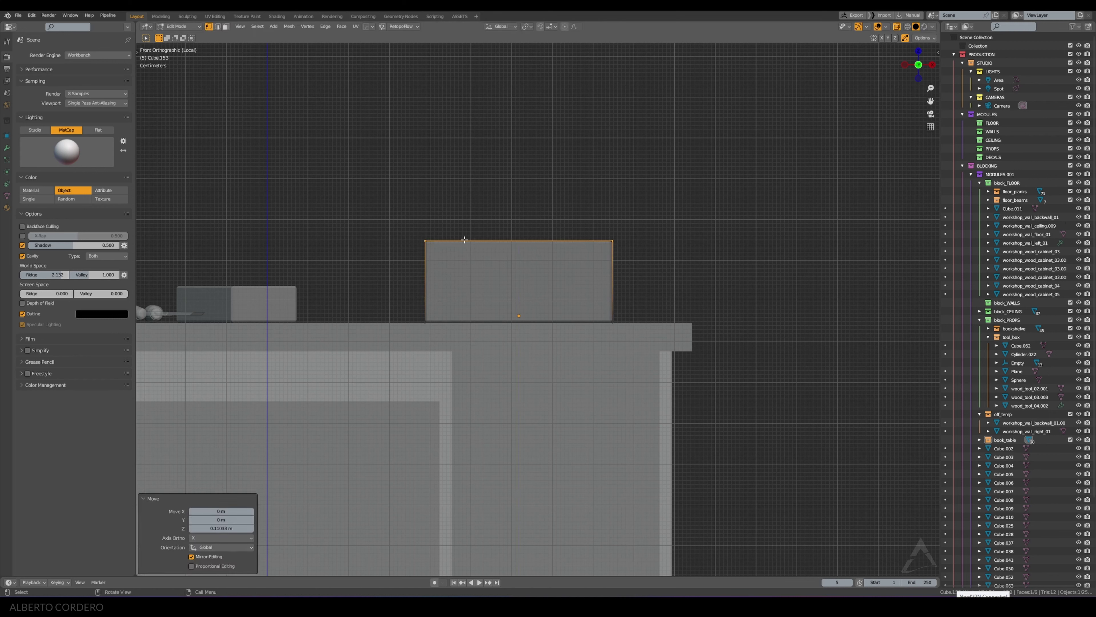
key("g")
key("z")
left_click(462, 220)
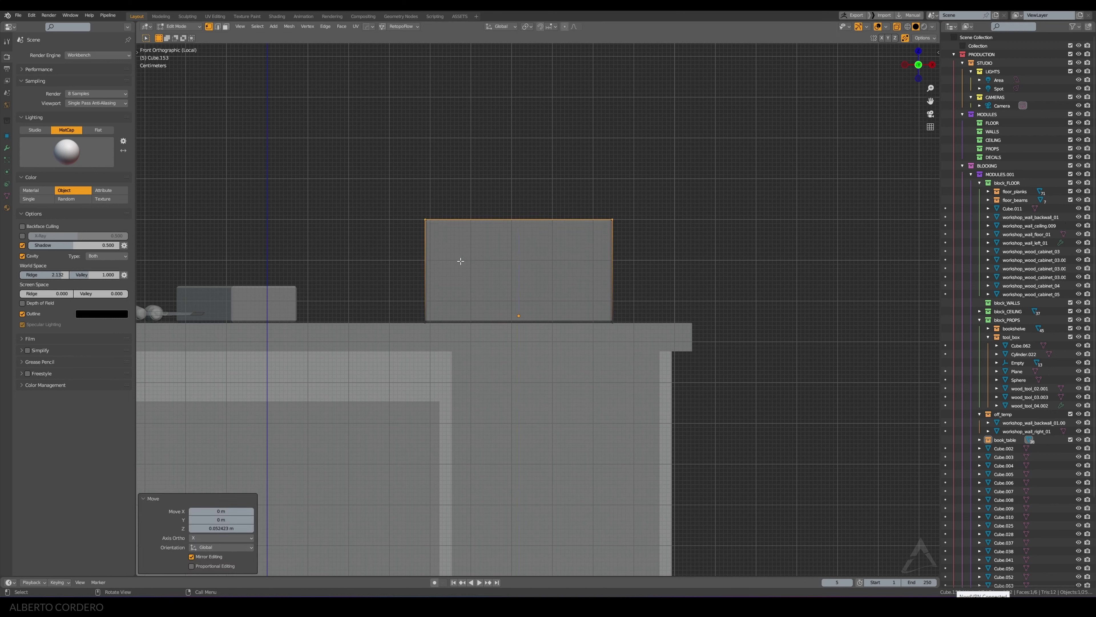
Step: Move the left and right sides along X to narrow the box
key("g")
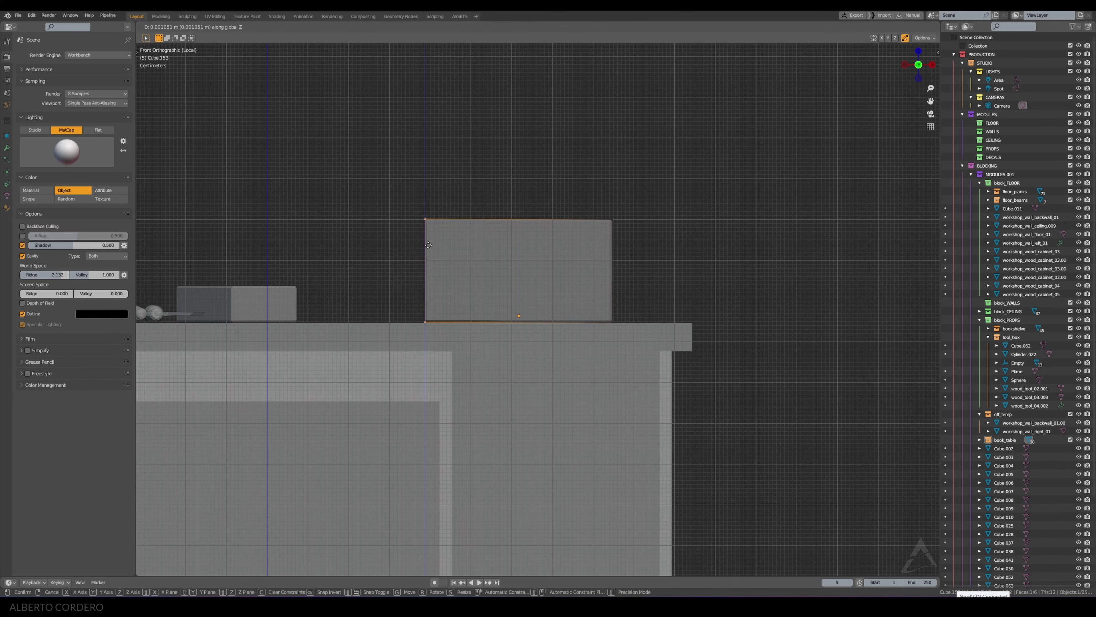
key("x")
left_click(402, 243)
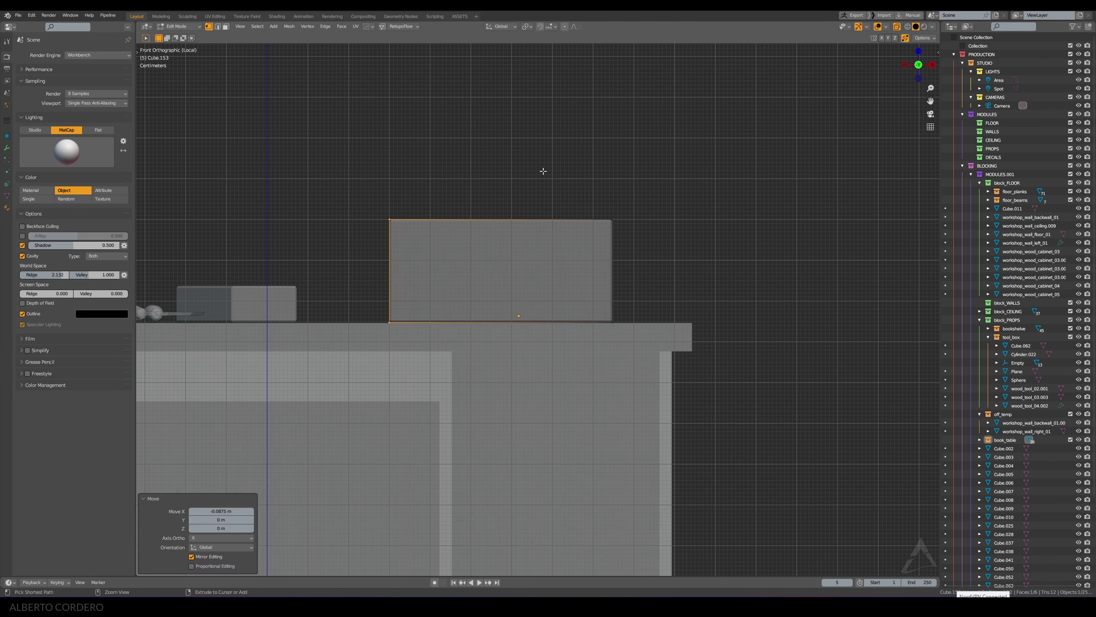
left_click(612, 242)
key("g")
key("x")
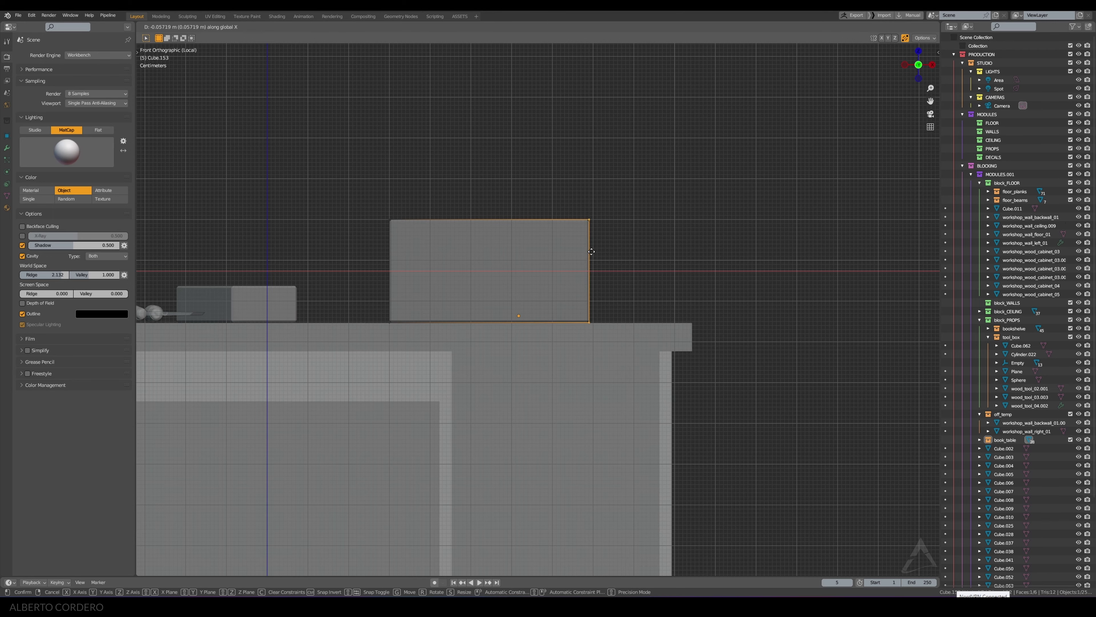
left_click(594, 250)
Step: With X-ray on in top view, move the back and front sides along Y
key("KP_7")
key("alt+z")
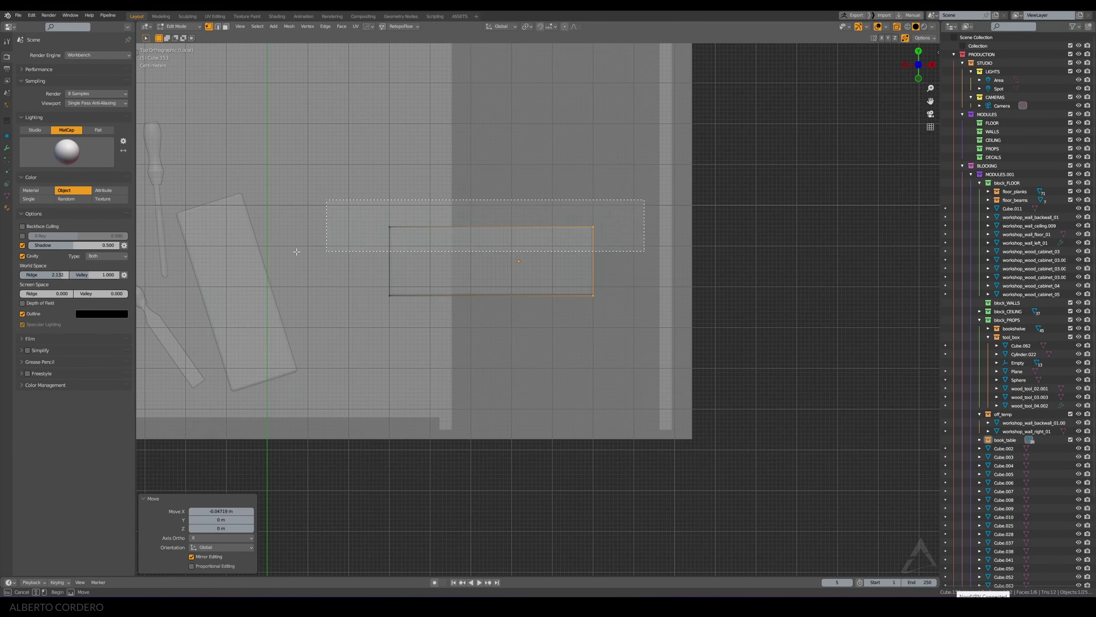
left_click(461, 236, "ctrl")
key("g")
key("y")
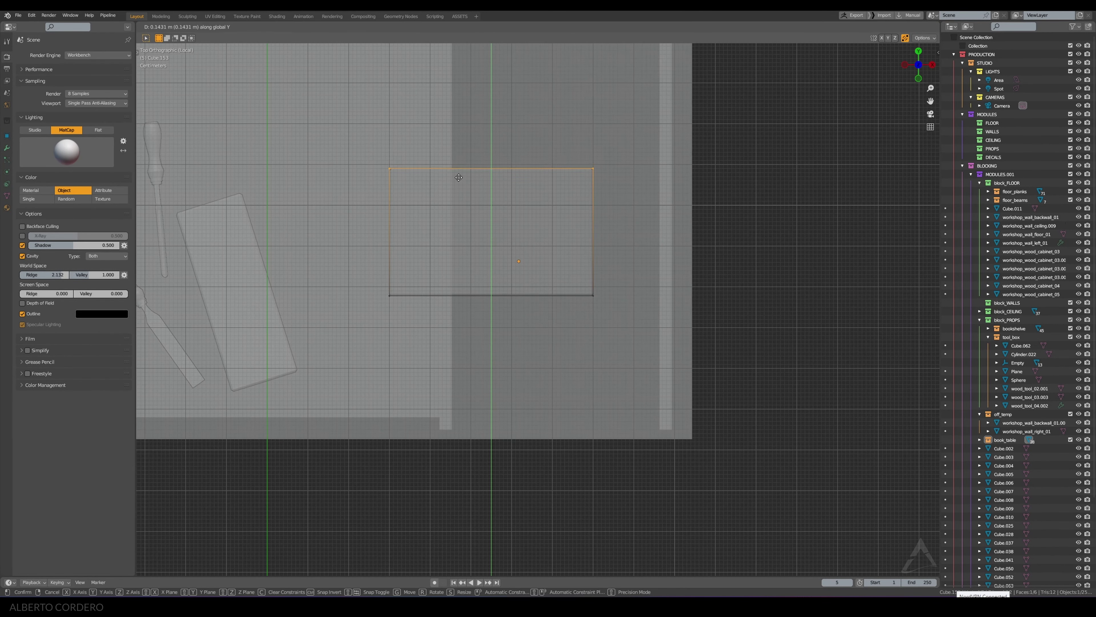
left_click(458, 177)
left_click(561, 296)
key("g")
key("y")
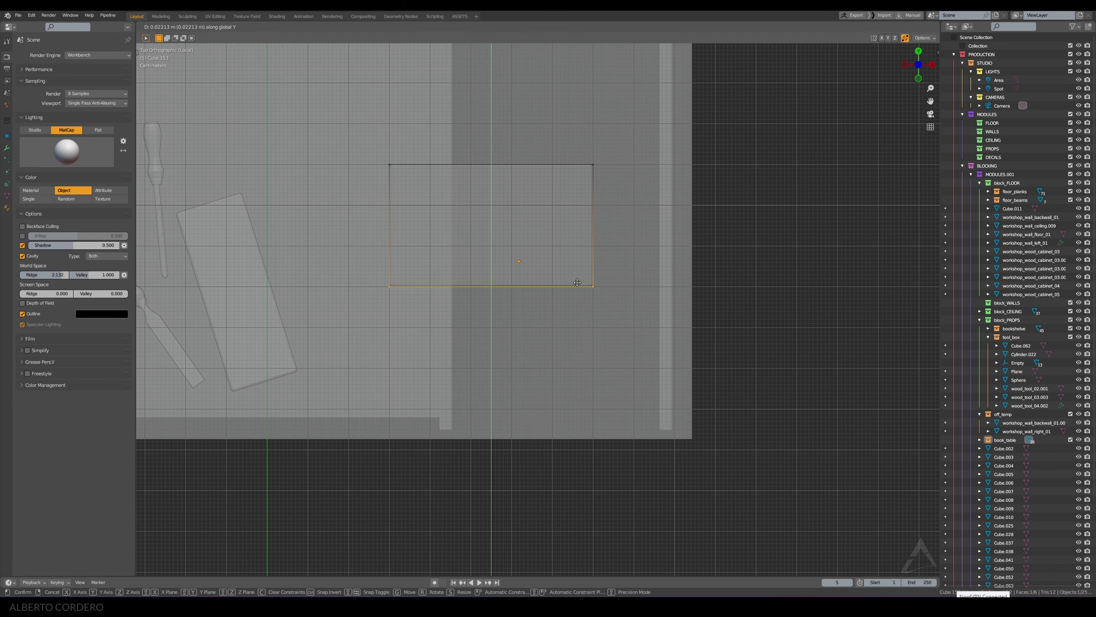
left_click(590, 324)
Step: Leave Edit Mode and turn off X-ray to review the reshaped box
mouse_move(590, 324)
middle_mouse_down()
mouse_move(592, 191)
mouse_move(598, 245)
middle_mouse_up()
key("Tab")
key("alt+z")
right_click(681, 146)
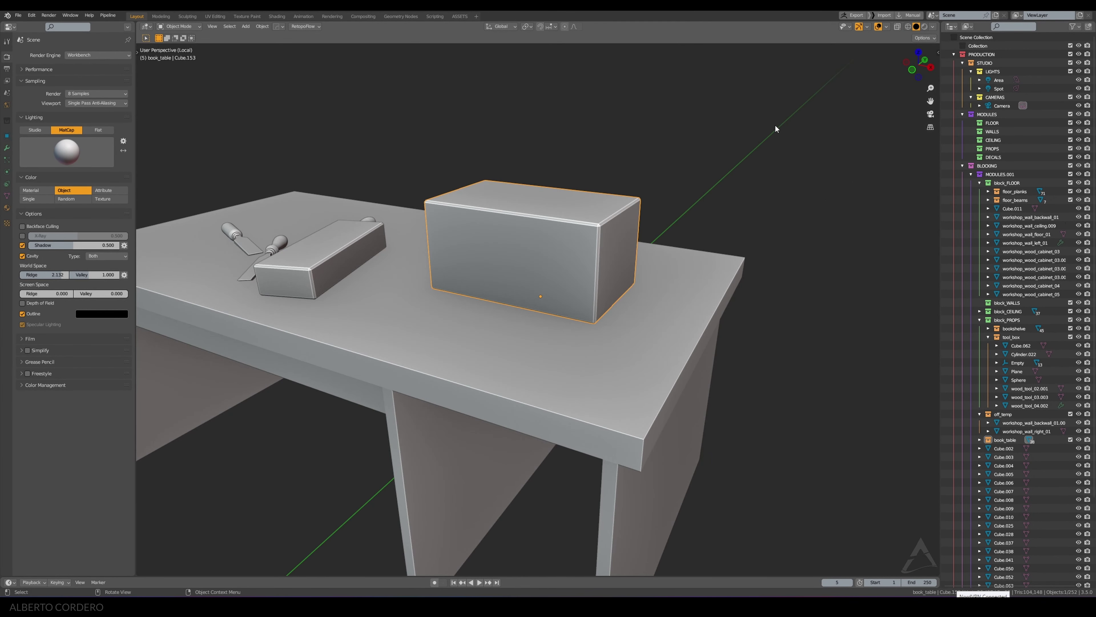
Step: Exit Edit Mode and apply smooth shading to the box
key("ctrl+Tab")
left_click(628, 148)
middle_click_drag(628, 148, 602, 325)
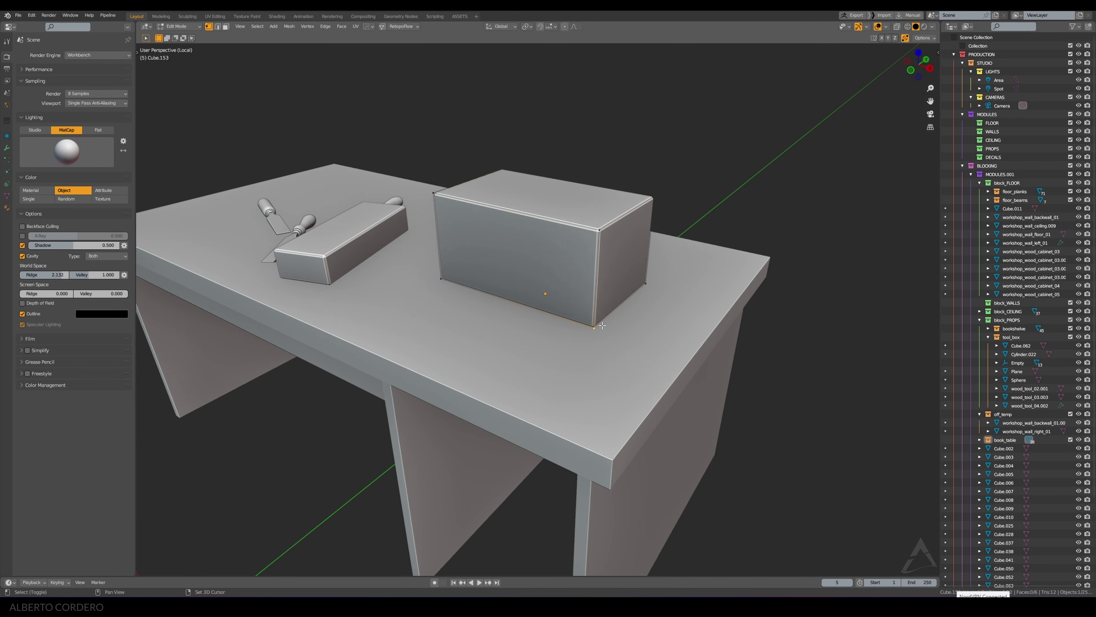
key("Tab")
right_click(660, 259)
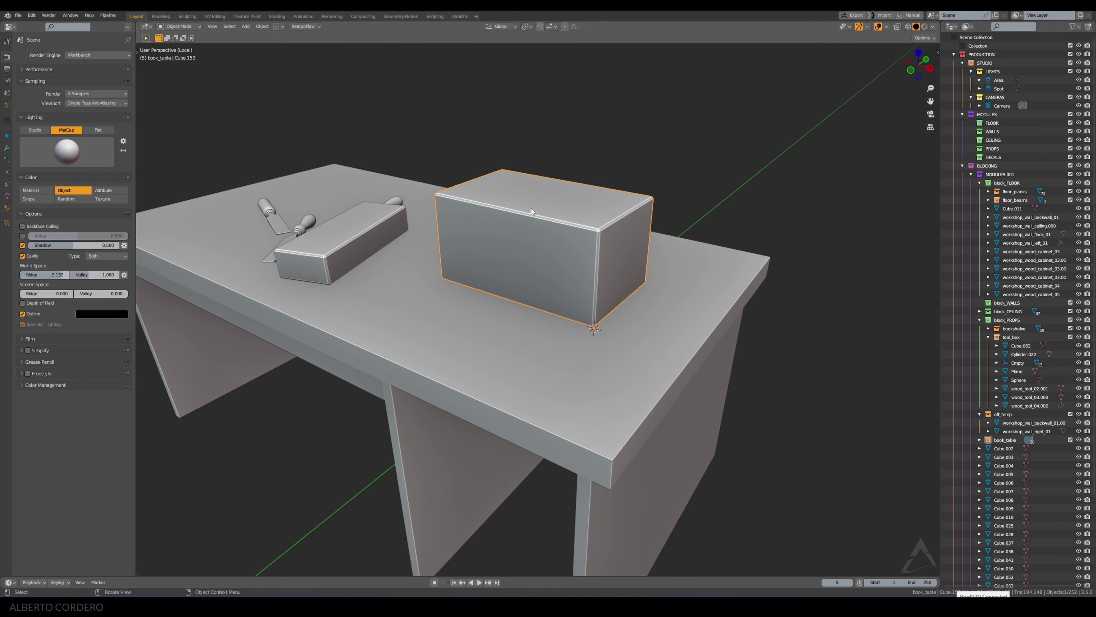
middle_click_drag(531, 209, 630, 119)
right_click(455, 105)
left_click(455, 105)
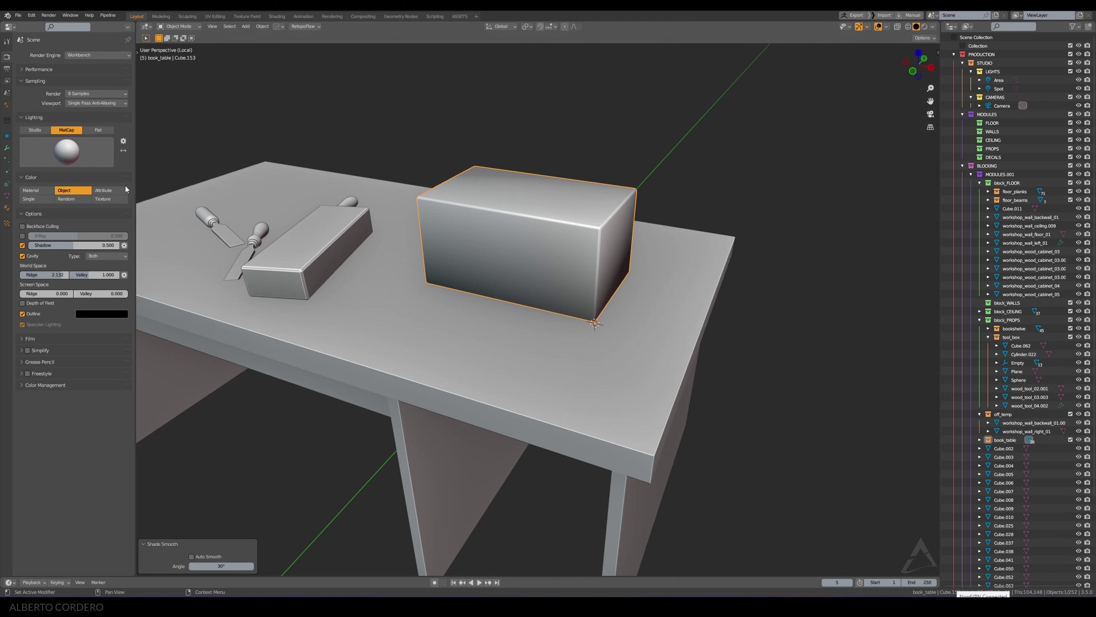
Step: Tune the box's Bevel modifier, settling on a 0.006 m amount with 1 segment
left_click(7, 148)
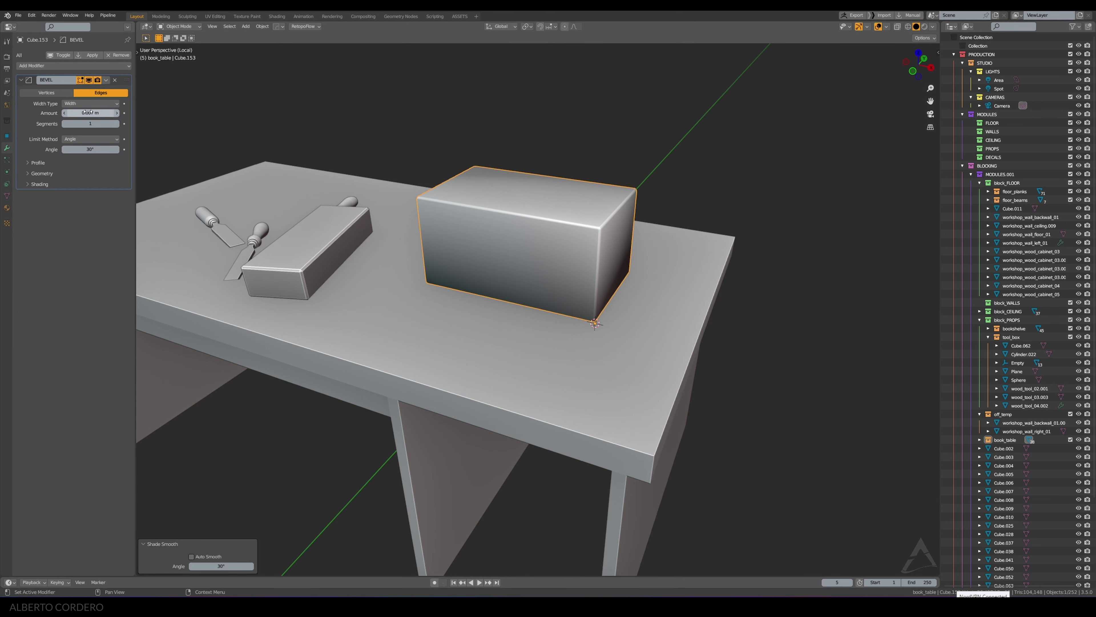
left_click(117, 123)
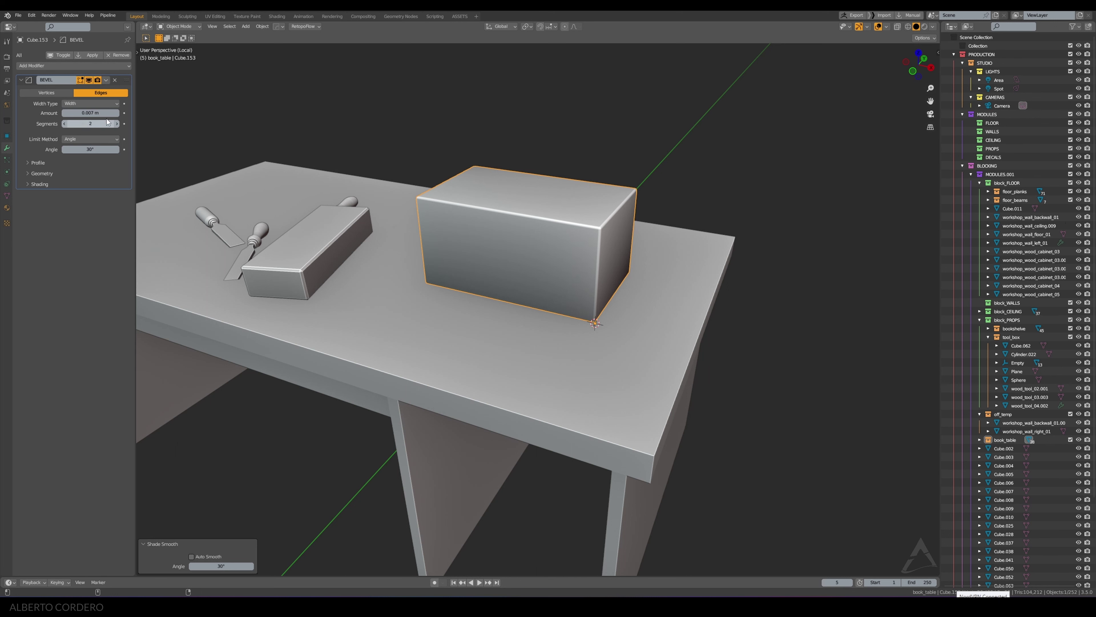
left_click_drag(113, 113, 142, 112)
middle_click_drag(589, 145, 592, 150)
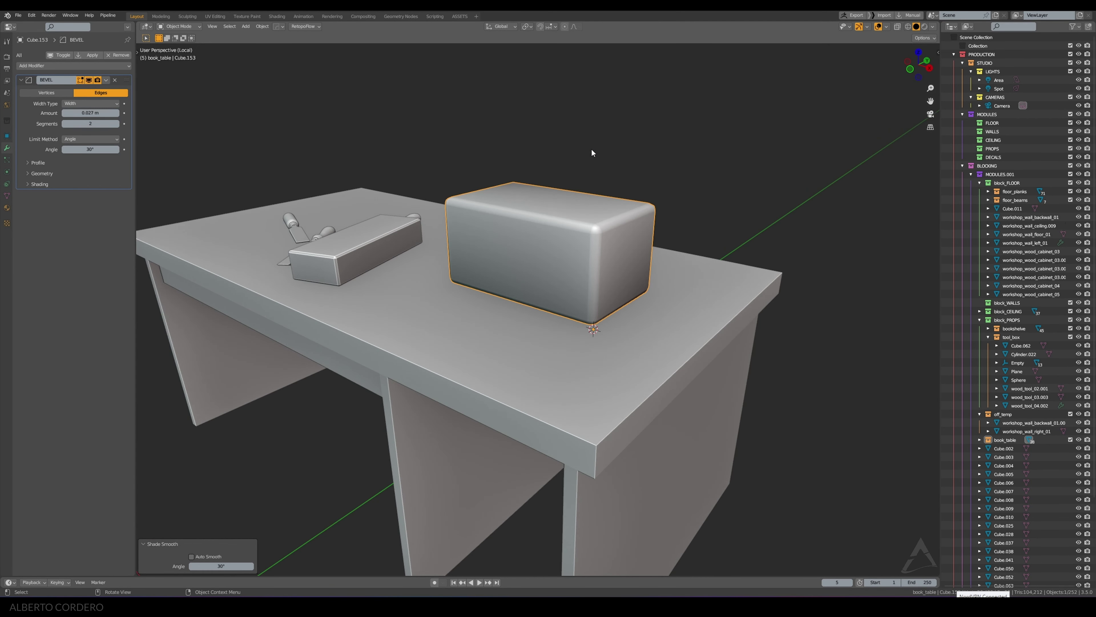
left_click_drag(90, 112, 108, 113)
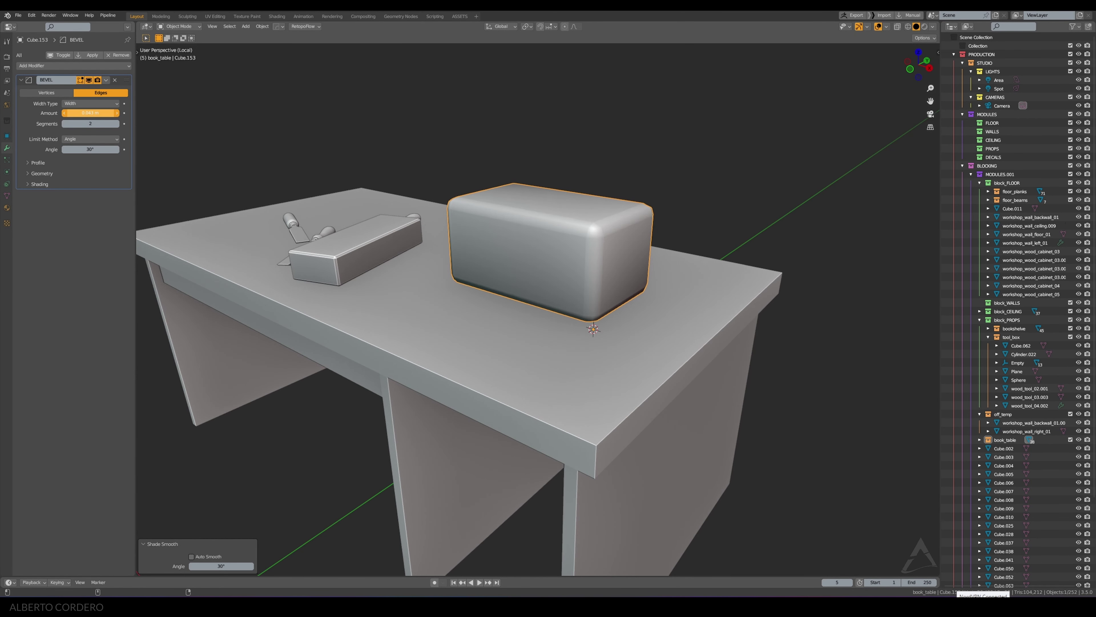
mouse_move(615, 197)
middle_mouse_down()
mouse_move(553, 302)
mouse_move(565, 184)
mouse_move(497, 198)
mouse_move(567, 229)
mouse_move(443, 223)
mouse_move(531, 235)
middle_mouse_up()
mouse_move(90, 113)
left_mouse_down()
mouse_move(54, 113)
mouse_move(98, 112)
left_mouse_up()
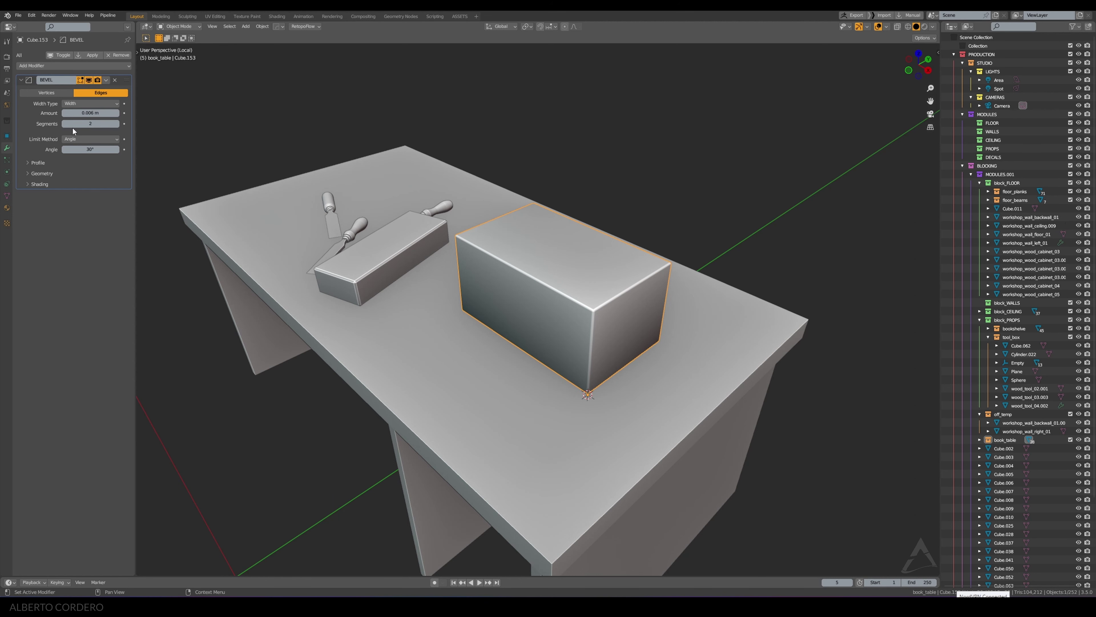
left_click(63, 123)
middle_click_drag(600, 217, 618, 234)
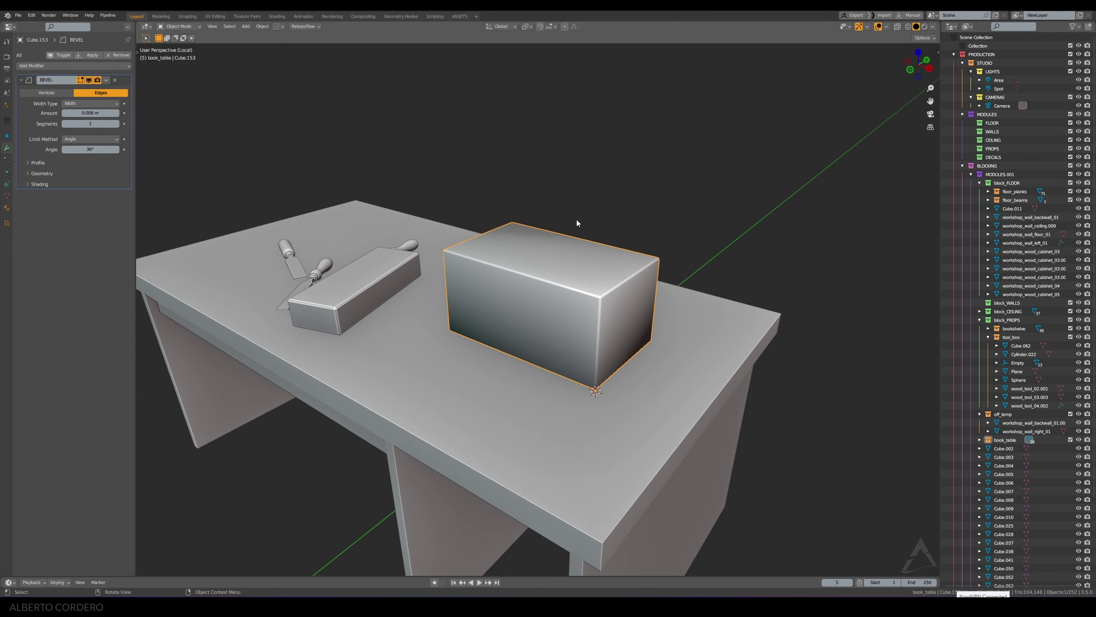
Step: Enable auto smooth and add a Weighted Normal modifier to the box
right_click(559, 193)
key("q")
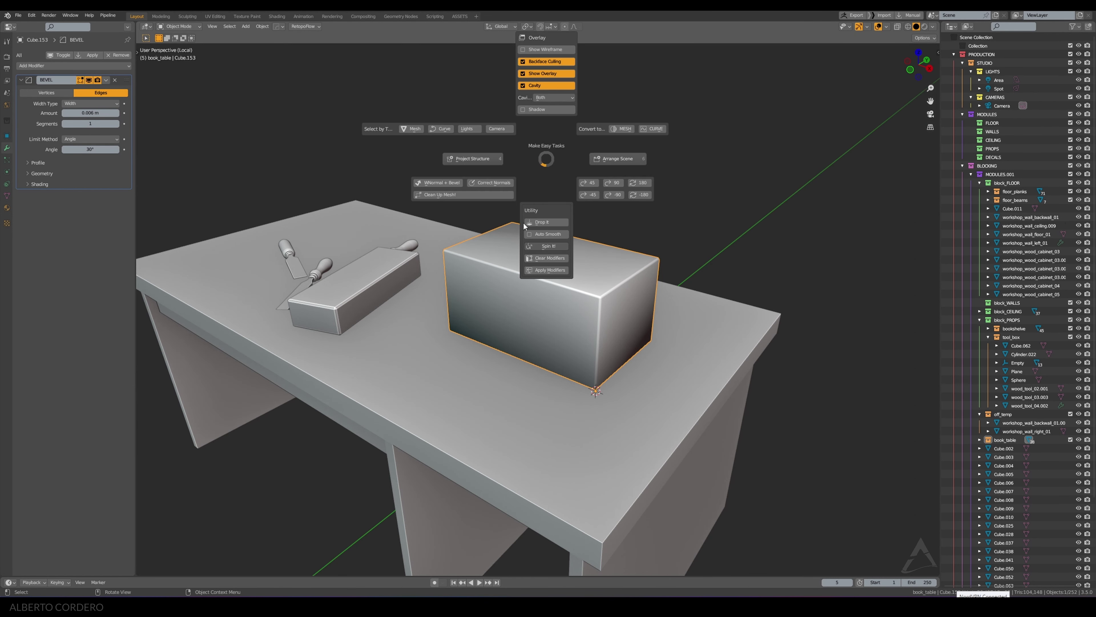
left_click(531, 234)
key("shift+q")
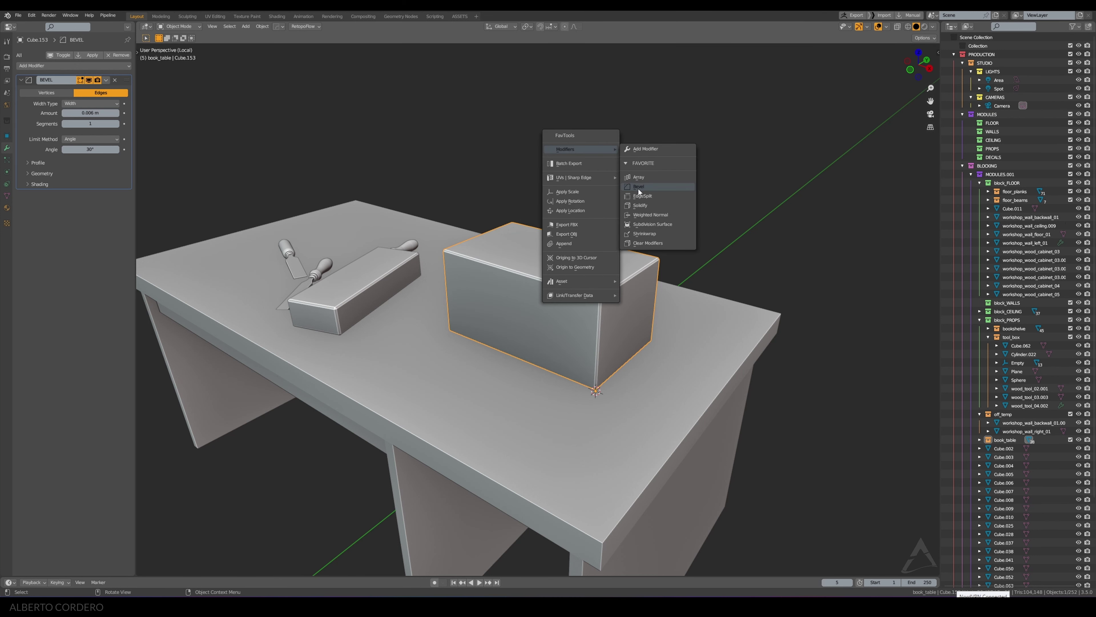
left_click(645, 215)
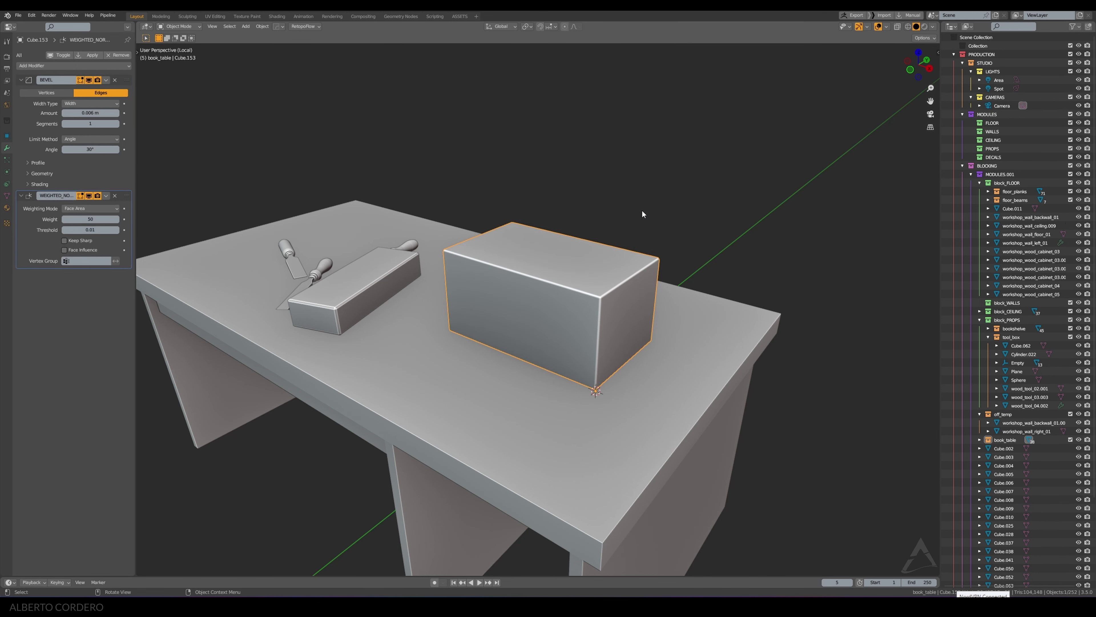
key("KP_1")
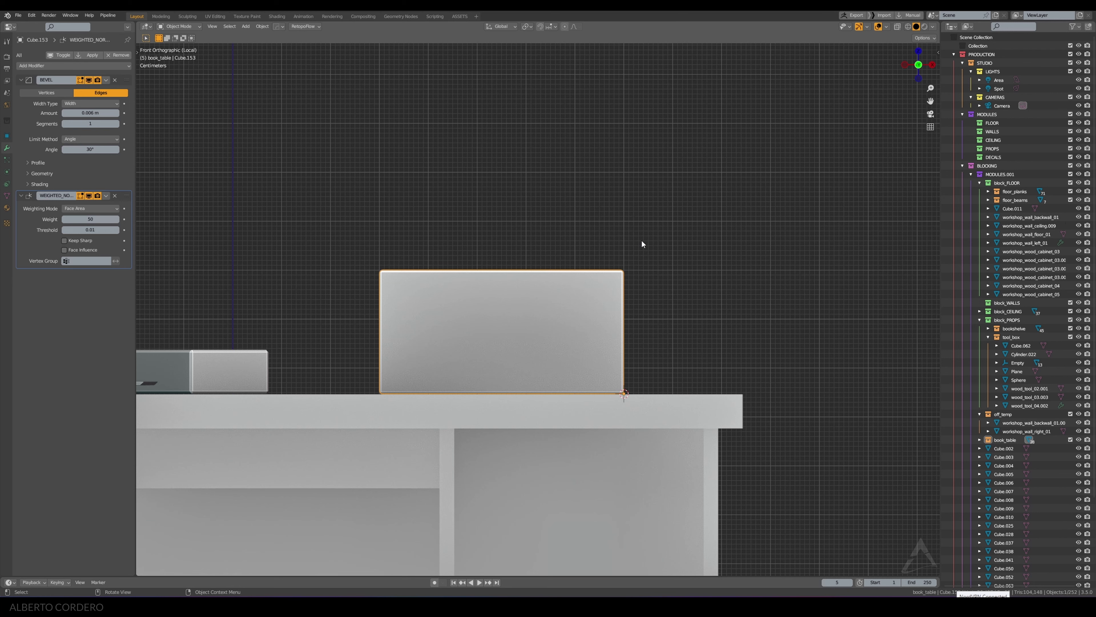
middle_click_drag(635, 199, 582, 256)
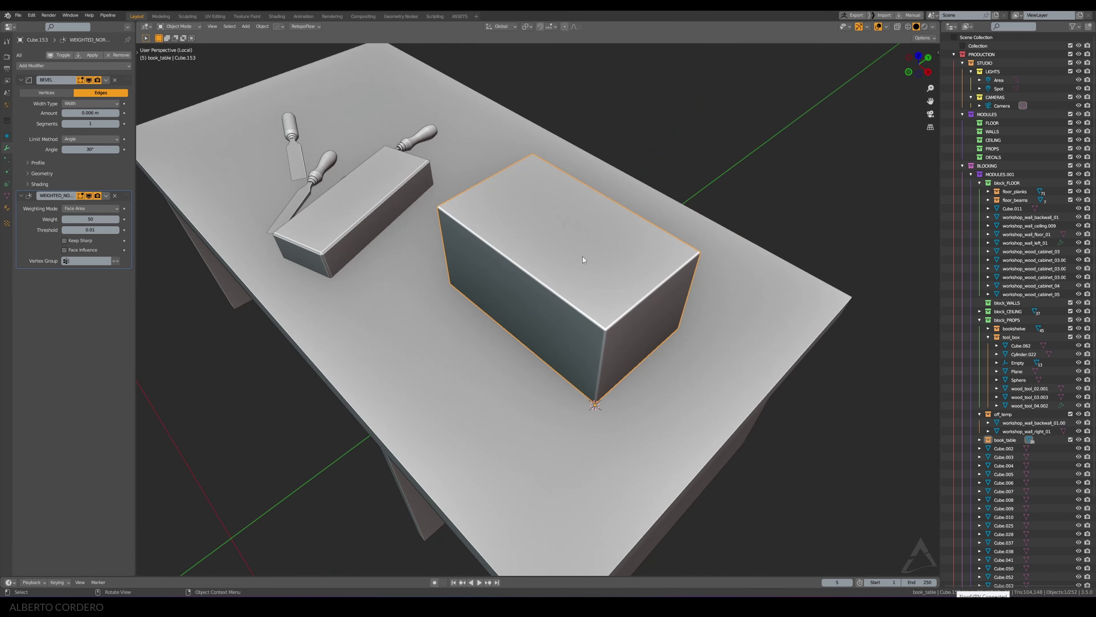
key("Tab")
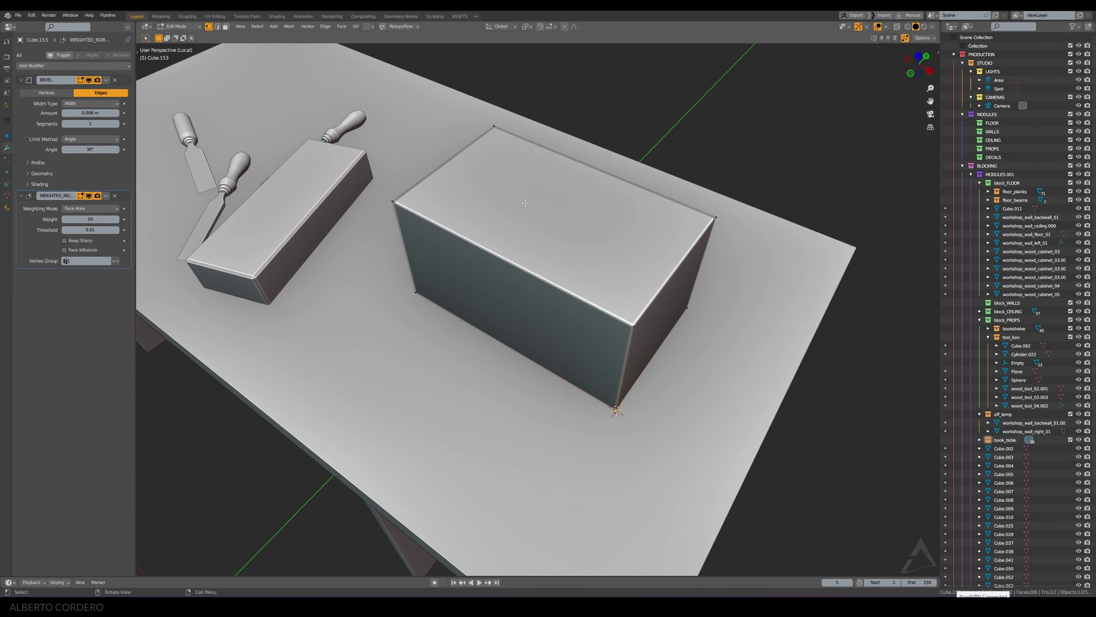
Step: Inset the block's top face by about 0.028 m
key("3")
left_click(556, 185)
key("alt+z")
key("alt+z")
key("i")
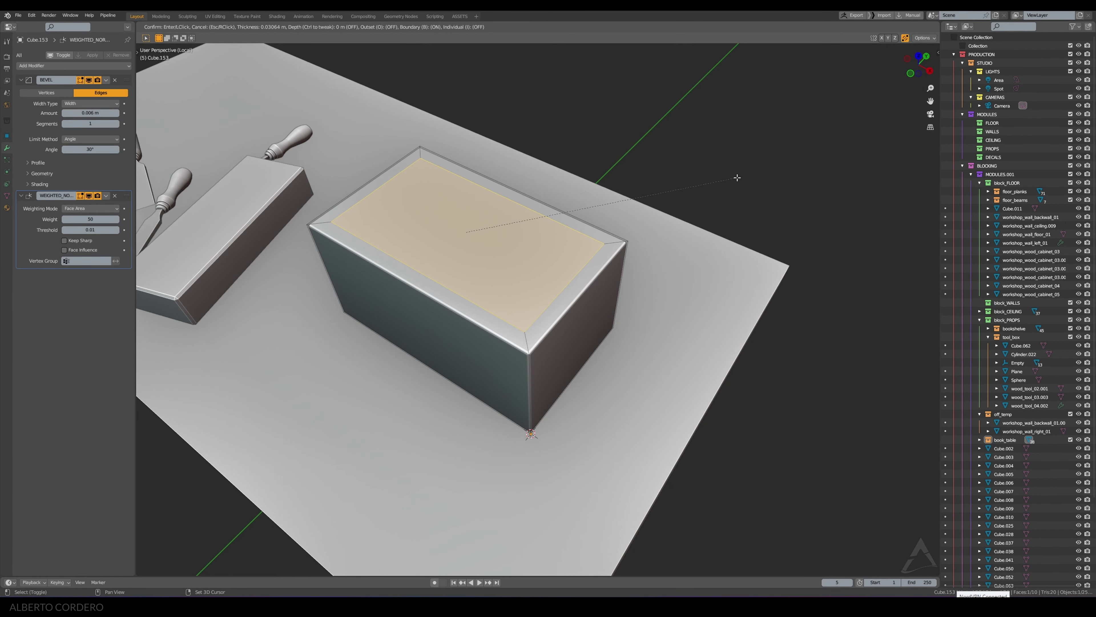
left_click(728, 181)
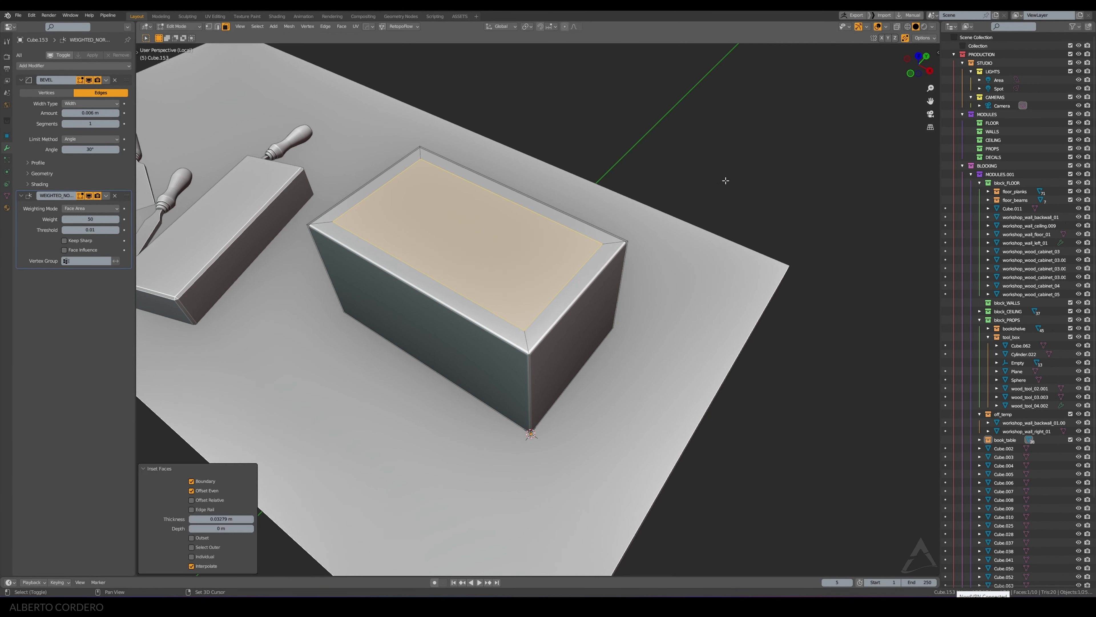
Step: Sink the inset face 0.22 m down to hollow out the box
key("KP_1")
key("alt+z")
key("g")
key("z")
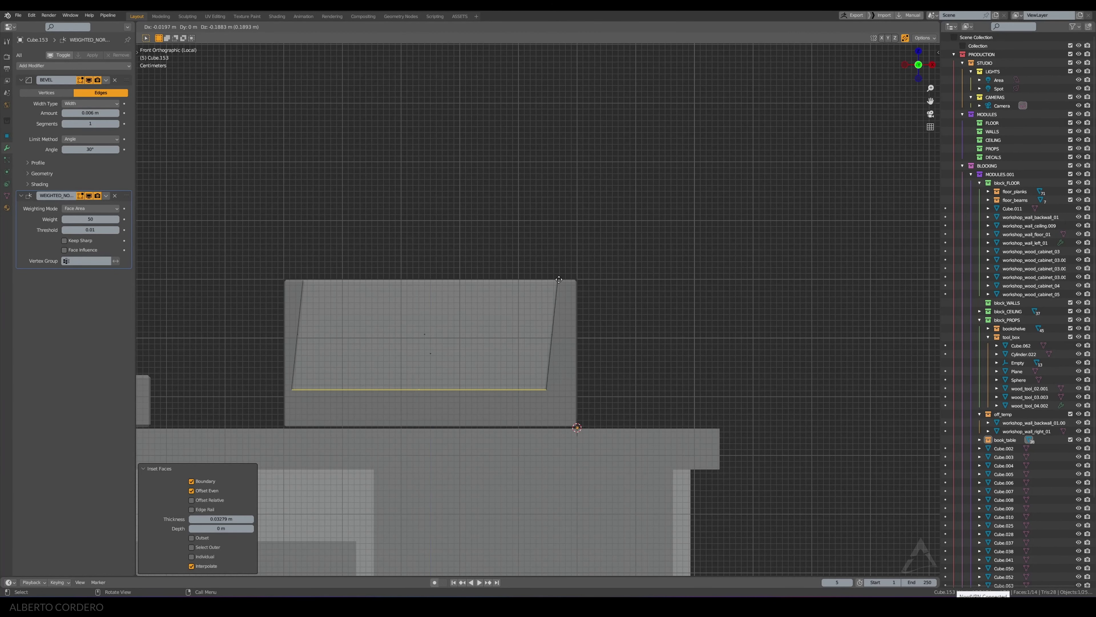
key("ctrl")
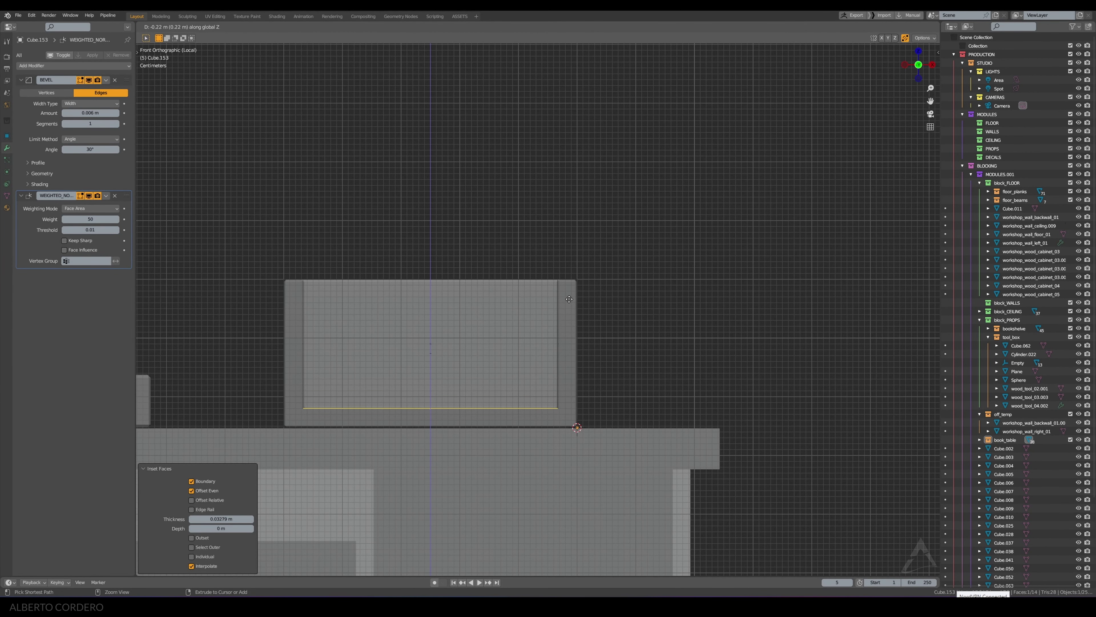
left_click(570, 300)
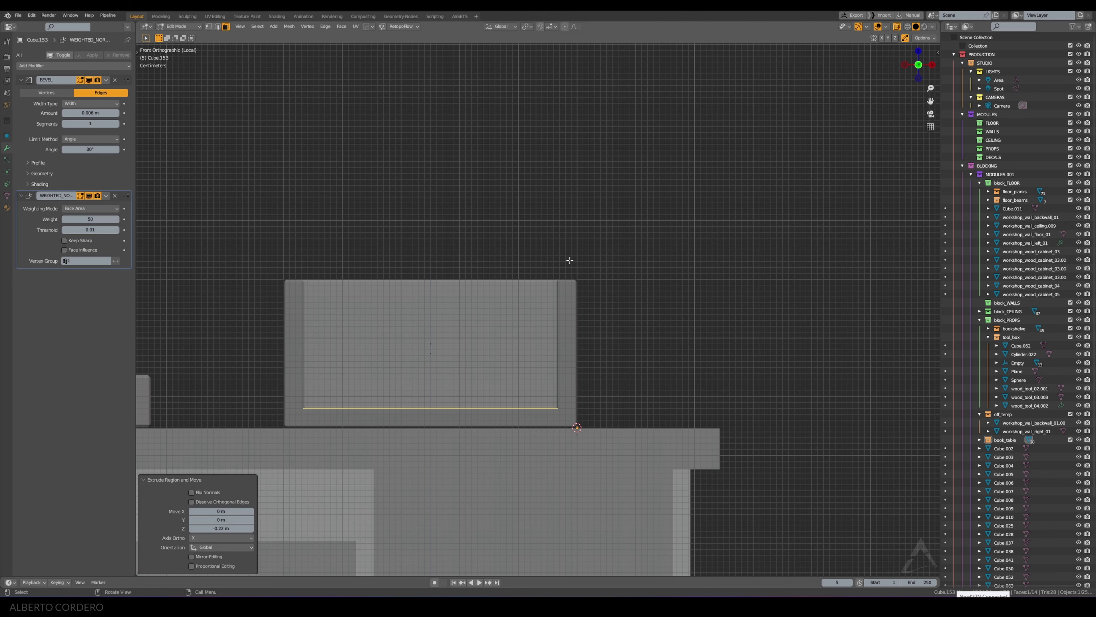
Step: Inspect the hollowed box and select its inner floor face
key("1")
left_click_drag(588, 417, 250, 448)
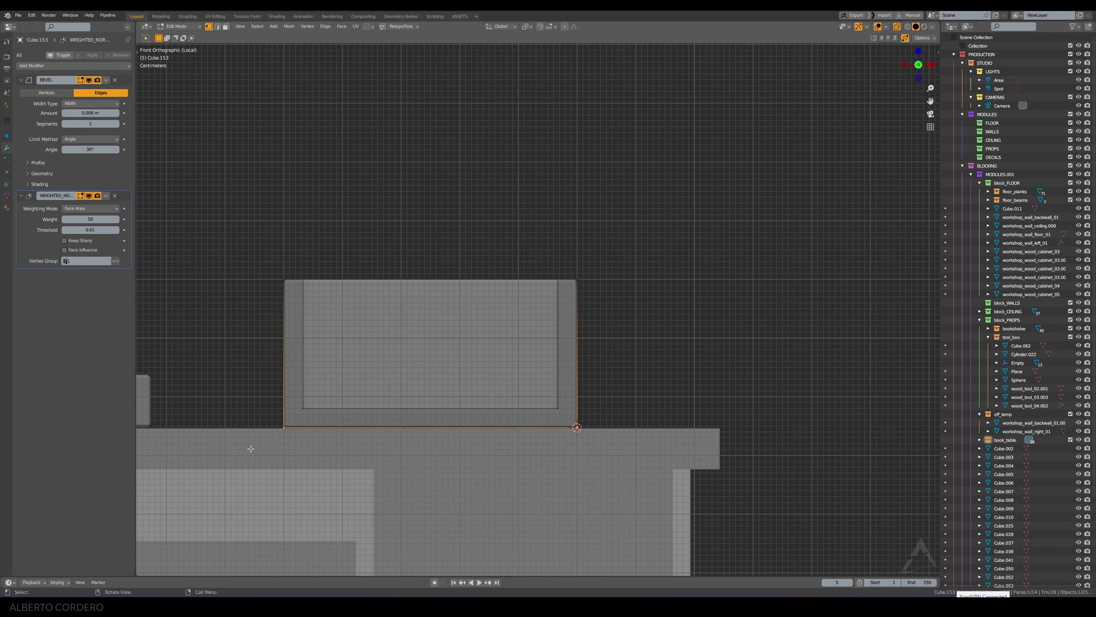
middle_click_drag(249, 448, 561, 193)
scroll(552, 207, "down", 2)
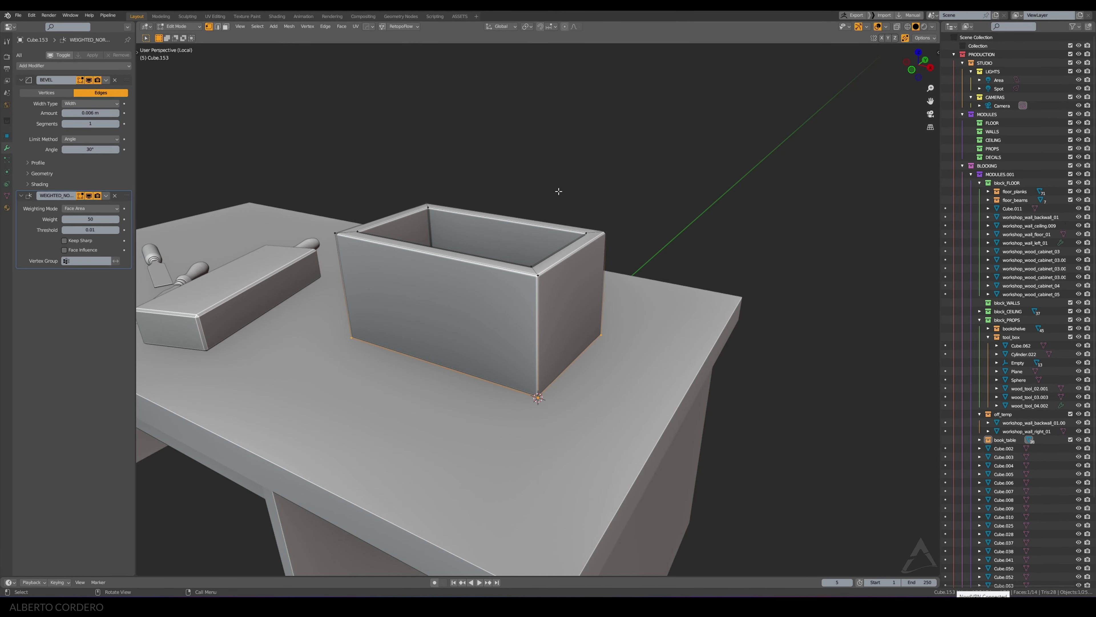
key("3")
middle_click_drag(548, 248, 483, 259)
left_click(479, 268)
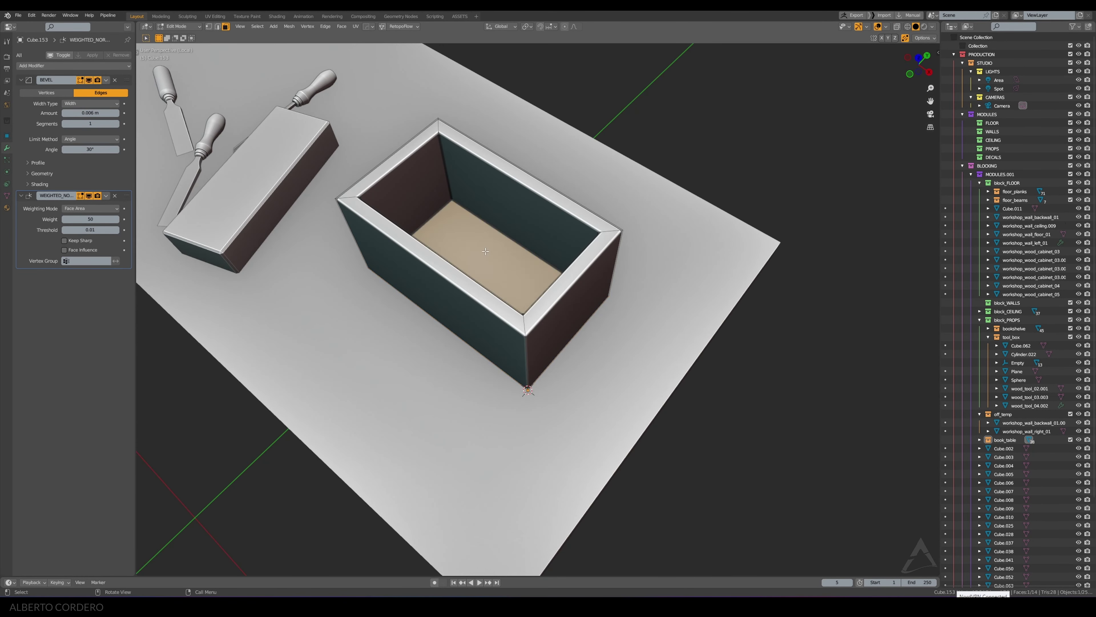
key("KP_1")
Step: Duplicate the inner floor face and raise the copy 0.22 m to the box's rim
key("g")
key("z")
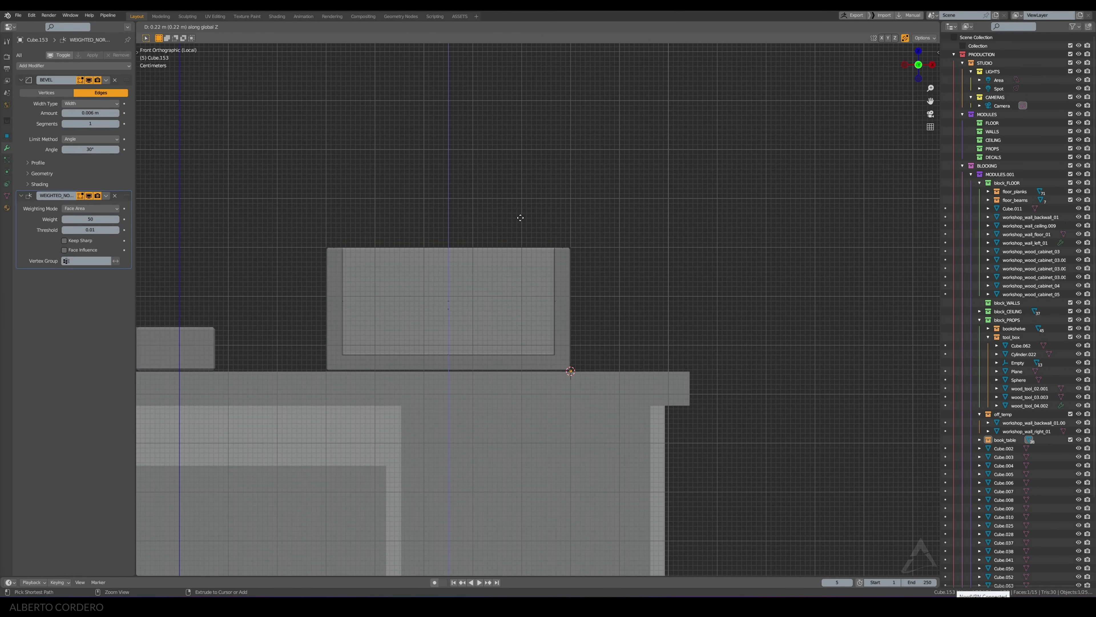
left_click(521, 214)
middle_click_drag(521, 215, 509, 225)
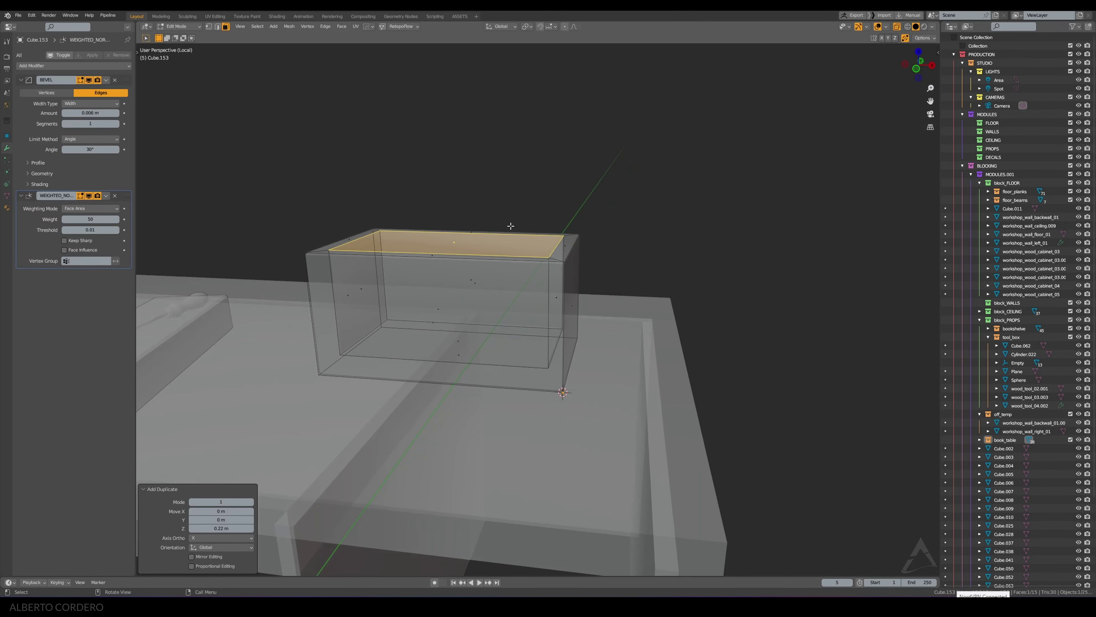
key("KP_1")
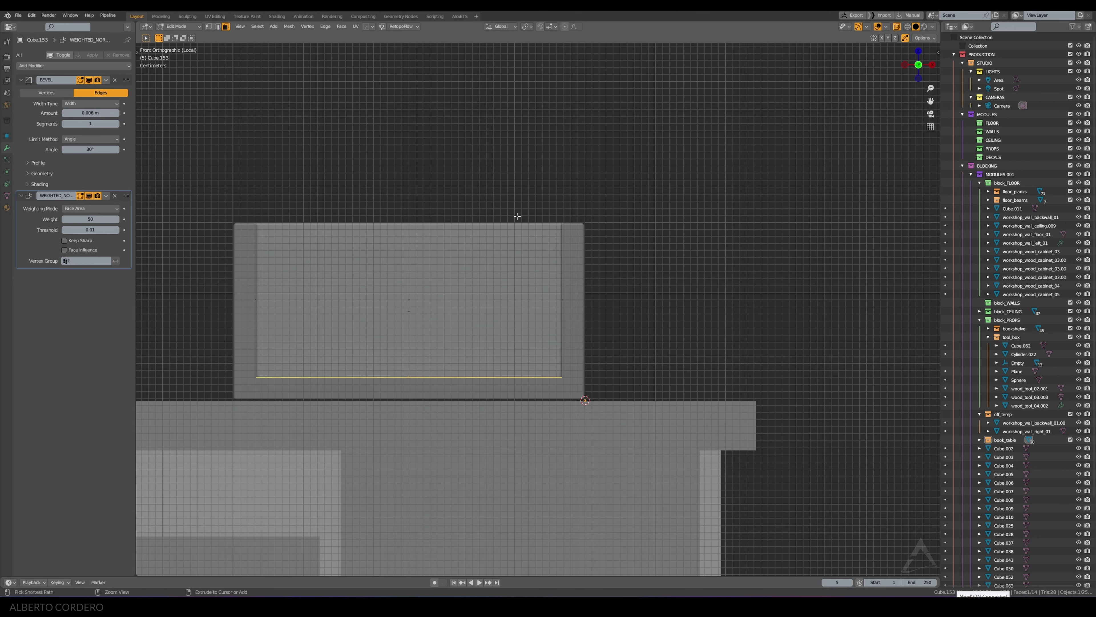
key("g")
key("Escape")
key("shift+d")
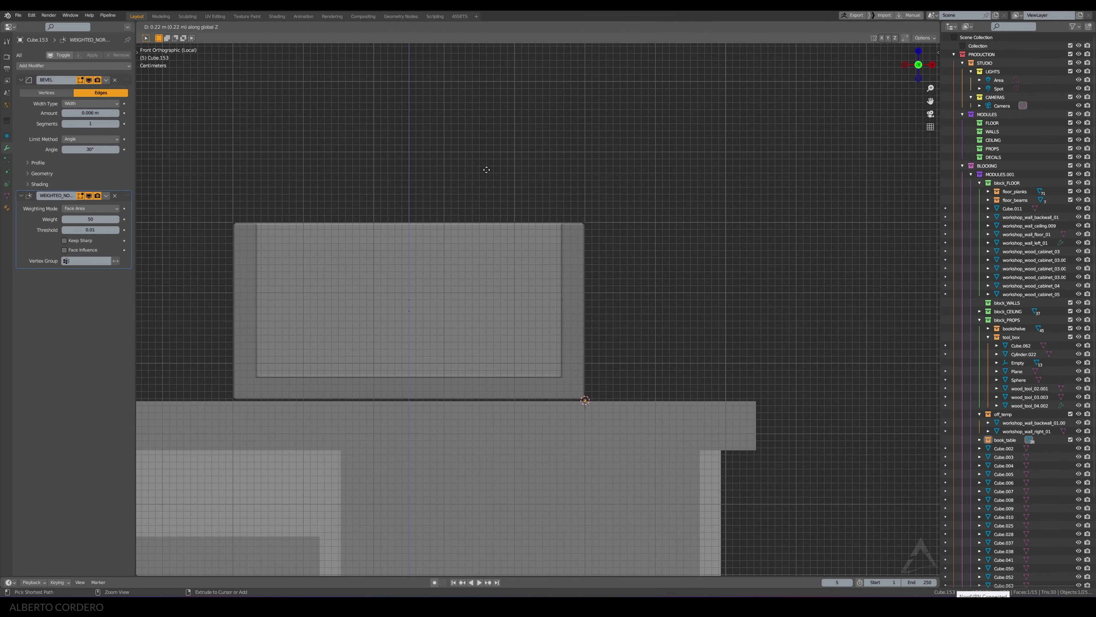
left_click(486, 172)
middle_click_drag(499, 166, 482, 206)
key("alt+z")
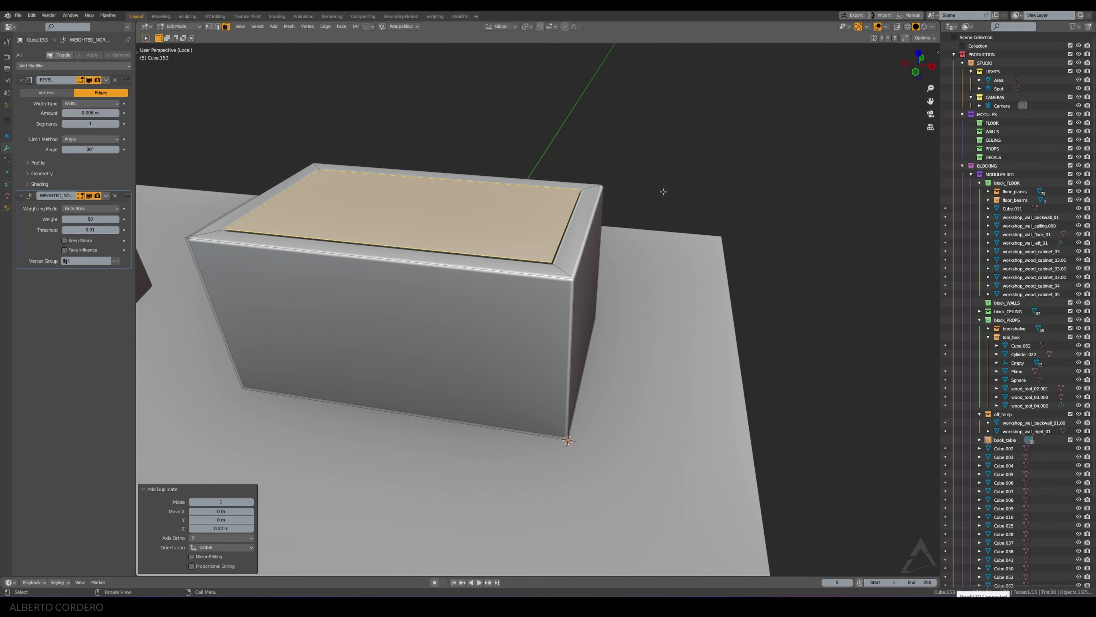
scroll(663, 191, "down", 2)
Step: Scale the new top face to 1.13 so the lid is slightly wider
key("s")
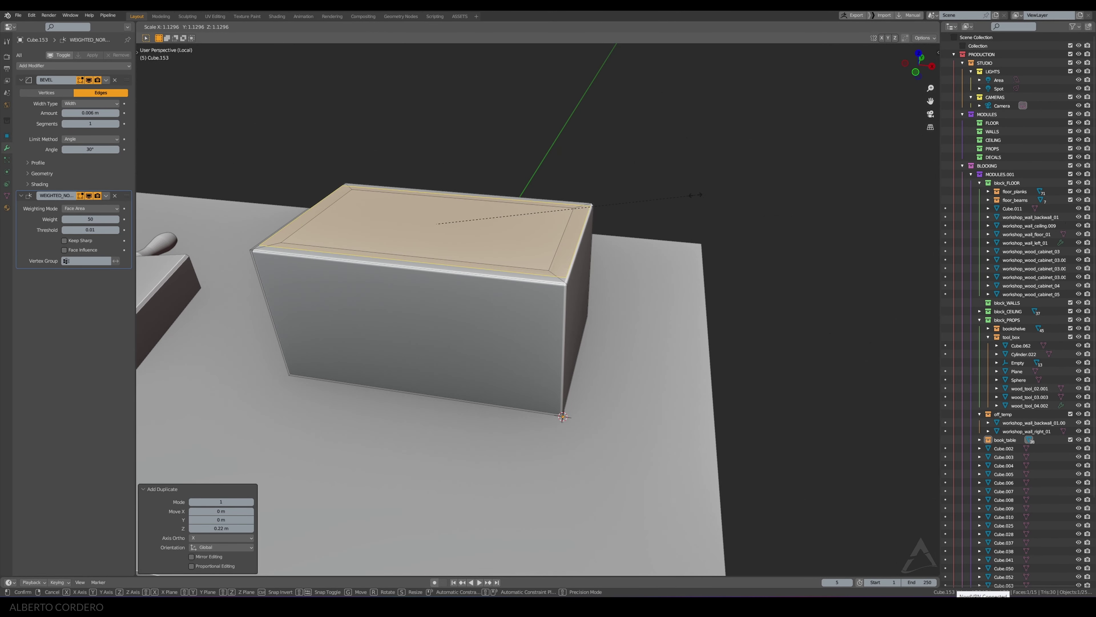
left_click(696, 195)
middle_click_drag(670, 183, 709, 167)
key("s")
key("x")
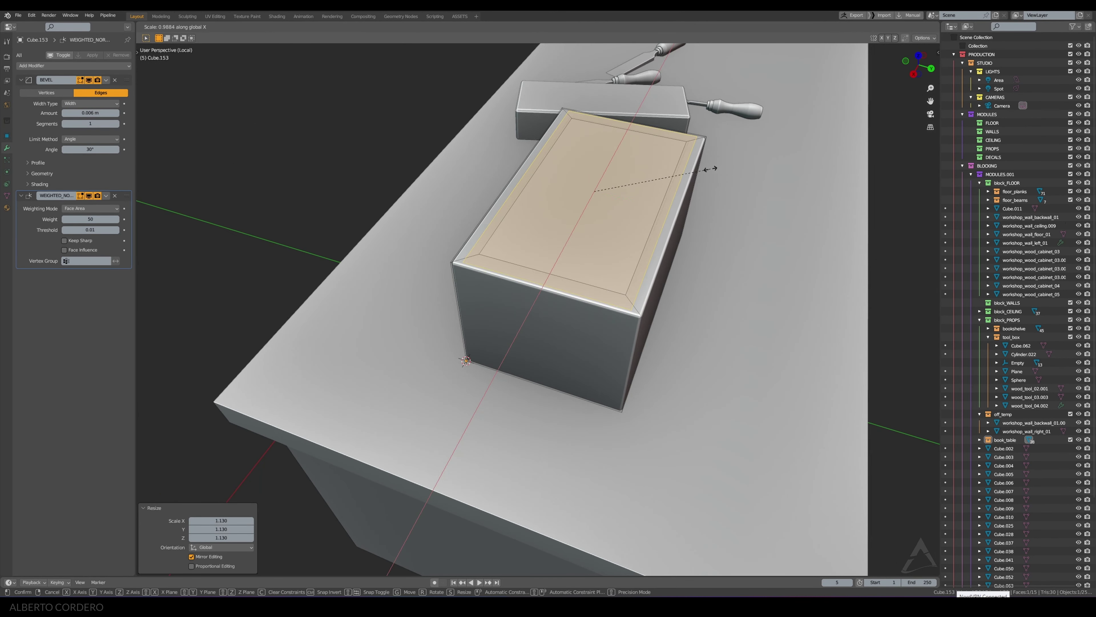
key("y")
left_click(712, 170)
Step: Extrude the lid face up 0.077 m and select the lid's top edges
middle_click_drag(712, 169, 562, 232)
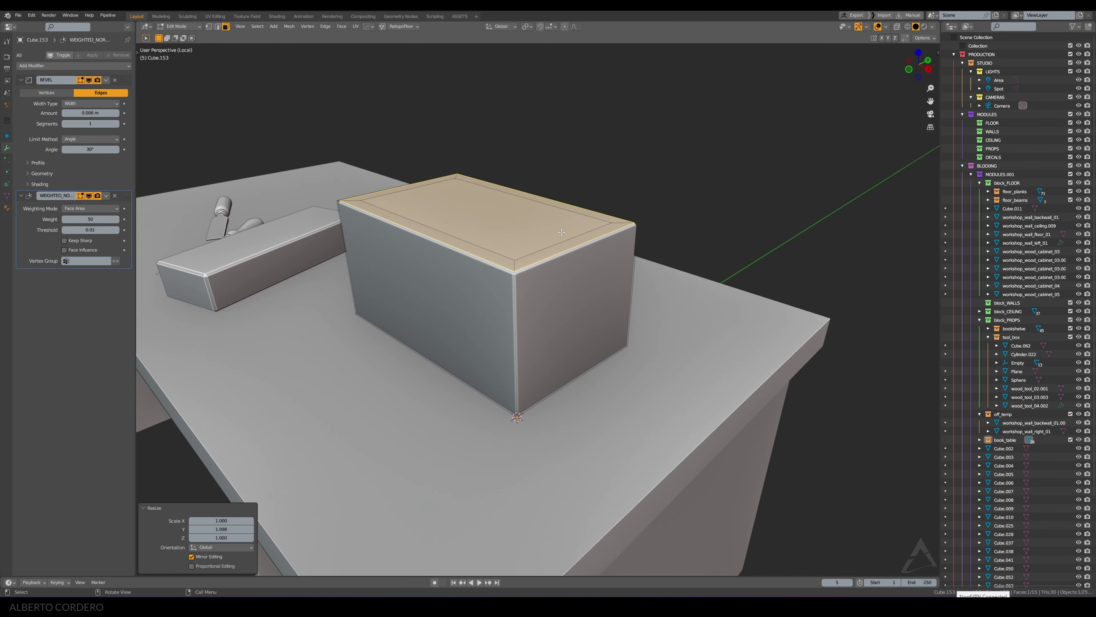
key("e")
left_click(580, 190)
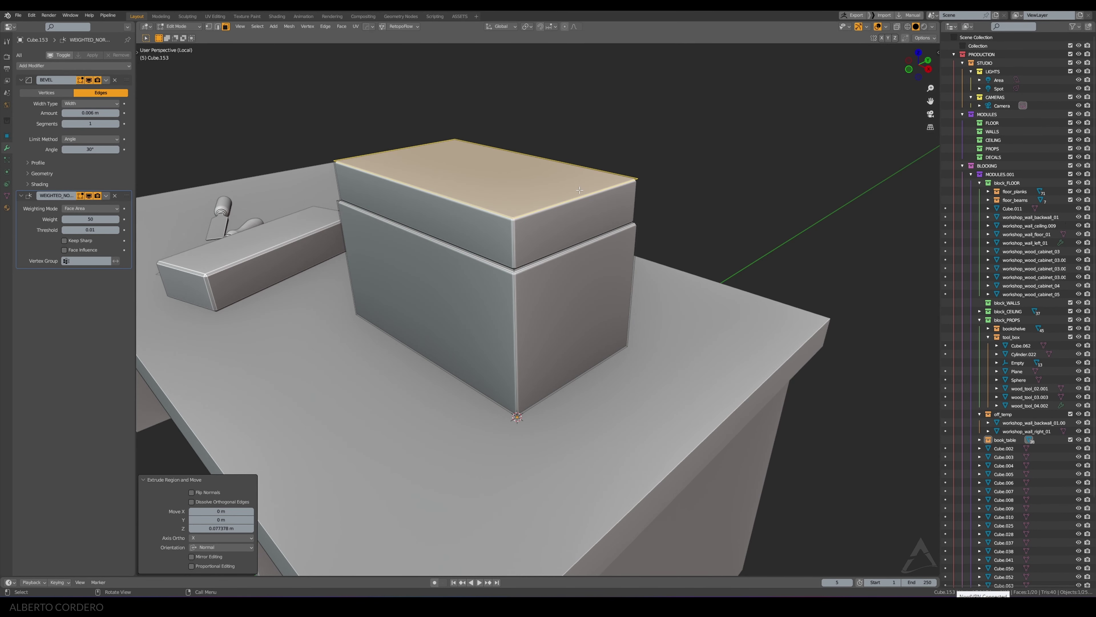
key("KP_1")
key("2")
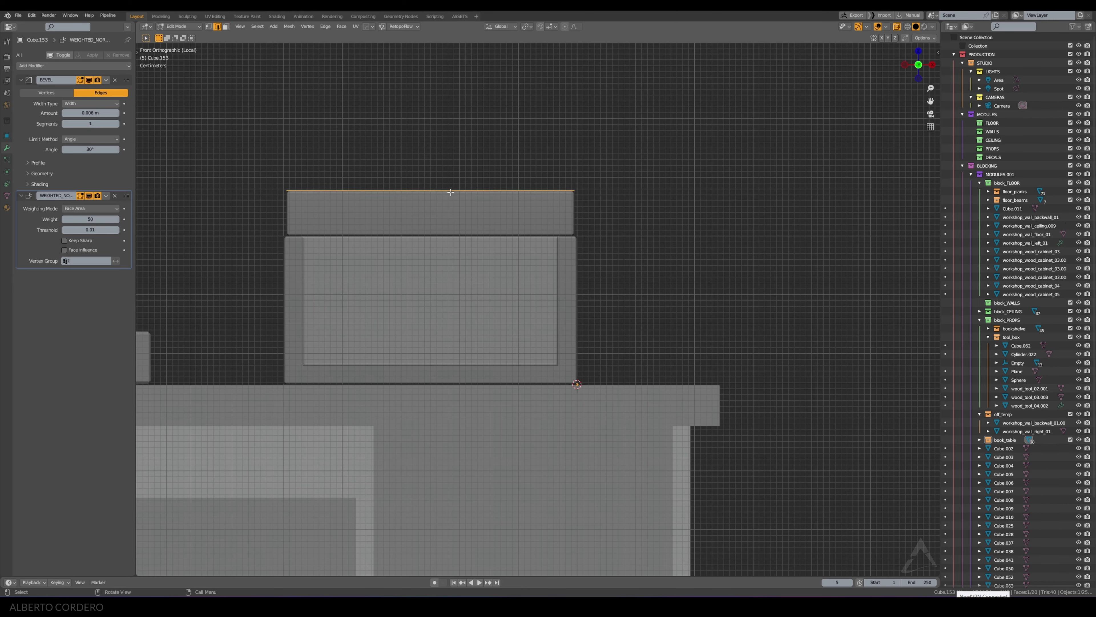
left_click_drag(410, 166, 462, 203)
mouse_move(463, 204)
middle_mouse_down()
mouse_move(611, 196)
mouse_move(562, 199)
middle_mouse_up()
Step: Narrow the lid's top edges along Y to 0.748 after a cancelled bevel
key("ctrl+b")
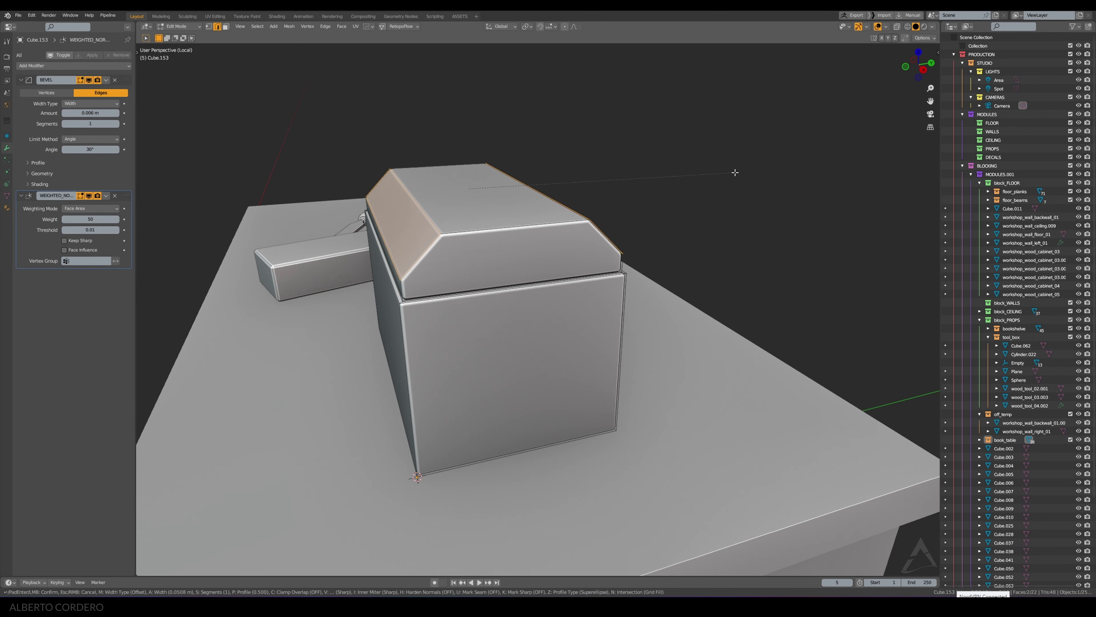
scroll(736, 173, "up", 3)
key("Escape")
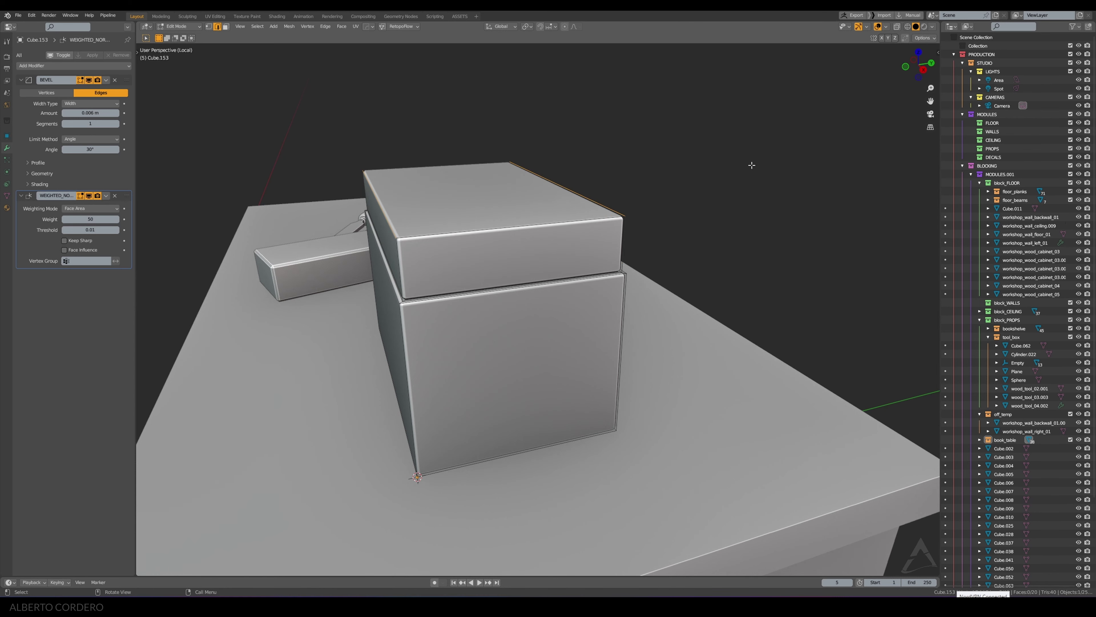
key("s")
key("y")
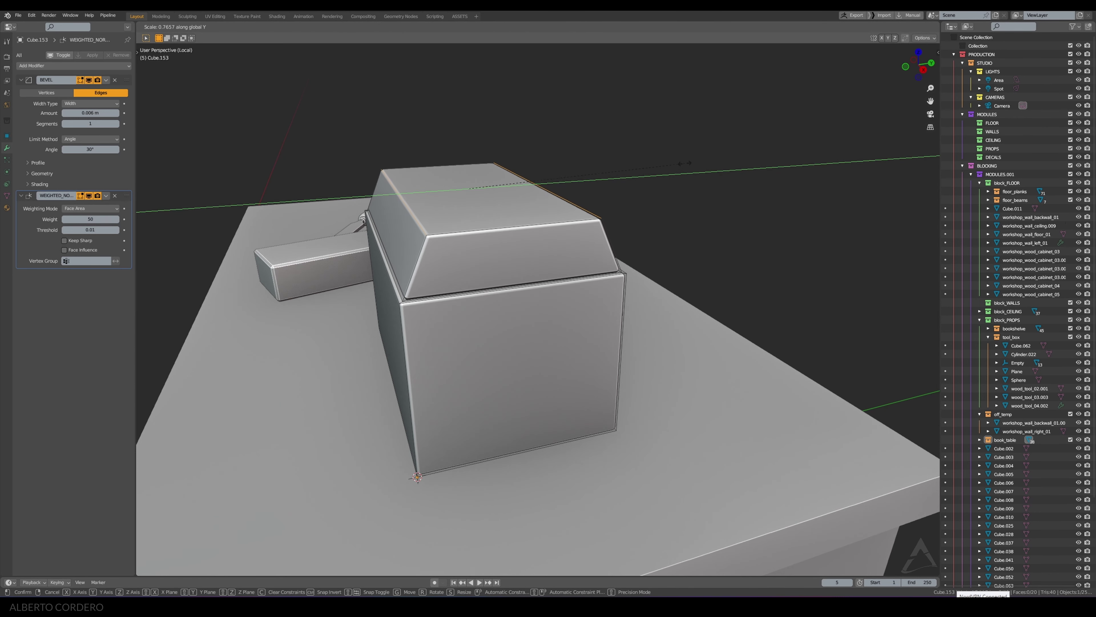
left_click(746, 172)
Step: Try a rounded bevel on the narrowed edges, then undo the tapered top
key("ctrl+b")
scroll(747, 172, "up", 3)
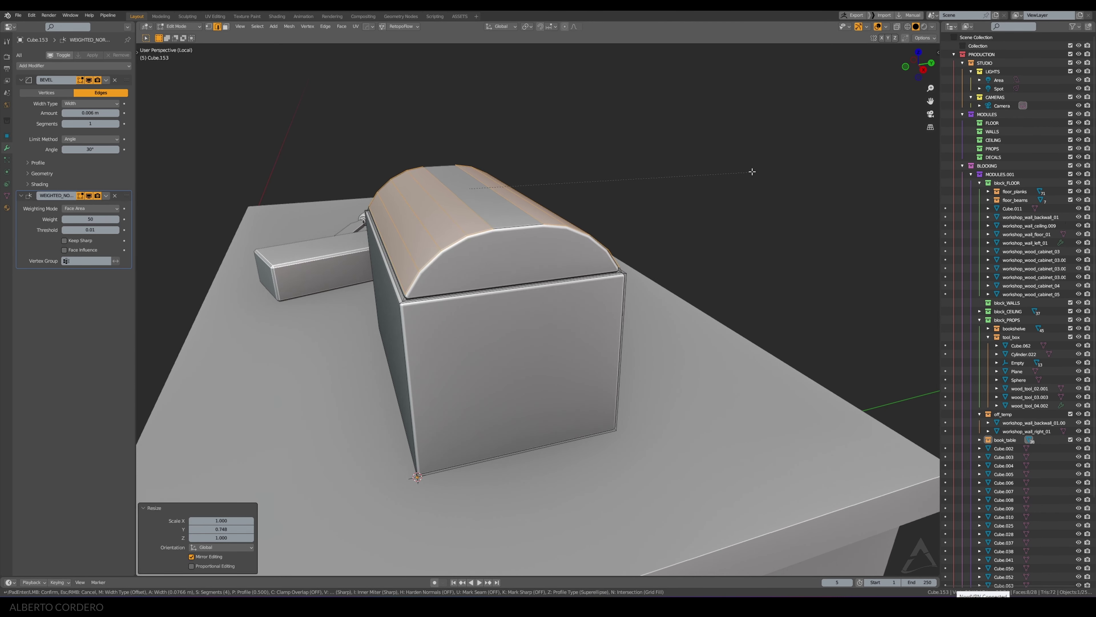
key("Escape")
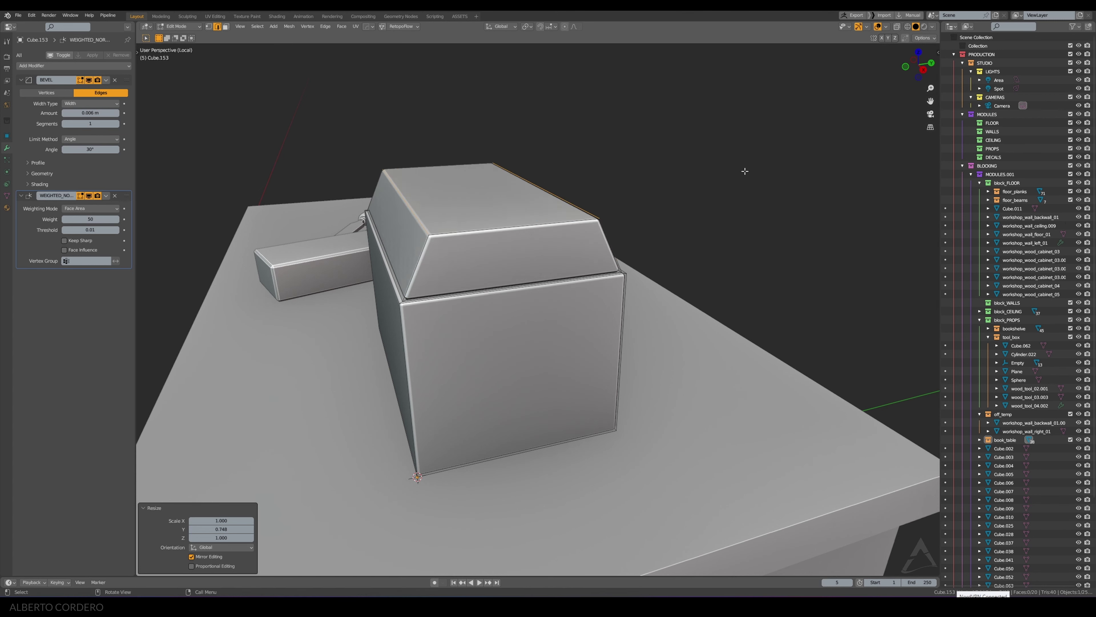
key("ctrl+z")
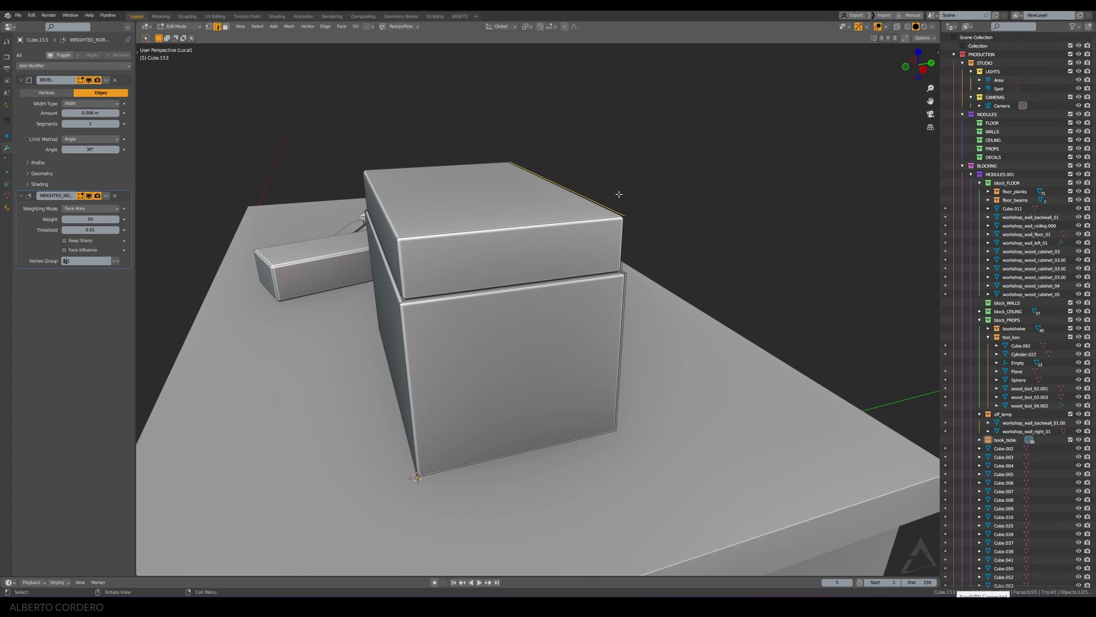
Step: Lower the lid's top edges by about 0.04 m
middle_click_drag(390, 196, 451, 178)
key("g")
key("z")
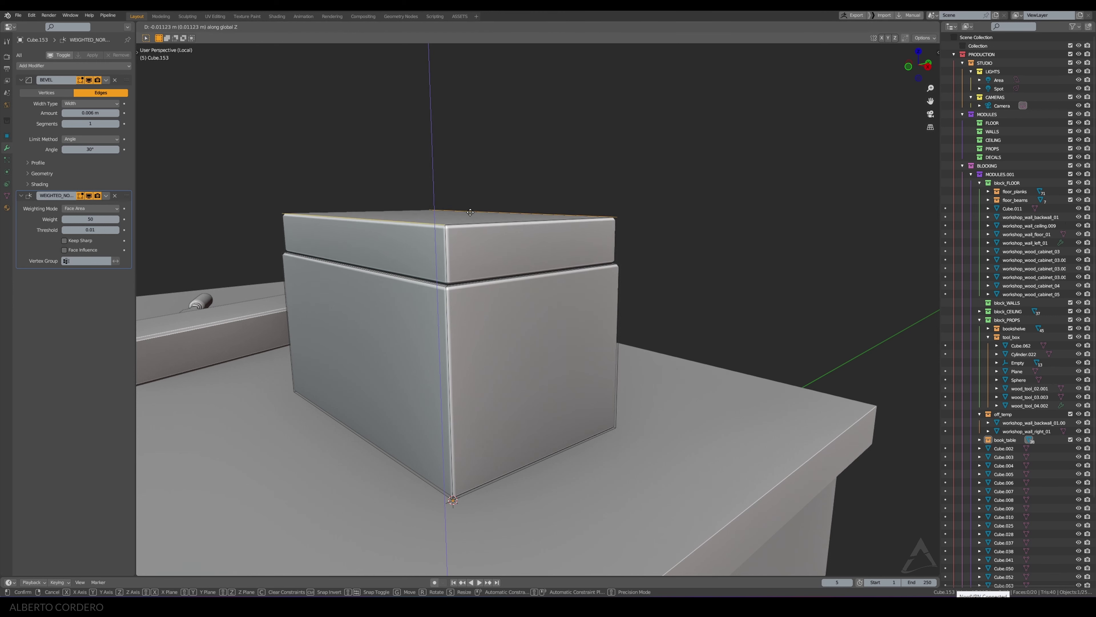
left_click(472, 230)
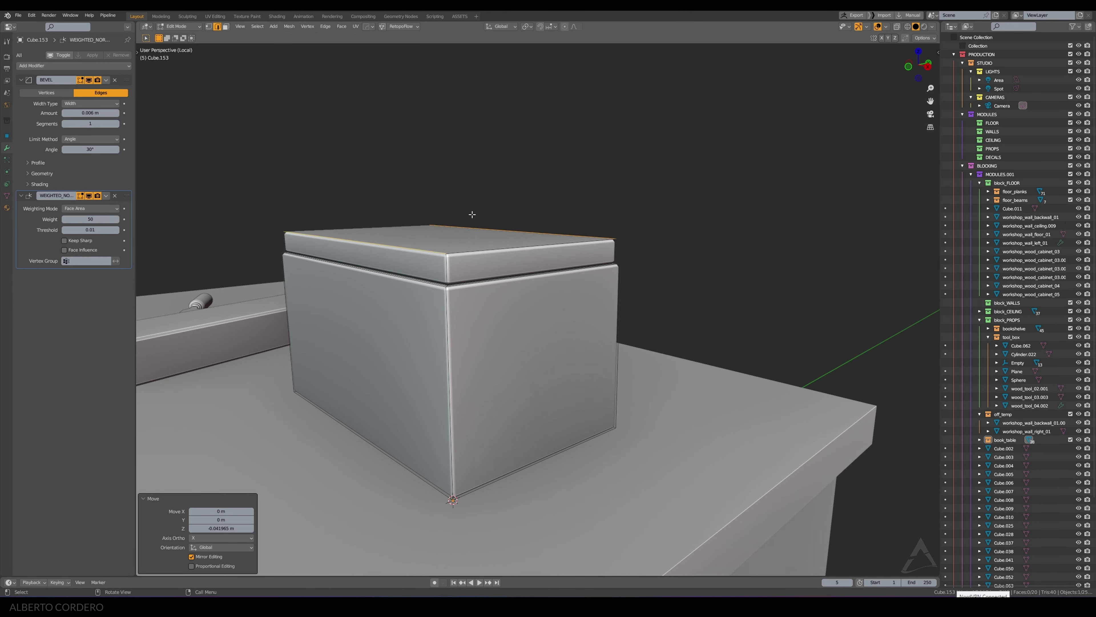
Step: Extrude the lid's top face upward
middle_click_drag(473, 230, 508, 222)
key("3")
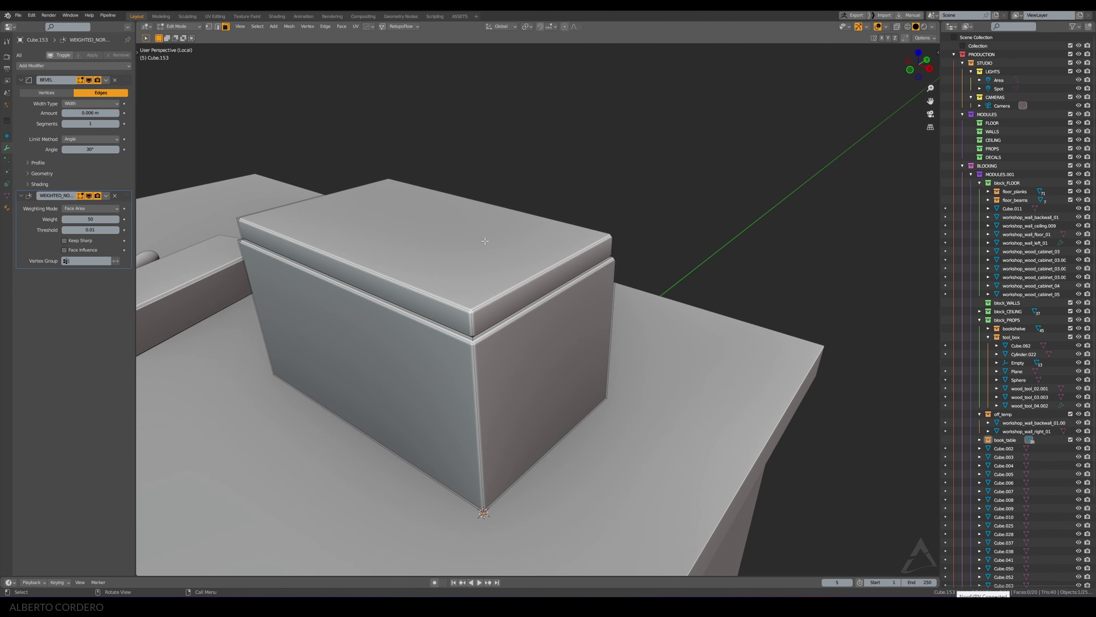
left_click(489, 234)
key("e")
left_click(463, 197)
Step: Narrow the raised top face along Y to 0.791
middle_click_drag(464, 197, 743, 161)
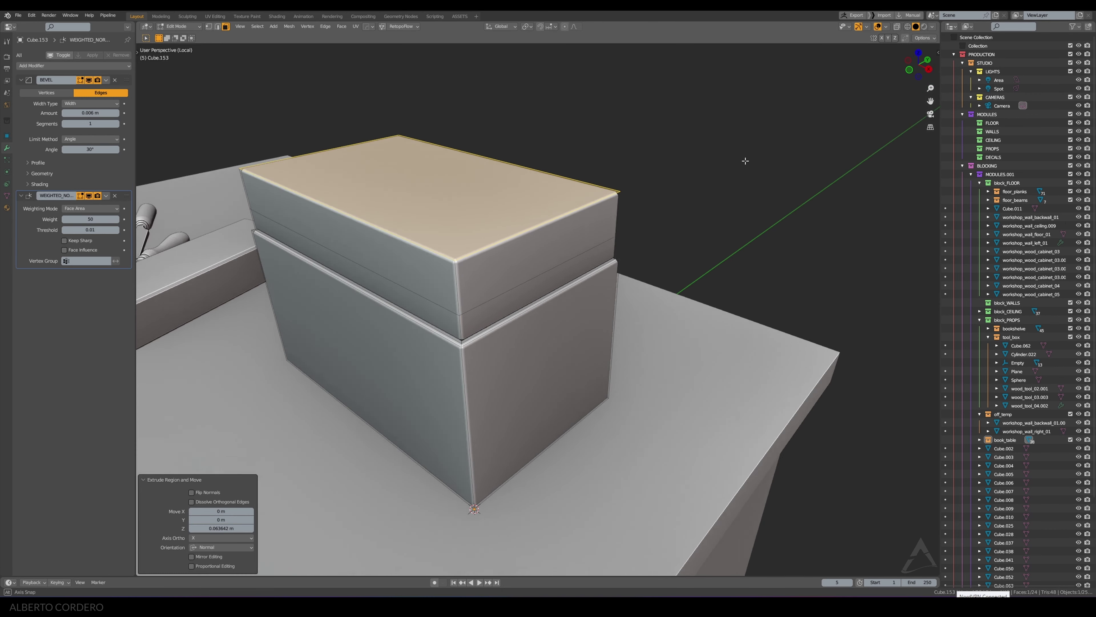
key("s")
key("y")
left_click(608, 169)
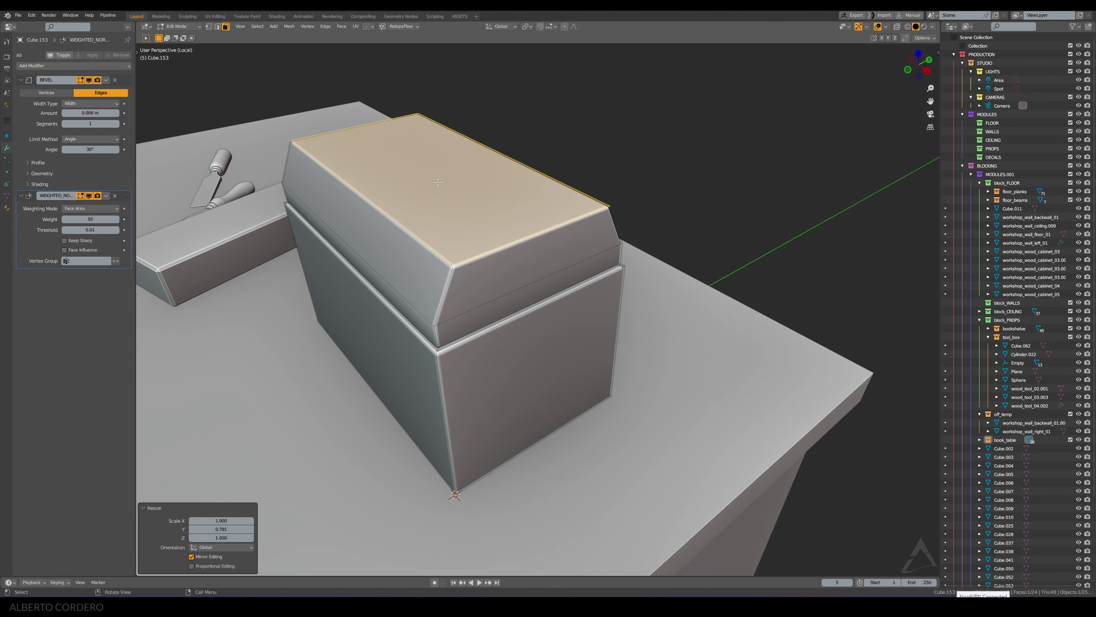
Step: Select the lid's top edges and preview a rounded bevel, then cancel it
key("2")
left_click(539, 173)
middle_click_drag(595, 171, 636, 176)
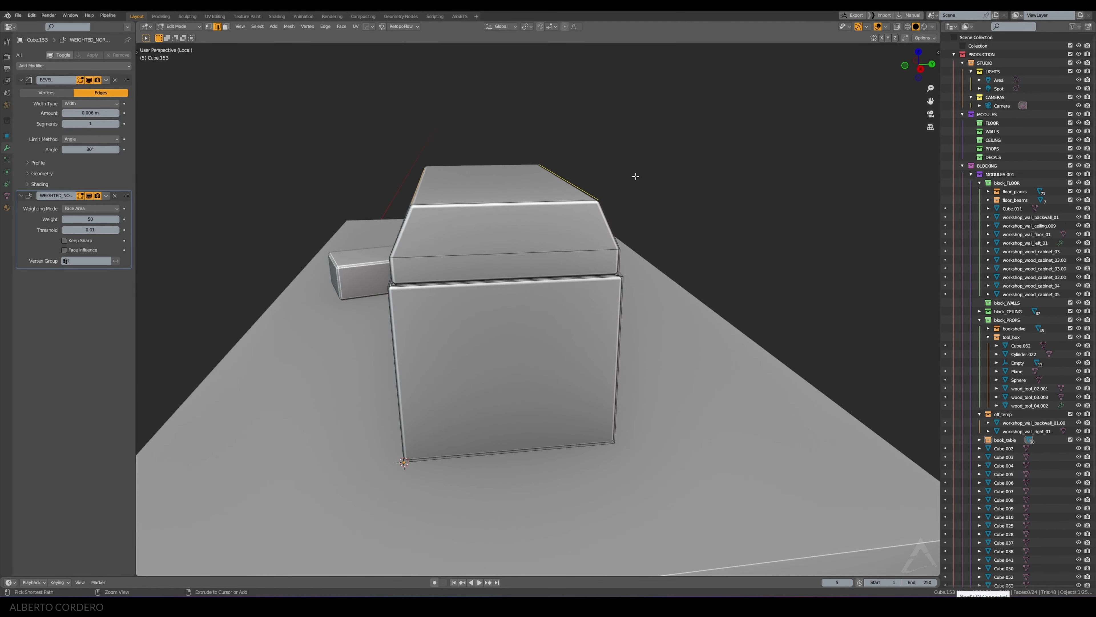
key("ctrl+b")
scroll(670, 191, "up", 9)
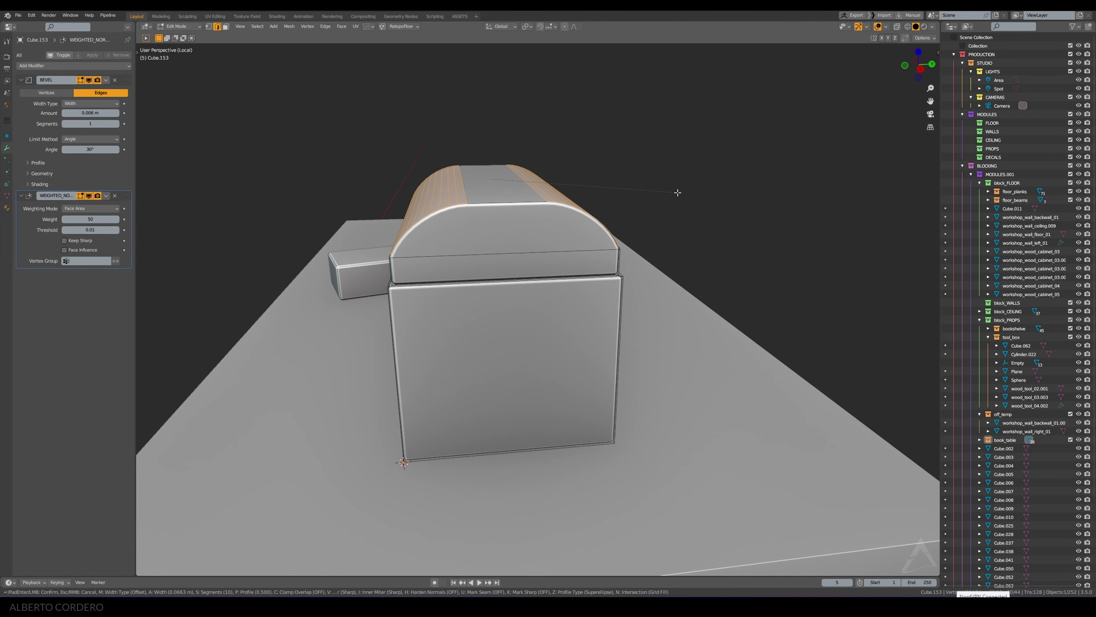
key("Escape")
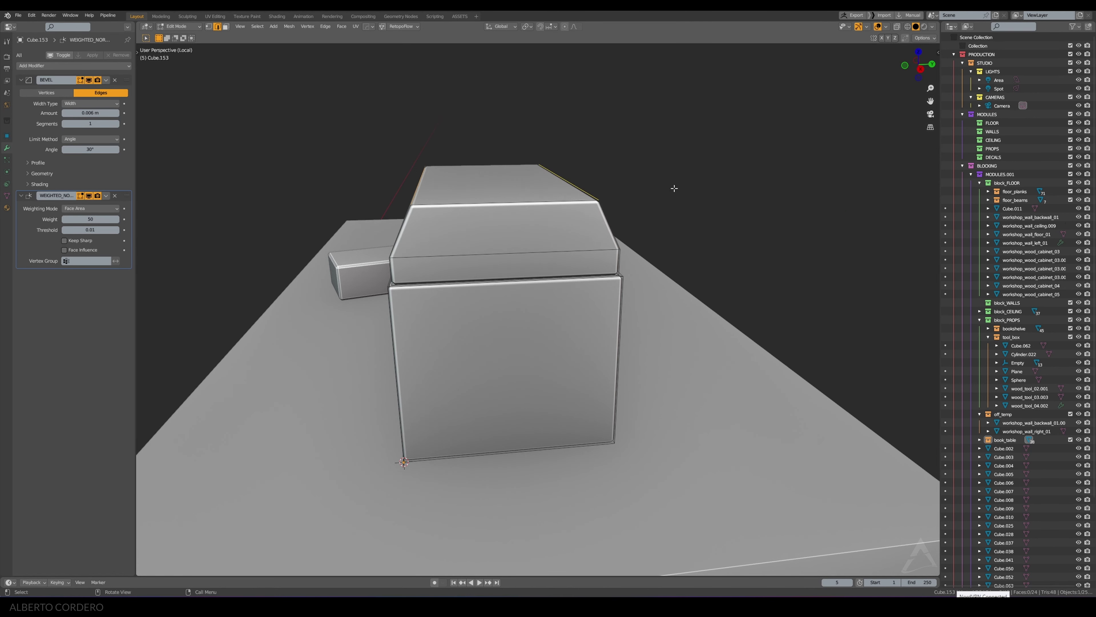
Step: Scale the top edges along Y to 0.851 and bevel them with 5 segments
key("s")
key("y")
left_click(681, 171)
key("ctrl+b")
scroll(699, 179, "up", 4)
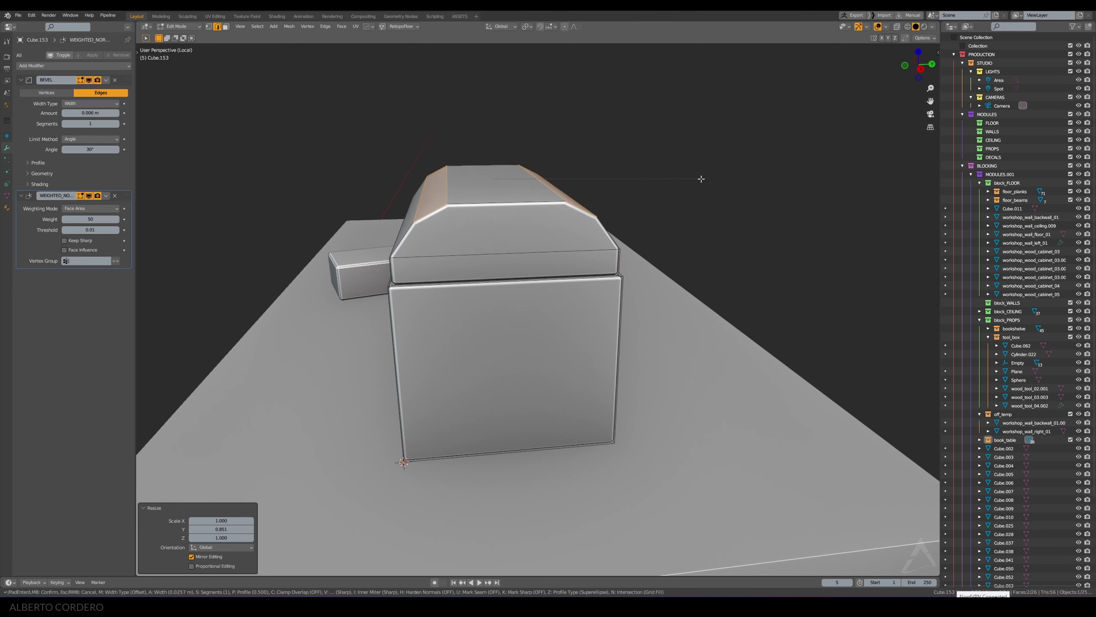
left_click(728, 189)
Step: Lower the chest's Bevel modifier Amount to 0.003 m
key("Tab")
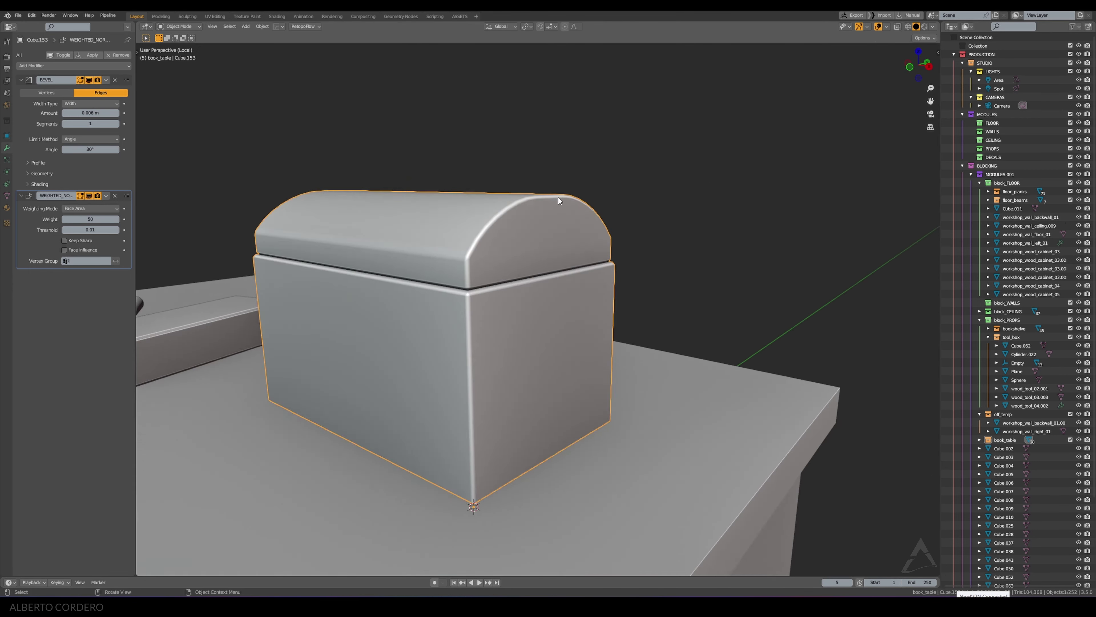
middle_click_drag(558, 197, 546, 223)
scroll(537, 225, "up", 4)
key("Tab")
key("KP_1")
scroll(544, 206, "up", 3)
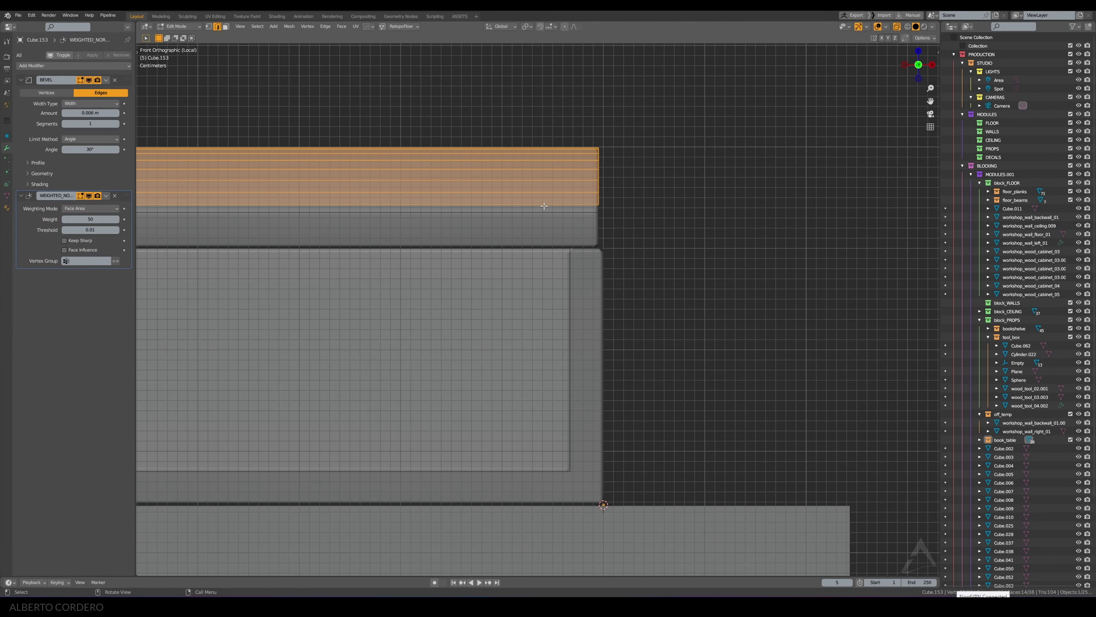
key("Tab")
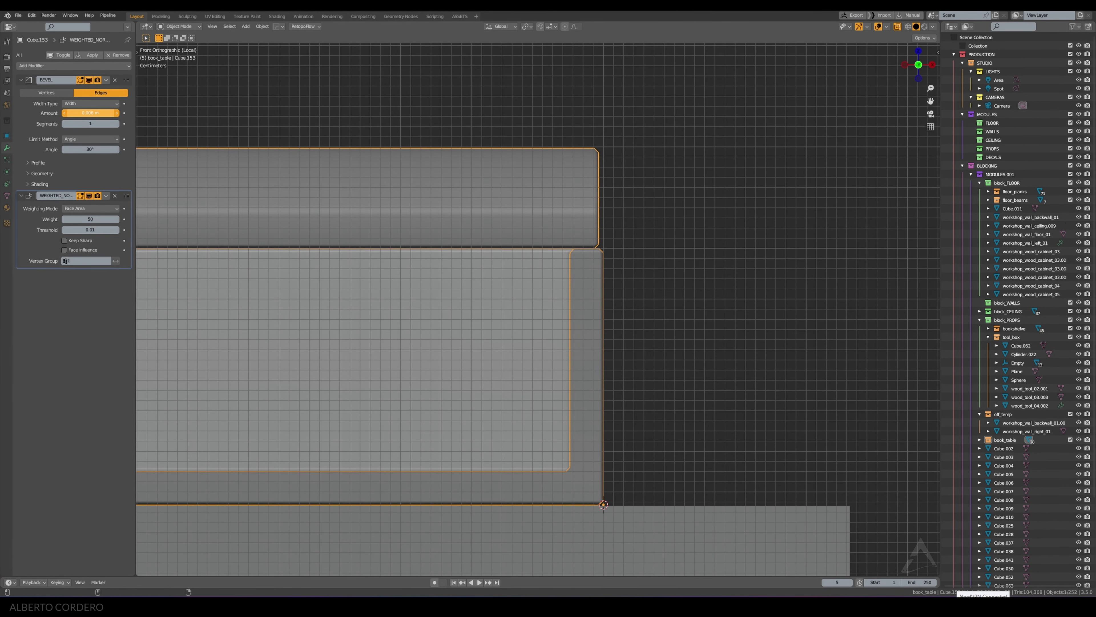
left_click_drag(90, 113, 77, 113)
mouse_move(169, 129)
middle_mouse_down()
mouse_move(641, 200)
mouse_move(531, 206)
middle_mouse_up()
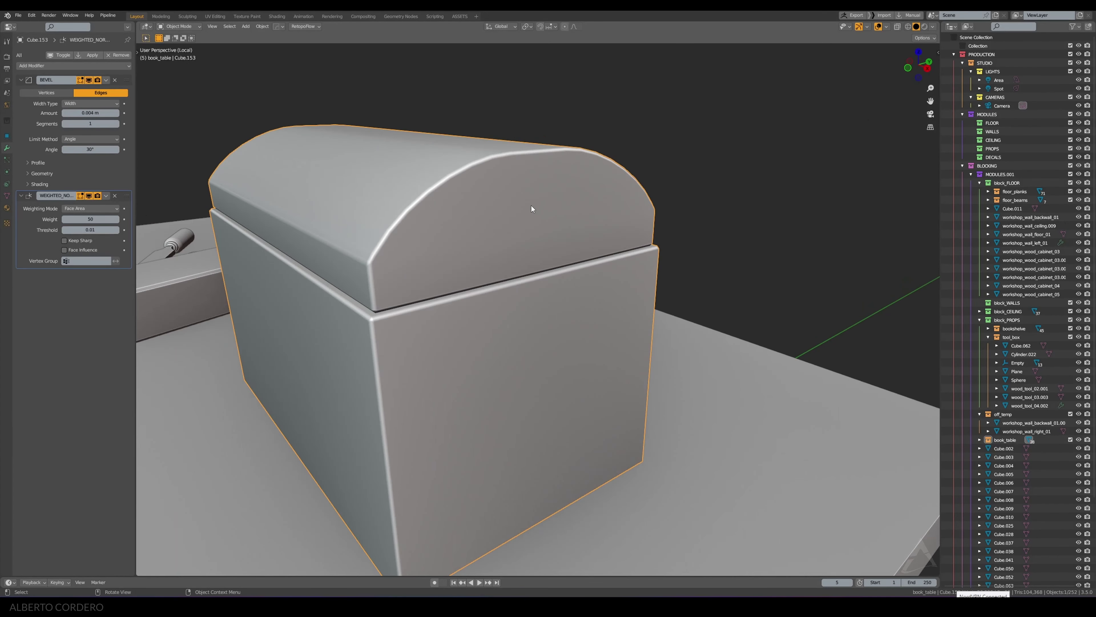
left_click(79, 113)
type("0.003")
key("Return")
Step: Select the connected lid in Edit Mode and separate it into its own object
scroll(547, 167, "down", 5)
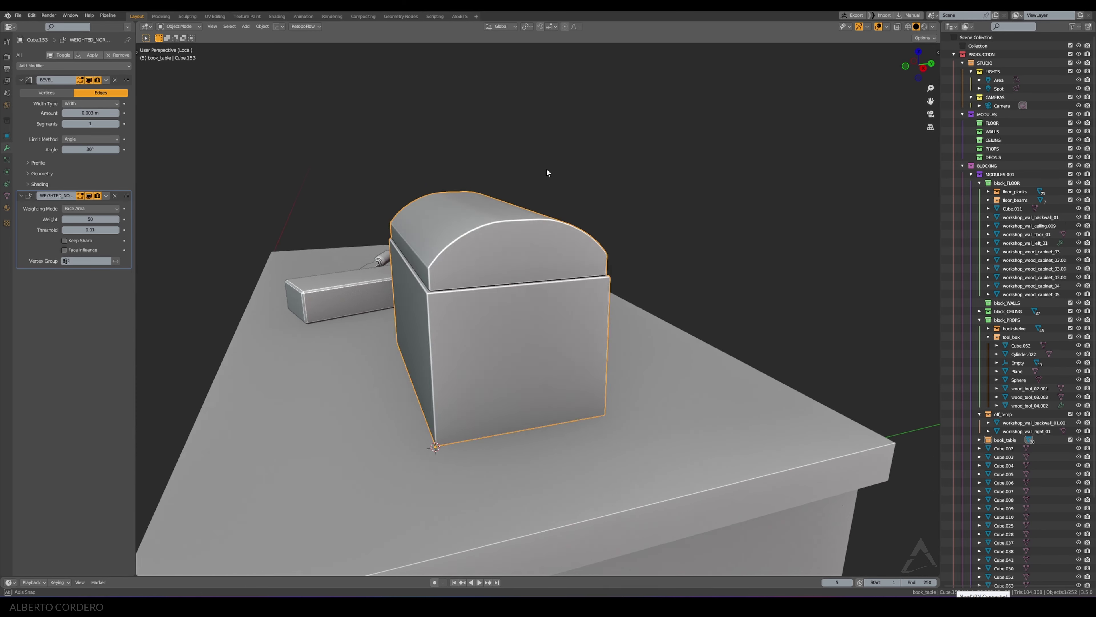
key("Tab")
key("alt+z")
key("alt+z")
middle_click_drag(496, 213, 528, 213)
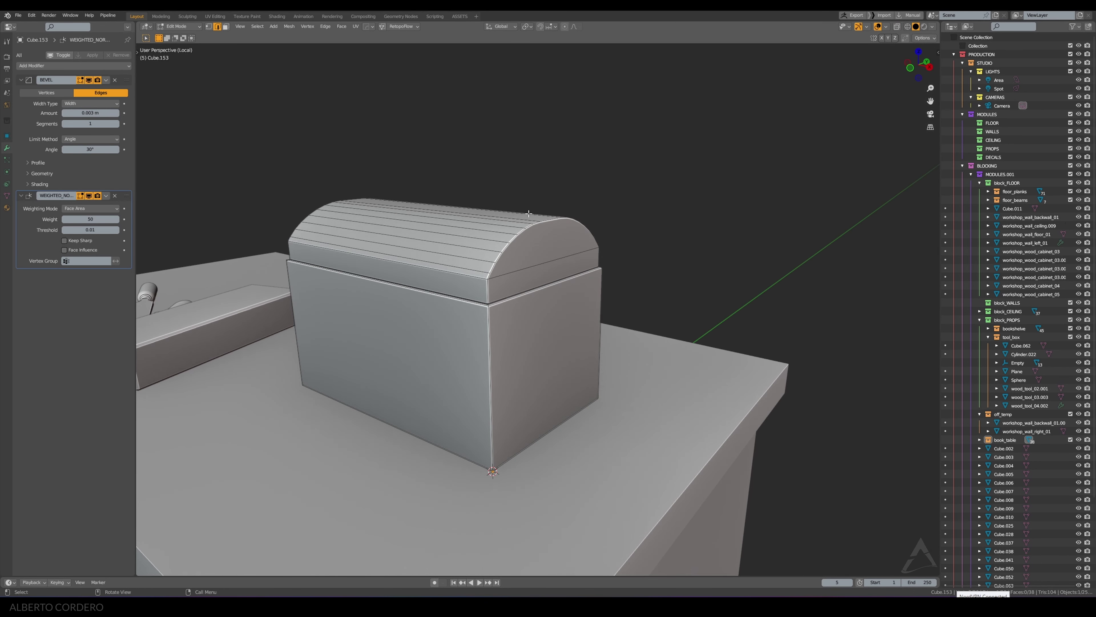
left_click(529, 213)
key("ctrl+l")
key("alt+z")
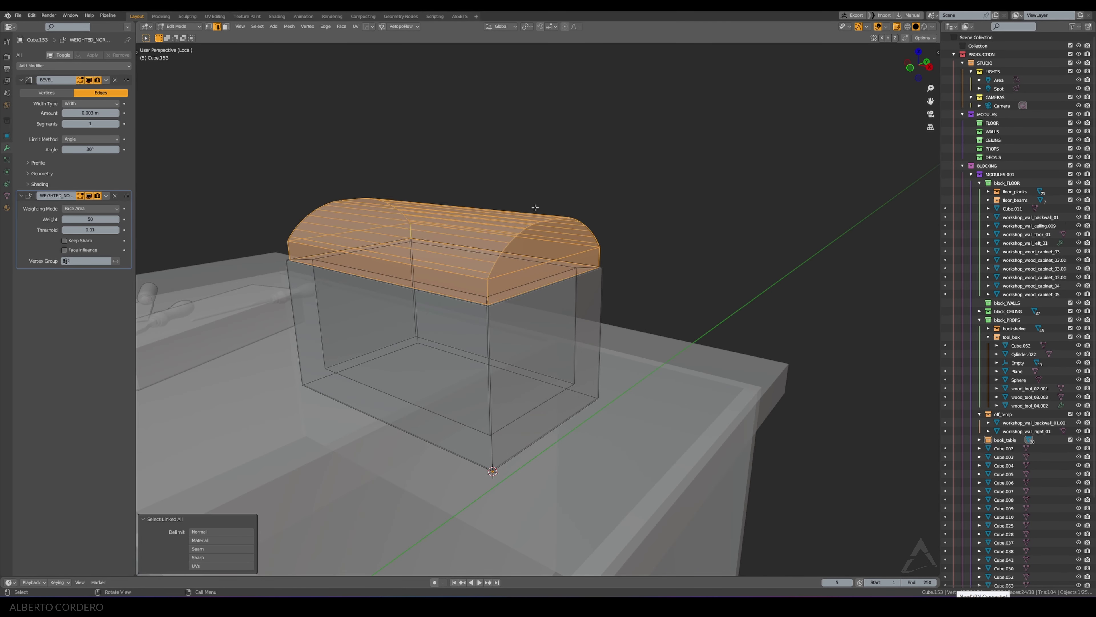
key("p")
left_click(536, 204)
key("Tab")
key("alt+z")
Step: In front view, box-select the lid's edges and nudge them along X
left_click(547, 248)
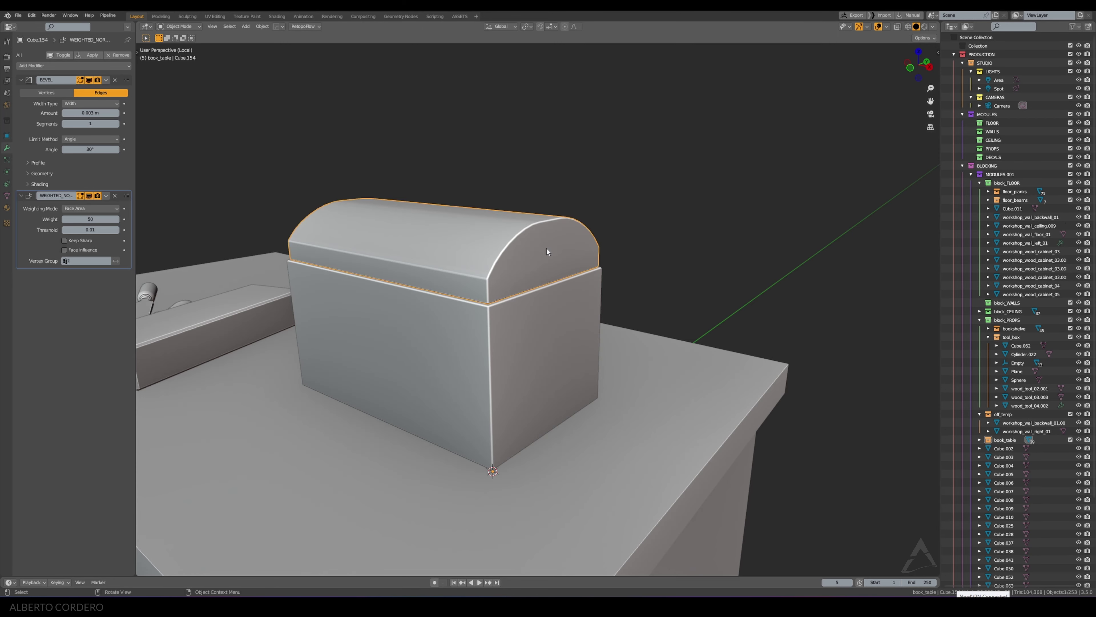
key("KP_1")
key("Tab")
key("alt+z")
middle_click_drag(483, 260, 617, 226, "shift")
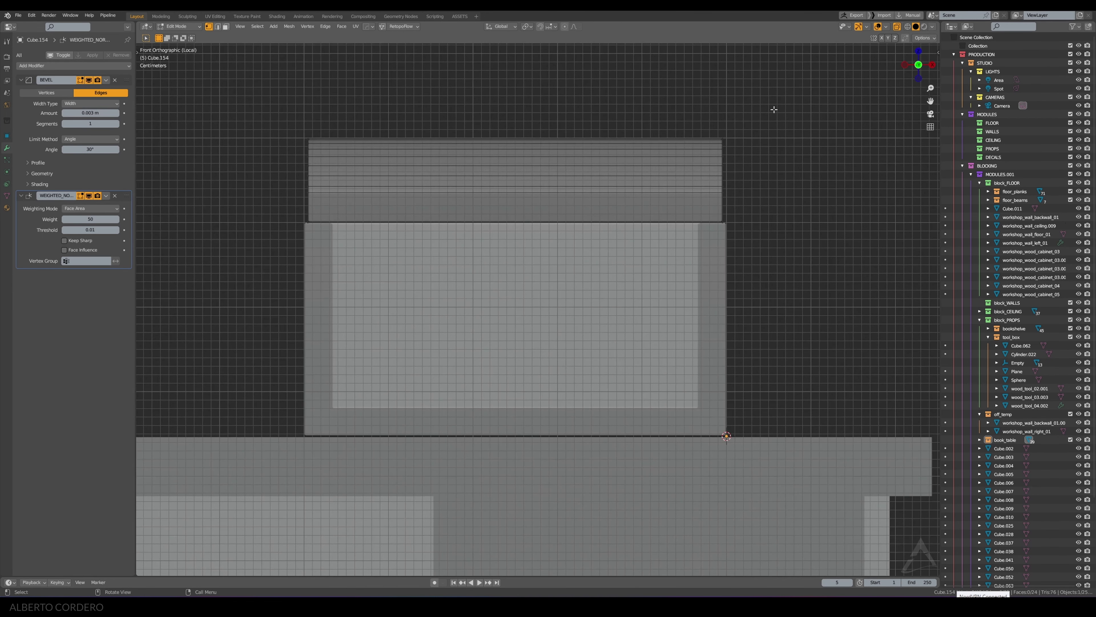
left_click_drag(772, 108, 302, 220, "shift")
scroll(607, 223, "up", 3)
middle_click_drag(616, 209, 552, 215, "shift")
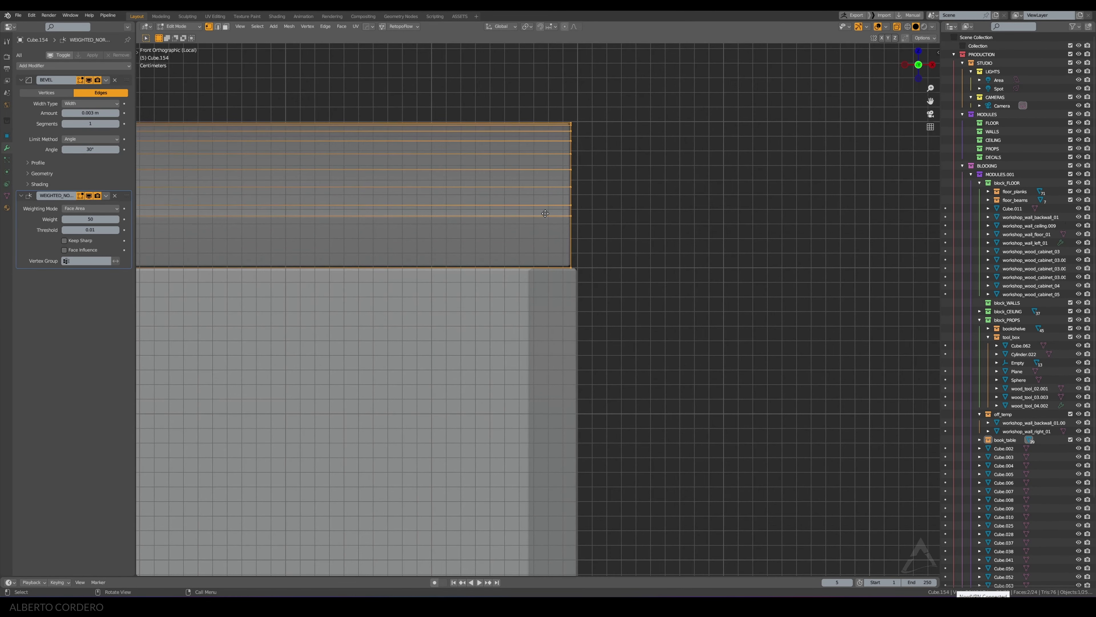
key("g")
key("x")
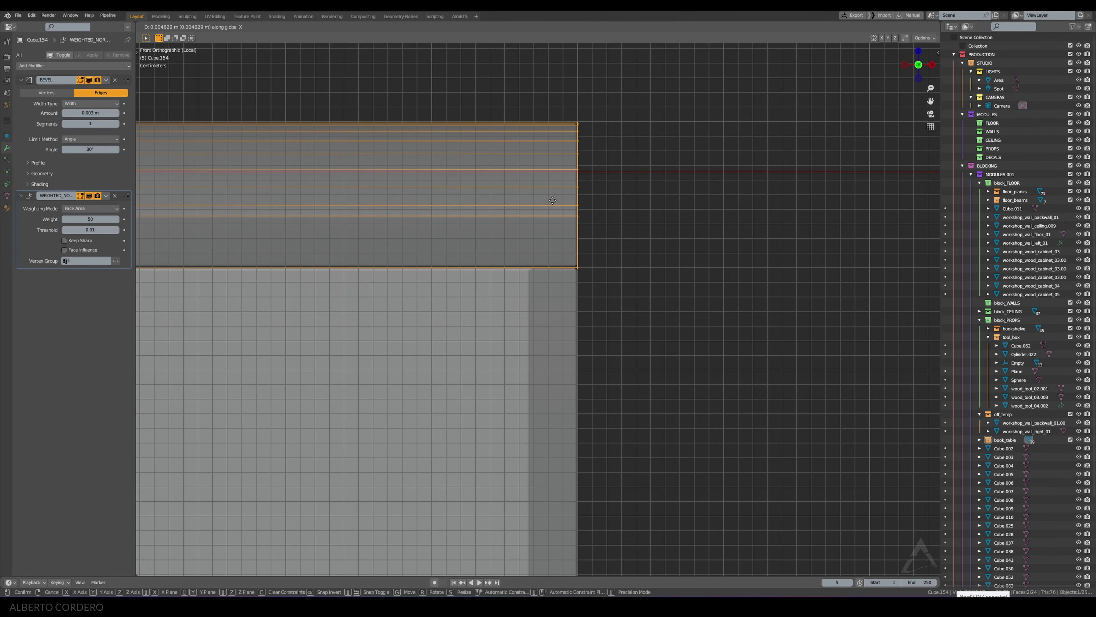
left_click(552, 202)
Step: Nudge the edges along X again at the lid's left end, then deselect in Object Mode
scroll(553, 201, "down", 3)
middle_click_drag(142, 267, 326, 262, "shift")
scroll(325, 263, "up", 3)
middle_click_drag(247, 203, 406, 203, "shift")
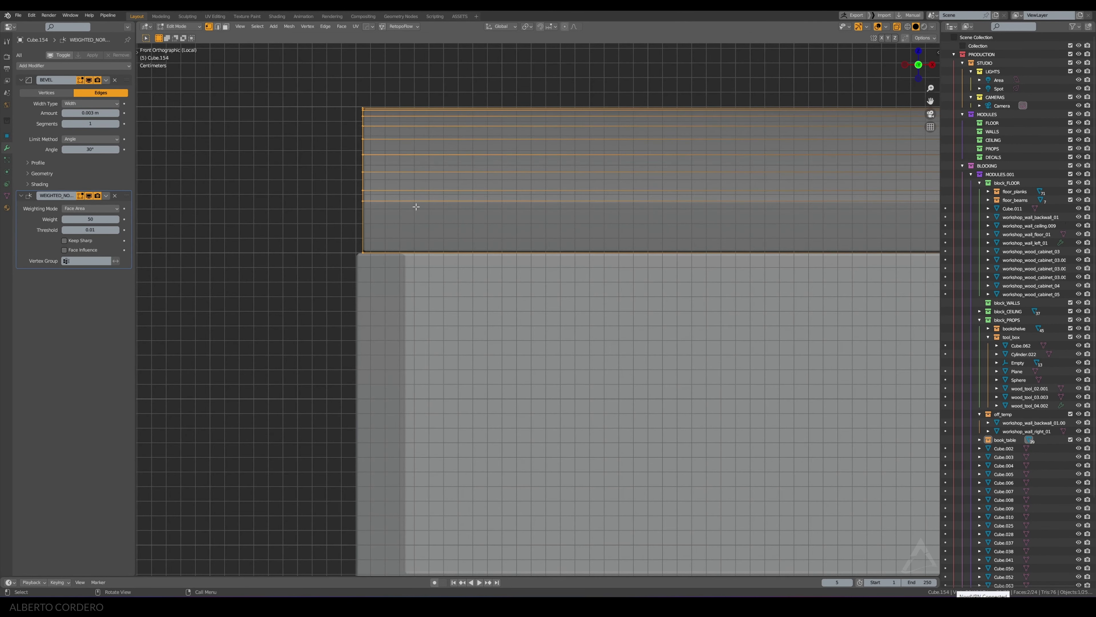
key("g")
key("x")
left_click(401, 202)
scroll(643, 198, "down", 3)
key("Tab")
mouse_move(643, 197)
middle_mouse_down()
mouse_move(599, 212)
mouse_move(671, 256)
mouse_move(621, 252)
mouse_move(674, 263)
middle_mouse_up()
key("alt+a")
Step: In right side view, scale the dome's top edge along Y to 0.7
left_click(617, 298)
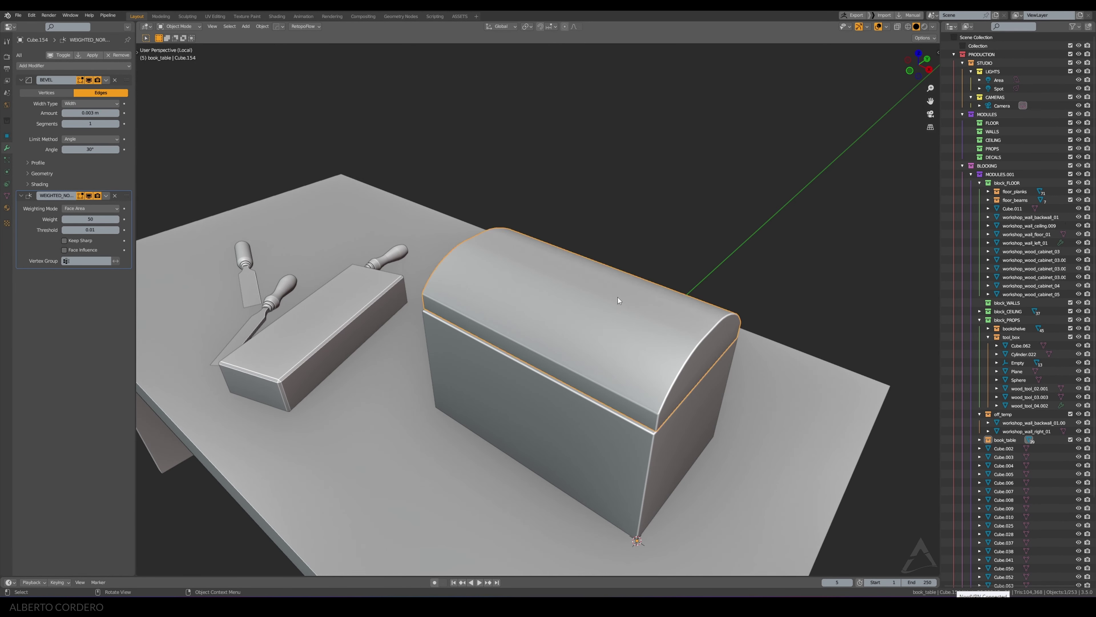
key("Tab")
middle_click_drag(618, 298, 546, 258)
key("KP_3")
key("alt+z")
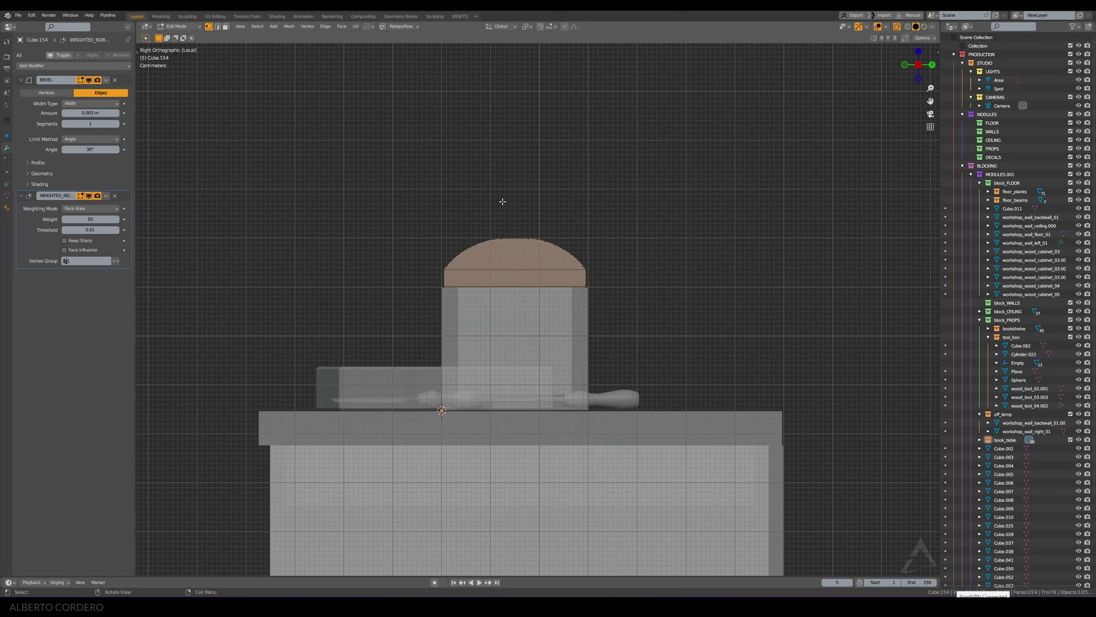
left_click(469, 168)
key("s")
key("x")
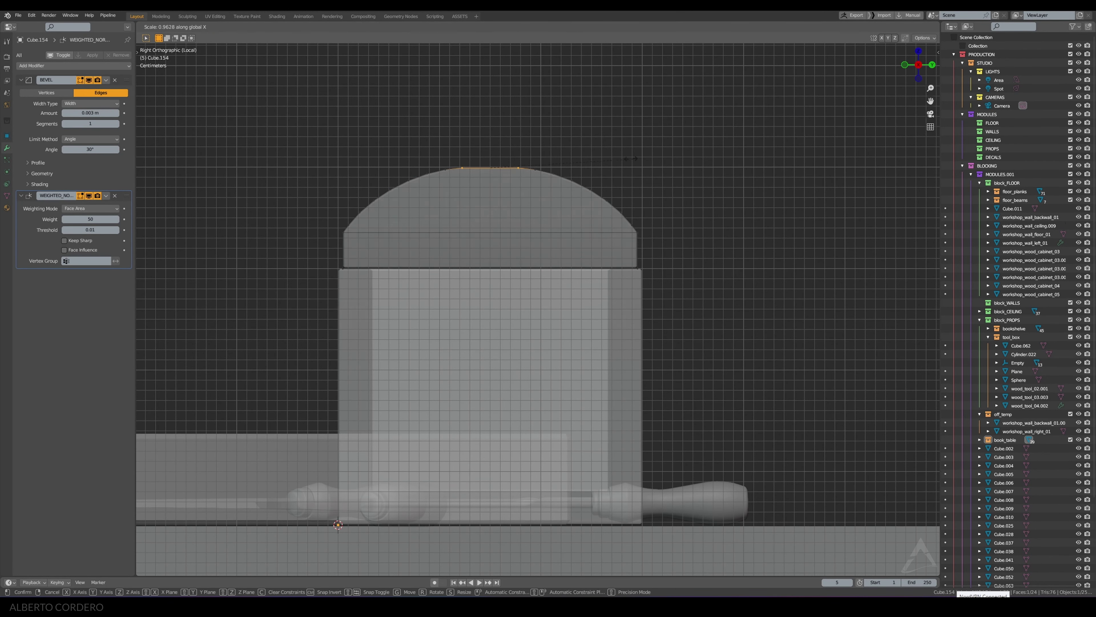
key("y")
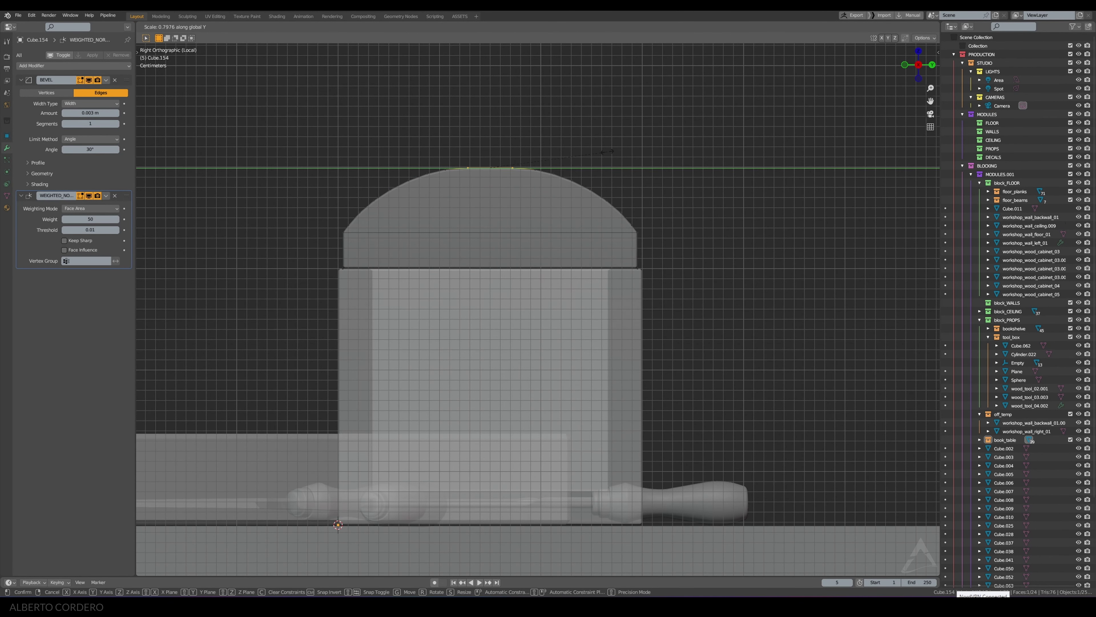
key("Return")
key("alt+z")
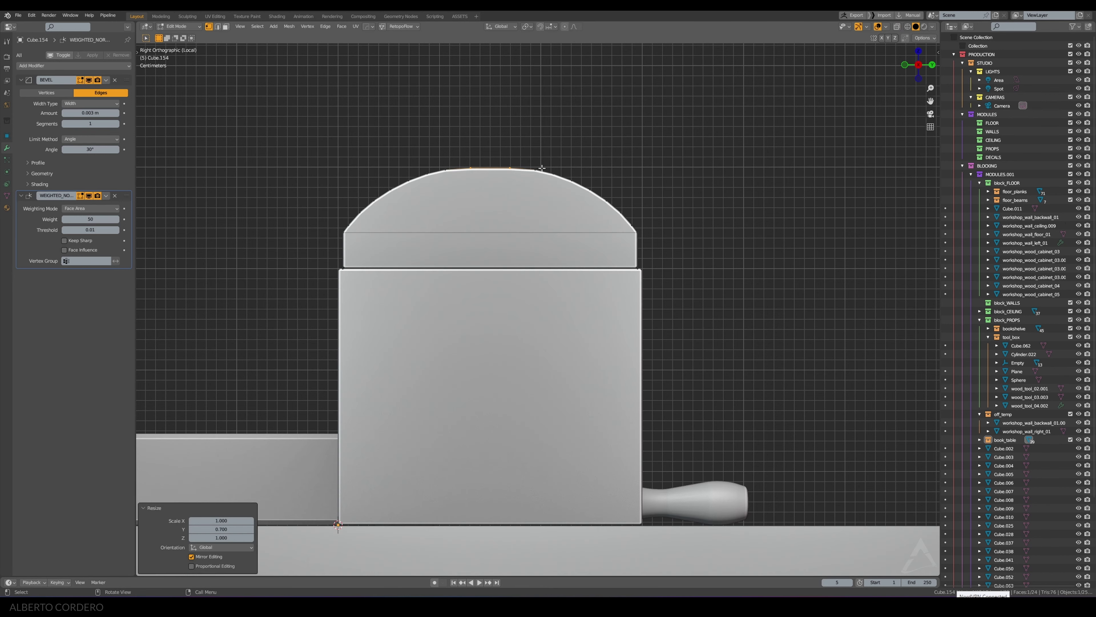
key("alt+z")
Step: Scale the whole dome along Y to 1.023 and return to Object Mode
left_click_drag(658, 221, 634, 274)
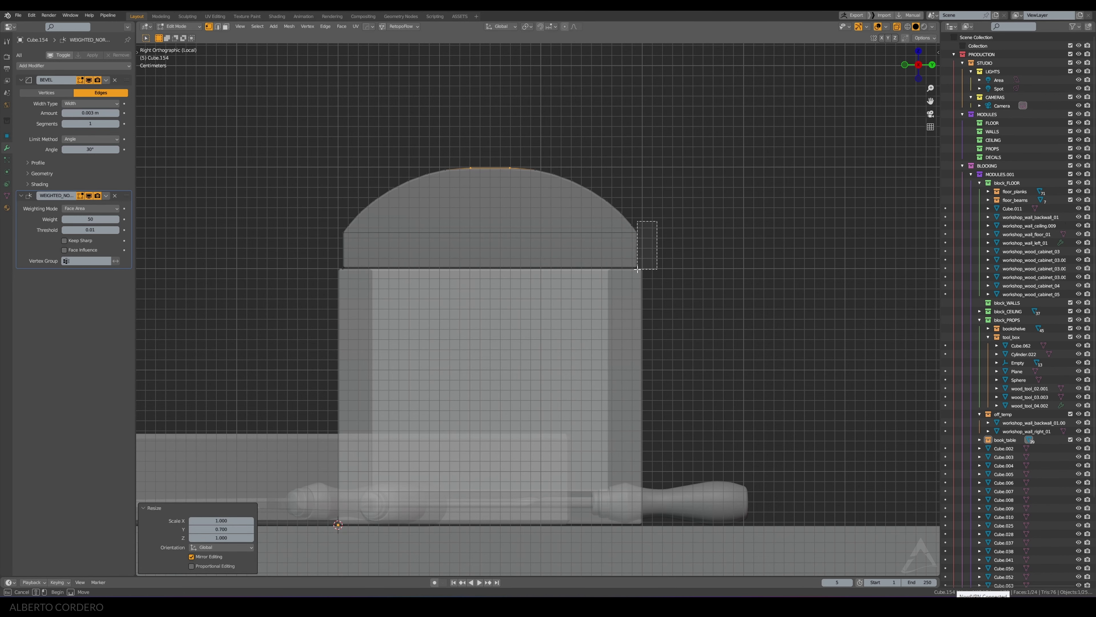
scroll(633, 206, "up", 3)
scroll(633, 206, "down", 1)
scroll(633, 206, "down", 2)
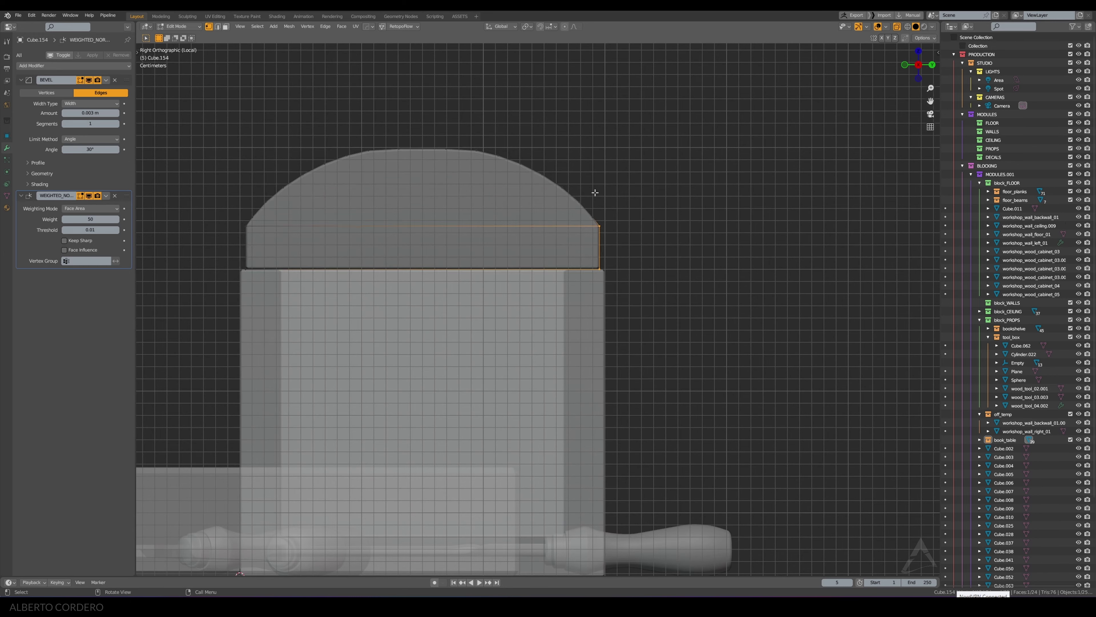
key("a")
key("s")
key("y")
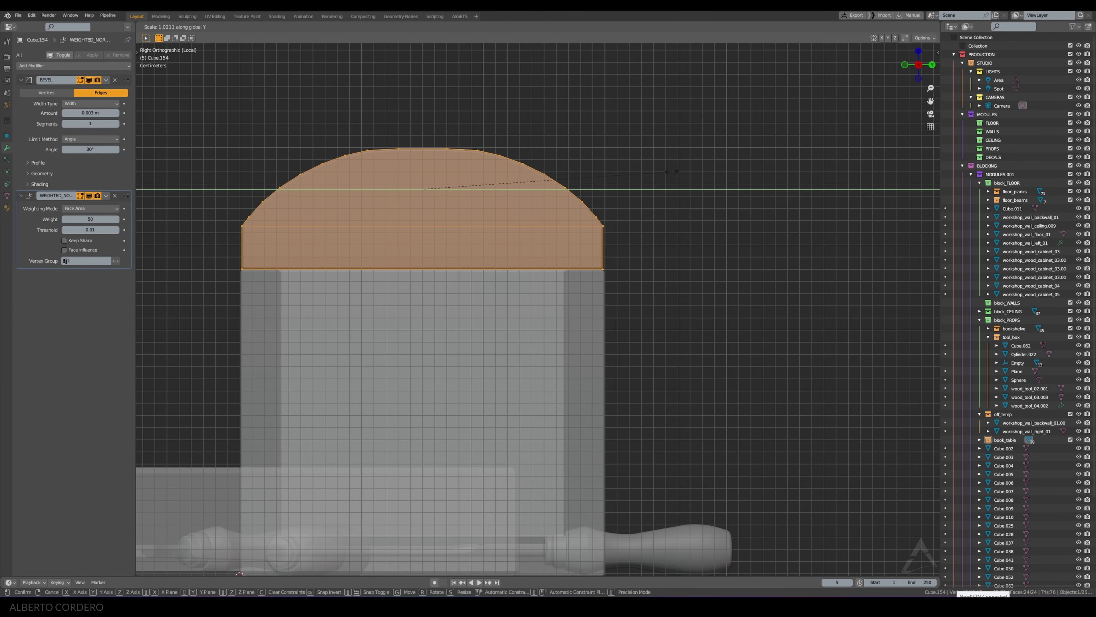
key("Return")
key("alt+z")
key("Tab")
scroll(570, 252, "down", 4)
scroll(467, 264, "down", 2)
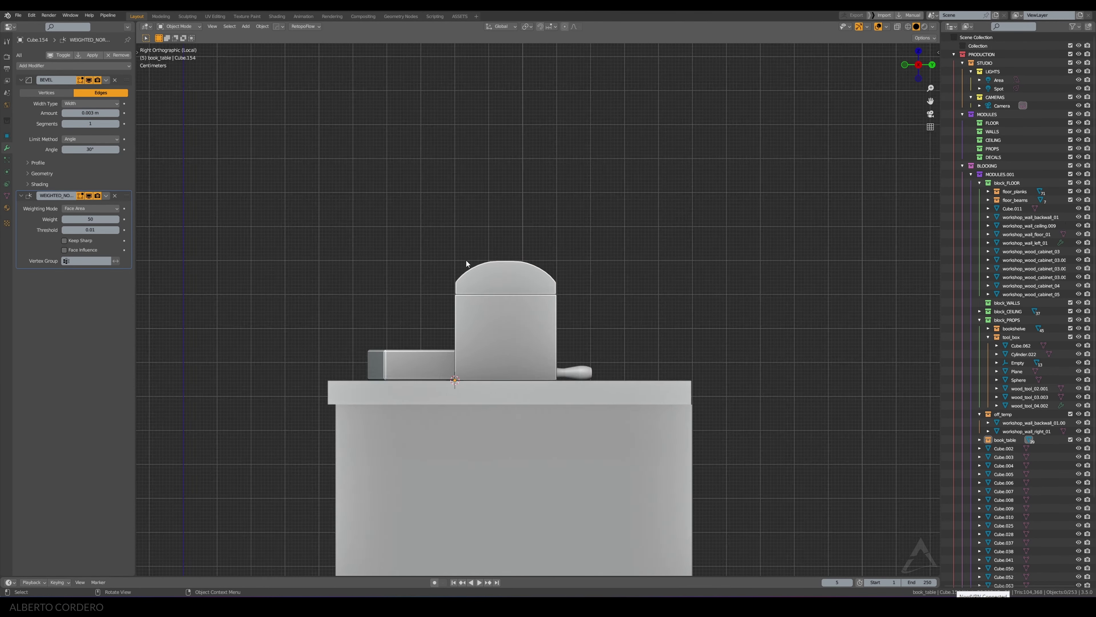
mouse_move(467, 264)
middle_mouse_down()
mouse_move(576, 283)
mouse_move(598, 303)
mouse_move(547, 253)
mouse_move(581, 263)
mouse_move(506, 248)
middle_mouse_up()
Step: Parent the chest lid to the chest body
scroll(506, 237, "up", 3)
scroll(508, 234, "down", 3)
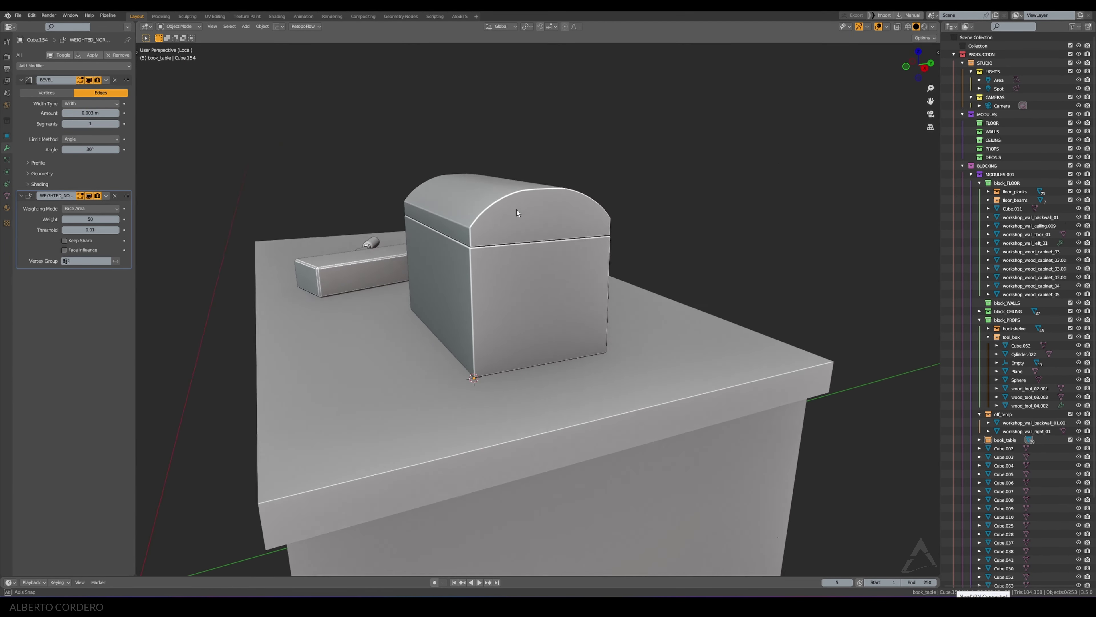
mouse_move(517, 209)
middle_mouse_down()
mouse_move(532, 206)
mouse_move(532, 276)
middle_mouse_up()
scroll(532, 205, "down", 2)
left_click(532, 273)
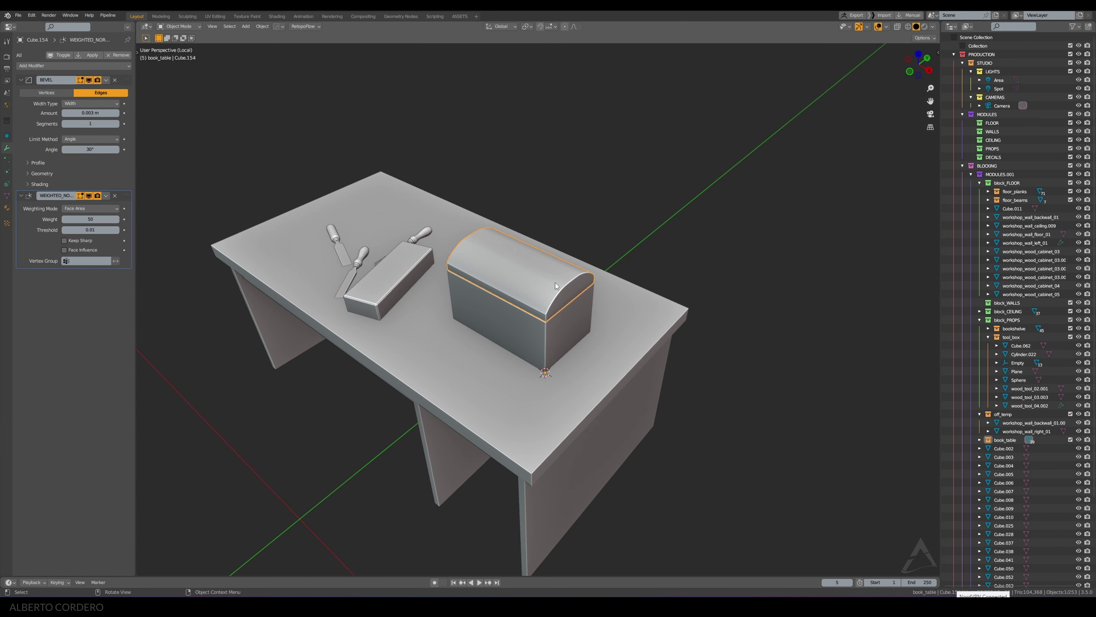
left_click(535, 332, "shift")
key("ctrl+p")
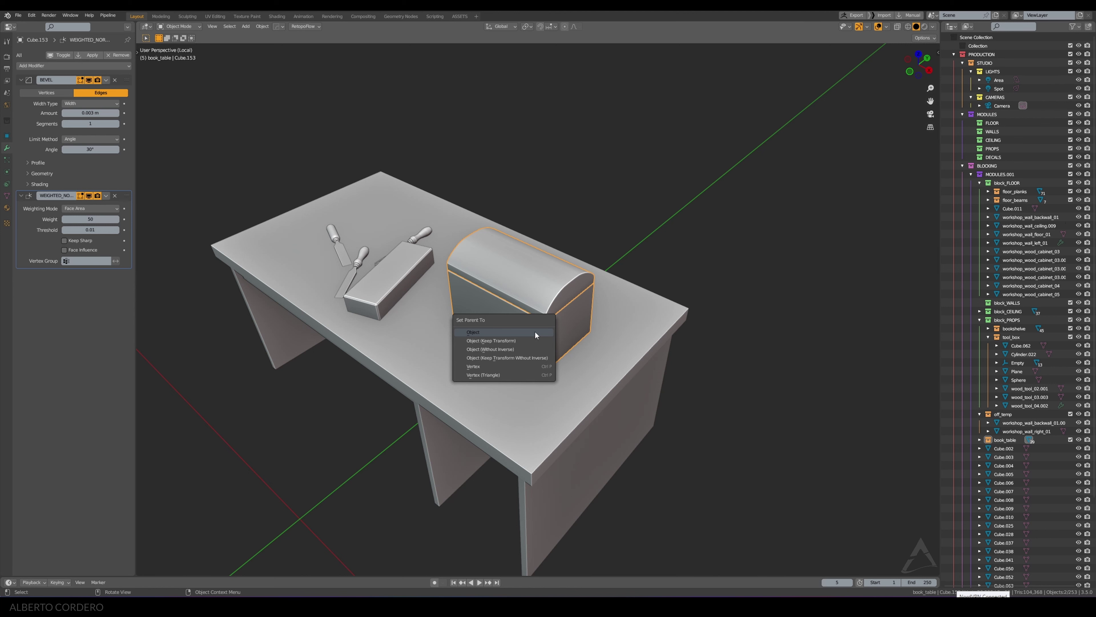
left_click(522, 340)
Step: Move the chest to the back of the table at tabletop height
left_click(571, 321)
middle_click_drag(571, 322, 556, 314)
key("g")
key("shift+z")
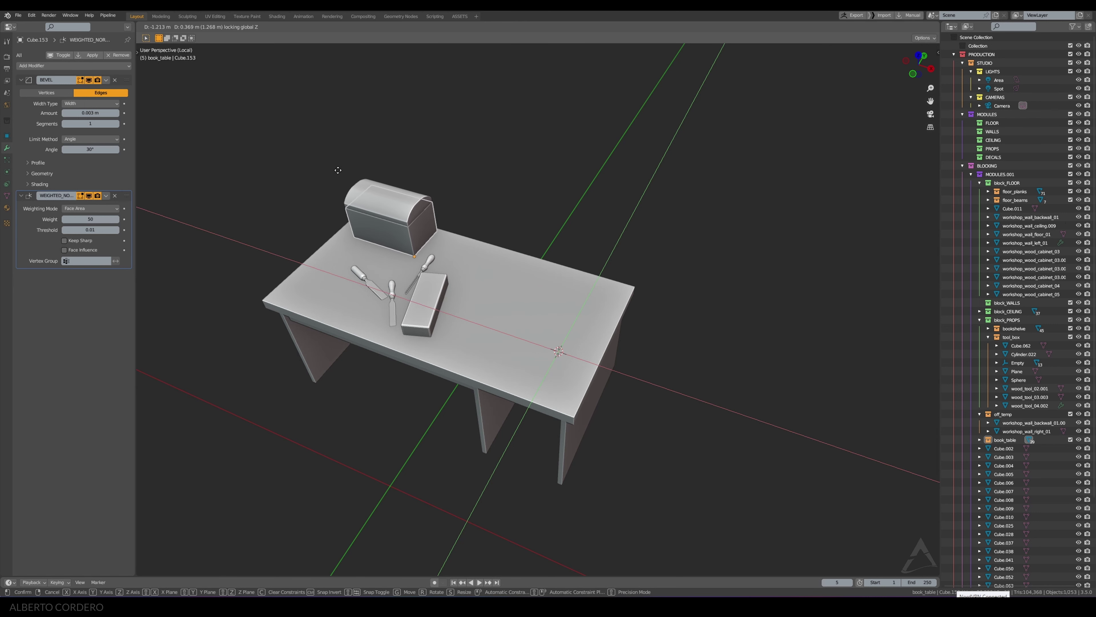
left_click(338, 171)
mouse_move(487, 209)
middle_mouse_down("shift")
mouse_move(566, 264)
mouse_move(538, 274)
mouse_move(570, 259)
middle_mouse_up("shift")
Step: Rotate the chest 12.3° around Z and fine-tune its position on the table
left_click(539, 275)
key("r")
key("z")
left_click(637, 232)
key("g")
key("shift+z")
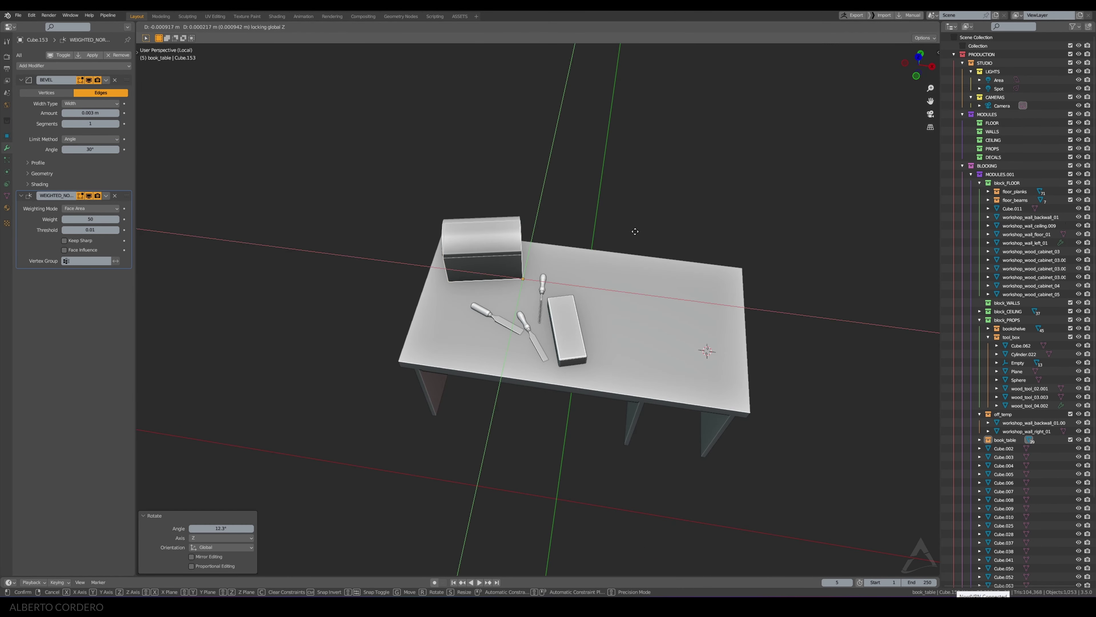
left_click(635, 231)
mouse_move(632, 227)
middle_mouse_down()
mouse_move(564, 211)
mouse_move(549, 222)
mouse_move(568, 223)
middle_mouse_up()
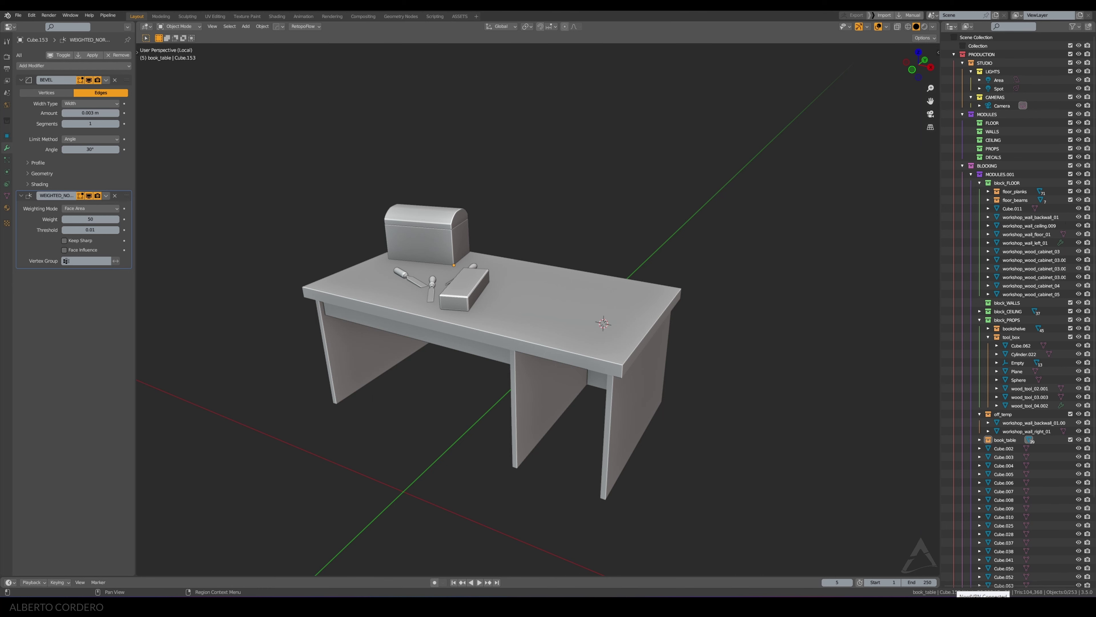
Step: Exit isolated view to show the whole workshop, save the blend file, and zoom to the worktable
middle_click_drag(540, 204, 551, 215, "shift")
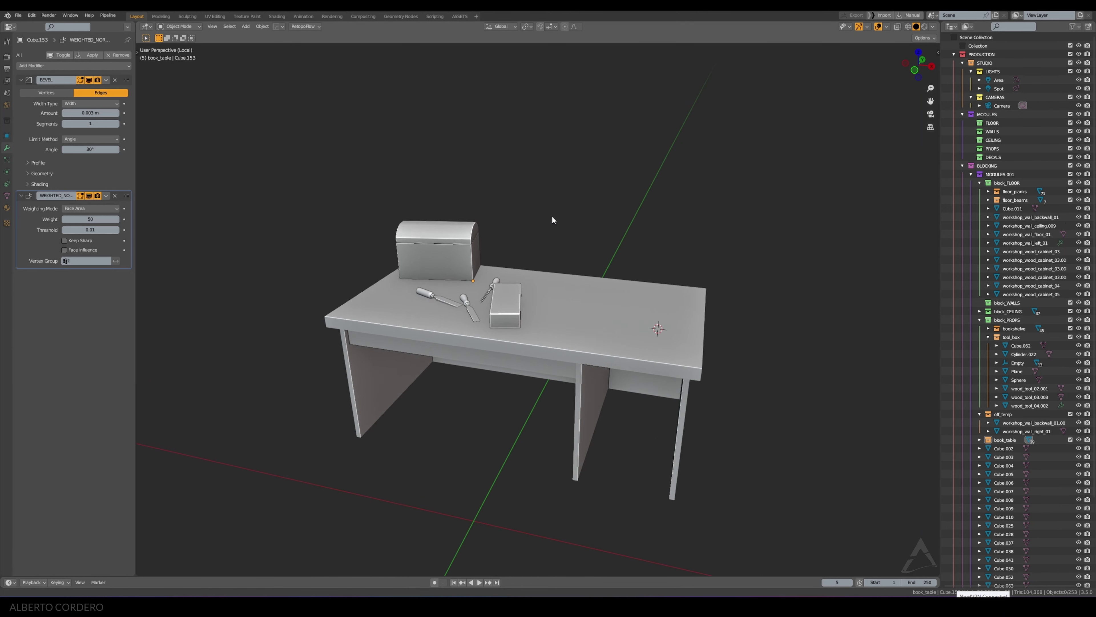
key("KP_Divide")
scroll(552, 209, "down", 5)
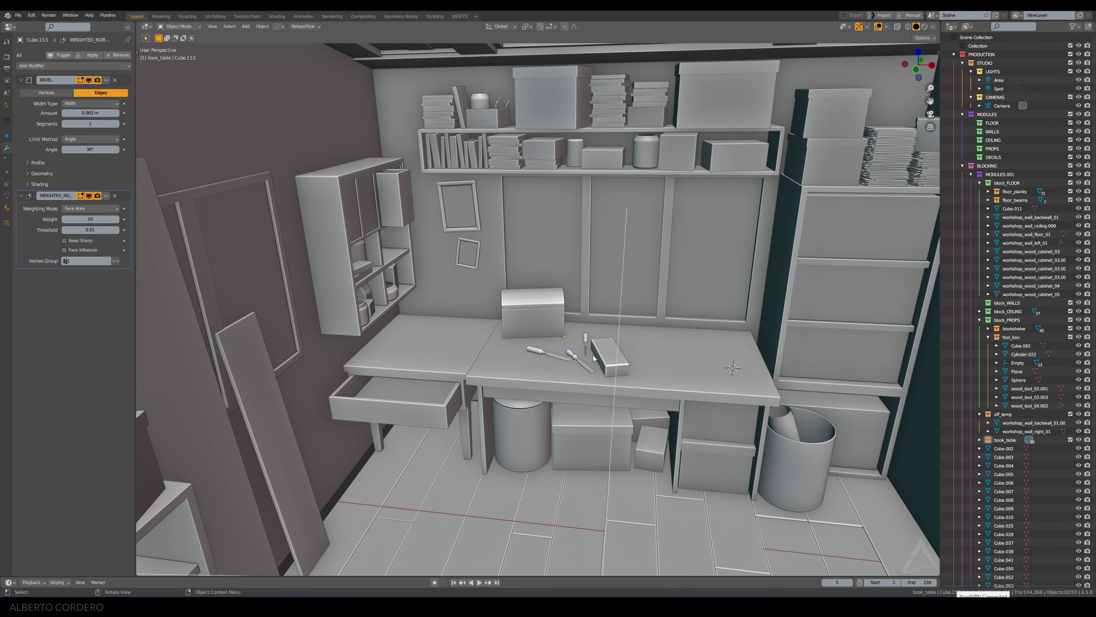
mouse_move(603, 398)
middle_mouse_down()
mouse_move(687, 345)
mouse_move(453, 293)
middle_mouse_up()
scroll(536, 306, "down", 5)
key("ctrl+s")
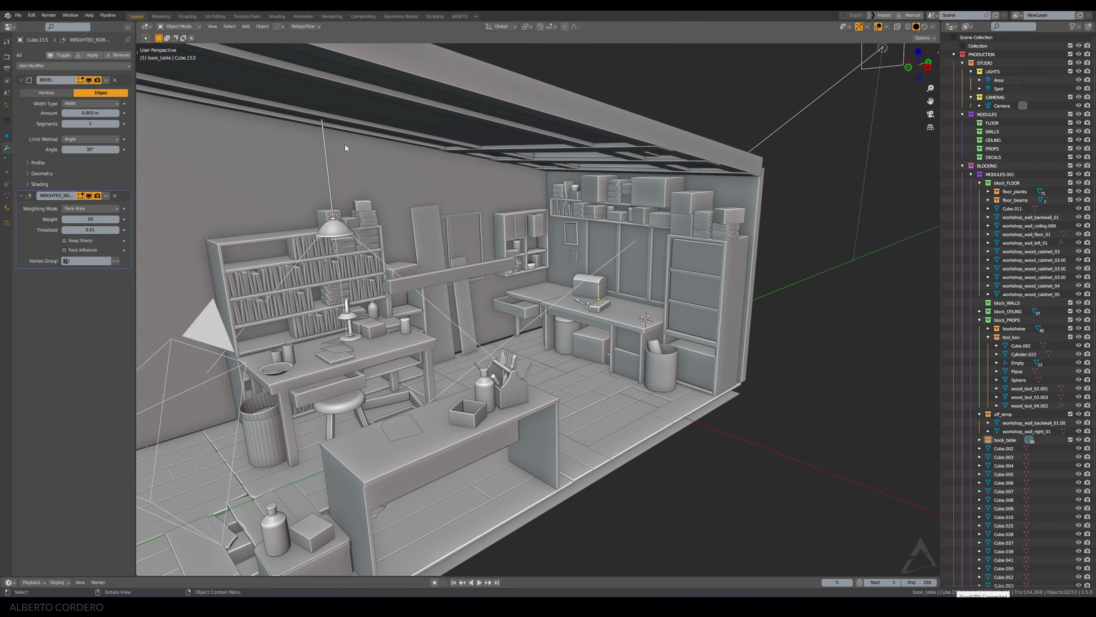
scroll(561, 234, "up", 2)
scroll(546, 259, "up", 4)
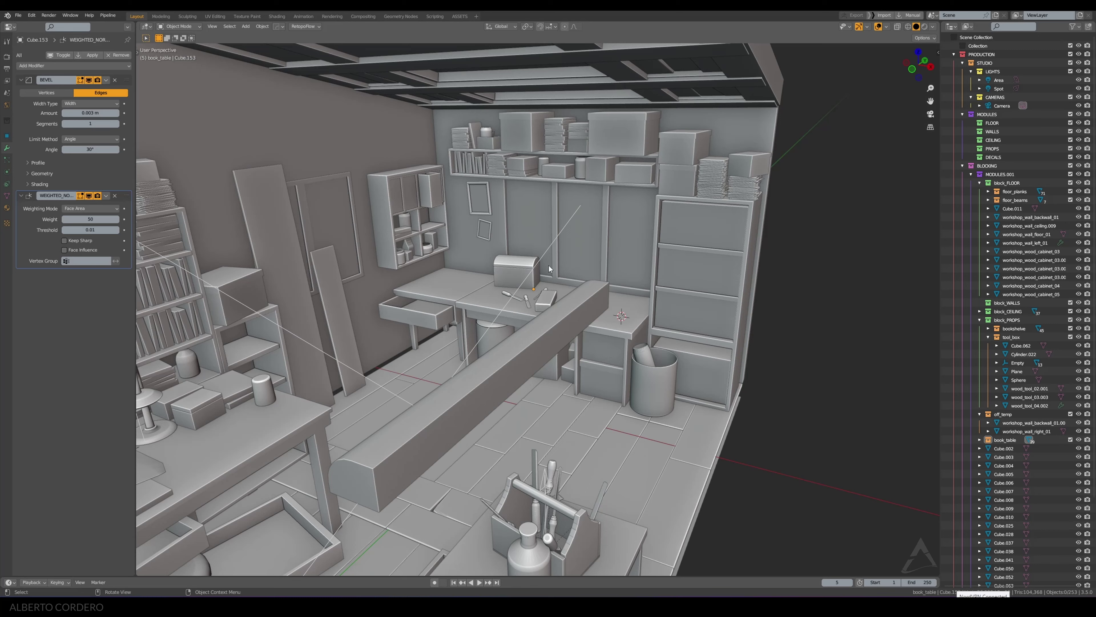
Step: Duplicate the domed chest to the table's right end, unparent it keeping its placement, and clear its rotation
left_click(509, 270)
key("KP_Decimal")
scroll(595, 267, "down", 3)
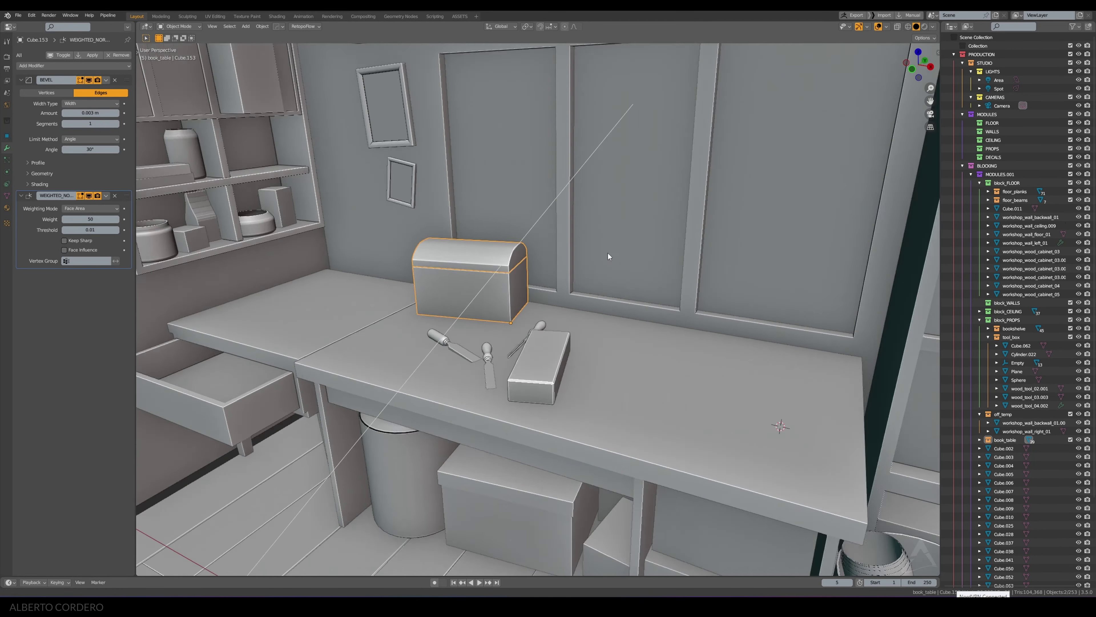
middle_click_drag(608, 256, 547, 248)
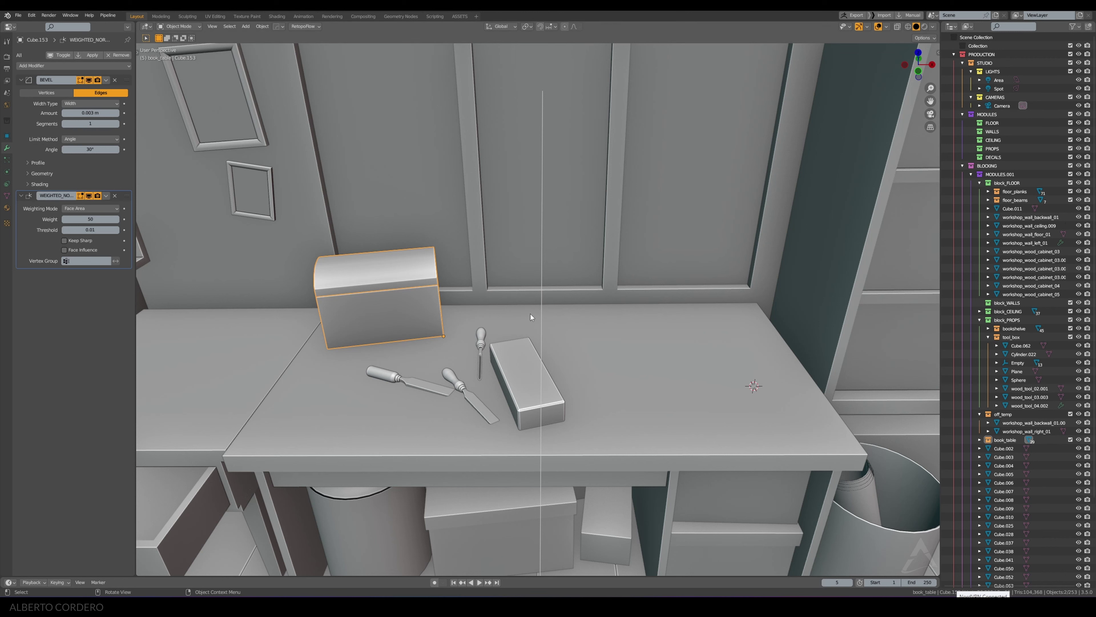
mouse_move(547, 248)
middle_mouse_down()
mouse_move(403, 300)
mouse_move(381, 281)
middle_mouse_up()
key("shift+d")
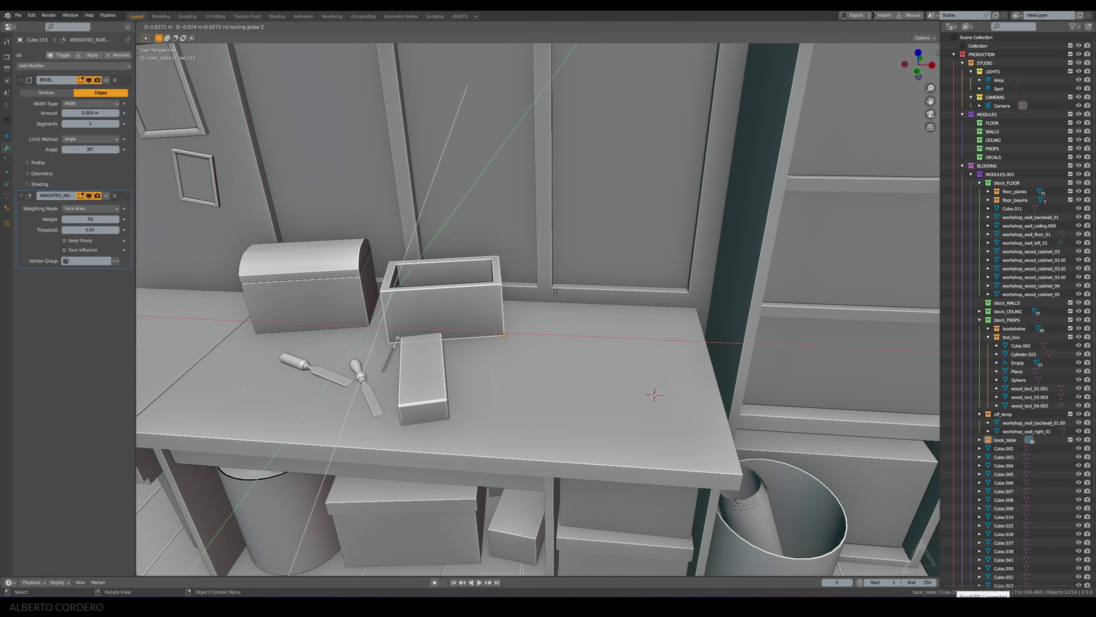
left_click(698, 305)
key("alt+p")
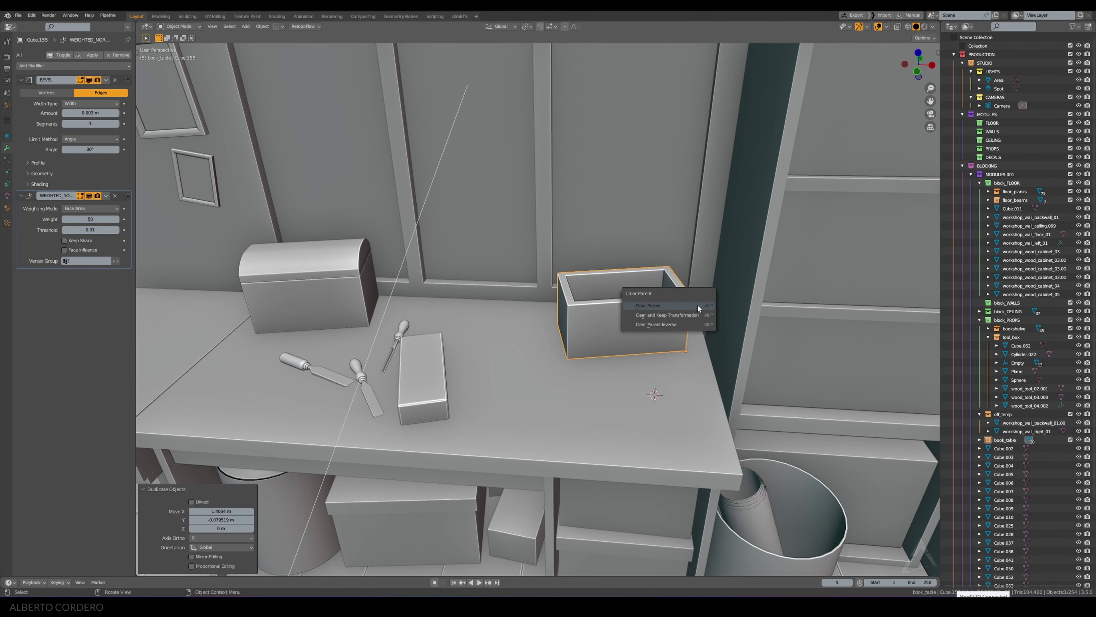
left_click(678, 311)
key("alt+r")
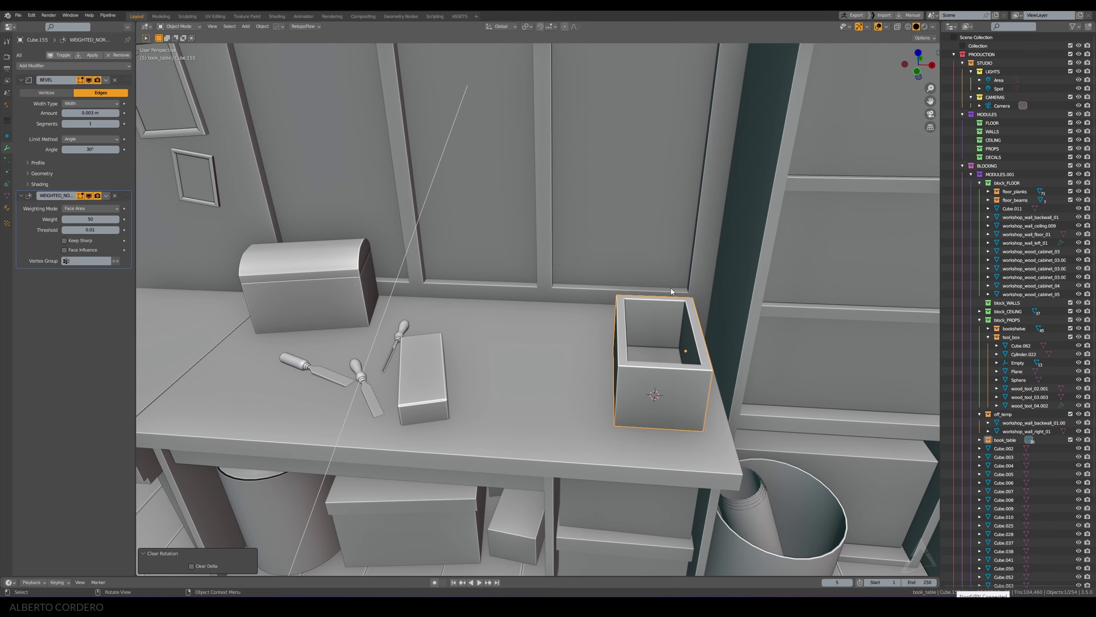
mouse_move(670, 288)
middle_mouse_down()
mouse_move(665, 322)
mouse_move(628, 287)
mouse_move(592, 296)
mouse_move(617, 281)
mouse_move(579, 255)
middle_mouse_up()
Step: Move the box's bottom faces along Y in top X-ray view to make it shallower
key("Tab")
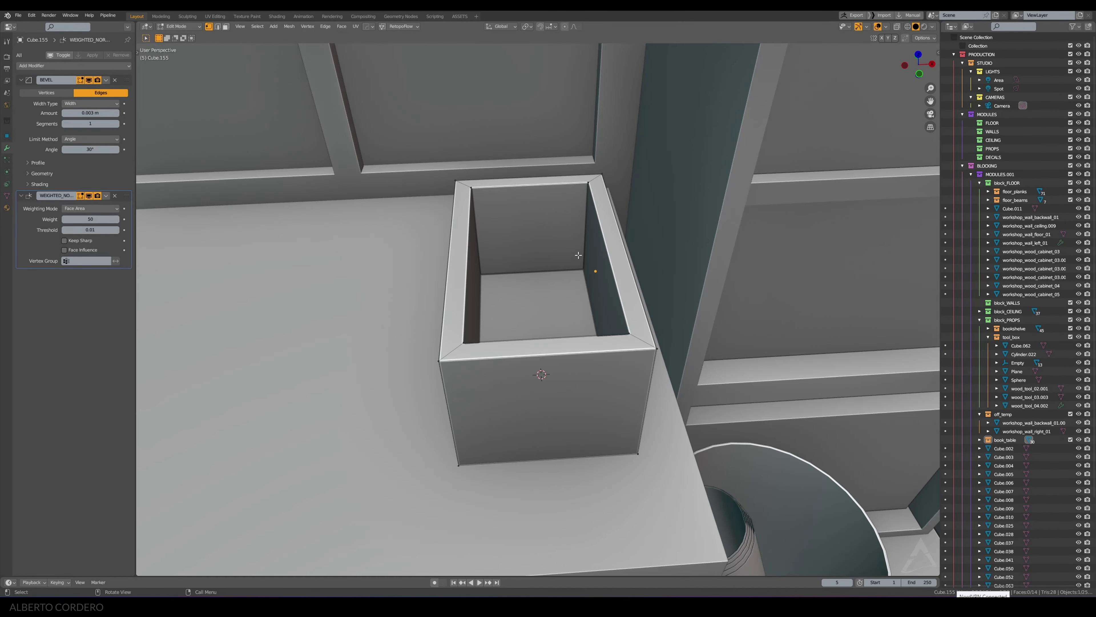
key("KP_7")
key("alt+z")
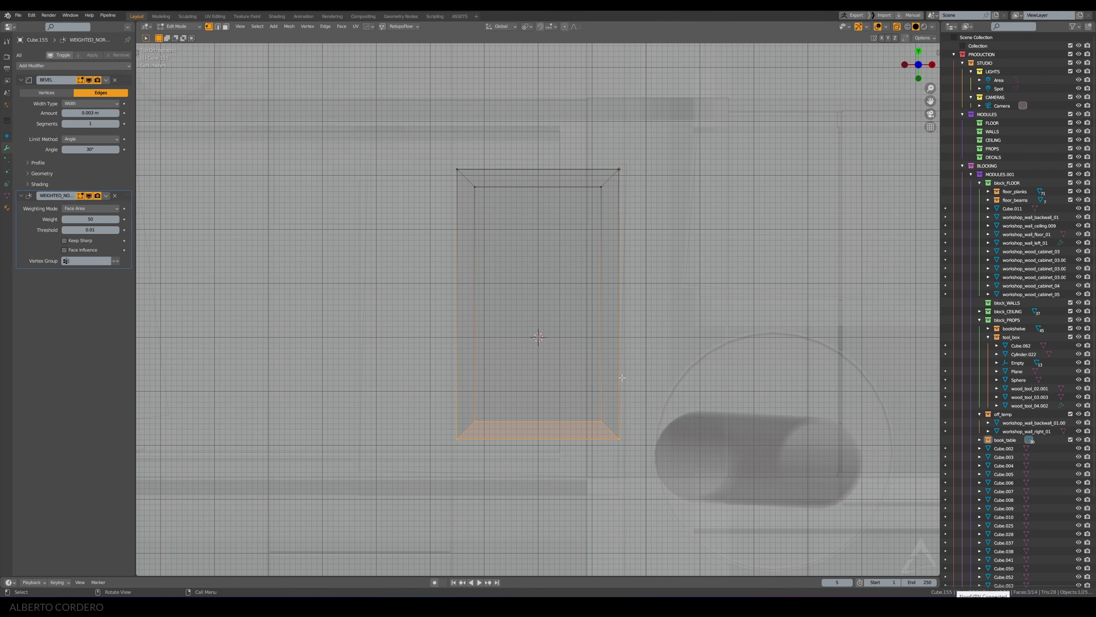
key("g")
key("y")
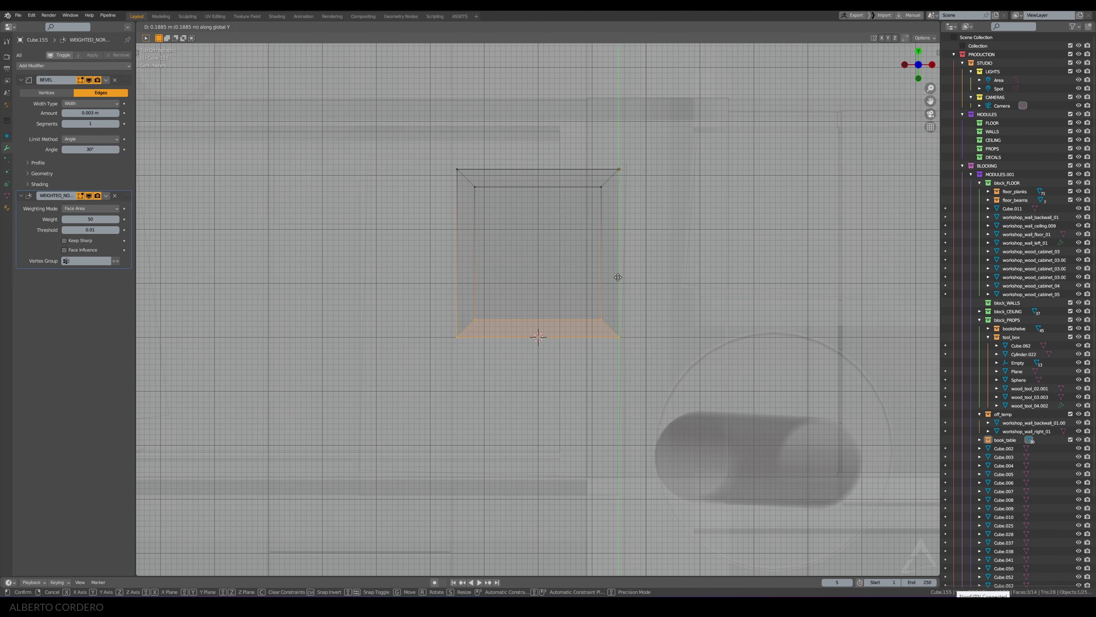
left_click(618, 277)
key("alt+z")
middle_click_drag(618, 278, 600, 234)
key("Tab")
mouse_move(589, 294)
middle_mouse_down()
mouse_move(617, 286)
mouse_move(544, 237)
middle_mouse_up()
Step: Scale the two inner wall faces up by 1.089 to thin the box walls
key("Tab")
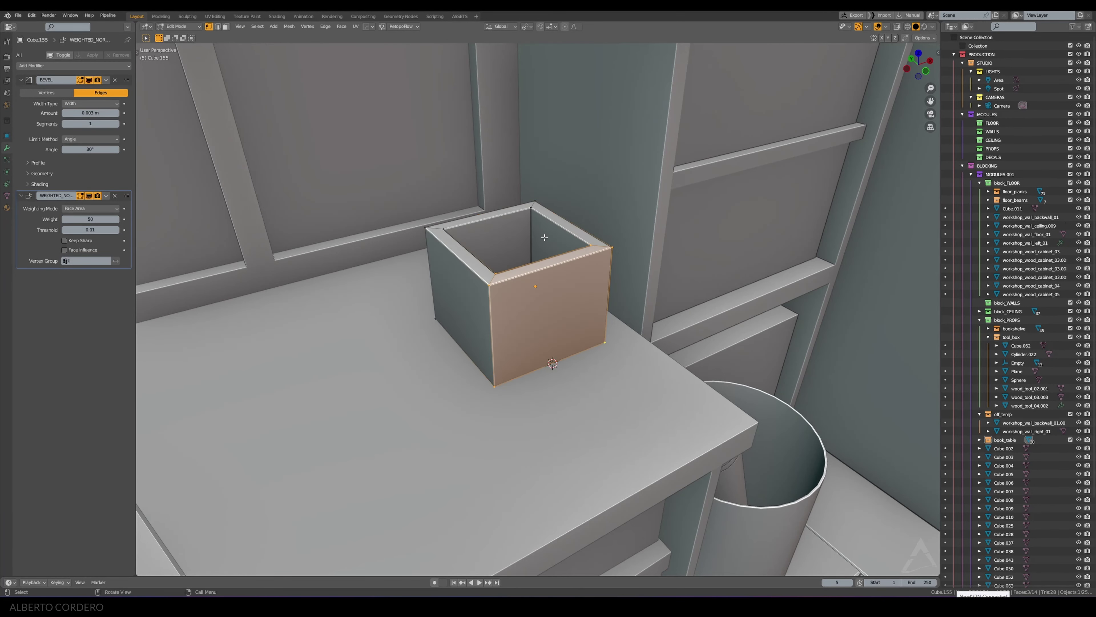
scroll(549, 239, "up", 3)
left_click(475, 198)
left_click(529, 173, "shift")
middle_click_drag(529, 173, 605, 208)
key("s")
key("shift+z")
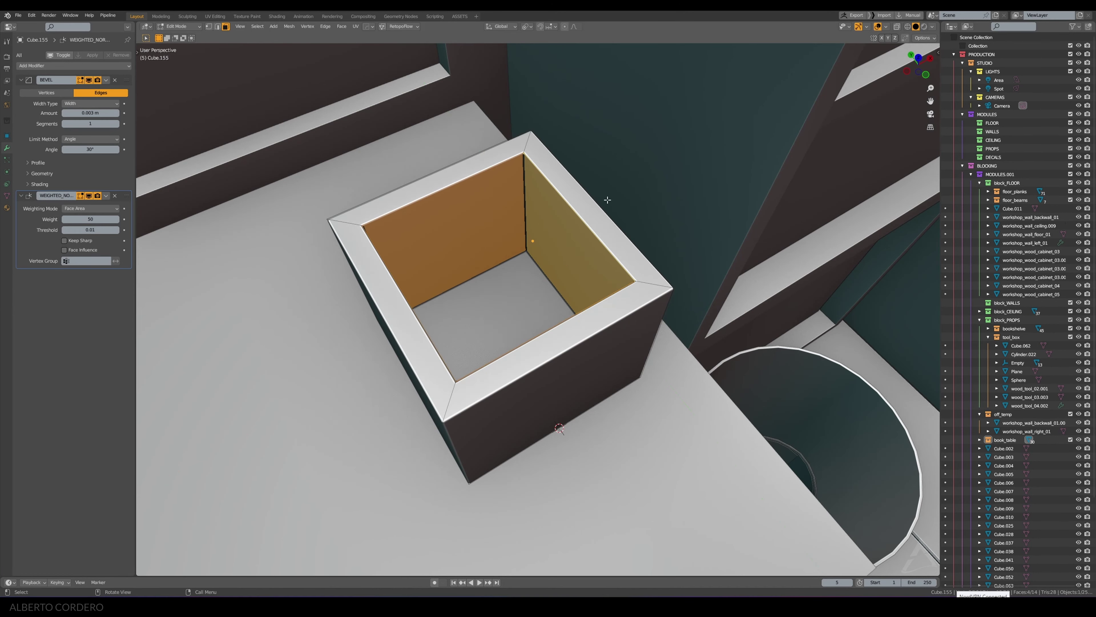
key("shift+z")
key("shift+z")
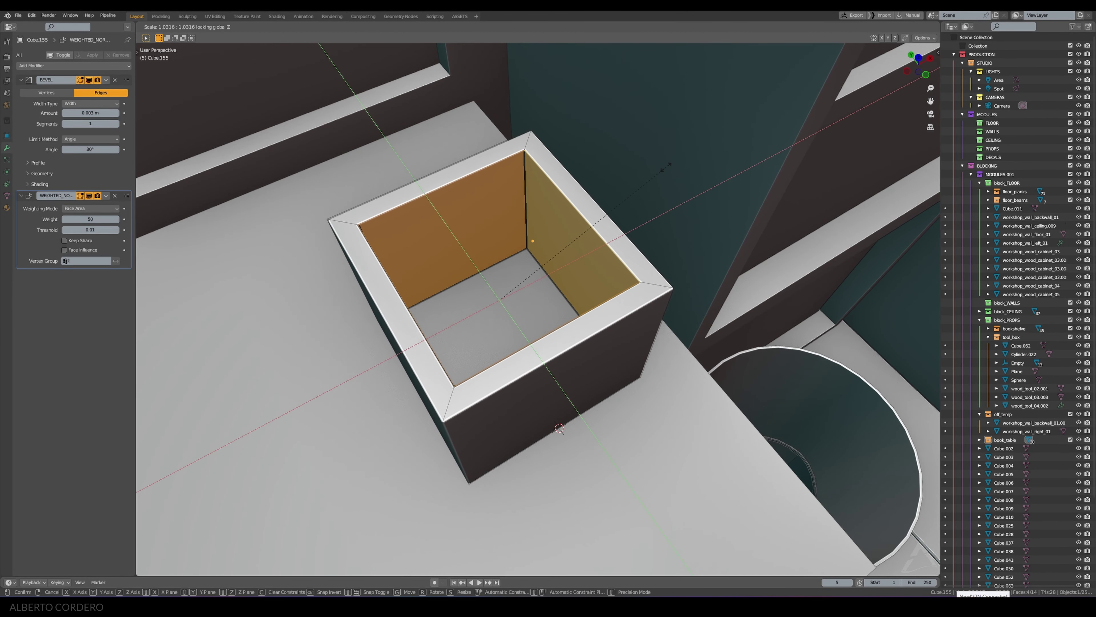
left_click(559, 429)
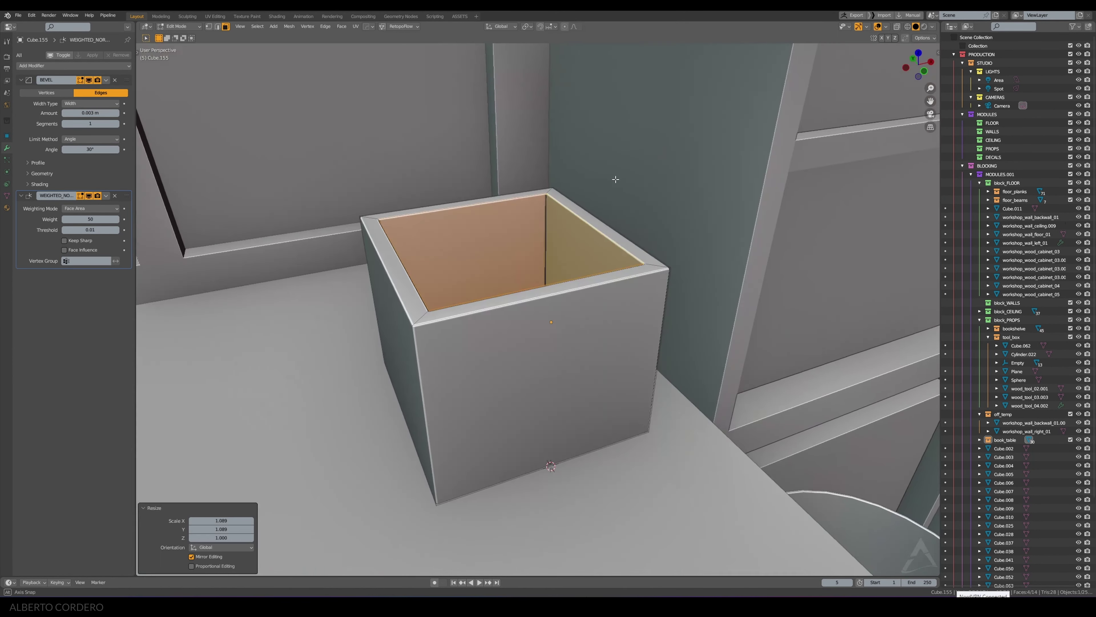
middle_click_drag(559, 428, 616, 179)
key("Tab")
scroll(590, 273, "down", 6)
Step: Add a cylinder on the table and scale it down to 0.552
middle_click_drag(576, 318, 575, 342)
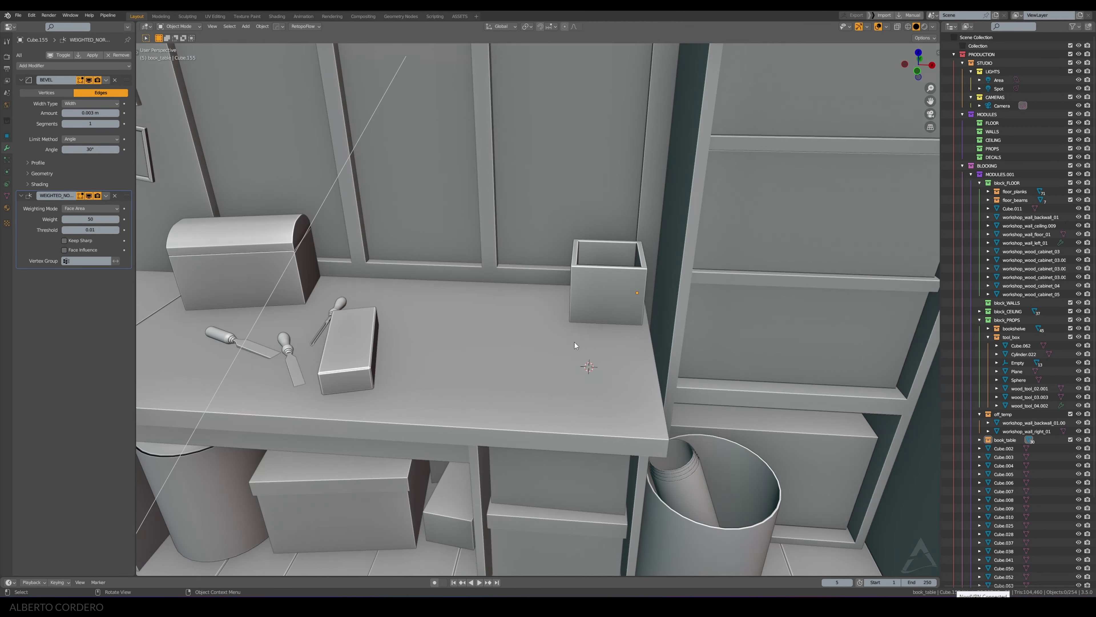
key("shift+a")
left_click(569, 371)
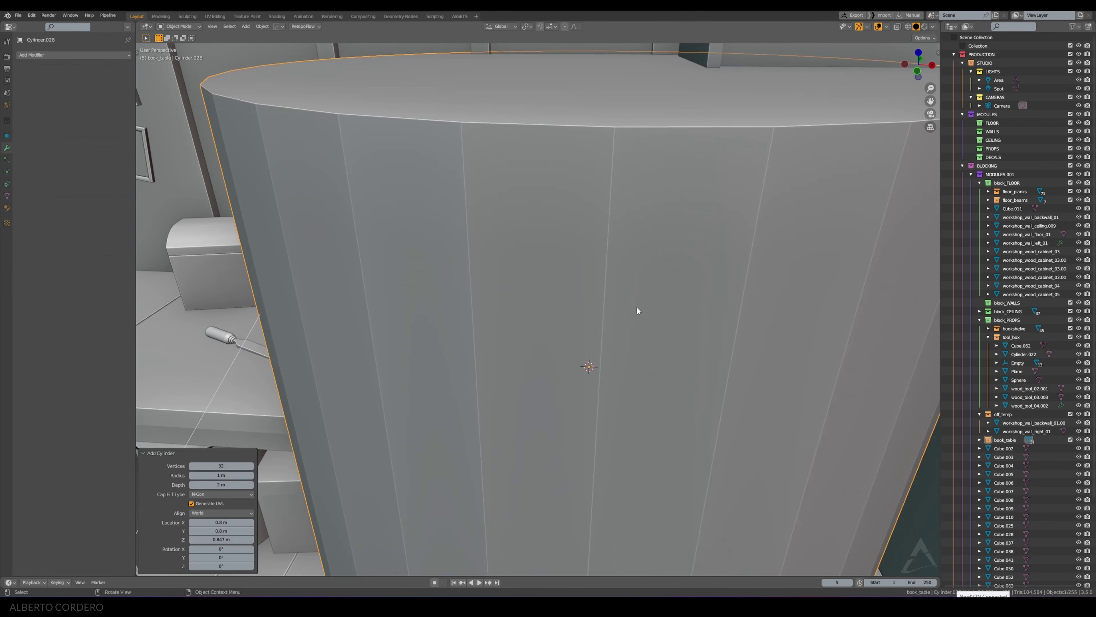
key("s")
left_click(613, 345)
key("s")
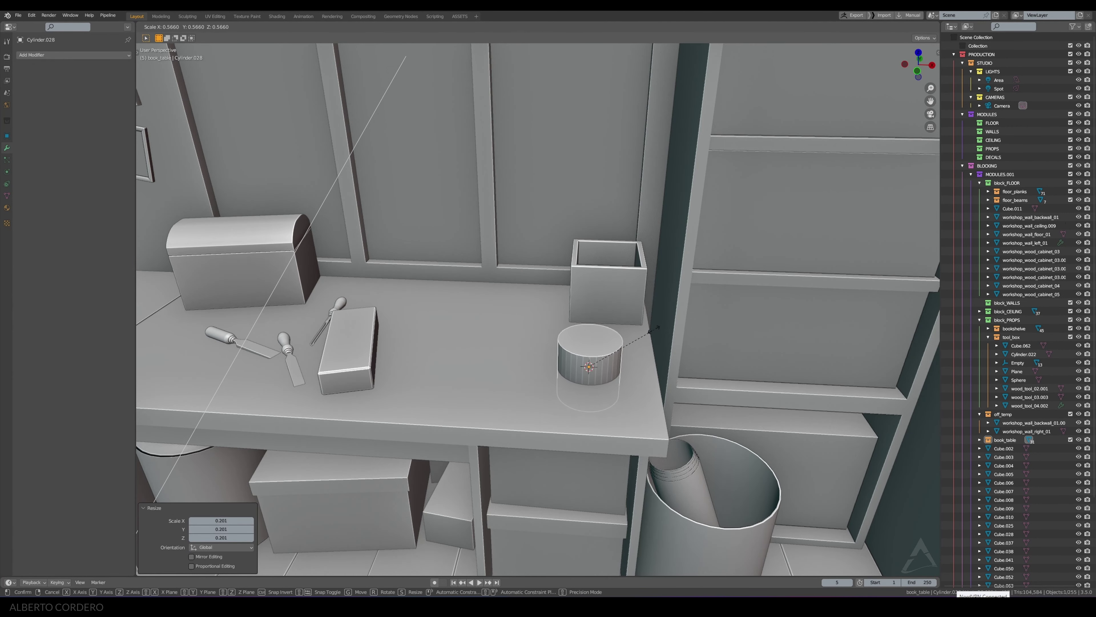
left_click(644, 326)
mouse_move(642, 325)
middle_mouse_down()
mouse_move(653, 300)
mouse_move(624, 321)
mouse_move(634, 319)
middle_mouse_up()
Step: Raise the cylinder's top face vertically along Z
key("Tab")
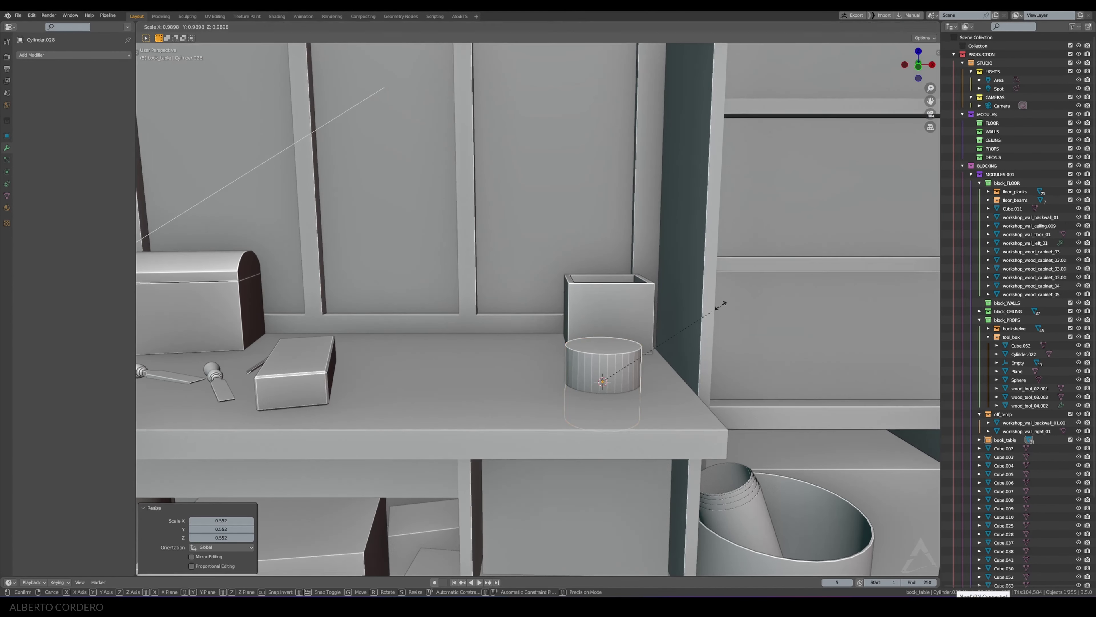
key("3")
key("alt+z")
left_click(611, 355)
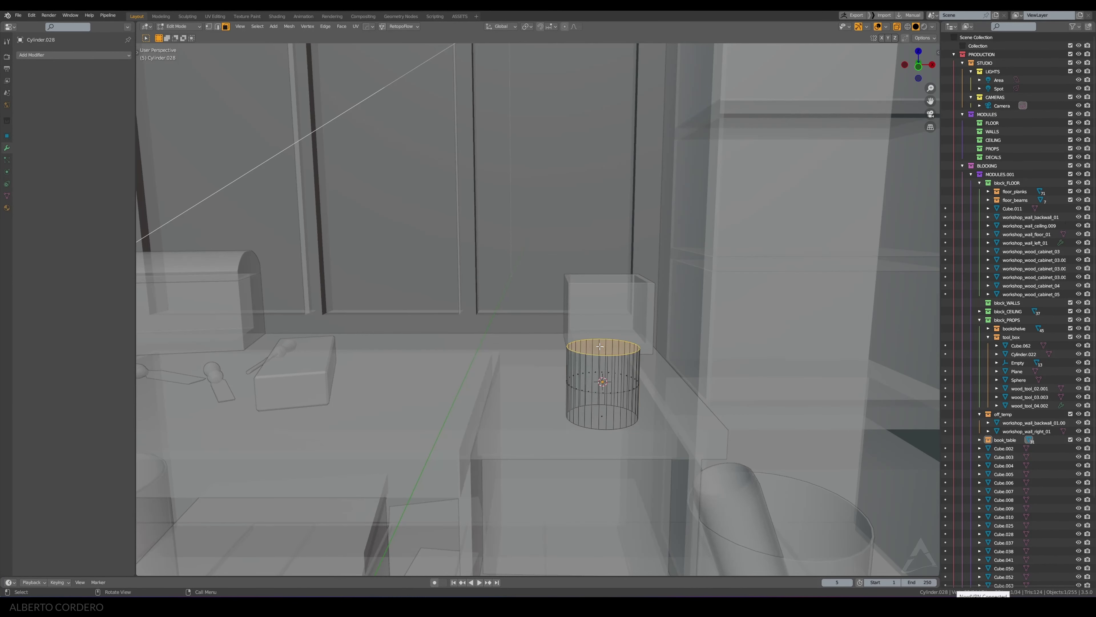
key("alt+z")
key("g")
key("z")
left_click(610, 322)
Step: Lift the cylinder's bottom face up along Z to make it squat
key("alt+z")
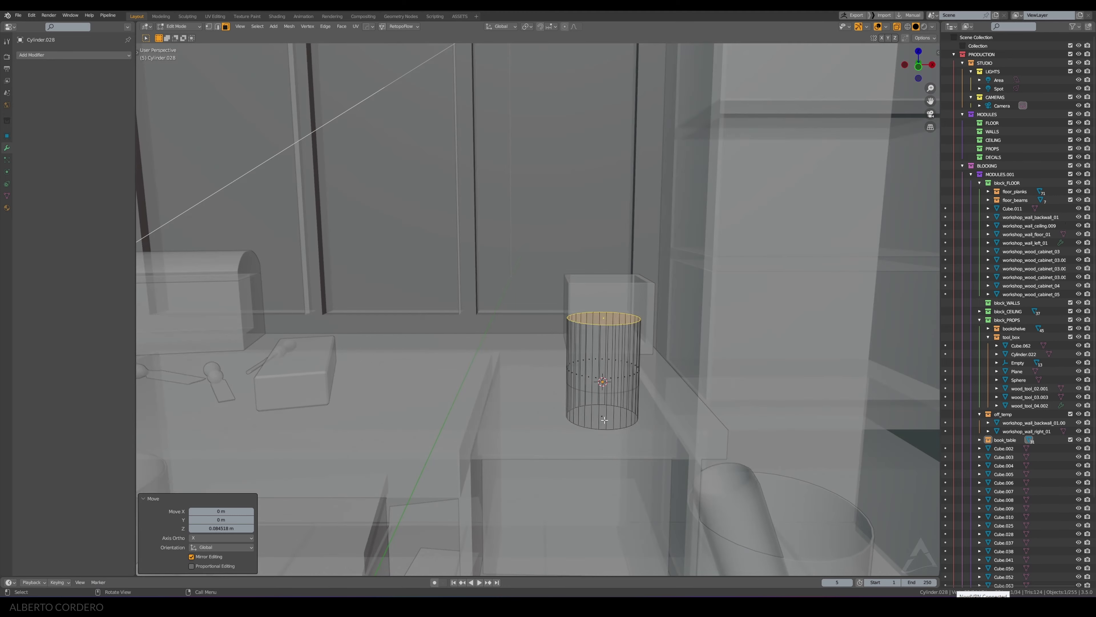
left_click(604, 386)
key("alt+z")
key("g")
key("z")
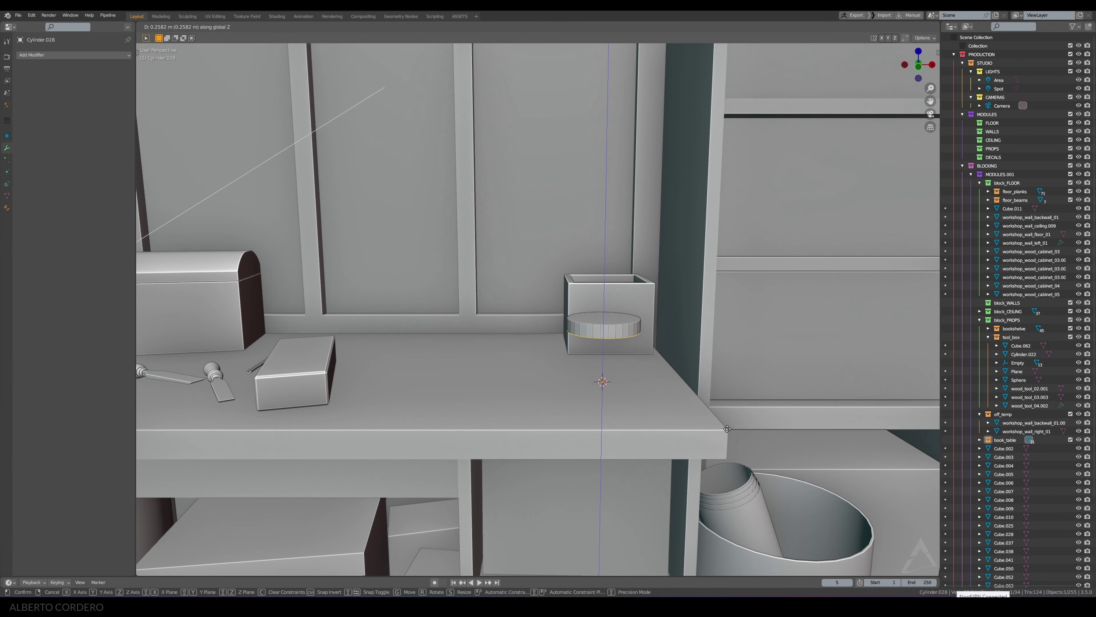
right_click(725, 430)
right_click(712, 421)
key("Escape")
key("g")
key("z")
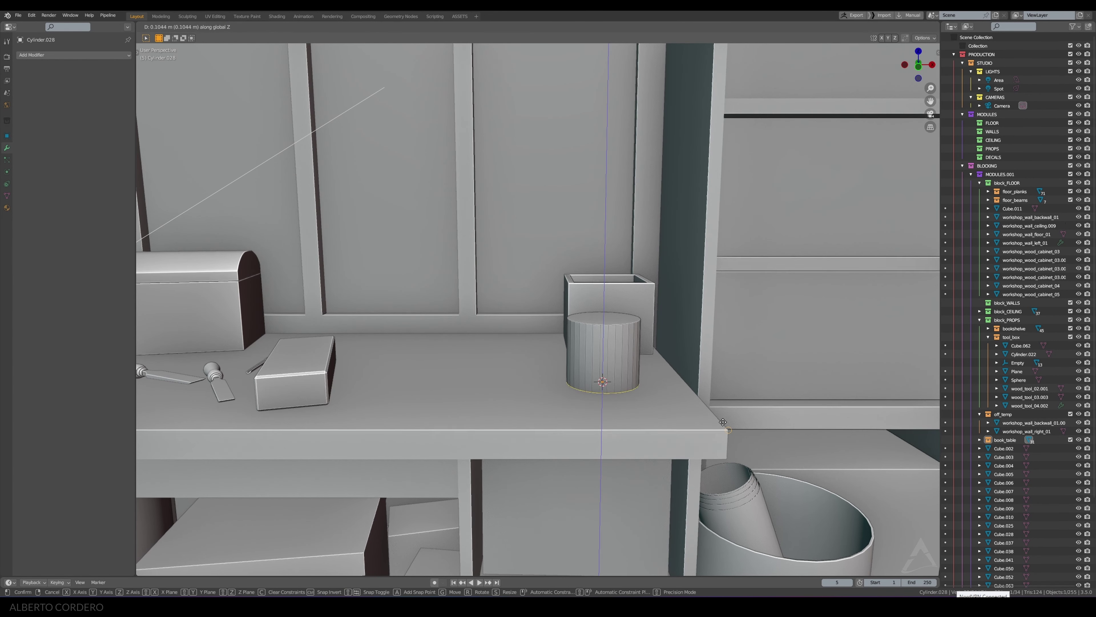
left_click(722, 425)
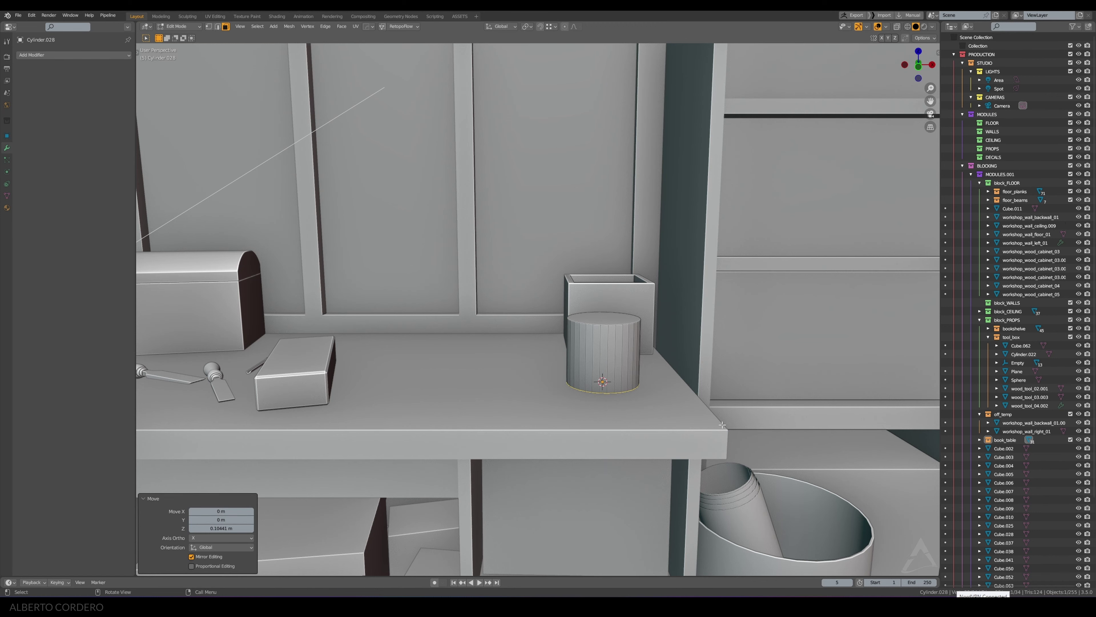
scroll(571, 319, "down", 4)
middle_click_drag(571, 319, 648, 333)
scroll(671, 341, "up", 4)
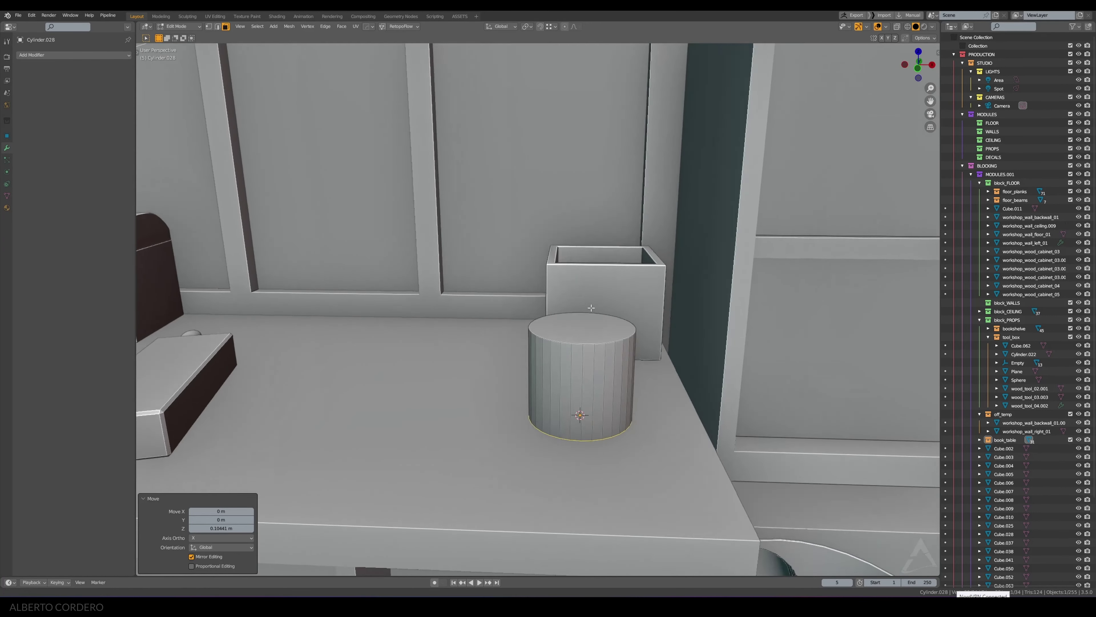
Step: Widen the cylinder keeping its height, then extrude and taper its top face
key("a")
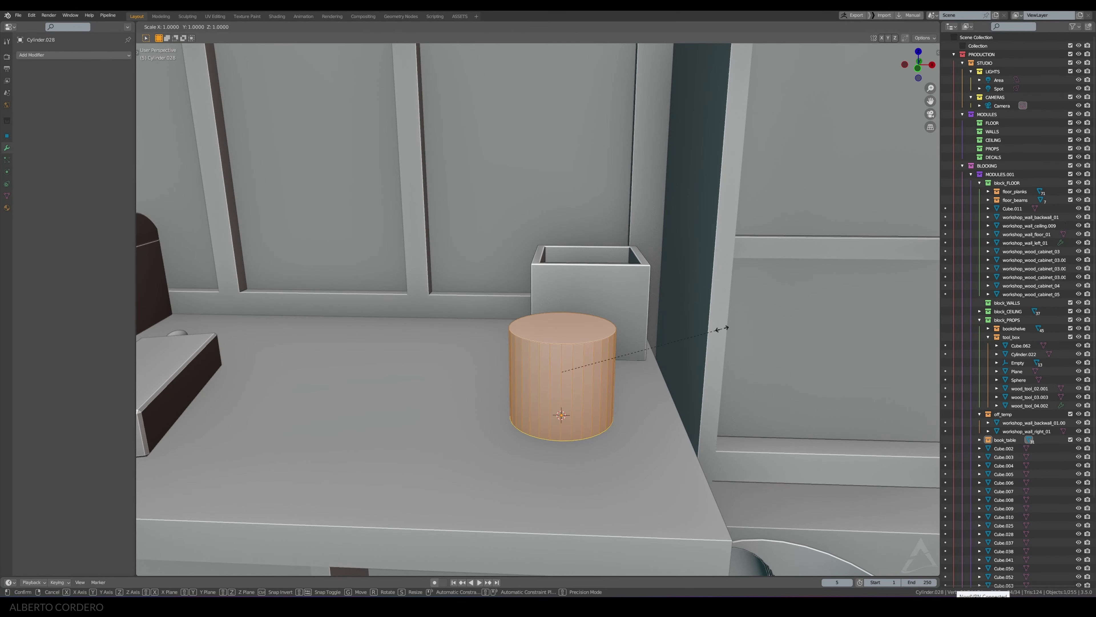
key("s")
key("shift+z")
left_click(693, 329)
left_click(562, 328)
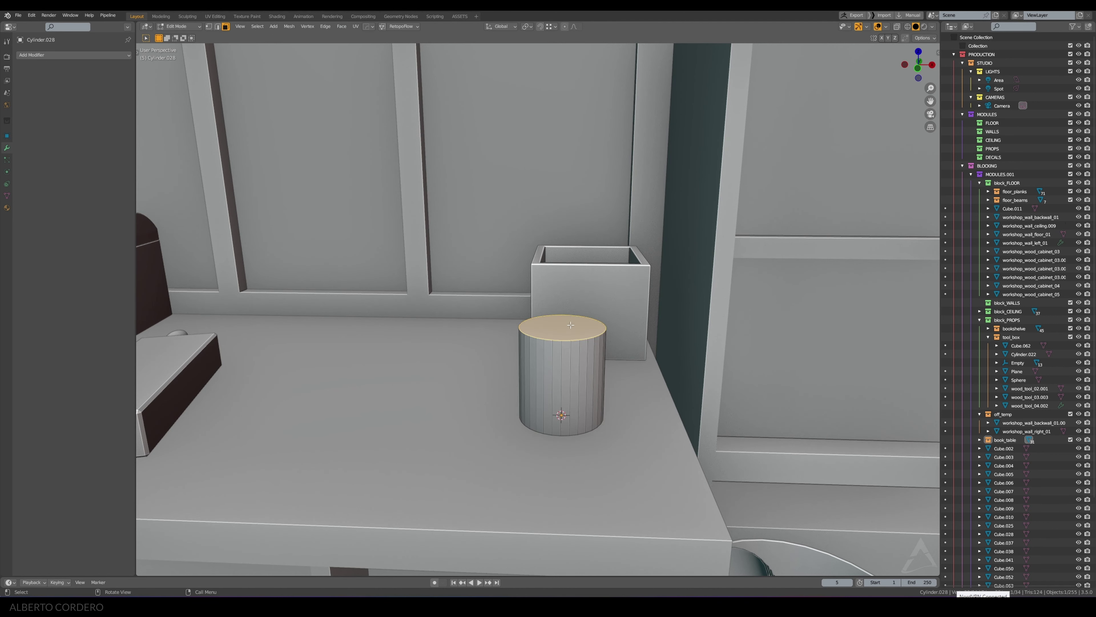
key("e")
left_click(576, 264)
key("s")
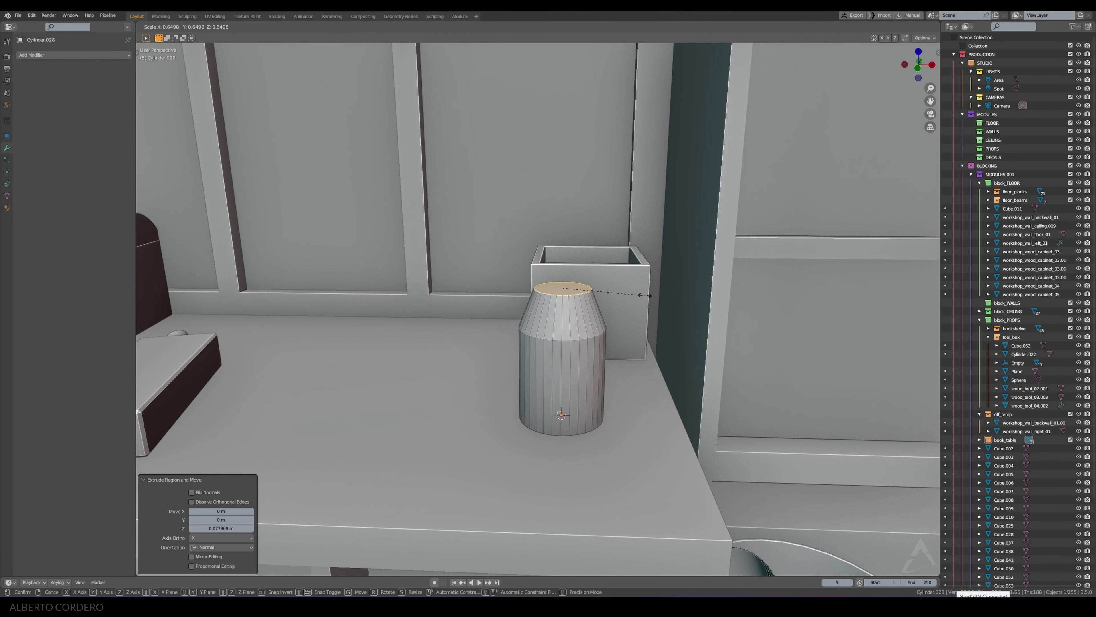
left_click(642, 294)
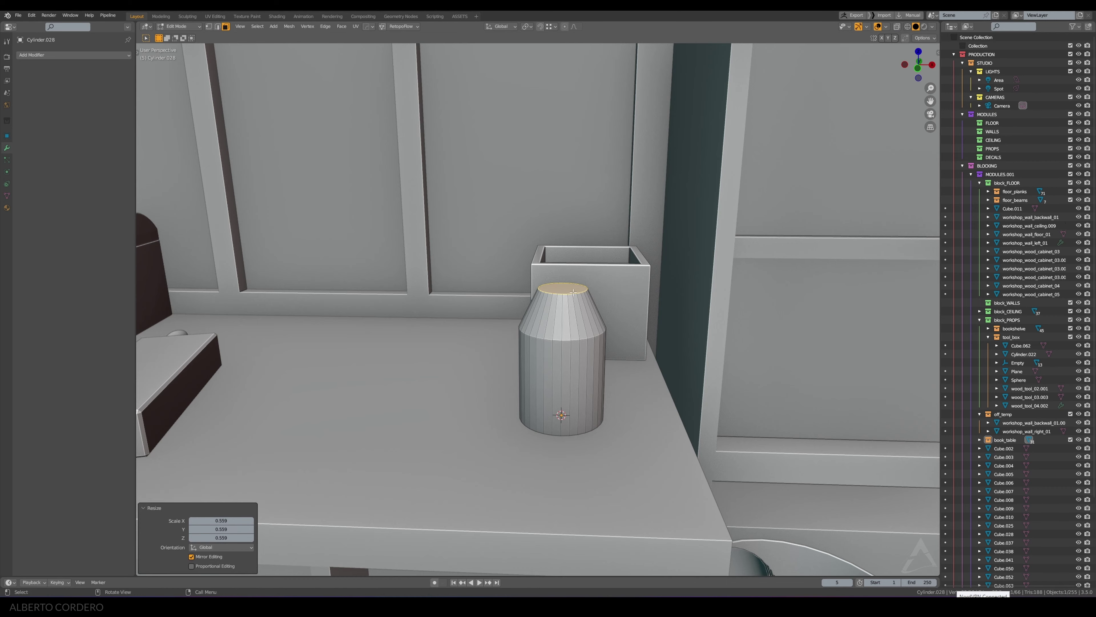
Step: Extrude the top face down into the jar in front view and resize it
middle_click_drag(641, 294, 600, 287)
key("KP_1")
key("alt+z")
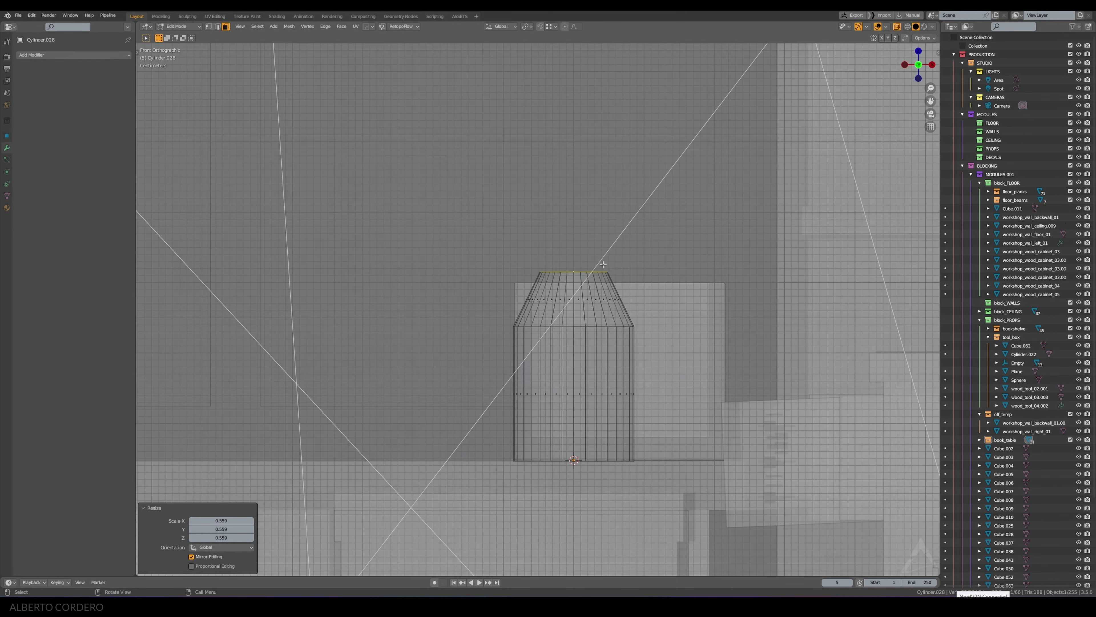
key("e")
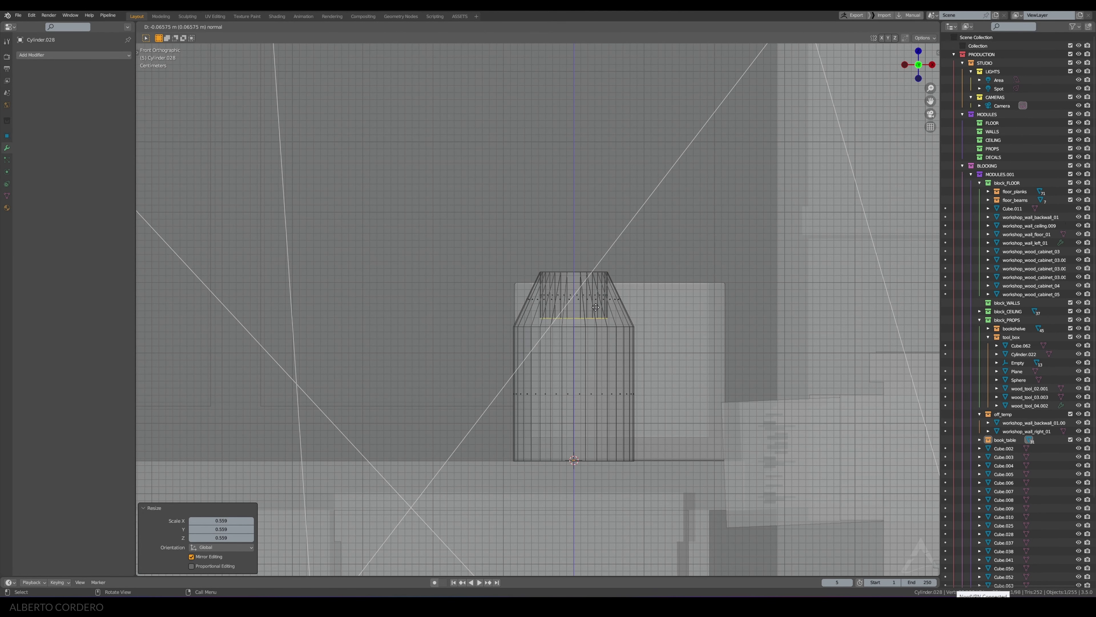
left_click(596, 307)
middle_click_drag(596, 307, 656, 268)
key("alt+z")
key("s")
left_click(671, 259)
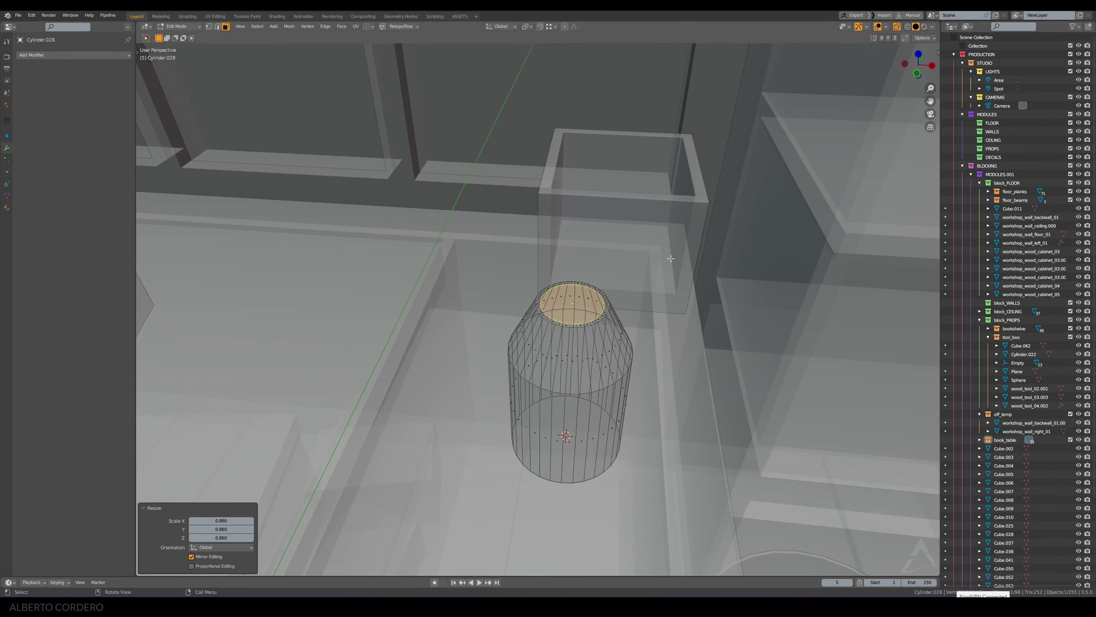
Step: Extrude and resize the top ring again, then extrude it inward along the normal to hollow the mouth
key("KP_1")
key("alt+z")
key("e")
left_click(616, 287)
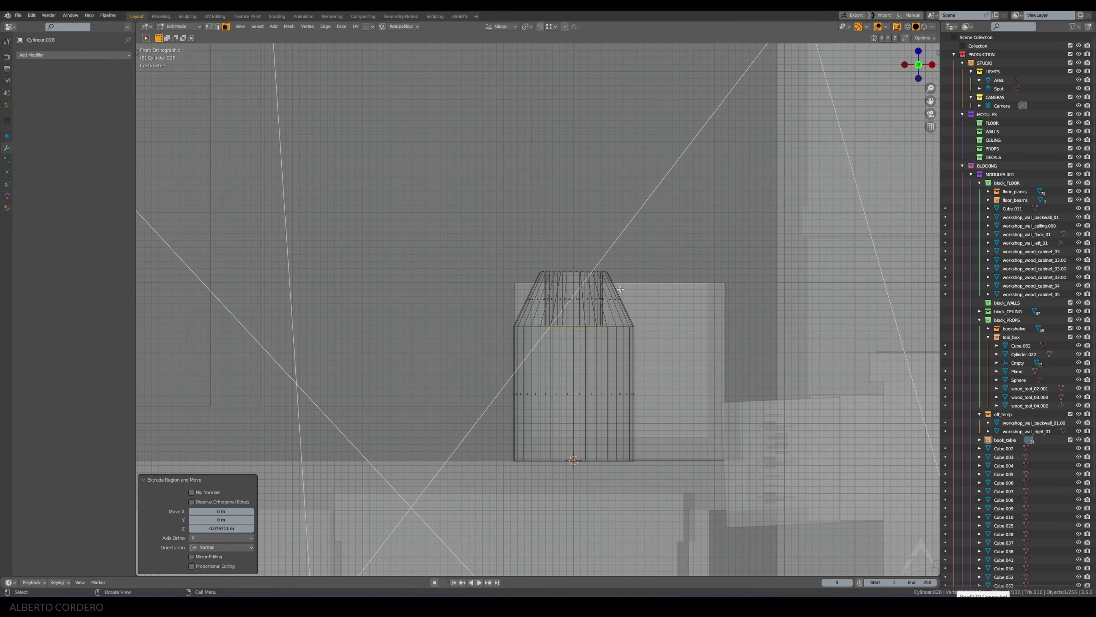
scroll(616, 287, "up", 2)
key("s")
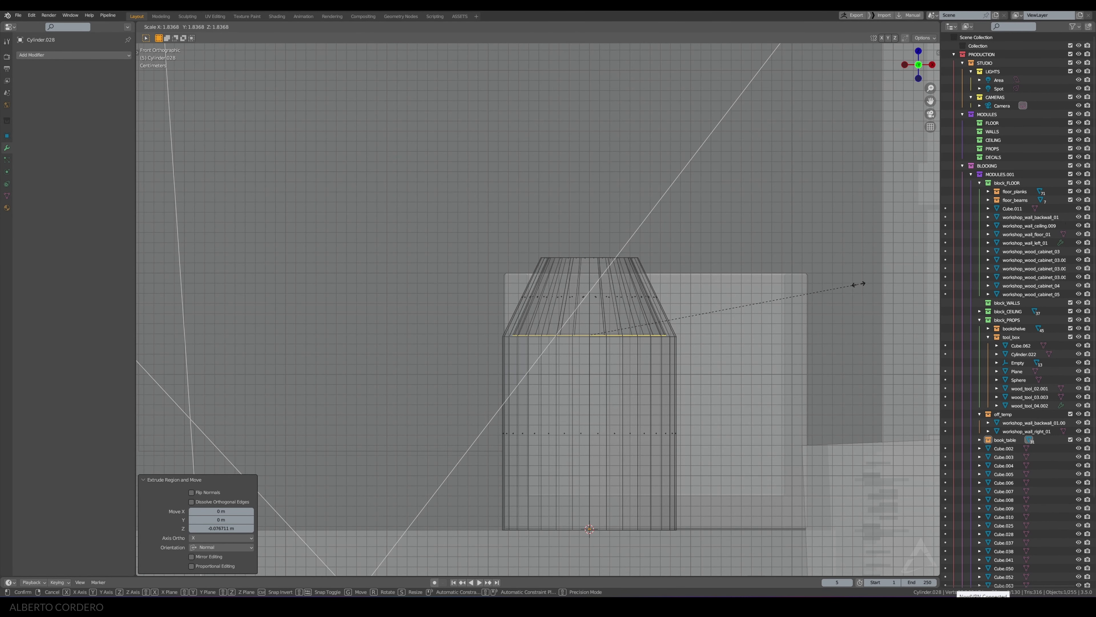
left_click(859, 284)
middle_click_drag(859, 284, 859, 162, "shift")
key("e")
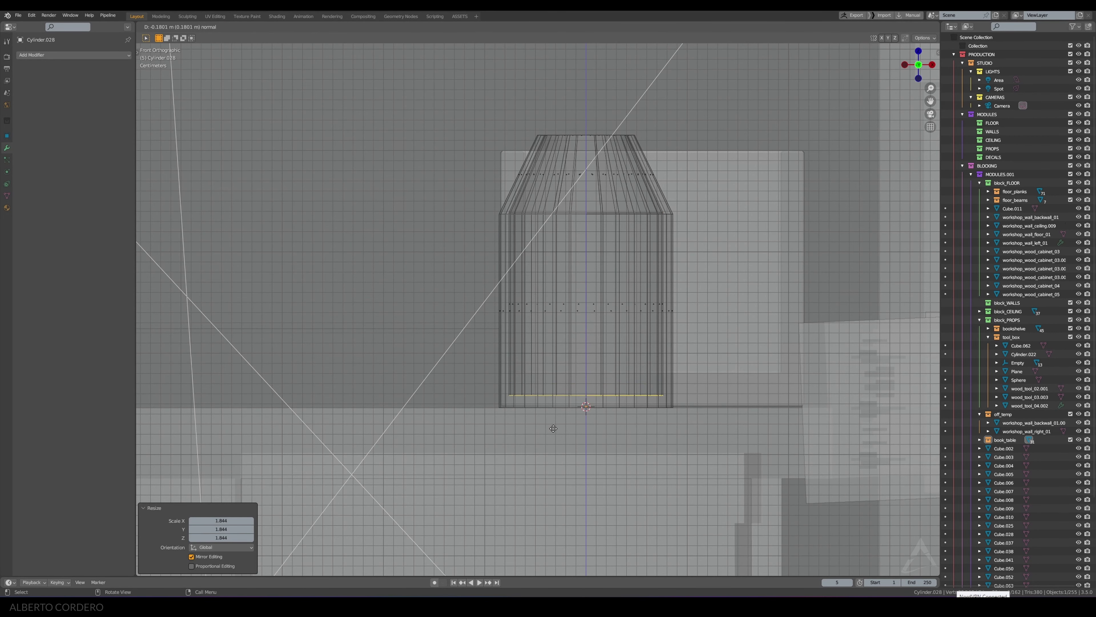
left_click(554, 429)
Step: Select the edge loop at the jar's shoulder in see-through edge mode
key("KP_7")
scroll(568, 336, "up", 2)
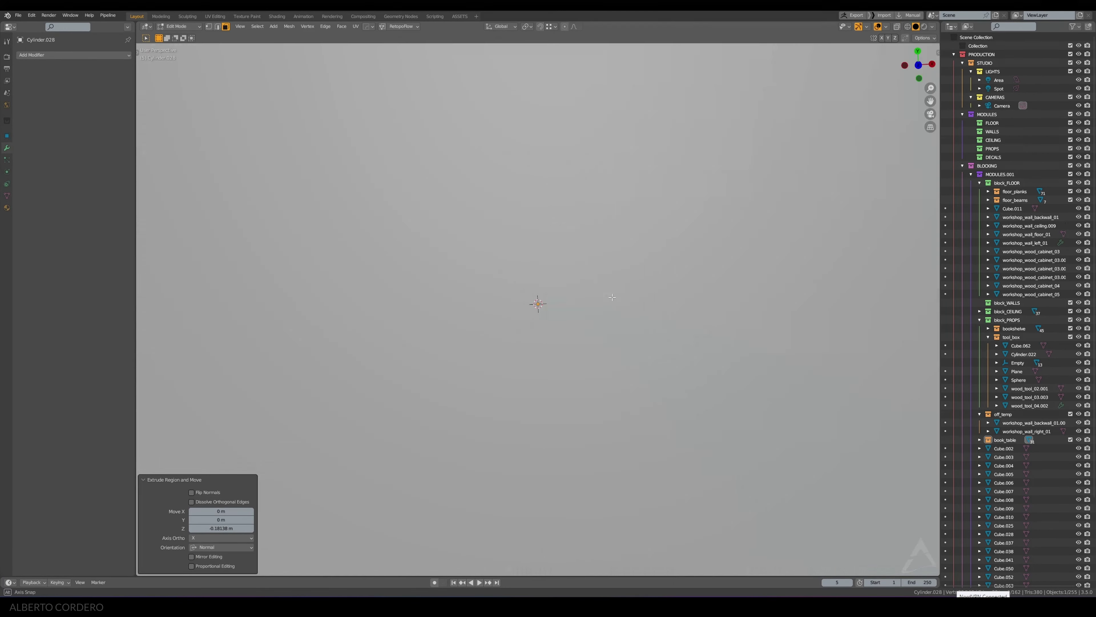
middle_click_drag(582, 288, 542, 242)
scroll(542, 242, "up", 5)
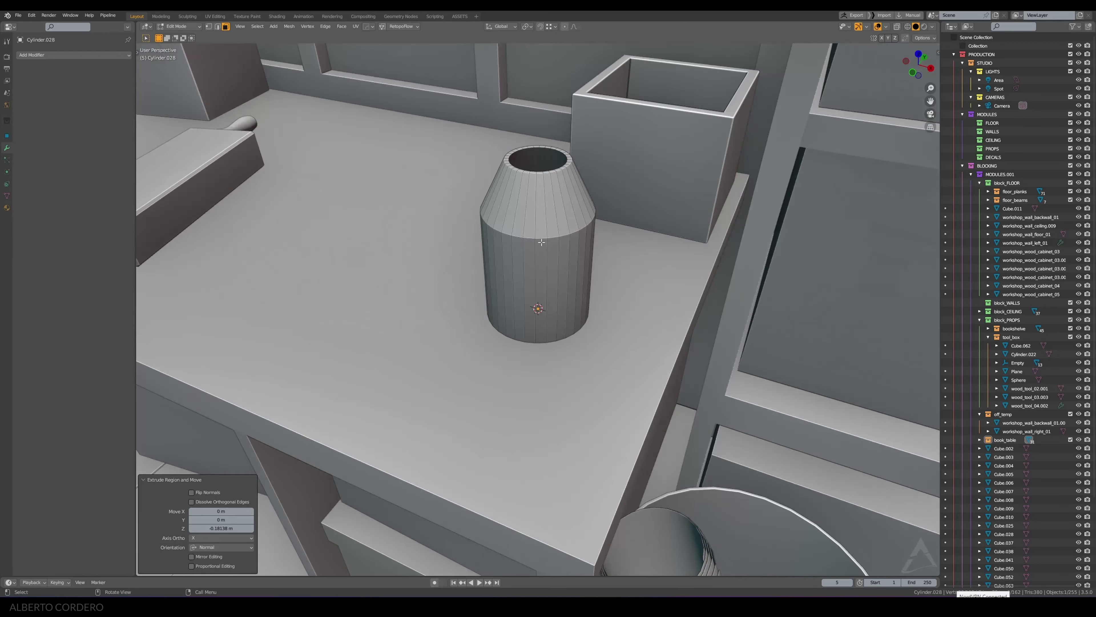
scroll(541, 243, "up", 2)
key("2")
key("alt+z")
left_click(519, 196, "alt")
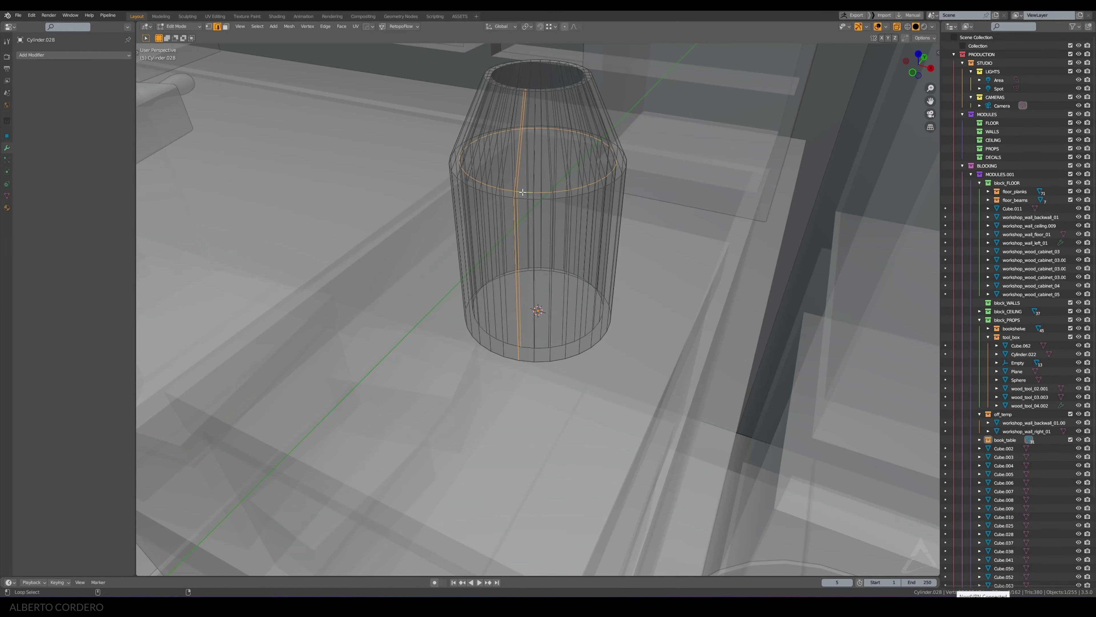
Step: Bevel the jar's shoulder edge loop into a band
key("alt+z")
middle_click_drag(525, 200, 561, 242)
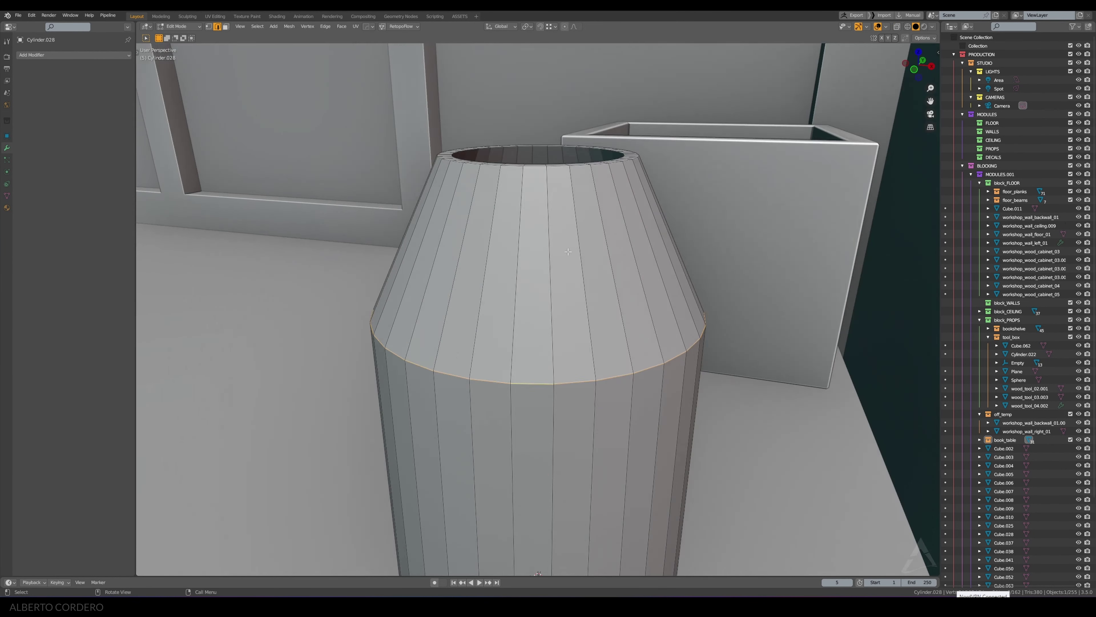
key("ctrl+b")
scroll(657, 350, "up", 6)
left_click(660, 350)
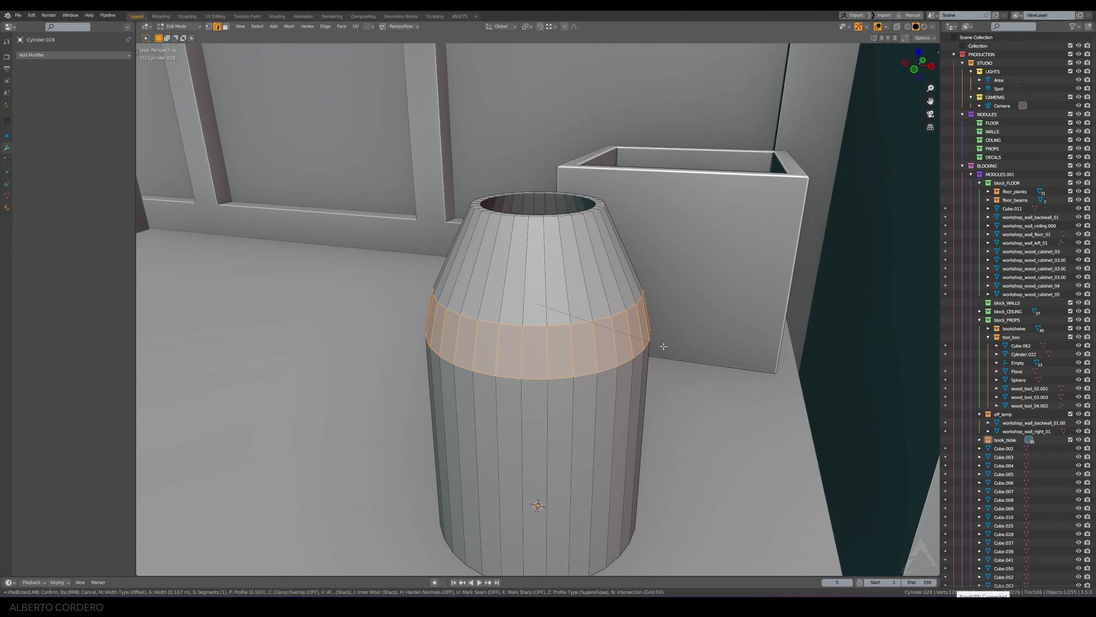
Step: Apply the jar's transforms, then return to editing its mesh
key("alt+a")
key("Tab")
key("ctrl+a")
left_click(690, 307)
key("Tab")
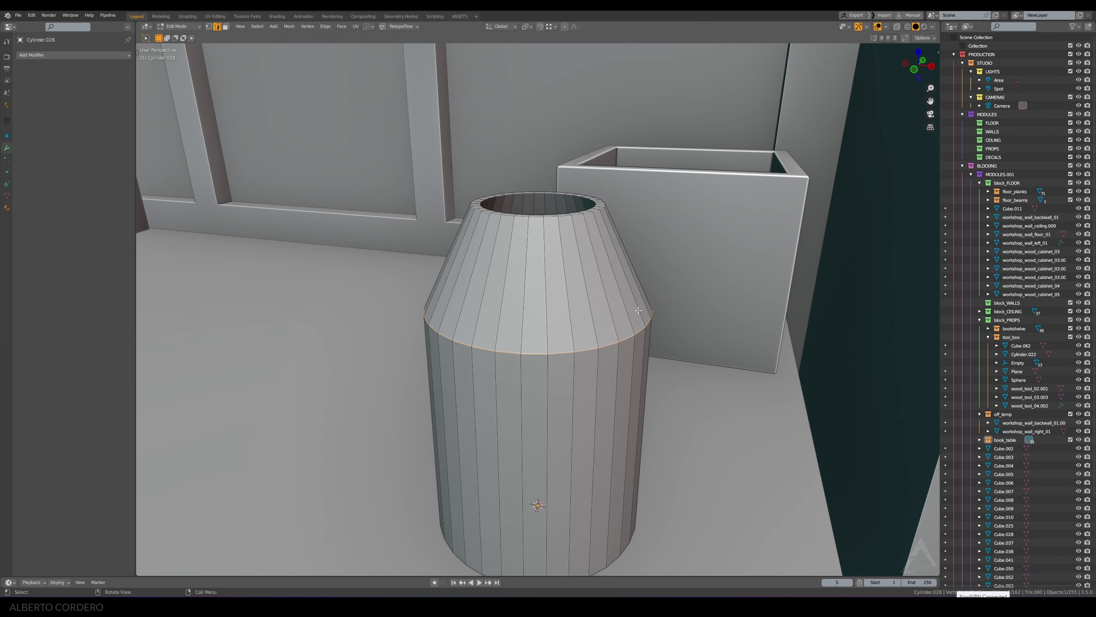
Step: Re-bevel the shoulder loop into a rounded band
left_click(643, 322, "alt")
key("ctrl+b")
scroll(665, 305, "down", 4)
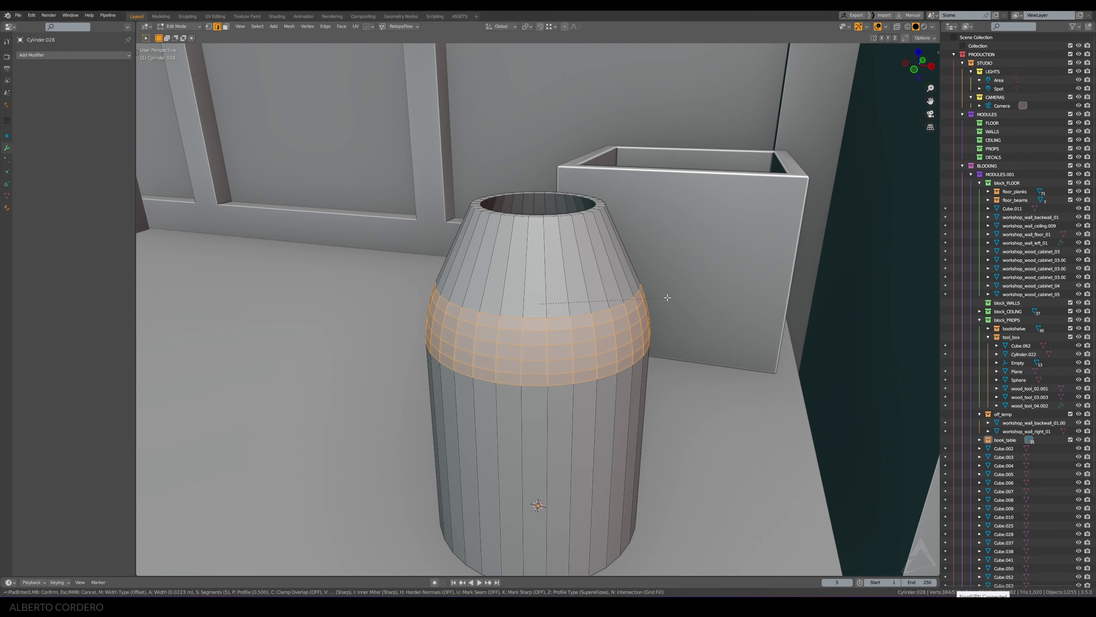
left_click(563, 310)
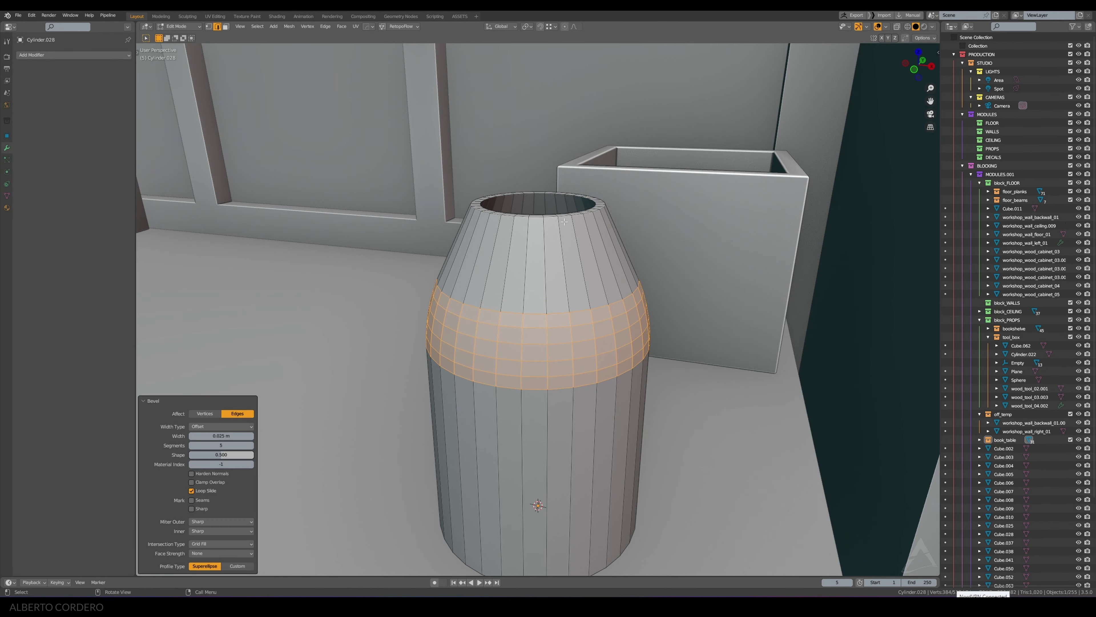
Step: Bevel the jar's inner rim edge loop
middle_click_drag(563, 310, 578, 329)
scroll(578, 329, "up", 4)
left_click(585, 305, "alt")
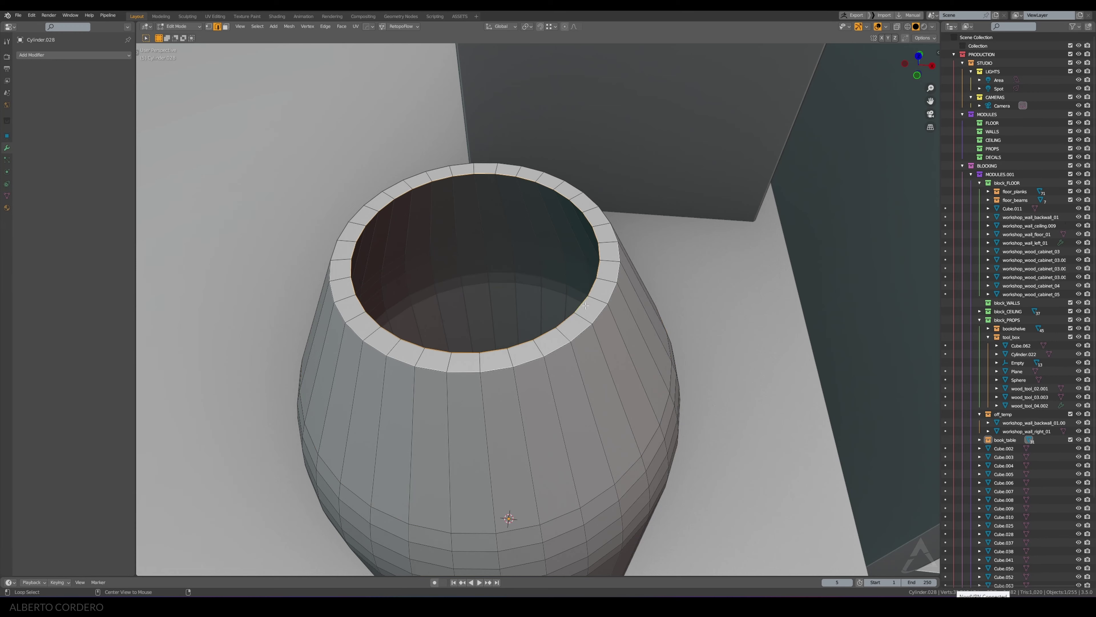
middle_click_drag(619, 300, 709, 245)
key("ctrl+b")
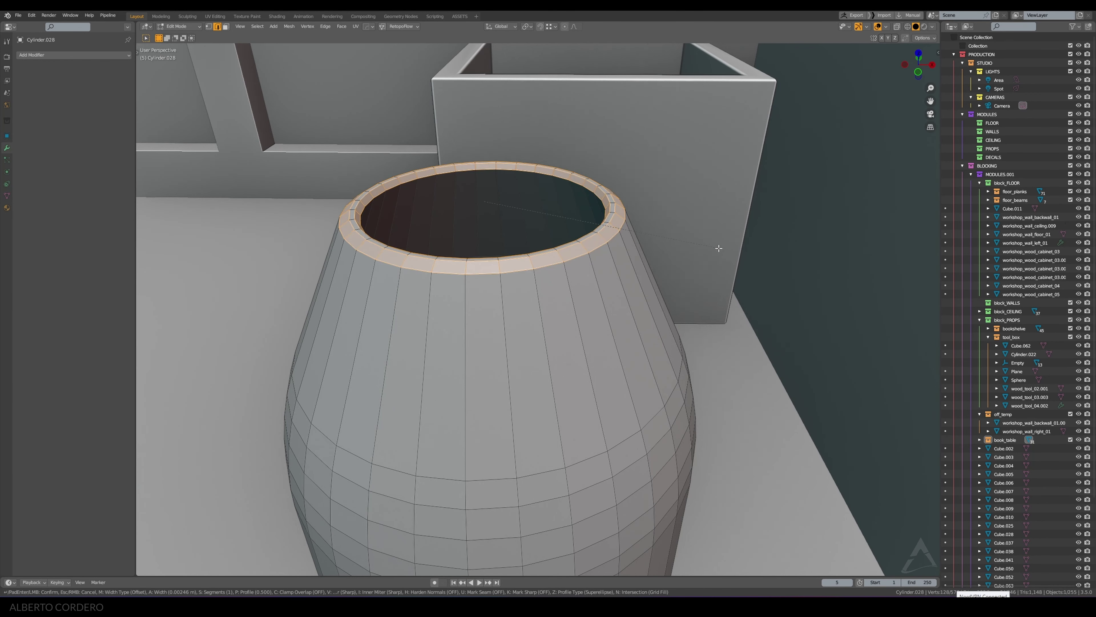
left_click(671, 236)
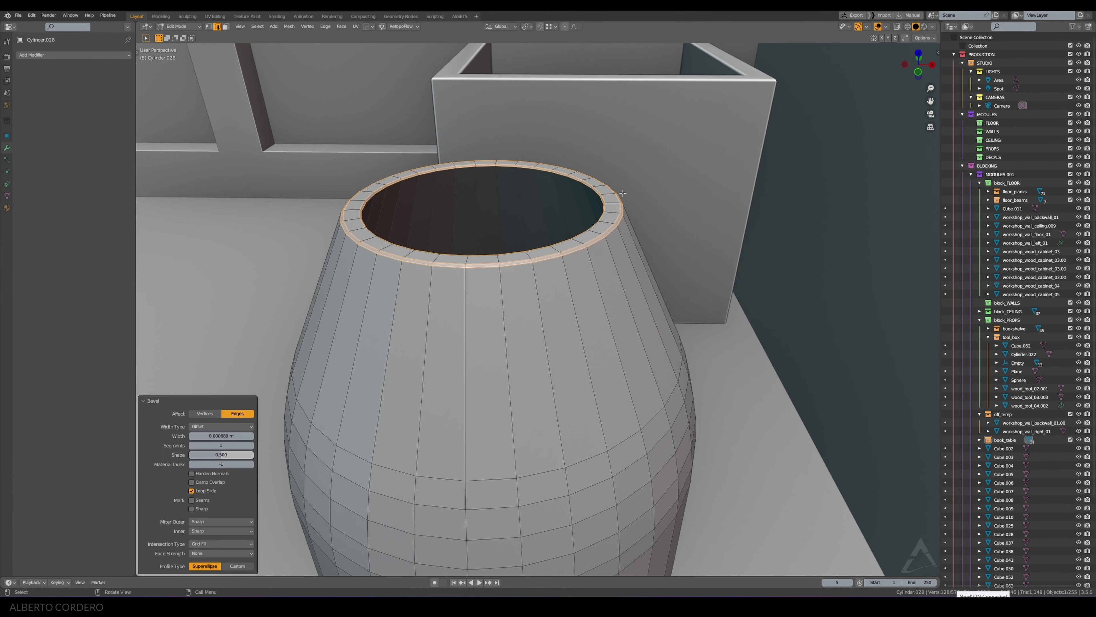
Step: Bevel the edge loop around the jar's mouth
scroll(647, 182, "up", 3)
left_click(670, 149, "alt")
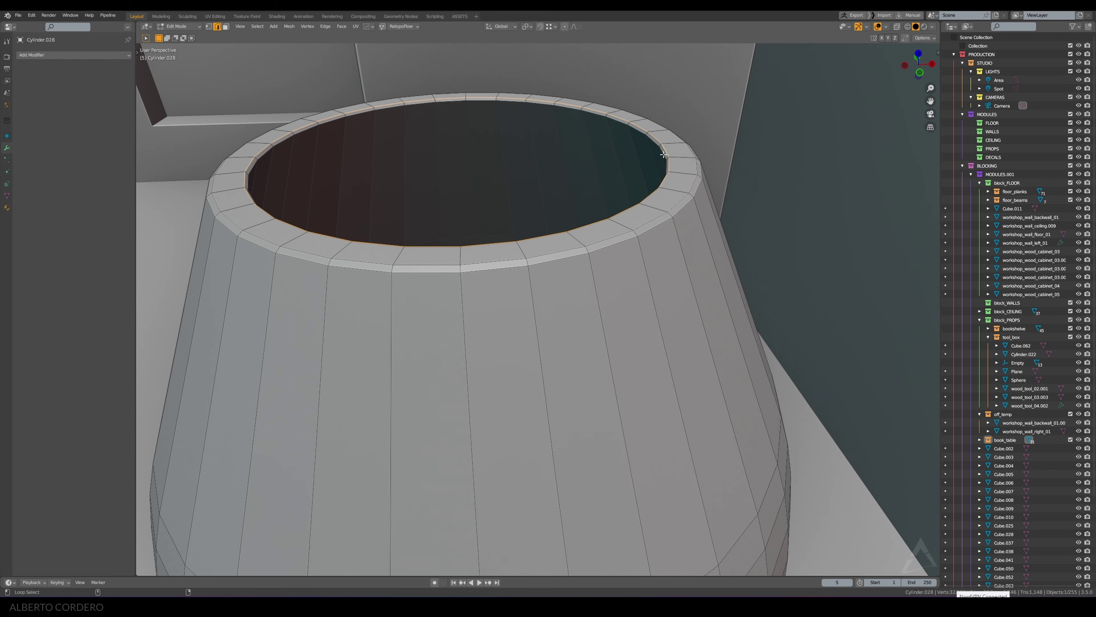
mouse_move(663, 155)
middle_mouse_down()
mouse_move(651, 146)
mouse_move(605, 182)
middle_mouse_up()
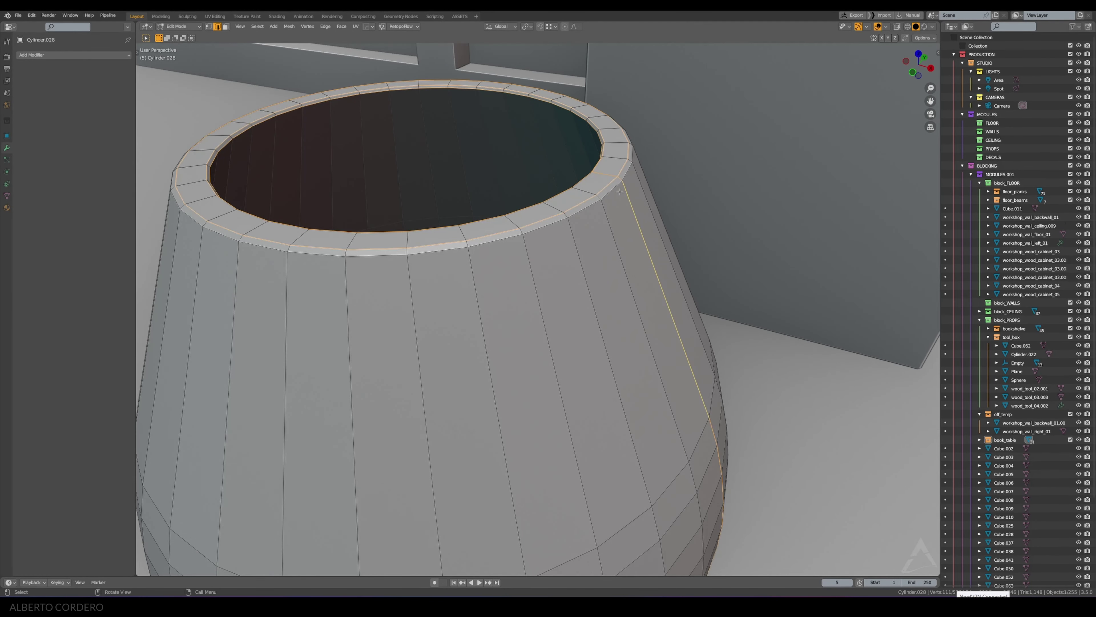
key("ctrl+b")
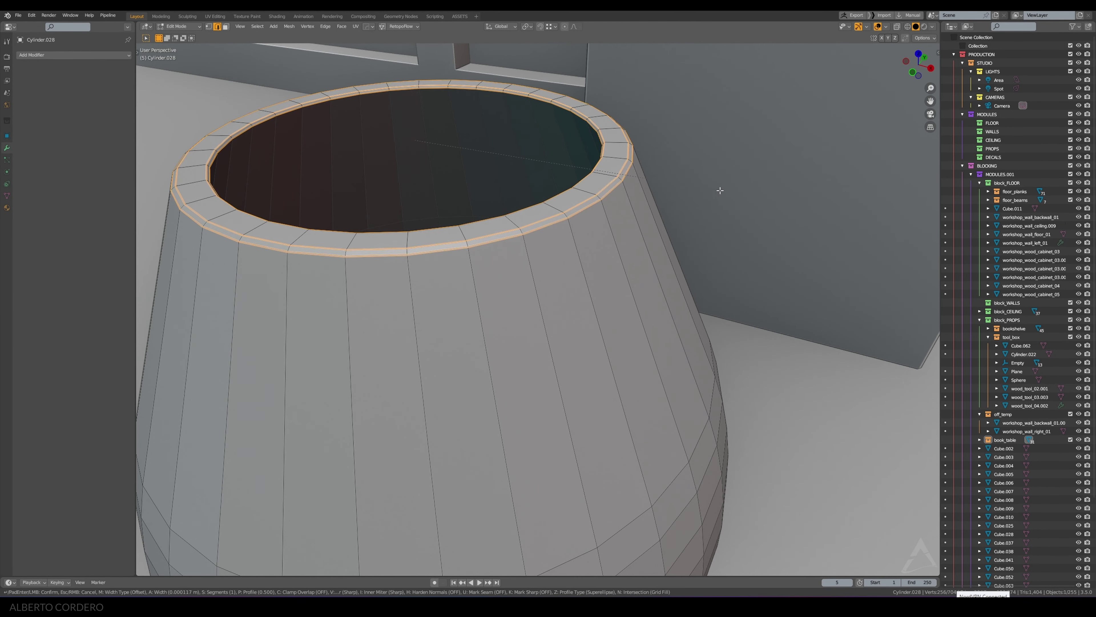
left_click(723, 189)
scroll(723, 189, "down", 5)
scroll(534, 389, "up", 2)
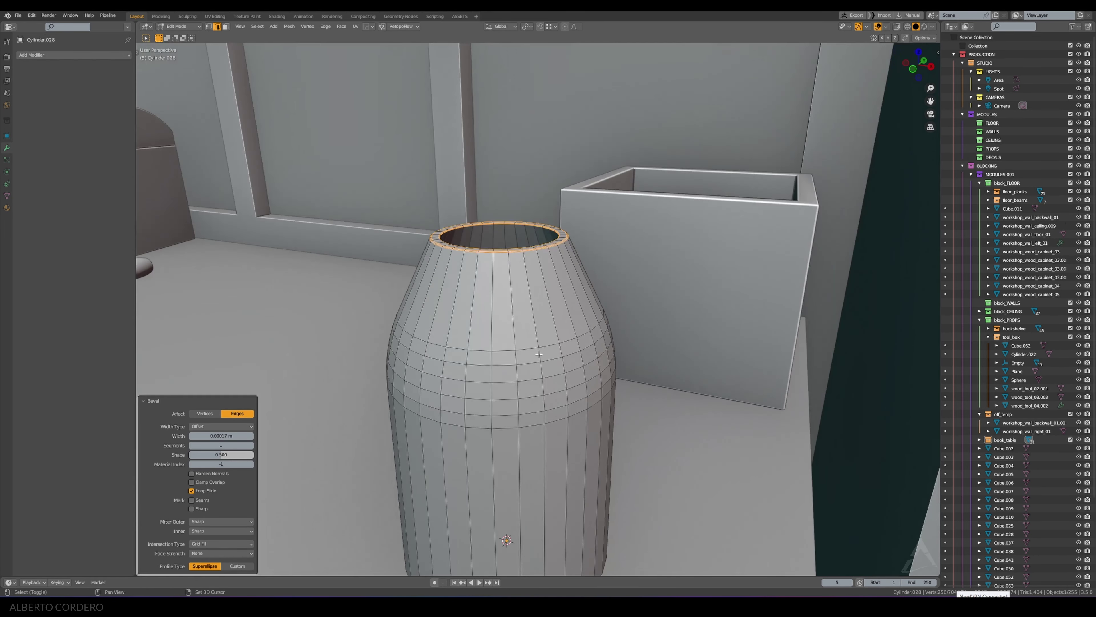
Step: Bevel the jar's bottom rim edge loop
middle_click_drag(533, 388, 534, 392)
key("shift+z")
key("shift+z")
key("shift+z")
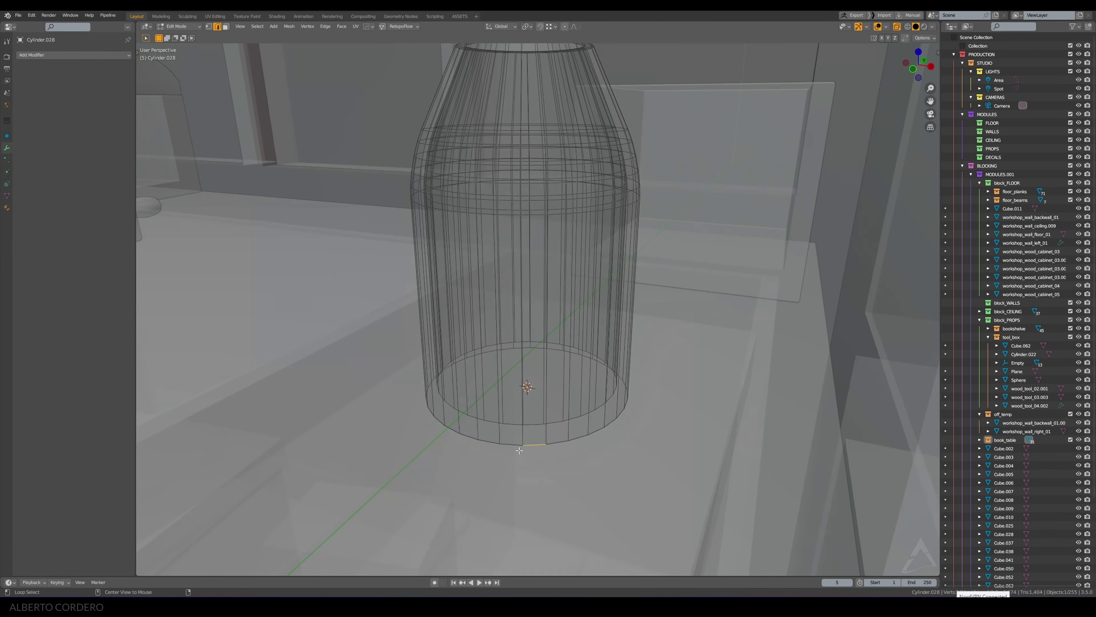
left_click(534, 443, "alt")
key("shift+z")
key("ctrl+b")
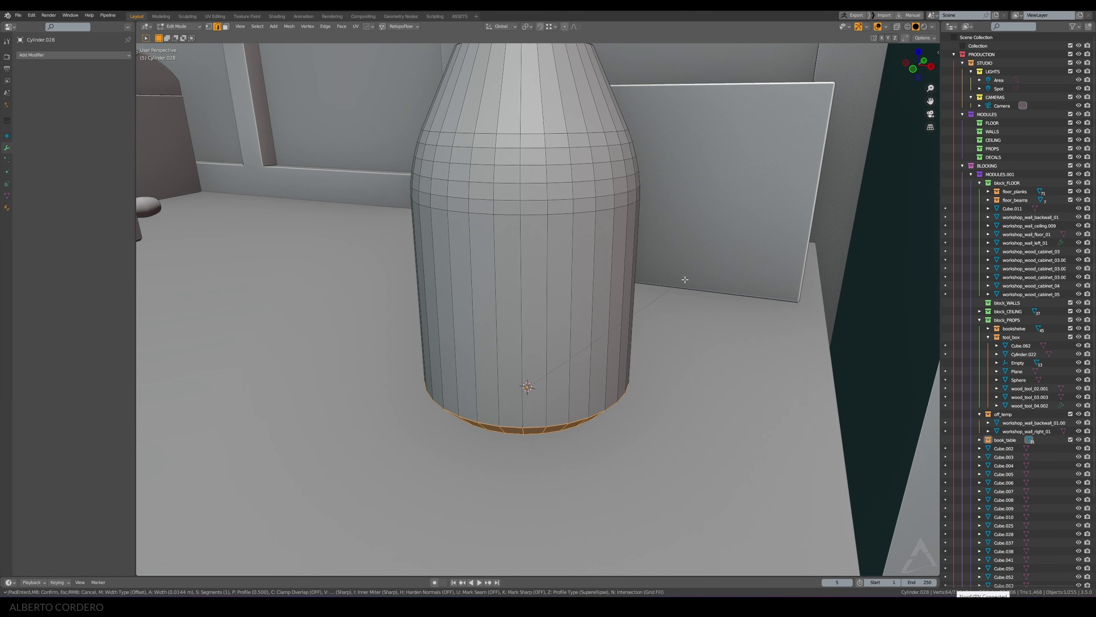
left_click(704, 259)
Step: Bevel the upper loop of the base into a rounded band
middle_click_drag(703, 260, 541, 406)
left_click(542, 406, "alt")
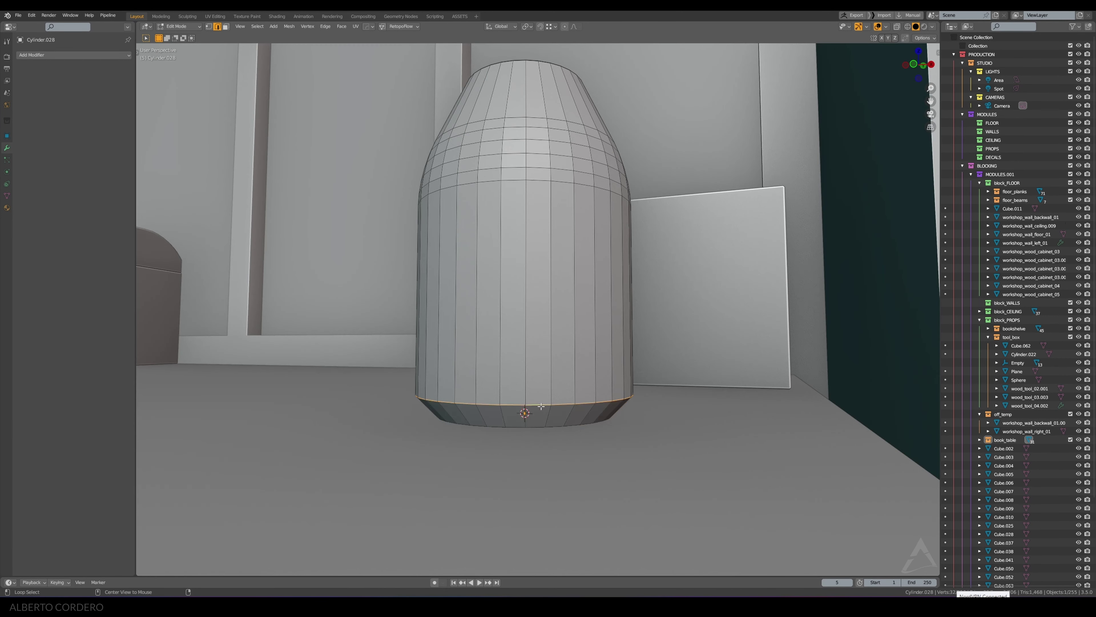
key("ctrl+b")
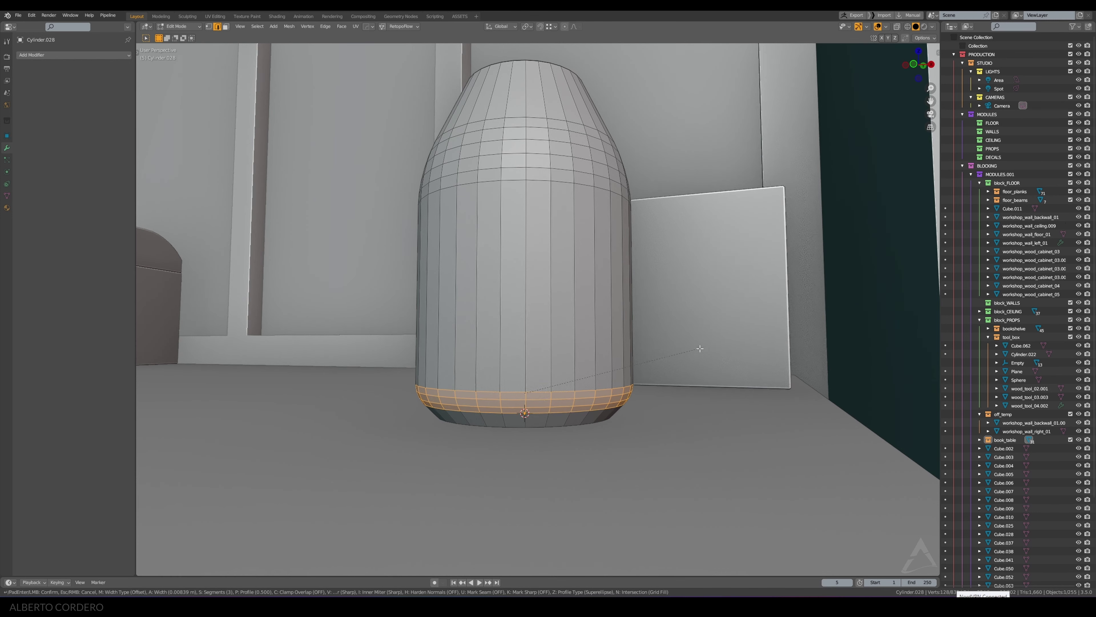
scroll(703, 347, "up", 1)
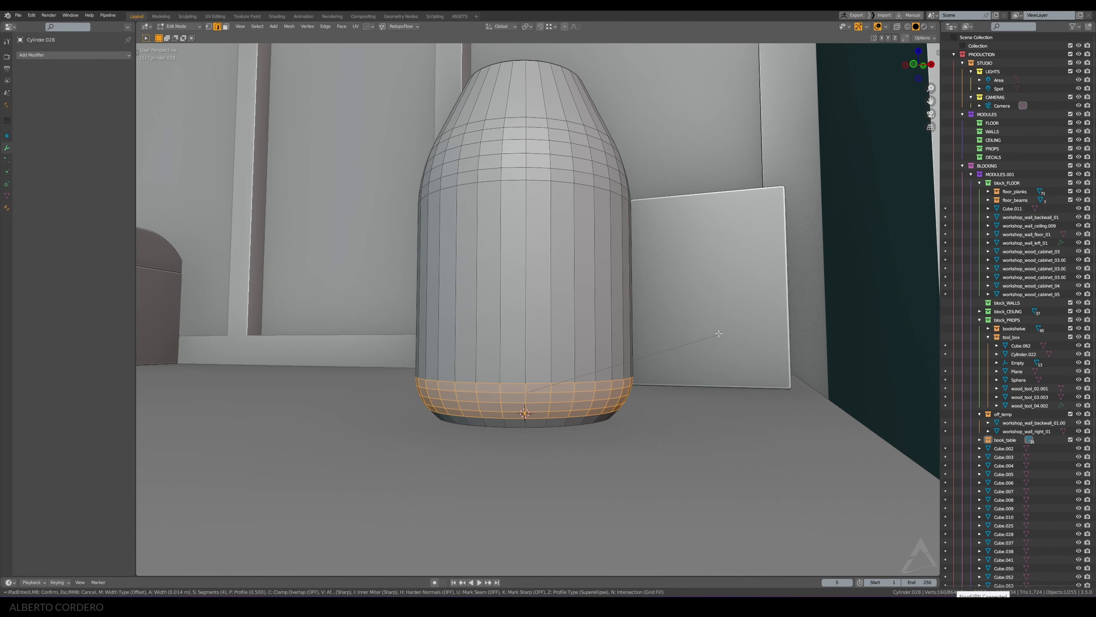
left_click(729, 327)
Step: Bevel the jar's bottom face into a ring
key("alt+z")
mouse_move(729, 326)
middle_mouse_down()
mouse_move(446, 406)
mouse_move(594, 364)
middle_mouse_up()
left_click(444, 408, "alt")
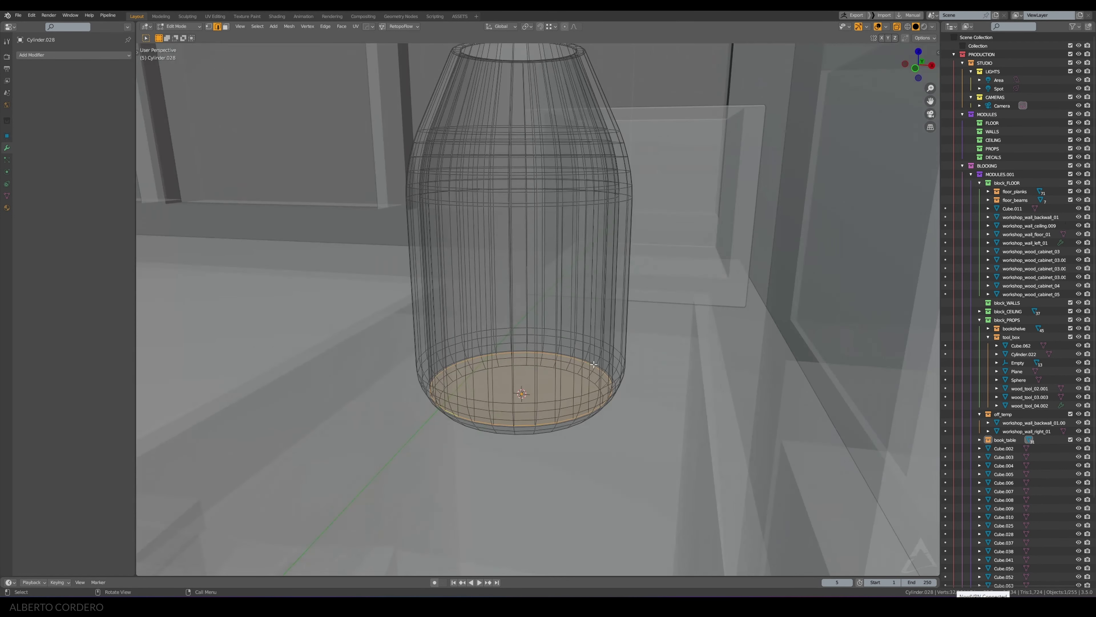
key("ctrl+b")
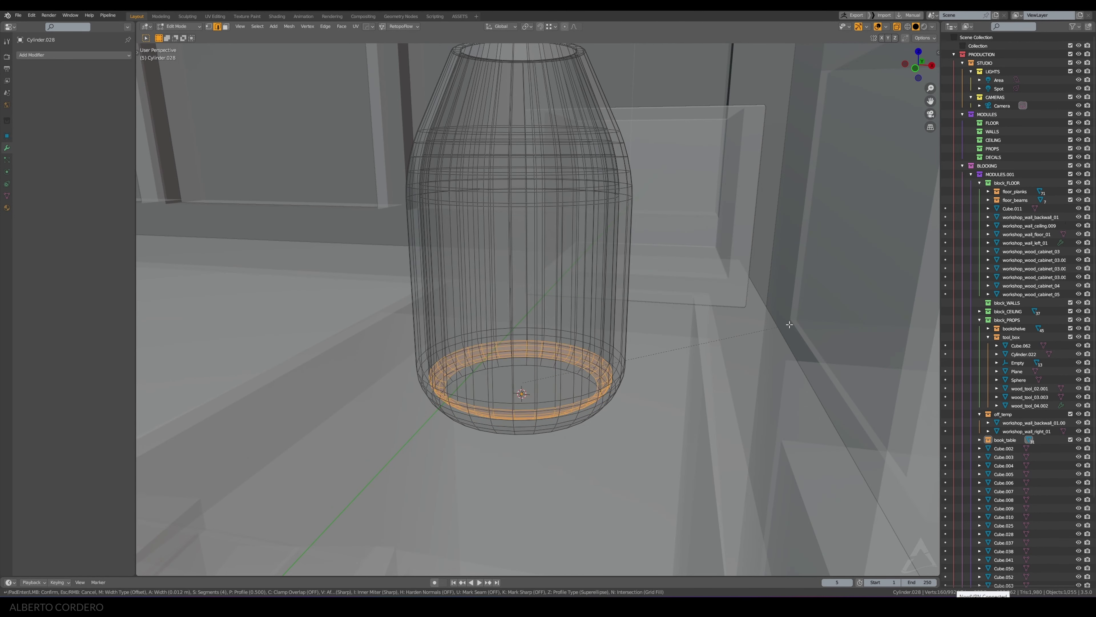
left_click(816, 315)
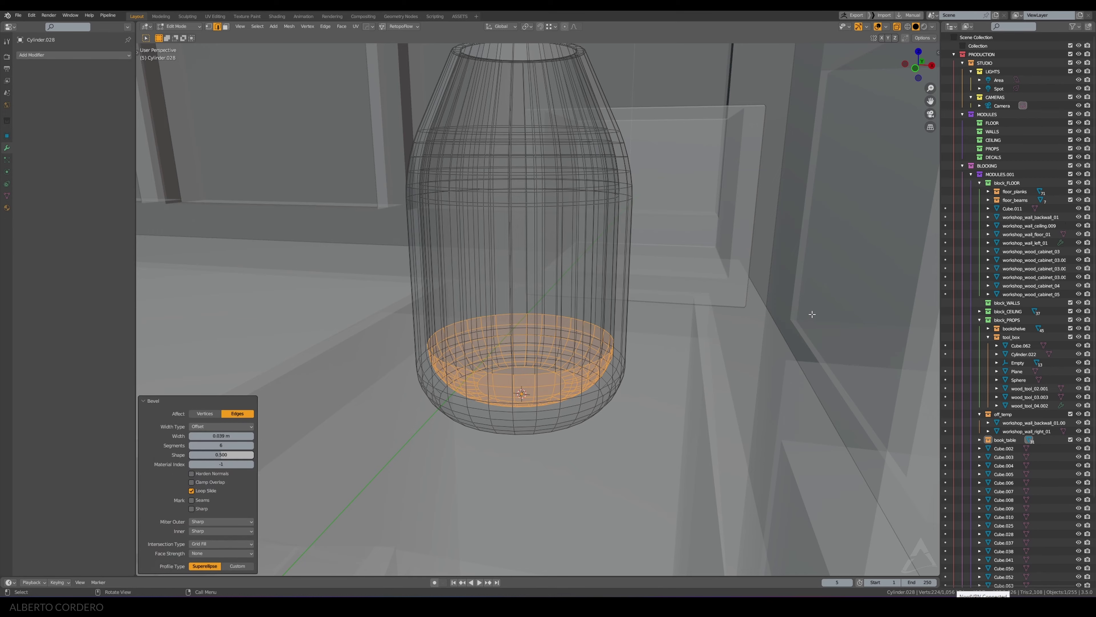
Step: Give the whole jar smooth shading in Object Mode
mouse_move(816, 315)
middle_mouse_down()
mouse_move(577, 244)
mouse_move(523, 262)
mouse_move(556, 277)
middle_mouse_up()
key("alt+z")
key("Tab")
scroll(577, 244, "up", 3)
right_click(577, 235)
left_click(579, 233)
Step: Slide the jar to a new spot on the tabletop
scroll(579, 232, "down", 3)
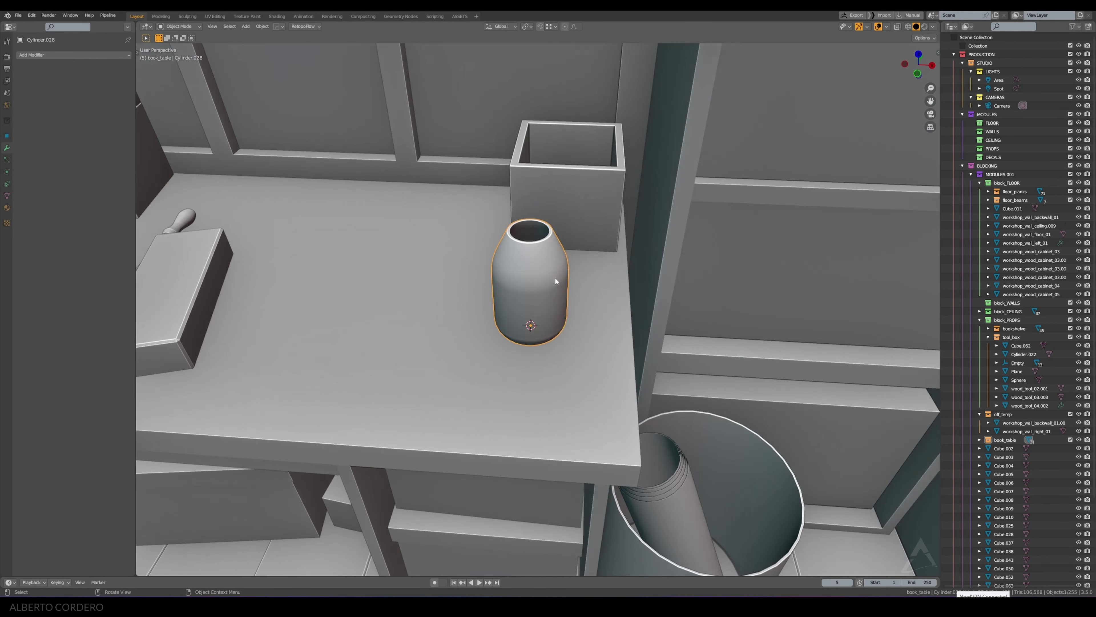
left_click_drag(555, 277, 629, 234)
mouse_move(629, 234)
middle_mouse_down()
mouse_move(664, 225)
mouse_move(661, 244)
mouse_move(570, 246)
mouse_move(552, 230)
mouse_move(554, 263)
mouse_move(499, 246)
mouse_move(656, 345)
middle_mouse_up()
key("g")
key("shift+z")
left_click(568, 246)
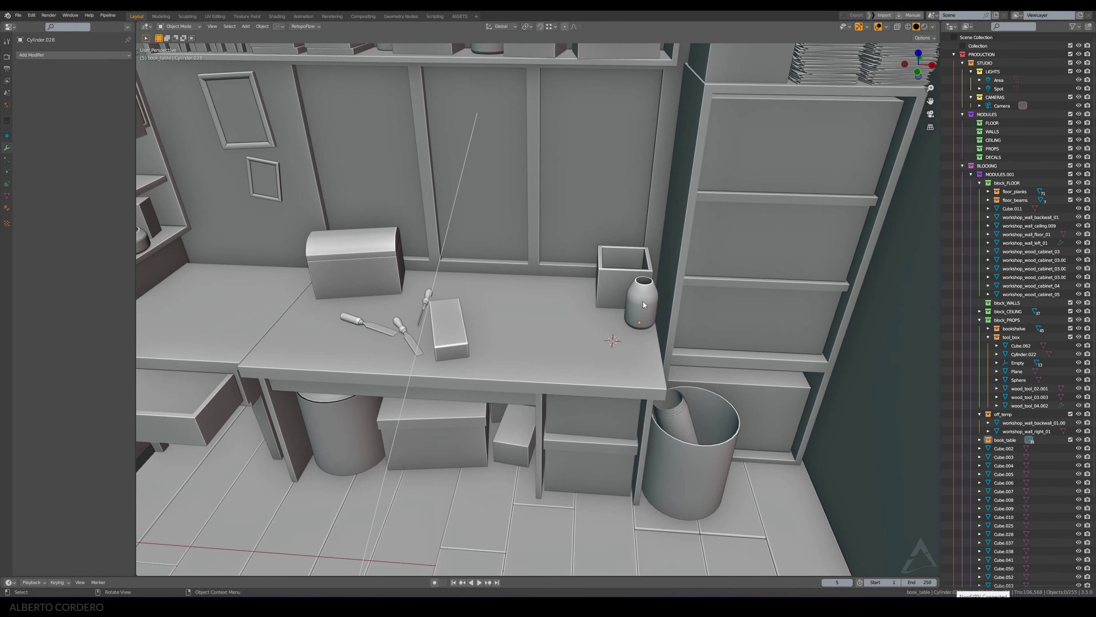
Step: Duplicate the box from under the table and lift the copy onto the tabletop
scroll(603, 283, "down", 5)
middle_click_drag(609, 277, 569, 364)
left_click(546, 392)
key("shift+z")
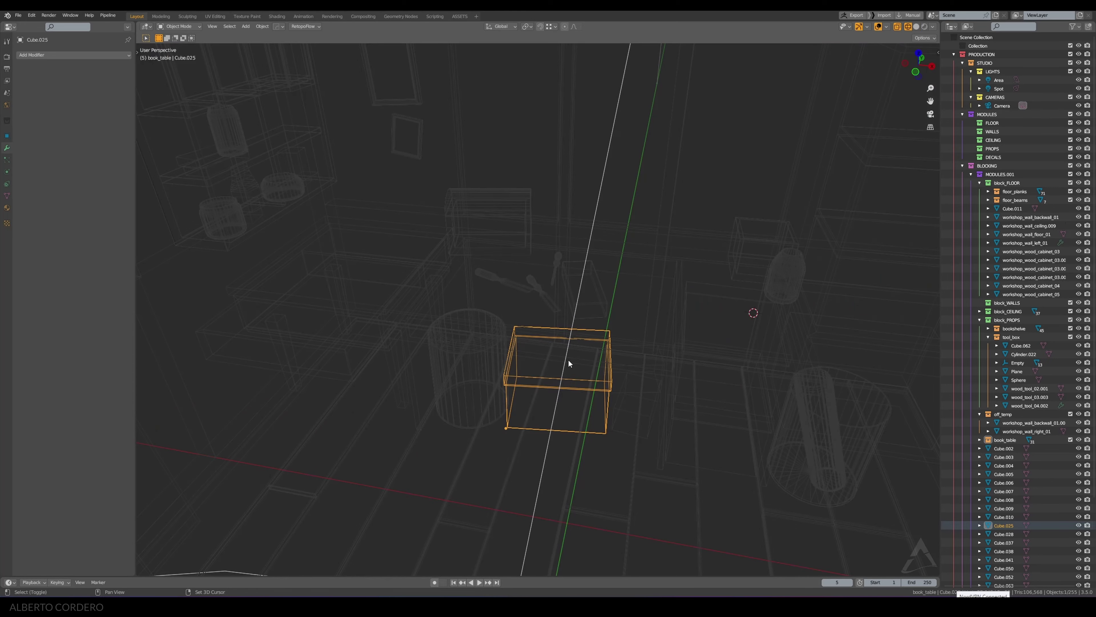
key("shift+z")
key("shift+d")
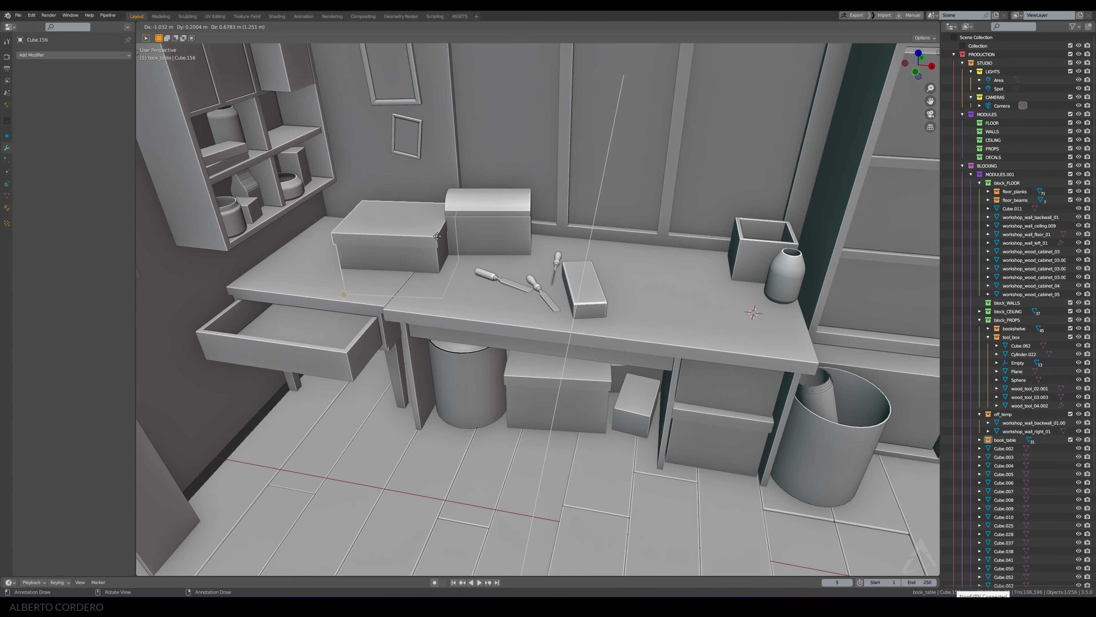
key("z")
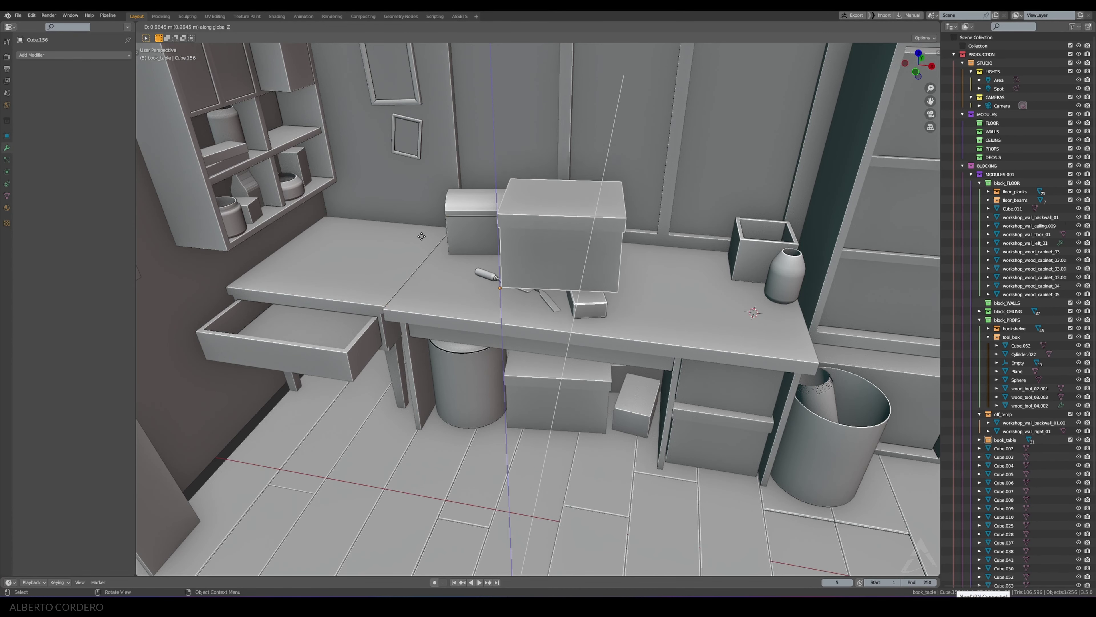
left_click(410, 260)
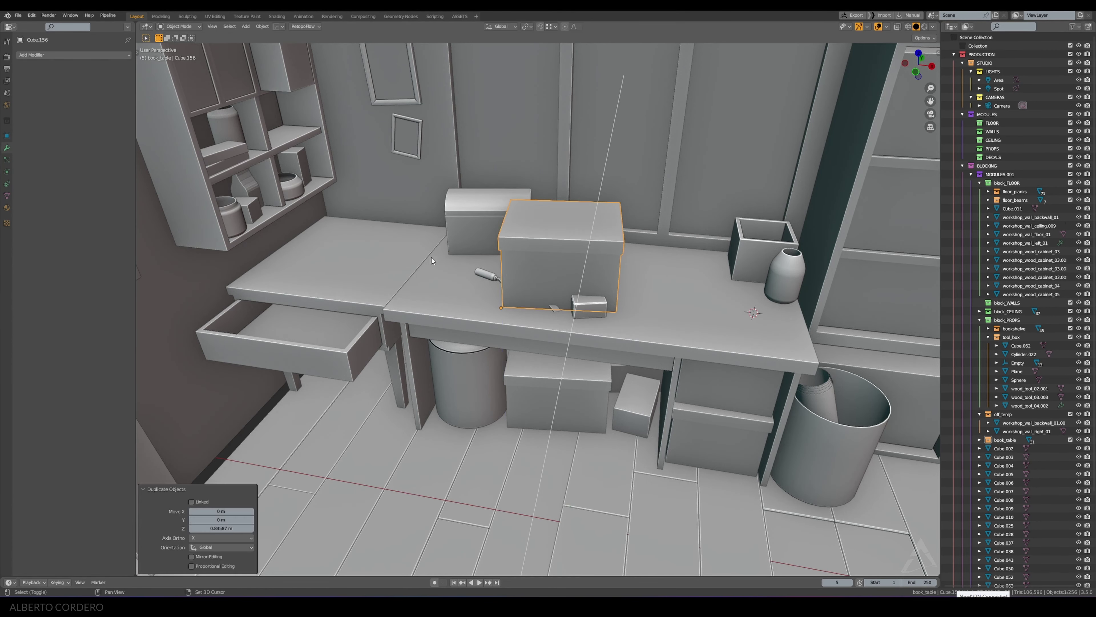
Step: Slide the box copy left across the table
key("g")
key("shift+z")
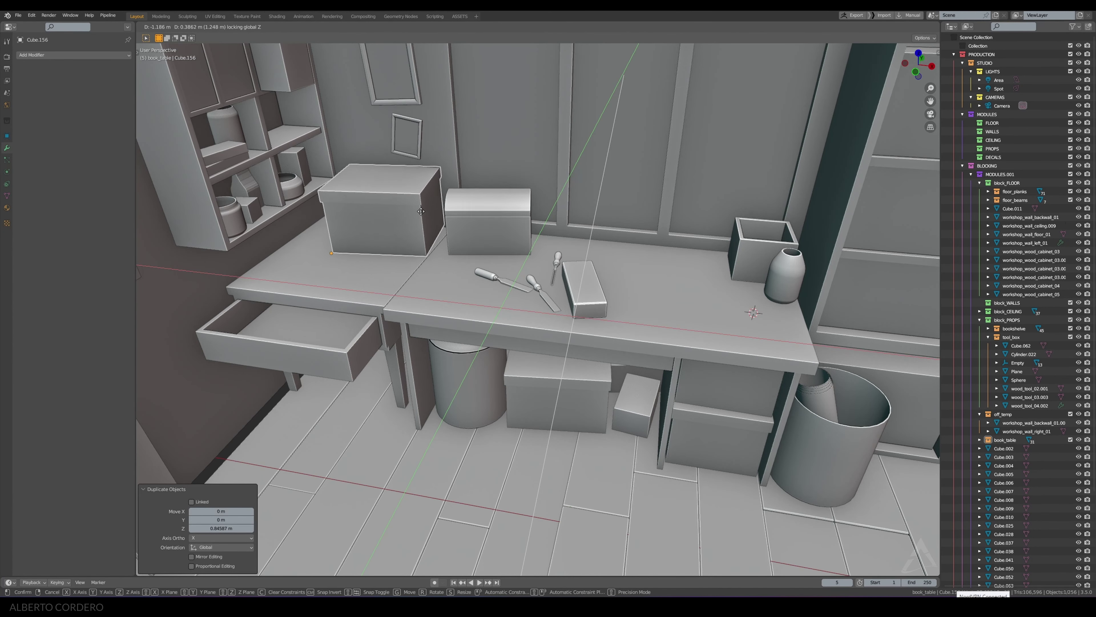
left_click(422, 210)
key("KP_Decimal")
scroll(457, 213, "down", 5)
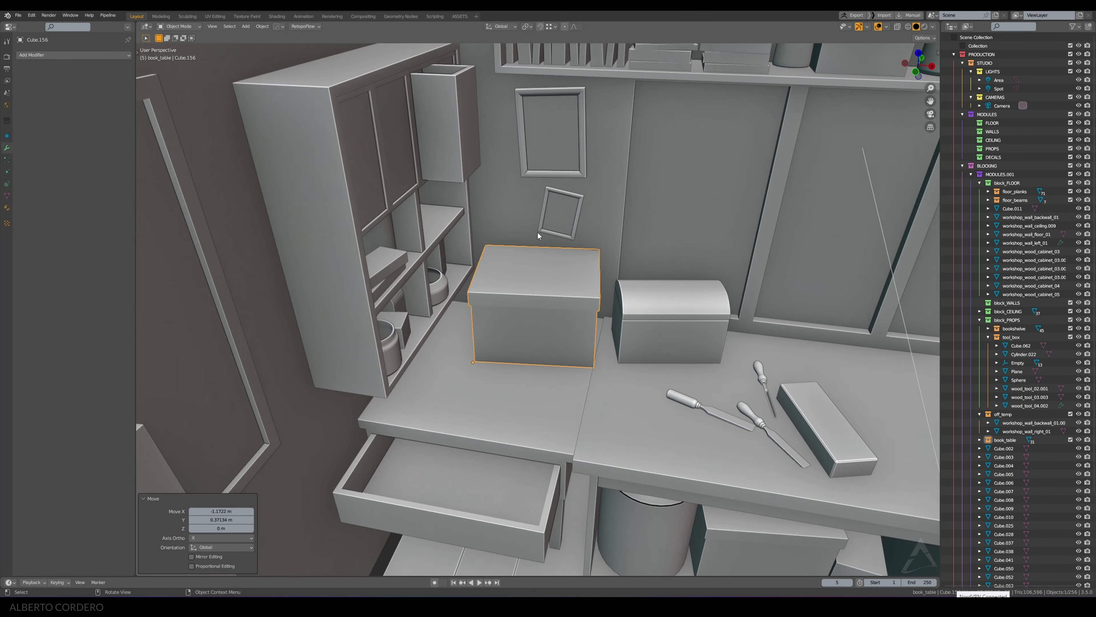
mouse_move(538, 233)
middle_mouse_down()
mouse_move(546, 199)
mouse_move(537, 240)
middle_mouse_up()
Step: Rotate the box about -99° around Z and settle it beside the wall cabinet
key("r")
key("z")
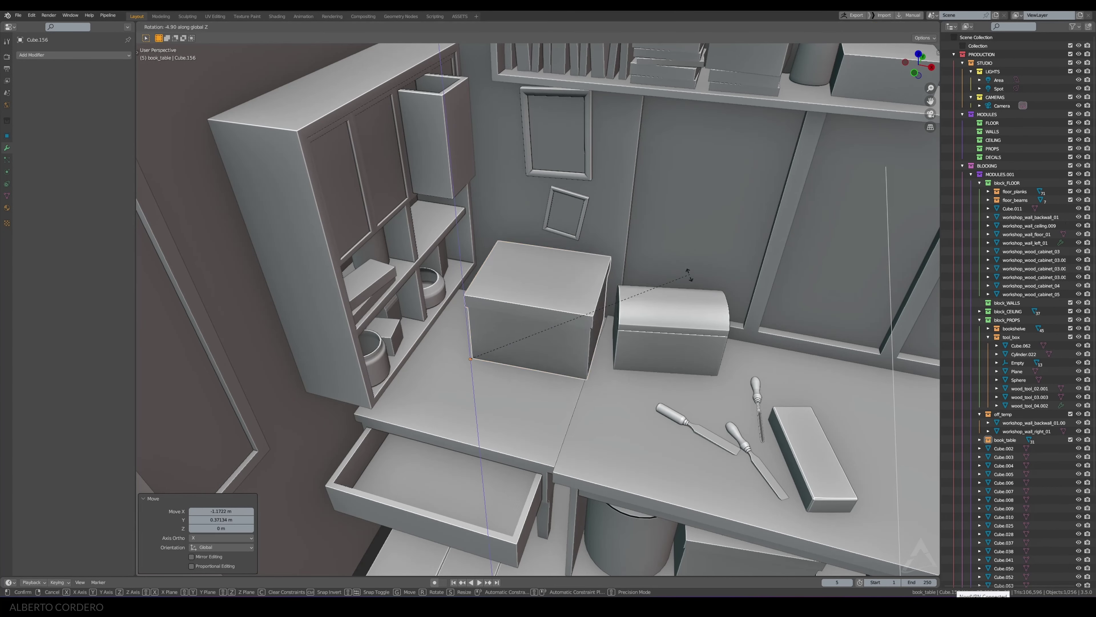
left_click(474, 389)
key("g")
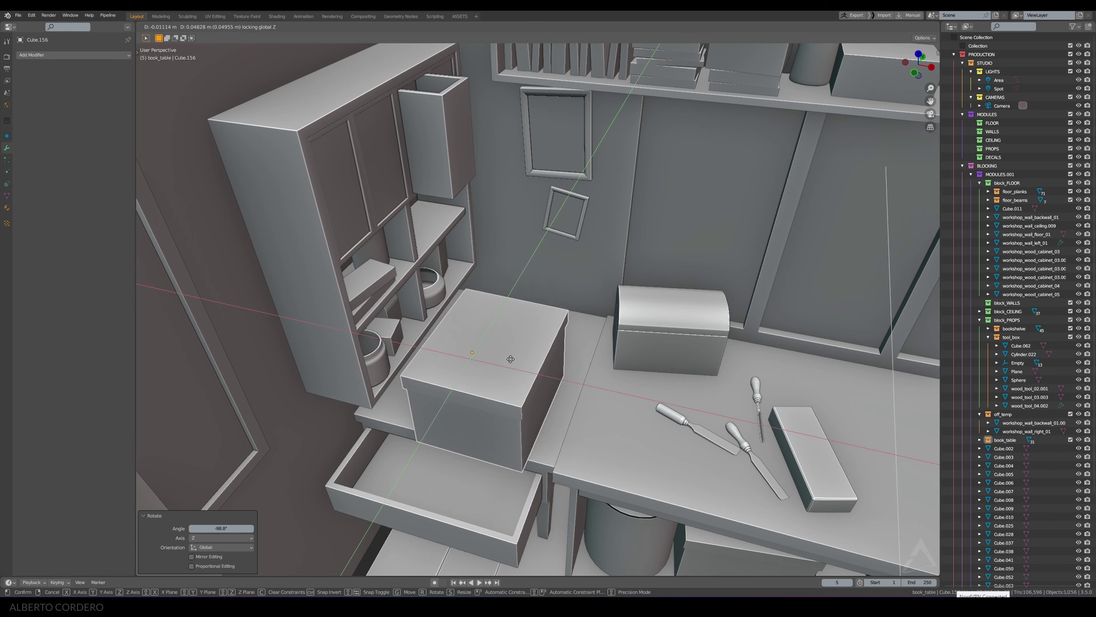
key("shift+z")
left_click(534, 297)
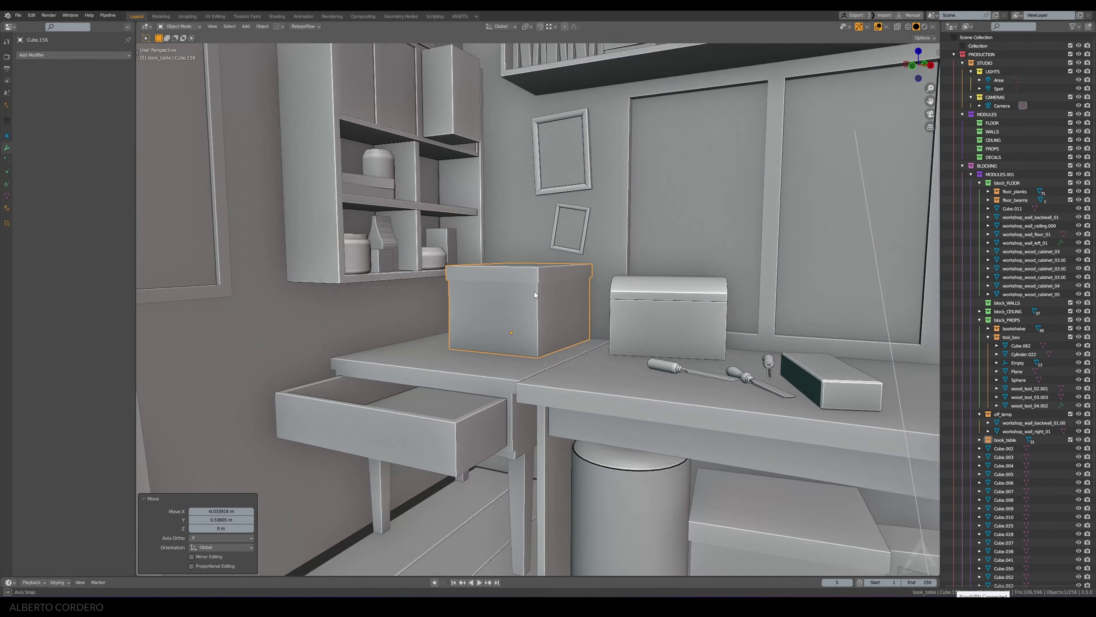
middle_click_drag(534, 294, 618, 349)
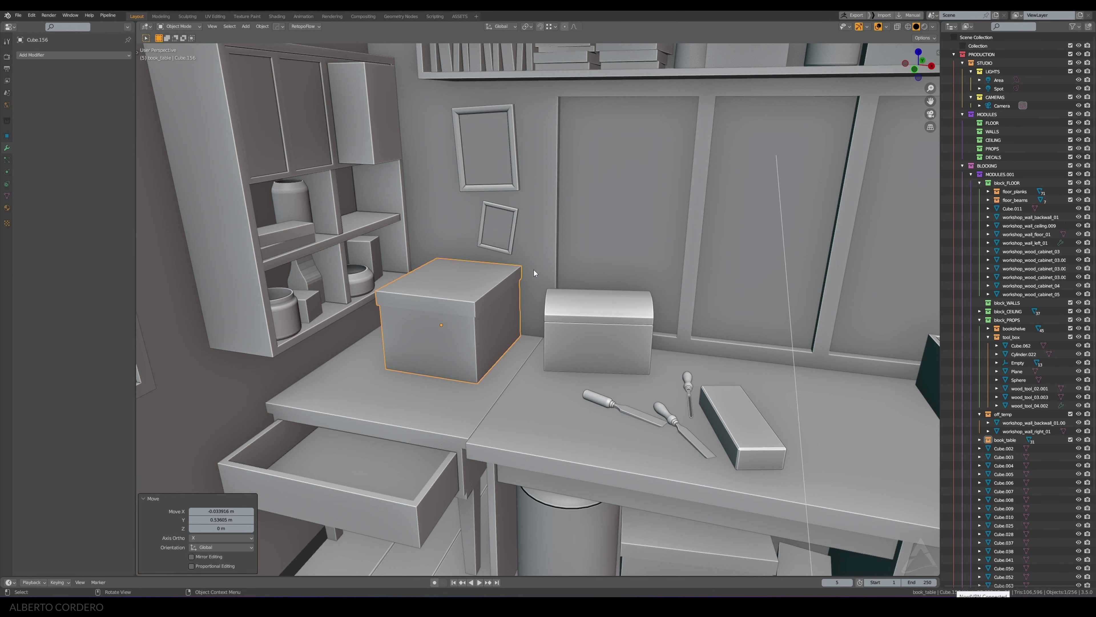
scroll(534, 269, "down", 3)
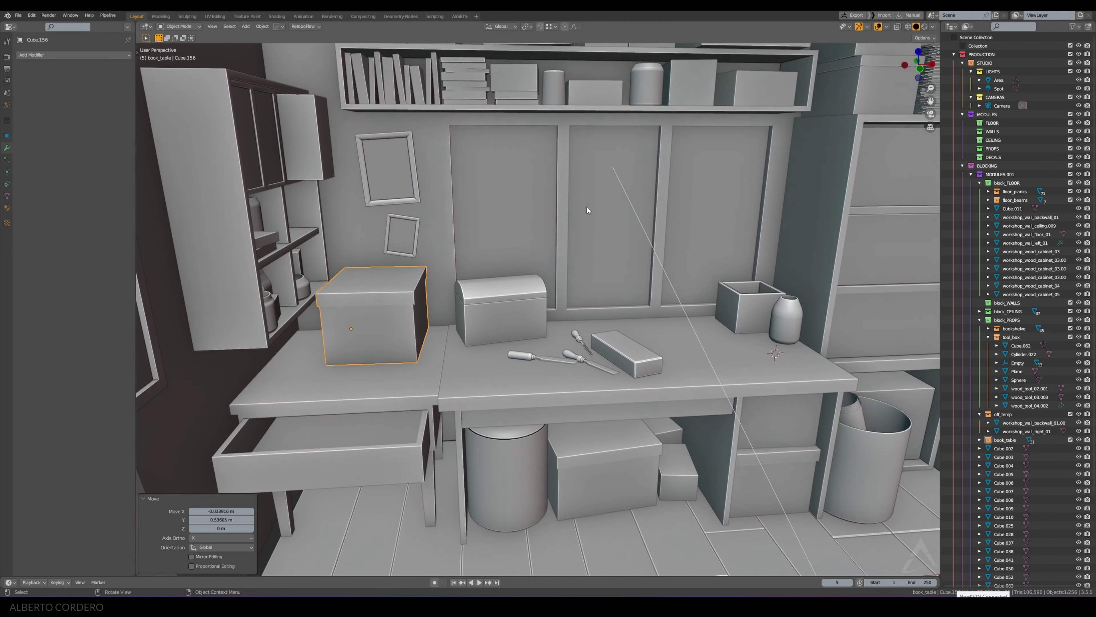
mouse_move(551, 268)
middle_mouse_down()
mouse_move(505, 267)
mouse_move(794, 342)
mouse_move(726, 278)
mouse_move(754, 288)
mouse_move(652, 363)
mouse_move(664, 313)
mouse_move(565, 278)
mouse_move(468, 192)
middle_mouse_up()
Step: Clear the box's rotation in top orthographic view
key("KP_7")
key("alt+z")
scroll(474, 184, "up", 2)
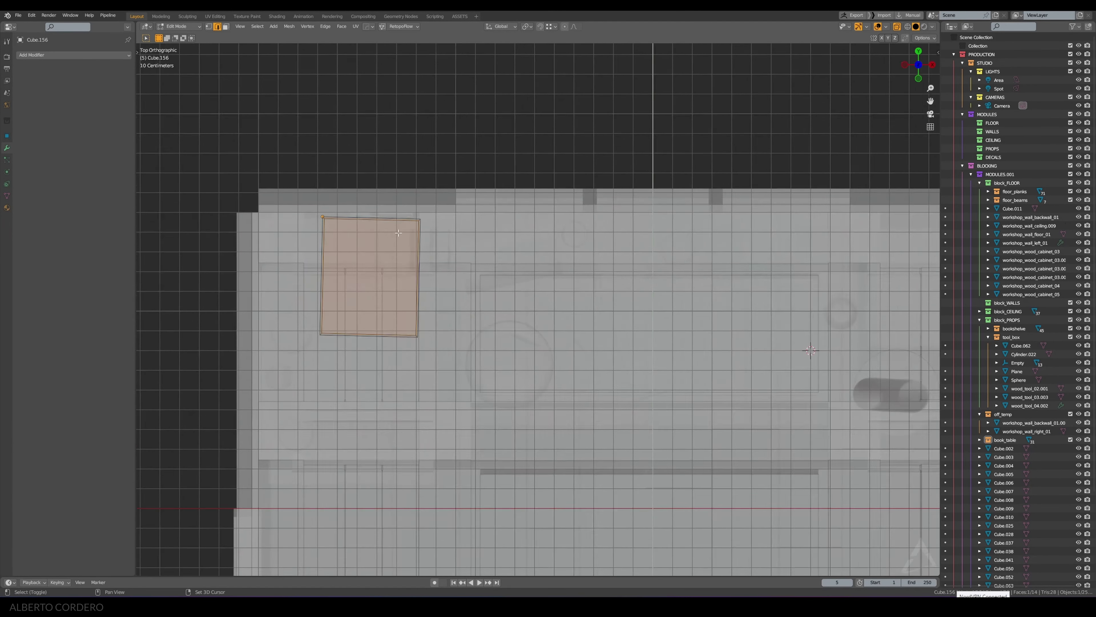
scroll(540, 229, "up", 1)
key("Tab")
key("alt+r")
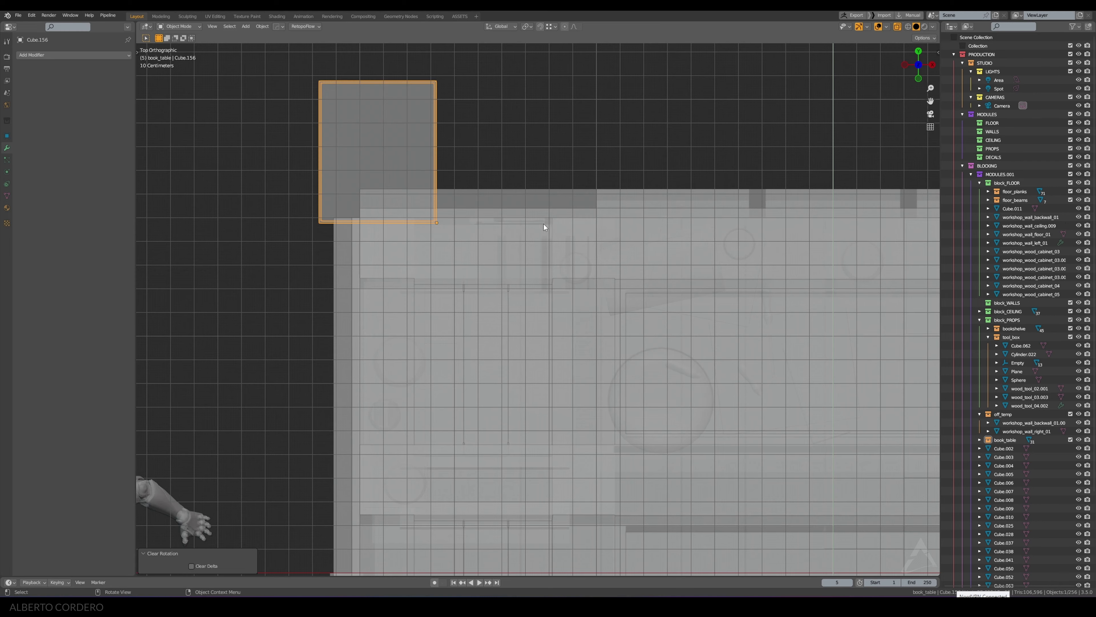
Step: Move the box's face along Y for a squarer footprint
key("Tab")
middle_click_drag(475, 77, 531, 183, "shift")
key("alt+z")
scroll(426, 179, "up", 1)
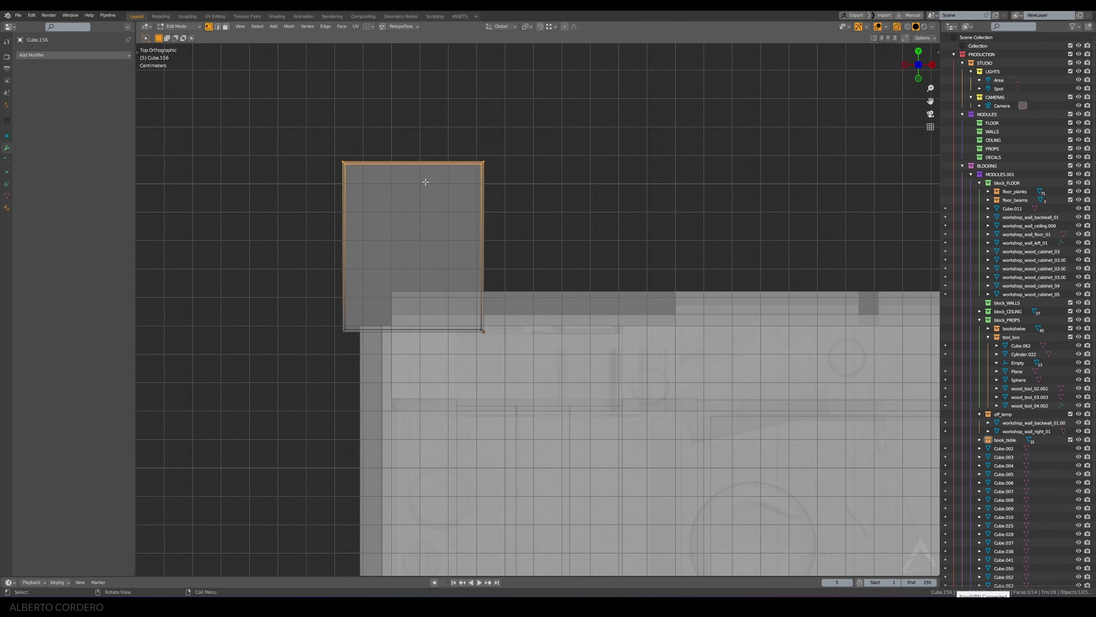
key("g")
key("y")
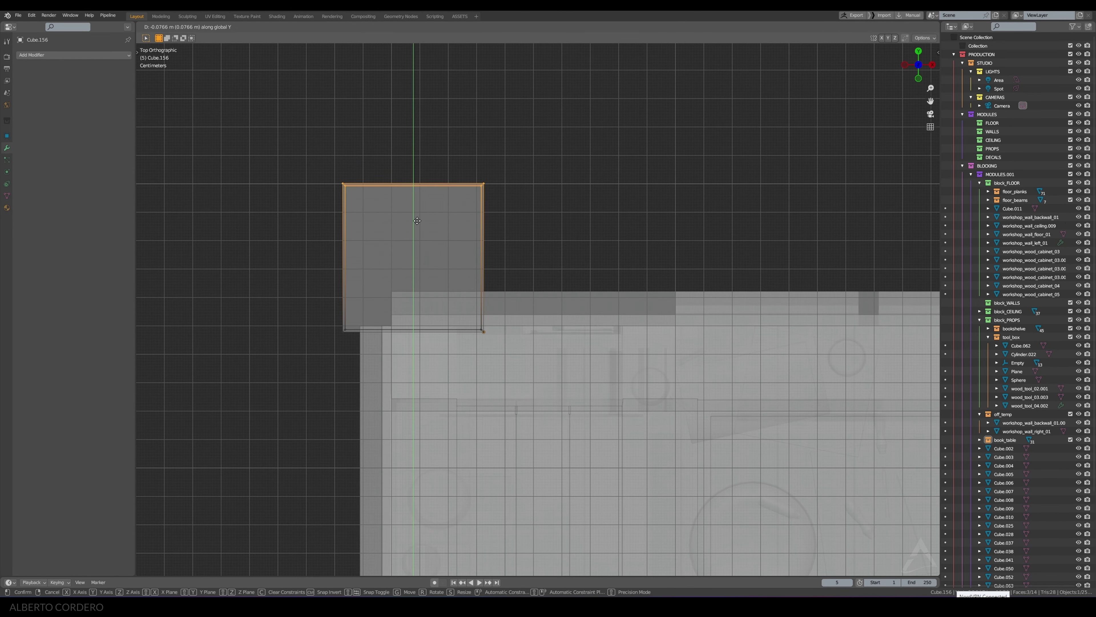
left_click(417, 220)
key("Tab")
Step: Turn the box 90° around Z with rz90
mouse_move(447, 284)
middle_mouse_down()
mouse_move(497, 232)
mouse_move(448, 275)
mouse_move(587, 228)
middle_mouse_up()
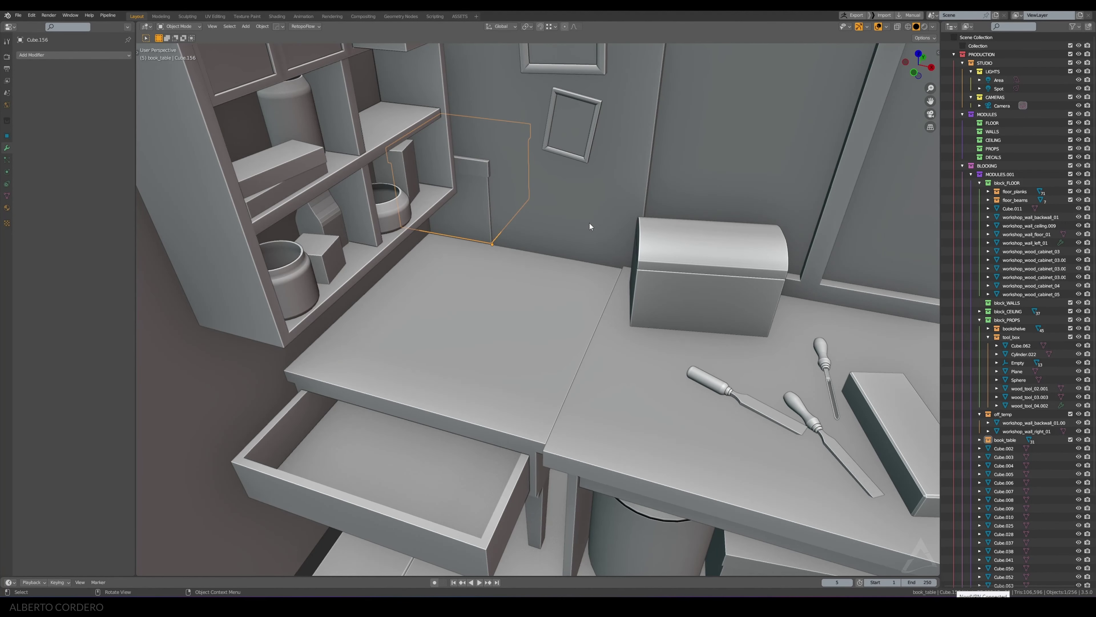
type("rz90")
key("Return")
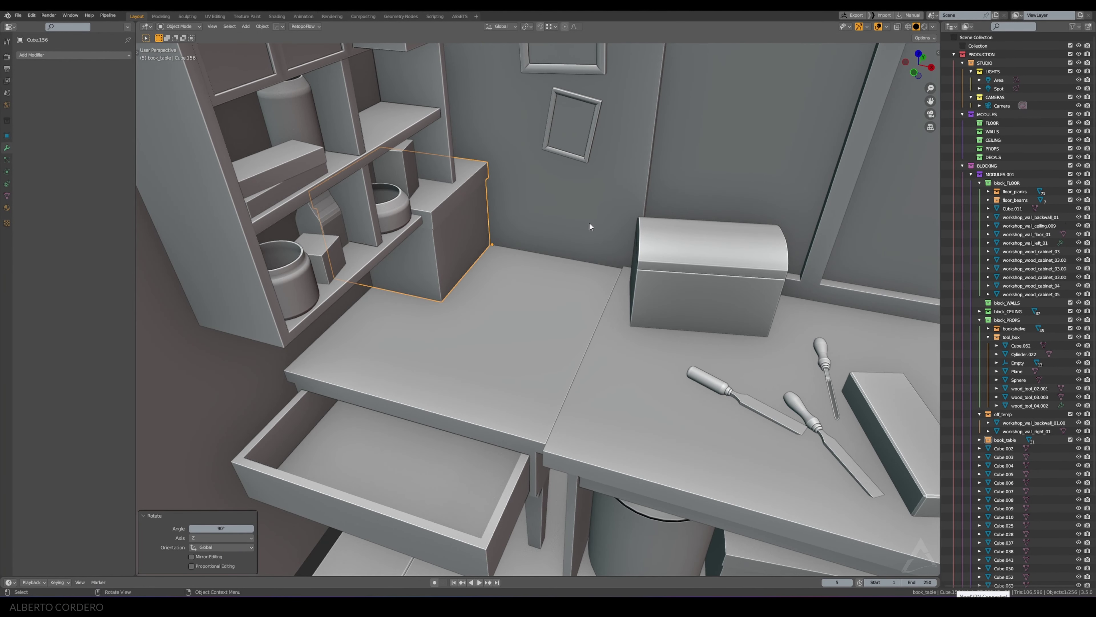
key("KP_Decimal")
mouse_move(589, 222)
middle_mouse_down()
mouse_move(603, 236)
mouse_move(574, 218)
mouse_move(576, 250)
mouse_move(570, 238)
mouse_move(705, 294)
mouse_move(573, 229)
mouse_move(539, 268)
mouse_move(357, 212)
mouse_move(445, 218)
middle_mouse_up()
scroll(575, 219, "down", 5)
left_click(577, 222)
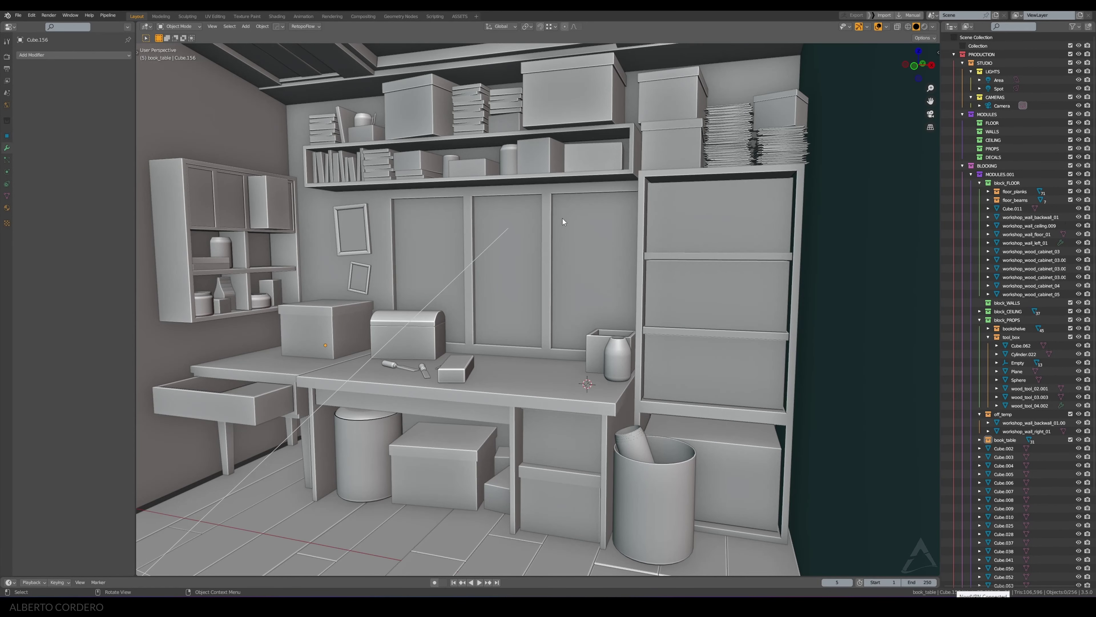
Step: Duplicate the long desk block and drop the copy further back
scroll(563, 218, "up", 3)
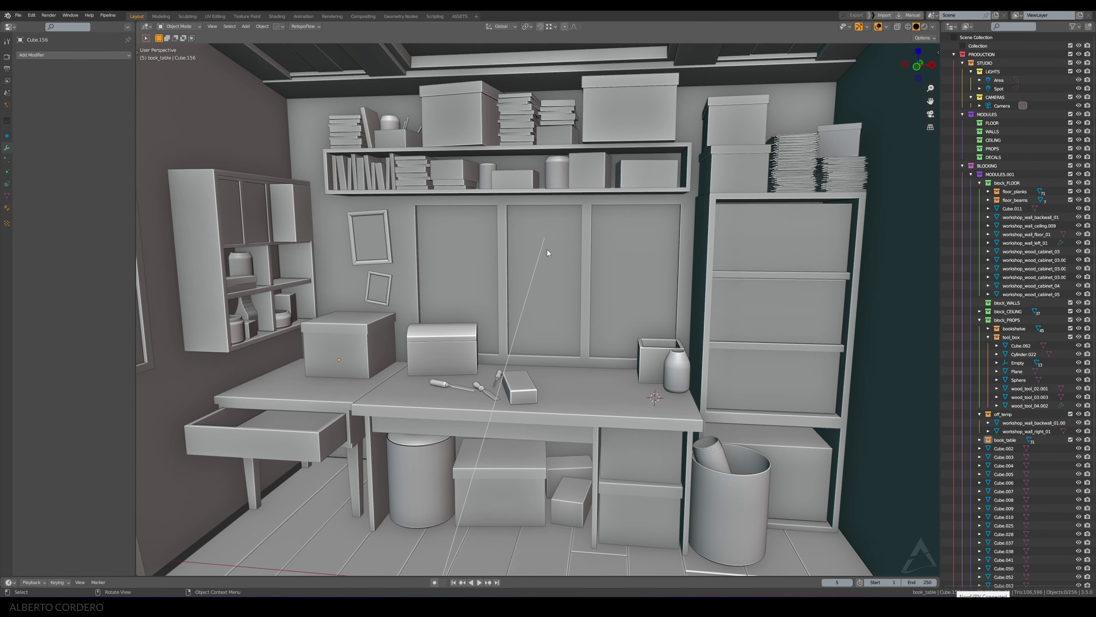
scroll(542, 231, "up", 5)
middle_click_drag(429, 260, 481, 291)
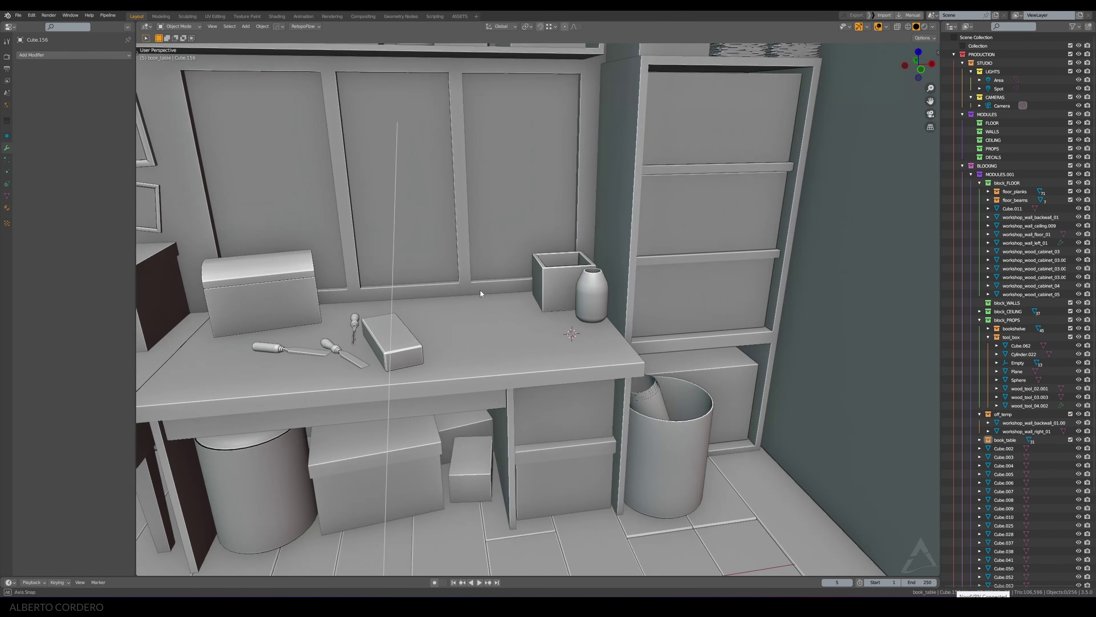
left_click(554, 281)
scroll(550, 255, "down", 3)
mouse_move(550, 255)
middle_mouse_down()
mouse_move(437, 252)
mouse_move(470, 356)
middle_mouse_up()
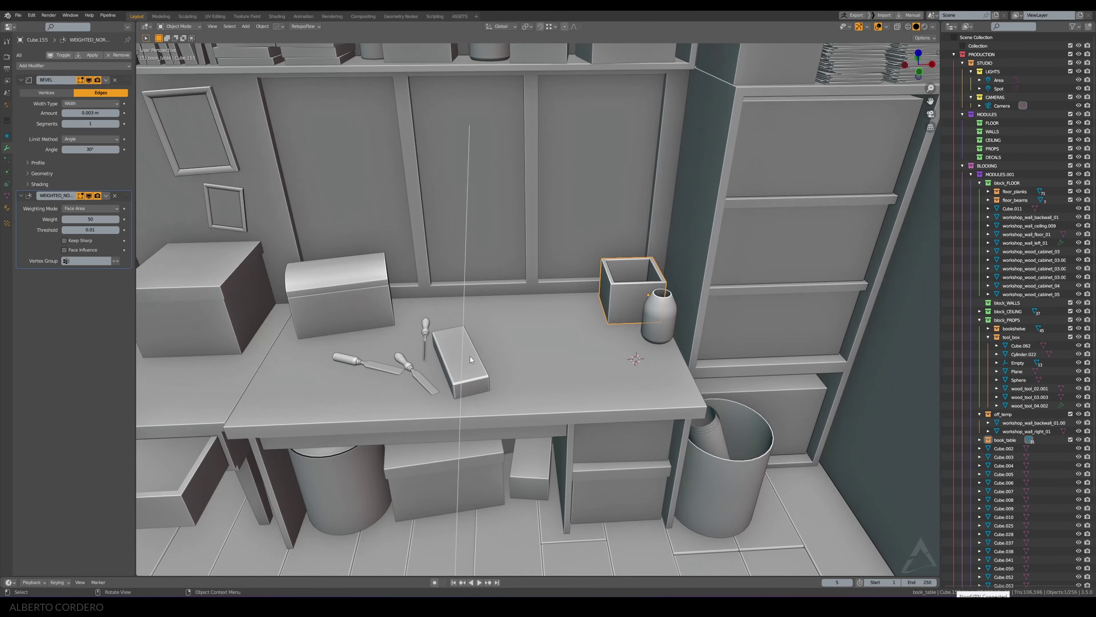
left_click(482, 352)
key("shift+d")
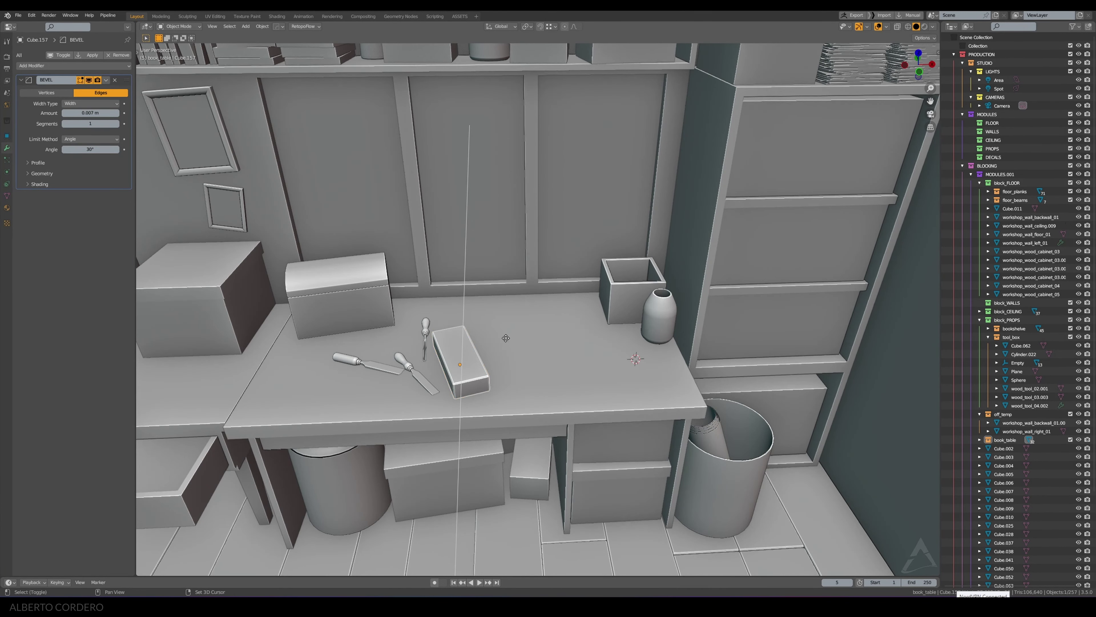
left_click(540, 289)
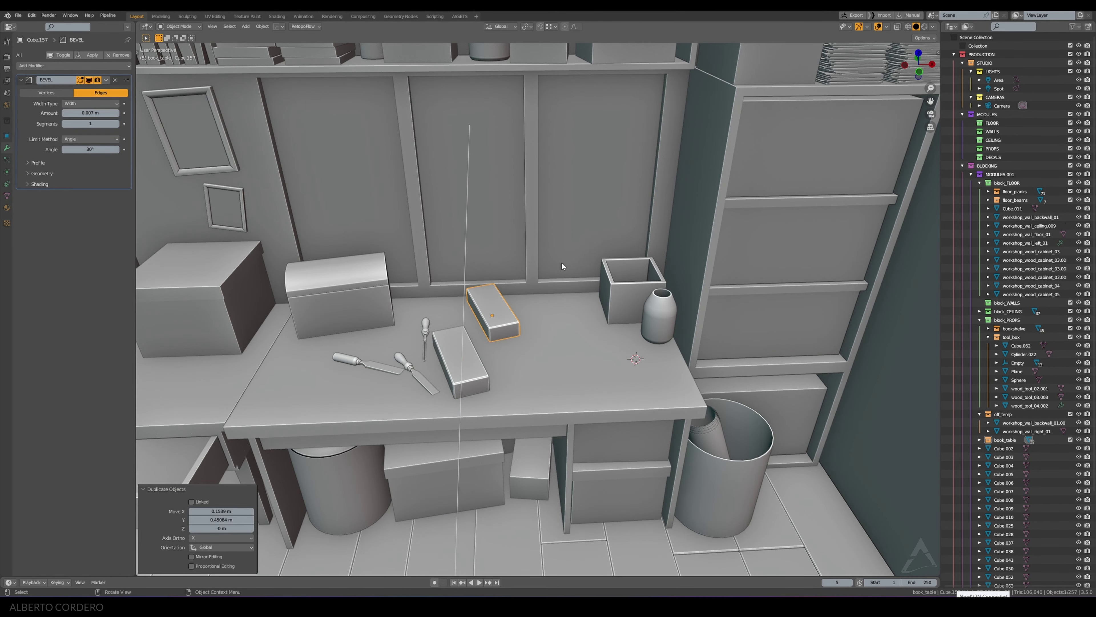
Step: Turn the copy 90° around Z and push it against the back wall
type("rz90")
key("Return")
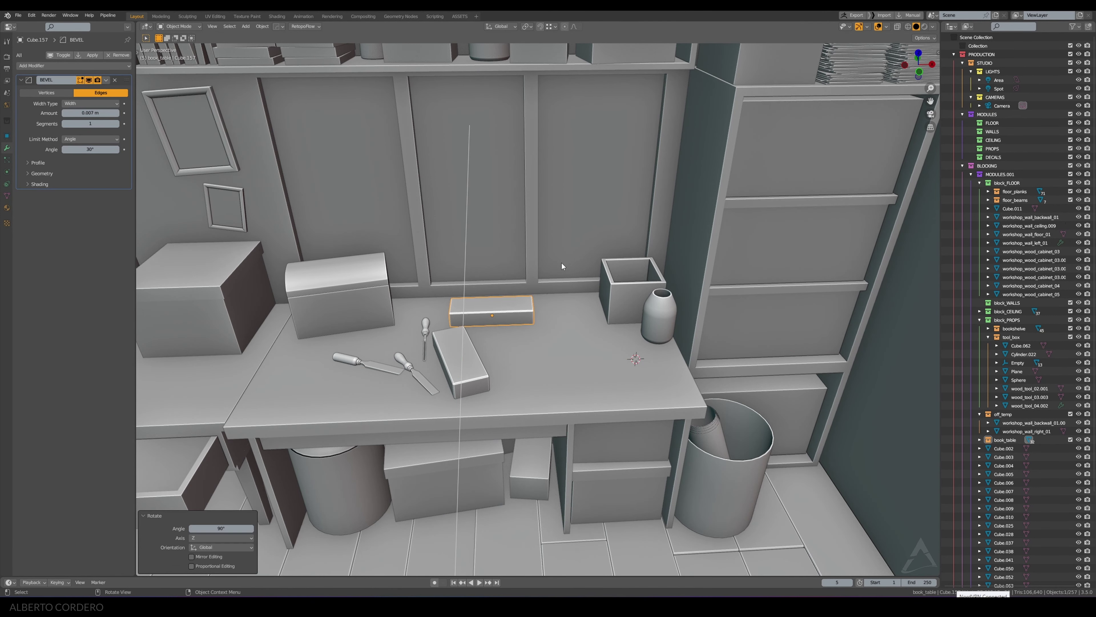
scroll(553, 298, "up", 3)
mouse_move(536, 302)
middle_mouse_down()
mouse_move(570, 301)
mouse_move(485, 295)
mouse_move(530, 295)
middle_mouse_up()
key("g")
key("shift+z")
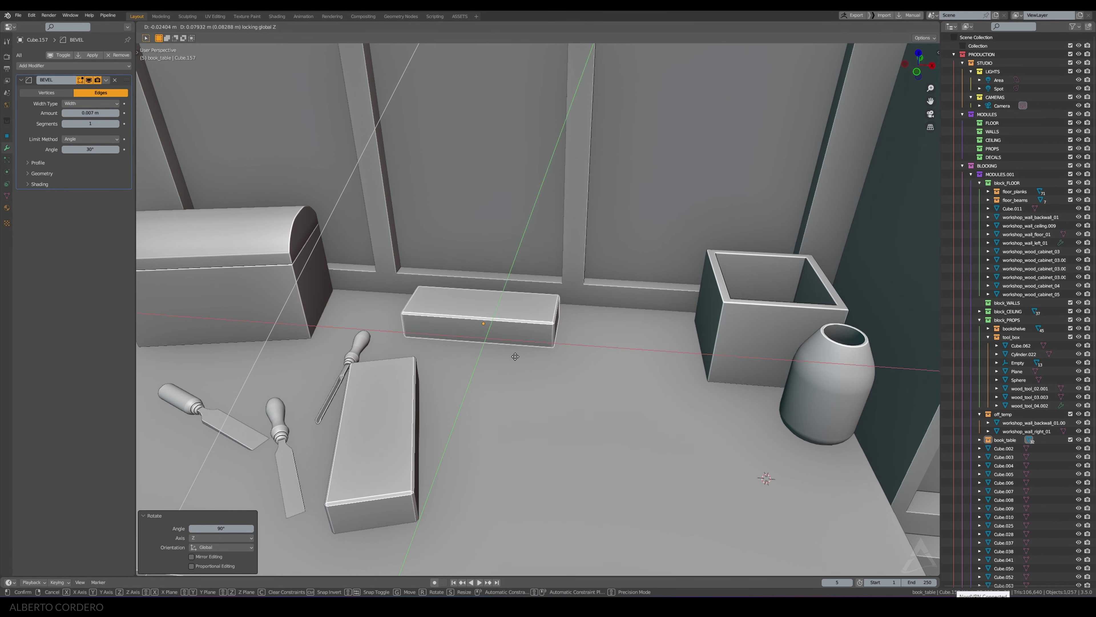
left_click(519, 329)
scroll(518, 344, "up", 3)
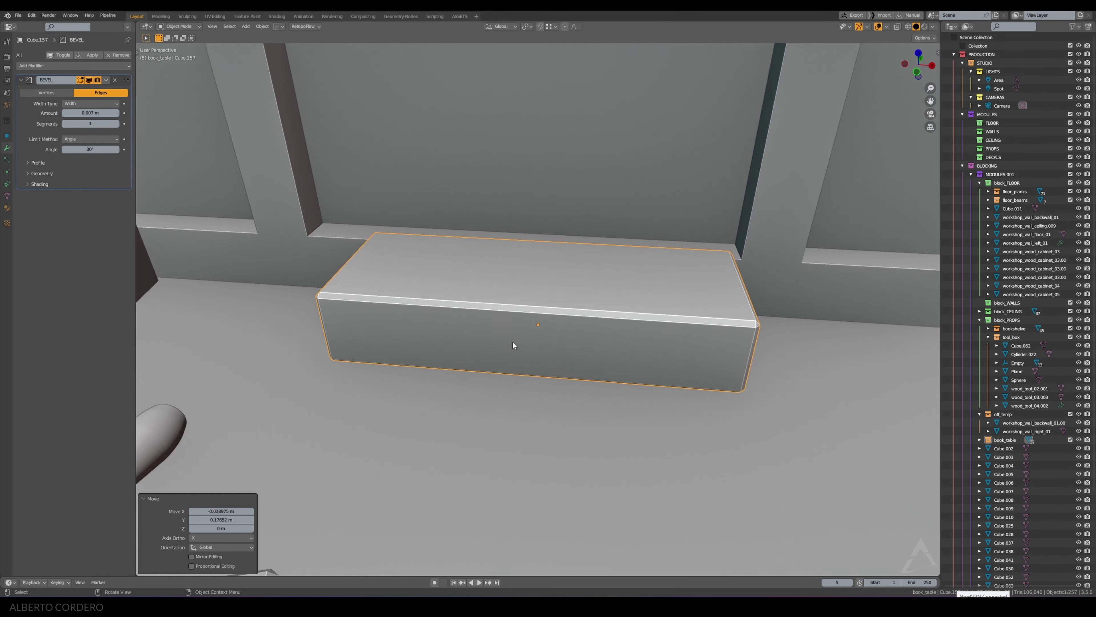
mouse_move(513, 342)
middle_mouse_down()
mouse_move(469, 312)
mouse_move(498, 326)
mouse_move(512, 369)
middle_mouse_up()
Step: Move the block's front face along Y to make it deeper
scroll(498, 326, "up", 2)
scroll(498, 326, "down", 4)
key("Tab")
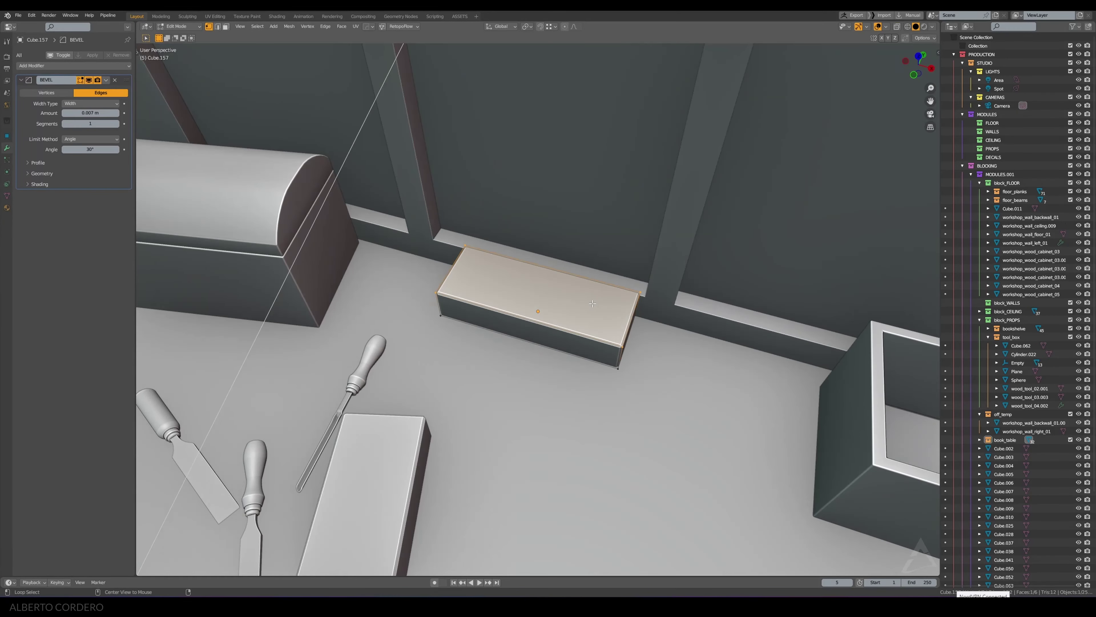
key("alt+z")
mouse_move(578, 305)
middle_mouse_down()
mouse_move(544, 320)
mouse_move(618, 291)
middle_mouse_up()
left_click(542, 322)
key("alt+z")
key("g")
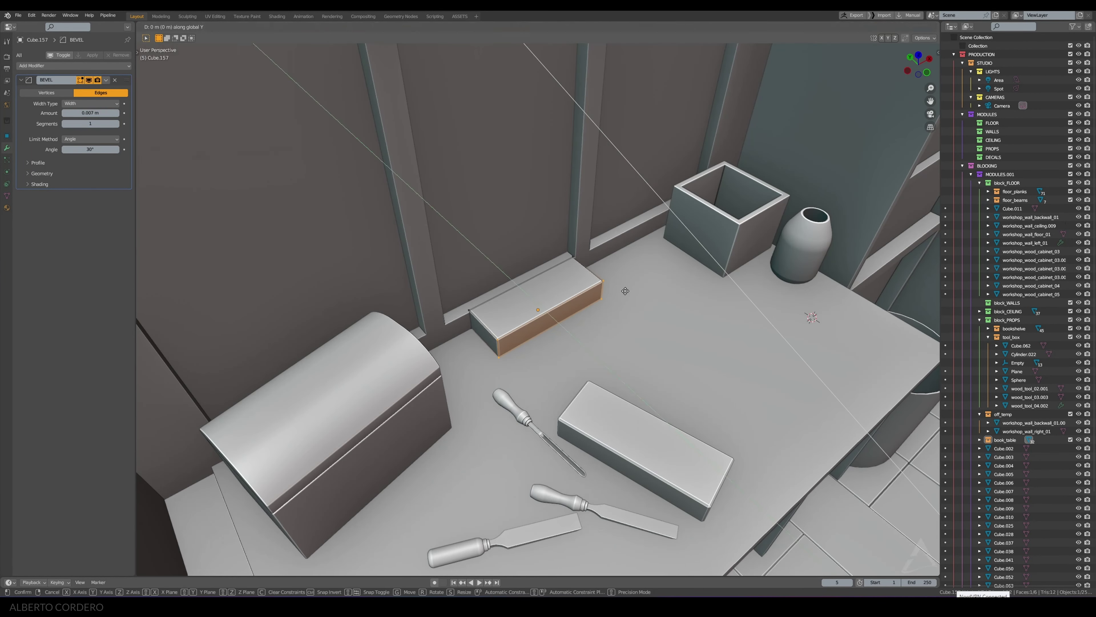
key("y")
left_click(673, 322)
Step: Stretch a side face along X to widen the block
middle_click_drag(672, 322, 588, 319)
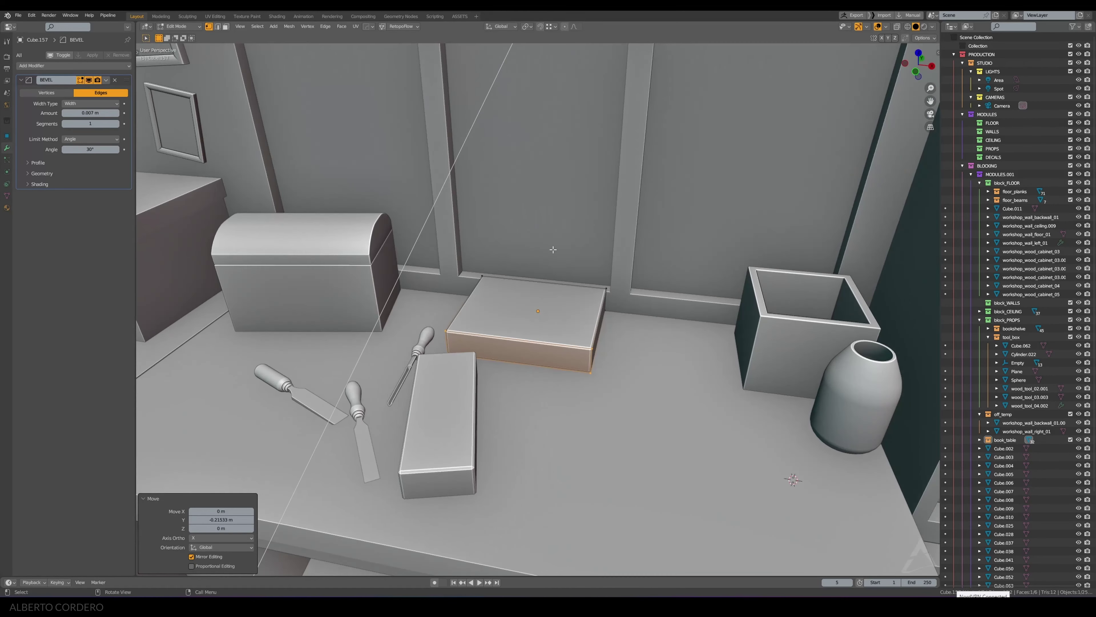
key("g")
key("x")
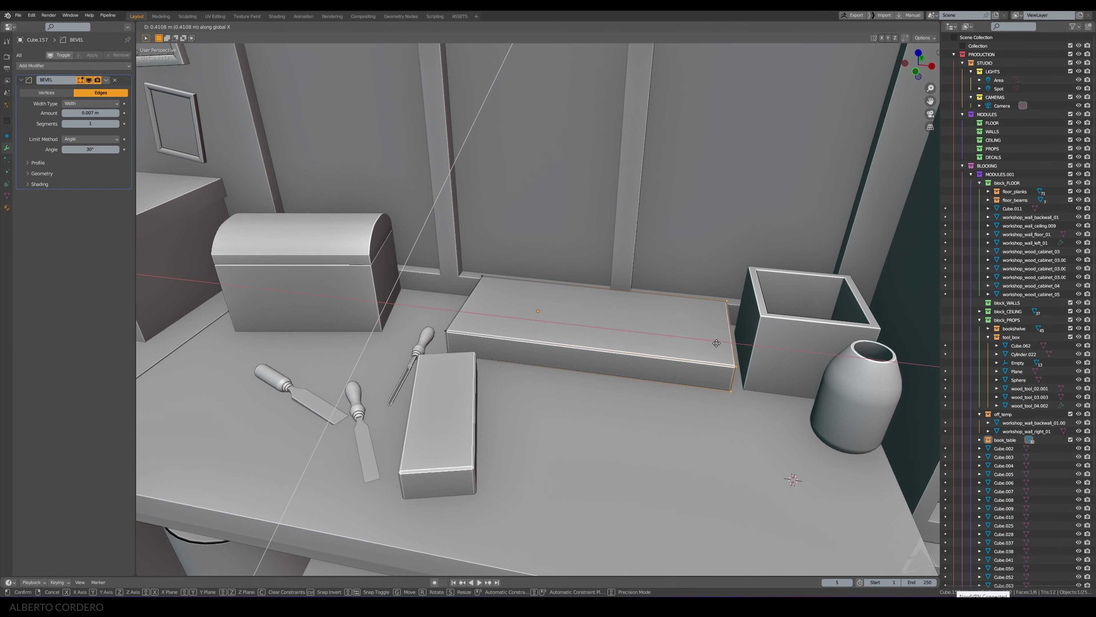
left_click(721, 342)
Step: Raise the block's top face 0.72 m along Z into a tall box
left_click(616, 325)
middle_click_drag(616, 325, 609, 303)
key("g")
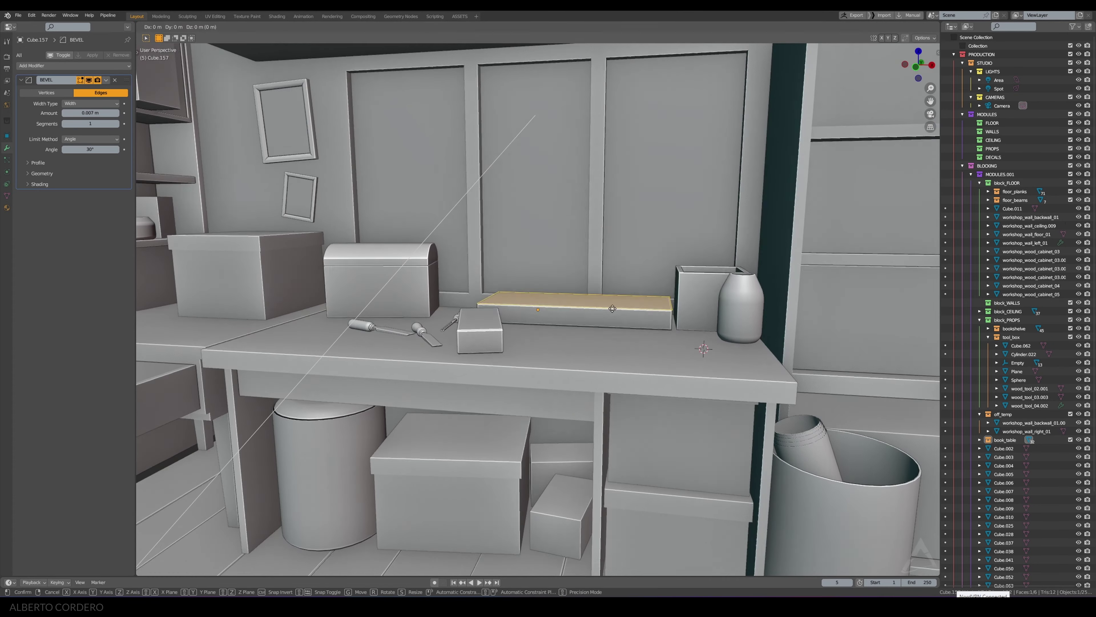
key("z")
left_click(609, 156)
mouse_move(609, 155)
middle_mouse_down()
mouse_move(566, 253)
mouse_move(612, 266)
middle_mouse_up()
Step: Inset the tall box's front face and push it inward to hollow out the box
scroll(566, 254, "up", 2)
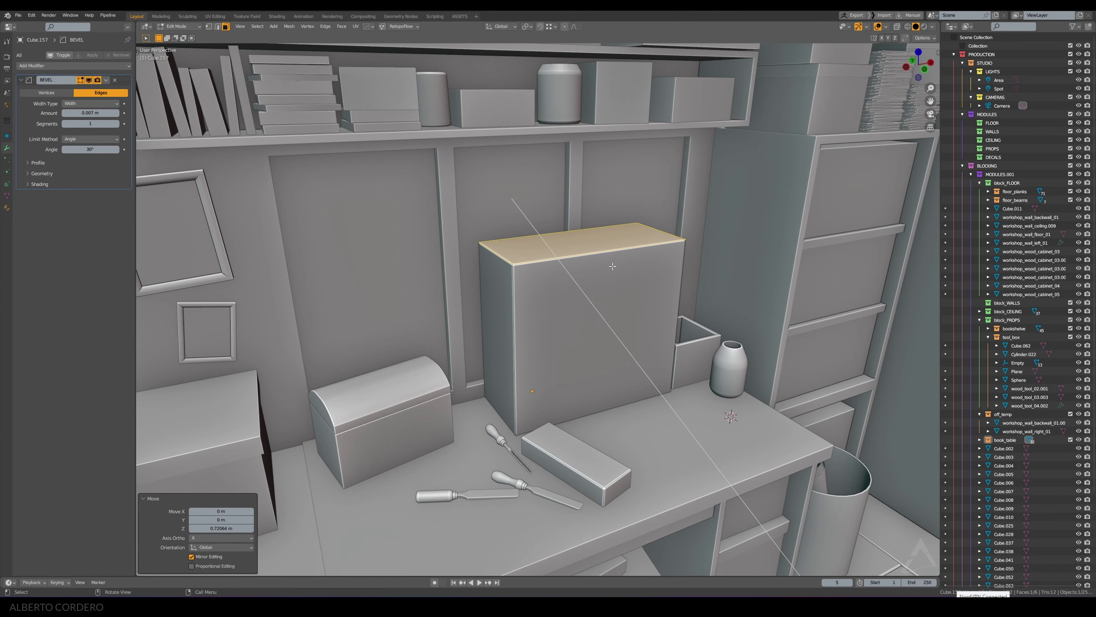
middle_click_drag(621, 262, 508, 303)
left_click(566, 281)
scroll(565, 281, "up", 3)
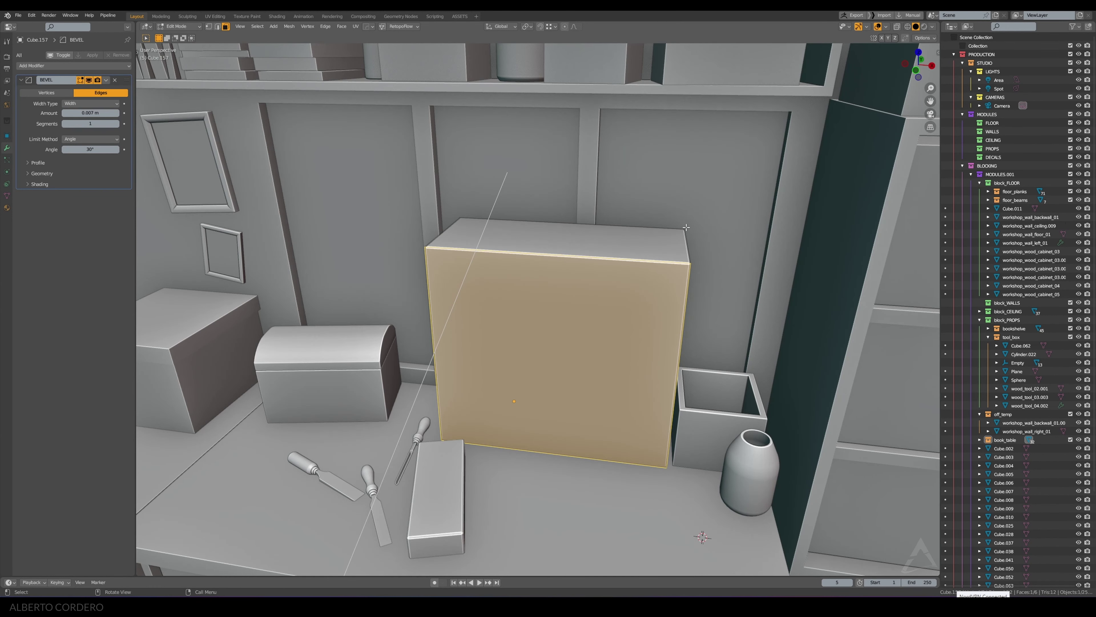
scroll(686, 227, "up", 2)
key("i")
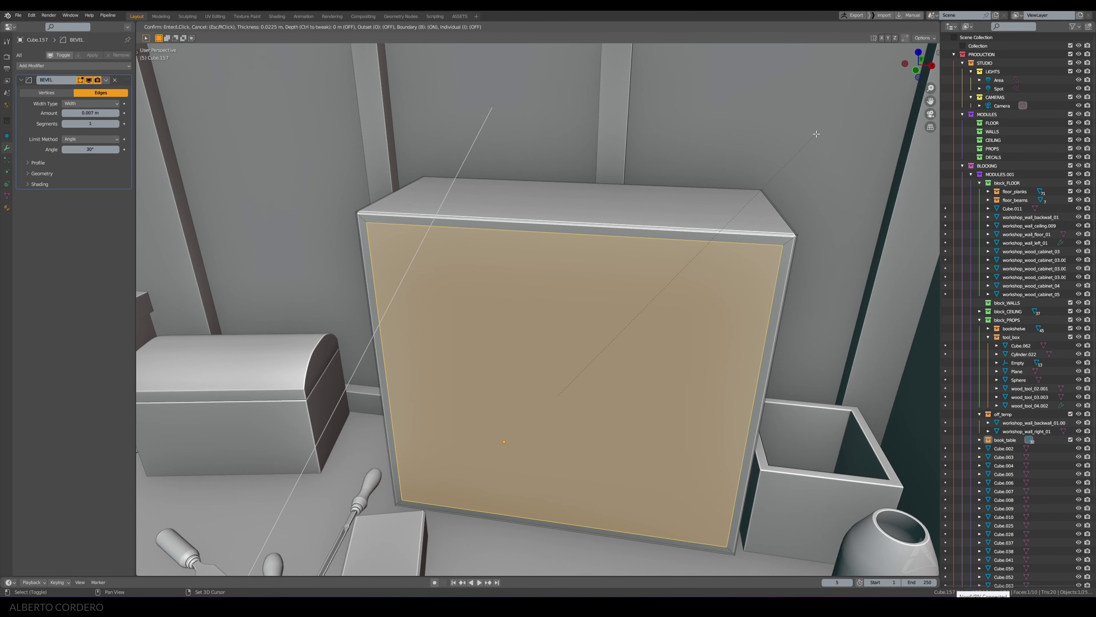
left_click(826, 129)
key("e")
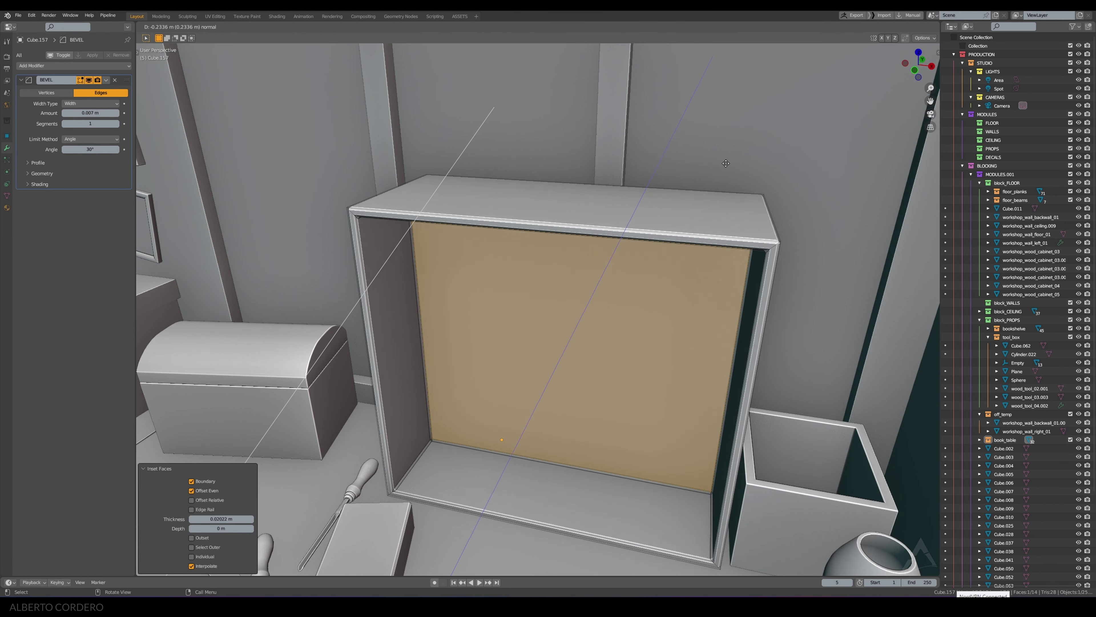
left_click(743, 145)
Step: Thicken the hollow box's inner side walls
key("alt+z")
mouse_move(563, 170)
middle_mouse_down()
mouse_move(570, 161)
mouse_move(569, 234)
mouse_move(752, 175)
middle_mouse_up()
key("alt+z")
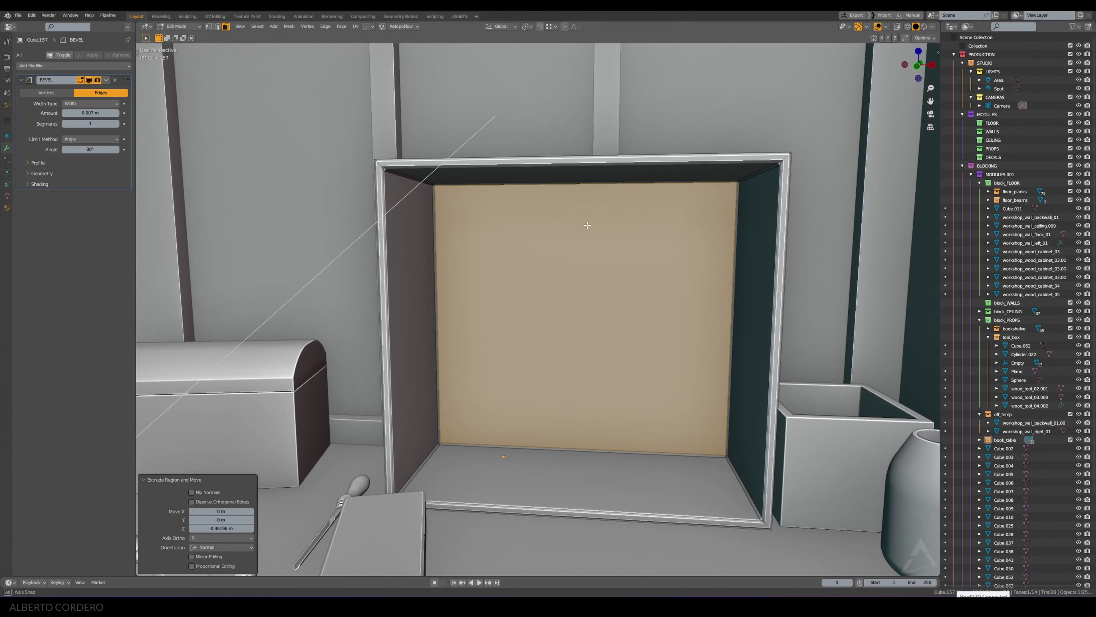
left_click(752, 175, "alt")
key("alt+s")
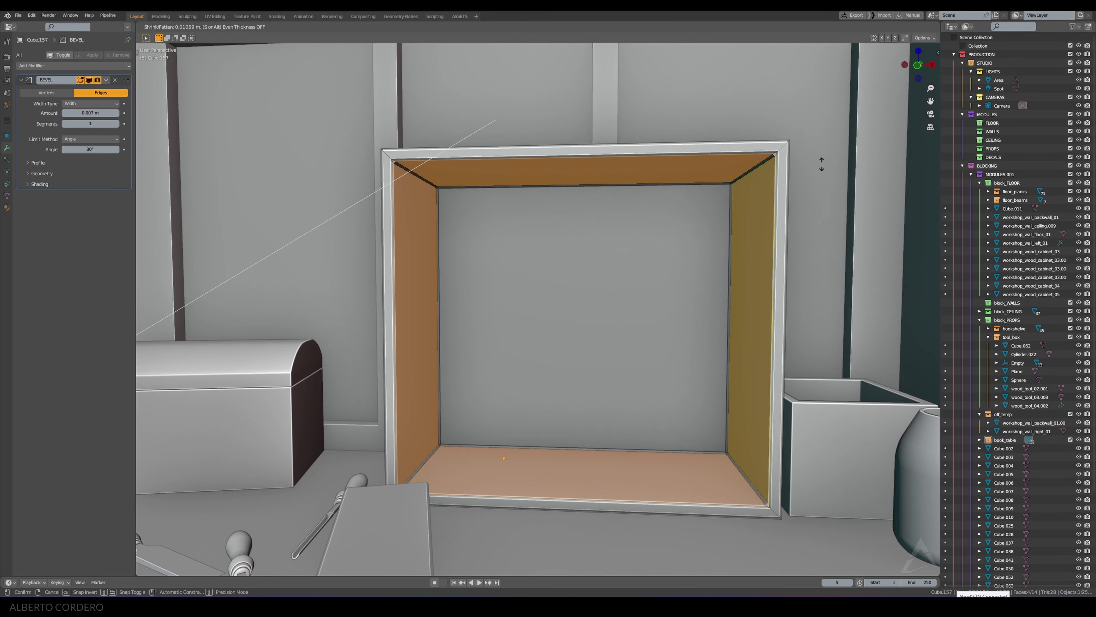
left_click(550, 195)
Step: In Object Mode, smooth-shade the cabinet and give it a 0.005 m bevel
key("Tab")
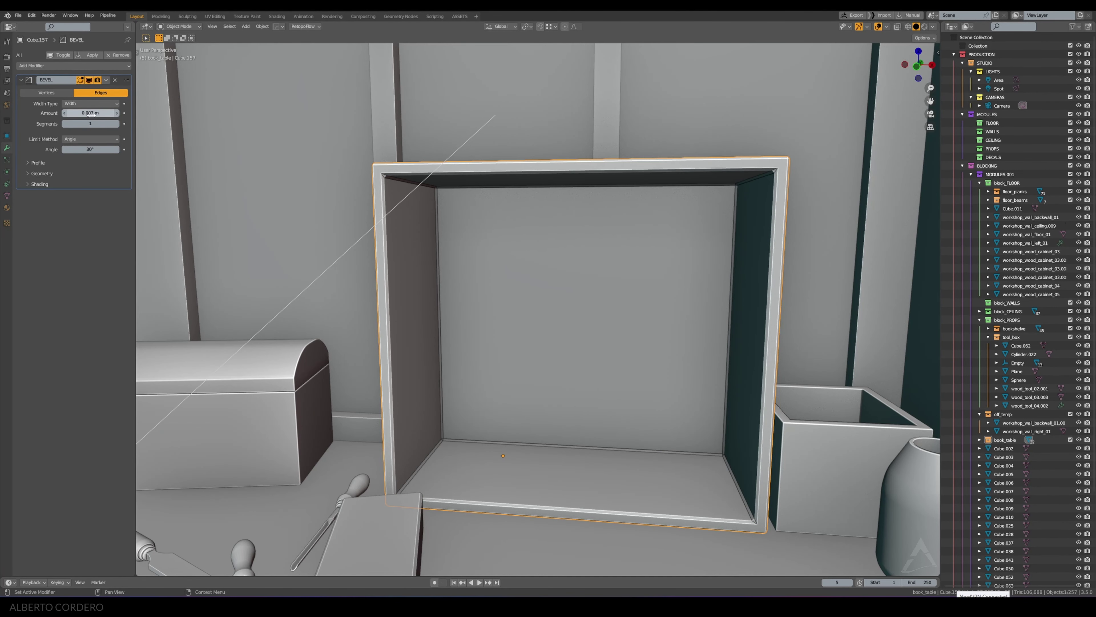
right_click(494, 142)
left_click(494, 142)
middle_click_drag(495, 147, 518, 129)
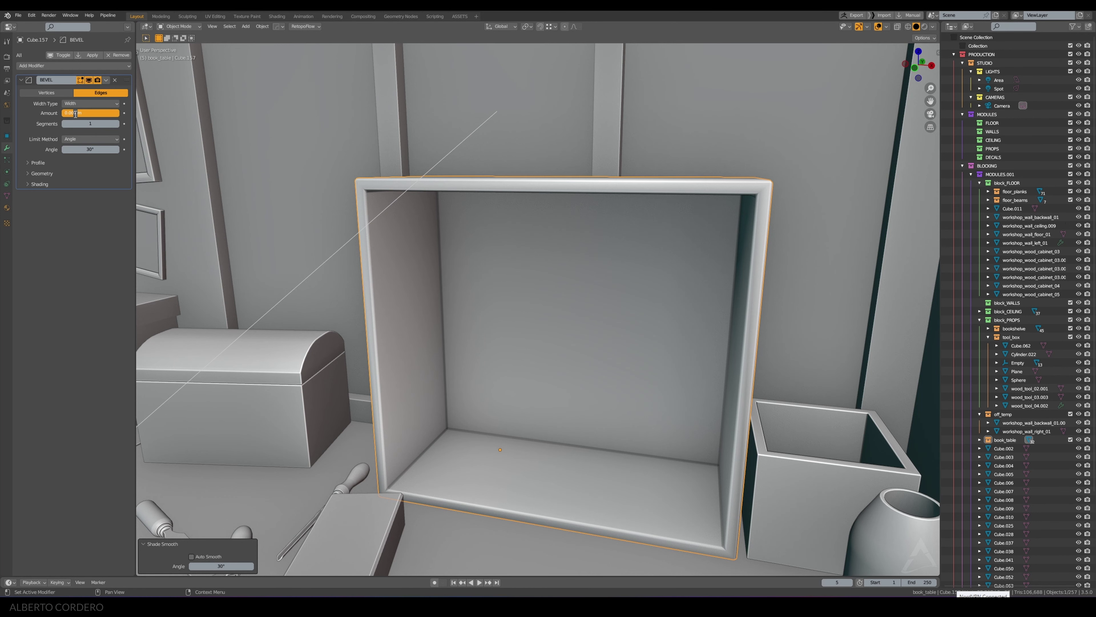
key("Return")
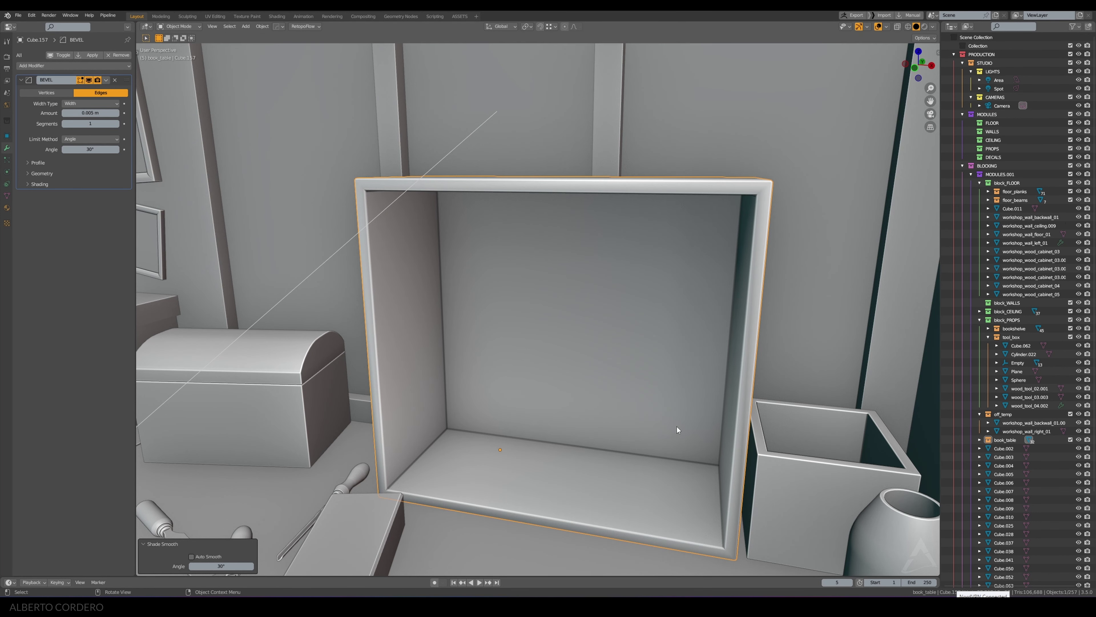
scroll(677, 429, "down", 3)
Step: Duplicate the cabinet's inner floor face and move the copy up along Z
key("Tab")
left_click(510, 415)
key("shift+d")
key("z")
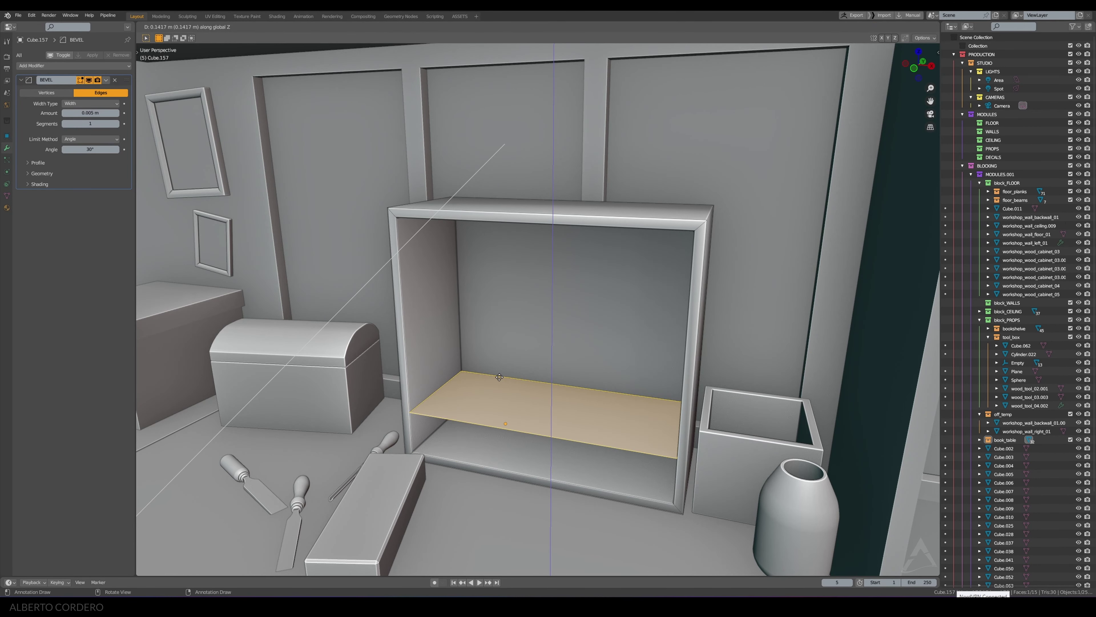
Step: Stack three shelf copies of the floor face and extrude them into boards about 0.037 m thick
left_click(491, 354)
key("shift+r")
key("shift+r")
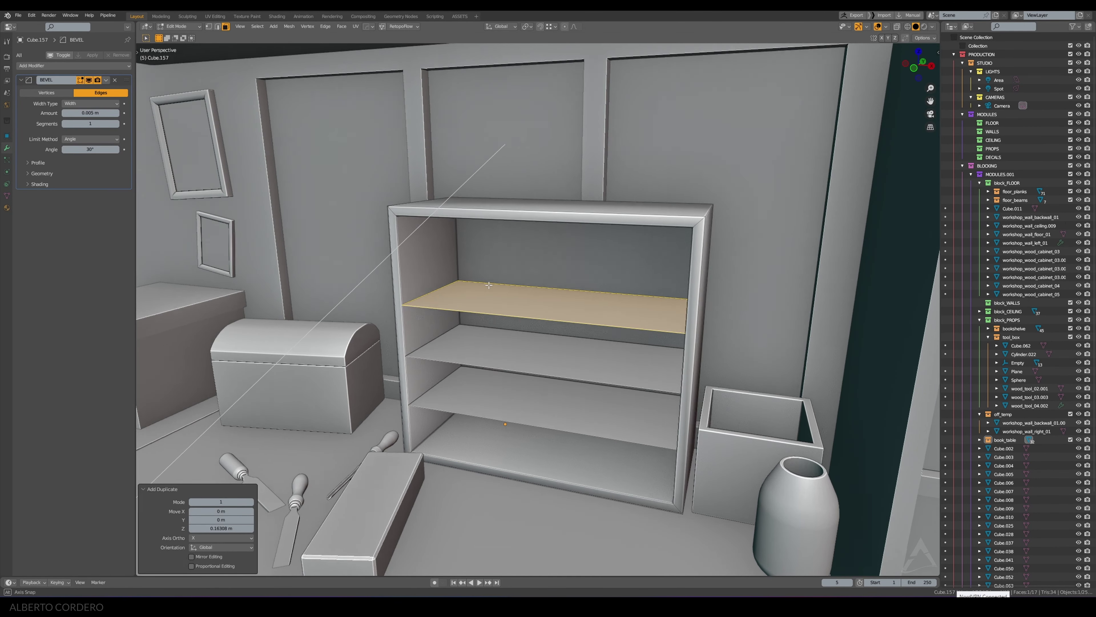
middle_click_drag(489, 285, 493, 280)
left_click(488, 341, "shift")
left_click(503, 389, "shift")
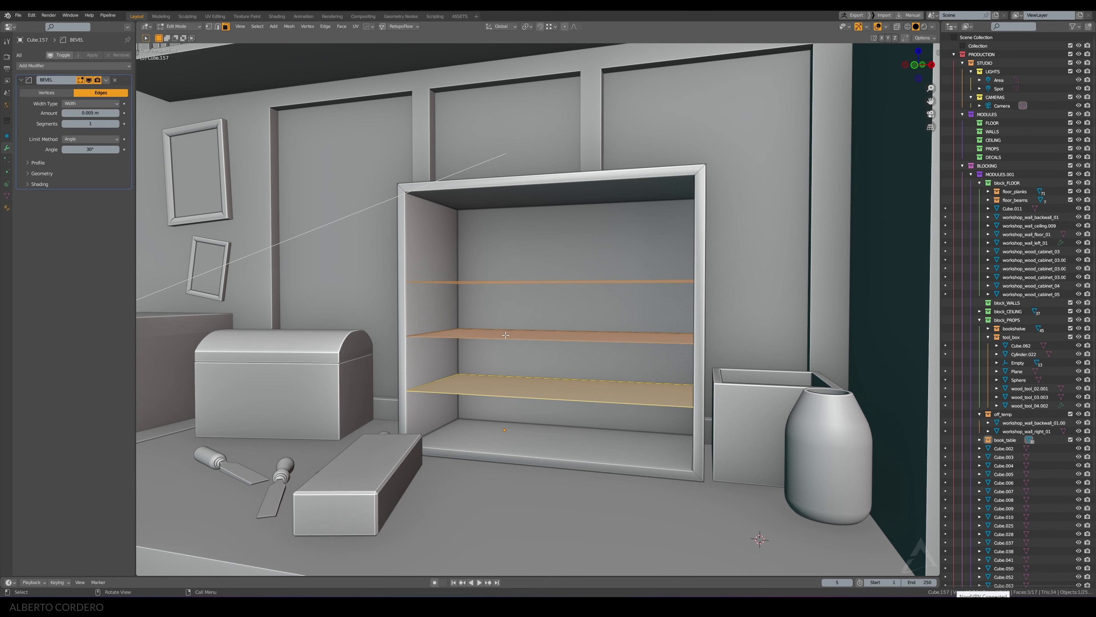
key("e")
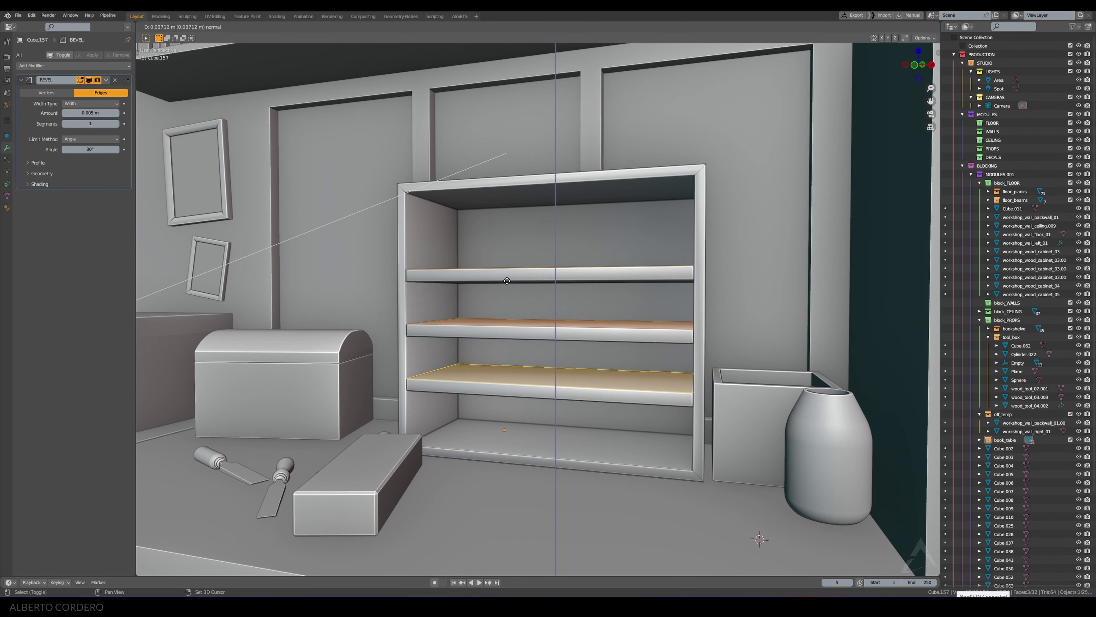
left_click(507, 281)
Step: Lower the three shelf boards slightly along Z to their final height
middle_click_drag(507, 281, 517, 271)
key("g")
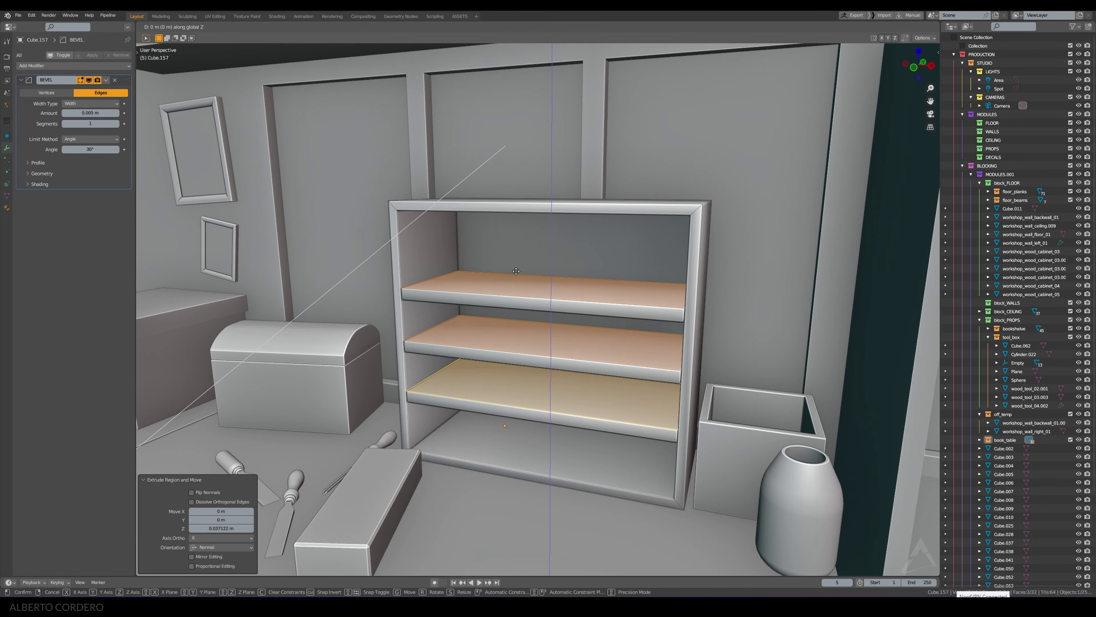
key("z")
left_click(514, 296)
key("ctrl+l")
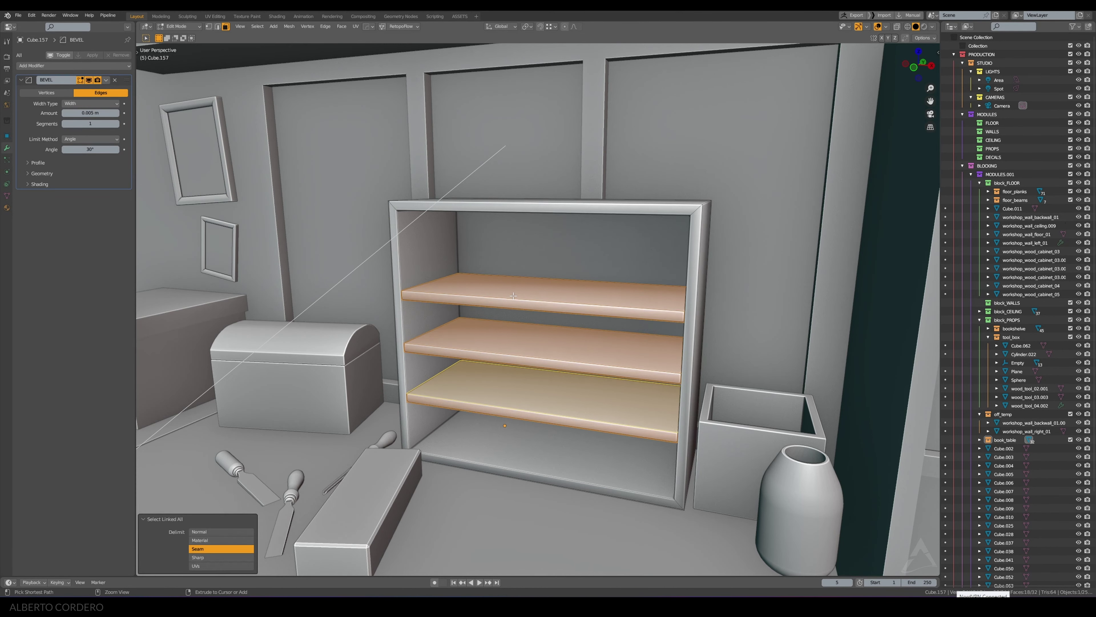
key("z")
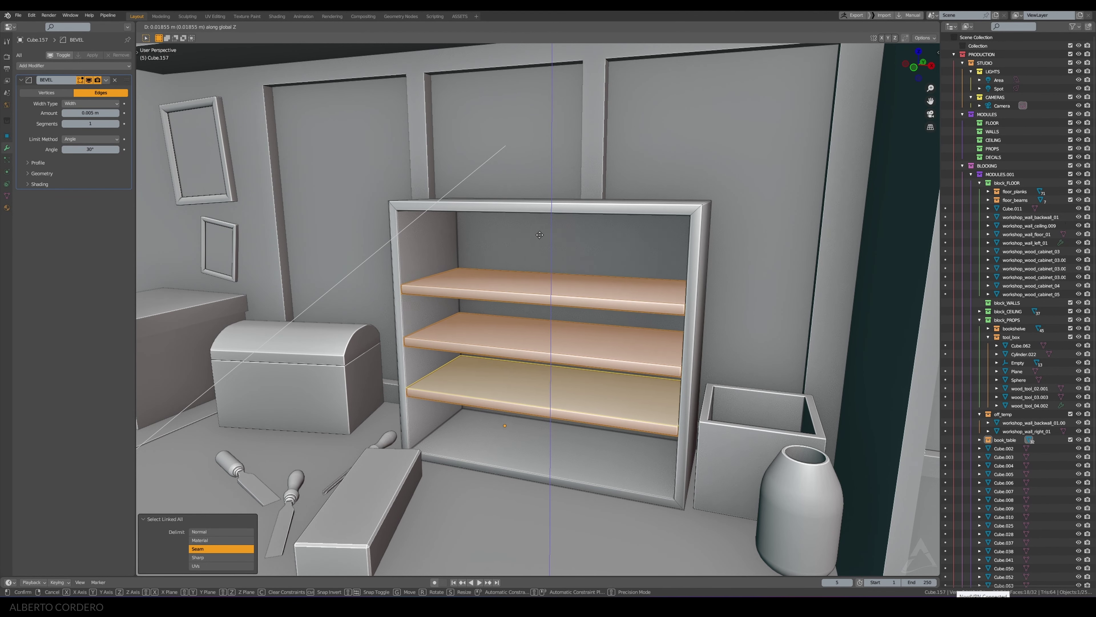
left_click(514, 287)
Step: Select the whole top shelf board and duplicate it
middle_click_drag(513, 287, 547, 260)
left_click(532, 286)
key("ctrl+l")
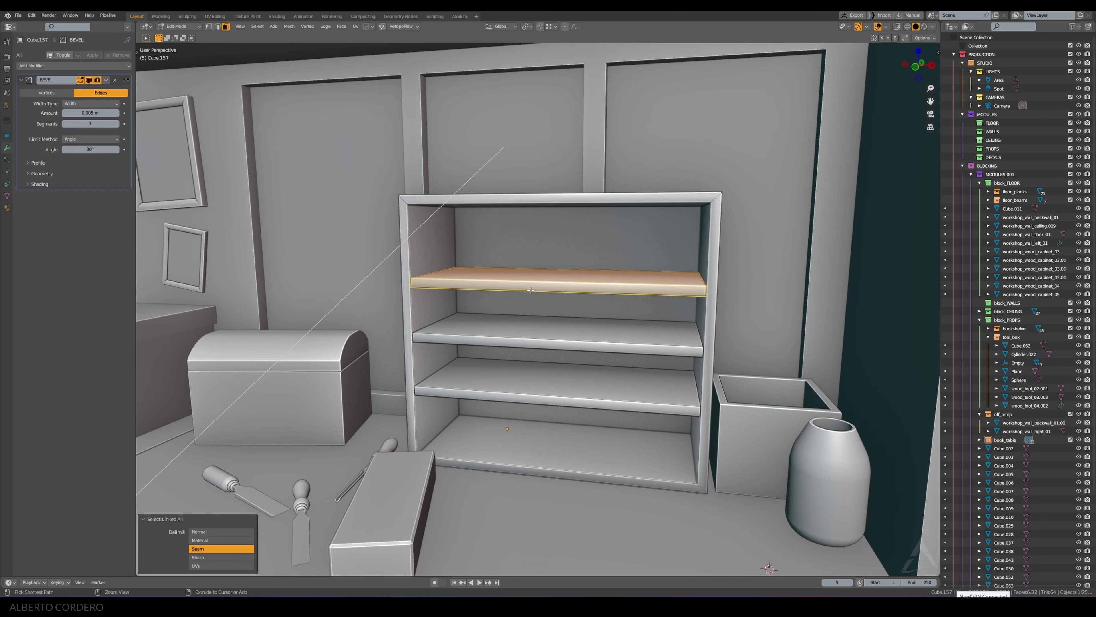
key("shift+d")
Step: Rotate the duplicated board 90° about Y into an upright divider and lower it into the cabinet
type("ry")
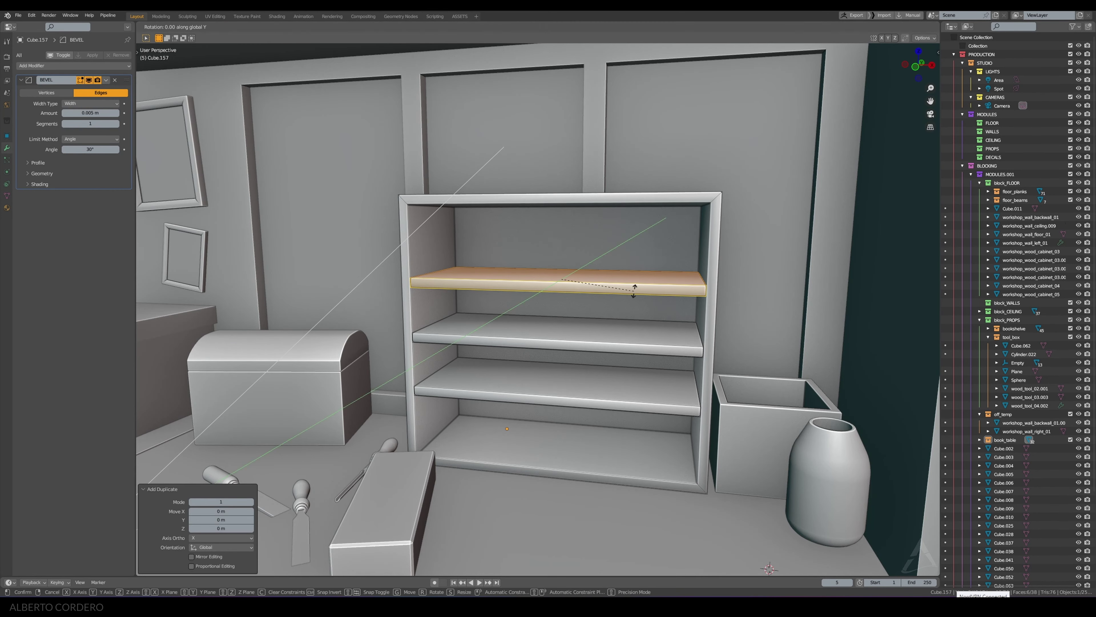
type("90")
key("Return")
middle_click_drag(545, 314, 547, 281)
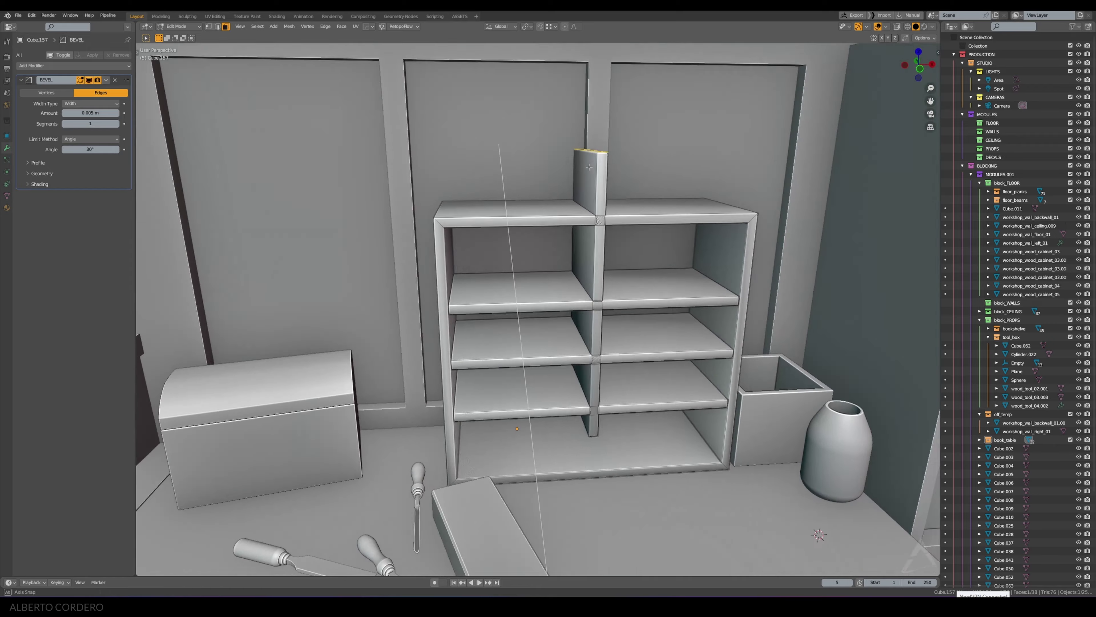
mouse_move(566, 162)
middle_mouse_down()
mouse_move(665, 241)
mouse_move(506, 394)
mouse_move(596, 427)
mouse_move(582, 323)
middle_mouse_up()
key("g")
key("z")
left_click(670, 259)
Step: Rest the divider on the bottom board and set its front-to-back depth along Y
key("g")
key("z")
left_click(617, 431, "ctrl")
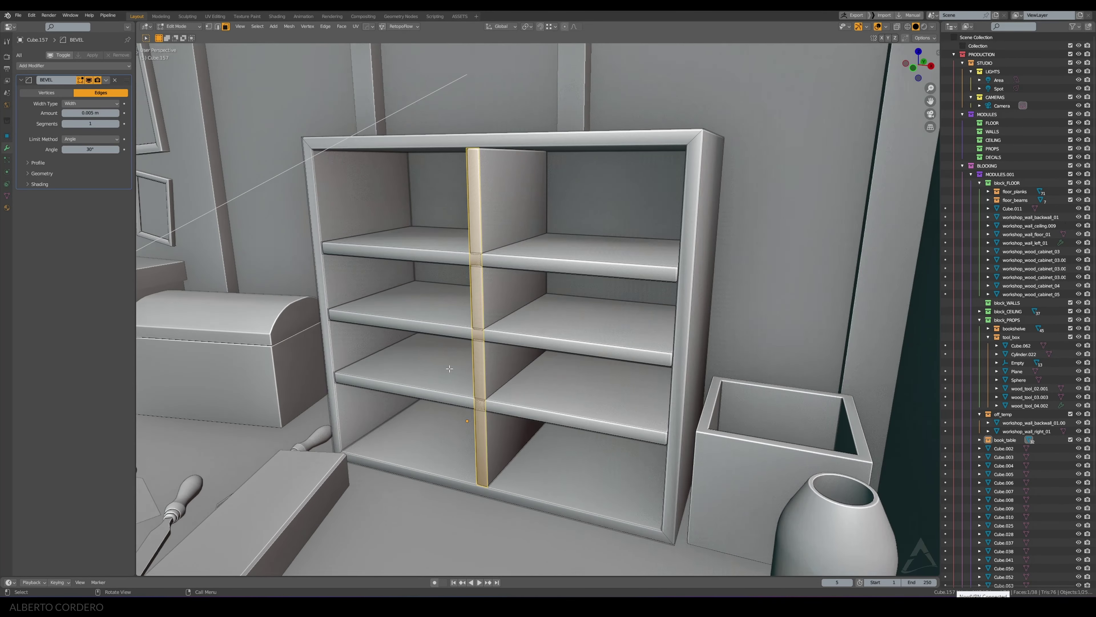
scroll(582, 324, "up", 3)
scroll(582, 324, "up", 3)
key("g")
key("y")
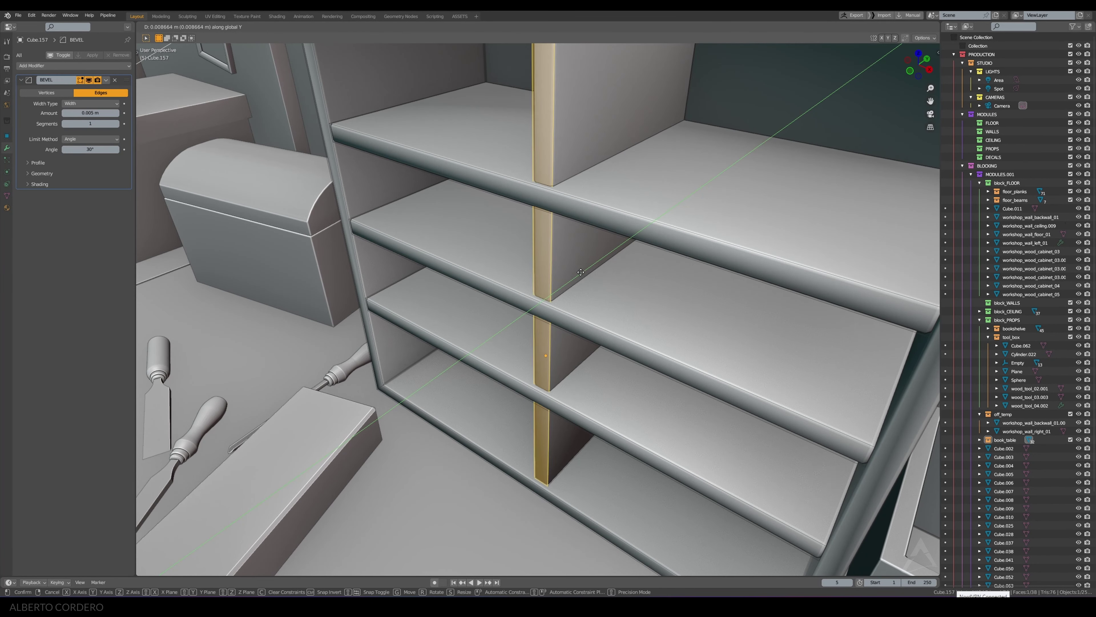
left_click(579, 269)
Step: Raise the divider's top face up to meet the cabinet top
middle_click_drag(578, 270, 587, 237)
scroll(580, 233, "down", 3)
scroll(580, 229, "up", 3)
scroll(557, 181, "up", 2)
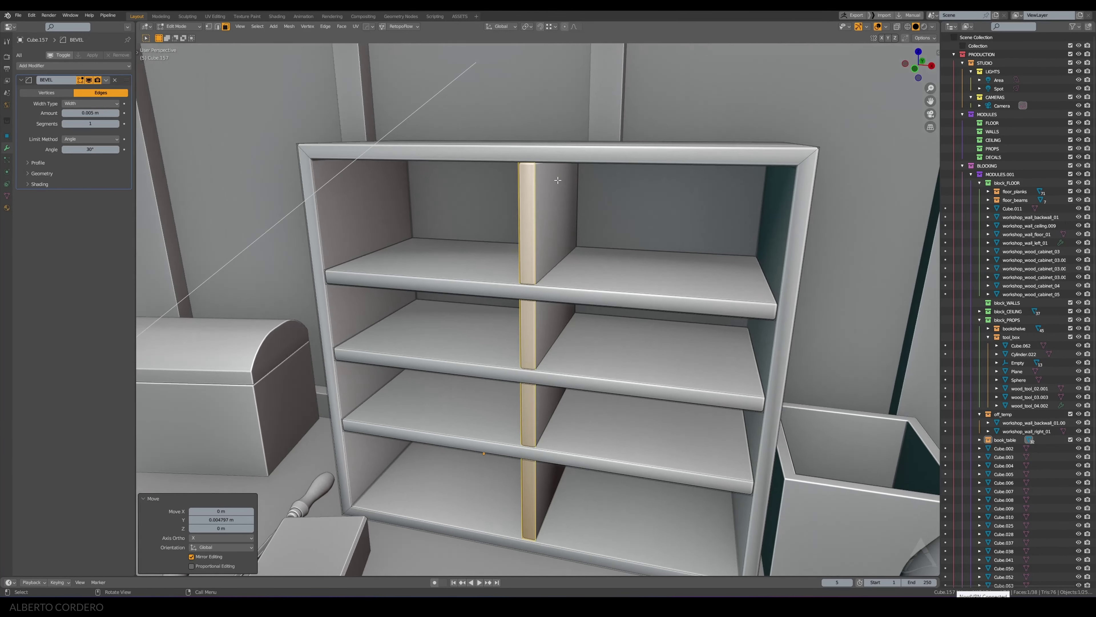
key("alt+z")
left_click(558, 178)
key("alt+z")
middle_click_drag(558, 176, 586, 185)
key("g")
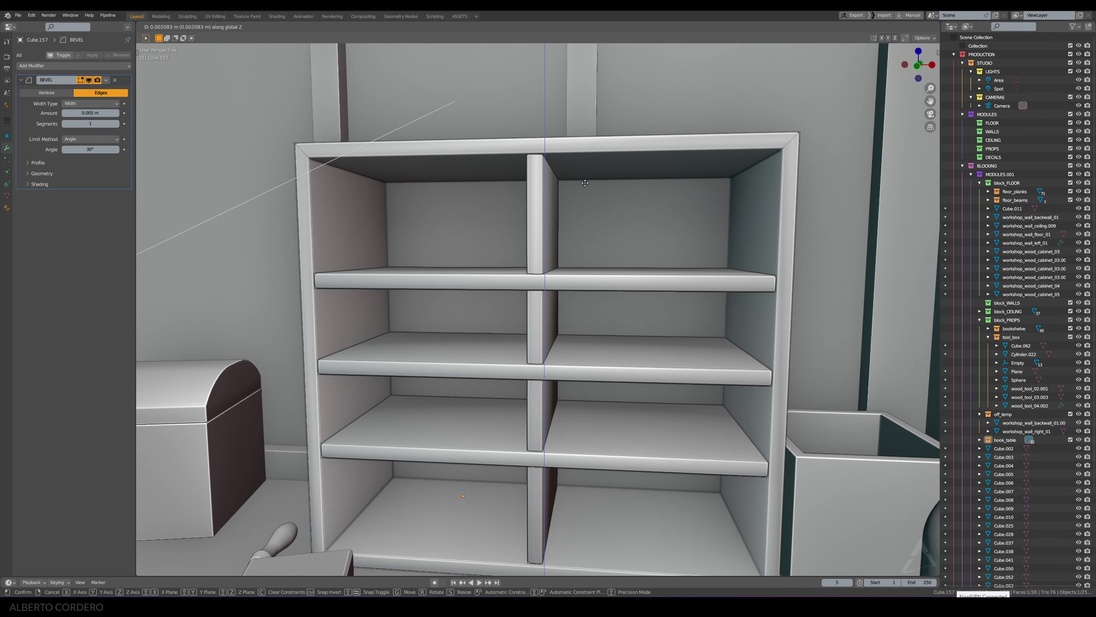
left_click(584, 182)
Step: Return to Object Mode with the shelving cabinet selected
scroll(584, 181, "down", 3)
mouse_move(584, 182)
middle_mouse_down()
mouse_move(519, 317)
mouse_move(546, 318)
middle_mouse_up()
key("Tab")
left_click(546, 317)
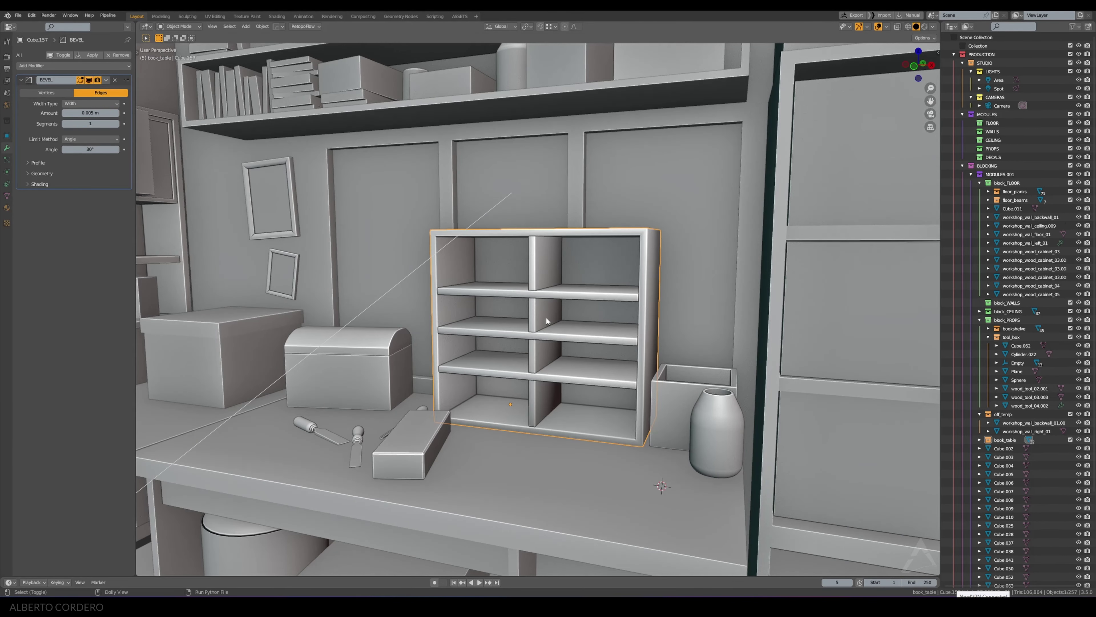
Step: Add a Weighted Normal modifier to the cabinet from the favourite tools menu
key("q")
key("Escape")
right_click(516, 271)
mouse_move(548, 274)
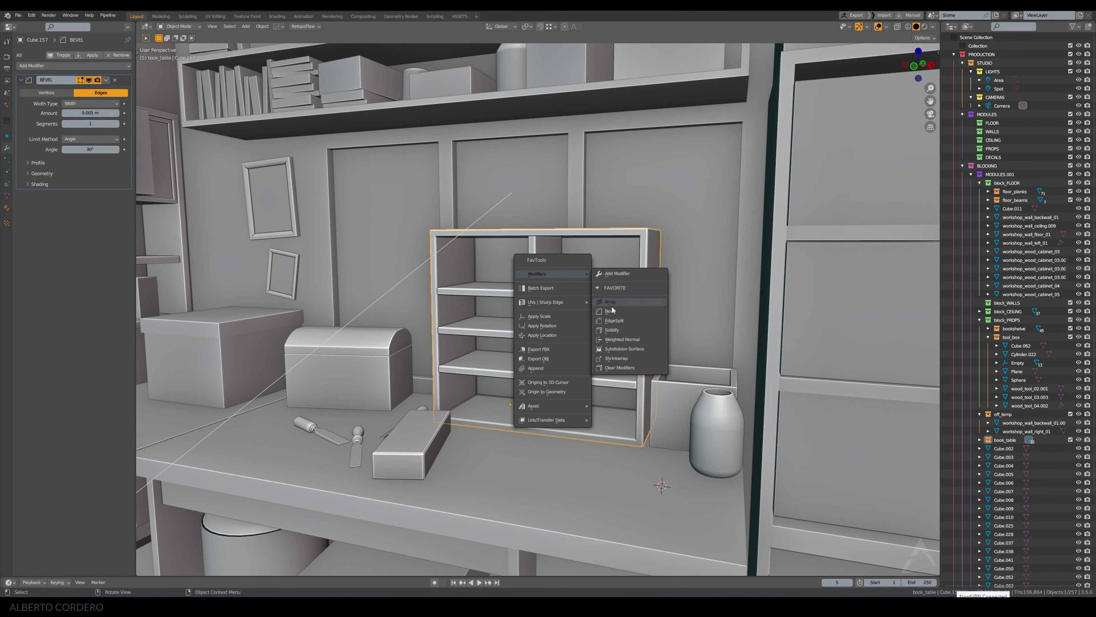
left_click(619, 340)
mouse_move(528, 272)
middle_mouse_down()
mouse_move(567, 277)
mouse_move(509, 342)
mouse_move(500, 316)
mouse_move(542, 318)
mouse_move(560, 300)
mouse_move(547, 311)
mouse_move(501, 272)
middle_mouse_up()
scroll(567, 276, "down", 5)
scroll(545, 308, "up", 5)
scroll(500, 316, "down", 2)
Step: Select the shelf boards, excluding the divider, and raise them slightly along Z
key("Tab")
key("alt+z")
scroll(493, 267, "up", 3)
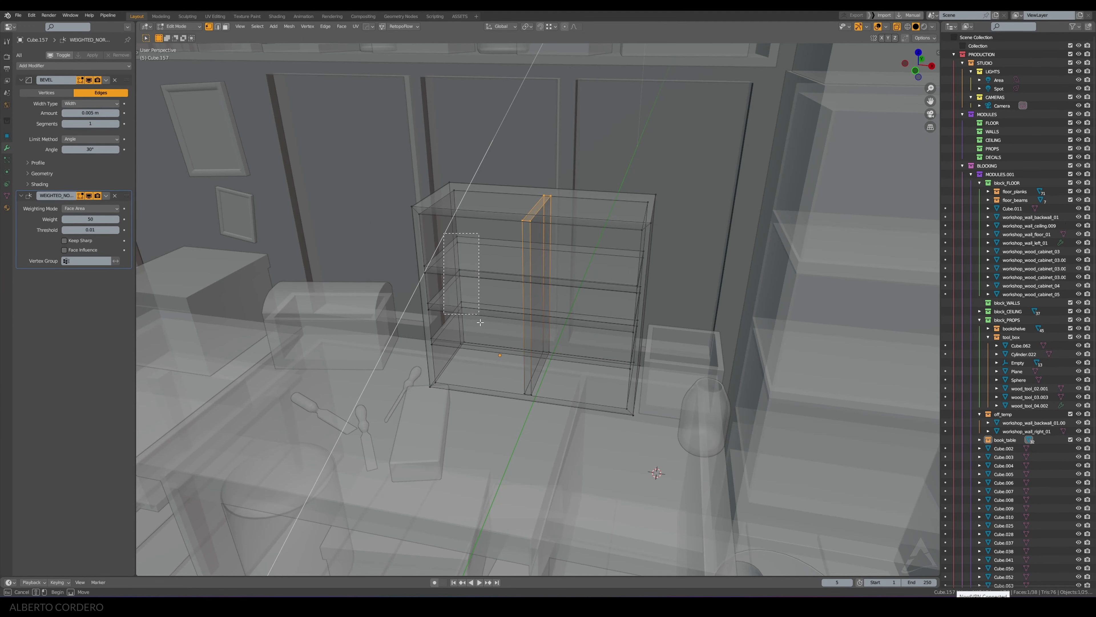
left_click_drag(480, 322, 481, 327)
key("ctrl+l")
key("alt+z")
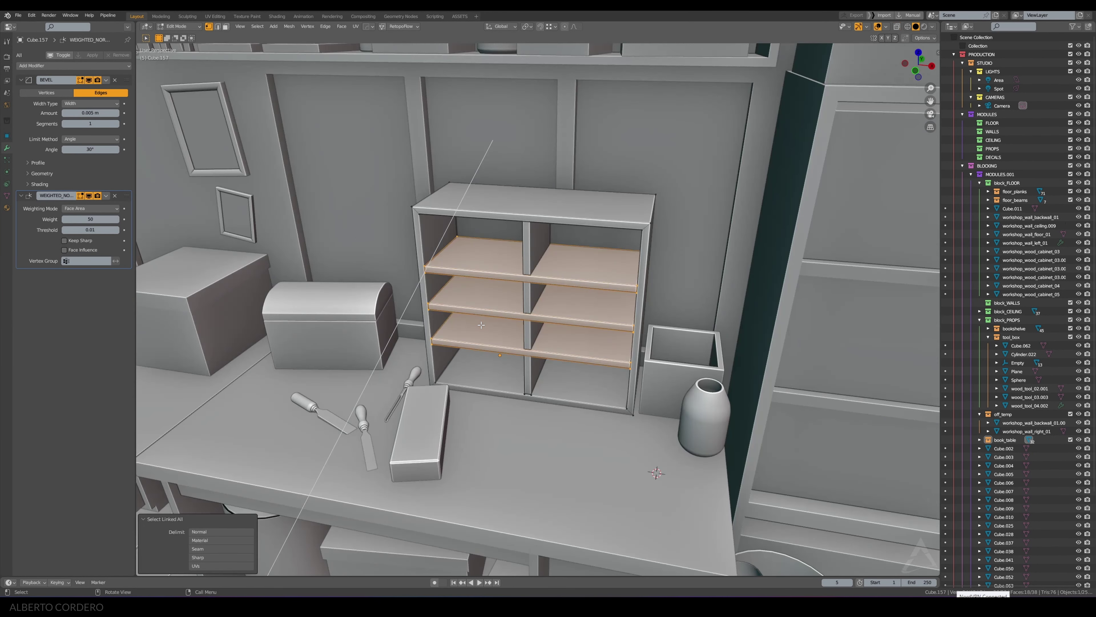
key("KP_1")
key("z")
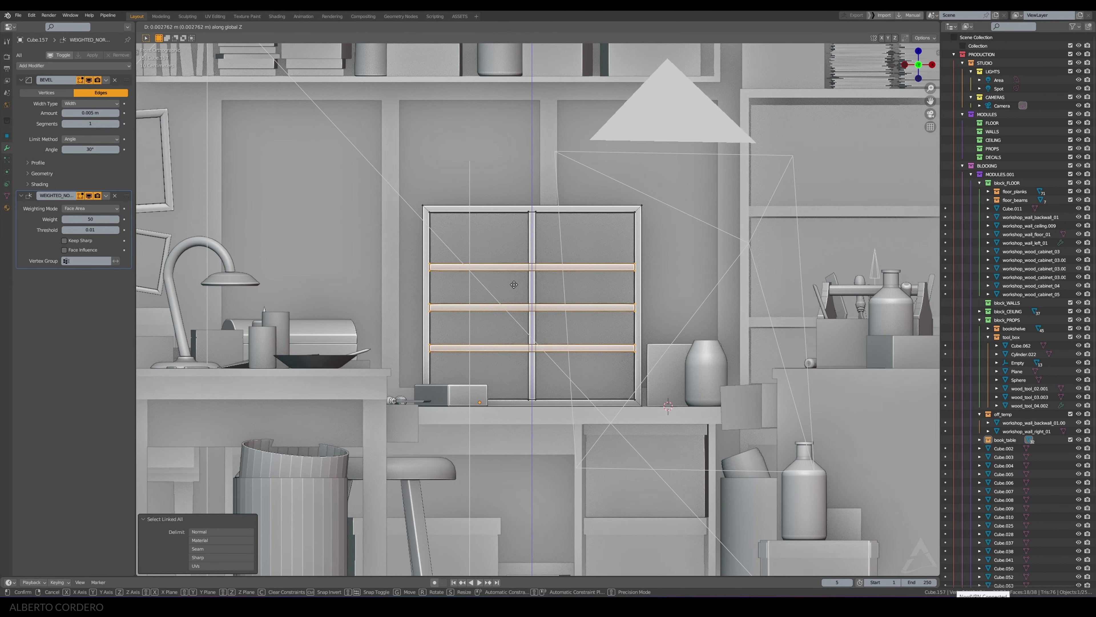
left_click(509, 271)
mouse_move(509, 272)
middle_mouse_down()
mouse_move(551, 288)
mouse_move(561, 277)
middle_mouse_up()
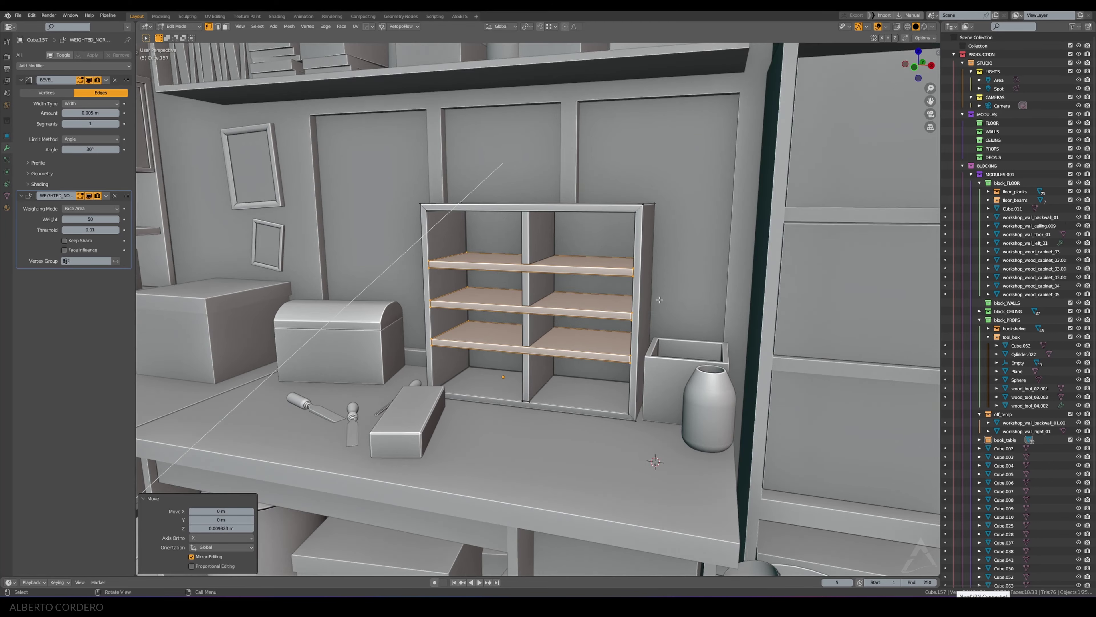
scroll(561, 276, "up", 3)
Step: Start scaling the shelves along X, then cancel the resize
key("s")
key("x")
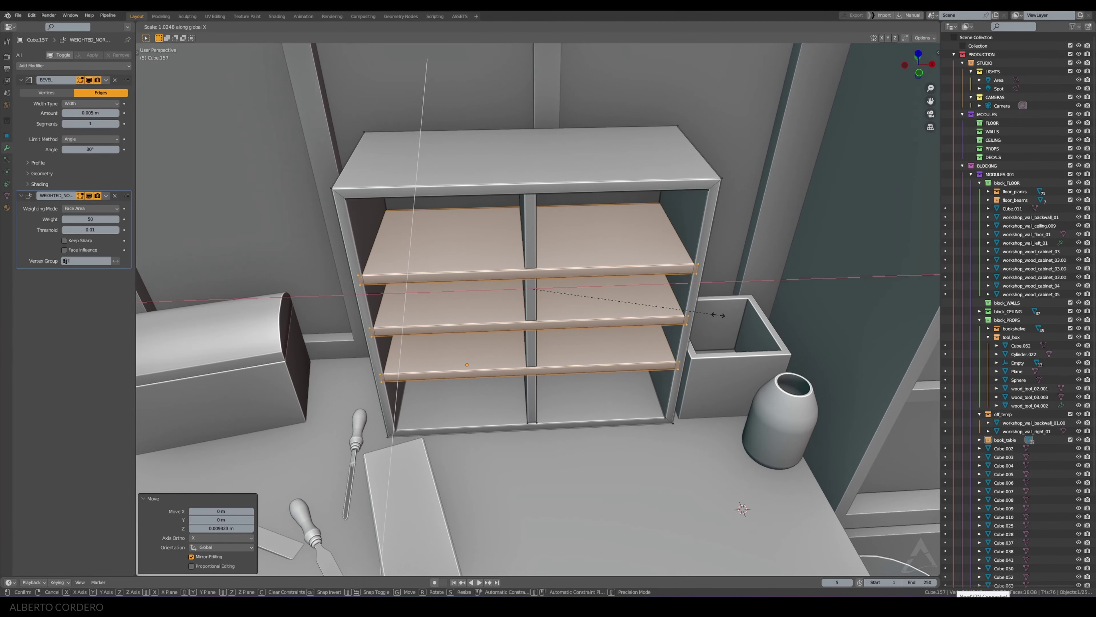
key("Escape")
scroll(561, 276, "down", 5)
scroll(560, 264, "up", 6)
Step: Select the shelves' and divider's front faces and start nudging them along Y
key("alt+z")
mouse_move(560, 265)
middle_mouse_down()
mouse_move(557, 204)
mouse_move(525, 268)
middle_mouse_up()
key("ctrl+KP_Subtract")
key("alt+z")
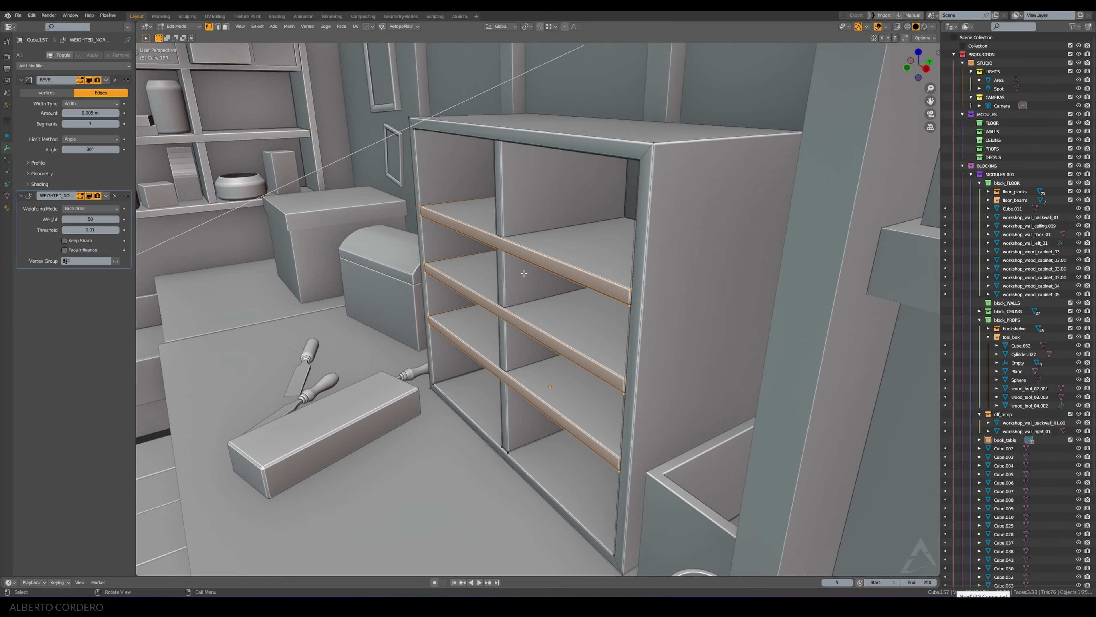
scroll(525, 268, "up", 3)
key("alt+z")
left_click(486, 374, "shift")
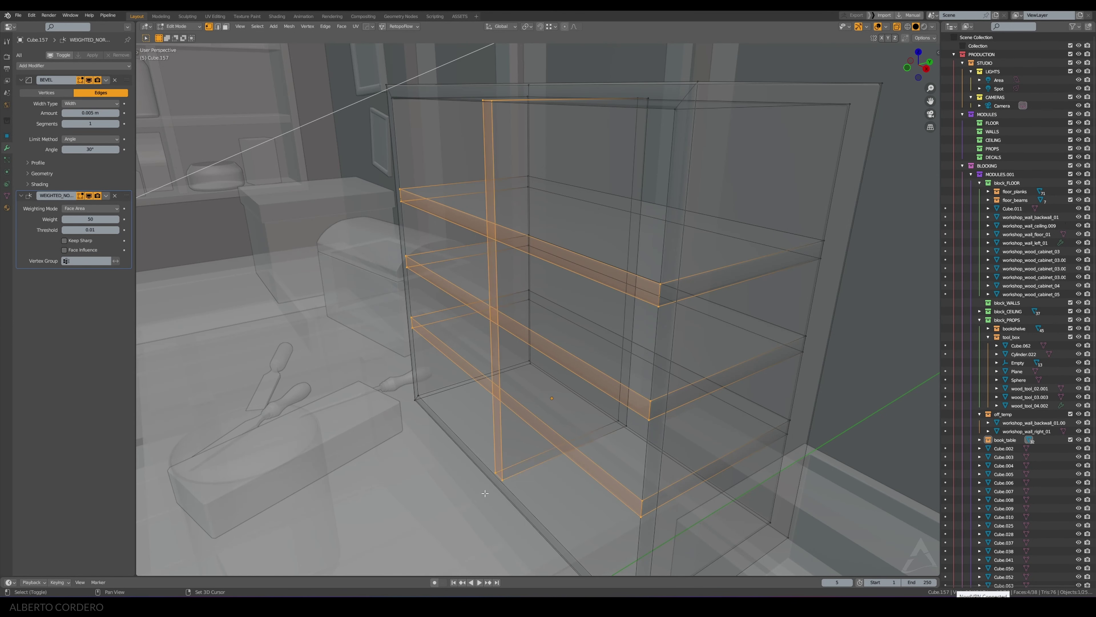
key("alt+z")
key("g")
key("y")
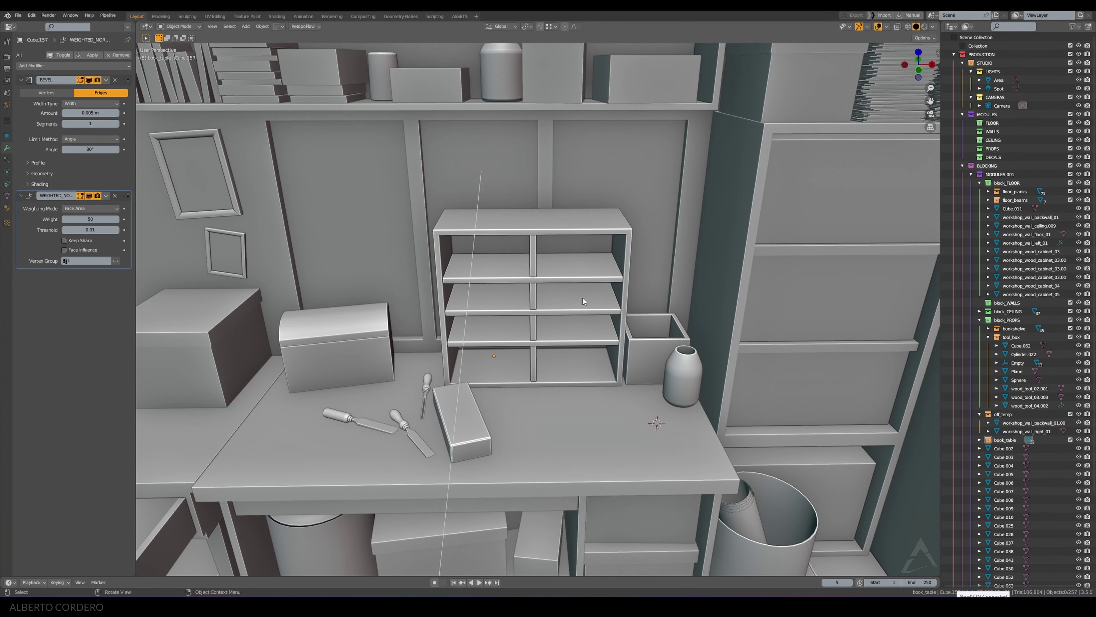
Step: Duplicate the table vase onto the cabinet top and adjust its height
left_click(680, 375)
key("shift+d")
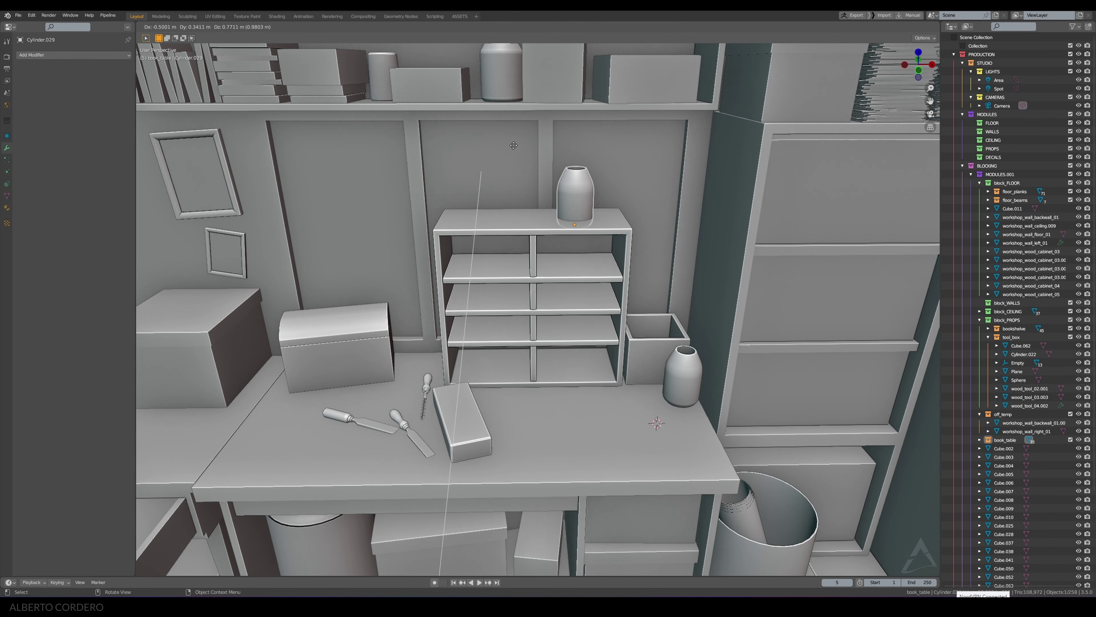
left_click(514, 145)
key("KP_Decimal")
scroll(513, 386, "down", 2)
key("g")
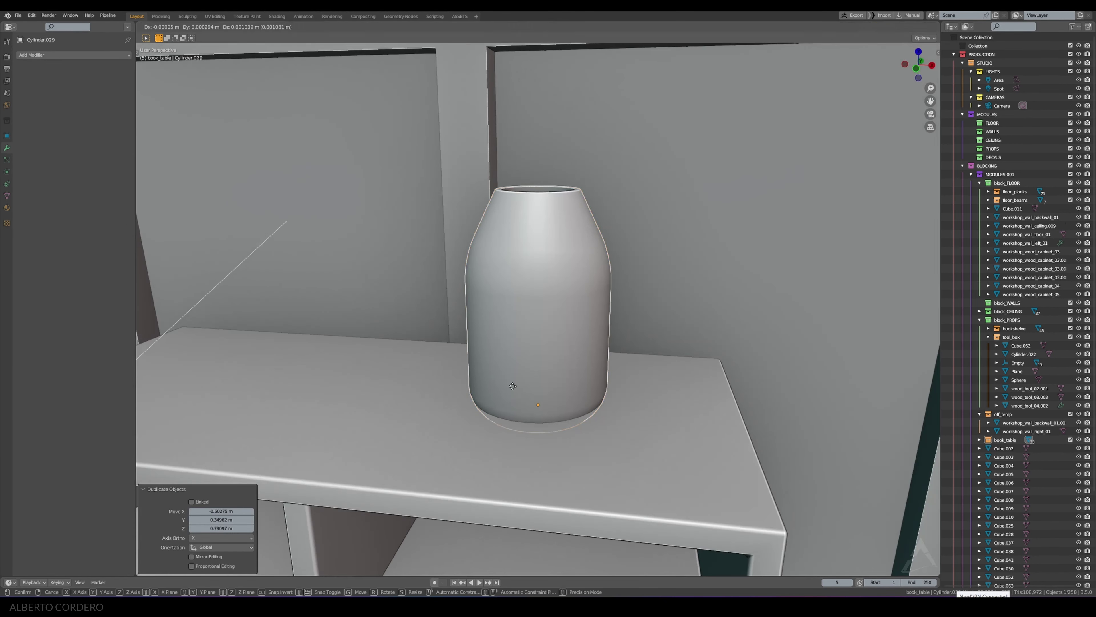
key("z")
left_click(513, 386)
Step: Seat the vase copy on the cabinet top and slide it to the left side
mouse_move(513, 386)
middle_mouse_down()
mouse_move(536, 348)
mouse_move(487, 344)
middle_mouse_up()
key("g")
key("z")
left_click(537, 338)
scroll(536, 330, "down", 3)
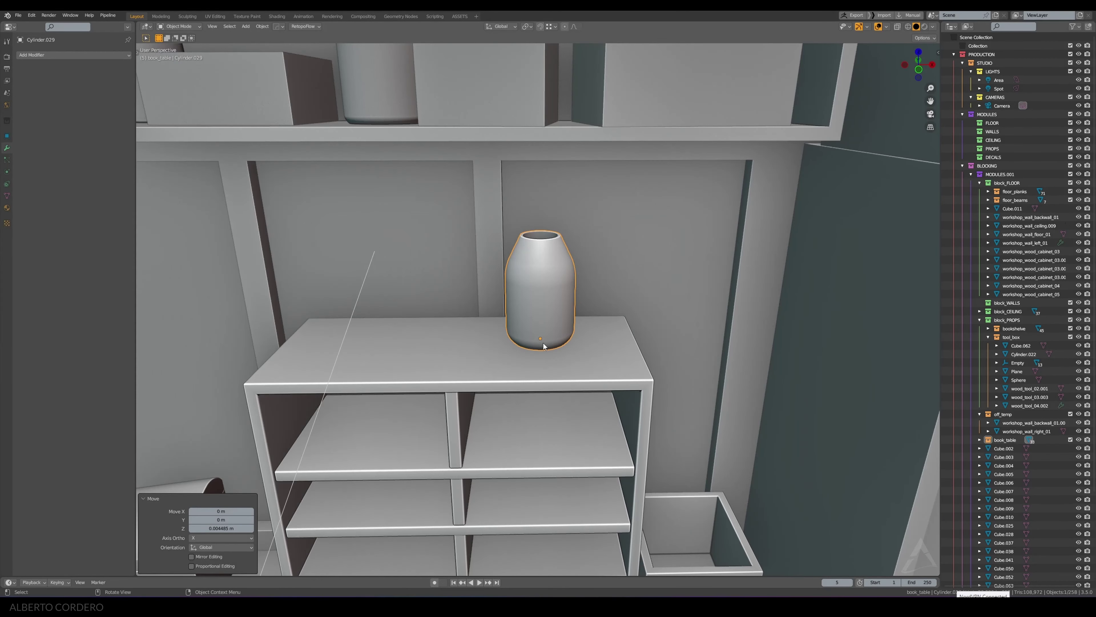
key("g")
key("shift+z")
left_click(281, 341)
scroll(458, 311, "up", 2)
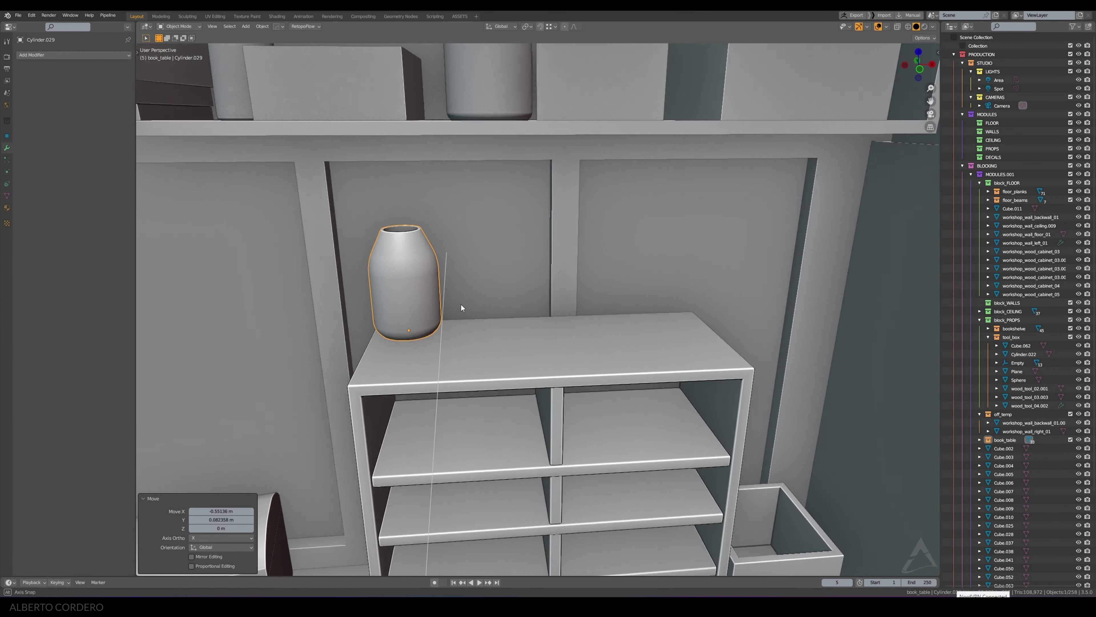
scroll(450, 259, "up", 1)
Step: Shorten the vase copy by lowering its upper vertices in Edit Mode
key("Tab")
key("alt+z")
left_click_drag(345, 197, 471, 272)
key("alt+z")
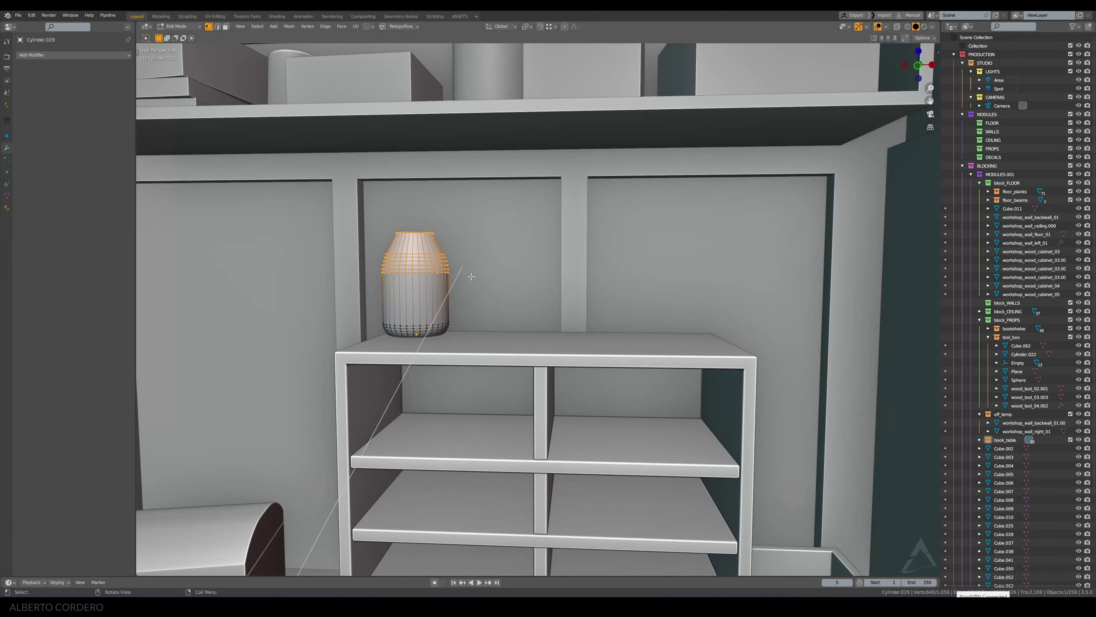
key("g")
key("z")
left_click(469, 310)
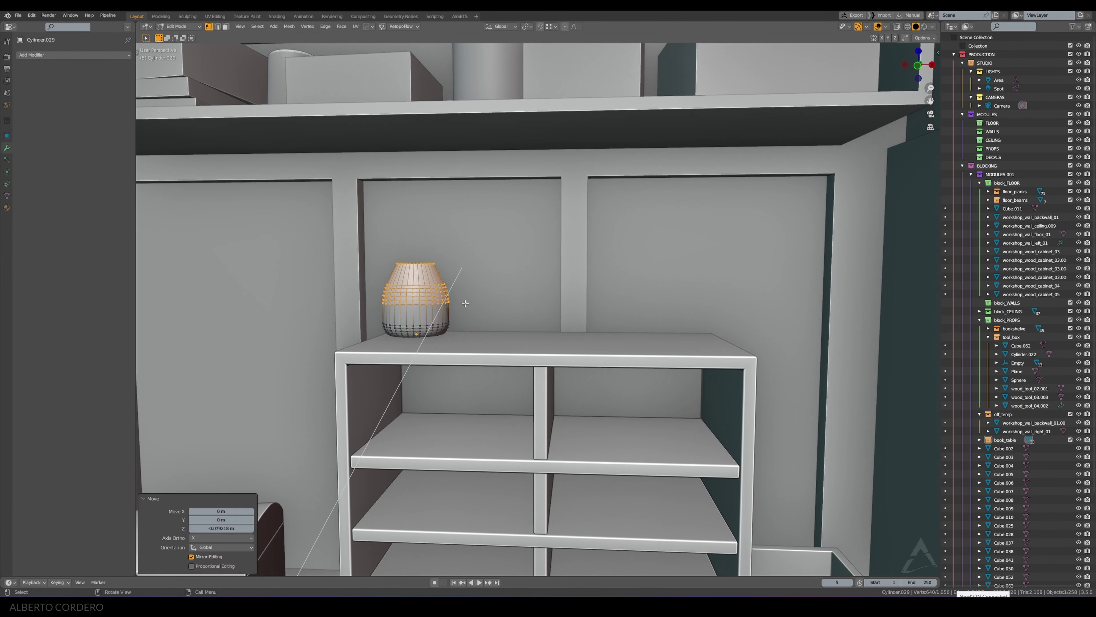
key("Tab")
Step: Duplicate the small table box onto the shelf unit, clear its rotation, and turn it 90° about Z
scroll(452, 298, "down", 4)
scroll(452, 298, "down", 3)
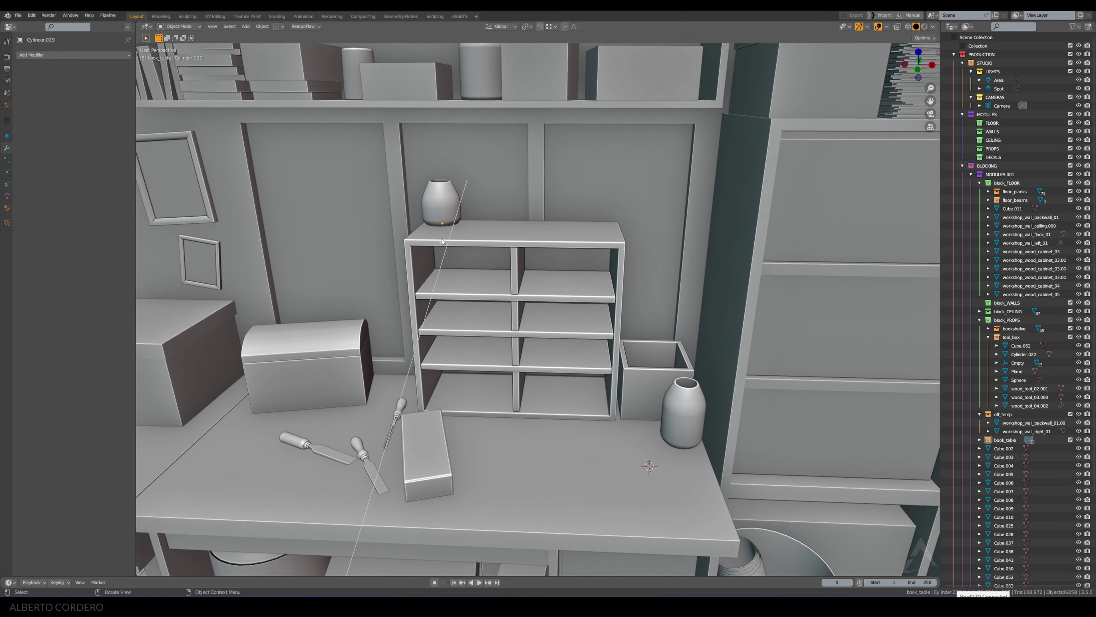
left_click(432, 436)
key("shift+d")
left_click(528, 215)
key("KP_Decimal")
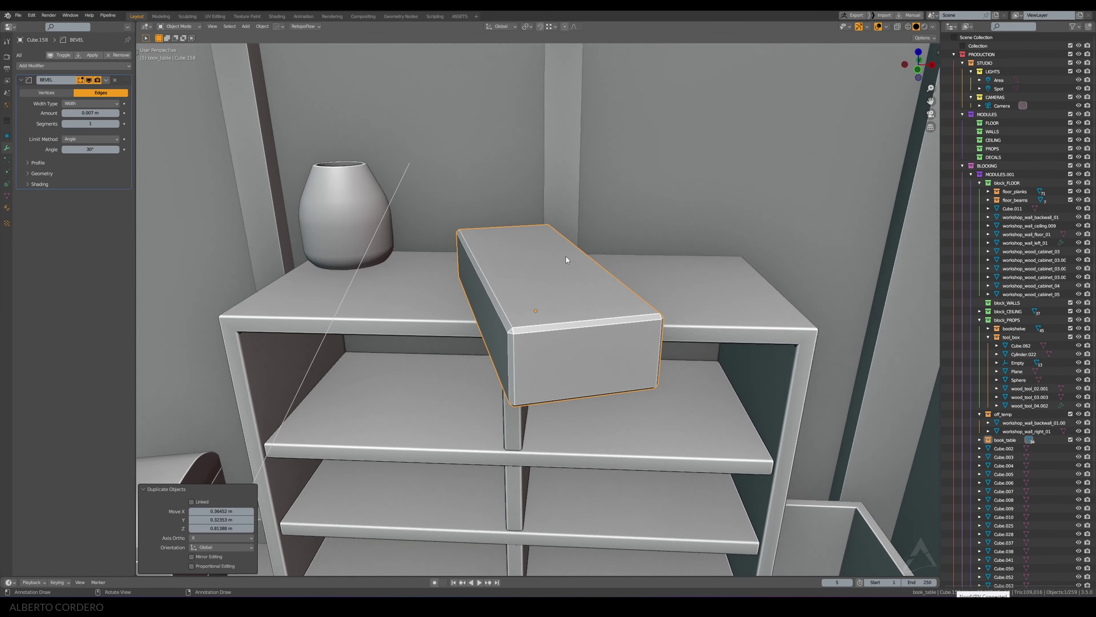
scroll(566, 256, "down", 2)
key("alt+r")
type("rz90")
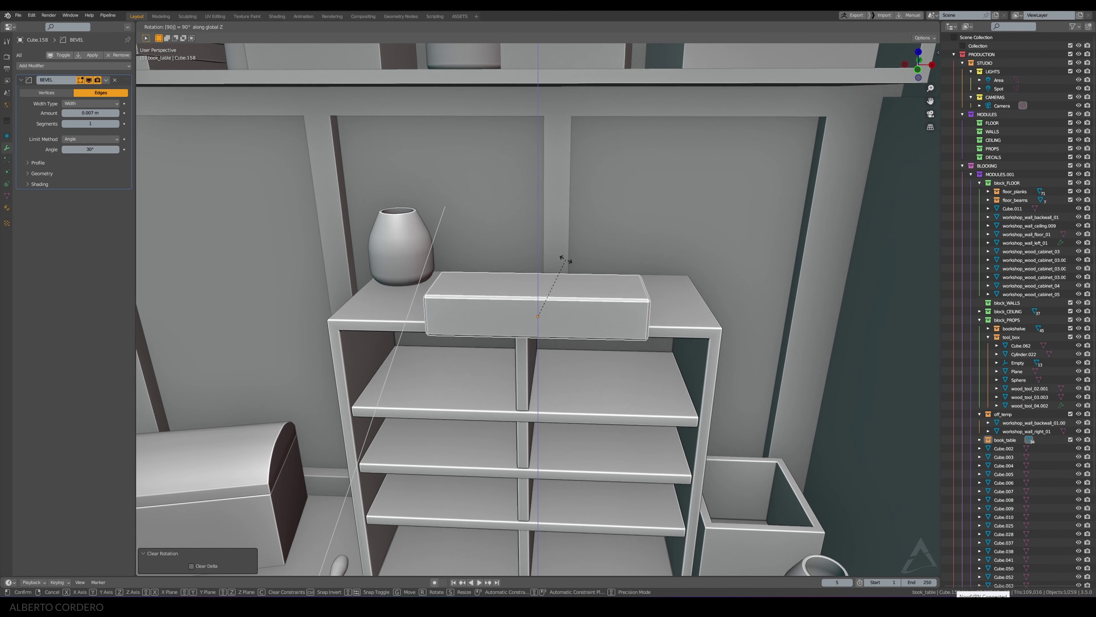
key("Return")
Step: Lower the box copy vertically to rest on top of the shelf unit
key("g")
key("z")
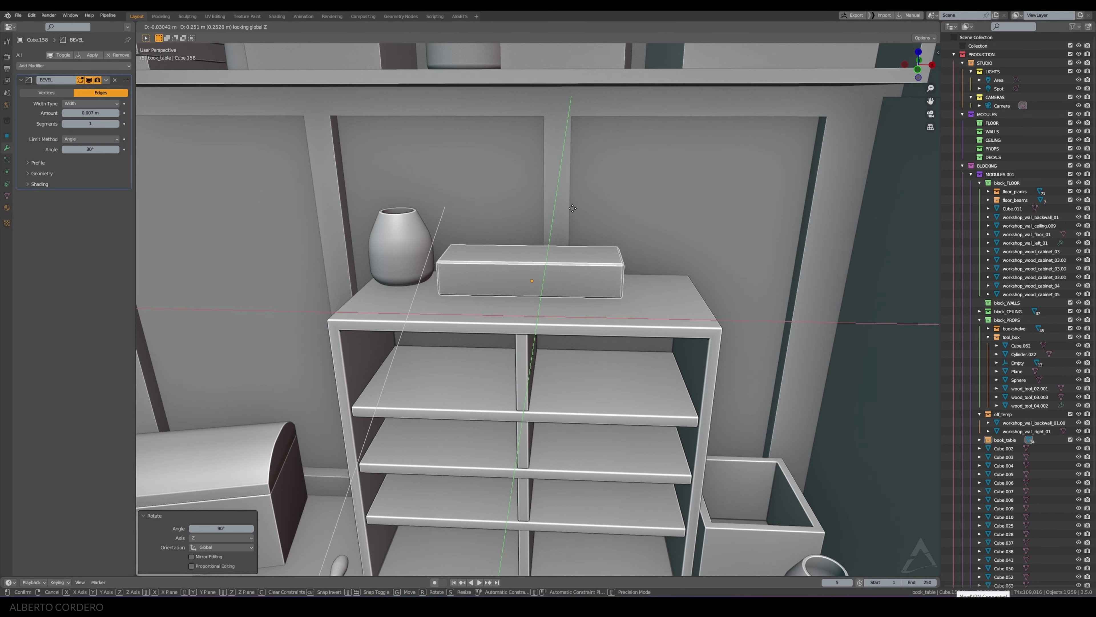
left_click(576, 269)
scroll(535, 271, "down", 3)
scroll(539, 295, "down", 2)
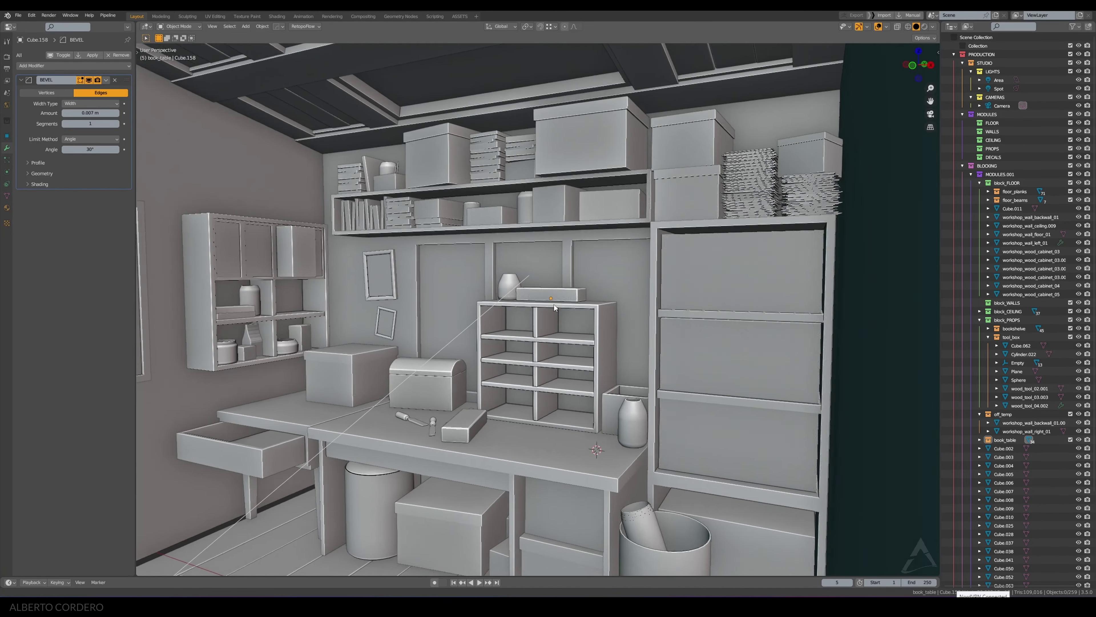
middle_click_drag(540, 298, 555, 300)
left_click(761, 180)
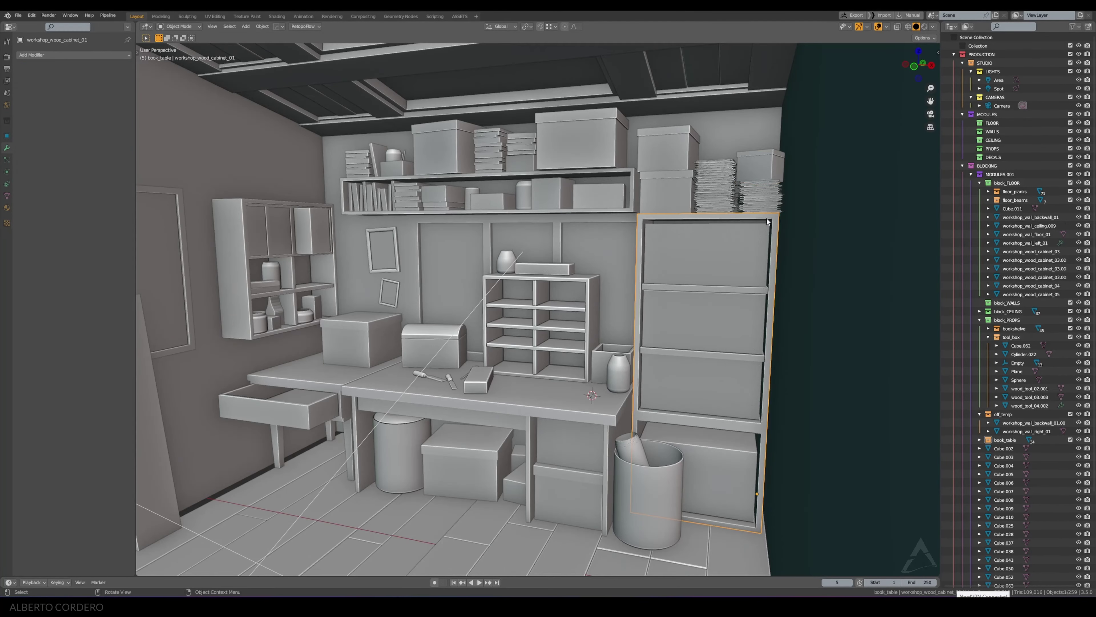
Step: Duplicate the paper stack from the cabinet top into the upper-right cubby
left_click(767, 195)
key("shift+d")
left_click(573, 296)
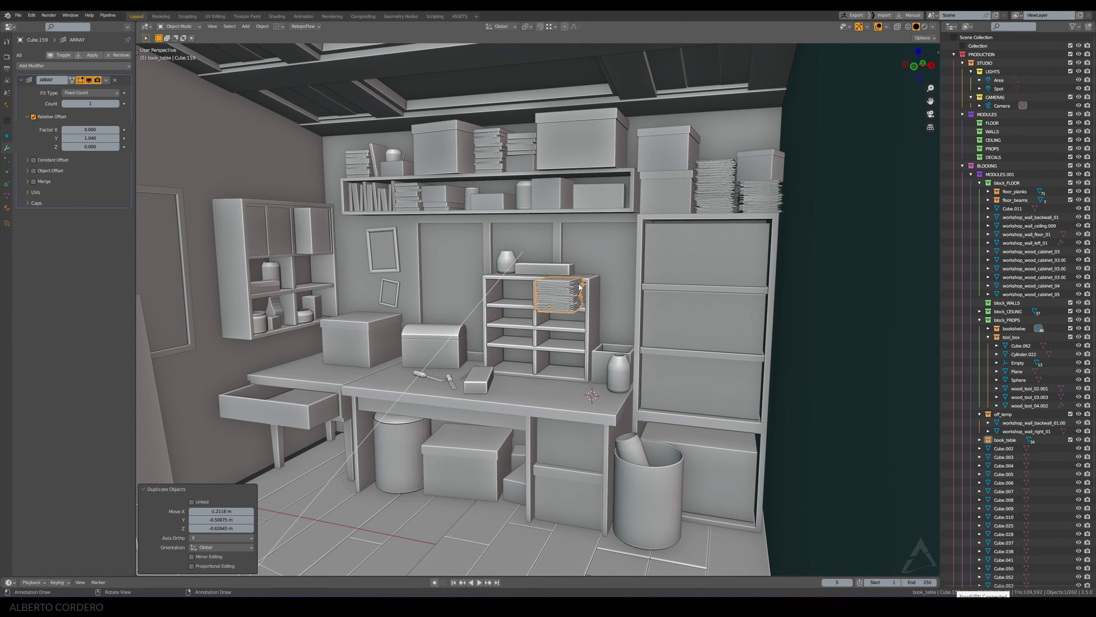
scroll(626, 289, "up", 4)
middle_click_drag(658, 286, 545, 295)
scroll(581, 318, "up", 4)
key("g")
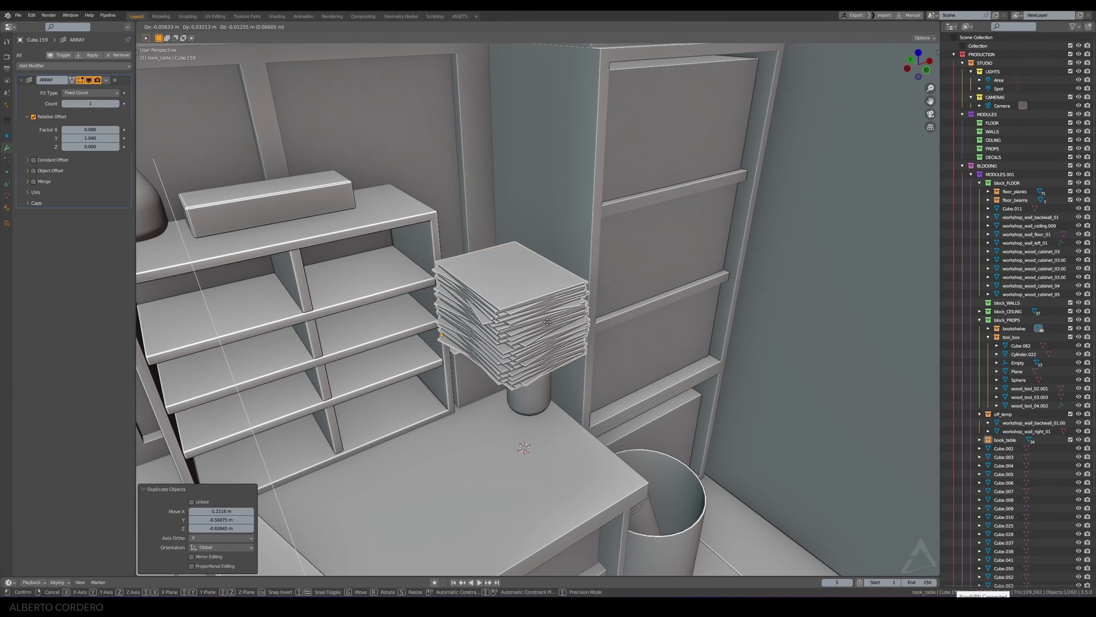
left_click(332, 235)
scroll(332, 234, "up", 3)
middle_click_drag(332, 234, 341, 181)
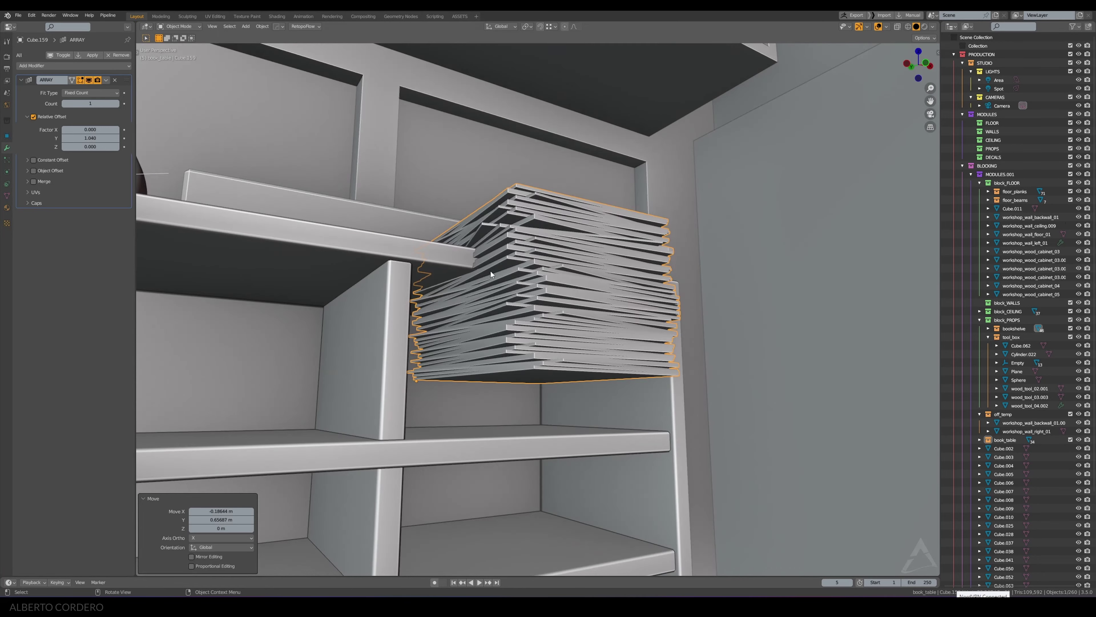
Step: Lower the paper stack copy vertically onto the cubby floor
key("g")
key("z")
left_click(664, 424)
scroll(495, 340, "down", 3)
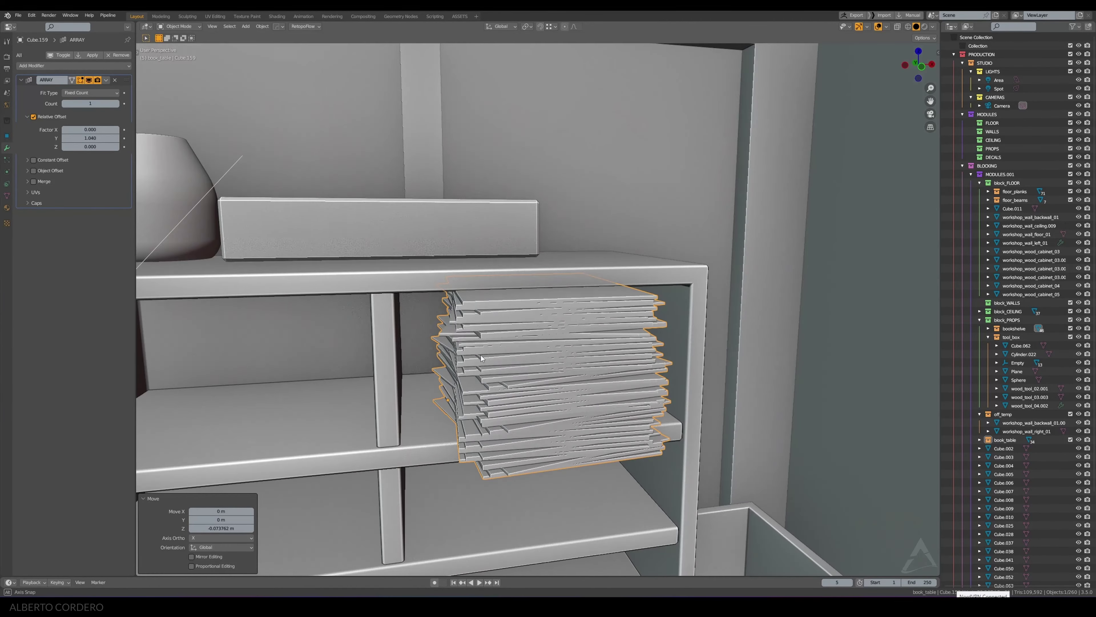
mouse_move(494, 340)
middle_mouse_down()
mouse_move(560, 342)
mouse_move(570, 329)
middle_mouse_up()
Step: Delete the topmost sheet from the paper stack copy in Edit Mode
key("Tab")
scroll(560, 342, "down", 3)
key("KP_1")
key("alt+z")
left_click(592, 294, "alt")
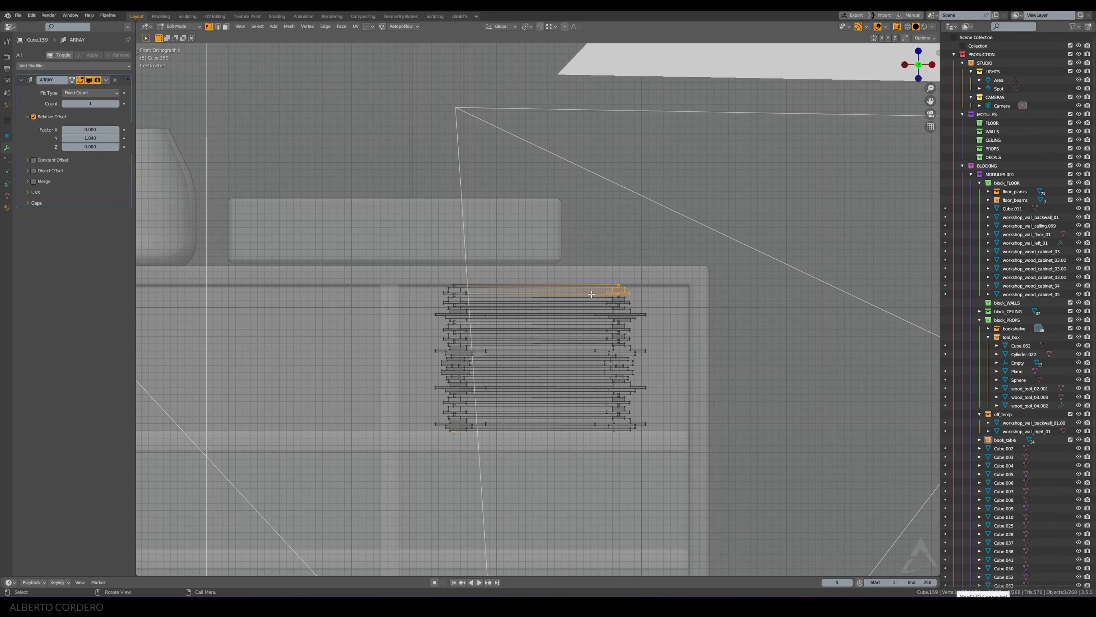
key("x")
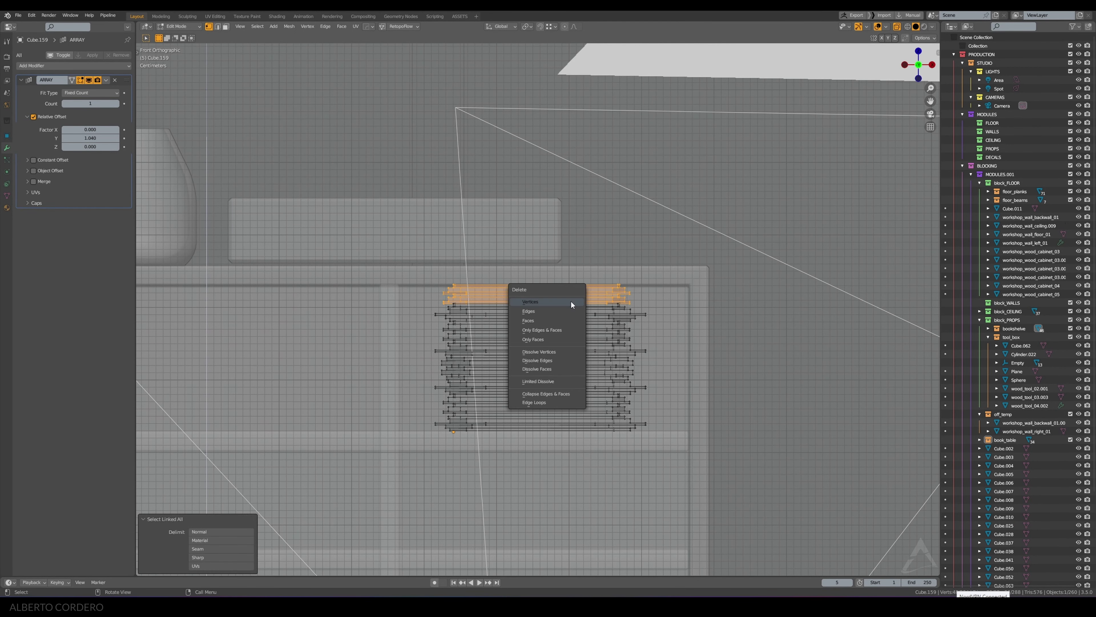
left_click(571, 302)
key("Tab")
key("alt+z")
mouse_move(572, 301)
middle_mouse_down()
mouse_move(575, 328)
mouse_move(558, 297)
middle_mouse_up()
Step: Reposition the trimmed paper stack inside the cubby
key("g")
left_click(591, 328)
scroll(493, 316, "down", 3)
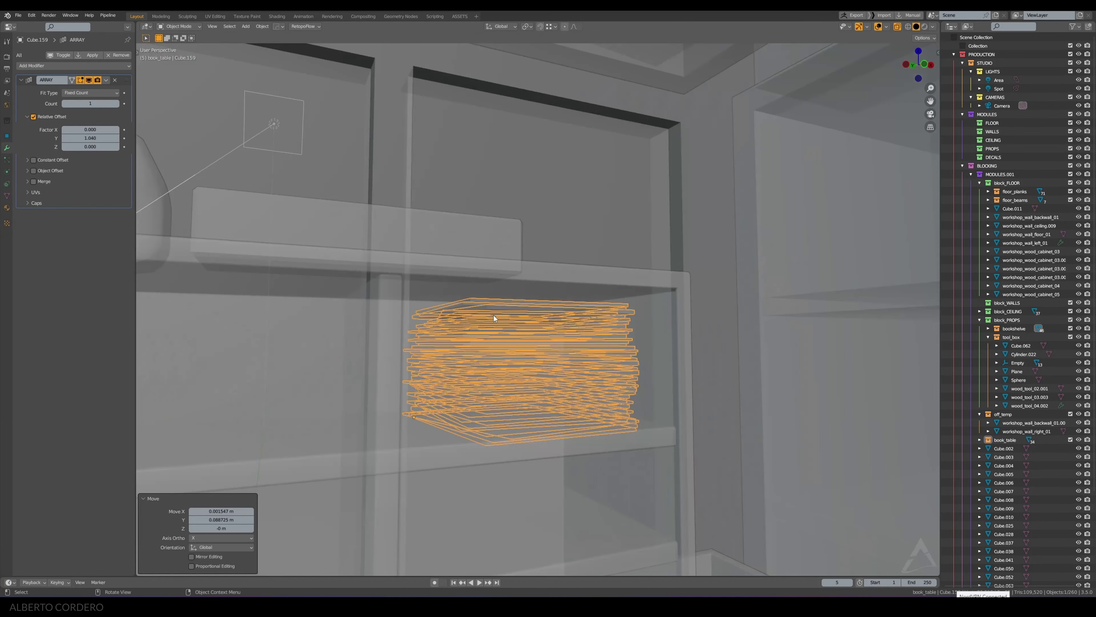
mouse_move(494, 315)
middle_mouse_down("alt")
mouse_move(486, 273)
mouse_move(552, 264)
middle_mouse_up("alt")
Step: Isolate the shelf unit and paper stack, then push the stack deeper into the cubby from top view
left_click(467, 251, "shift")
key("KP_Divide")
key("KP_7")
key("alt+z")
key("alt+z")
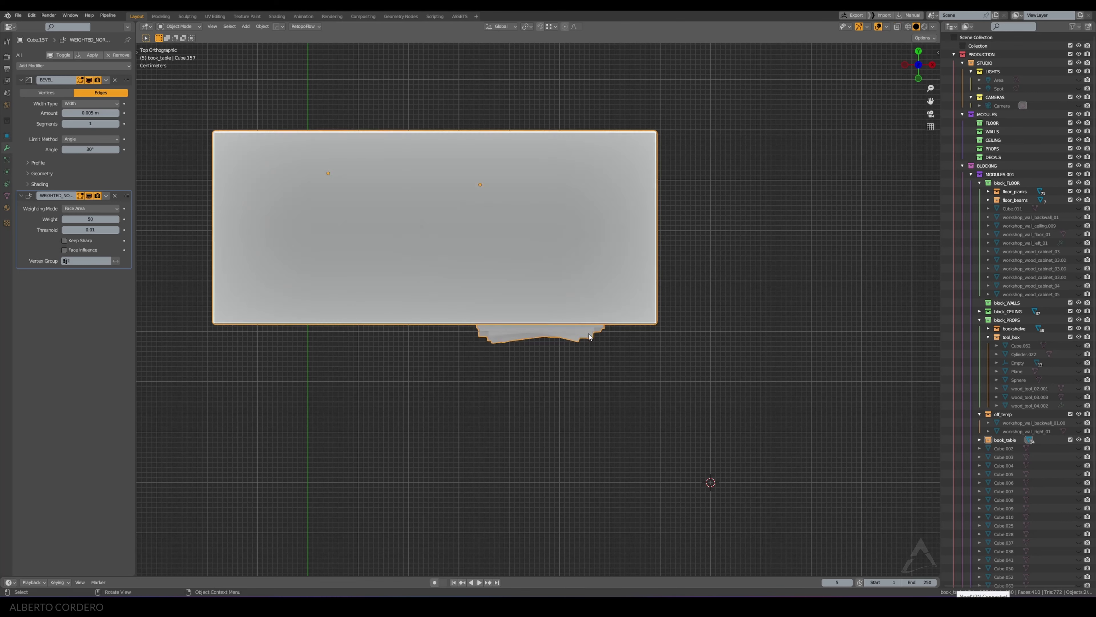
left_click(574, 336)
key("alt+z")
key("g")
left_click(579, 255)
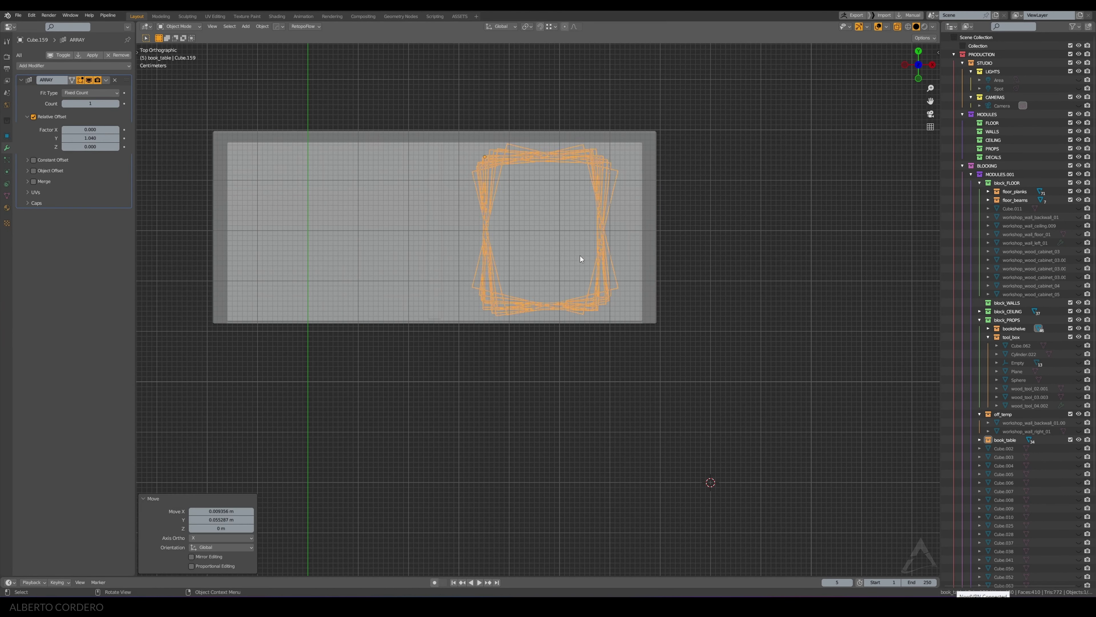
key("alt+z")
Step: Duplicate a book stack from the shelf unit's upper shelf
key("KP_1")
scroll(582, 262, "down", 1)
middle_click_drag(582, 263, 585, 203, "shift")
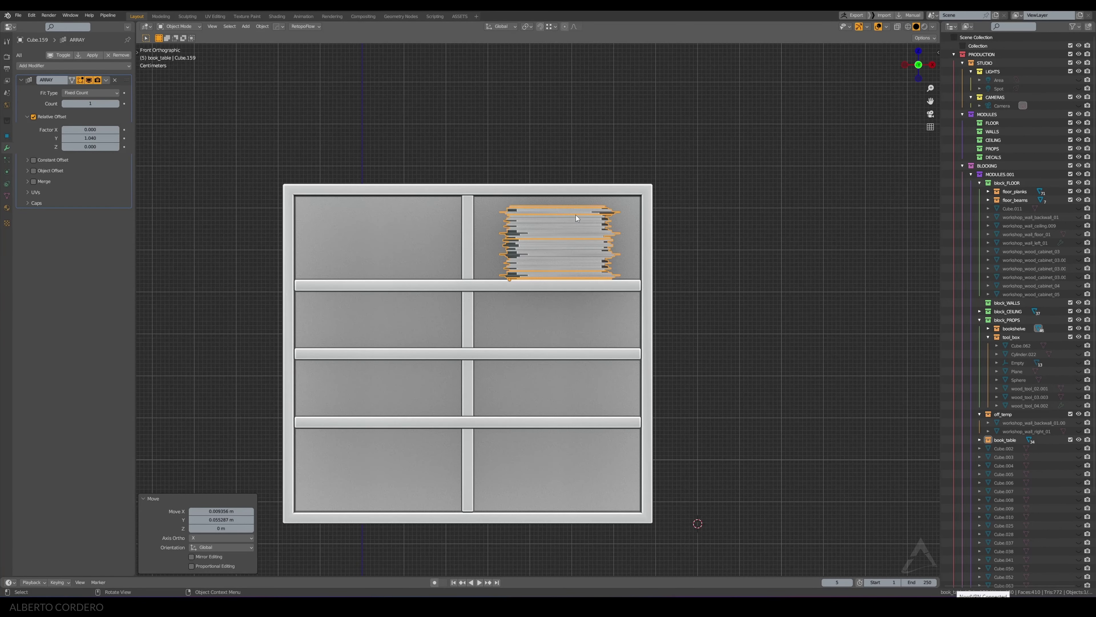
scroll(575, 208, "down", 4)
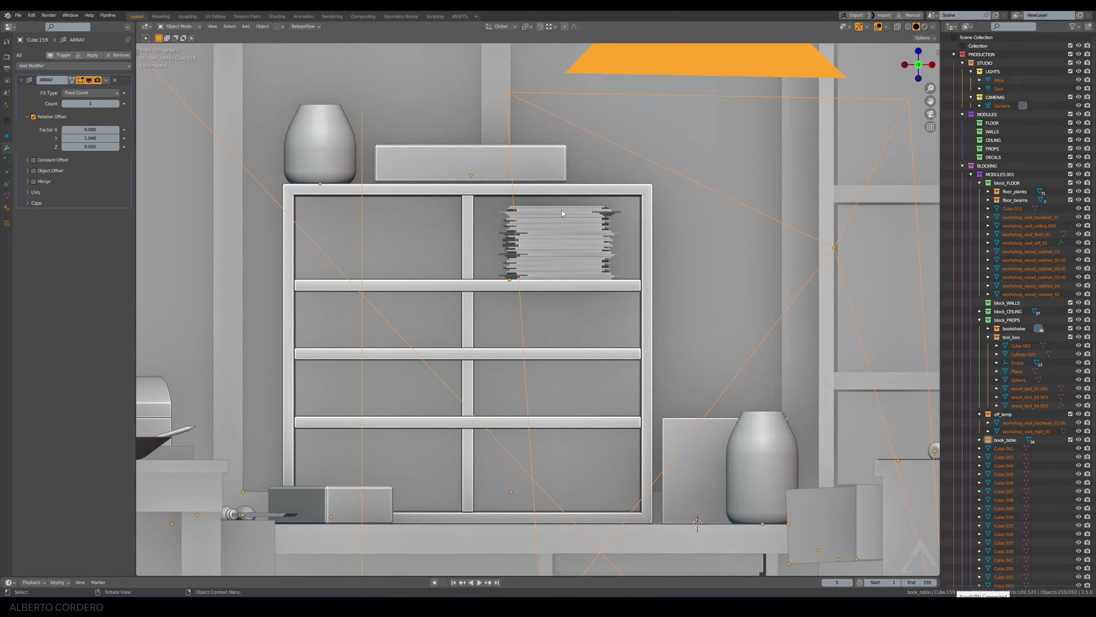
middle_click_drag(561, 210, 508, 215)
scroll(508, 216, "down", 2)
scroll(457, 62, "down", 2)
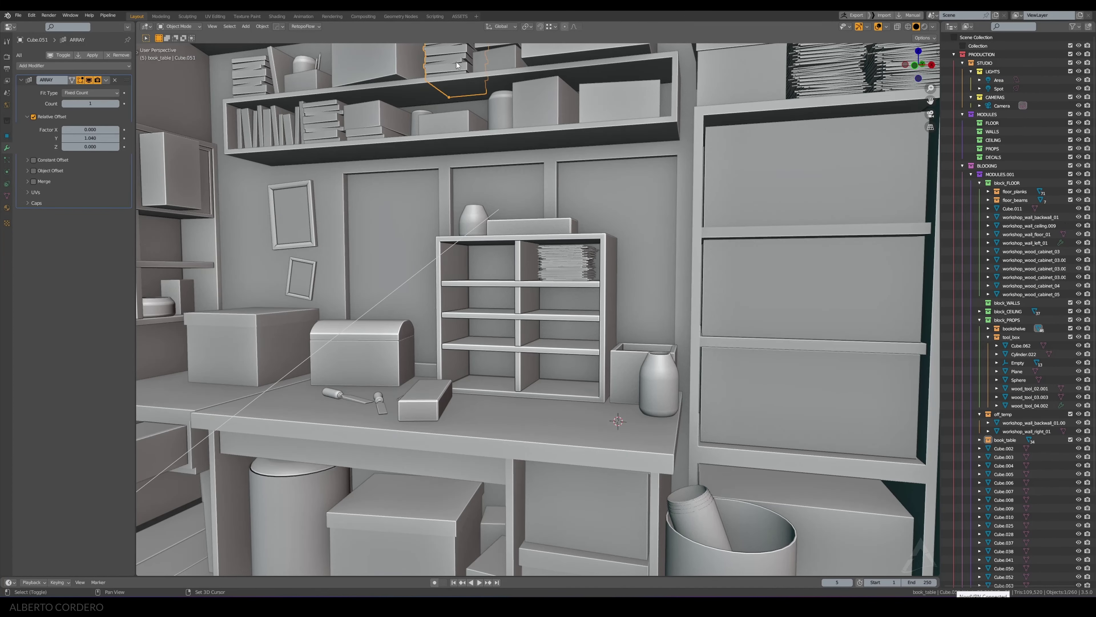
key("KP_1")
left_click(493, 126, "shift")
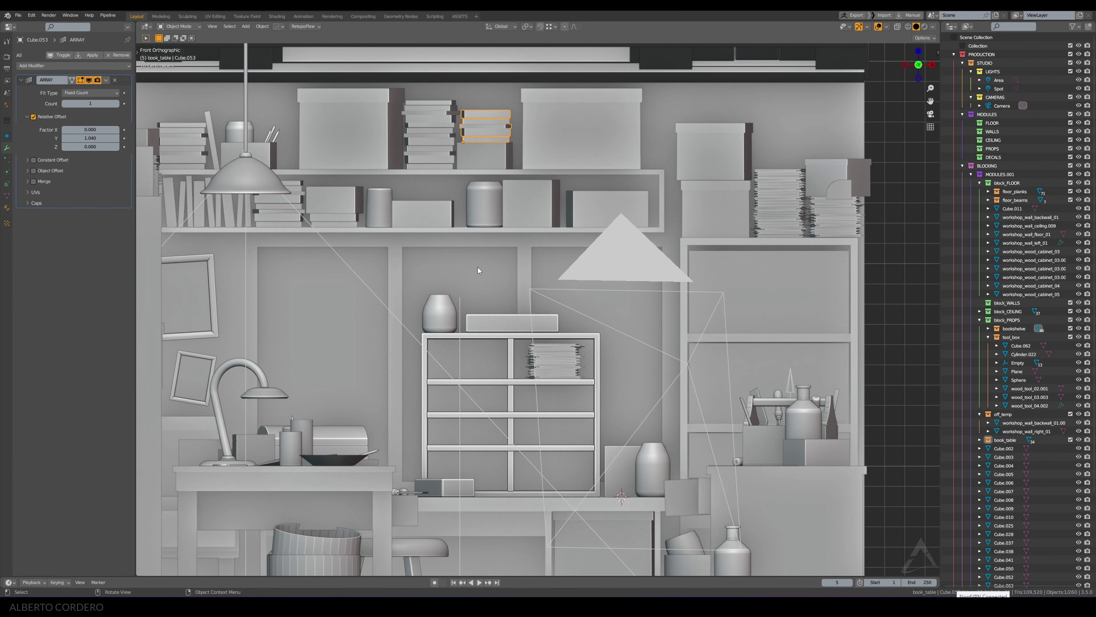
key("shift+d")
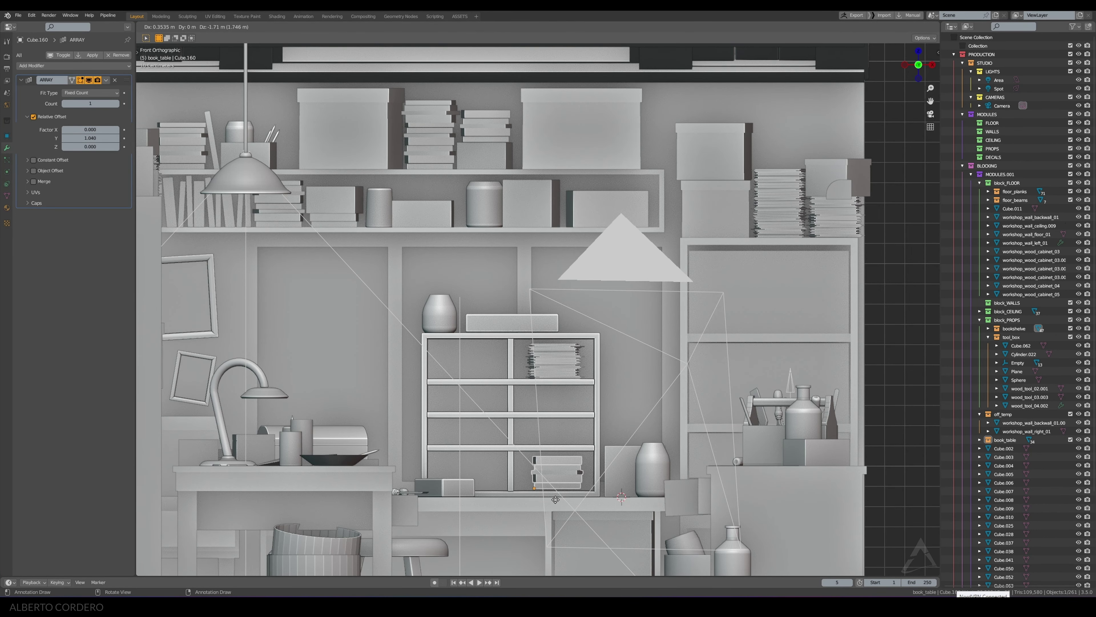
Step: Place the book stack copy in the bottom-right cubby, then duplicate it and rotate 90° upright
left_click(560, 486)
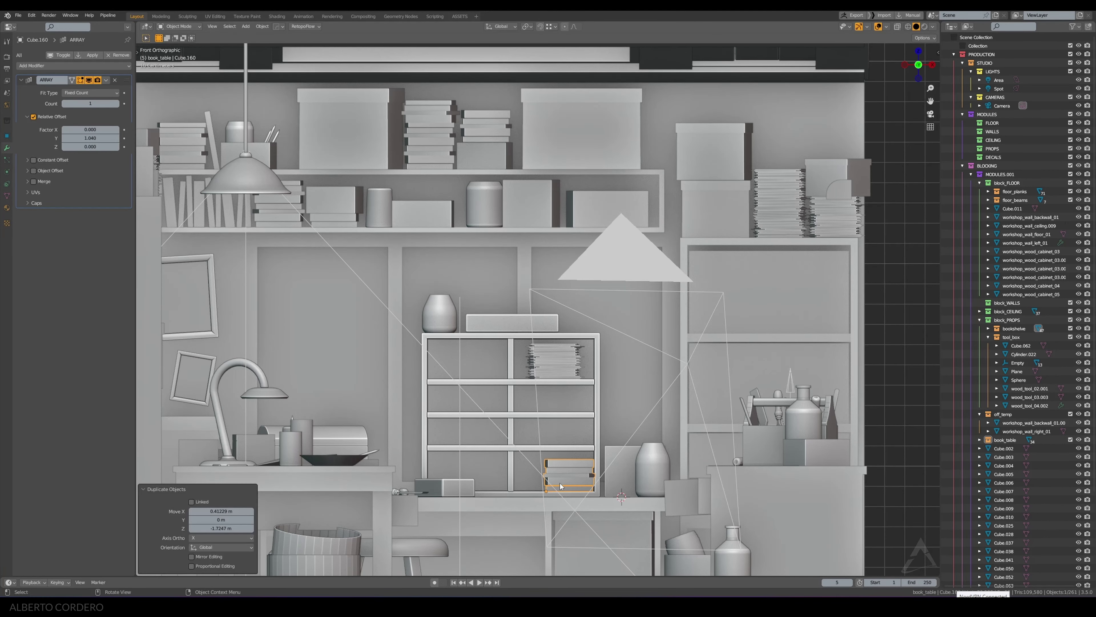
key("KP_Decimal")
key("shift+d")
right_click(530, 328)
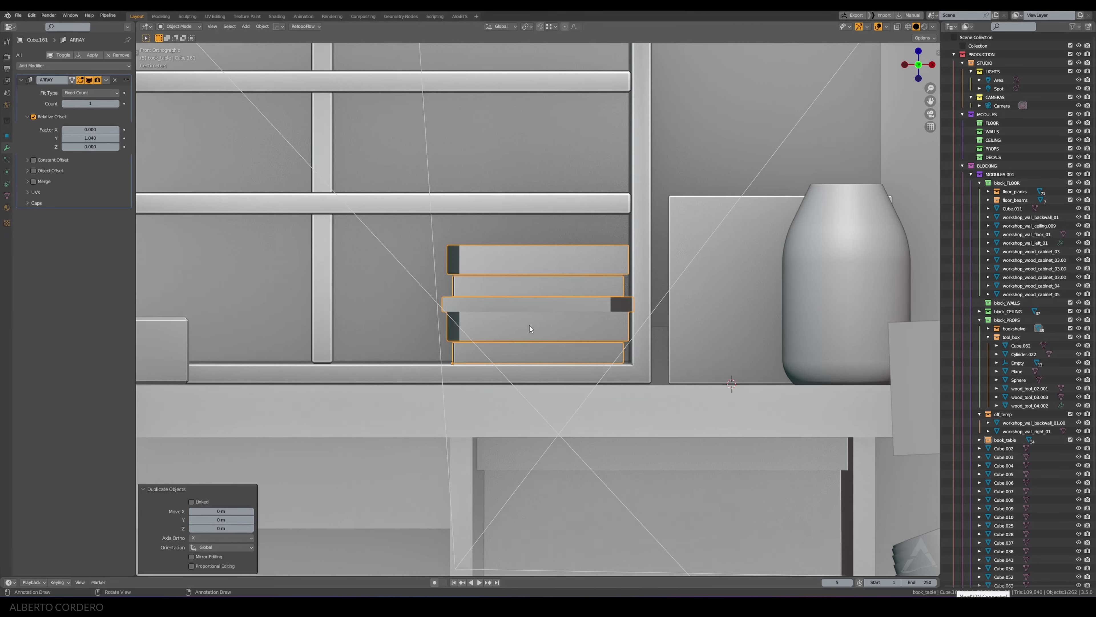
type("r90")
key("Return")
Step: Flatten the upright books' top vertices level with S Z 0, then invert the selection
mouse_move(461, 252)
middle_mouse_down()
mouse_move(482, 294)
mouse_move(539, 249)
mouse_move(548, 258)
middle_mouse_up()
key("Tab")
key("KP_1")
key("alt+z")
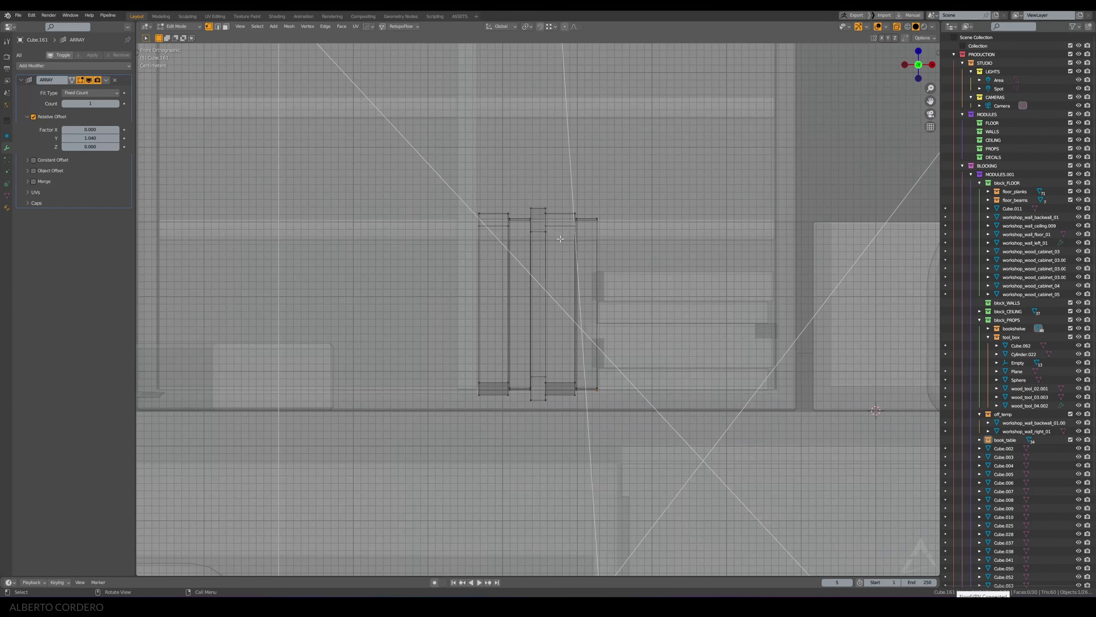
left_click_drag(667, 158, 473, 250)
type("sz0")
key("Return")
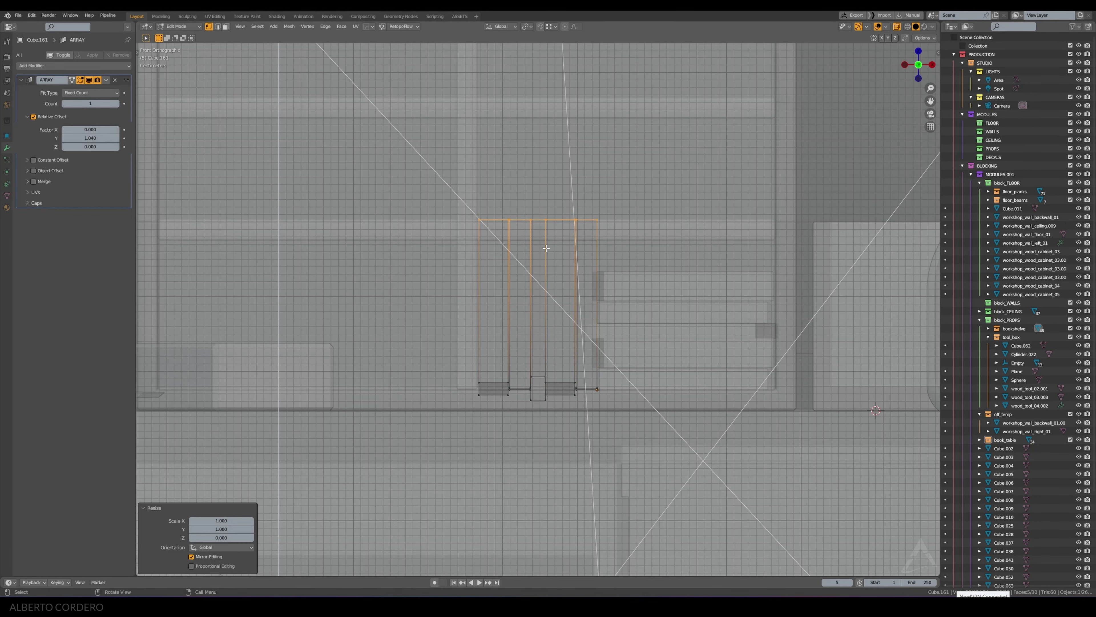
key("ctrl+i")
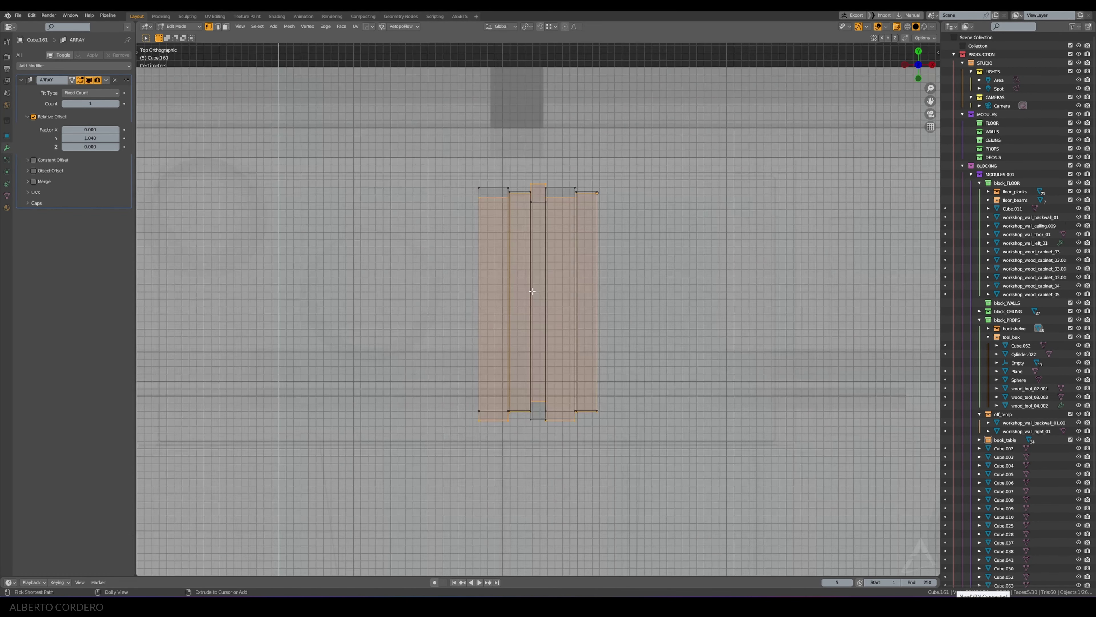
Step: Move the upright books vertically down toward the cubby floor
middle_click_drag(524, 296, 526, 273)
key("alt+z")
key("KP_1")
key("alt+z")
Step: Seat the upright books exactly on the cubby floor
key("alt+z")
mouse_move(430, 272)
middle_mouse_down()
mouse_move(560, 252)
mouse_move(546, 286)
mouse_move(555, 328)
mouse_move(546, 287)
mouse_move(520, 312)
mouse_move(539, 328)
middle_mouse_up()
key("g")
key("z")
left_click(560, 252)
key("KP_1")
key("alt+z")
key("alt+z")
key("g")
key("z")
left_click(528, 331)
Step: Scale the right-hand book shallower along Y and shift it to fit the cubby
key("Tab")
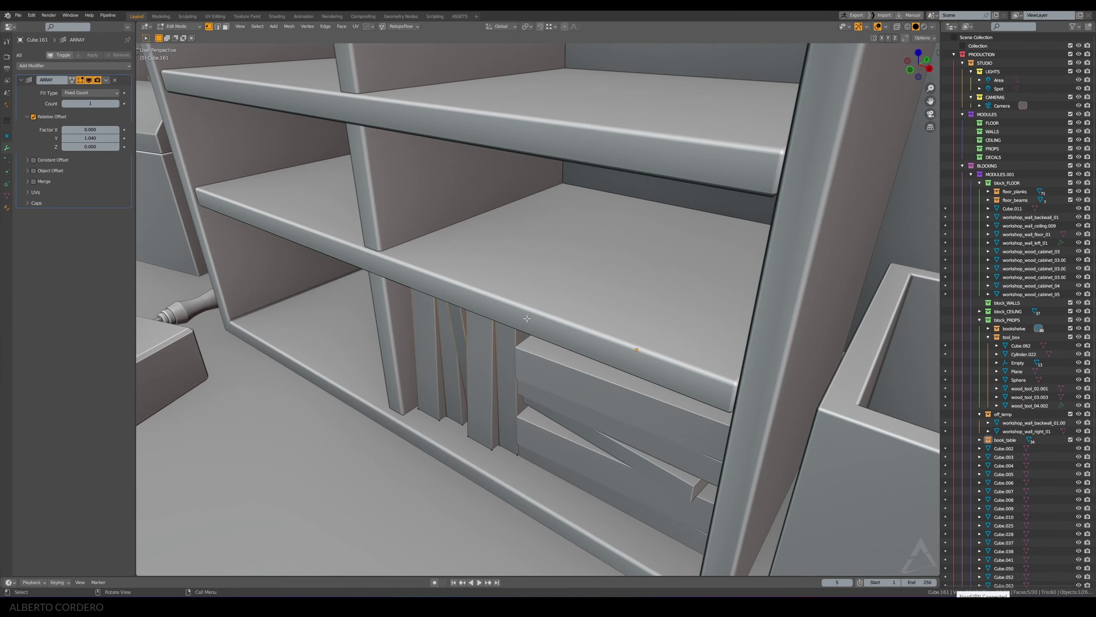
key("KP_7")
left_click_drag(554, 442, 556, 439)
key("ctrl+l")
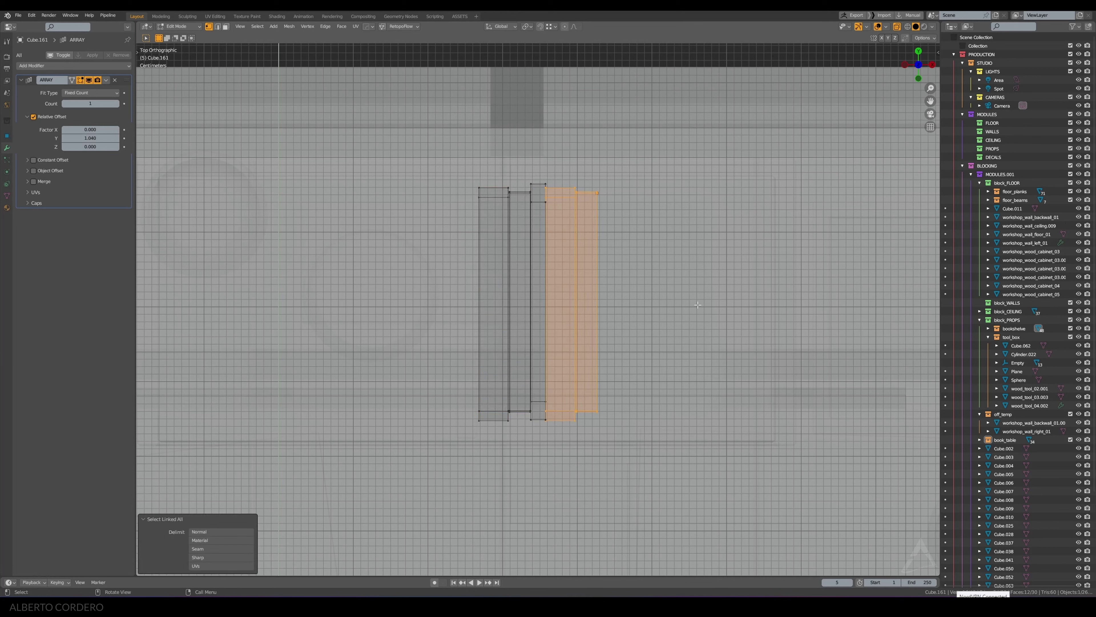
key("s")
key("y")
left_click(692, 290)
key("g")
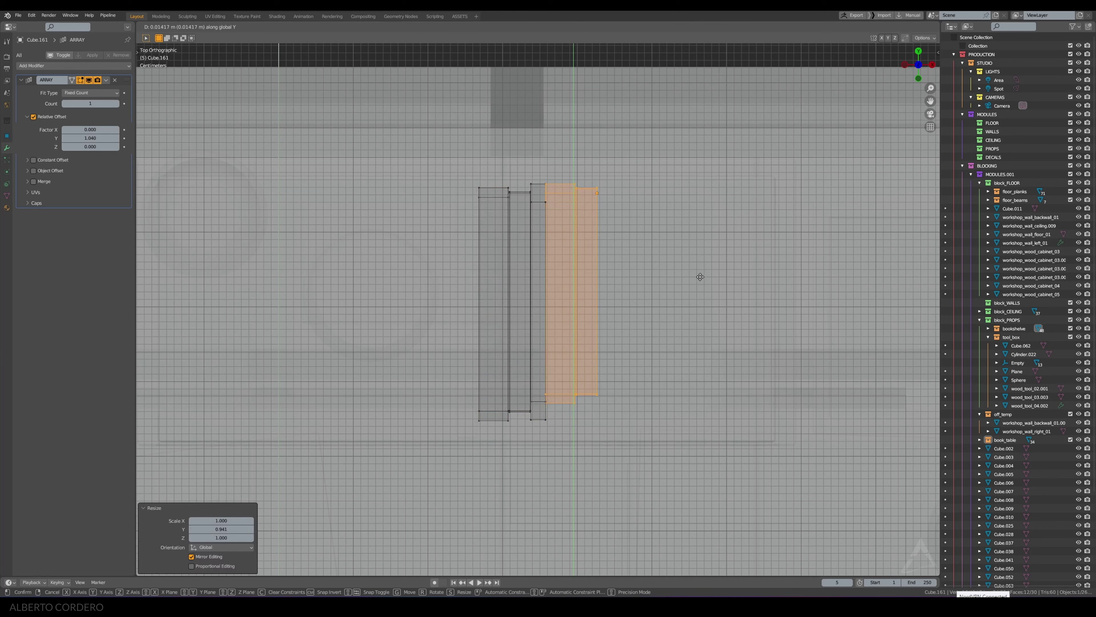
left_click(699, 275)
key("Tab")
mouse_move(699, 274)
middle_mouse_down()
mouse_move(538, 279)
mouse_move(559, 351)
mouse_move(560, 276)
mouse_move(564, 305)
mouse_move(512, 321)
middle_mouse_up()
scroll(549, 288, "down", 3)
Step: From a higher view of the desk, select the block and the first carving tool beside it
scroll(499, 331, "down", 3)
scroll(500, 337, "up", 1)
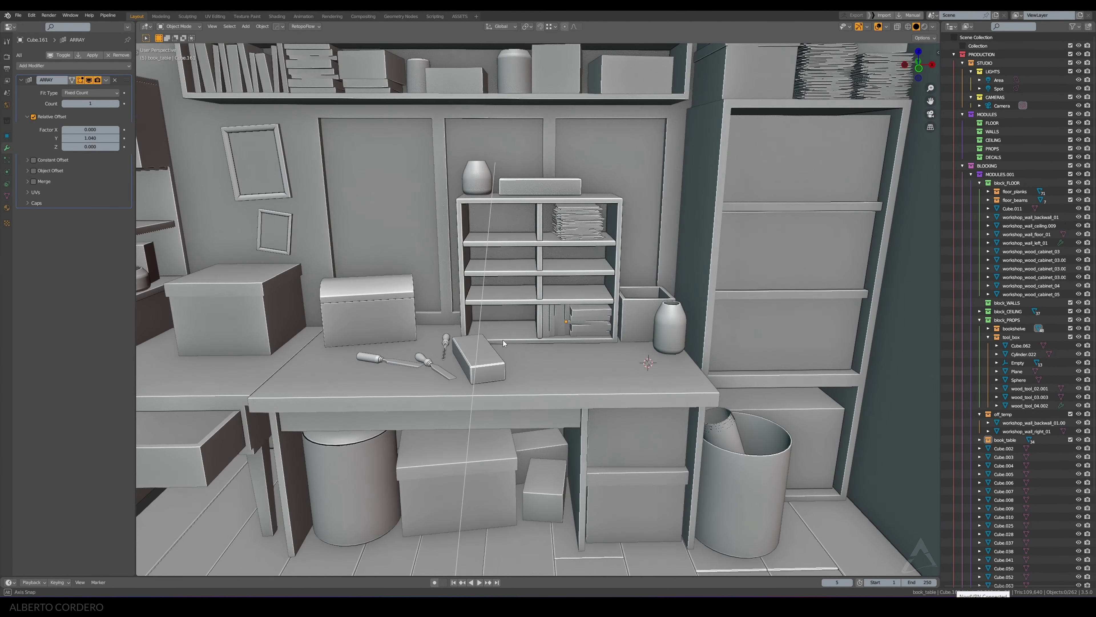
scroll(496, 357, "up", 2)
scroll(494, 357, "up", 2)
mouse_move(493, 358)
middle_mouse_down()
mouse_move(589, 298)
mouse_move(523, 294)
middle_mouse_up()
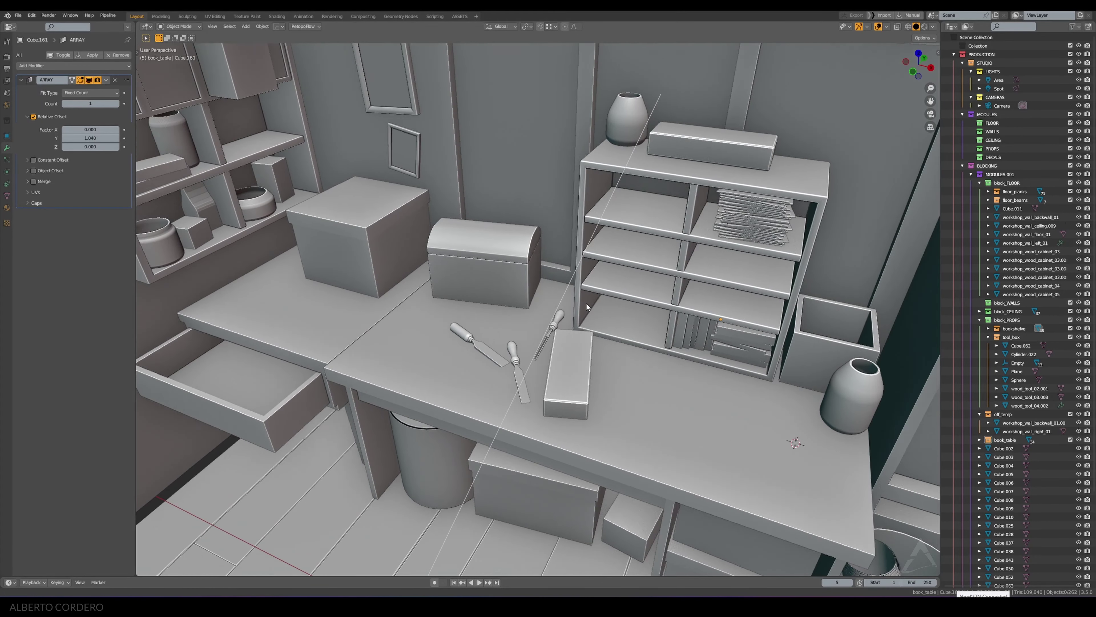
scroll(524, 294, "up", 2)
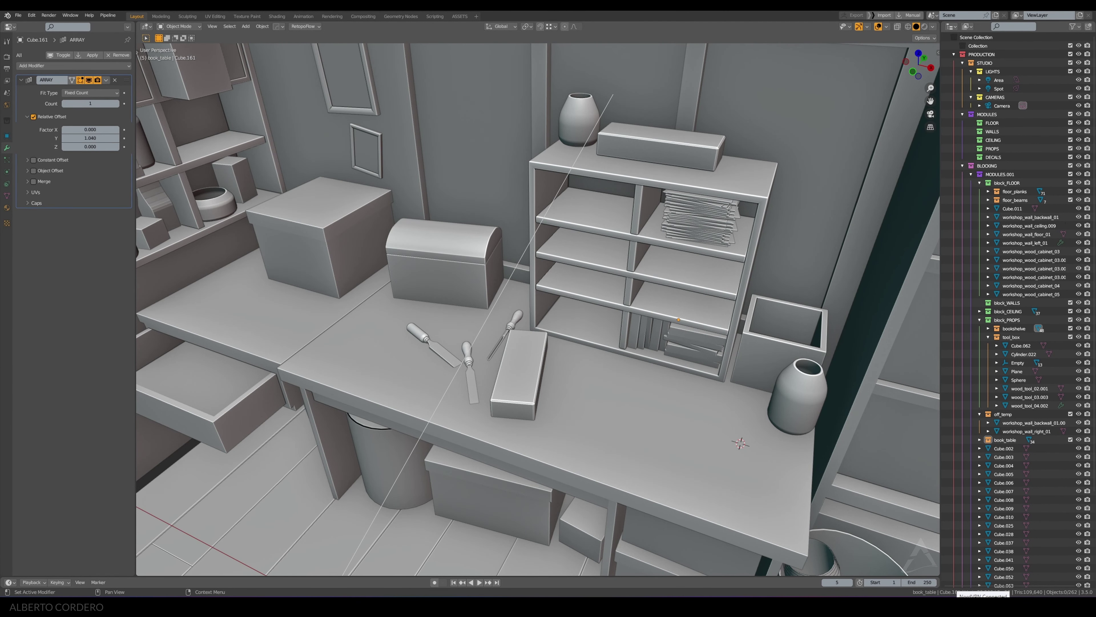
scroll(629, 358, "down", 3)
mouse_move(614, 381)
middle_mouse_down()
mouse_move(629, 358)
mouse_move(546, 343)
mouse_move(566, 286)
mouse_move(484, 336)
middle_mouse_up()
scroll(546, 344, "up", 3)
scroll(545, 341, "down", 3)
scroll(567, 286, "up", 3)
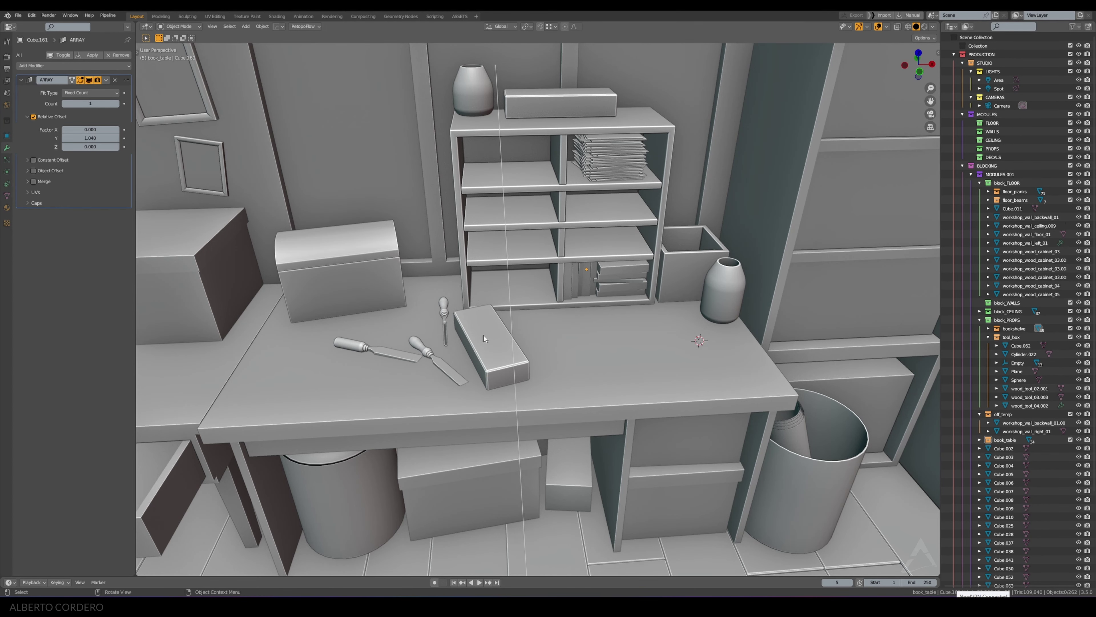
left_click(484, 335)
left_click(437, 358, "shift")
Step: Isolate the table, chisels and block in local view, then reselect the block
left_click(444, 302, "shift")
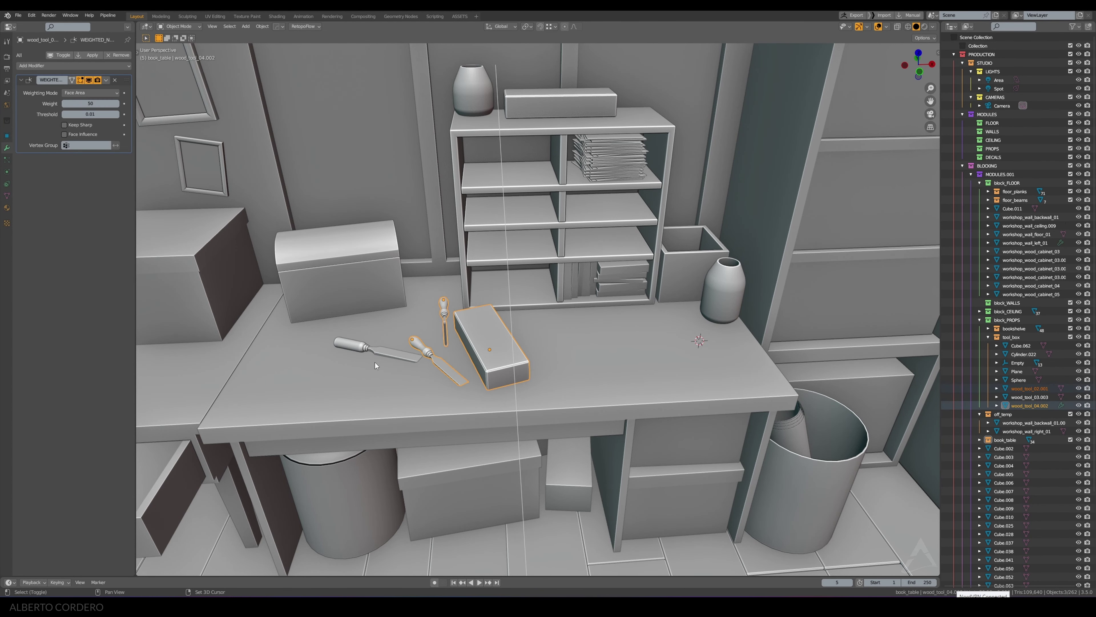
left_click(375, 354, "shift")
left_click(375, 370)
key("KP_Divide")
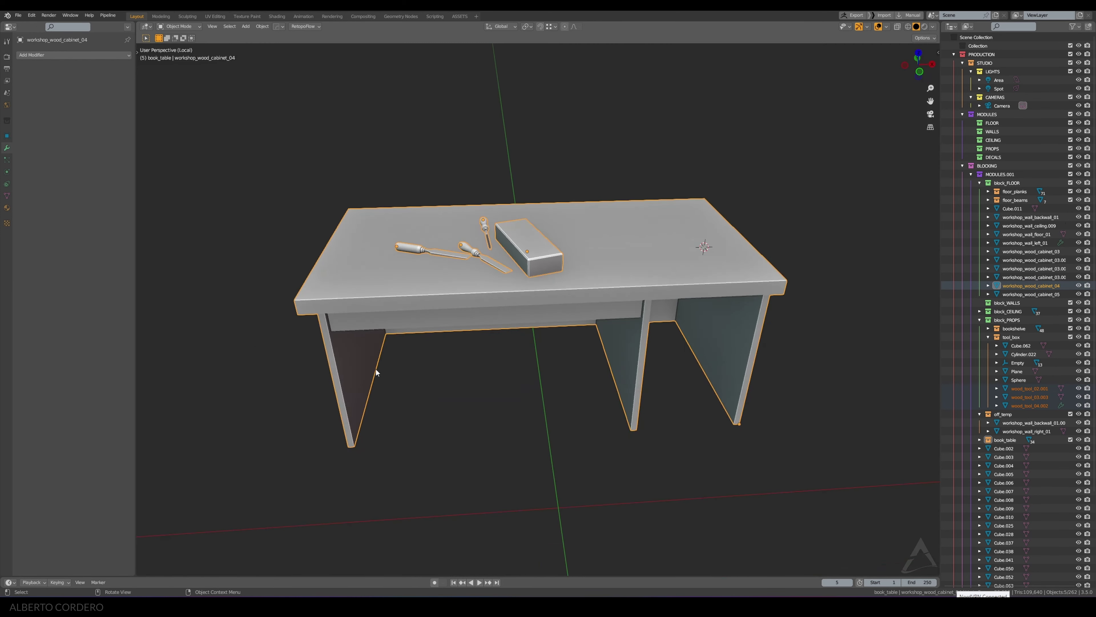
left_click(479, 170)
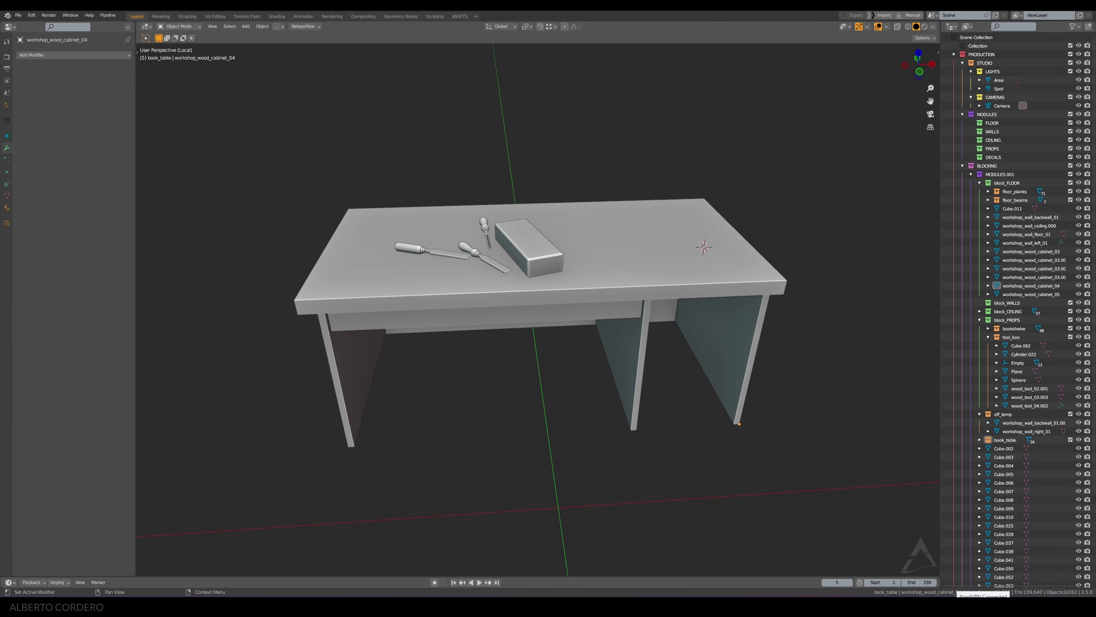
left_click(527, 255)
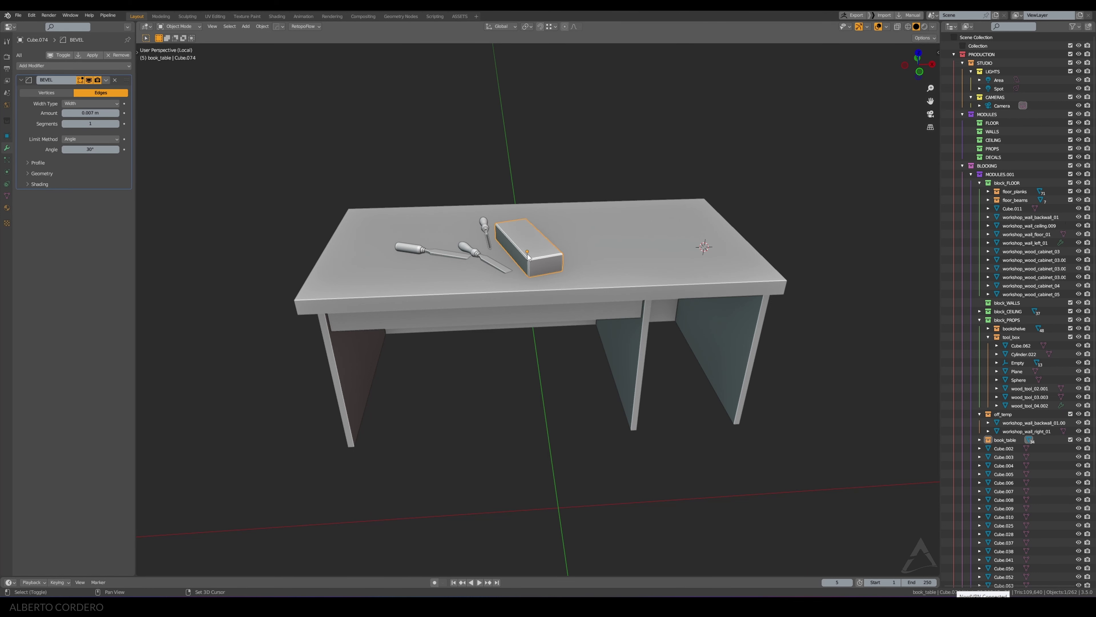
Step: Duplicate the block further right, clear its rotation and turn it 90° about Z
key("shift+d")
left_click(657, 259)
key("alt+r")
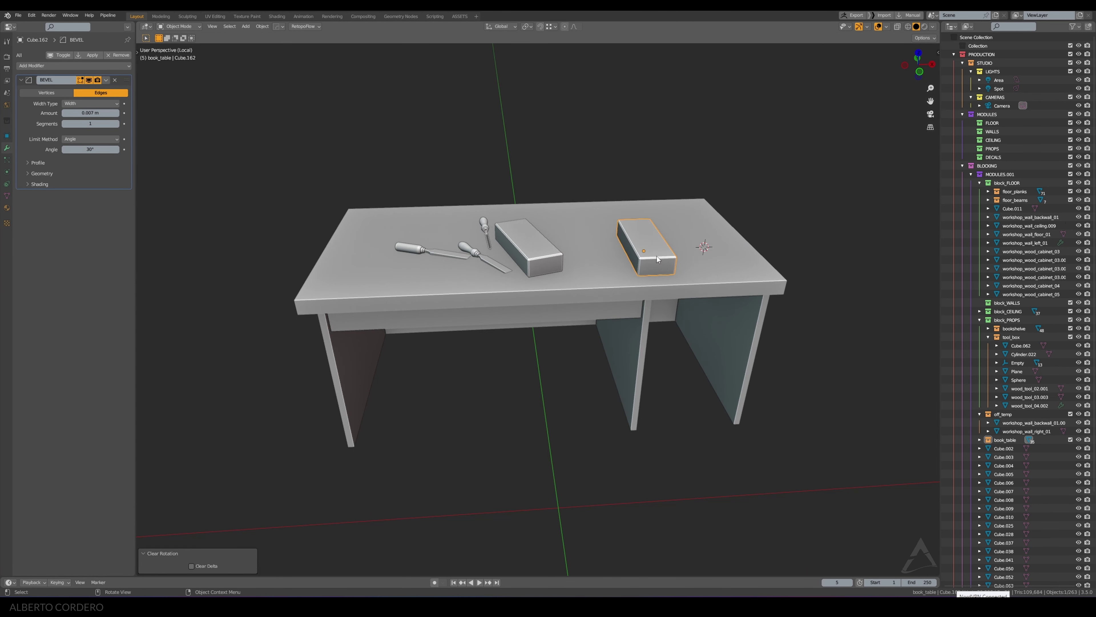
key("KP_1")
key("r")
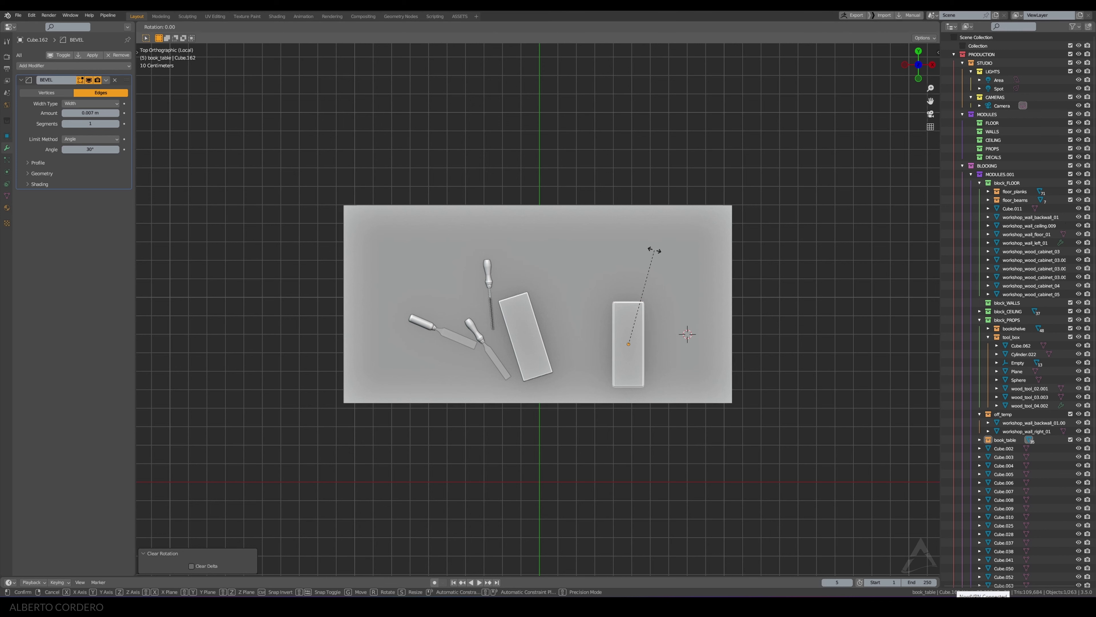
key("z")
key("9")
key("0")
key("Return")
middle_click_drag(654, 250, 602, 209)
key("KP_1")
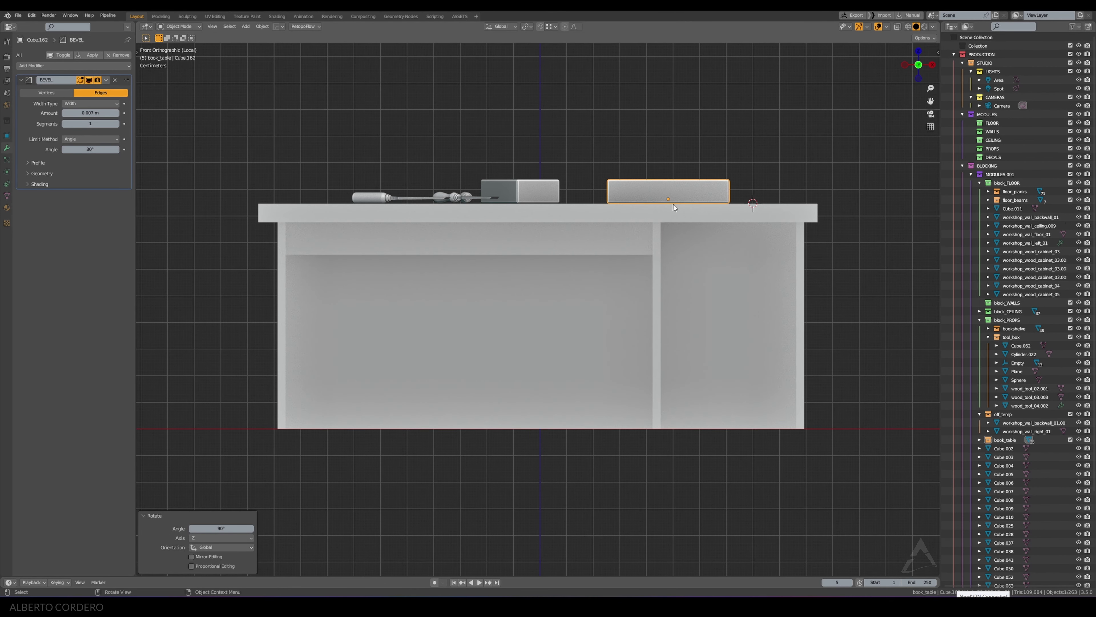
Step: In Edit Mode, raise the copy's geometry about 4 cm along Z
key("Tab")
scroll(689, 162, "up", 2)
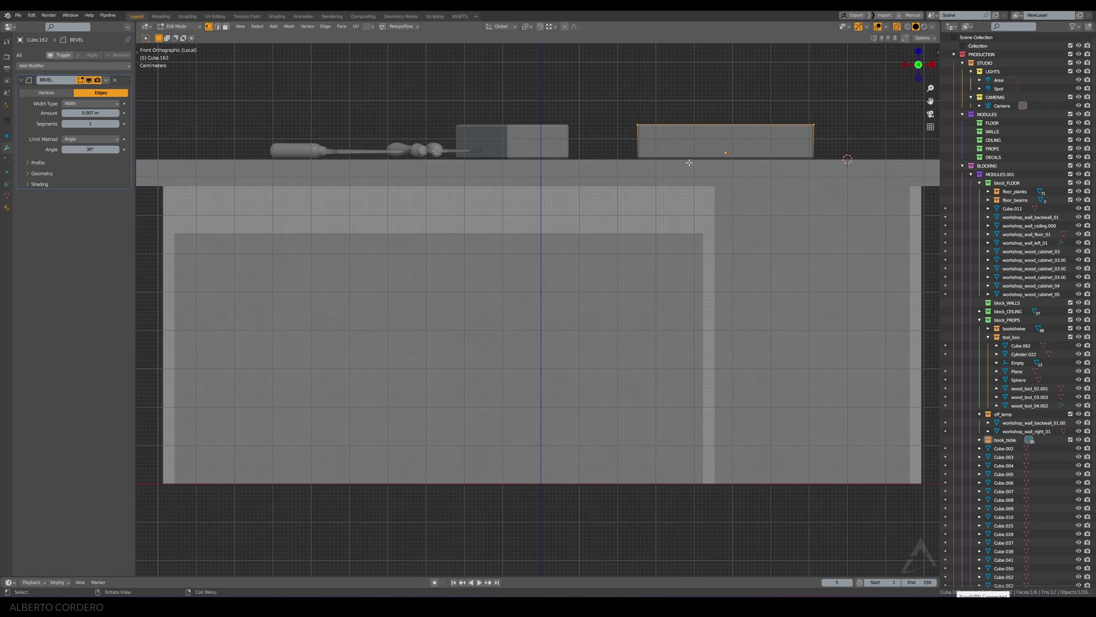
key("KP_Decimal")
key("g")
key("z")
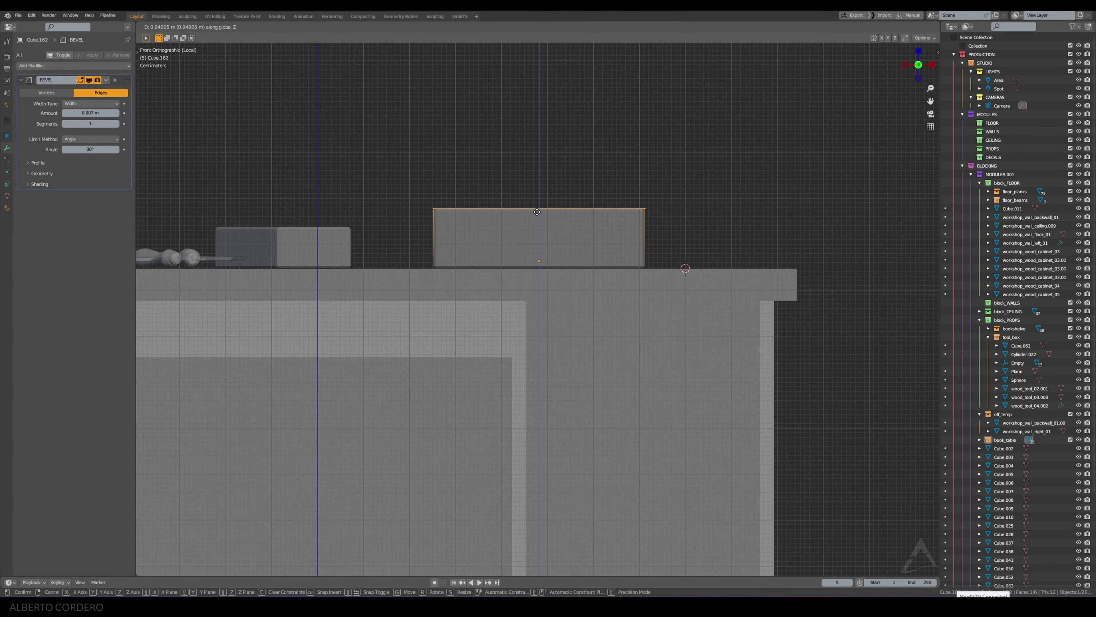
left_click(537, 212)
Step: Scale all of the copy's geometry down along Y for a shallower depth
key("a")
key("s")
key("x")
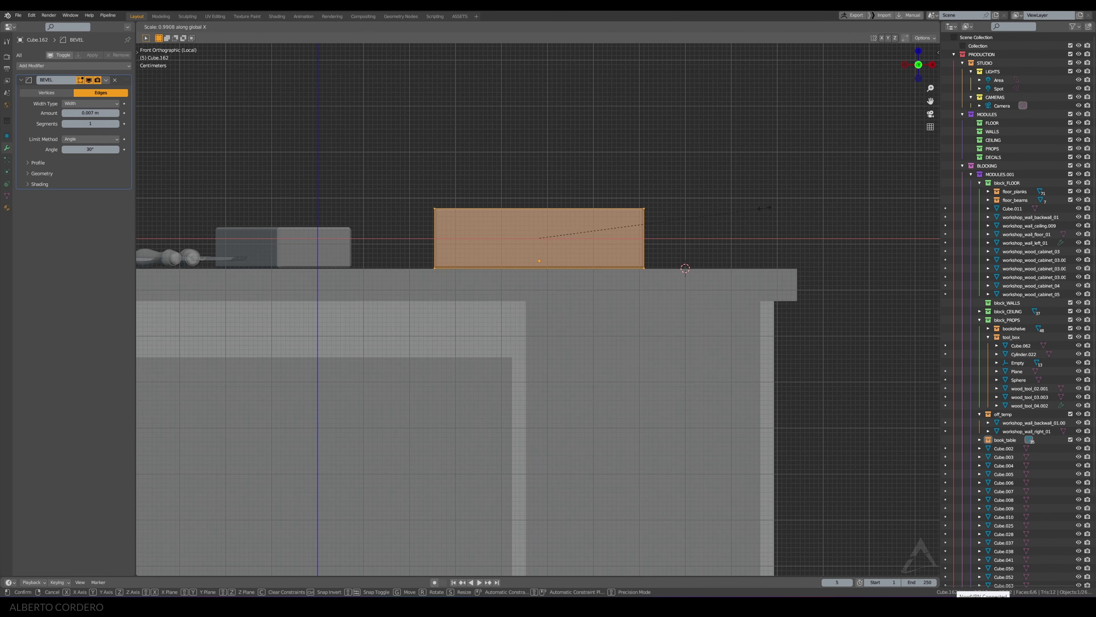
key("Escape")
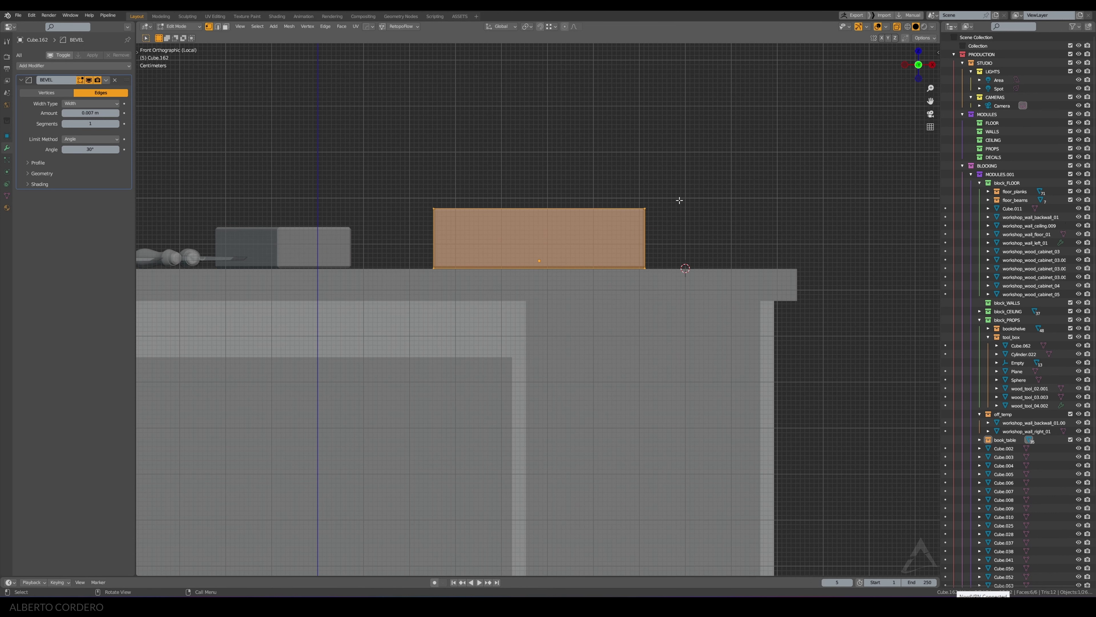
key("KP_7")
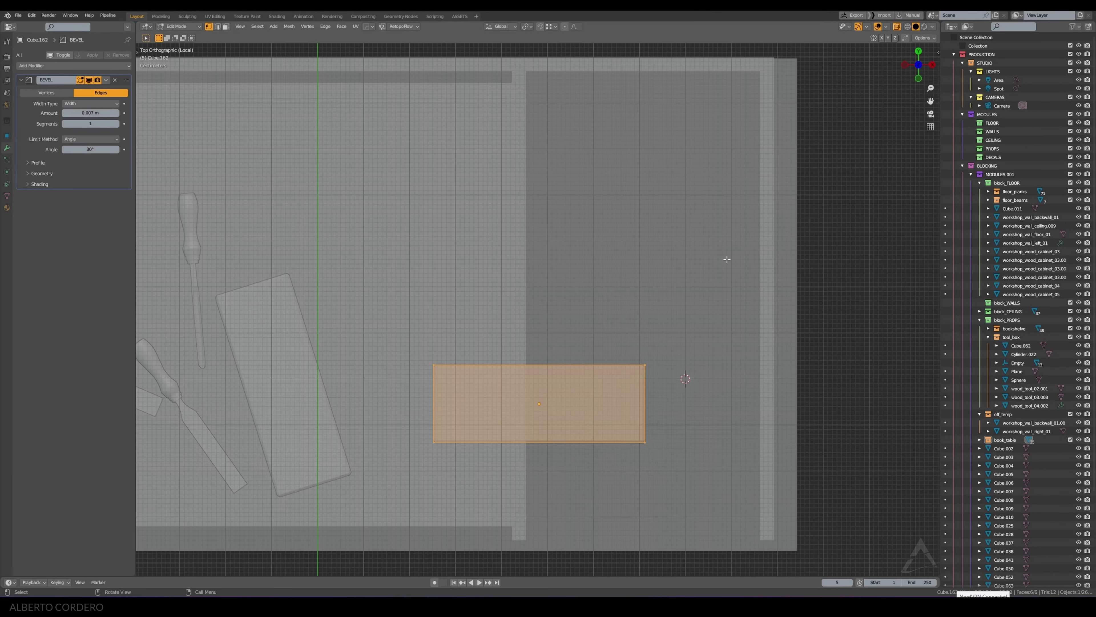
key("s")
key("y")
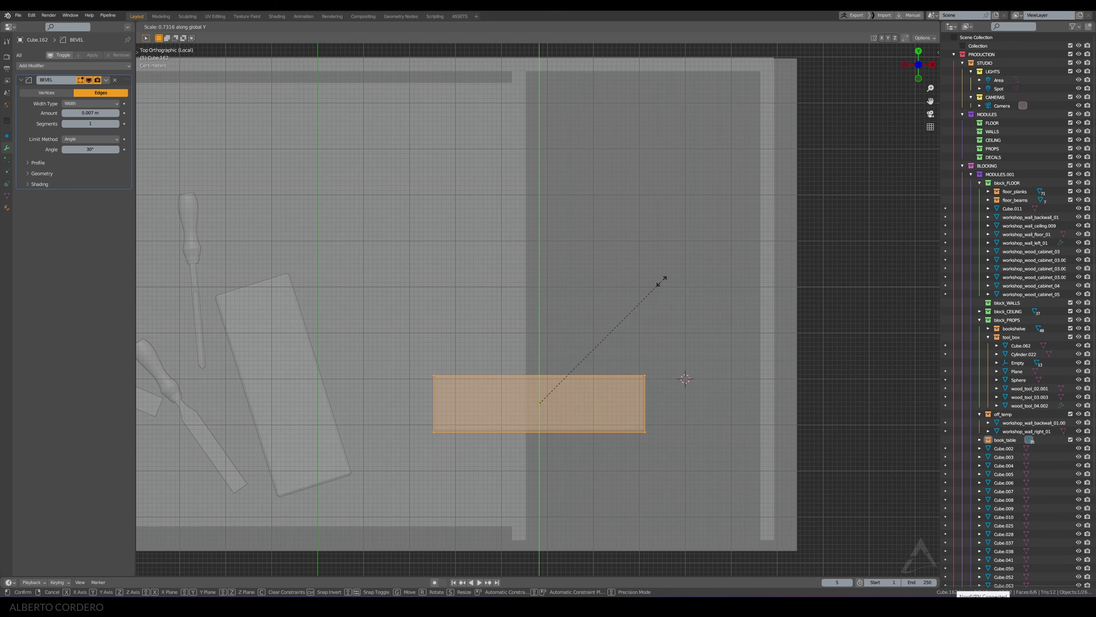
left_click(662, 280)
Step: Move the copy's origin to a corner vertex via the 3D cursor and reposition it
scroll(673, 311, "up", 2)
middle_click_drag(674, 311, 653, 341)
key("shift+s")
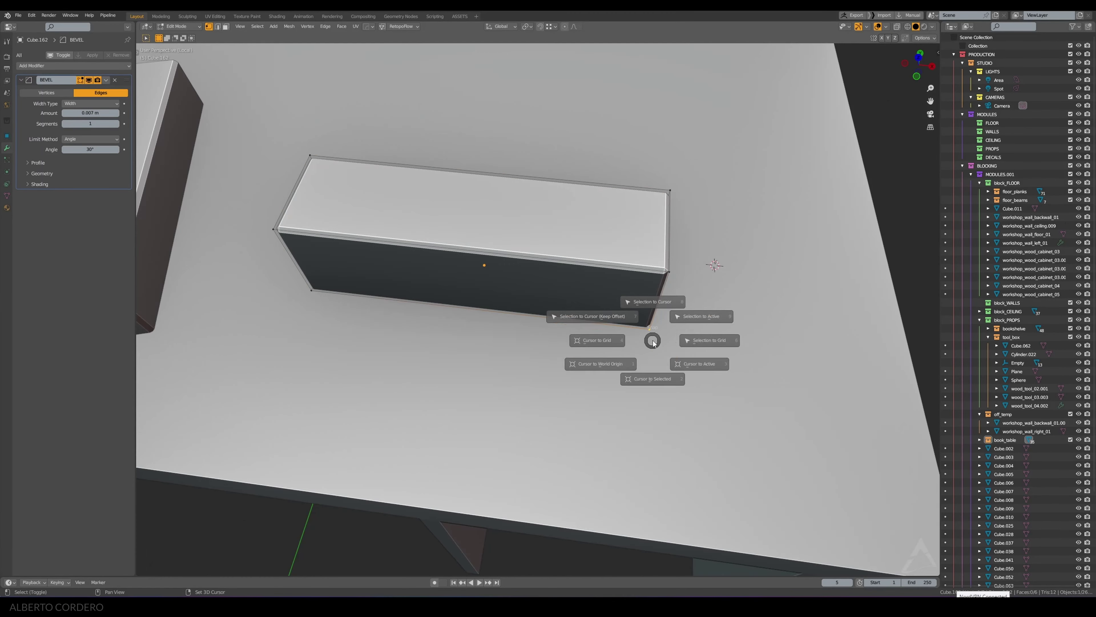
key("2")
key("Tab")
right_click(669, 359)
left_click(707, 463)
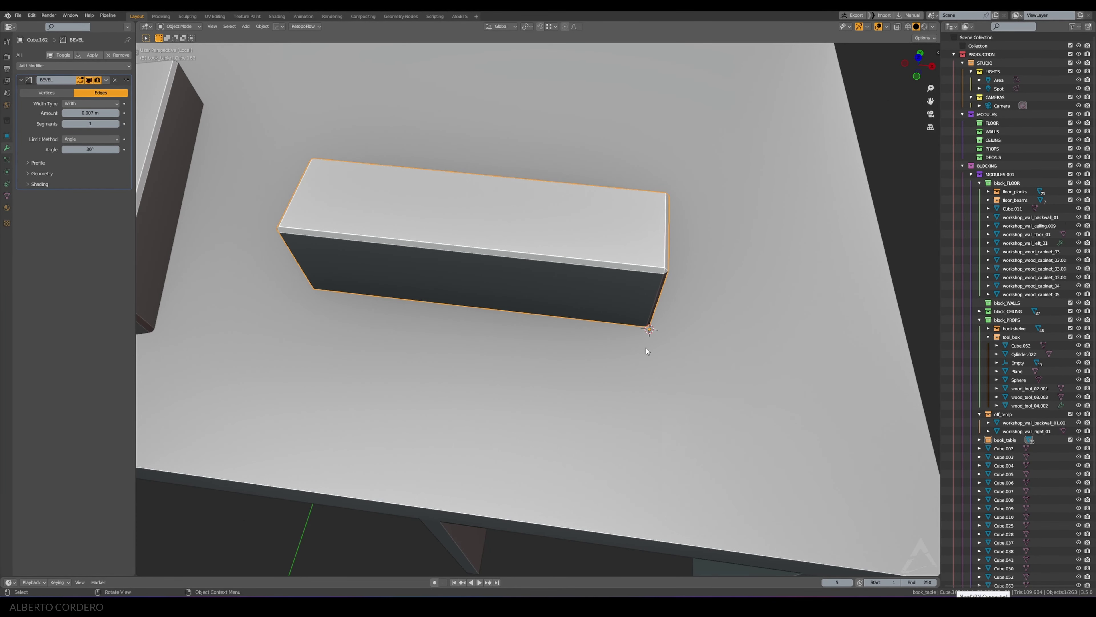
key("KP_7")
key("g")
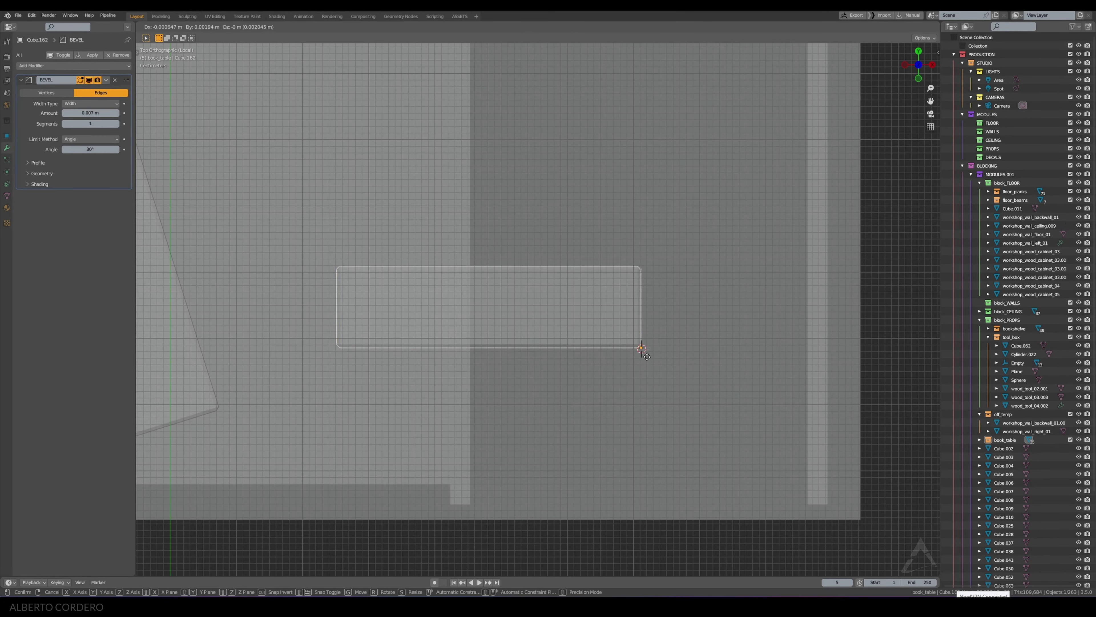
left_click(637, 346)
Step: Snap the copy's corner onto the table with vertex snapping and check its top vertices
key("ctrl+shift+Tab")
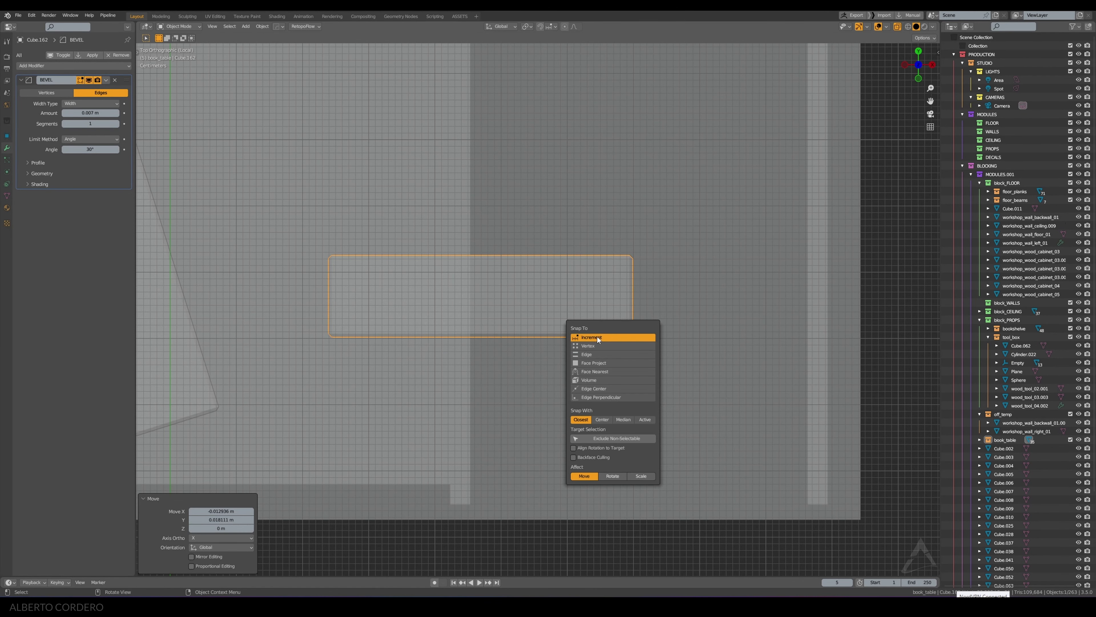
key("g")
left_click(601, 343)
middle_click_drag(601, 342, 560, 282)
key("KP_7")
key("Tab")
left_click_drag(677, 244, 344, 286)
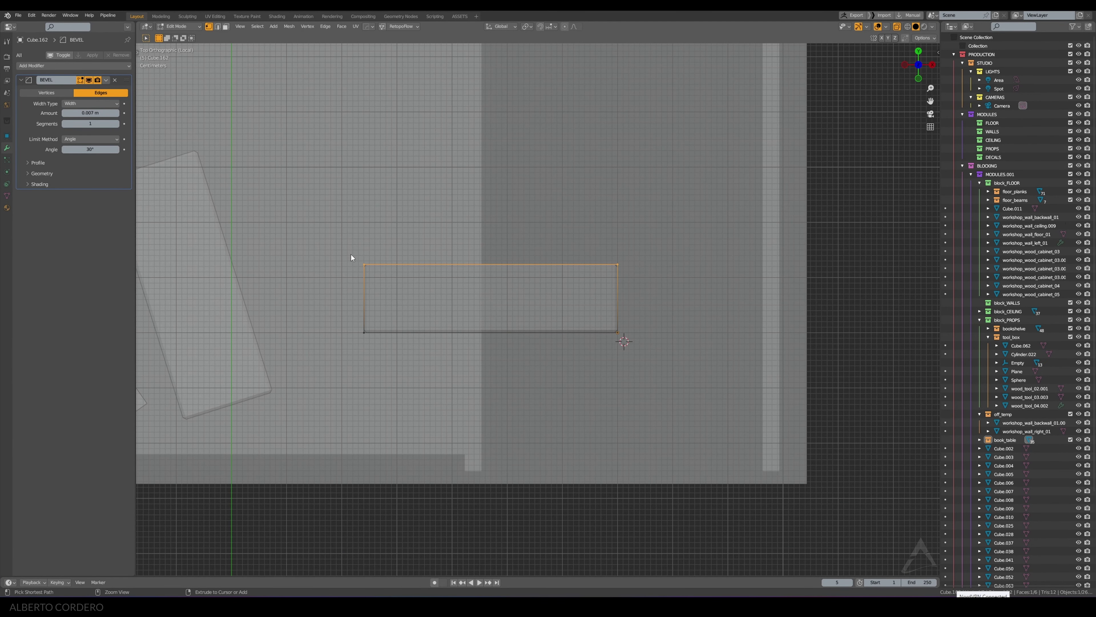
key("Tab")
mouse_move(351, 254)
middle_mouse_down()
mouse_move(431, 178)
mouse_move(500, 215)
mouse_move(506, 343)
middle_mouse_up()
Step: Shade the copy smooth and give its bevel 2 segments and a 0.015 m amount
right_click(505, 342)
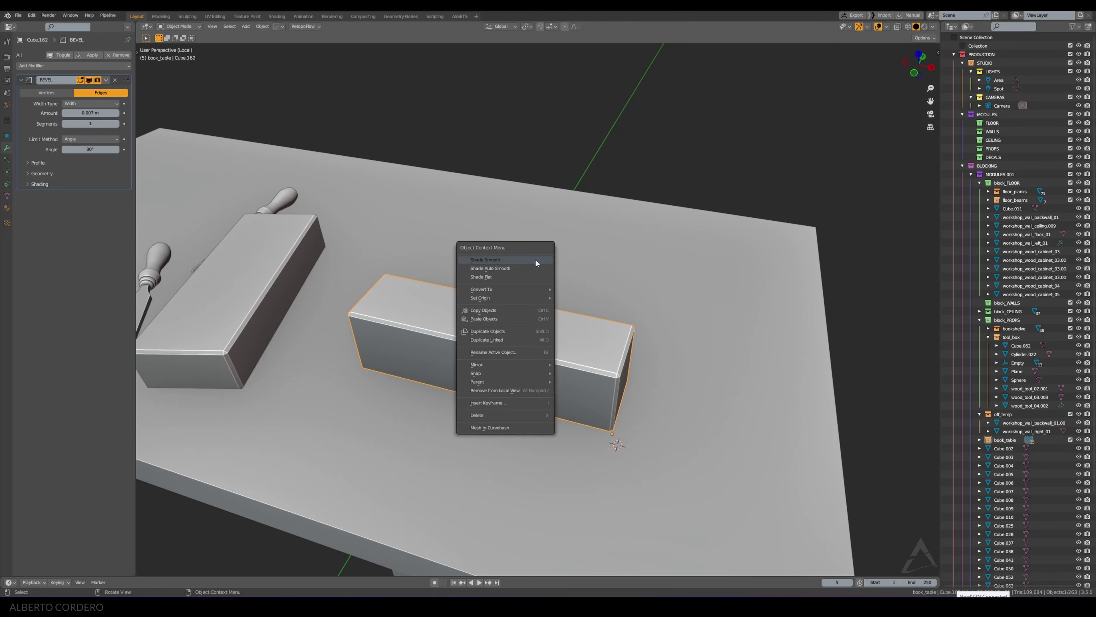
left_click(535, 260)
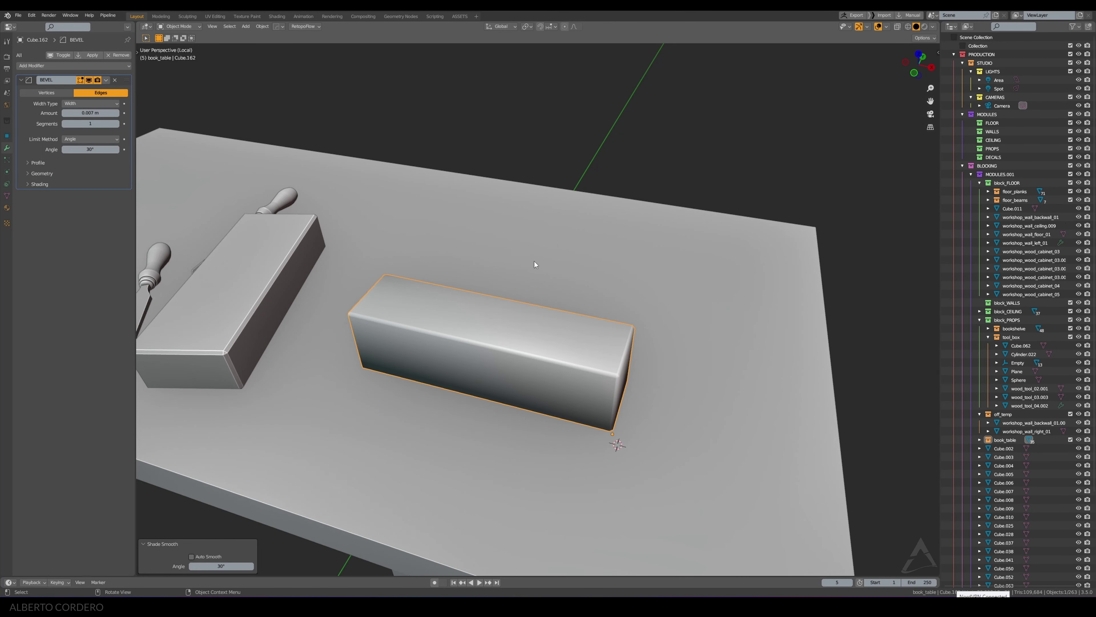
left_click(116, 124)
left_click_drag(95, 113, 108, 113)
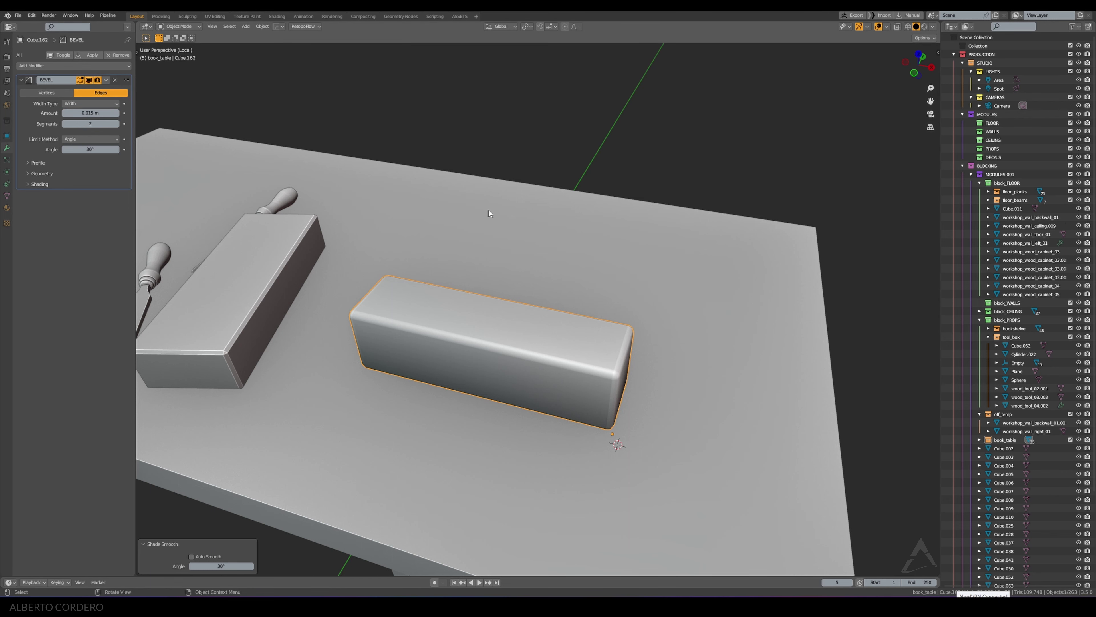
Step: In top-down X-ray view, place the 3D cursor on the second block
middle_click_drag(503, 226, 510, 223)
key("KP_7")
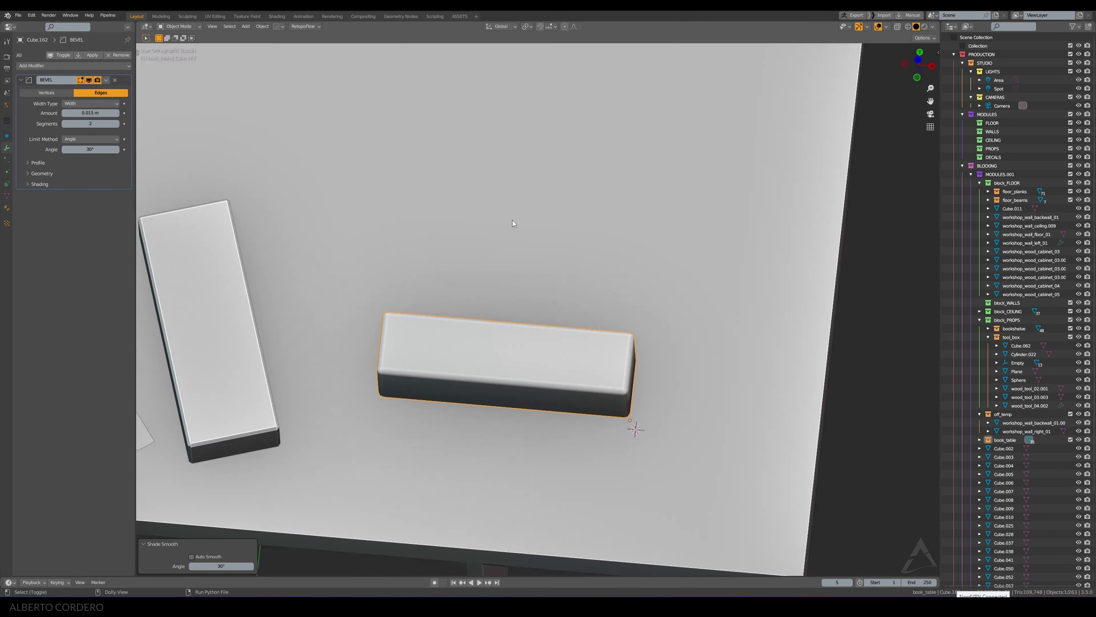
key("alt+z")
key("alt+z")
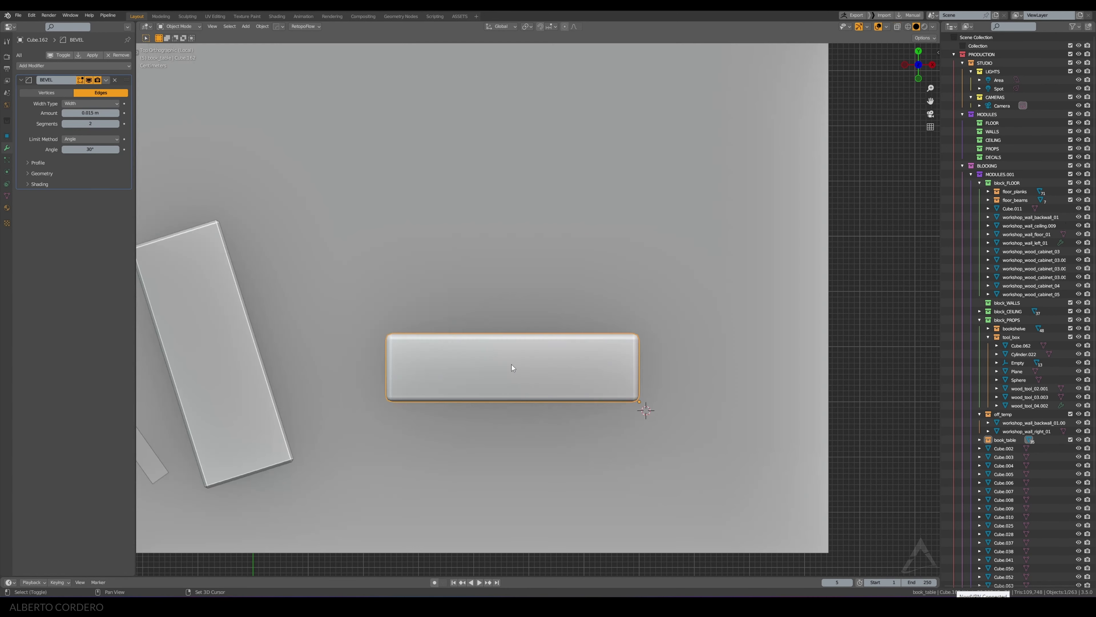
right_click(507, 362, "shift")
Step: Add a cube at the 3D cursor, shrink it onto the second block, and apply its scale
key("shift+a")
left_click(531, 367)
key("s")
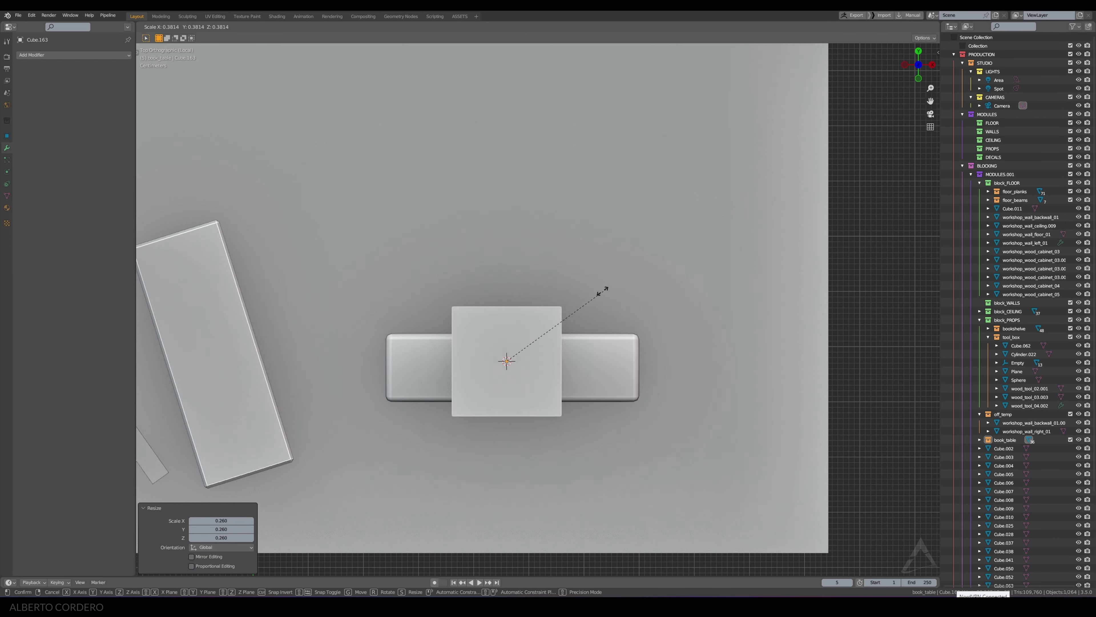
left_click(541, 321)
scroll(533, 326, "up", 1)
middle_click_drag(534, 326, 531, 235, "shift")
key("g")
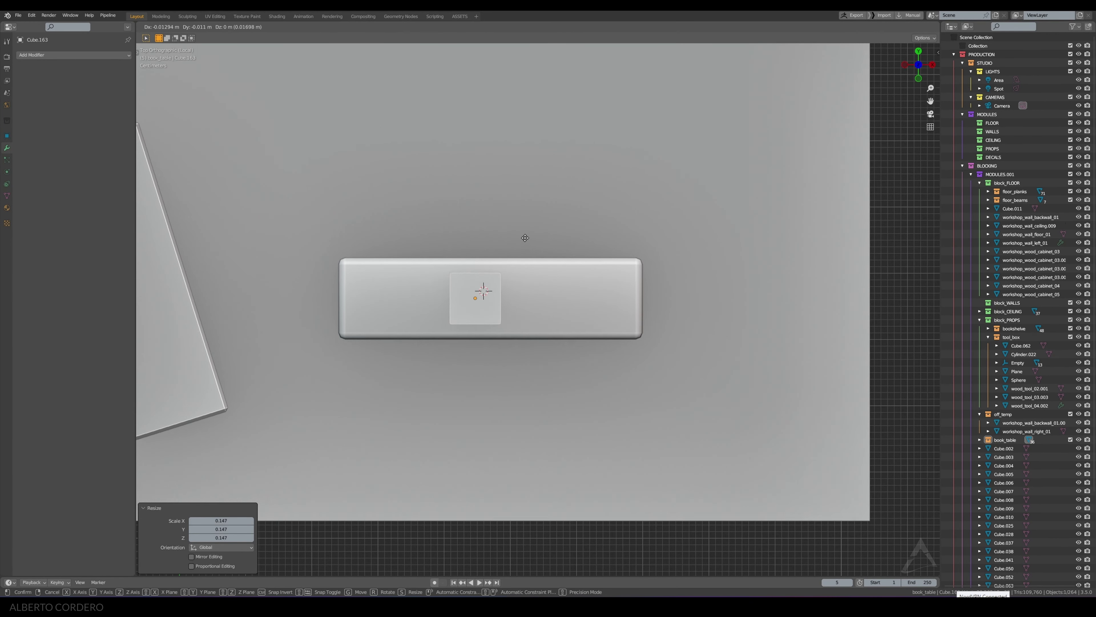
left_click(525, 237)
key("s")
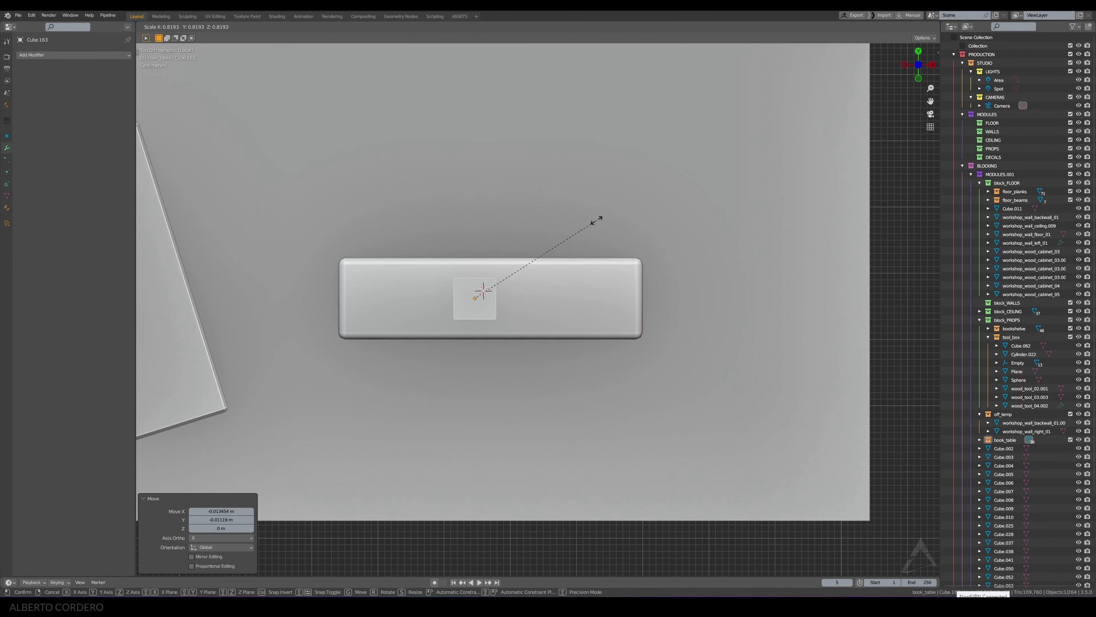
left_click(589, 228)
key("ctrl+a")
left_click(646, 187)
Step: In Edit Mode, stretch the new cube's mesh 3.666 times along X
key("KP_1")
key("alt+z")
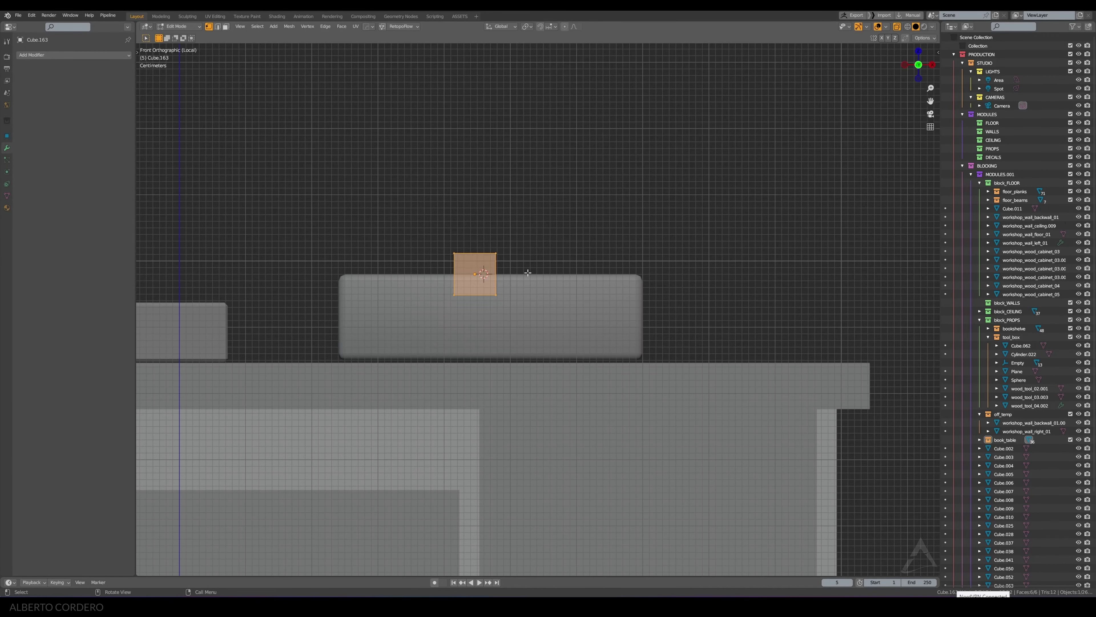
key("Tab")
scroll(466, 284, "up", 1)
scroll(466, 284, "up", 1)
key("a")
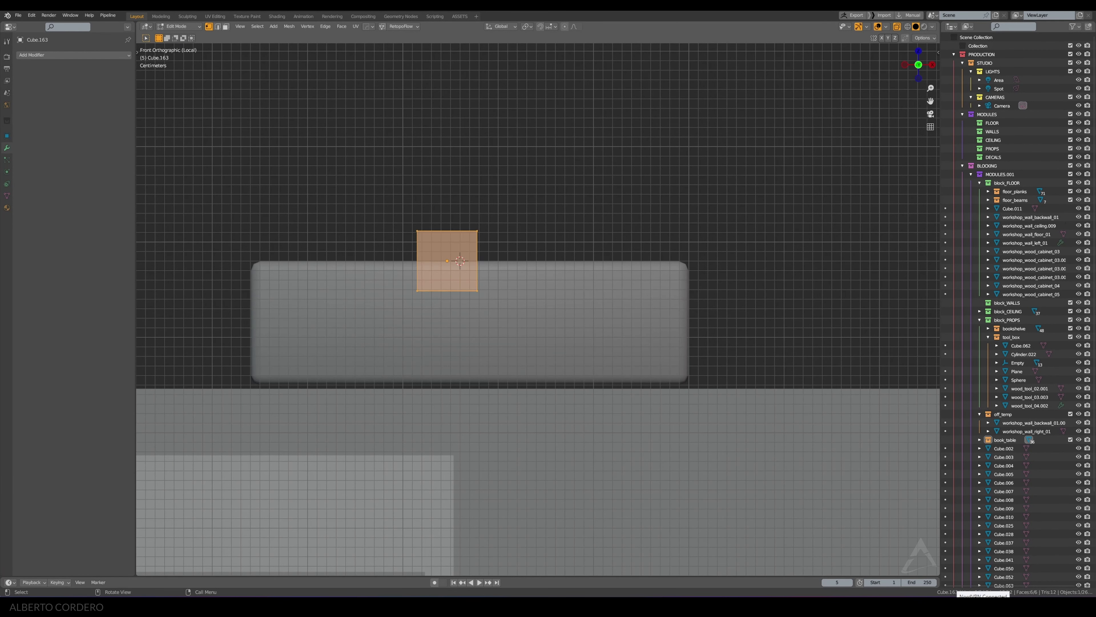
key("s")
key("x")
left_click(823, 300)
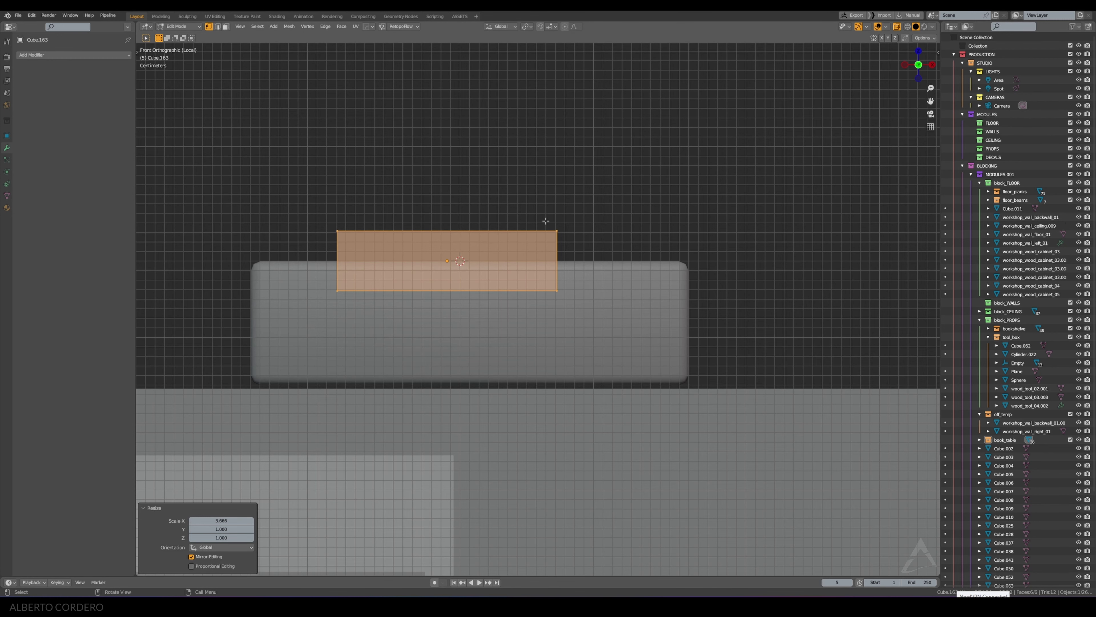
scroll(564, 202, "down", 7)
scroll(538, 309, "up", 4)
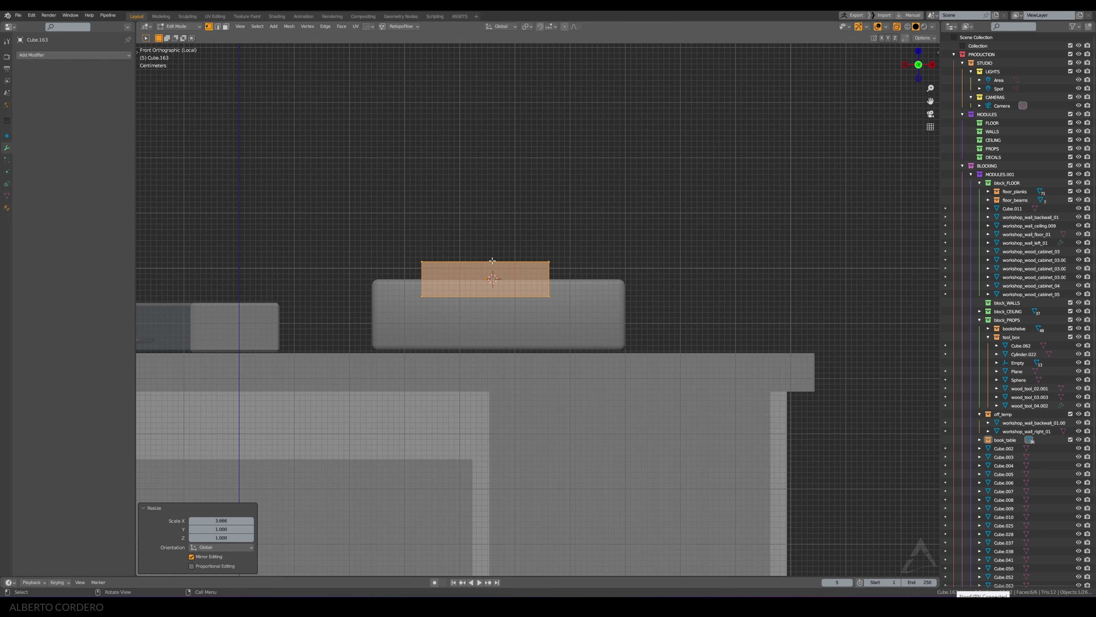
Step: Leave Edit Mode on the resized cutter box Cube.163 and select only the cutter
middle_click_drag(569, 236, 548, 206)
key("KP_1")
scroll(550, 183, "up", 3)
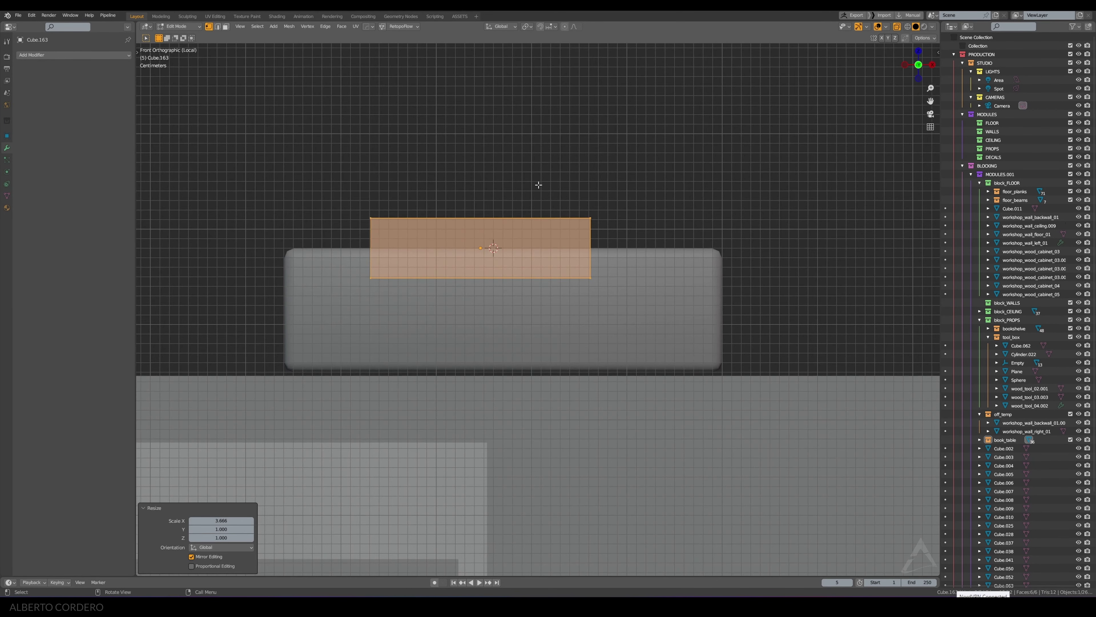
scroll(538, 185, "up", 1)
key("Tab")
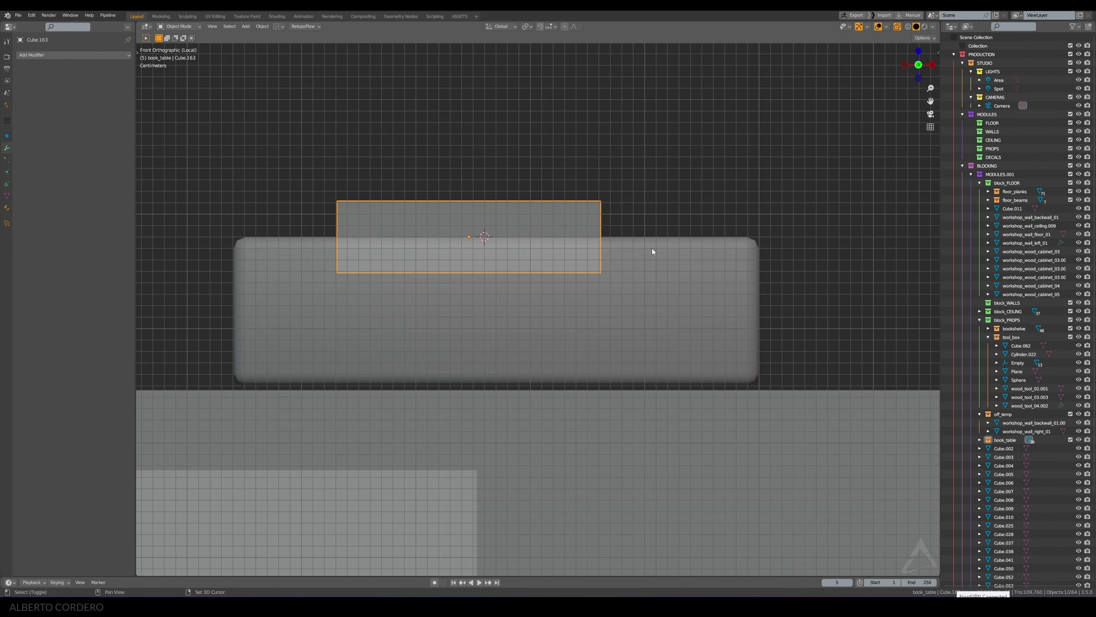
left_click(652, 248, "shift")
left_click(578, 203)
Step: In top view, move the cutter box slightly right so it carves the body's top
middle_click_drag(578, 203, 599, 223)
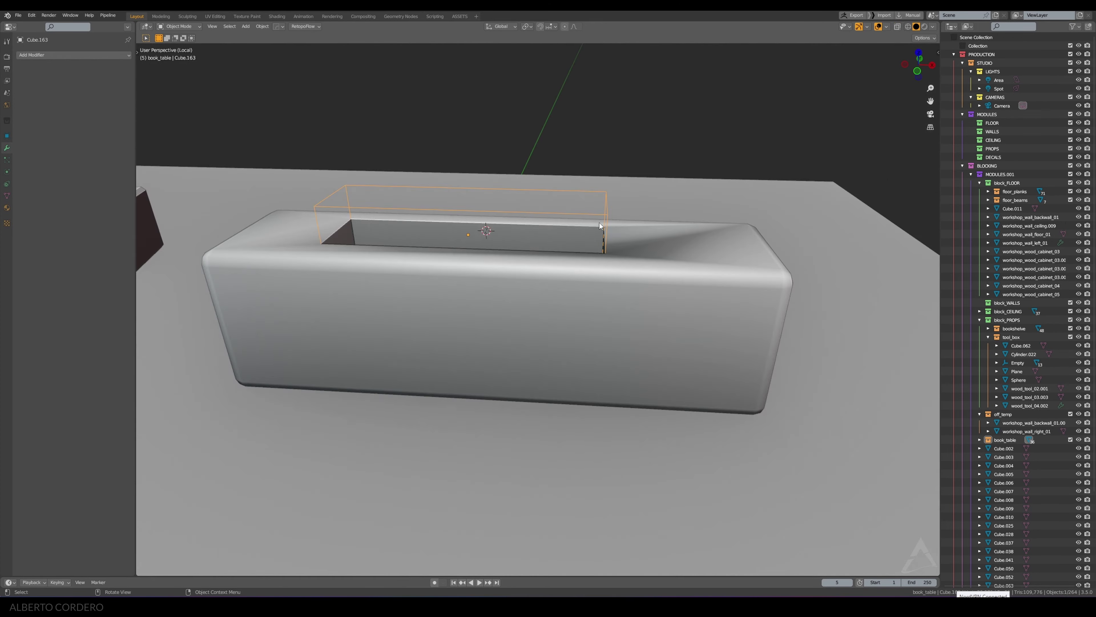
key("KP_7")
key("g")
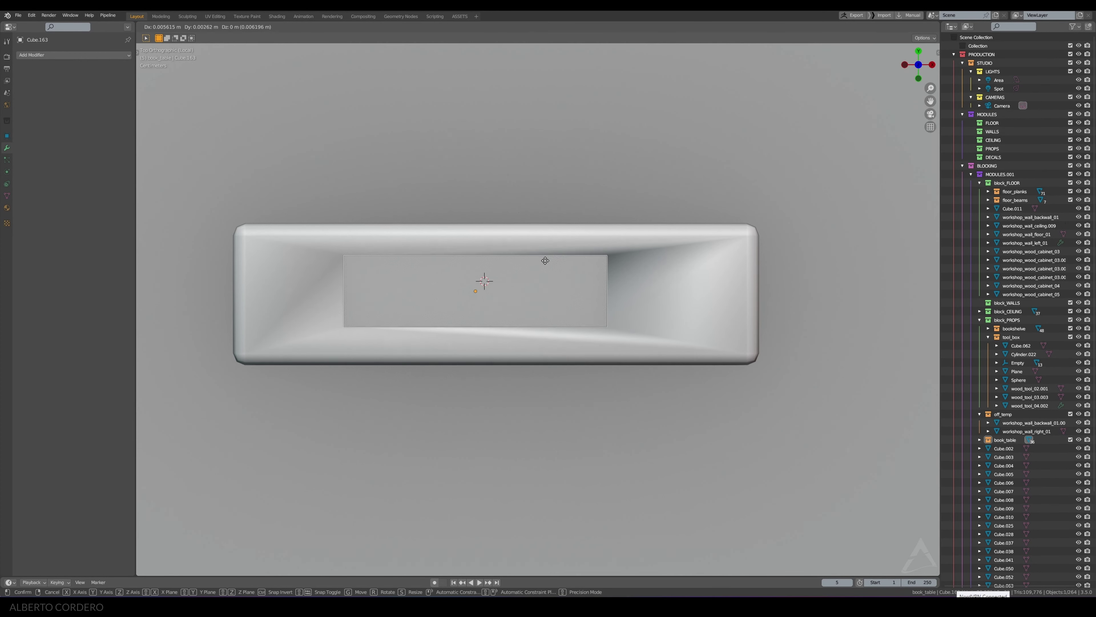
left_click(553, 266)
mouse_move(553, 265)
middle_mouse_down()
mouse_move(532, 201)
mouse_move(564, 243)
mouse_move(541, 246)
middle_mouse_up()
Step: Move the body's BTool Boolean modifier above its Bevel modifier
left_click(436, 298)
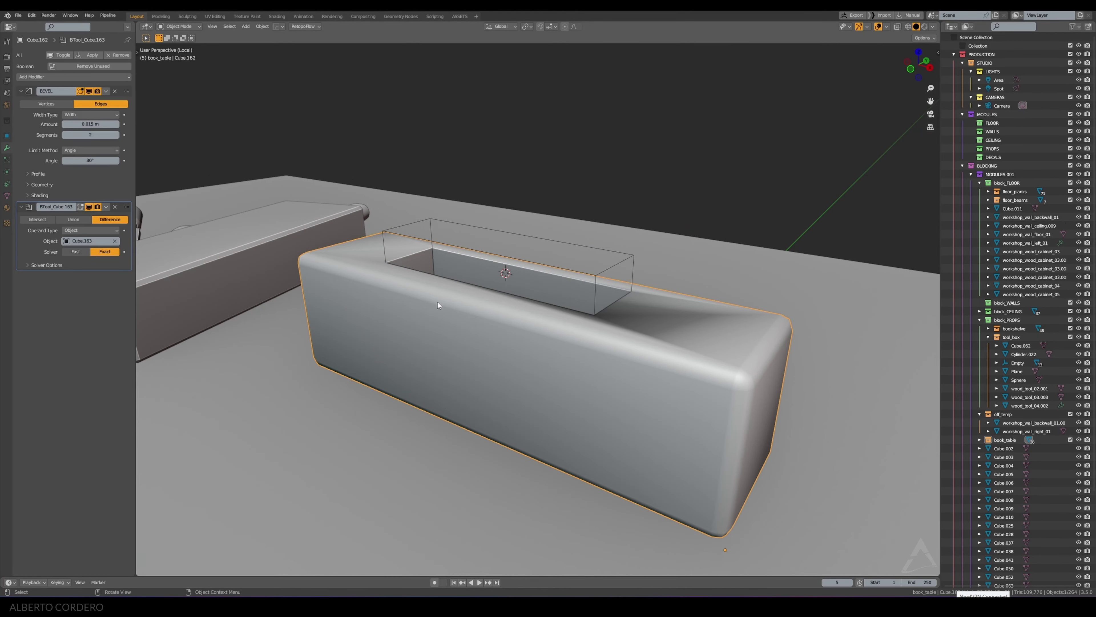
left_click_drag(125, 199, 125, 91)
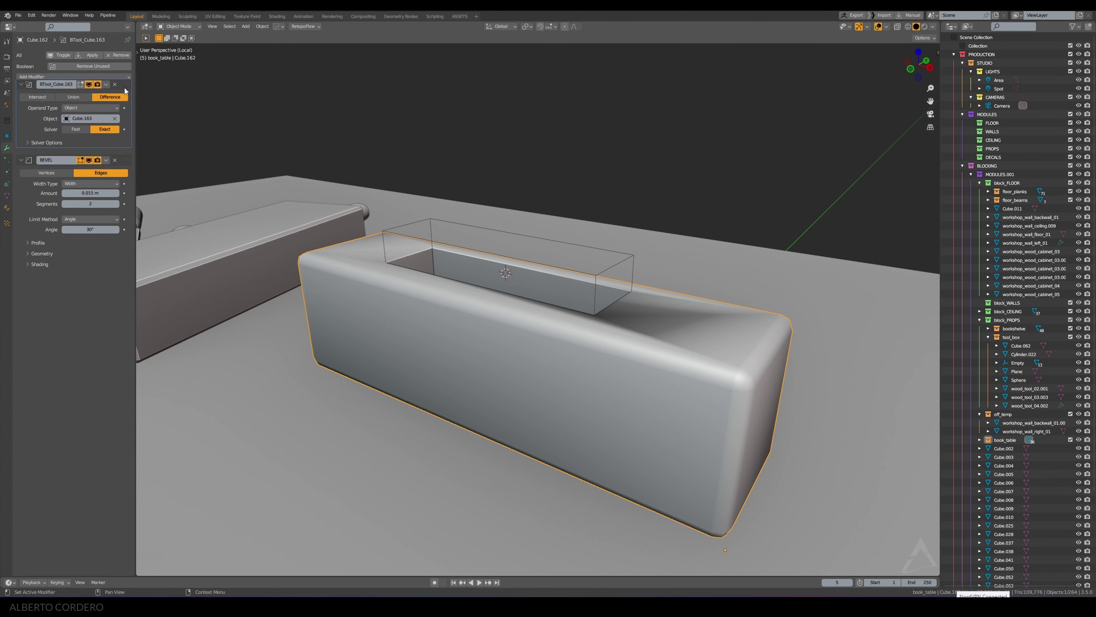
mouse_move(431, 242)
middle_mouse_down()
mouse_move(610, 227)
mouse_move(608, 247)
mouse_move(662, 238)
mouse_move(545, 237)
middle_mouse_up()
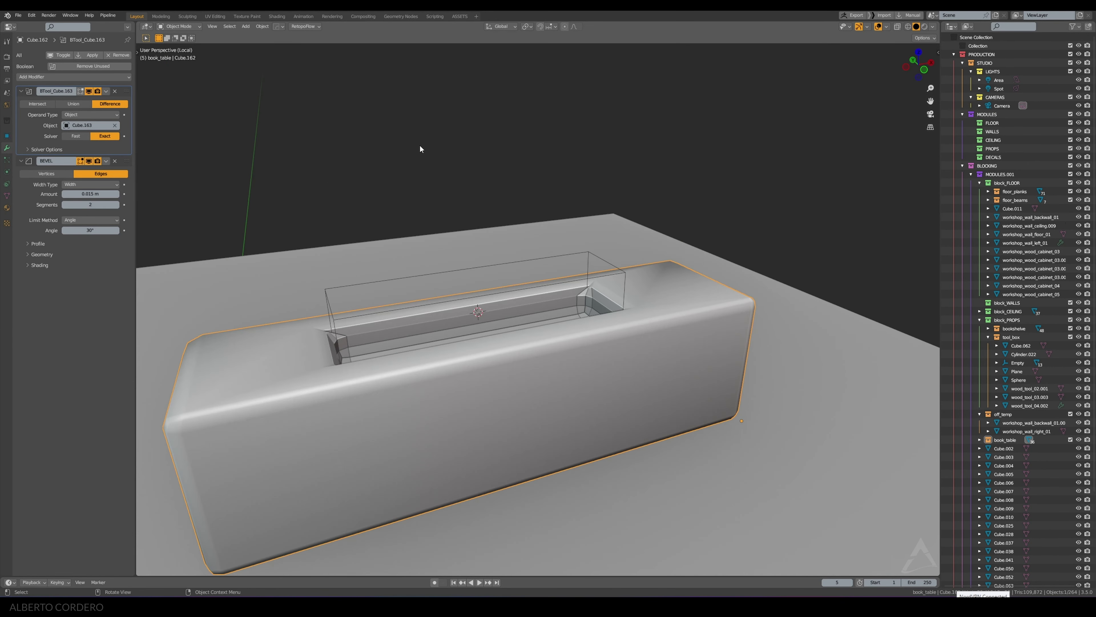
key("alt+s")
left_click(472, 176)
Step: Add a Weighted Normal modifier to smooth the body's shading
key("q")
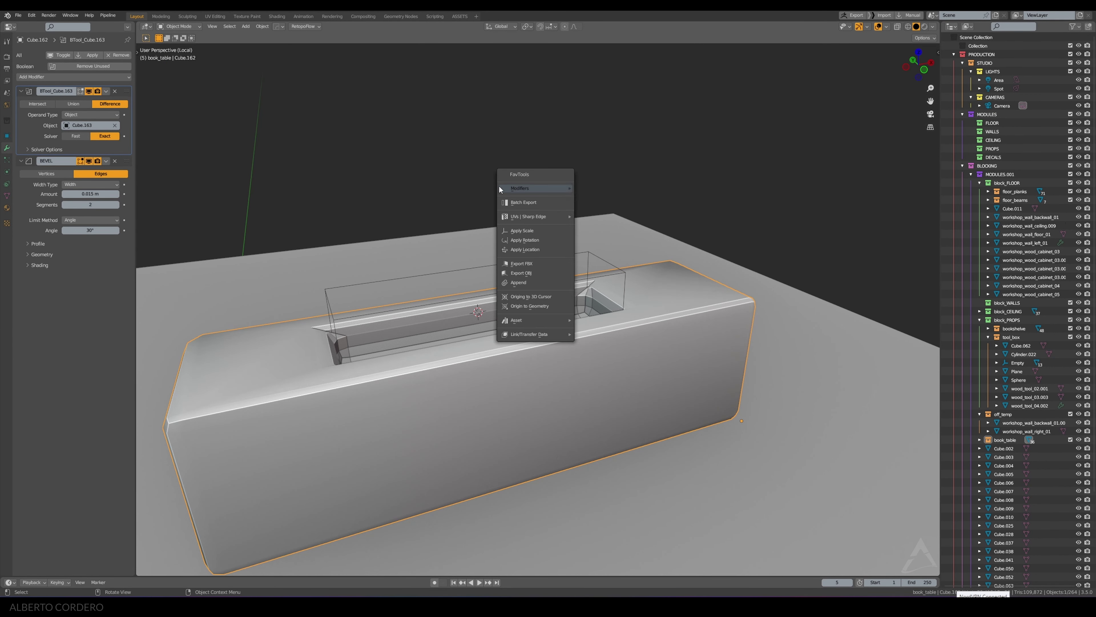
mouse_move(520, 188)
left_click(603, 253)
middle_click_drag(603, 253, 557, 268)
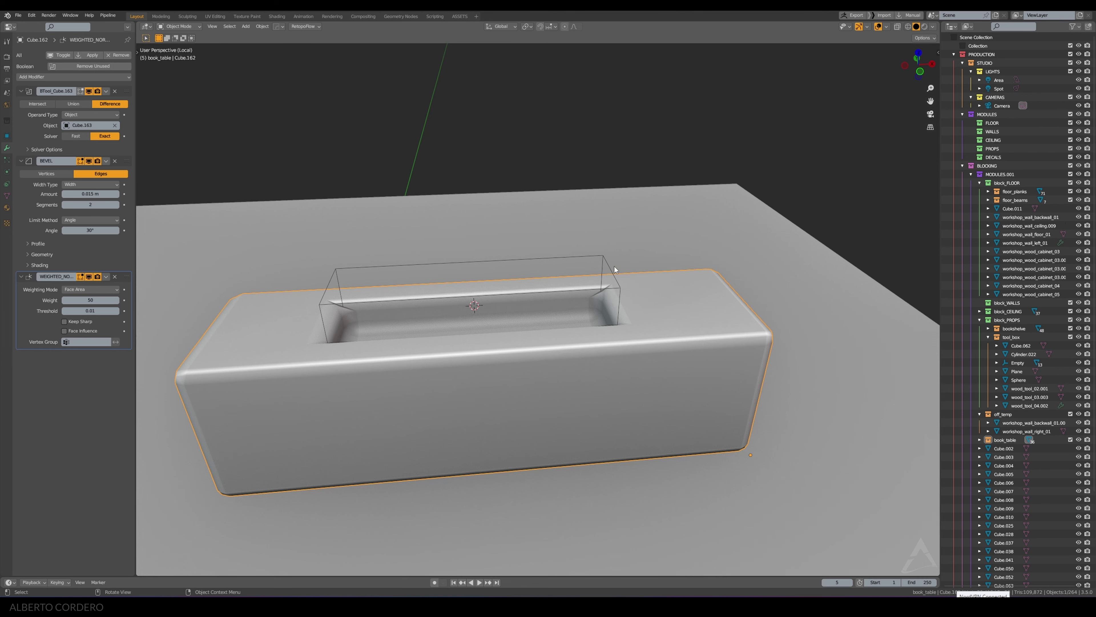
Step: Apply scale on the cutter Cube.163 and the body Cube.162
left_click(602, 256)
key("ctrl+a")
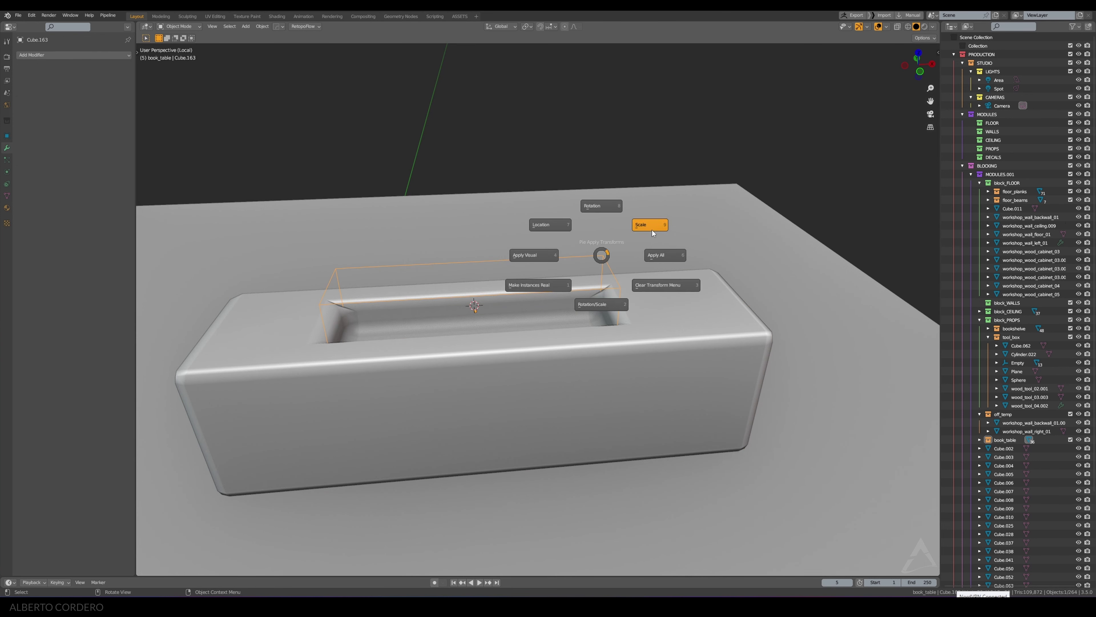
left_click(652, 232)
left_click(647, 294)
key("ctrl+a")
left_click(664, 267)
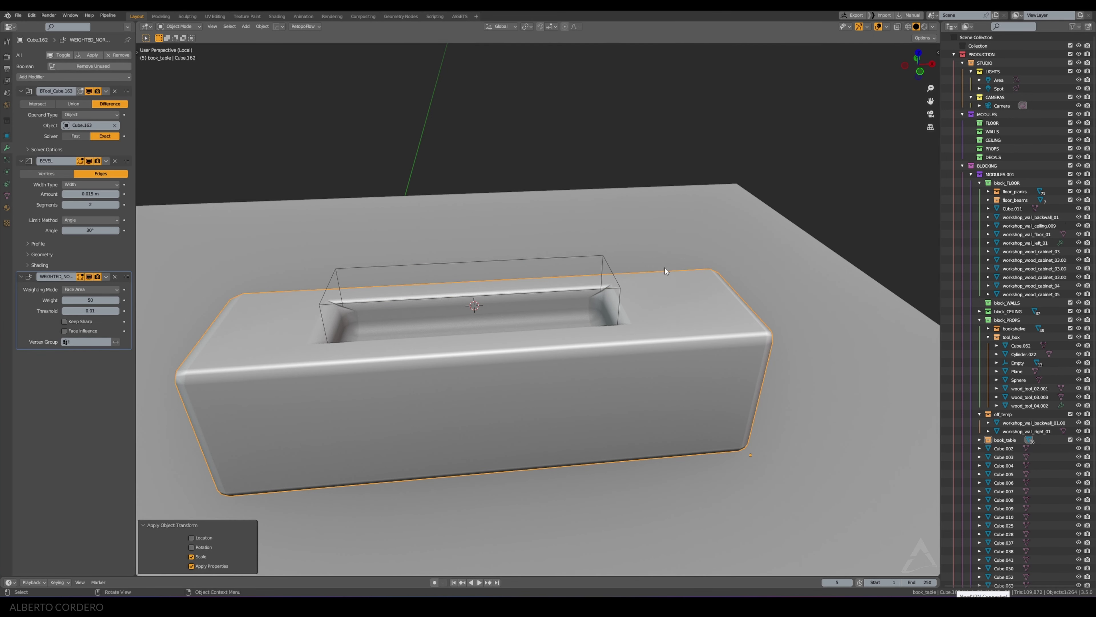
middle_click_drag(665, 268, 618, 269)
left_click(612, 273)
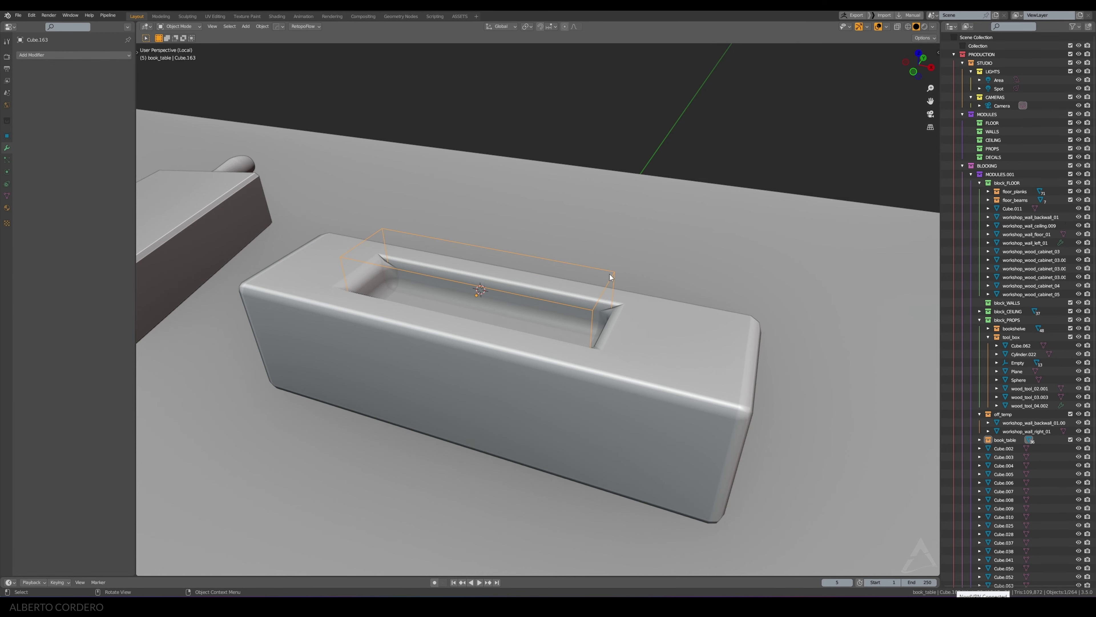
Step: In front X-ray view, lower the cutter's bottom face along Z to deepen the slot
key("KP_1")
key("Tab")
key("alt+z")
left_click(478, 331)
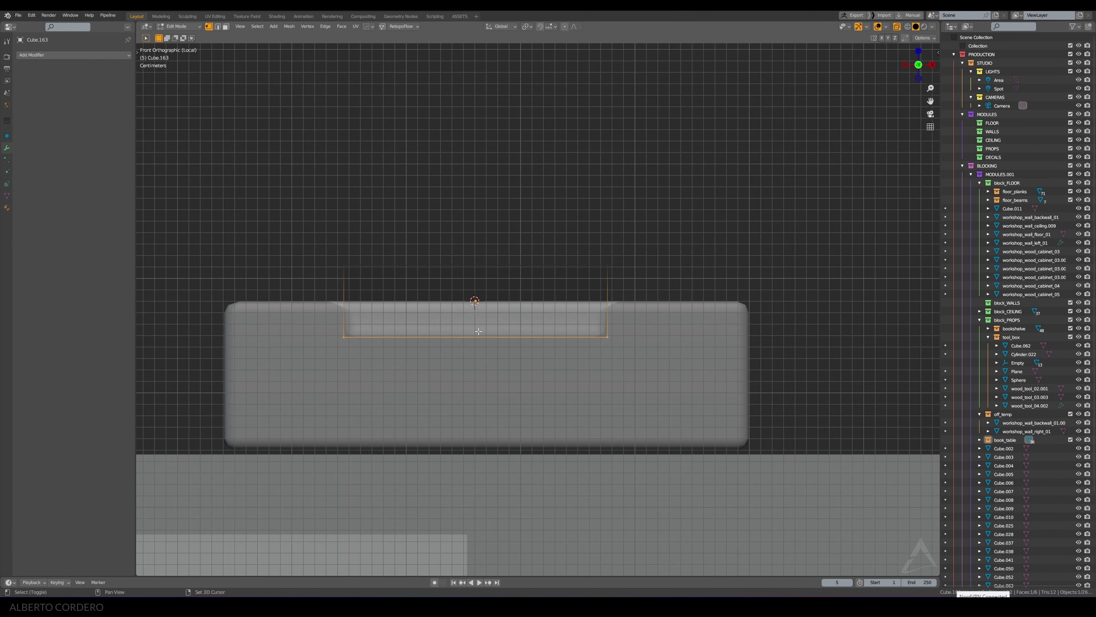
middle_click_drag(478, 332, 486, 306, "shift")
key("g")
key("z")
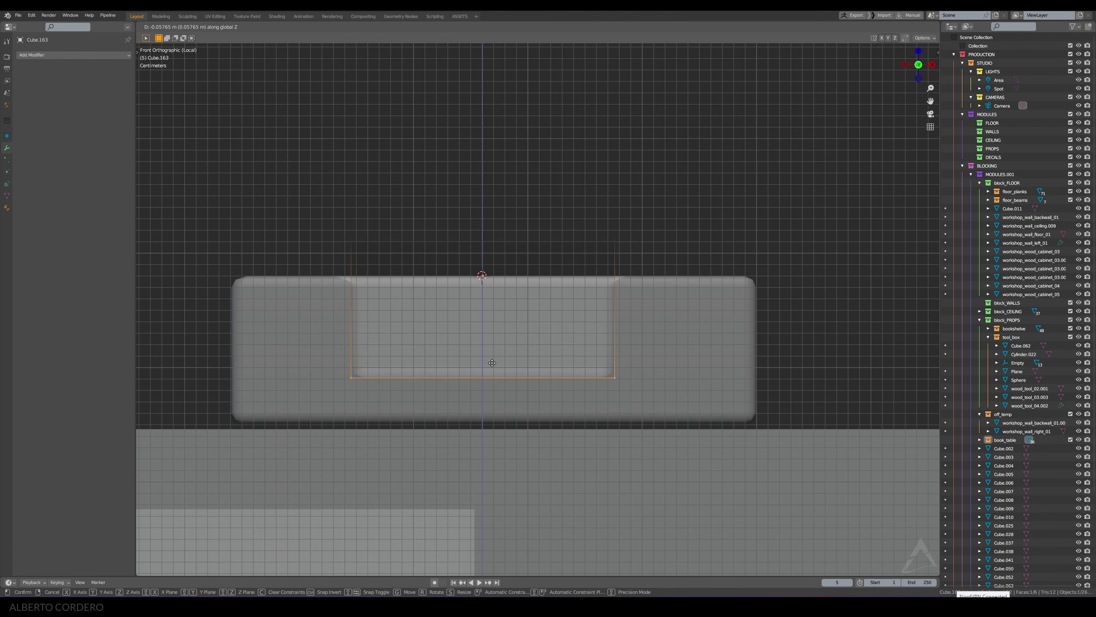
left_click(491, 363)
Step: Move the cutter's top-left vertex left along X to slant the slot's left wall
left_click(406, 275)
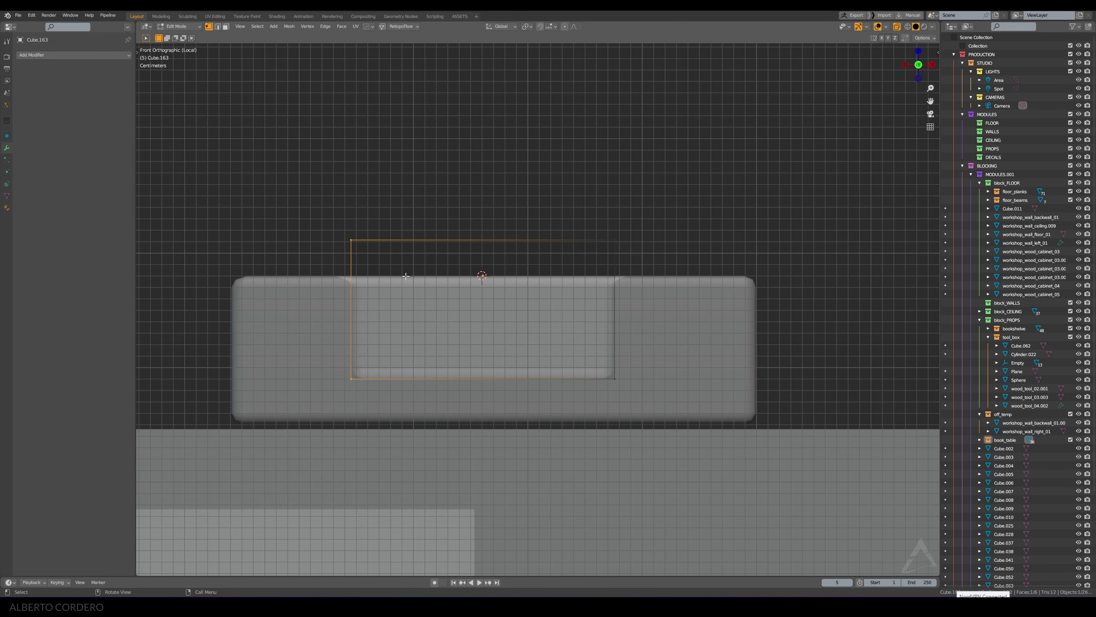
left_click(399, 215)
key("g")
key("x")
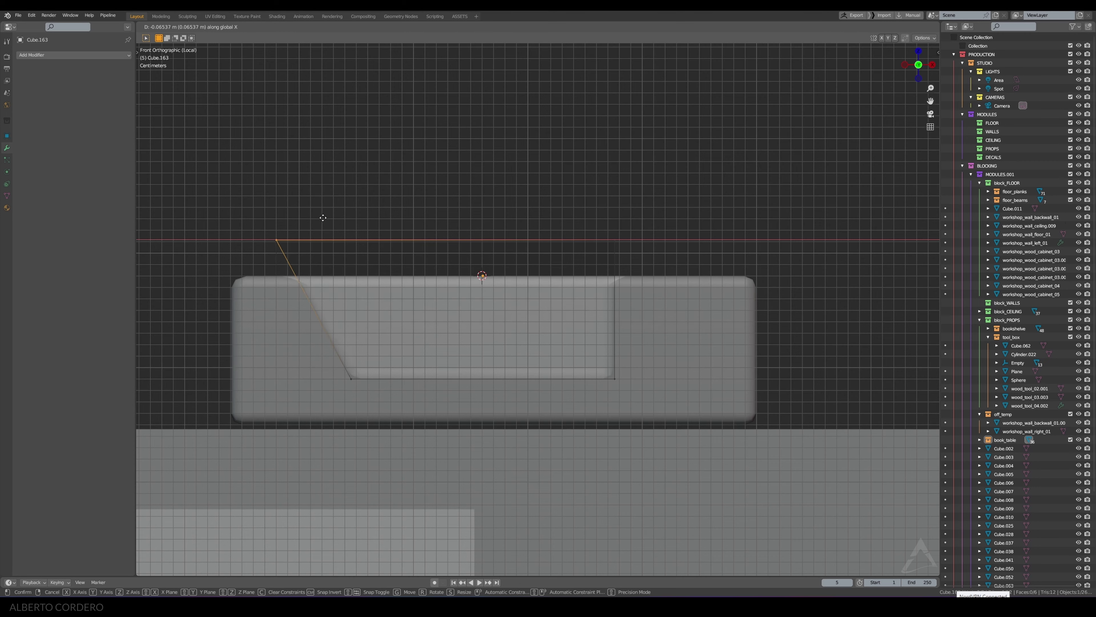
left_click(323, 217)
middle_click_drag(323, 217, 276, 328)
key("Tab")
Step: Reduce the body's Bevel amount to 0.007 m
left_click(267, 347)
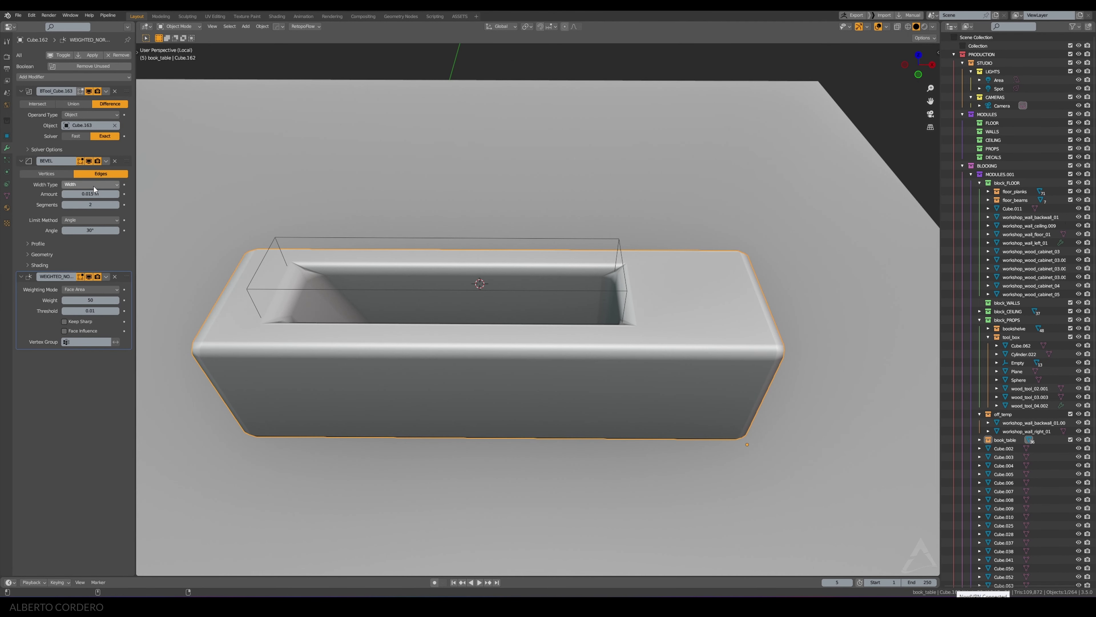
left_click_drag(90, 194, 72, 193)
mouse_move(579, 165)
middle_mouse_down()
mouse_move(688, 252)
mouse_move(662, 234)
mouse_move(642, 310)
middle_mouse_up()
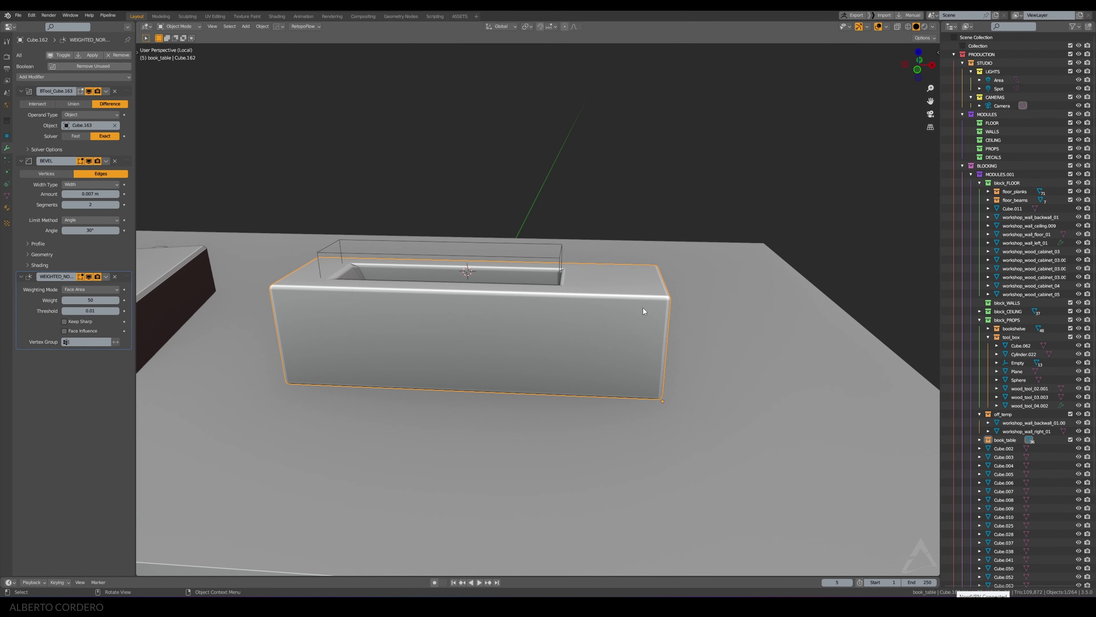
key("KP_1")
key("alt+z")
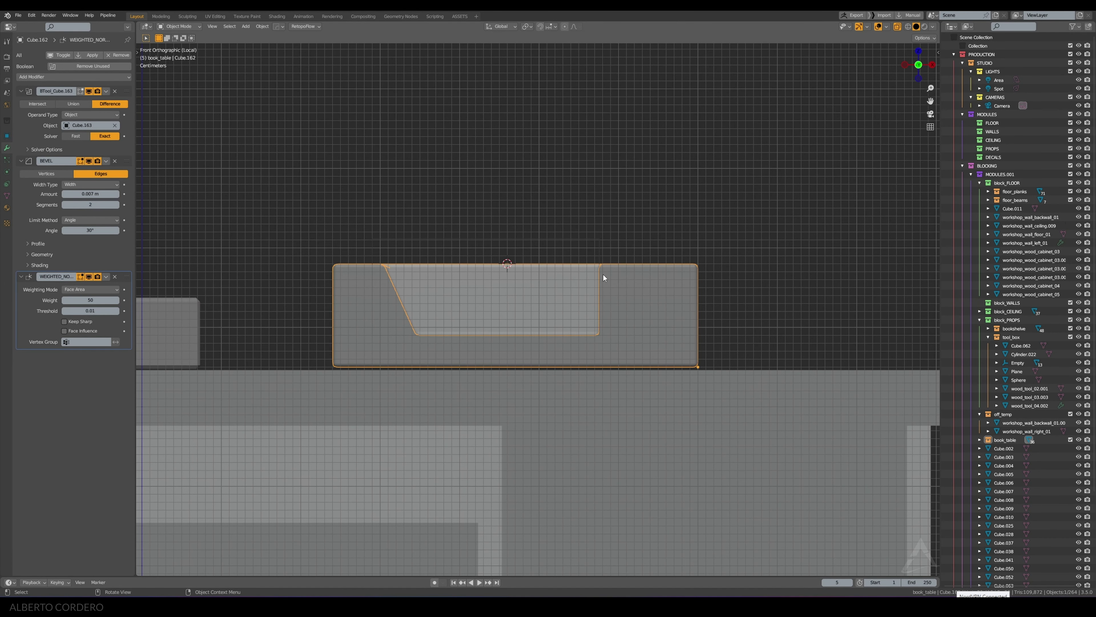
Step: In Edit Mode, move Cube.163's right edge about 0.045 m left along X
left_click(578, 237)
key("Tab")
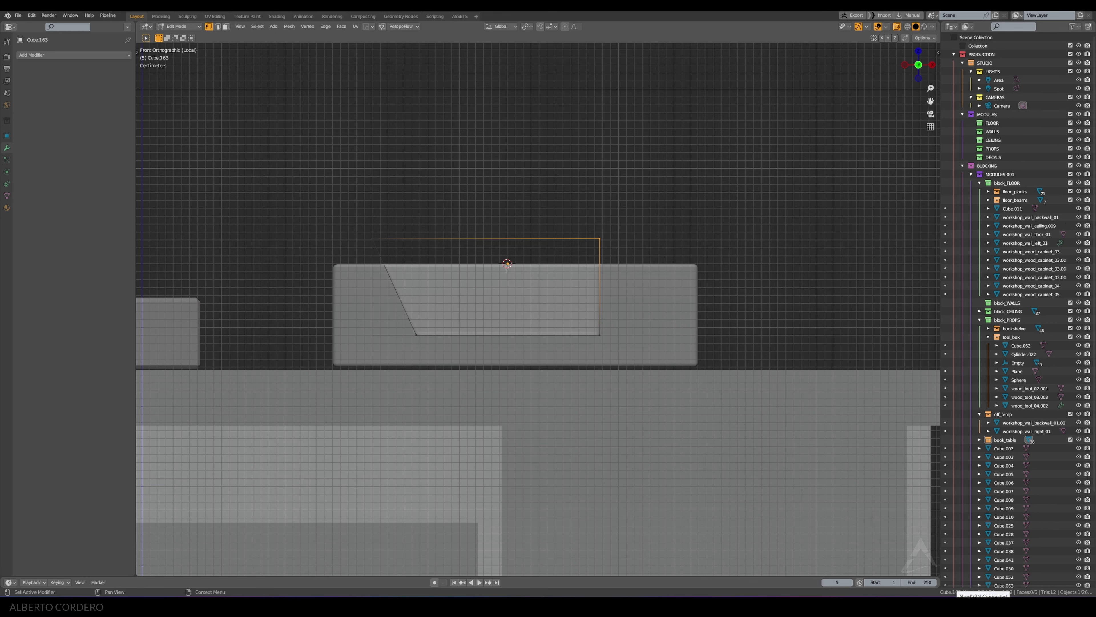
middle_click_drag(612, 244, 580, 225)
left_click_drag(624, 326, 540, 204)
key("g")
key("x")
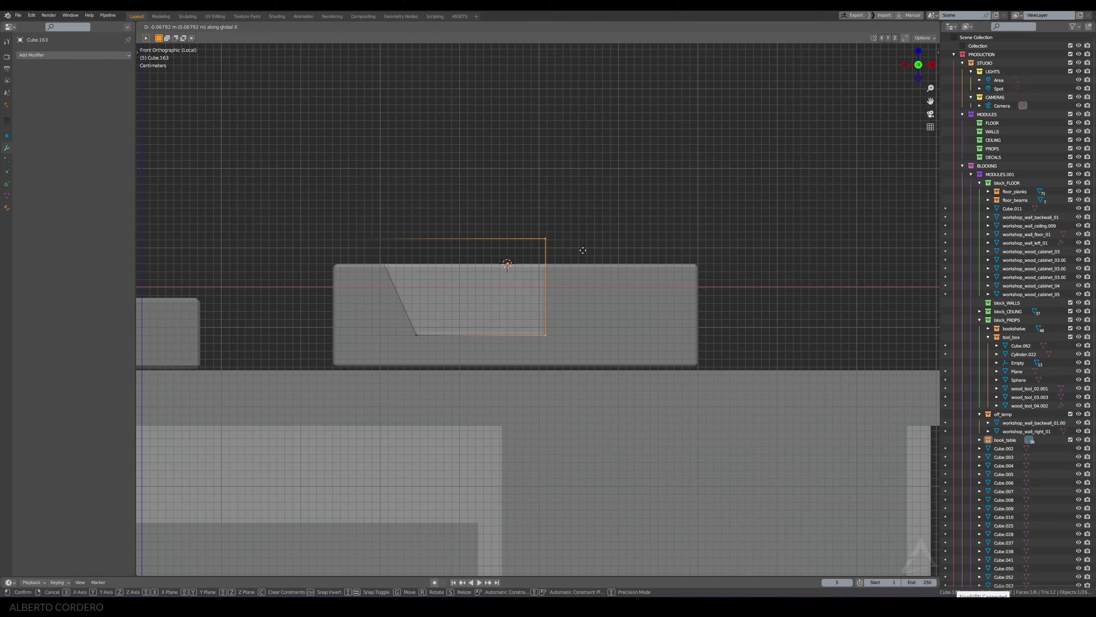
left_click(598, 250)
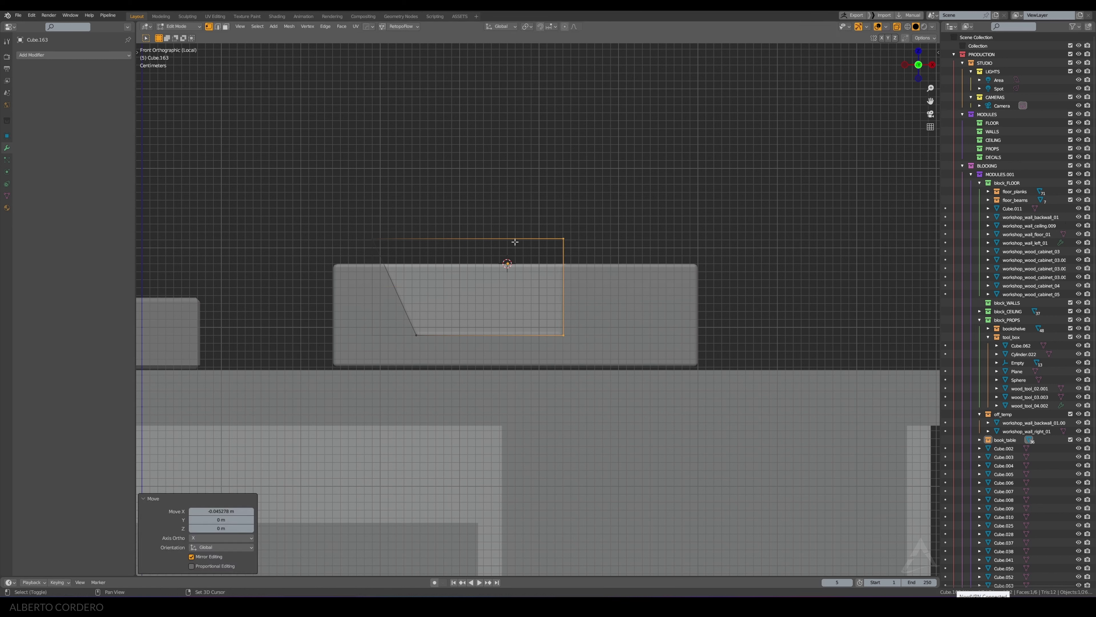
Step: Duplicate the cutter's right face along X and extrude it into an extra block
key("shift+d")
key("x")
left_click(579, 246)
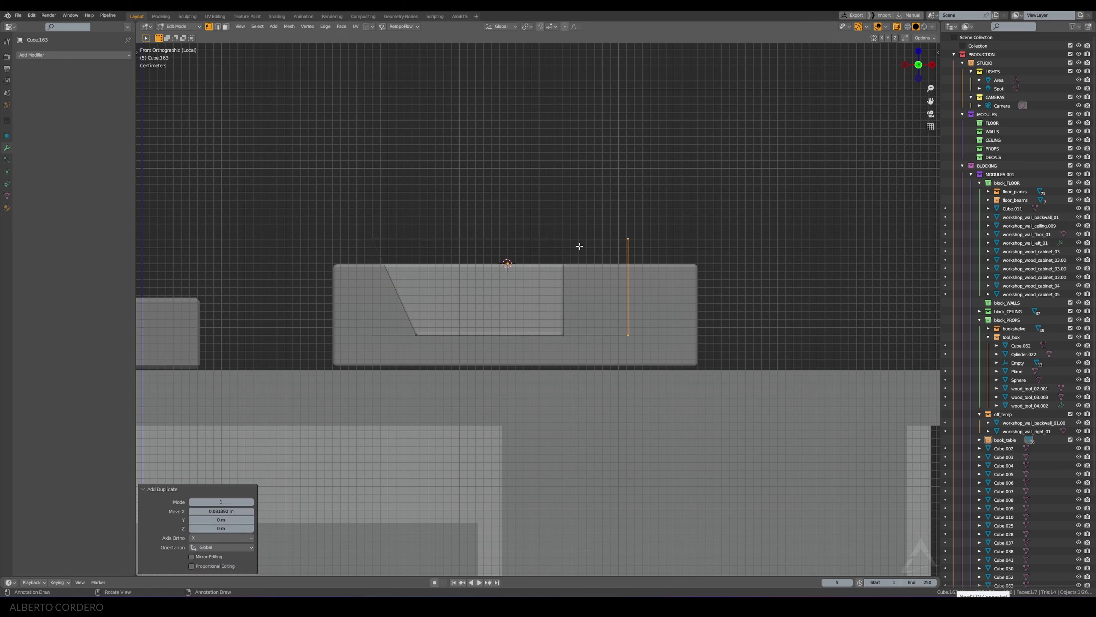
key("e")
left_click(683, 230)
middle_click_drag(683, 230, 697, 276)
key("KP_7")
key("l")
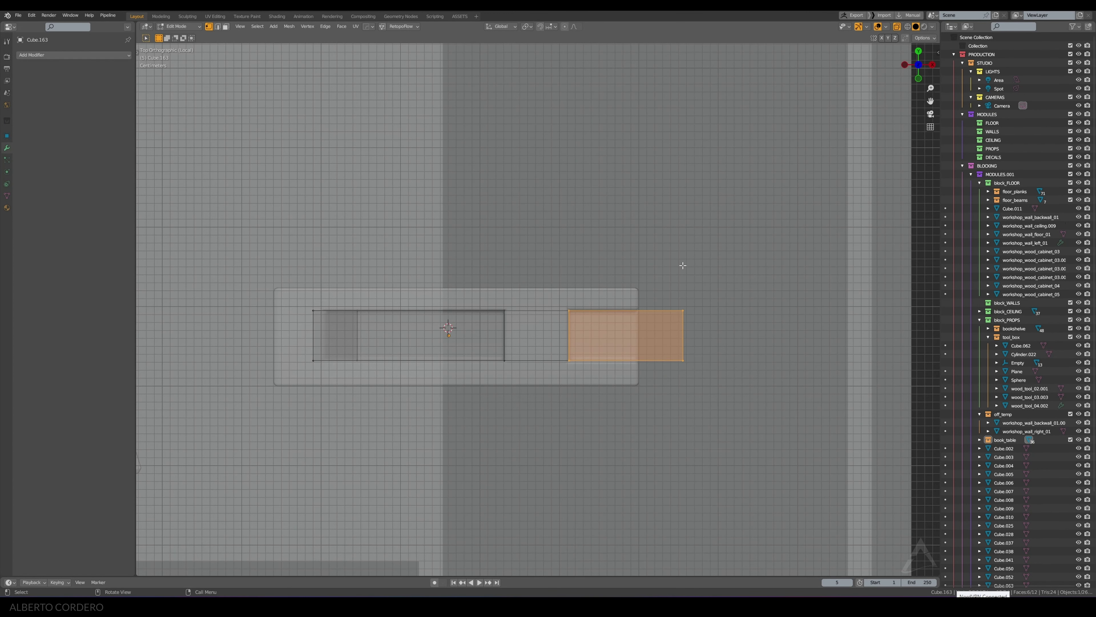
Step: Scale the new block along Y by 2.643
key("s")
key("y")
left_click(698, 313)
mouse_move(697, 313)
middle_mouse_down()
mouse_move(636, 280)
mouse_move(640, 259)
middle_mouse_up()
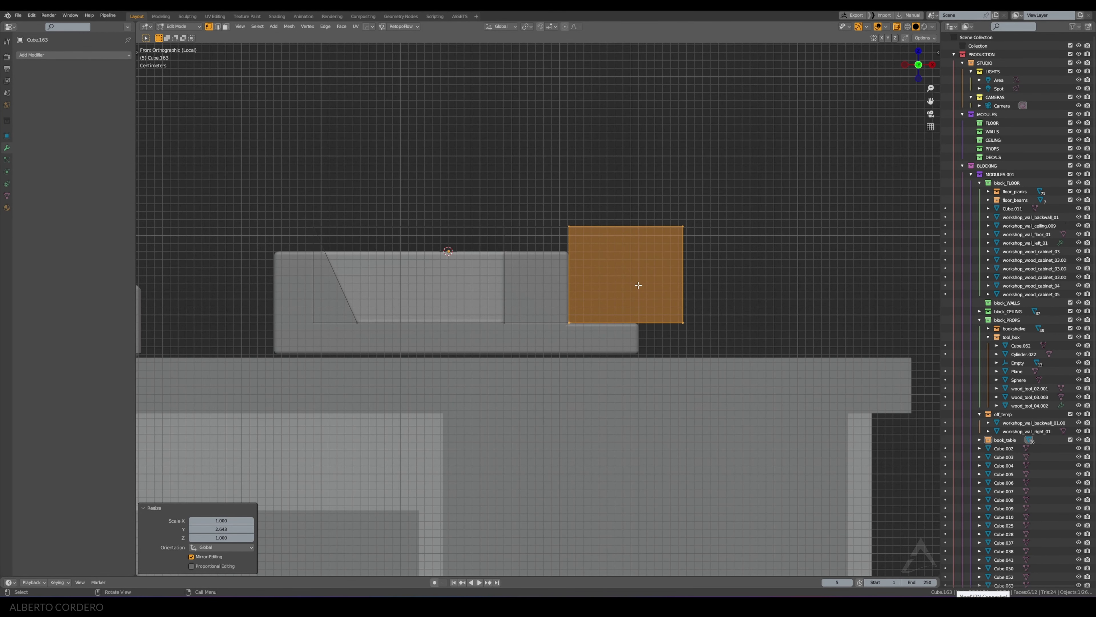
mouse_move(616, 256)
middle_mouse_down()
mouse_move(601, 267)
mouse_move(607, 234)
middle_mouse_up()
Step: Shift the block's two vertical edges left along X to form the lower step
left_click_drag(603, 193, 551, 358)
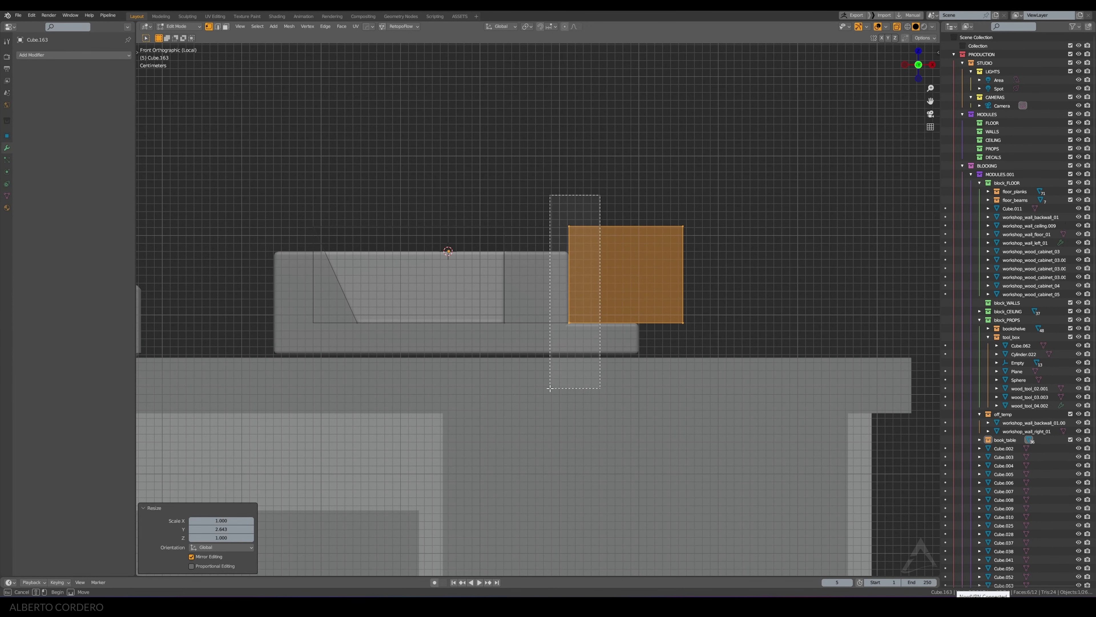
key("g")
key("x")
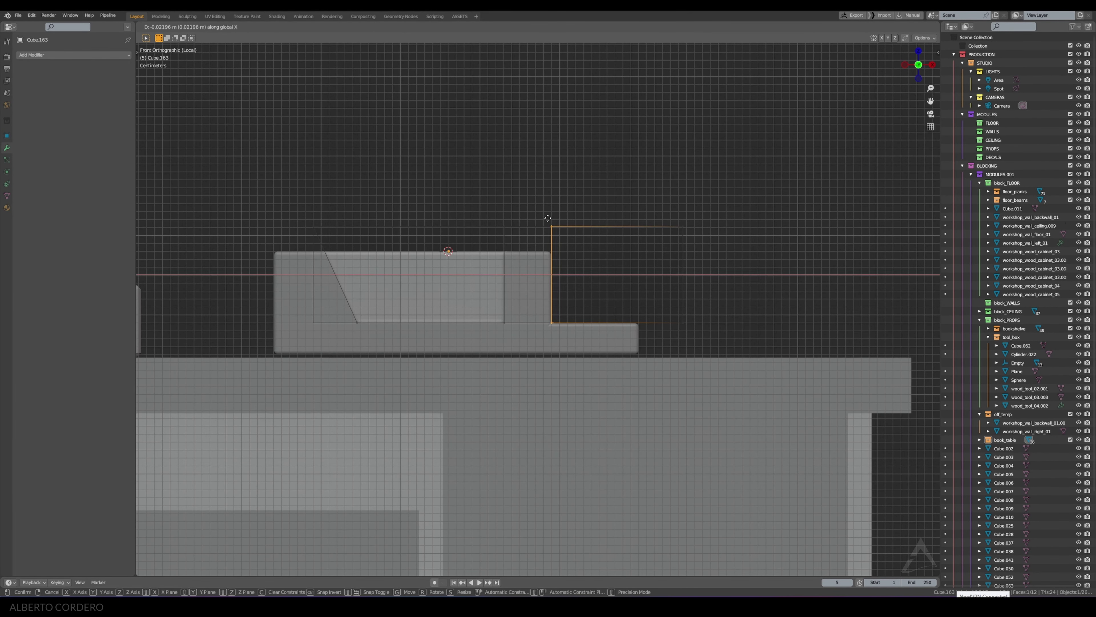
left_click(548, 218)
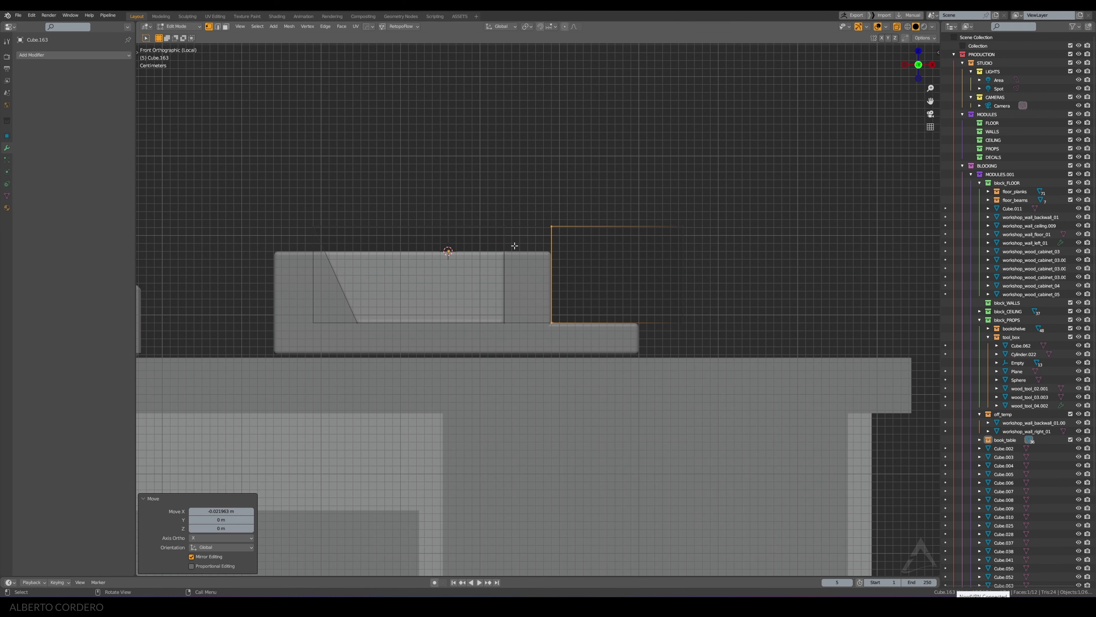
left_click_drag(508, 227, 477, 362)
key("g")
key("x")
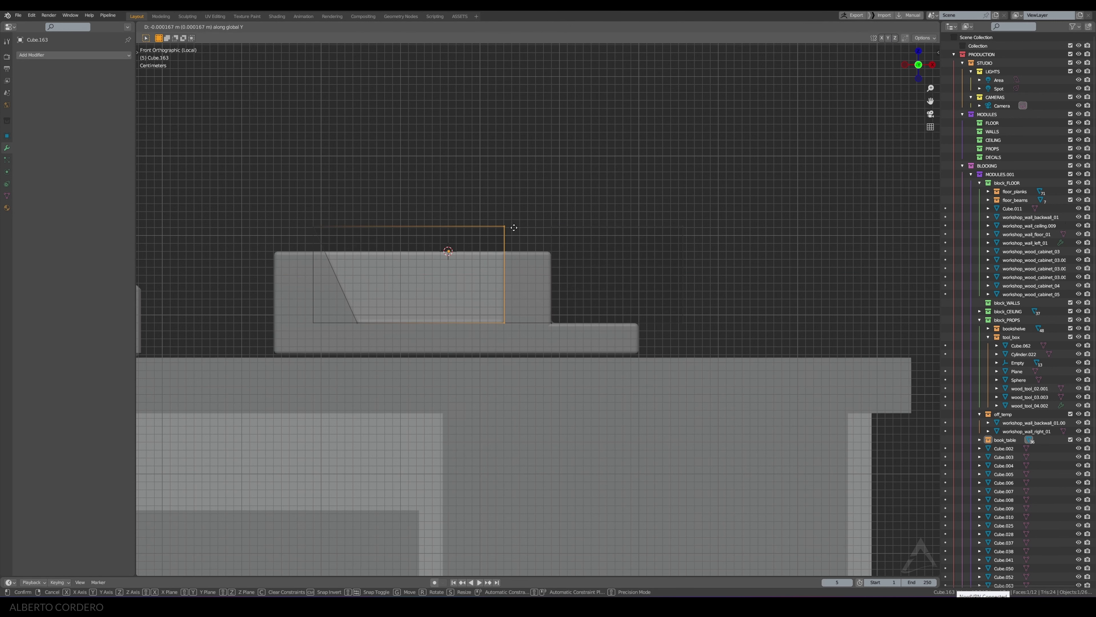
left_click(502, 231)
Step: Turn X-ray off, return to Object Mode and inspect the stepped cut
key("alt+z")
key("Tab")
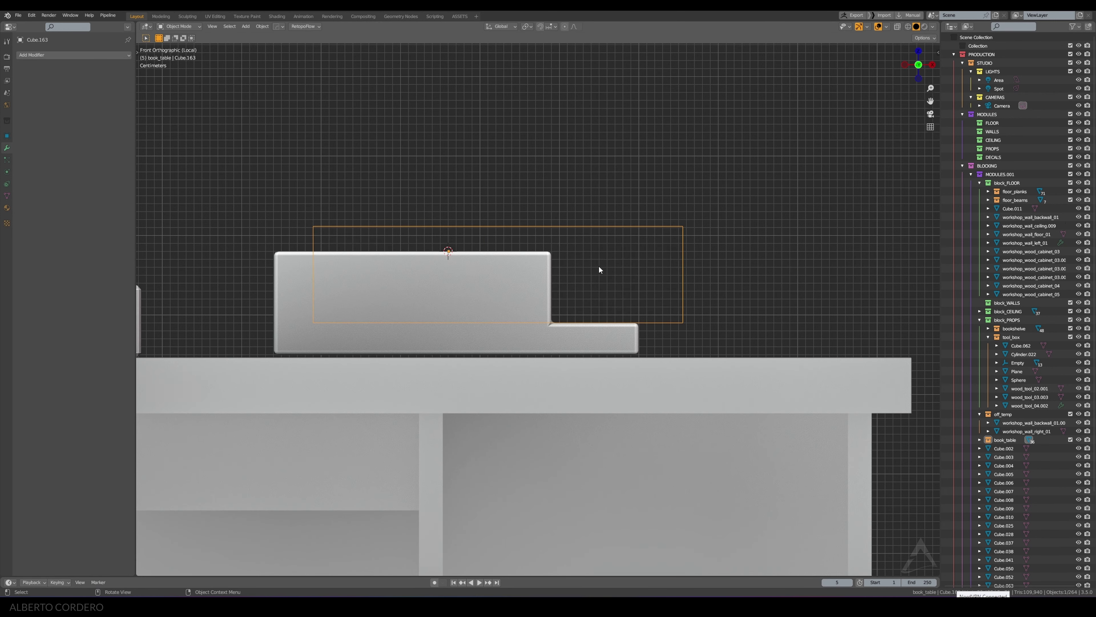
middle_click_drag(599, 265, 631, 179)
left_click(631, 179)
mouse_move(591, 235)
middle_mouse_down()
mouse_move(545, 255)
mouse_move(568, 268)
mouse_move(481, 249)
mouse_move(501, 241)
mouse_move(478, 235)
mouse_move(506, 229)
middle_mouse_up()
Step: Add a new cube (Cube.164) and scale it down
scroll(520, 251, "up", 2)
key("alt+z")
key("shift+a")
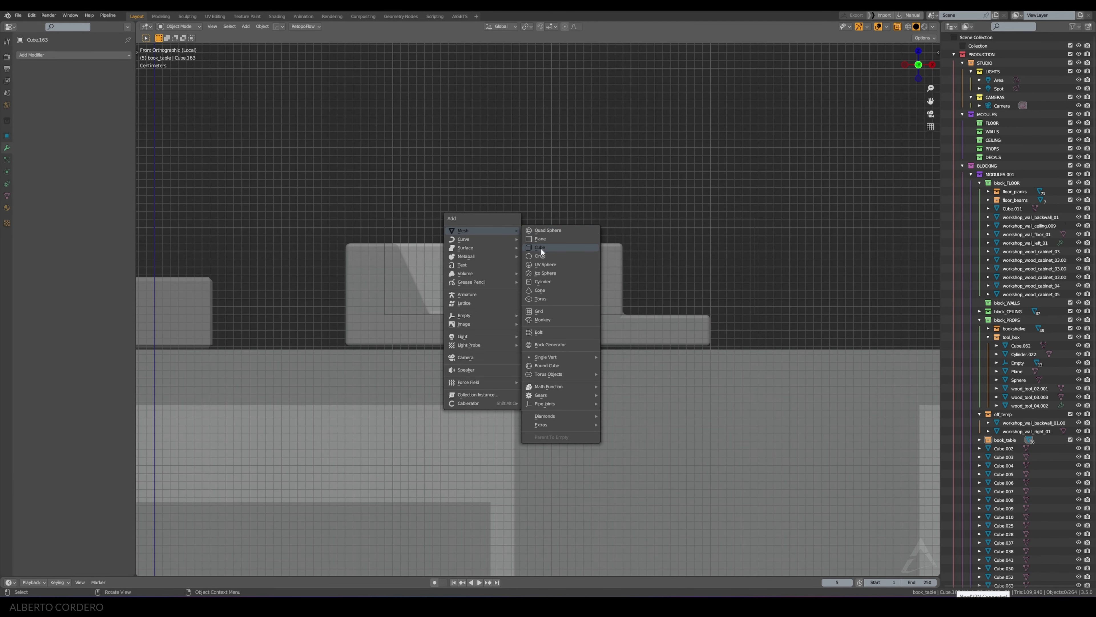
left_click(541, 248)
key("s")
key("s")
left_click(620, 234)
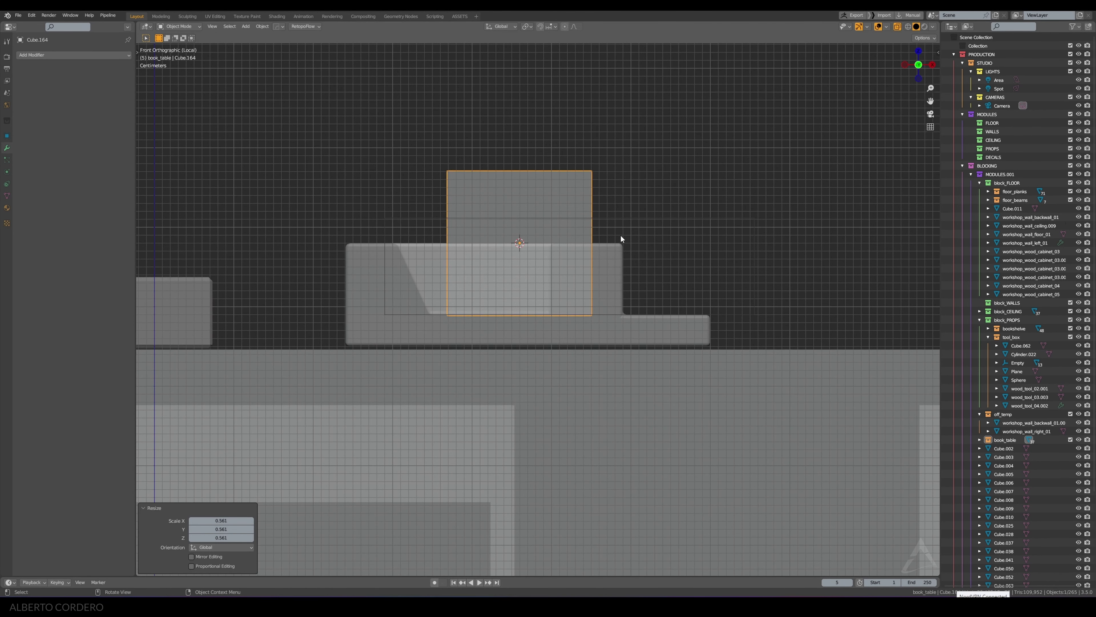
Step: In Edit Mode, move the cube's right side left along X into a thin upright blade
key("Tab")
key("g")
key("x")
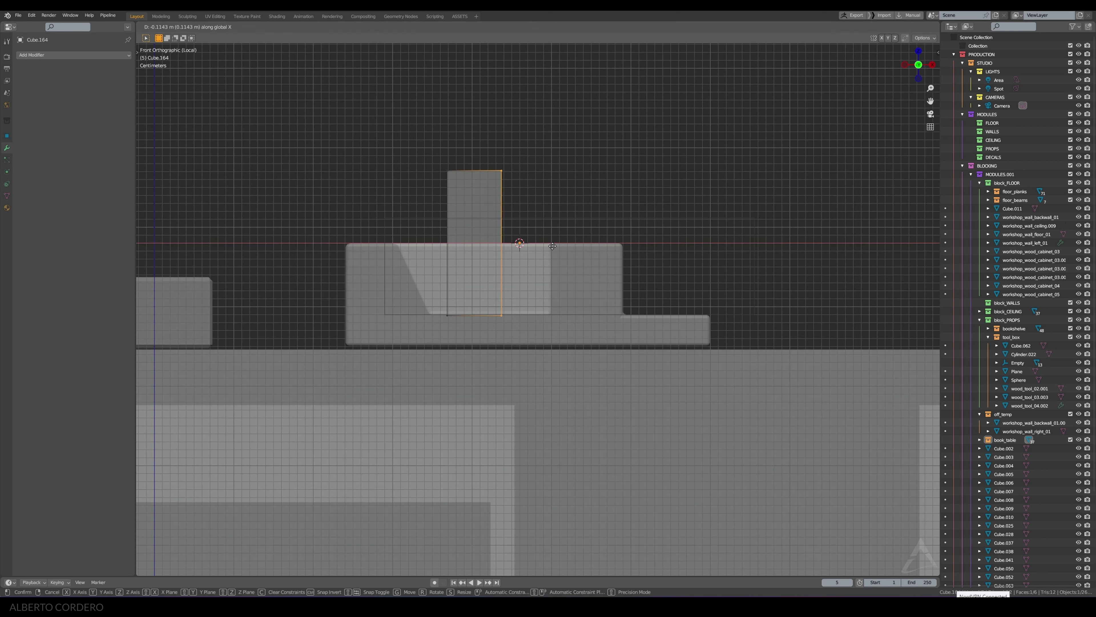
left_click(555, 246)
key("g")
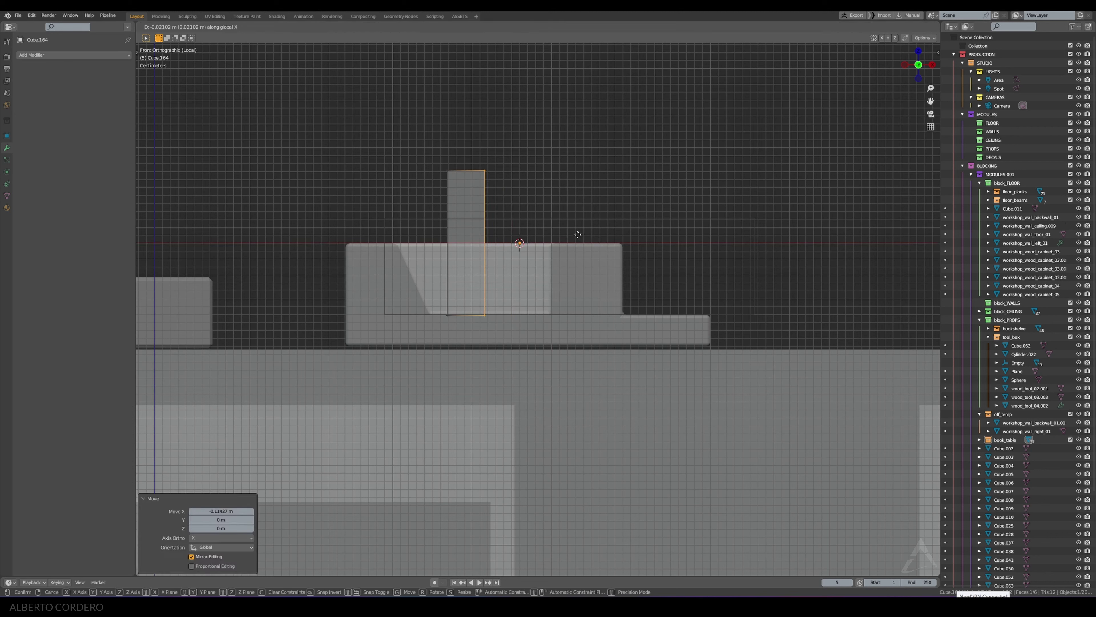
left_click(578, 237)
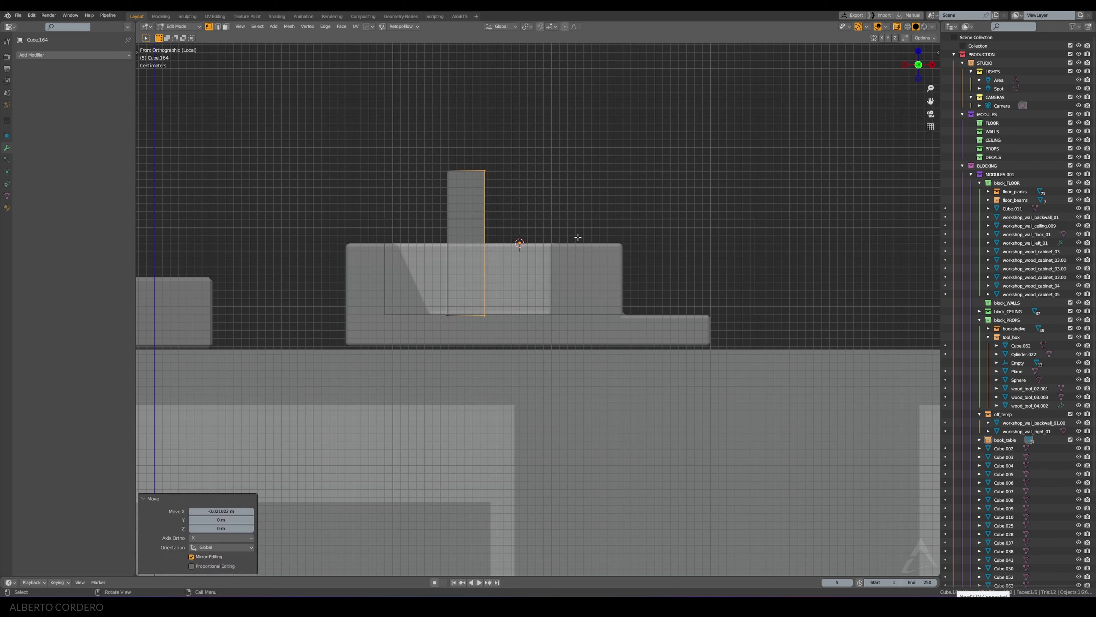
left_click_drag(533, 158, 419, 181)
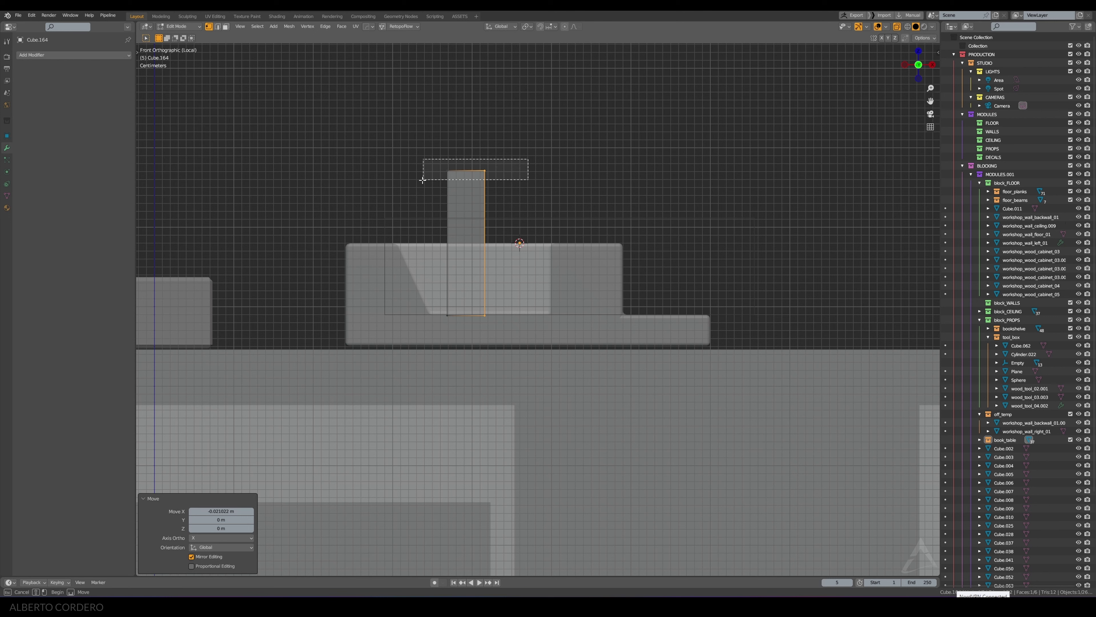
Step: Shift the blade's top and bottom edges left along X to slant it diagonally
key("g")
key("x")
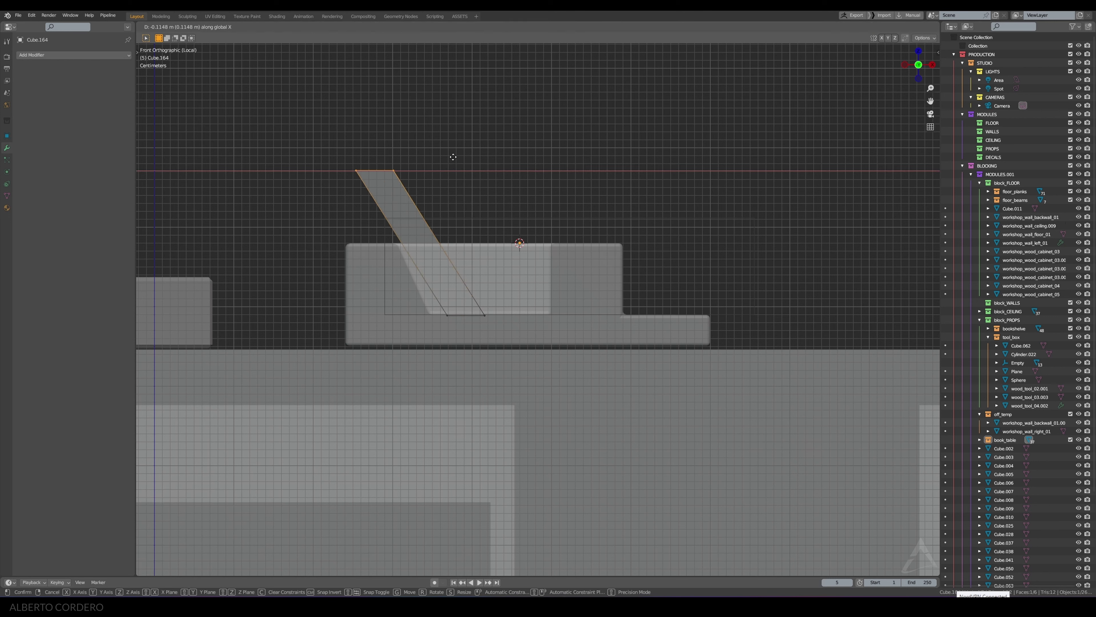
left_click(441, 161)
left_click(429, 337)
scroll(428, 337, "up", 2)
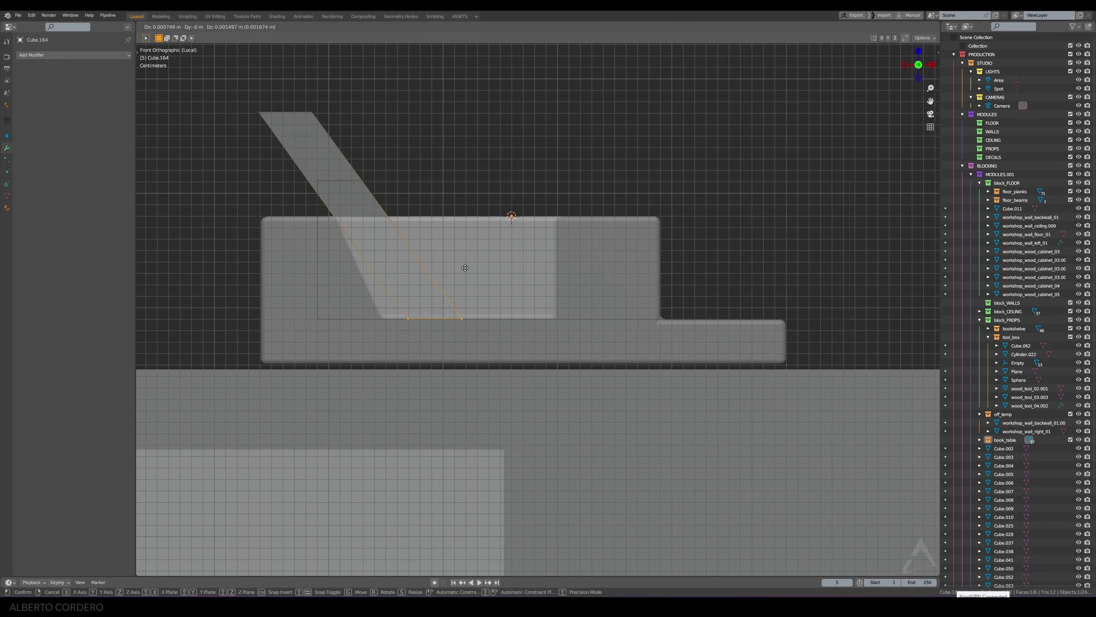
key("g")
key("x")
left_click(442, 275)
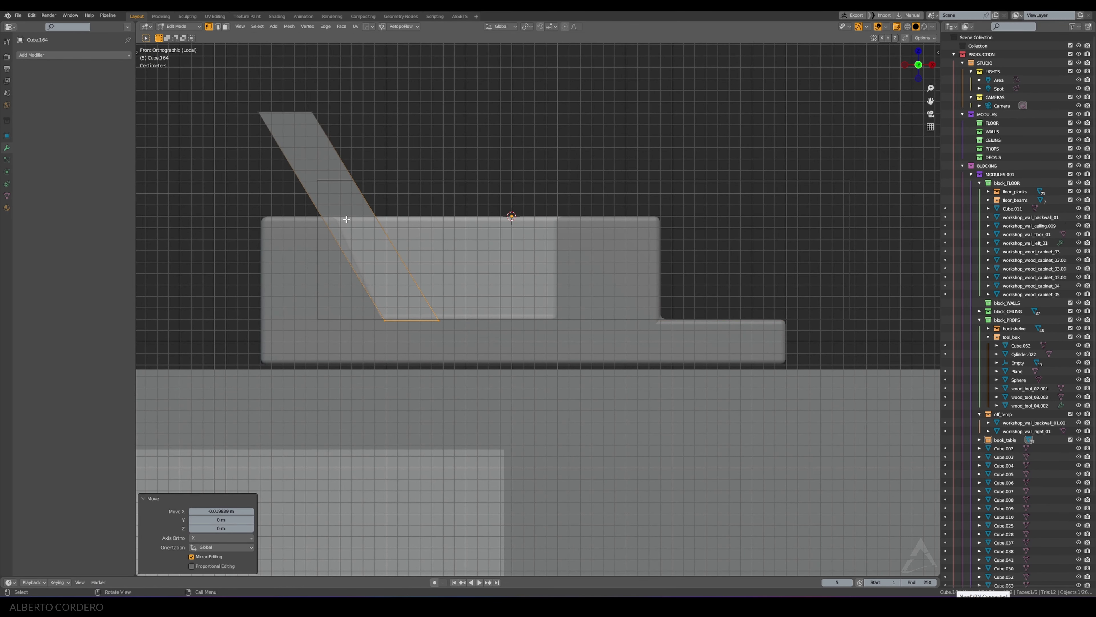
Step: Add four evenly spaced loop cuts across the blade
key("ctrl+r")
scroll(348, 216, "up", 1)
scroll(349, 213, "up", 1)
scroll(349, 212, "up", 1)
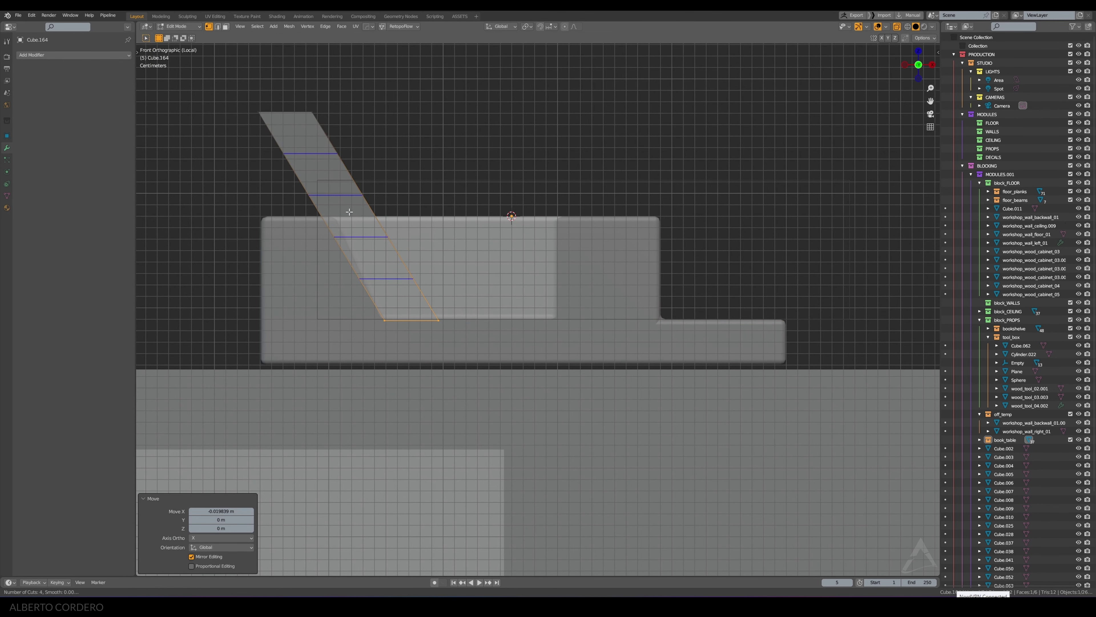
scroll(349, 212, "up", 1)
left_click(349, 212)
Step: Try moving a blade edge with smooth proportional falloff, then cancel the move
left_click(374, 213)
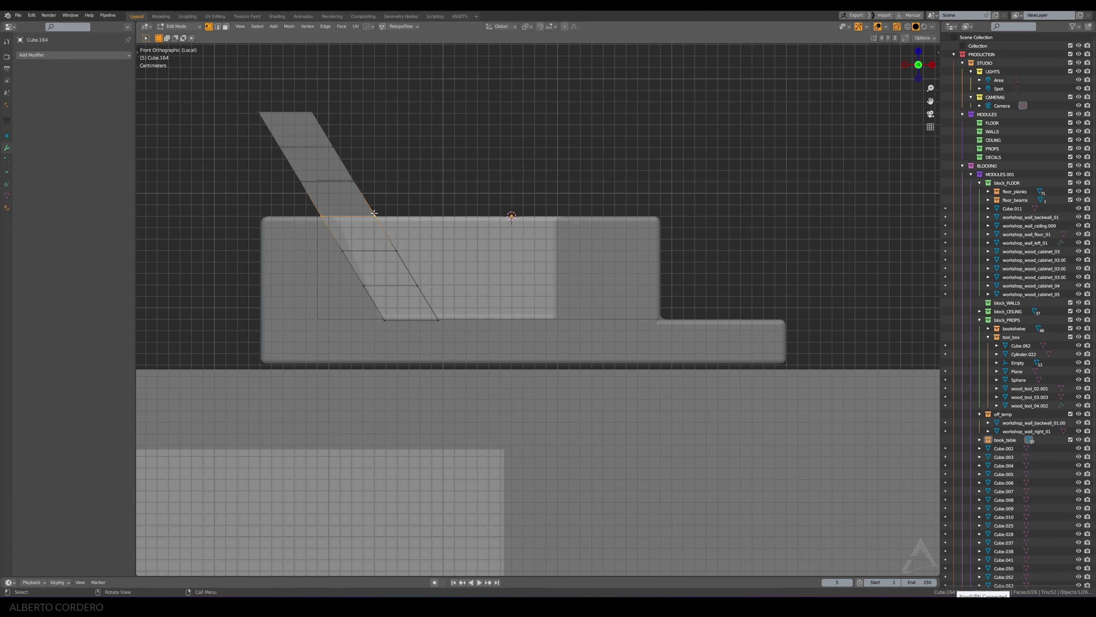
key("g")
key("y")
key("x")
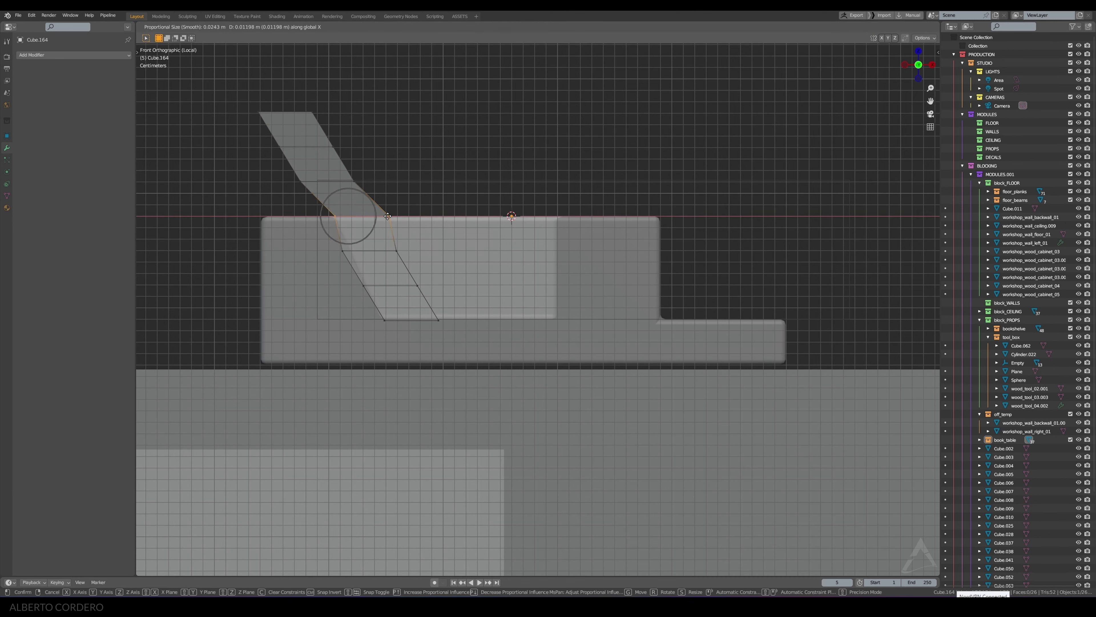
scroll(385, 217, "down", 5)
scroll(386, 218, "down", 6)
scroll(386, 219, "down", 7)
scroll(386, 220, "down", 1)
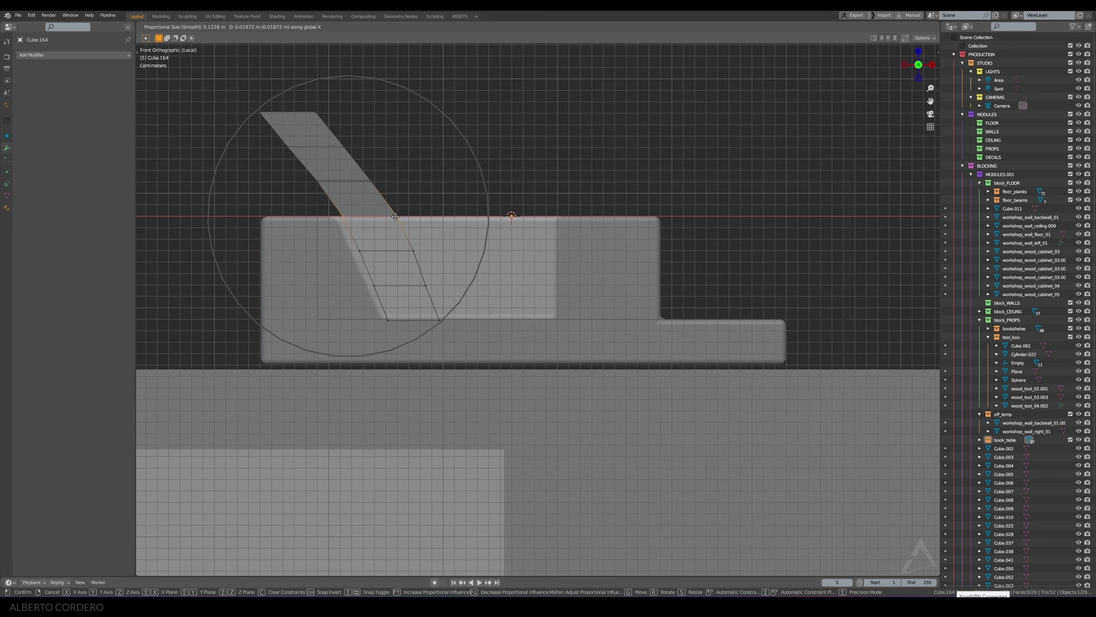
right_click(394, 216)
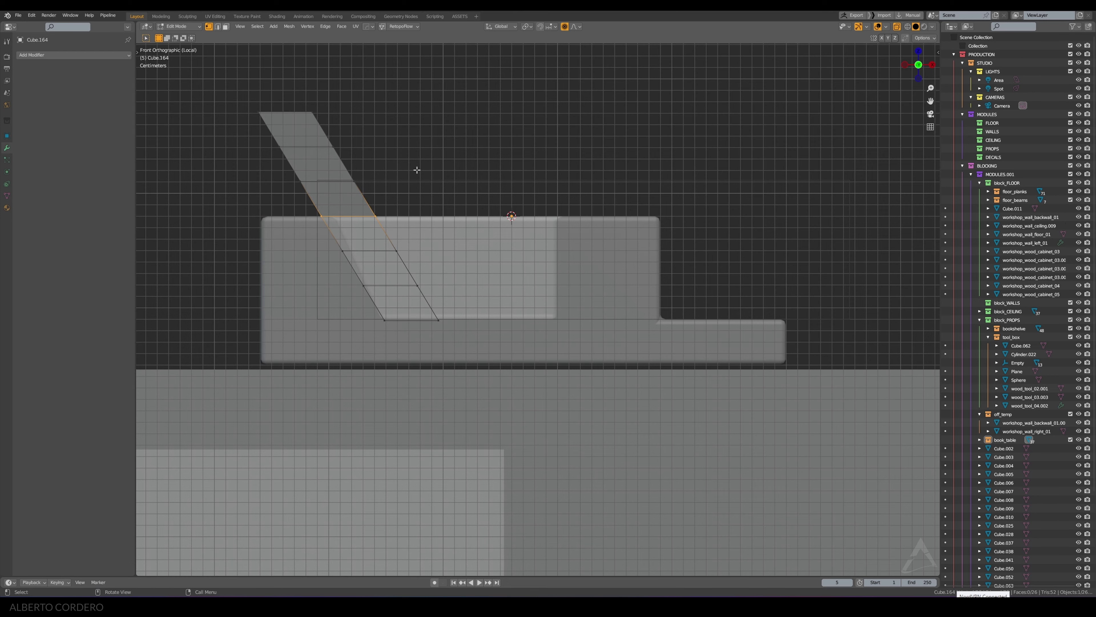
middle_click_drag(380, 190, 377, 198)
Step: In top view, move the blade's edges along Y so it fits the slot, then leave Edit Mode
key("KP_7")
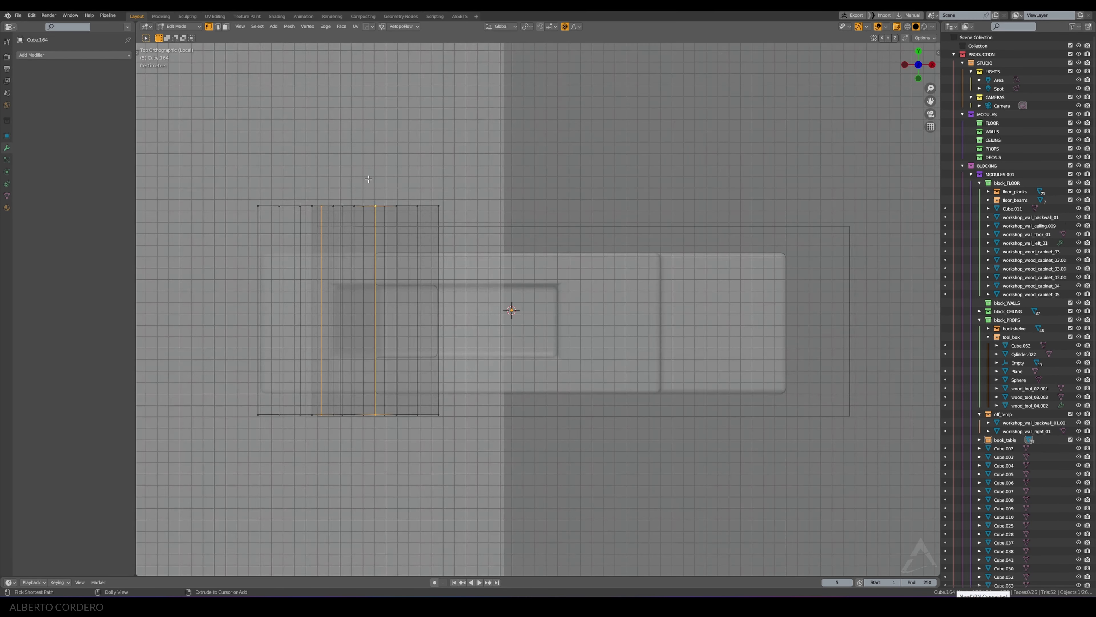
key("g")
key("y")
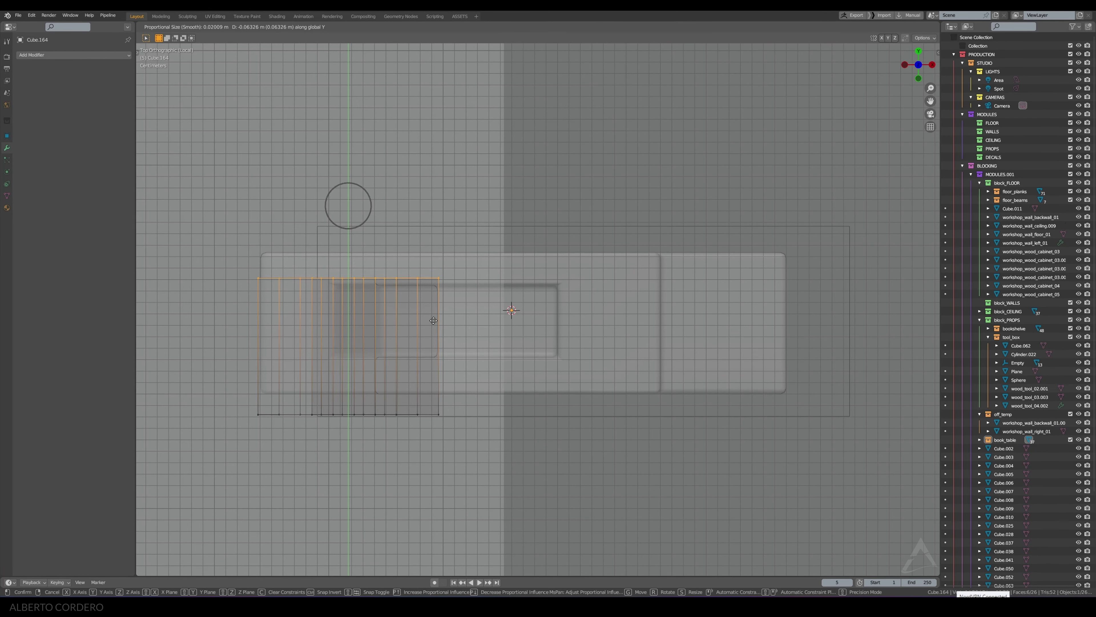
left_click(436, 326)
left_click(389, 414)
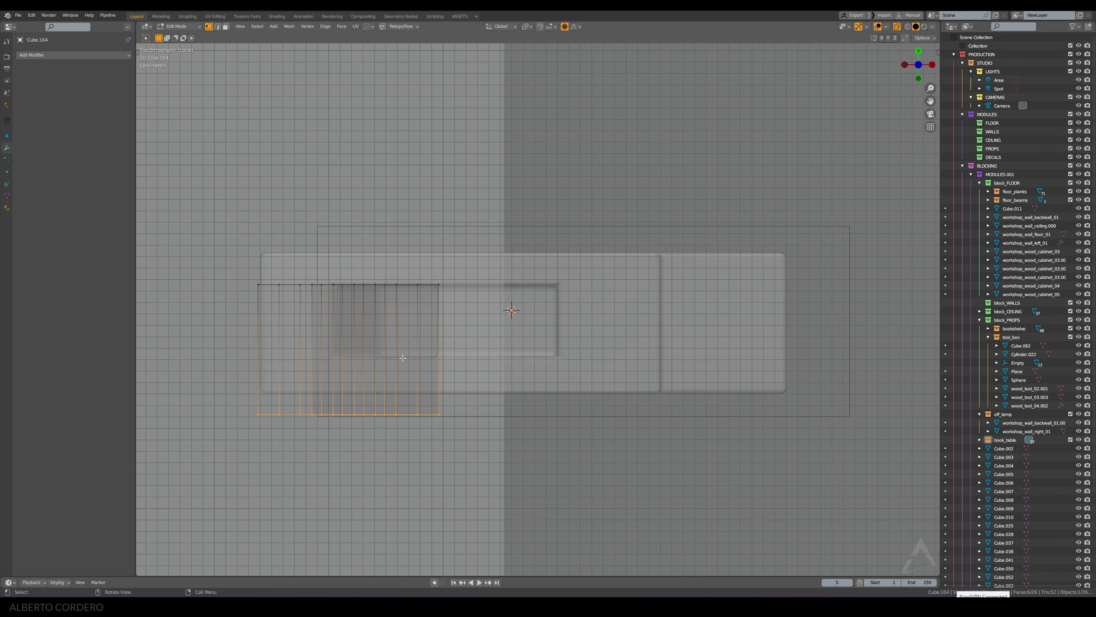
key("g")
key("y")
left_click(406, 311)
mouse_move(406, 311)
middle_mouse_down()
mouse_move(437, 255)
mouse_move(548, 290)
middle_mouse_up()
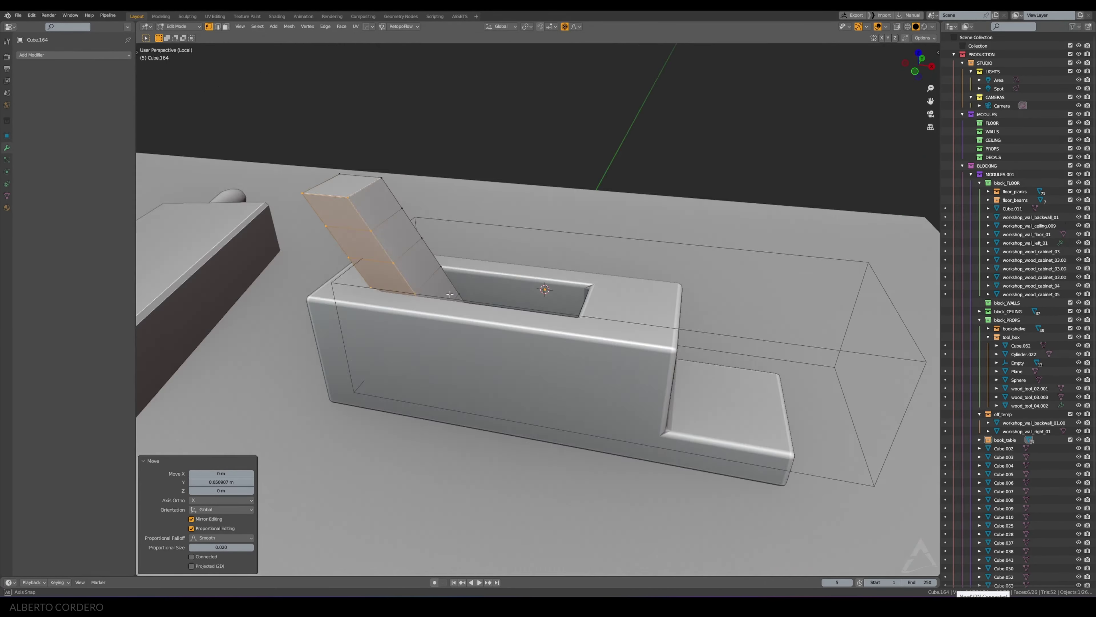
key("Tab")
Step: In top X-ray view, push the blade's top edge row outward along Y
middle_click_drag(615, 282, 582, 291)
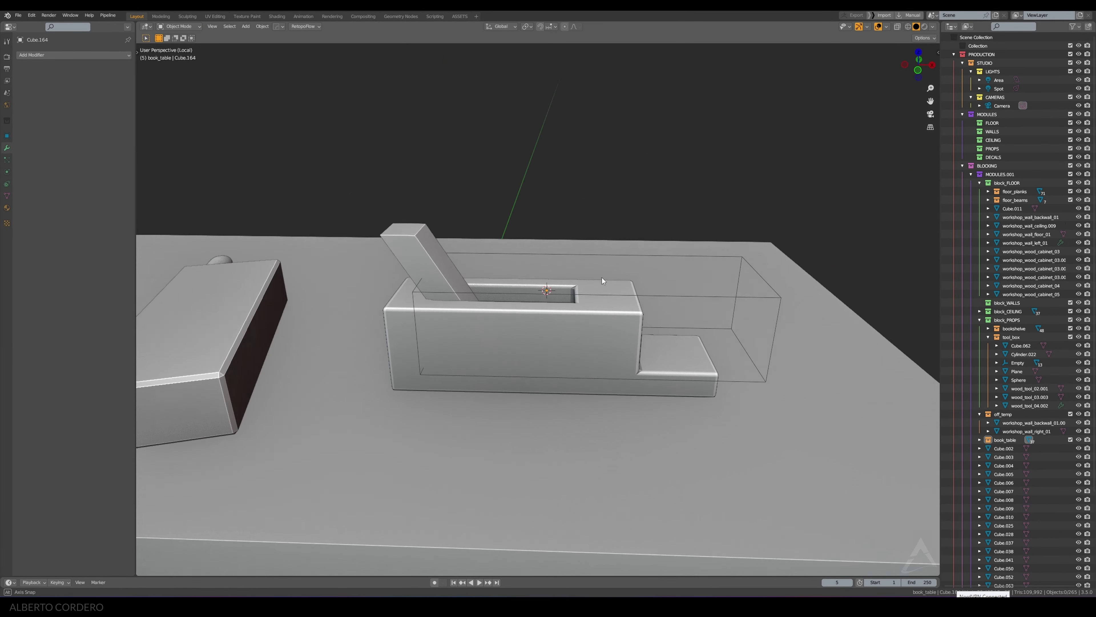
left_click(597, 285)
key("KP_7")
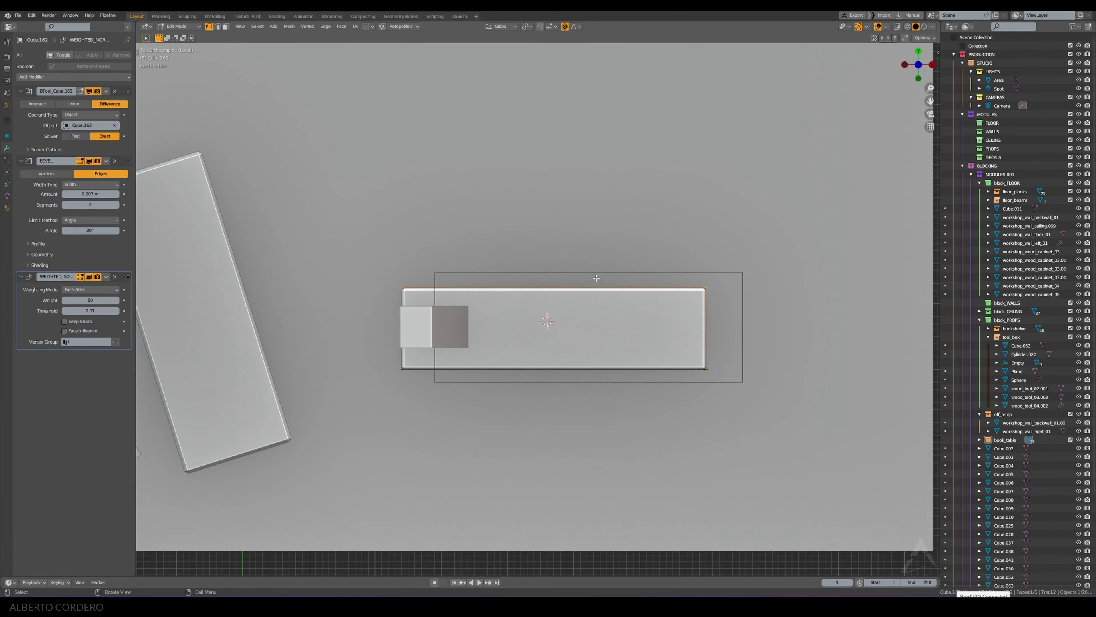
key("alt+z")
key("alt+z")
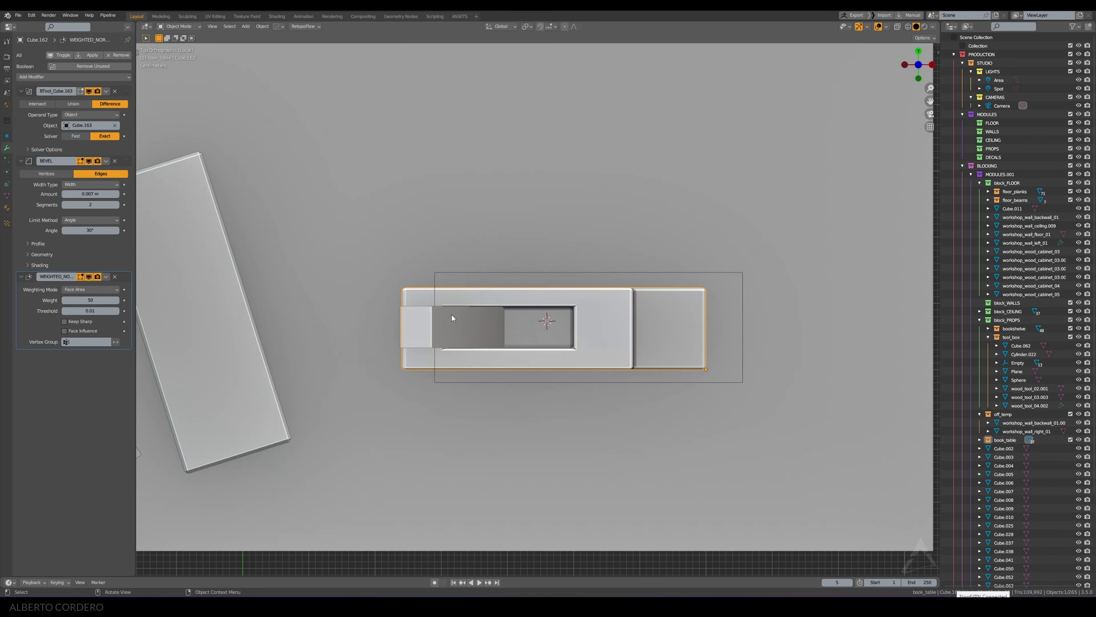
left_click(453, 319)
key("Tab")
key("alt+z")
left_click_drag(336, 256, 781, 316)
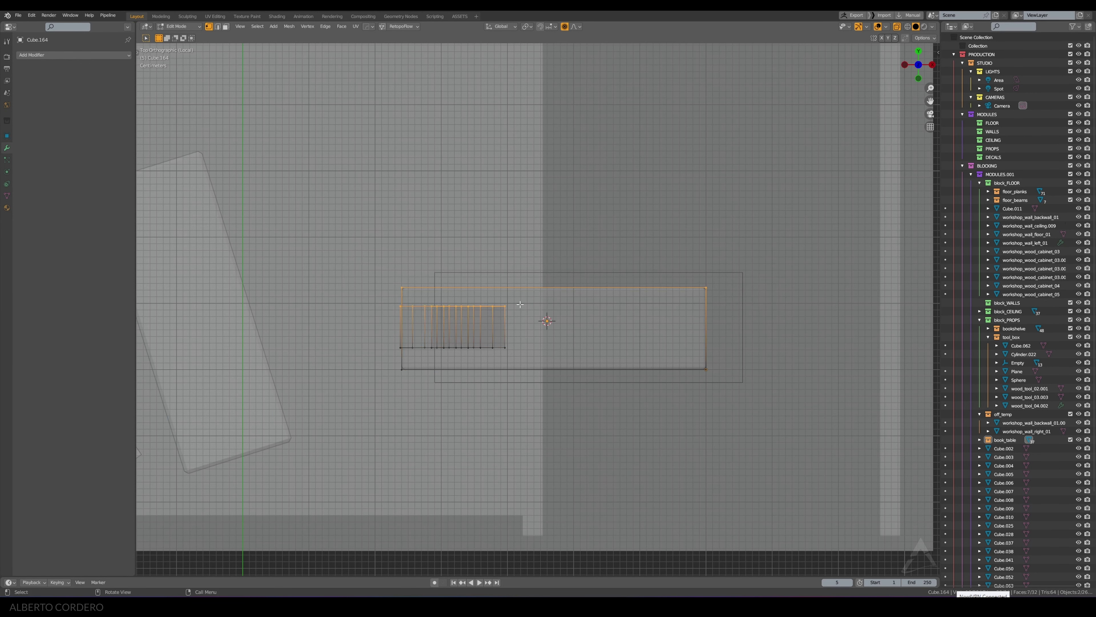
scroll(546, 323, "up", 1)
key("g")
key("y")
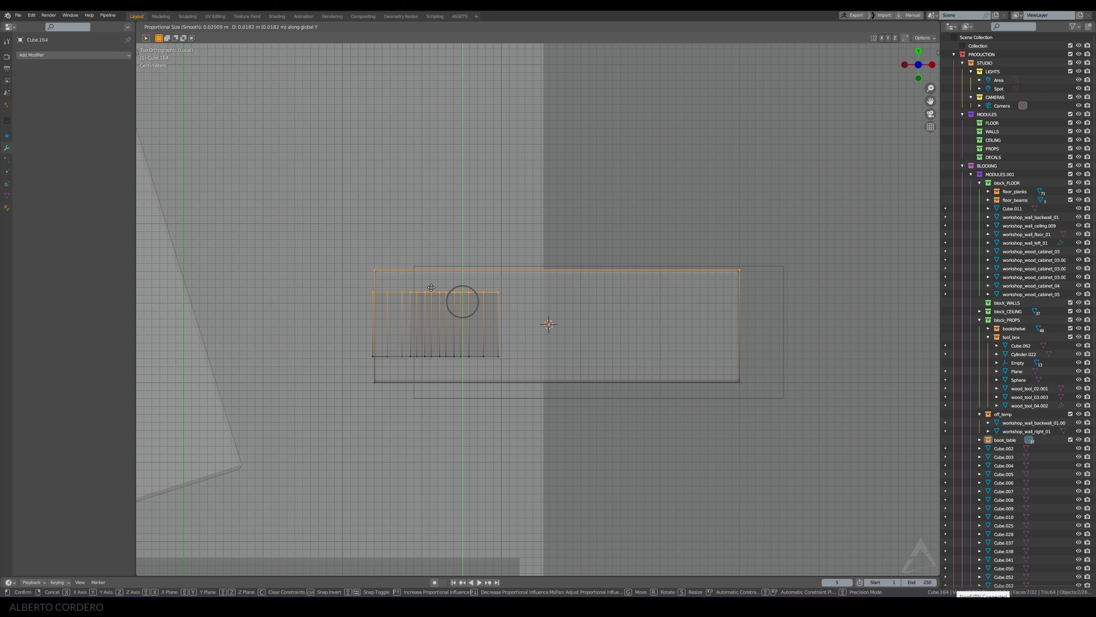
left_click(434, 279)
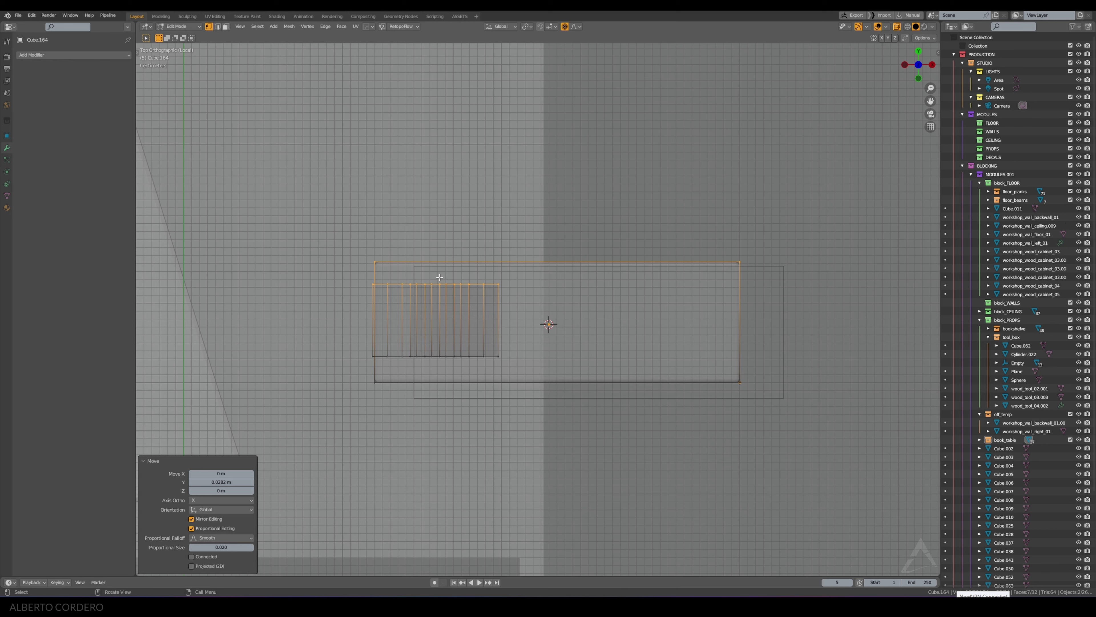
Step: Shift the blade's bottom edge row along Y to fit the slot
left_click(391, 351, "alt")
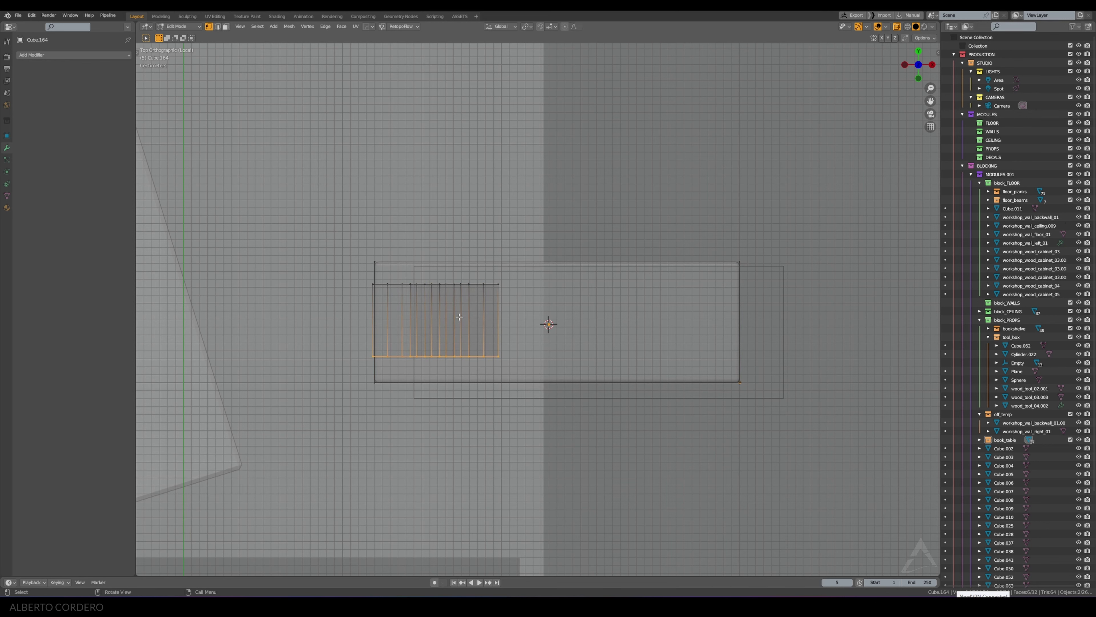
key("g")
key("y")
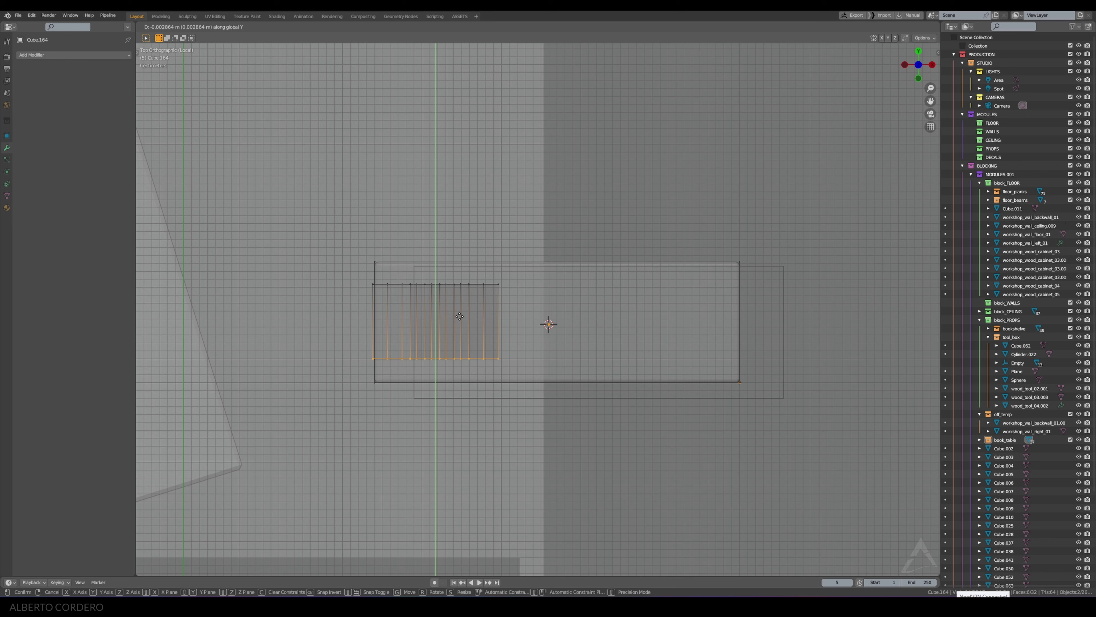
left_click(463, 311)
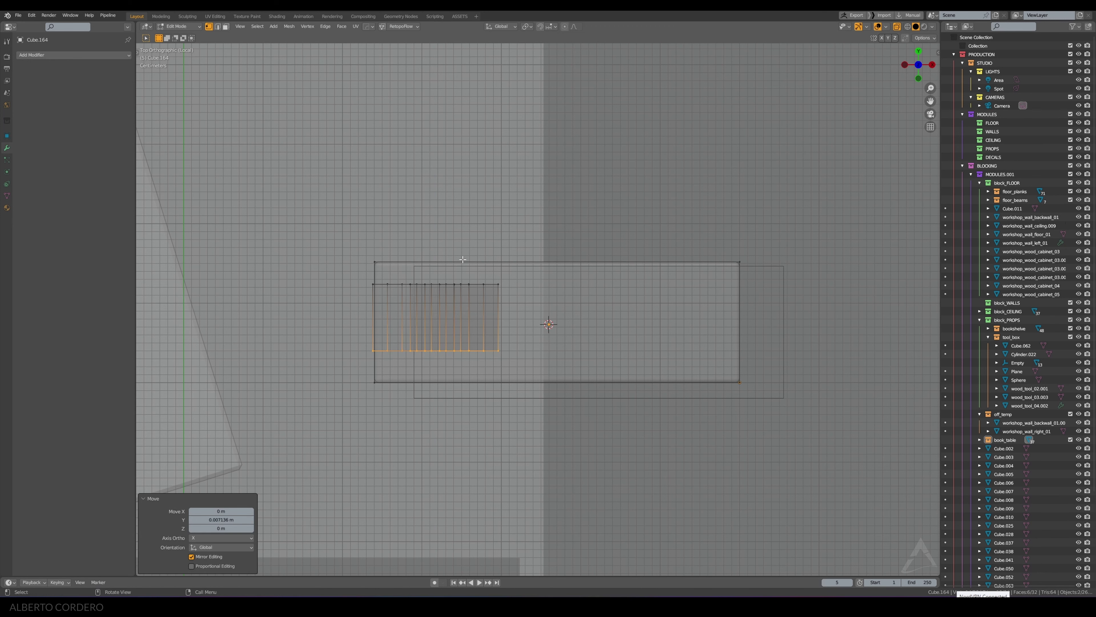
Step: Nudge the outer rectangle's top edge slightly along Y and leave Edit Mode
left_click(403, 258, "alt")
key("g")
key("y")
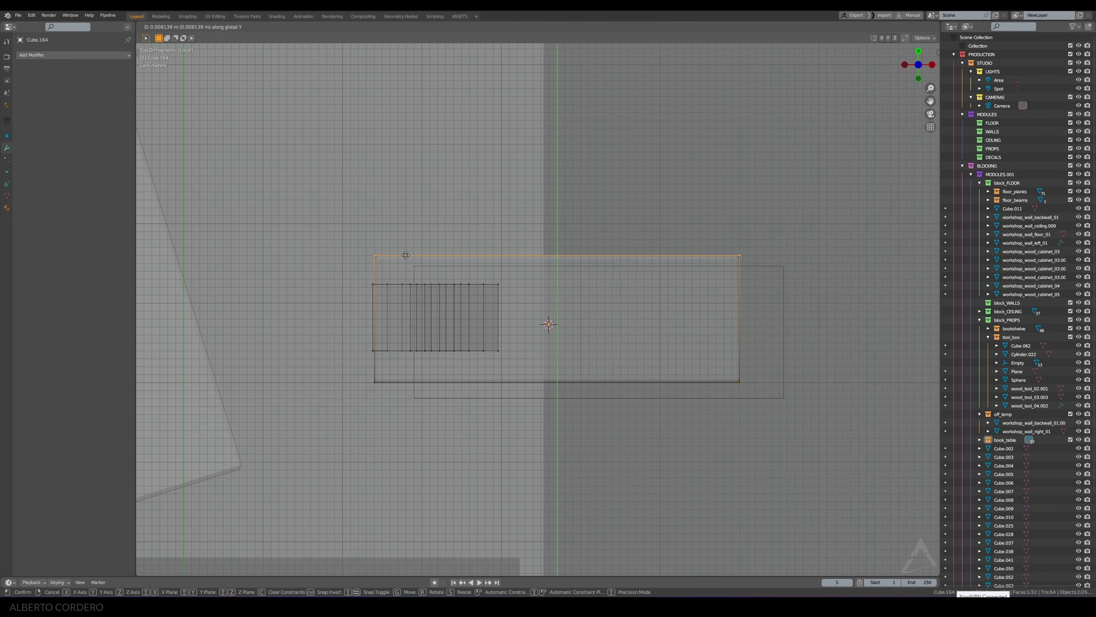
left_click(404, 253)
key("alt+z")
key("Tab")
middle_click_drag(553, 326, 470, 256)
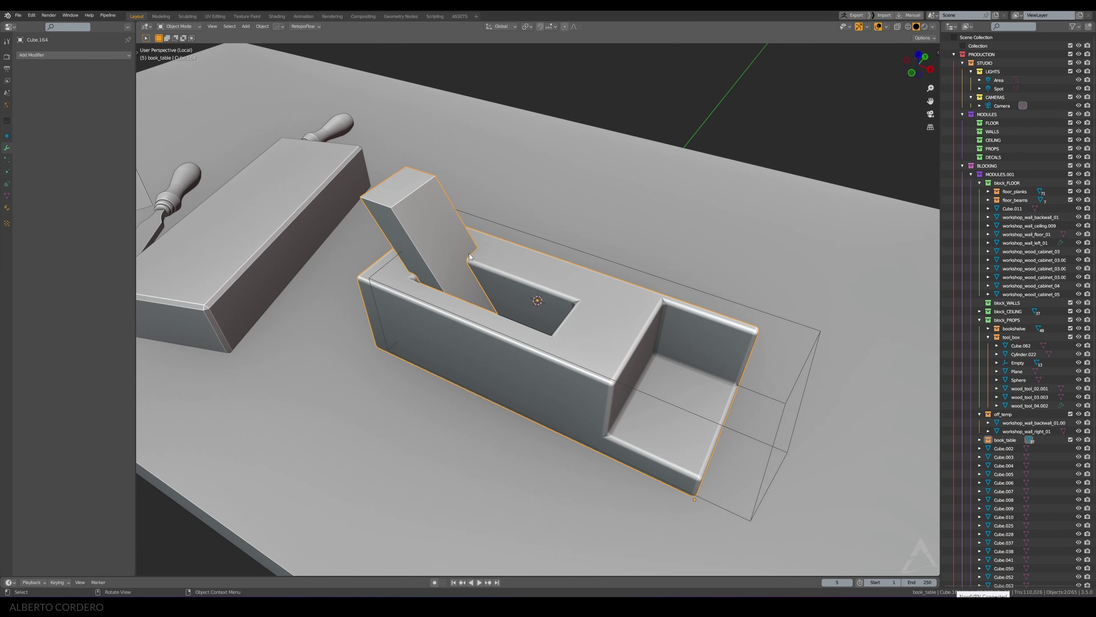
Step: Widen the cutter box's slot 0.025 m along Y by moving its top edge
left_click(495, 280)
key("Tab")
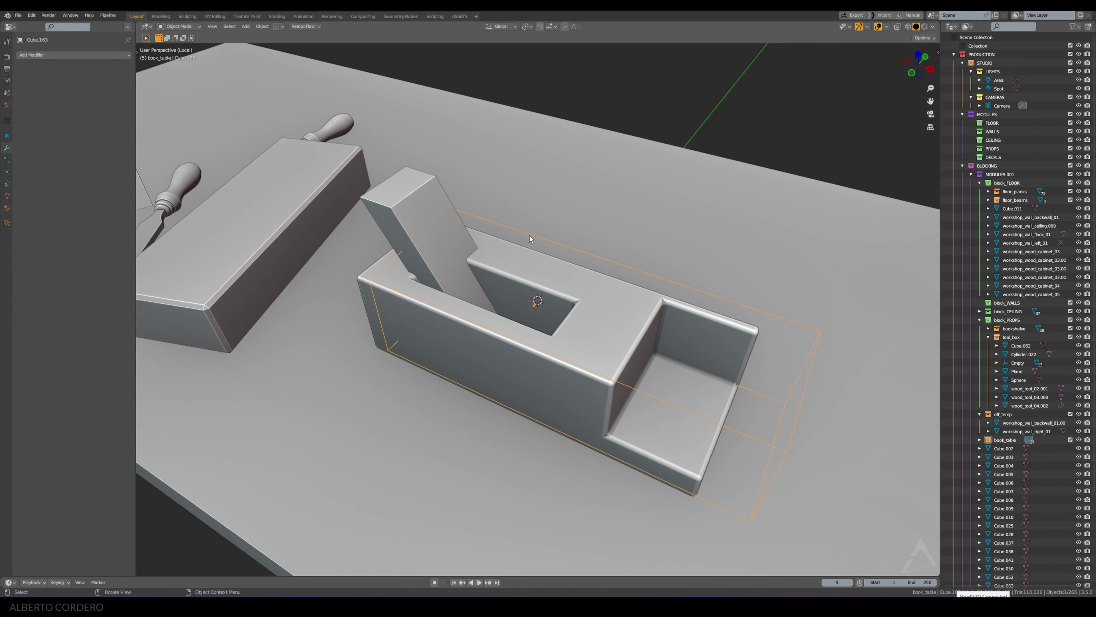
key("KP_7")
key("alt+z")
left_click_drag(374, 290, 669, 330)
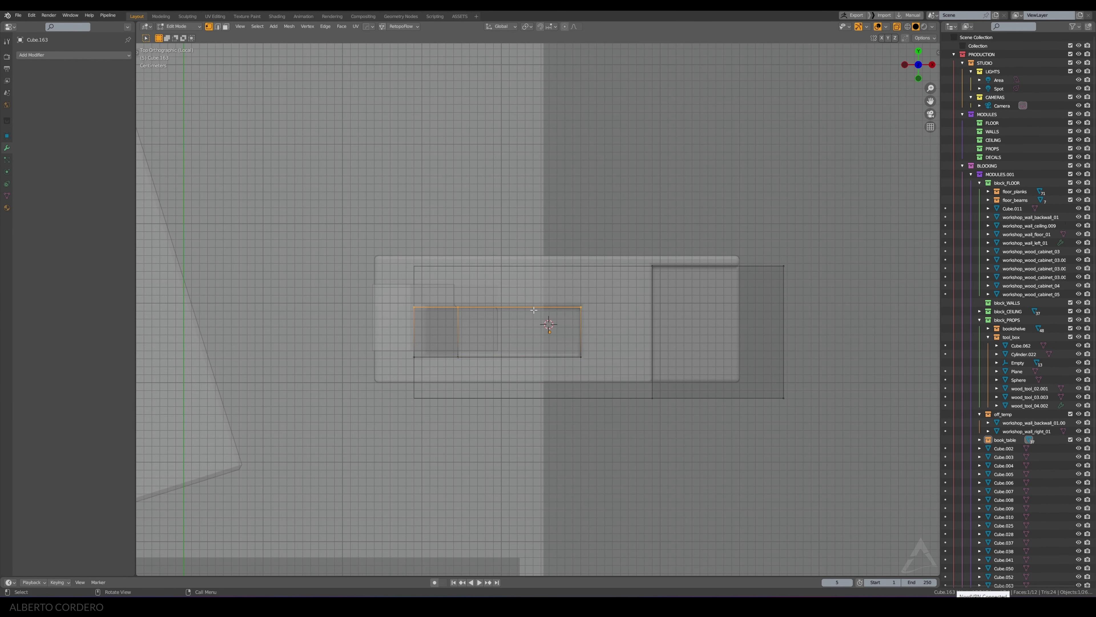
key("g")
key("y")
left_click(526, 282)
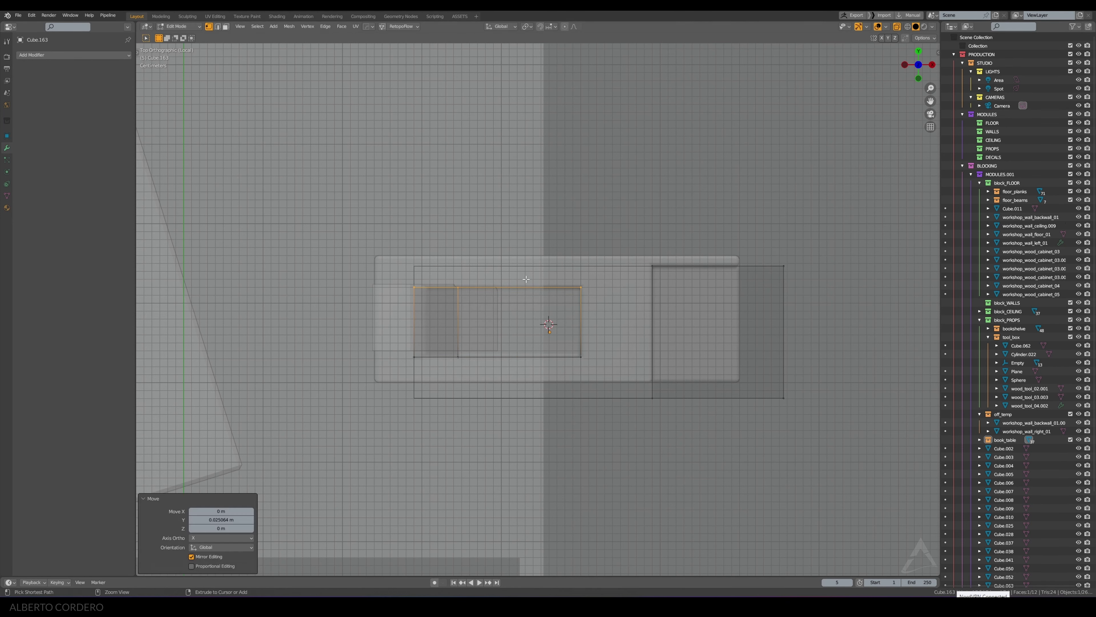
key("alt+z")
key("Tab")
Step: Duplicate the blade as Cube.164, offset about 0.006 m along Y
left_click(468, 315)
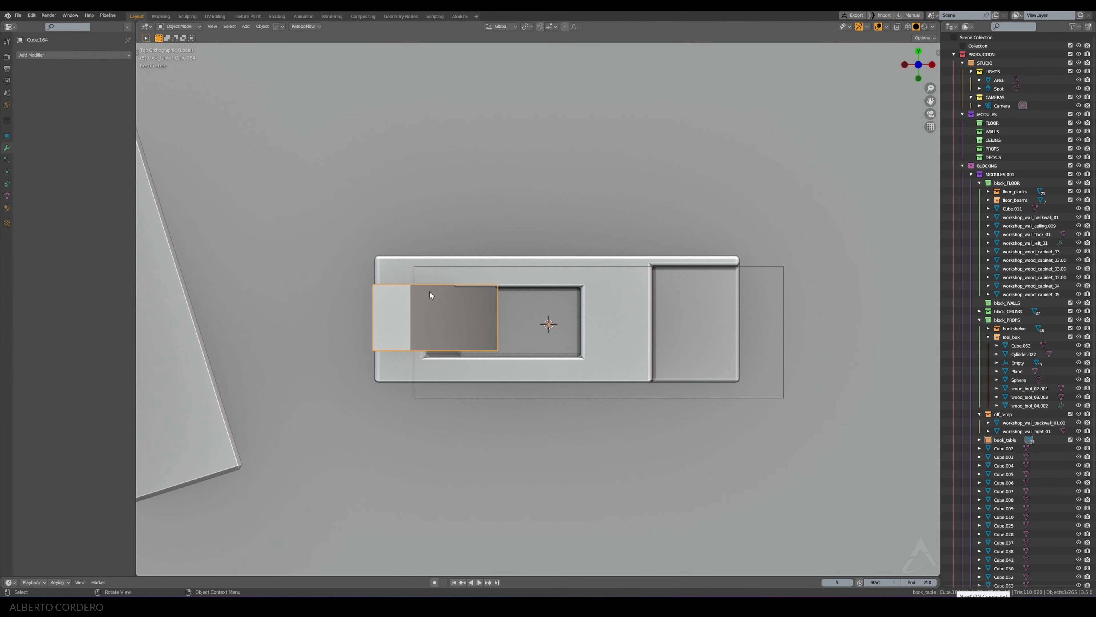
scroll(467, 315, "up", 1)
key("shift+d")
key("y")
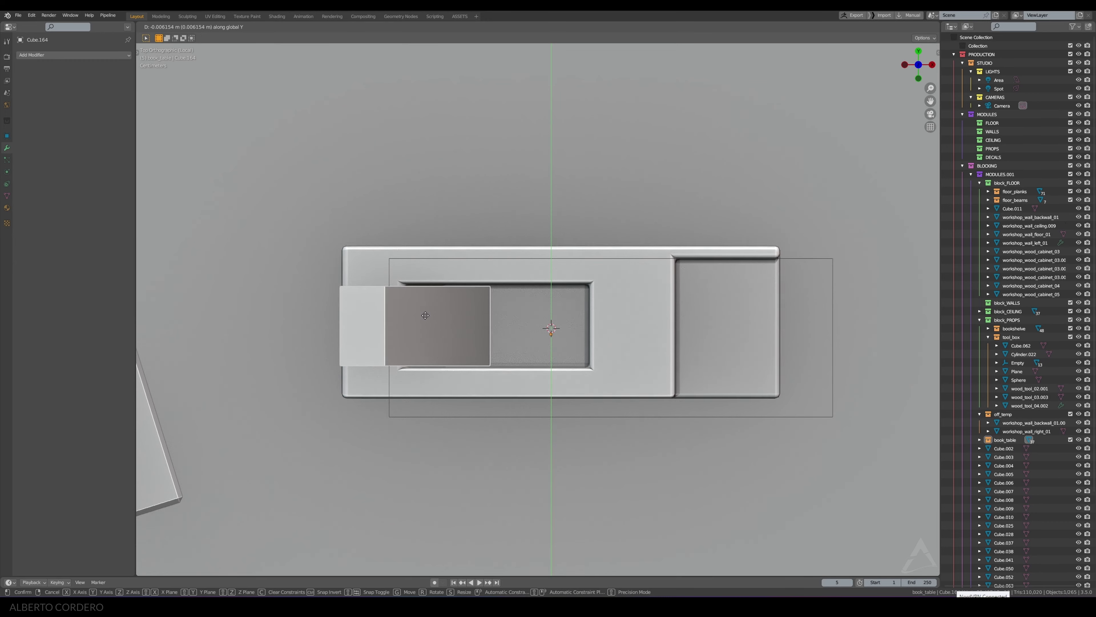
left_click(430, 298)
middle_click_drag(429, 298, 454, 236)
left_click(455, 235)
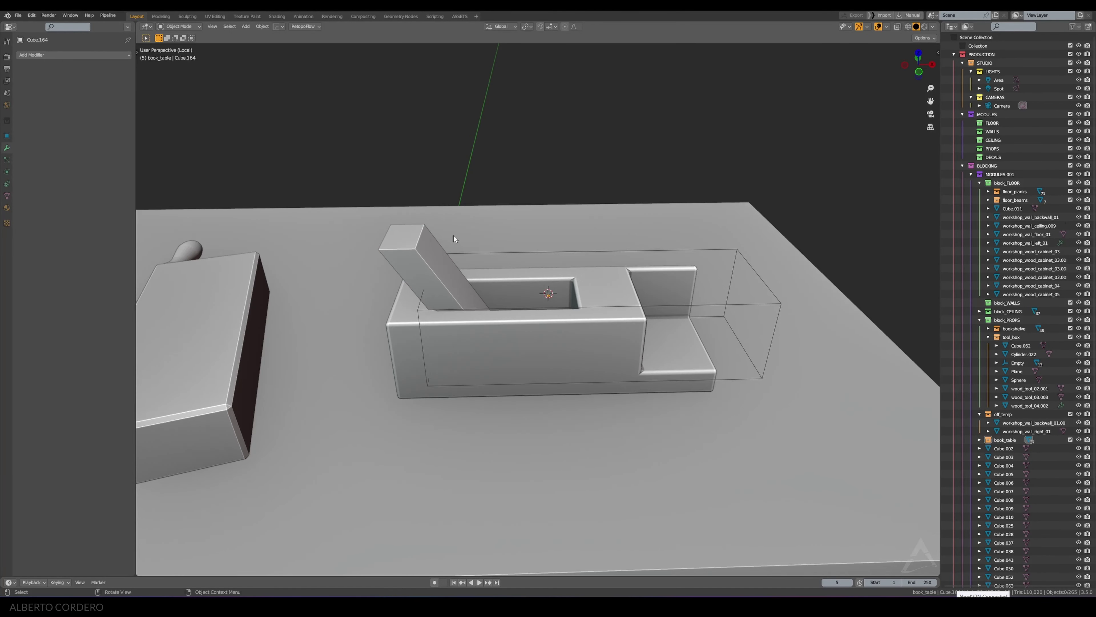
Step: In front X-ray view, edge-slide the blade's top edge progressively down the blade
key("KP_1")
key("Tab")
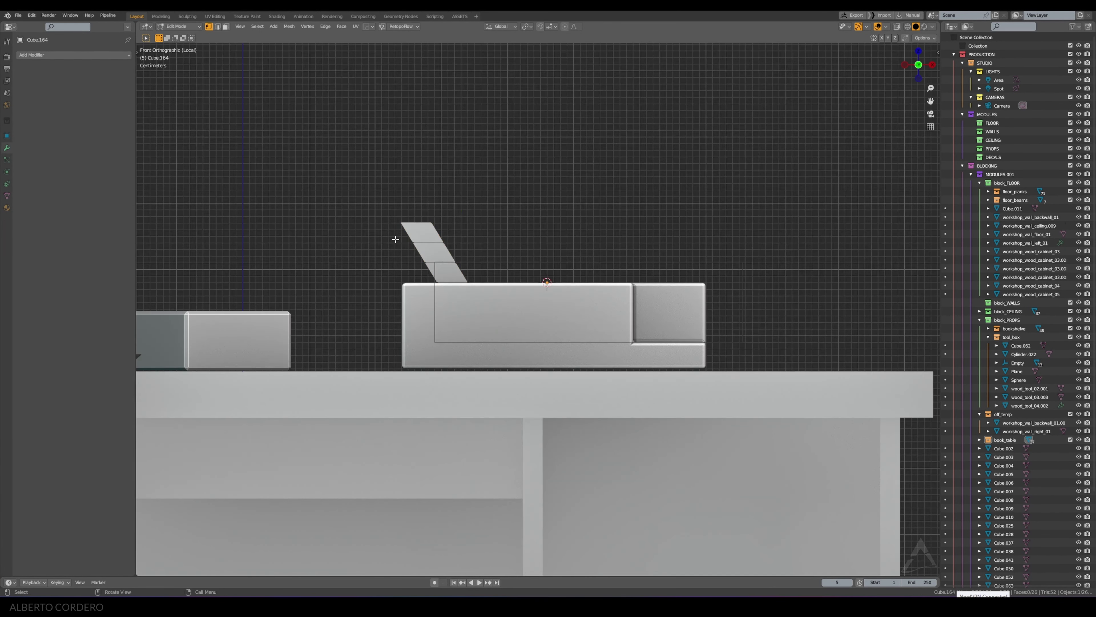
key("alt+z")
left_click_drag(332, 189, 394, 214)
scroll(446, 230, "up", 3)
middle_click_drag(446, 230, 584, 297, "shift")
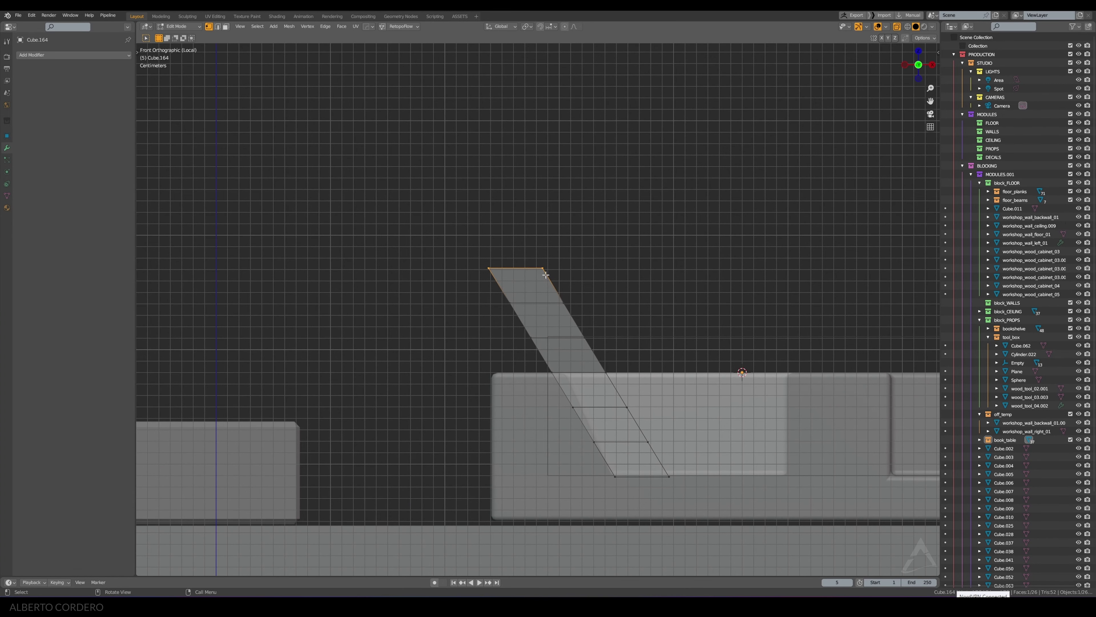
key("g")
key("g")
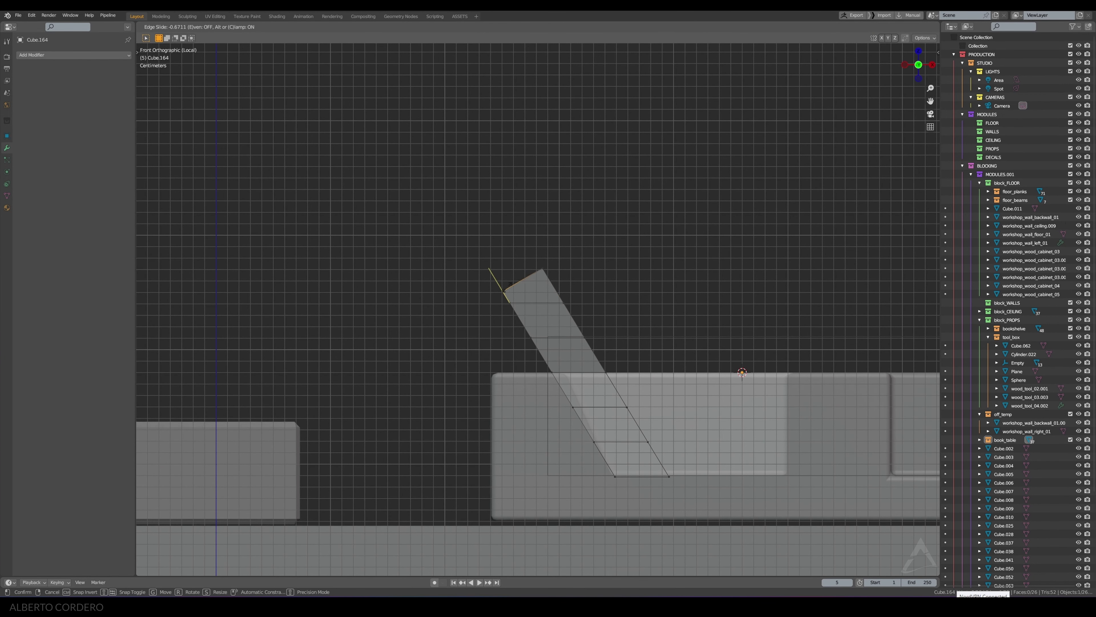
left_click(511, 287)
key("g")
key("g")
left_click(532, 322)
key("g")
Step: Slide the blade's lower vertices further down along their edges
key("g")
left_click(555, 370)
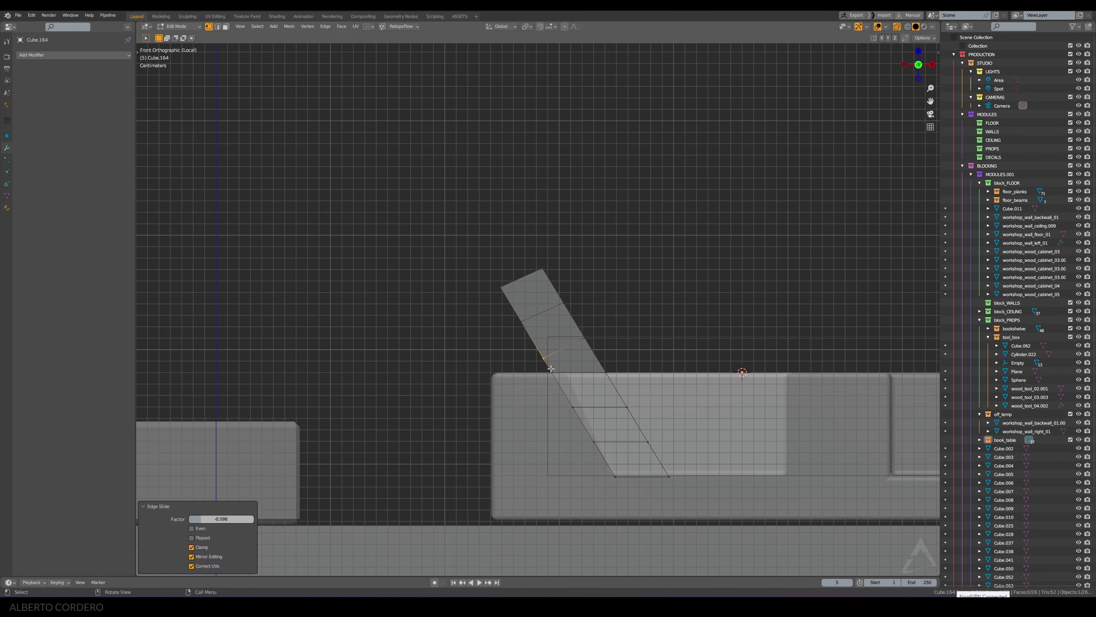
key("g")
left_click(576, 395)
key("g")
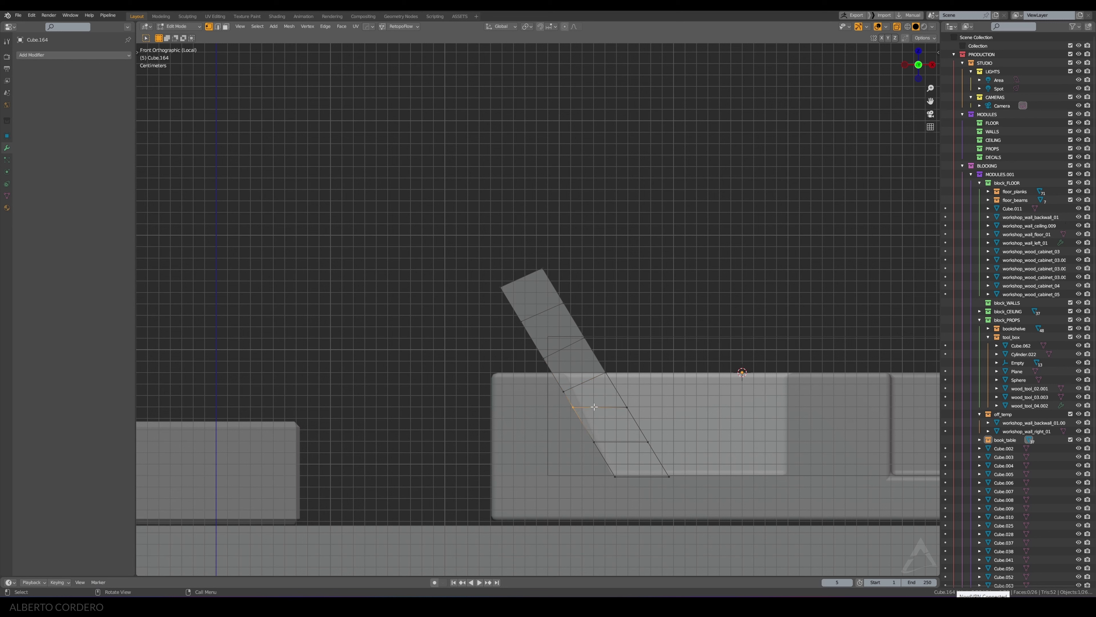
left_click(606, 426)
key("g")
key("g")
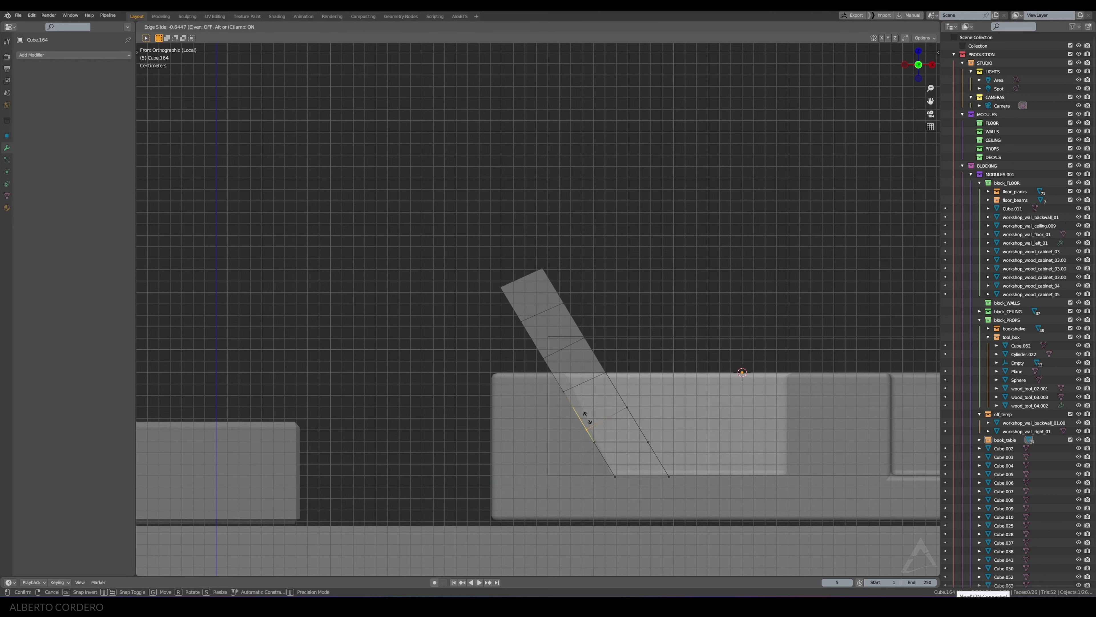
left_click(585, 417)
left_click(595, 442)
key("g")
key("g")
left_click(591, 470)
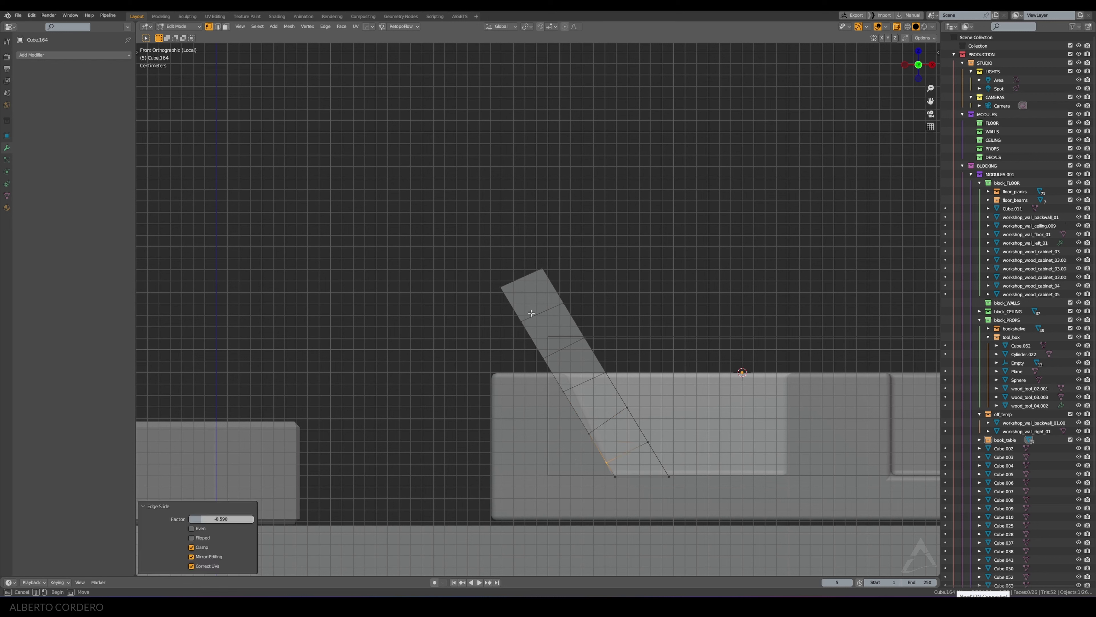
Step: Chamfer the blade tip by sliding its top-left corner (factor -0.193)
key("g")
left_click(503, 277)
key("g")
key("g")
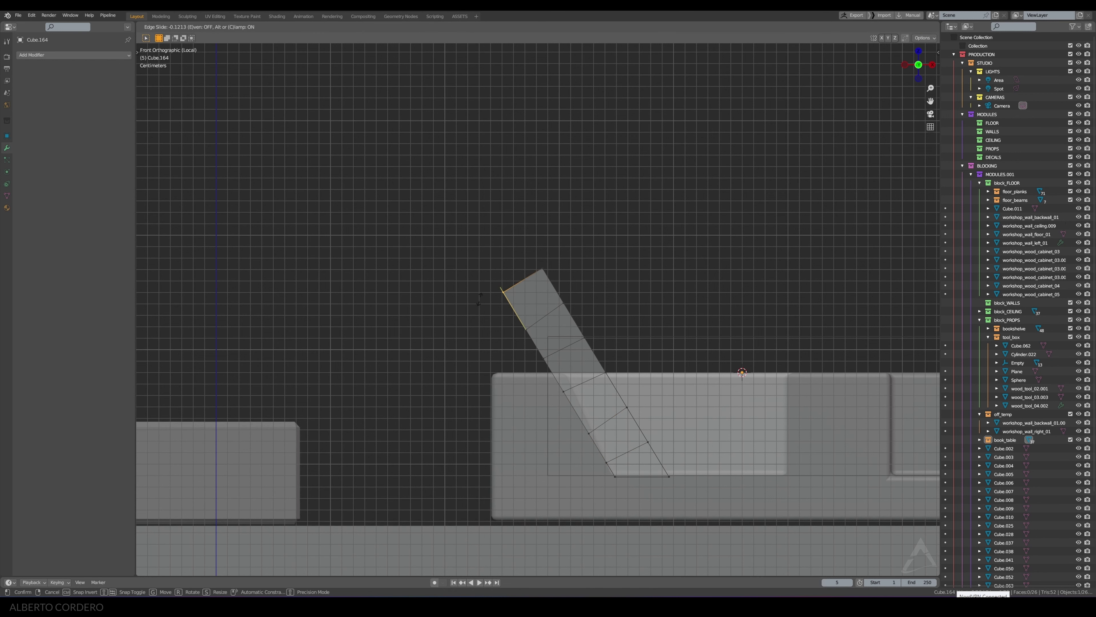
left_click(482, 301)
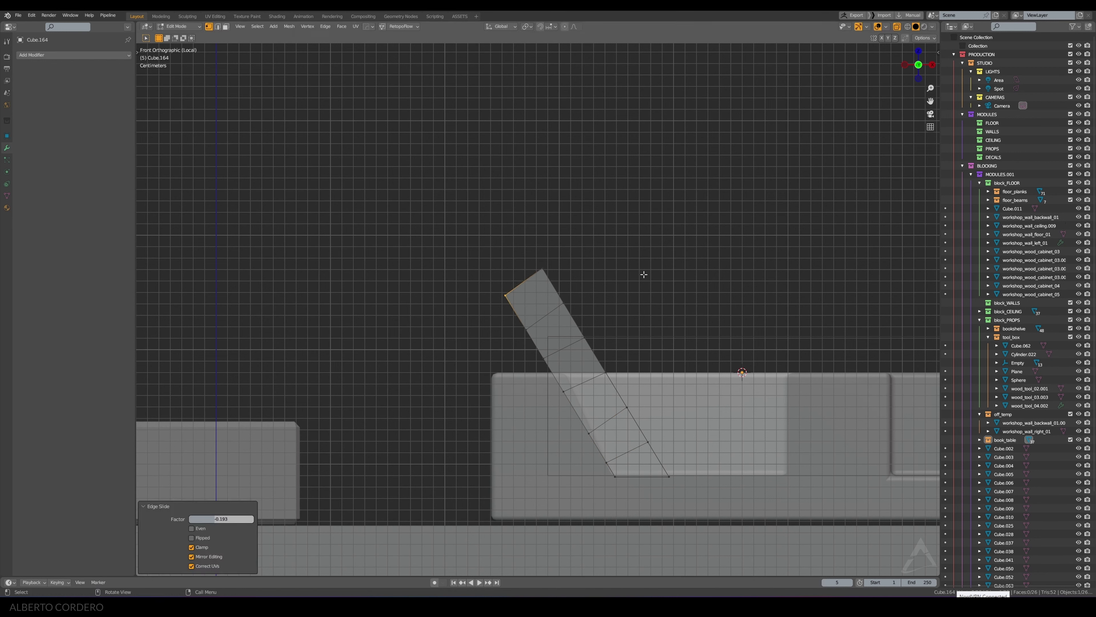
mouse_move(644, 274)
middle_mouse_down()
mouse_move(611, 226)
mouse_move(599, 257)
mouse_move(612, 313)
mouse_move(588, 287)
mouse_move(695, 301)
middle_mouse_up()
key("KP_1")
Step: Leave the blade's Edit Mode, then add and delete an unwanted plane mesh
key("Tab")
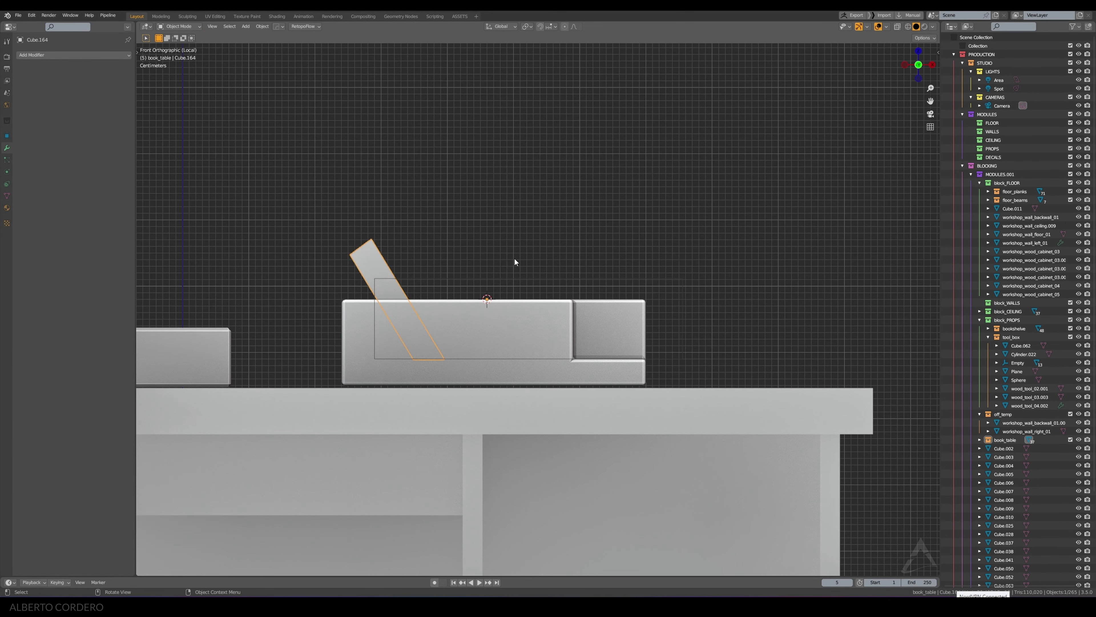
key("alt+z")
middle_click_drag(514, 262, 499, 257, "shift")
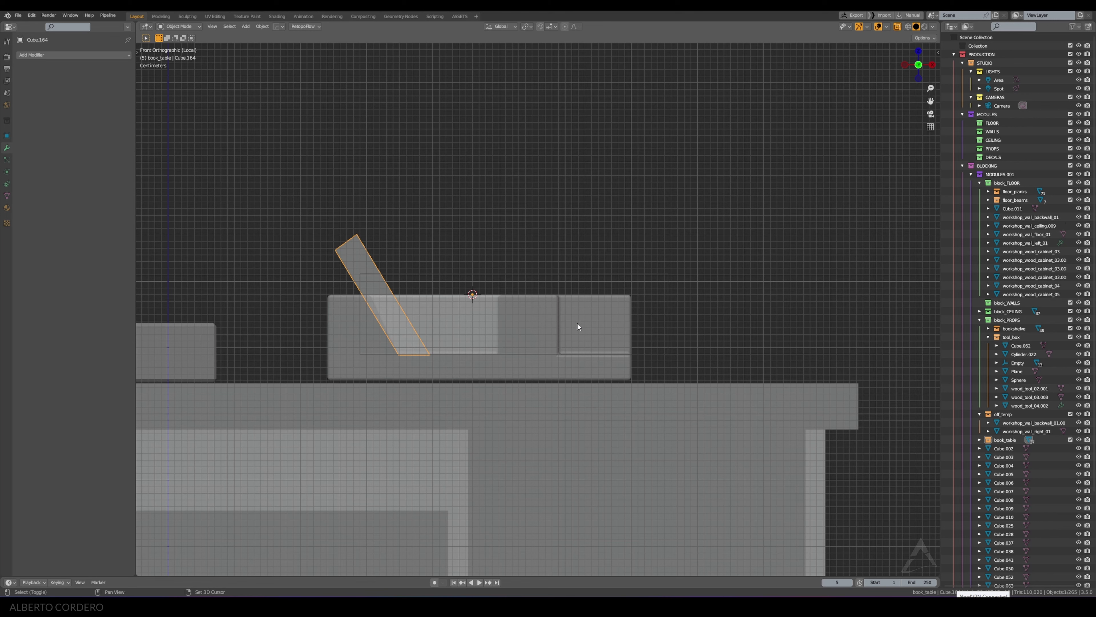
key("shift+a")
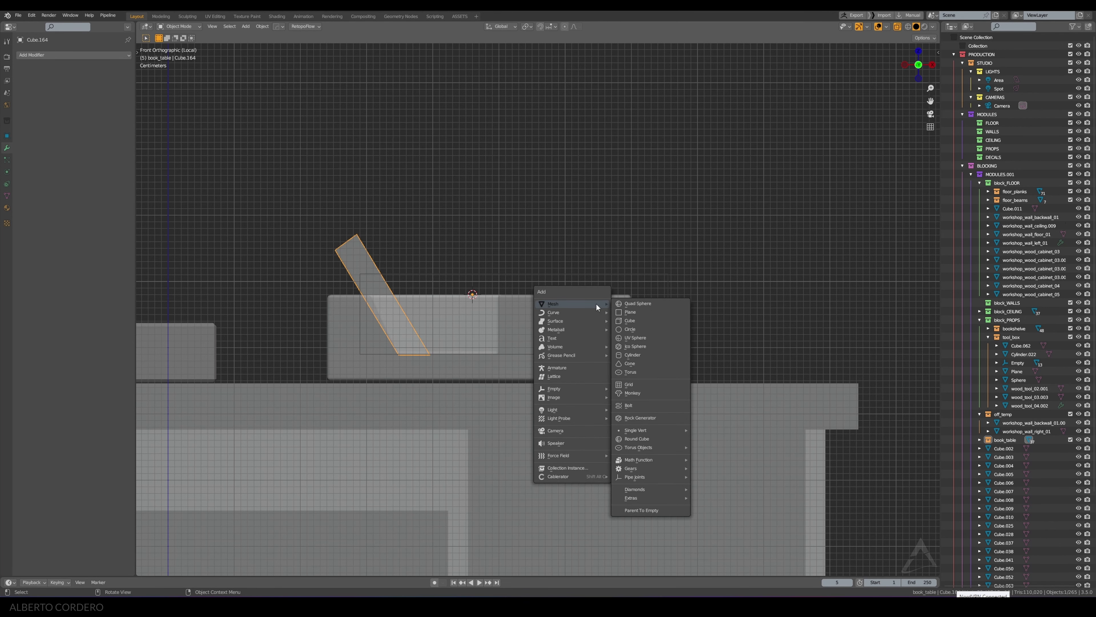
left_click(632, 310)
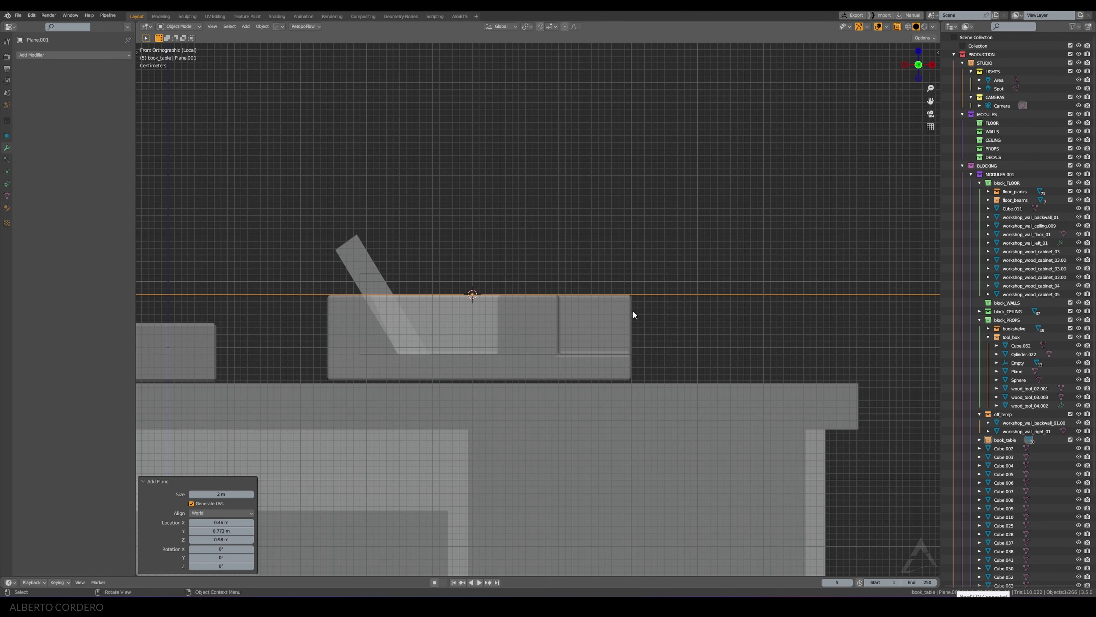
scroll(647, 308, "down", 1)
scroll(671, 289, "down", 1)
key("Delete")
Step: Add a trial circle mesh, shrink it, then delete it
key("shift+a")
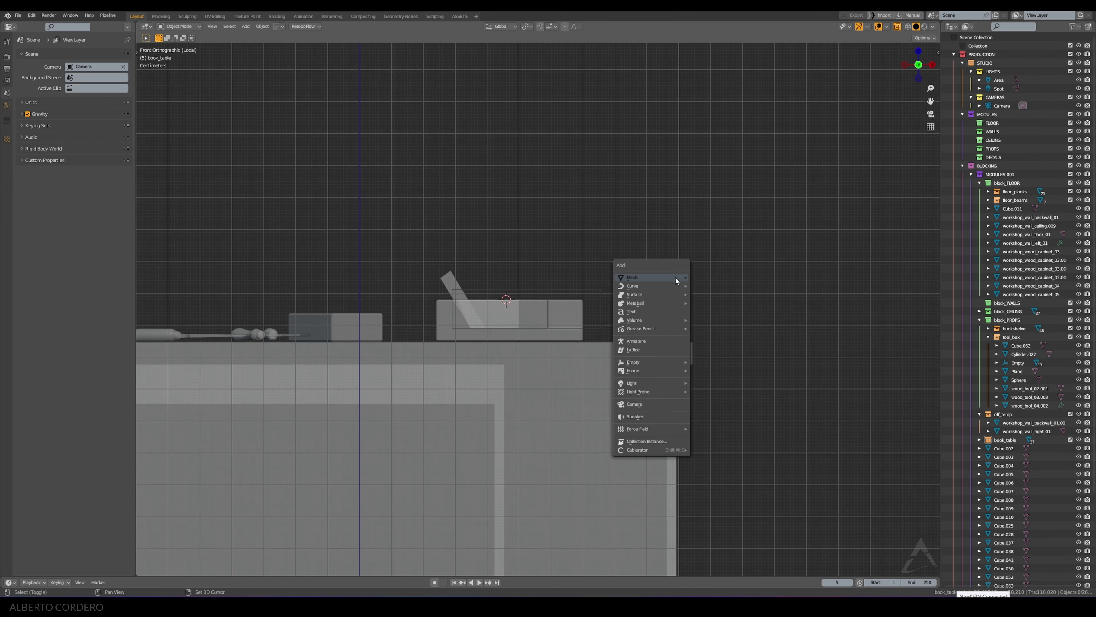
left_click(712, 303)
key("Tab")
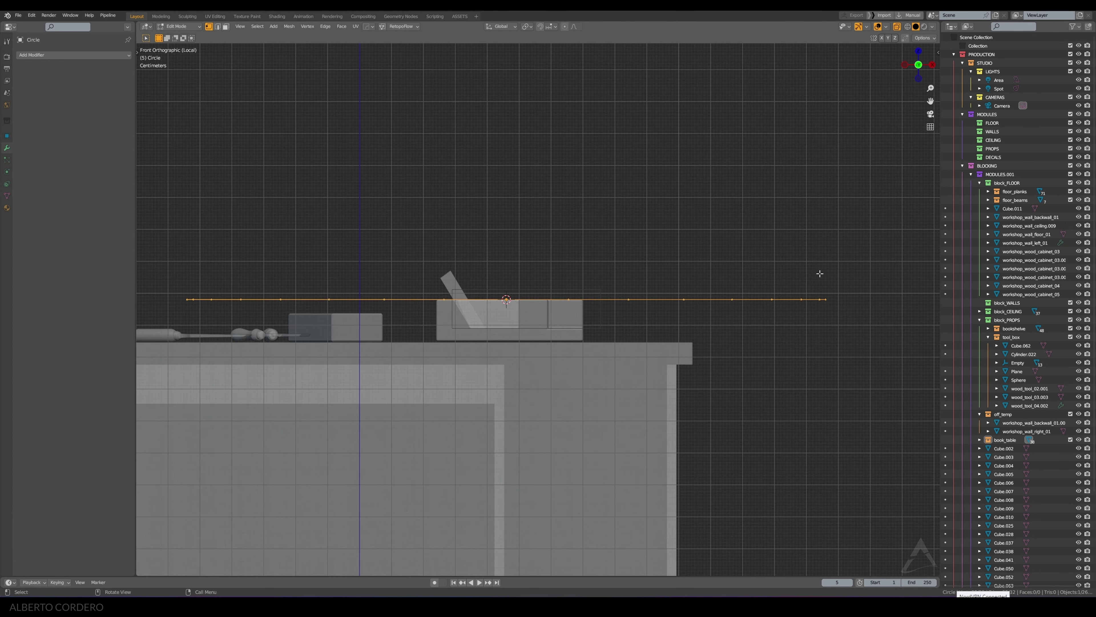
mouse_move(819, 271)
middle_mouse_down()
mouse_move(814, 299)
mouse_move(846, 295)
middle_mouse_up()
key("s")
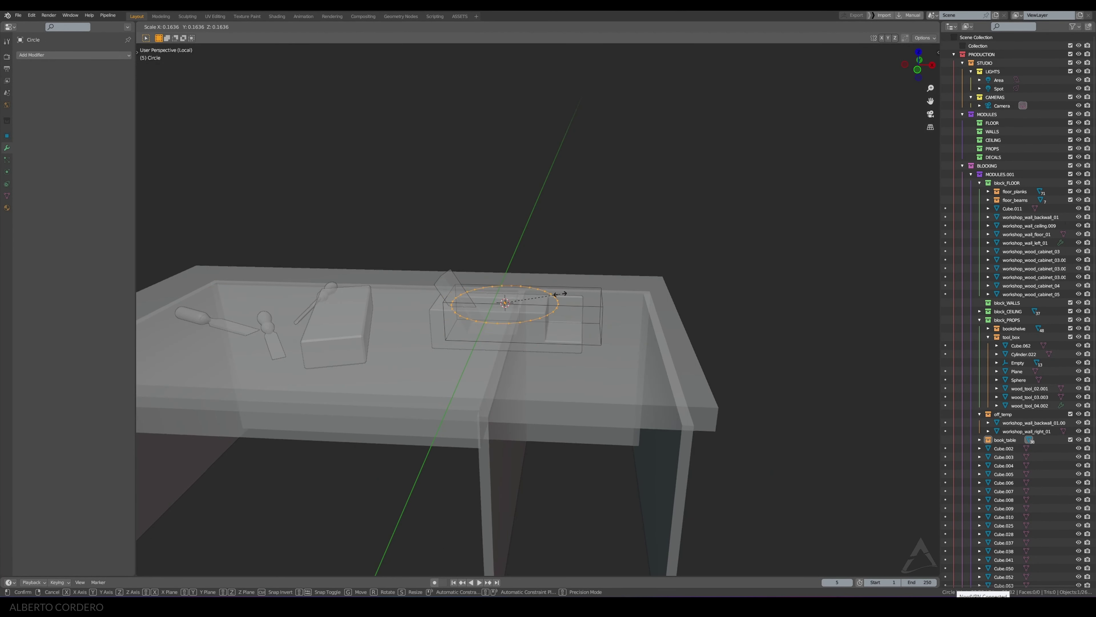
left_click(549, 293)
key("Tab")
key("x")
left_click(549, 294)
key("KP_1")
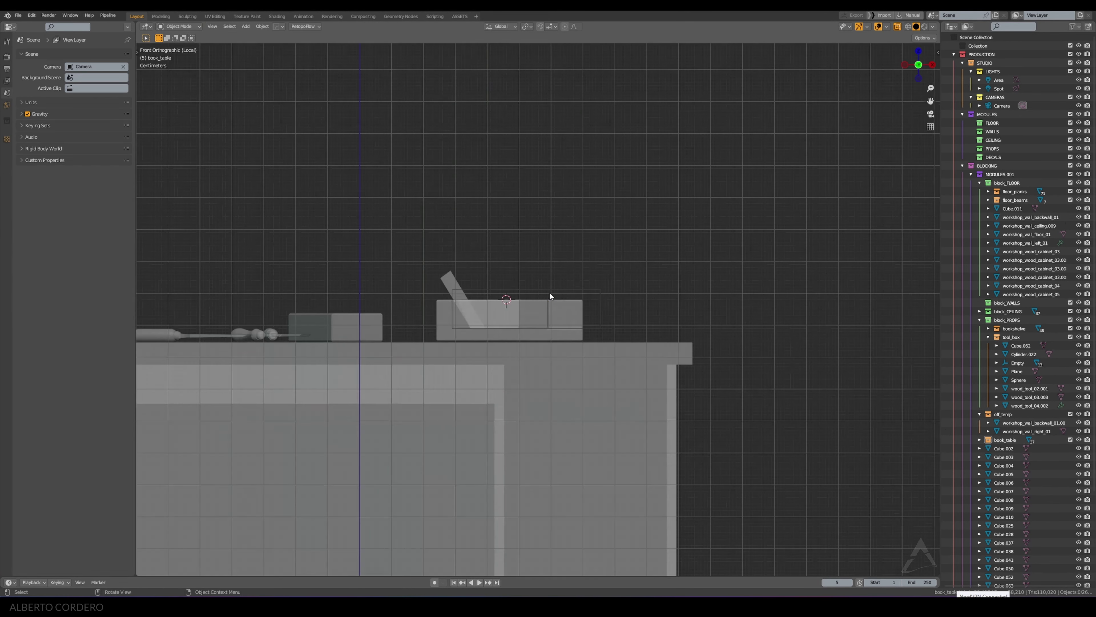
Step: Add a 24-vertex circle and scale its vertices to 0.1
key("shift+a")
left_click(590, 314)
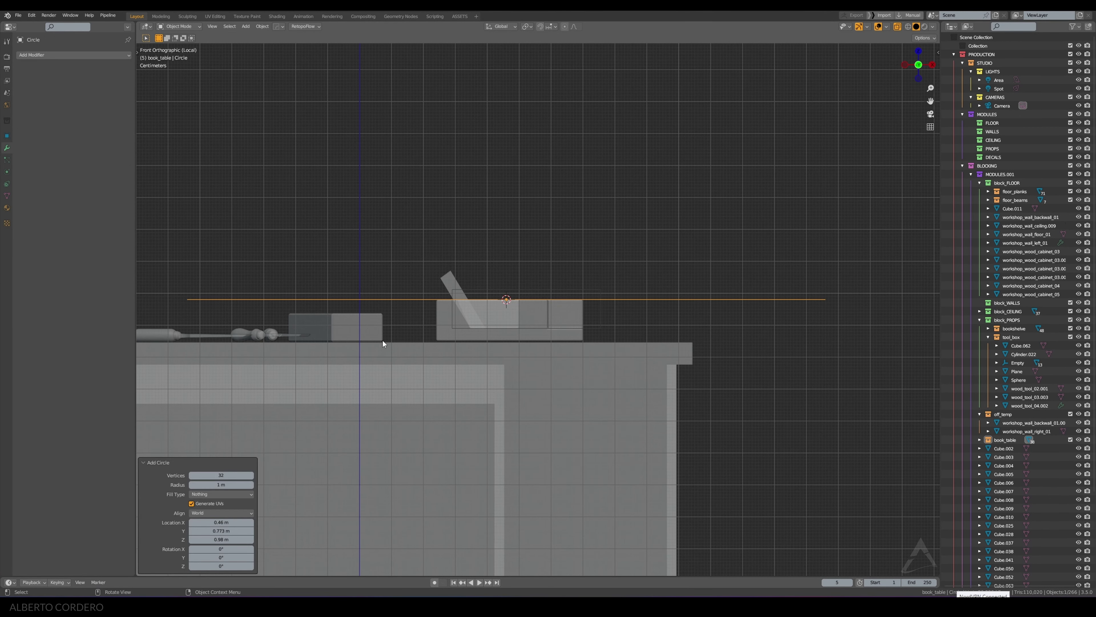
left_click(219, 475)
key("Return")
key("Tab")
type("s.1")
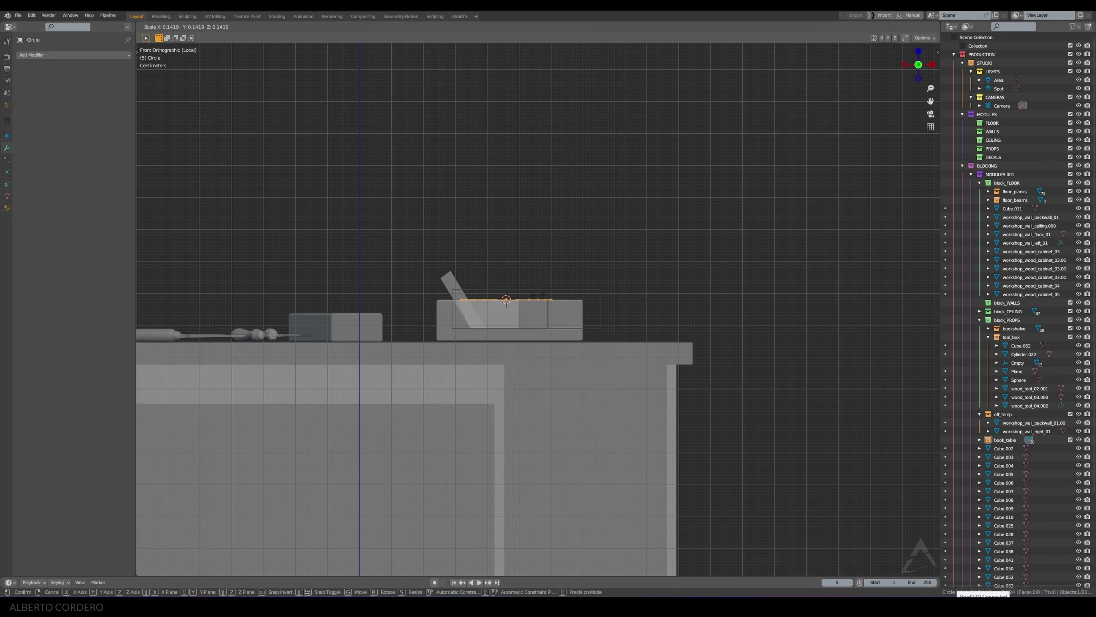
key("Return")
scroll(619, 291, "up", 5)
key("Tab")
Step: Place the circle in the body's rear section and rescale it by 0.466
key("g")
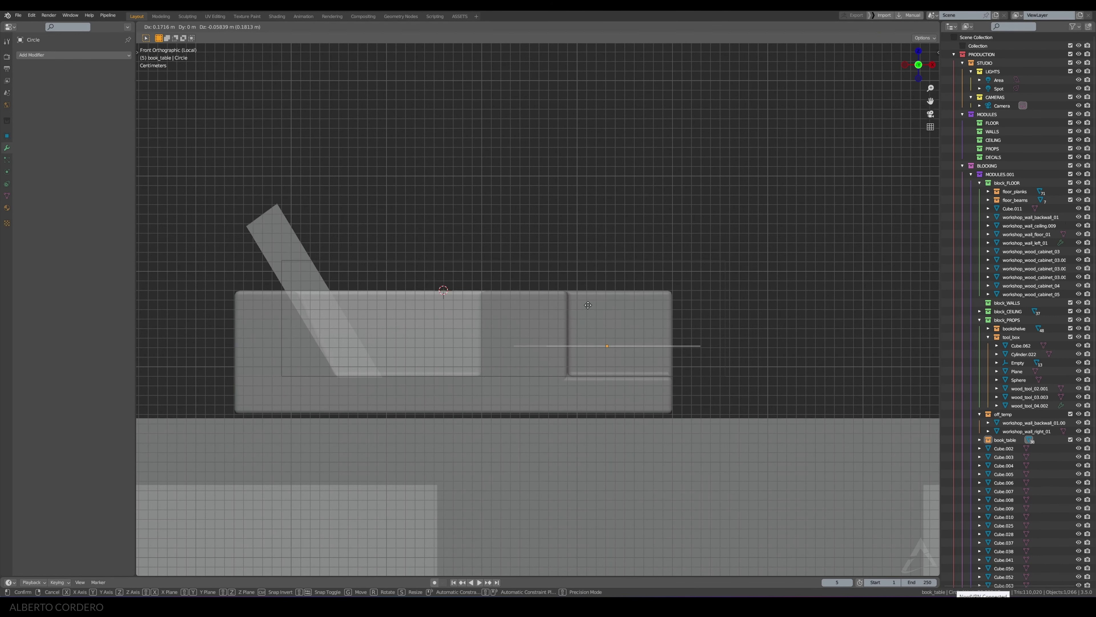
left_click(567, 332)
key("s")
key("Escape")
key("Tab")
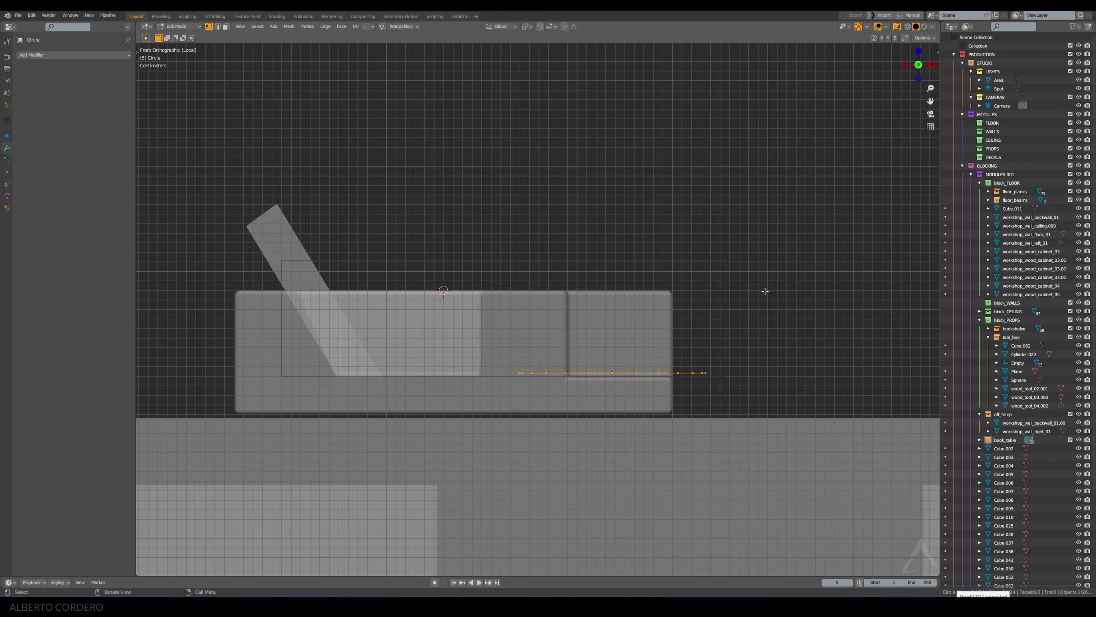
key("s")
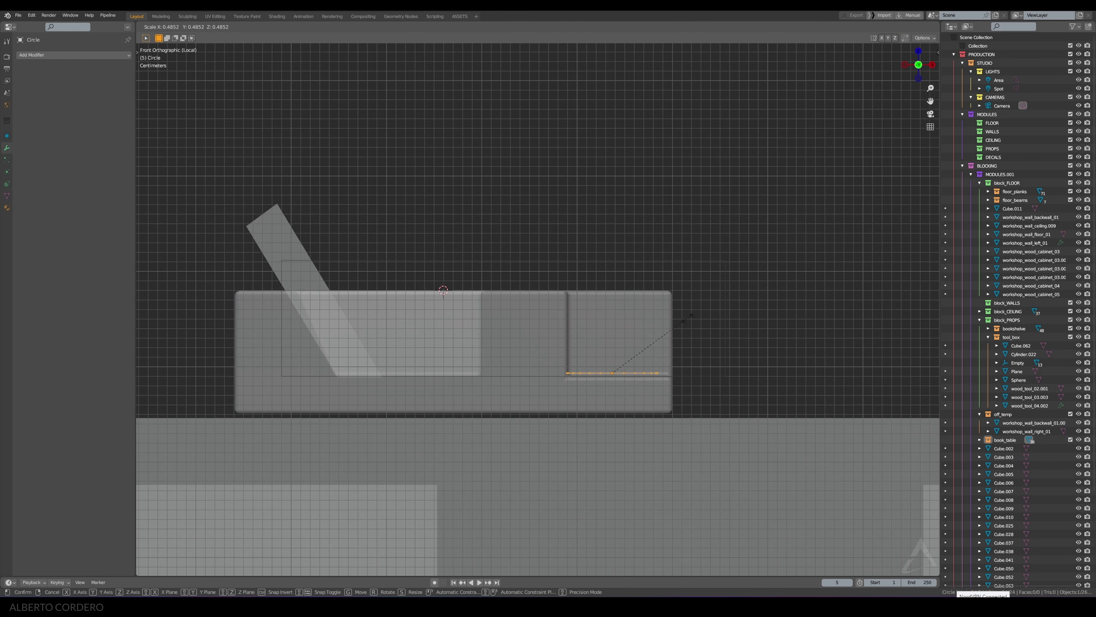
left_click(681, 318)
middle_click_drag(681, 318, 636, 322, "shift")
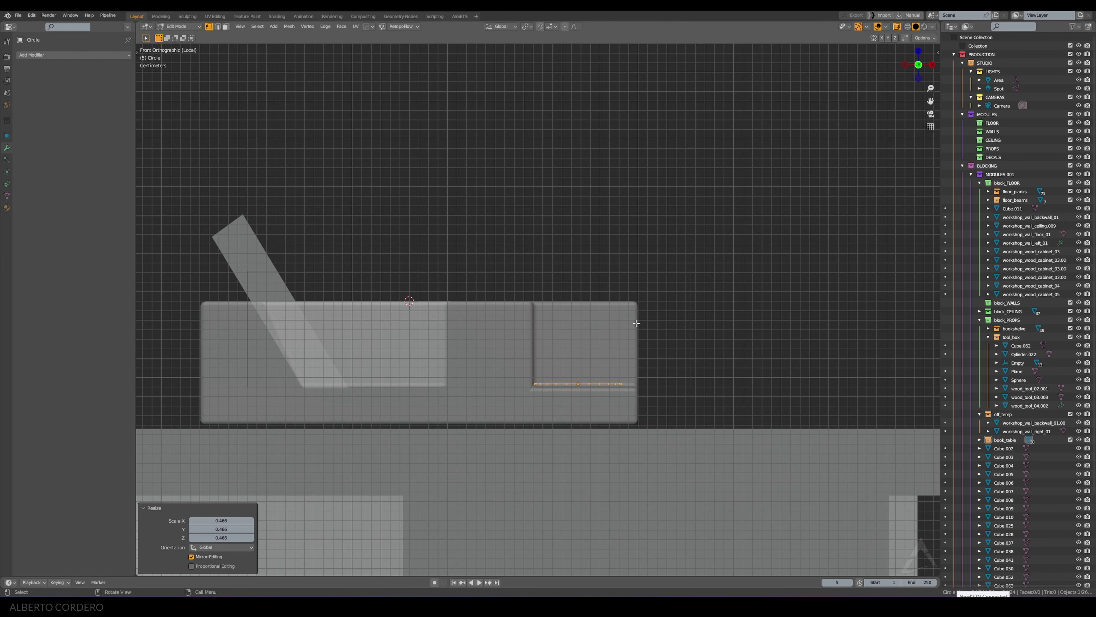
key("g")
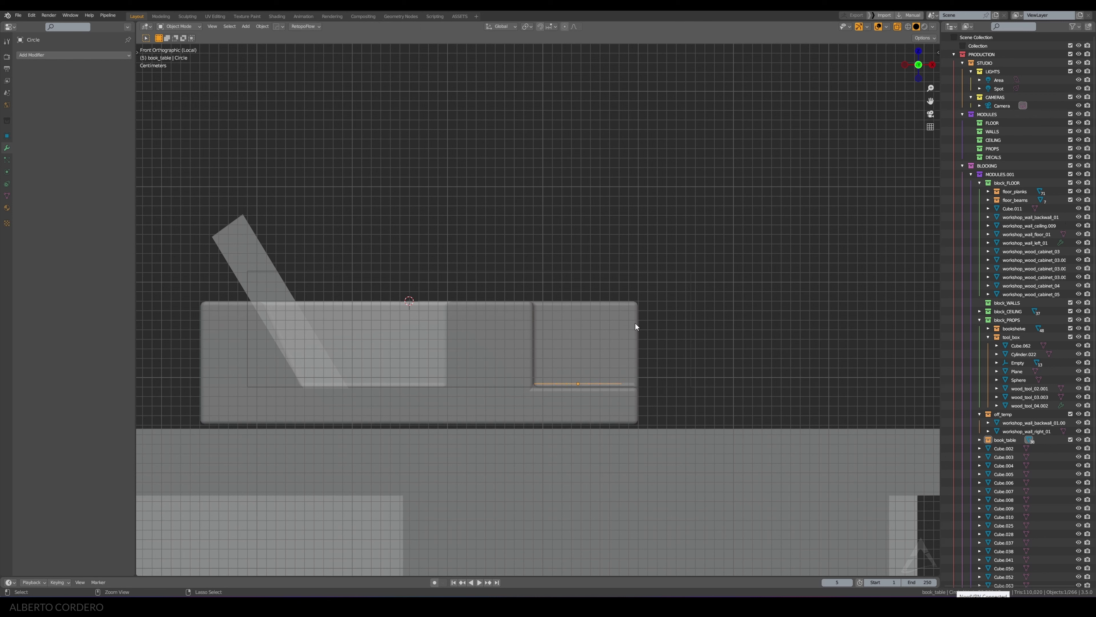
left_click(614, 323)
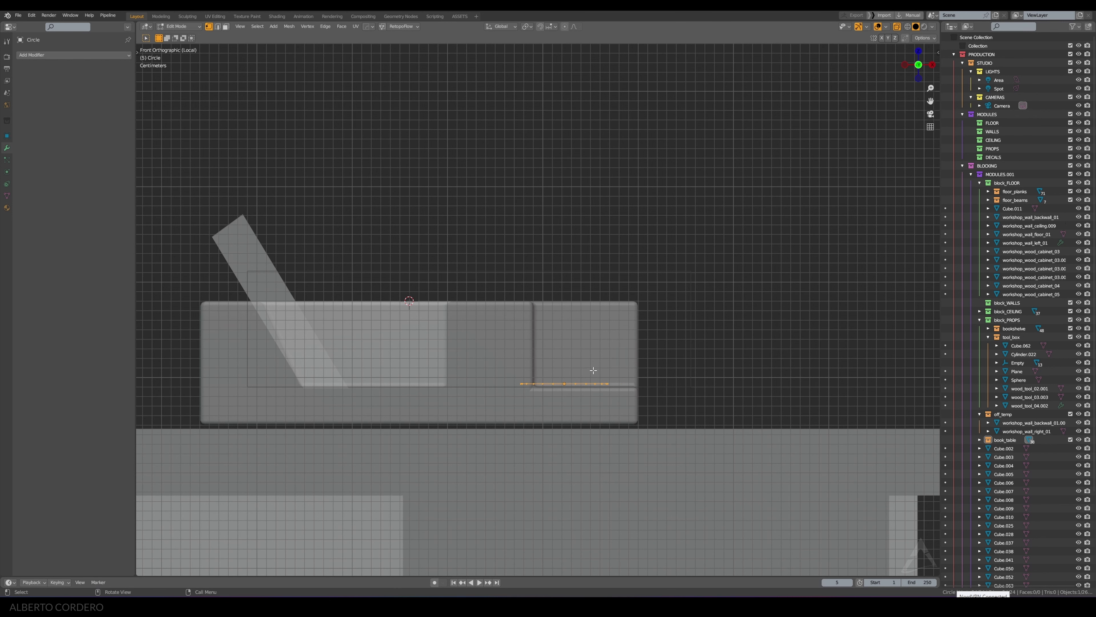
Step: Extrude the circle into a short ring wall and view it from the top
key("e")
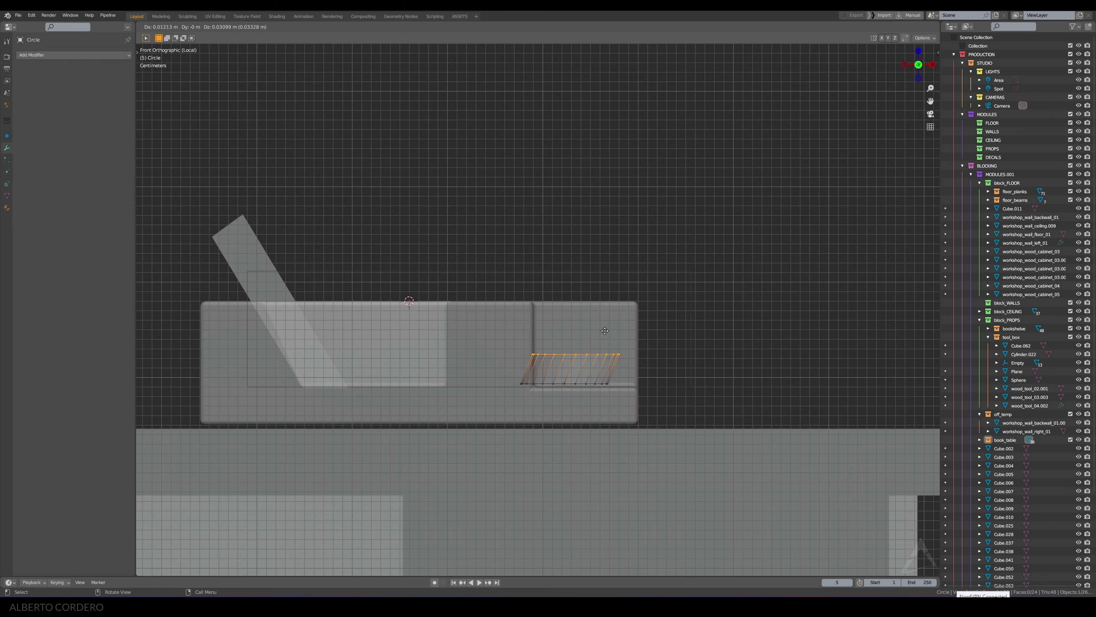
right_click(605, 331)
key("ctrl+z")
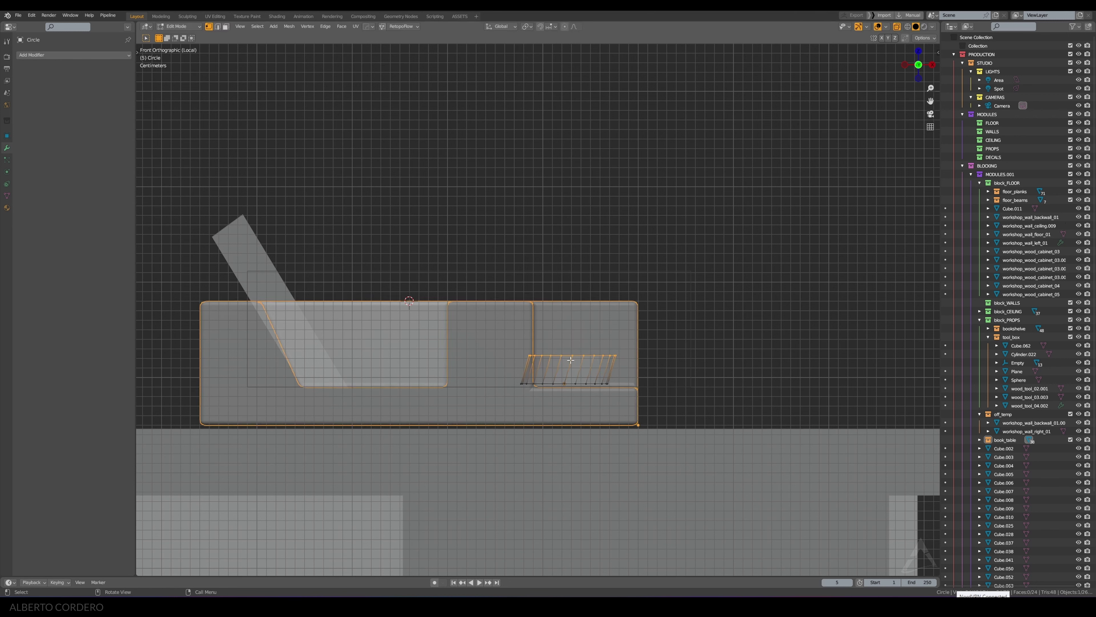
key("ctrl+z")
key("ctrl+z")
key("ctrl+z")
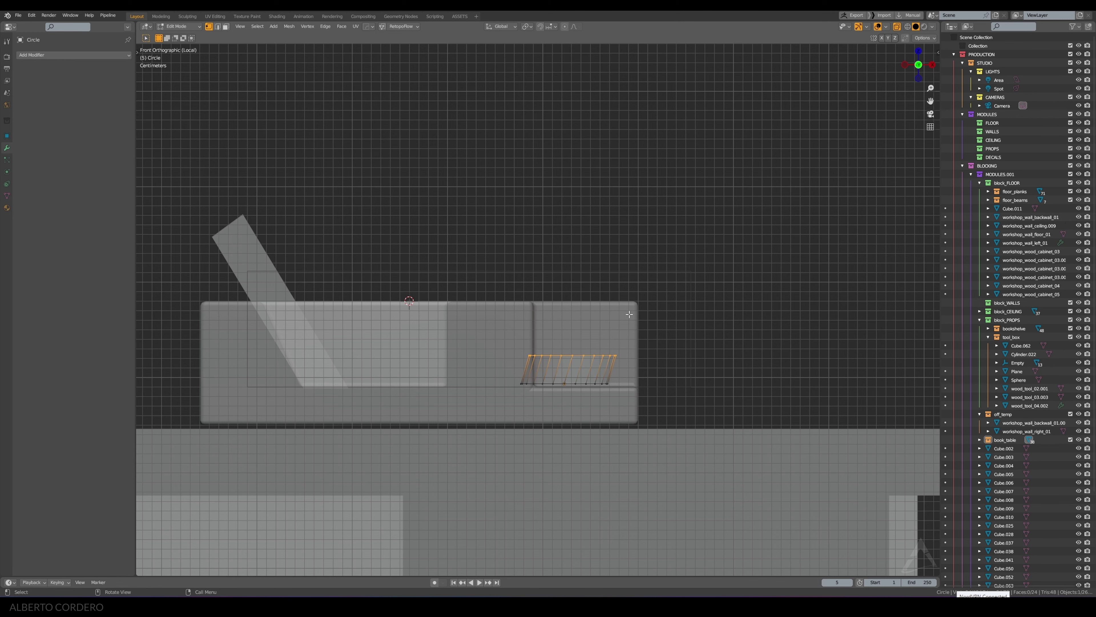
middle_click_drag(662, 311, 619, 309)
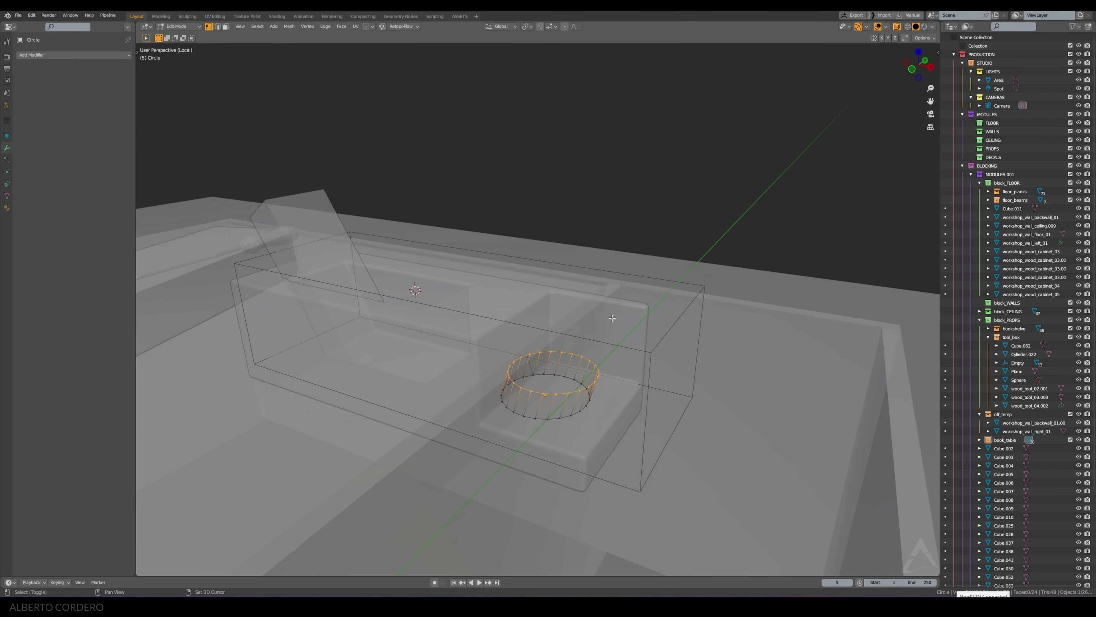
key("KP_7")
scroll(612, 318, "up", 1)
Step: Squash the ring's top arc along Y, then select the arcs and front top vertex row
key("a")
scroll(734, 310, "up", 2)
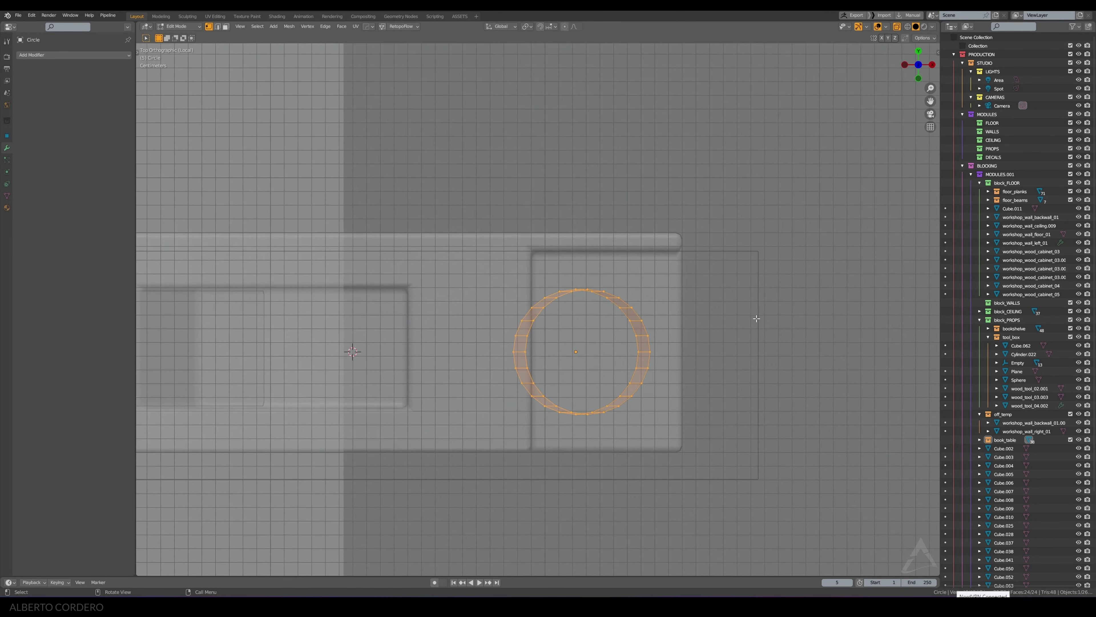
mouse_move(714, 271)
left_mouse_down()
mouse_move(507, 306)
mouse_move(503, 322)
left_mouse_up()
key("s")
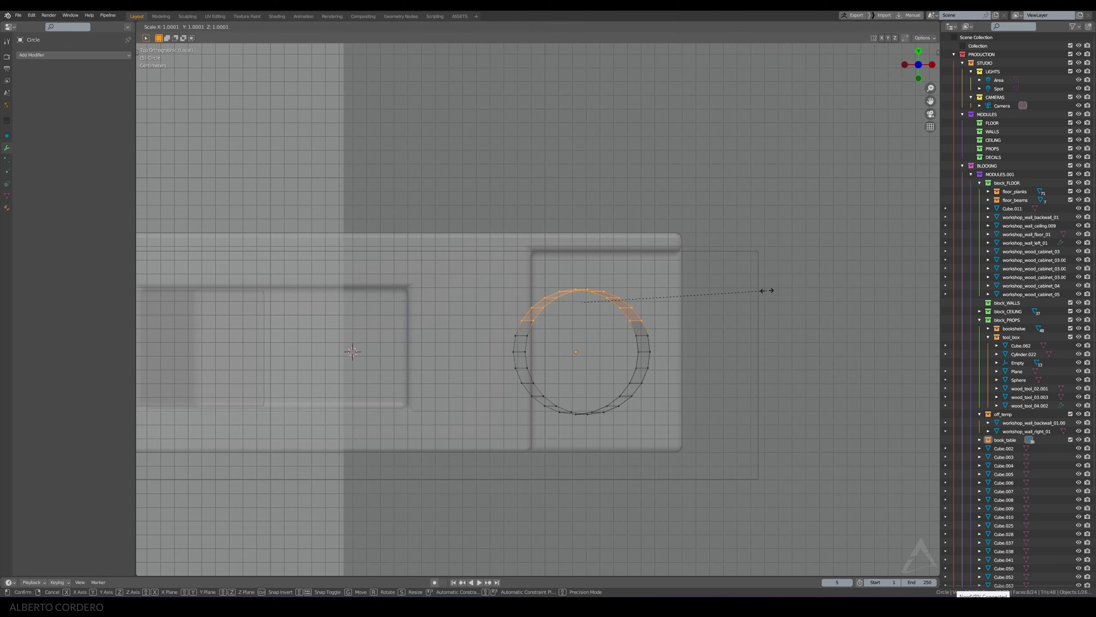
key("y")
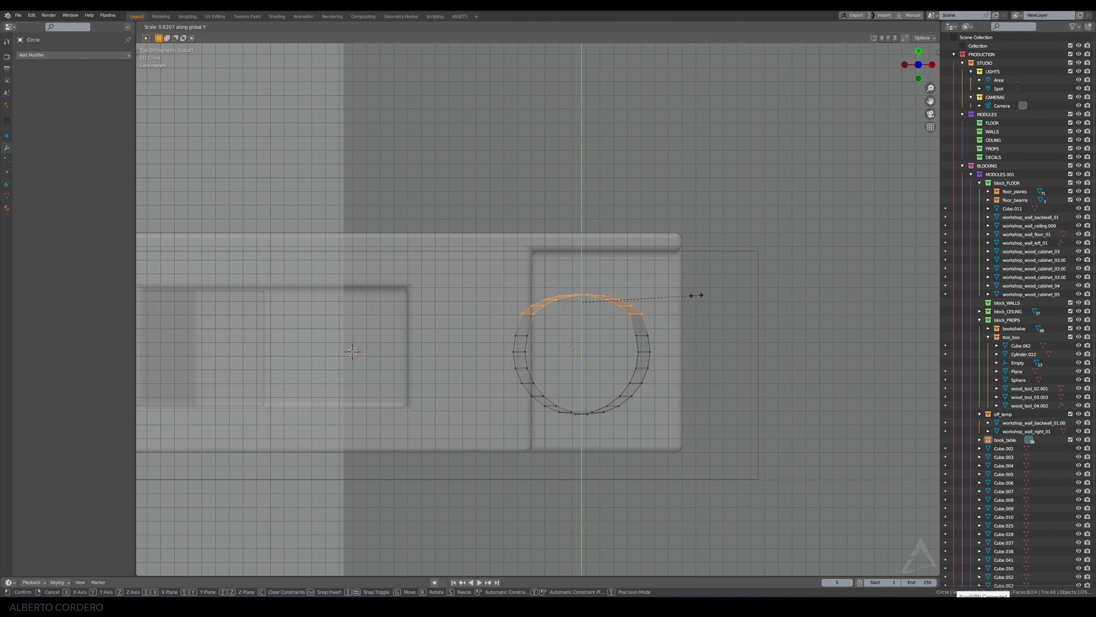
left_click(694, 297)
left_click_drag(660, 385, 511, 421)
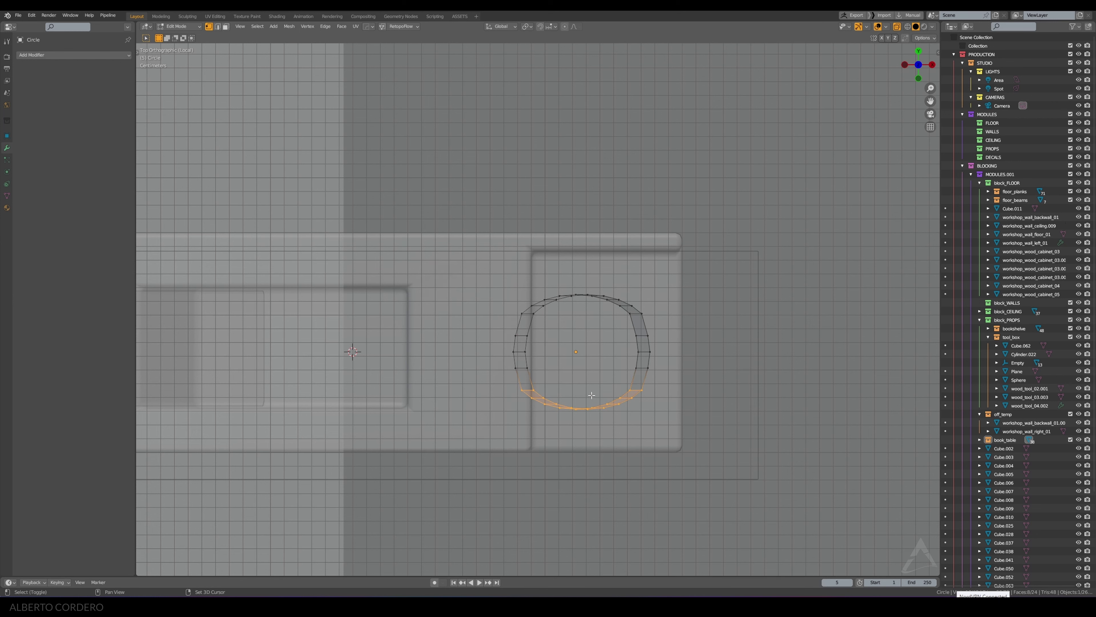
left_click_drag(683, 267, 471, 329, "shift")
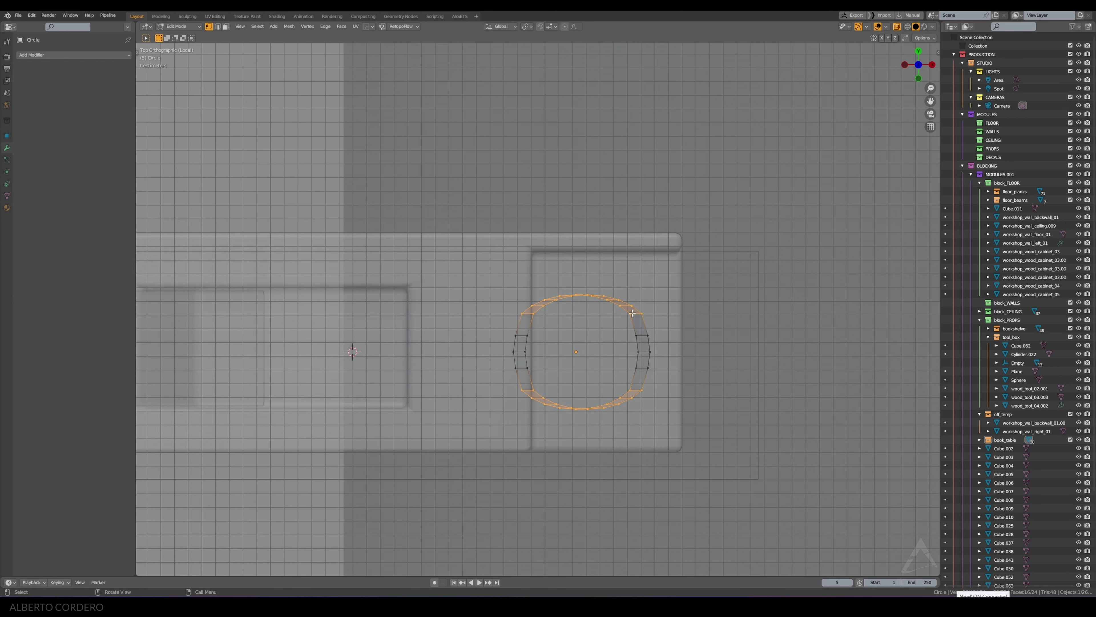
key("KP_1")
left_click_drag(491, 365, 684, 396)
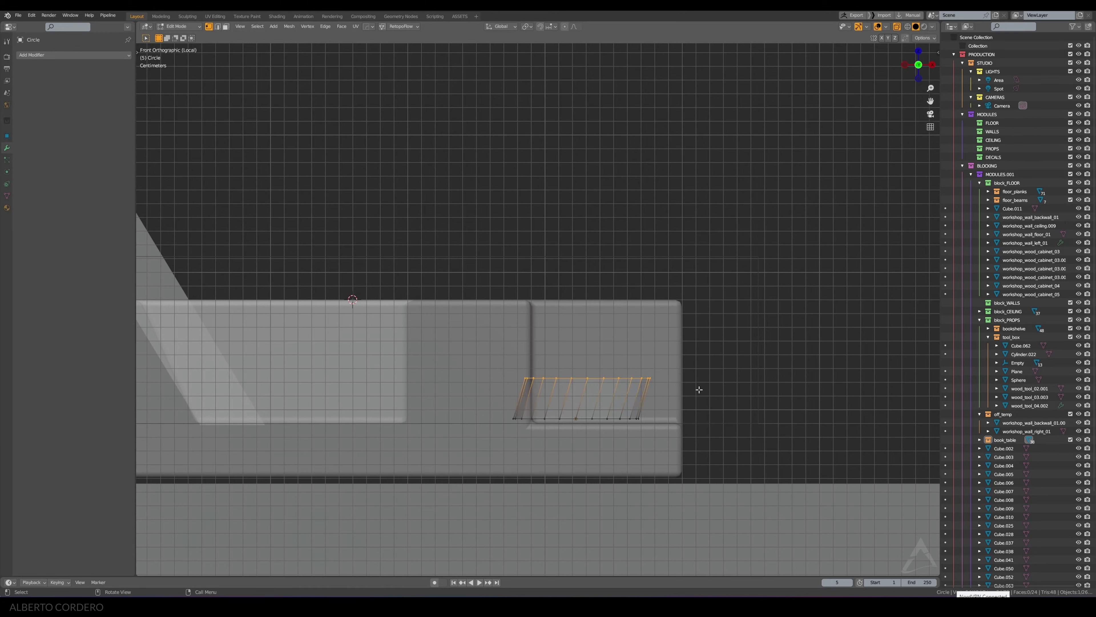
Step: Extrude the oval's top row upward twice and narrow the newest row
key("e")
left_click(712, 345)
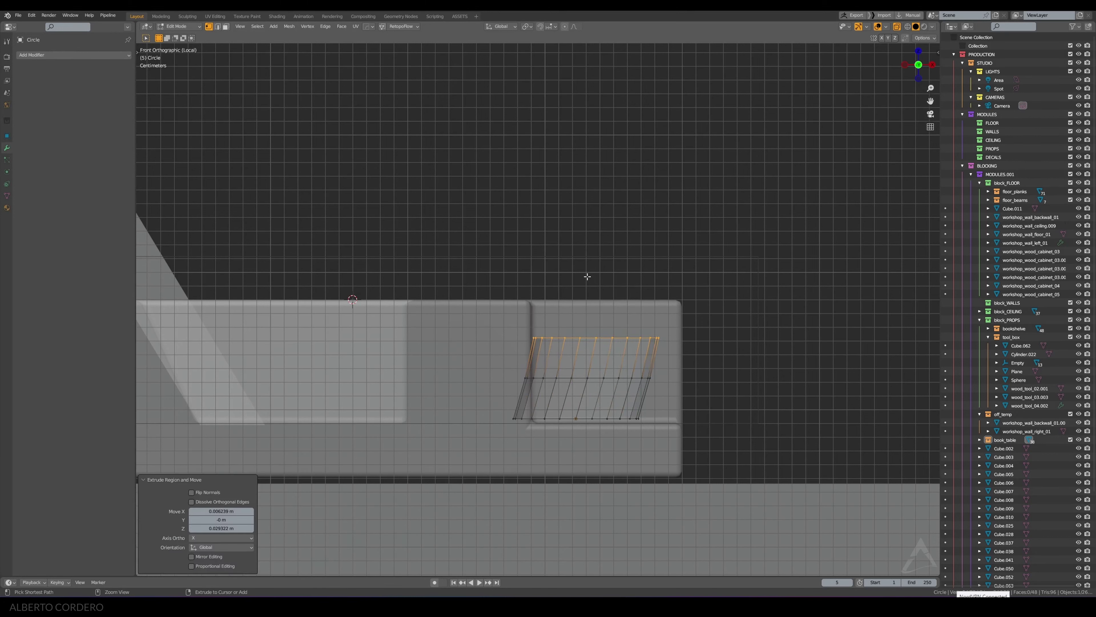
key("e")
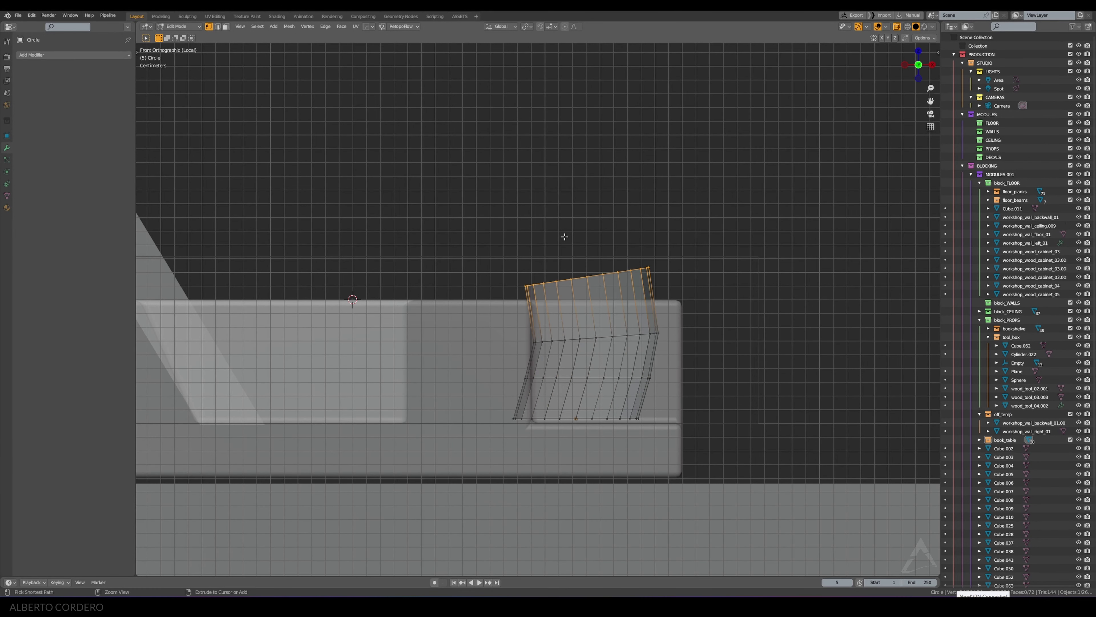
key("s")
left_click(693, 240)
Step: Shrink the tube's middle loop slightly and shift it into place
left_click(605, 340, "alt")
key("s")
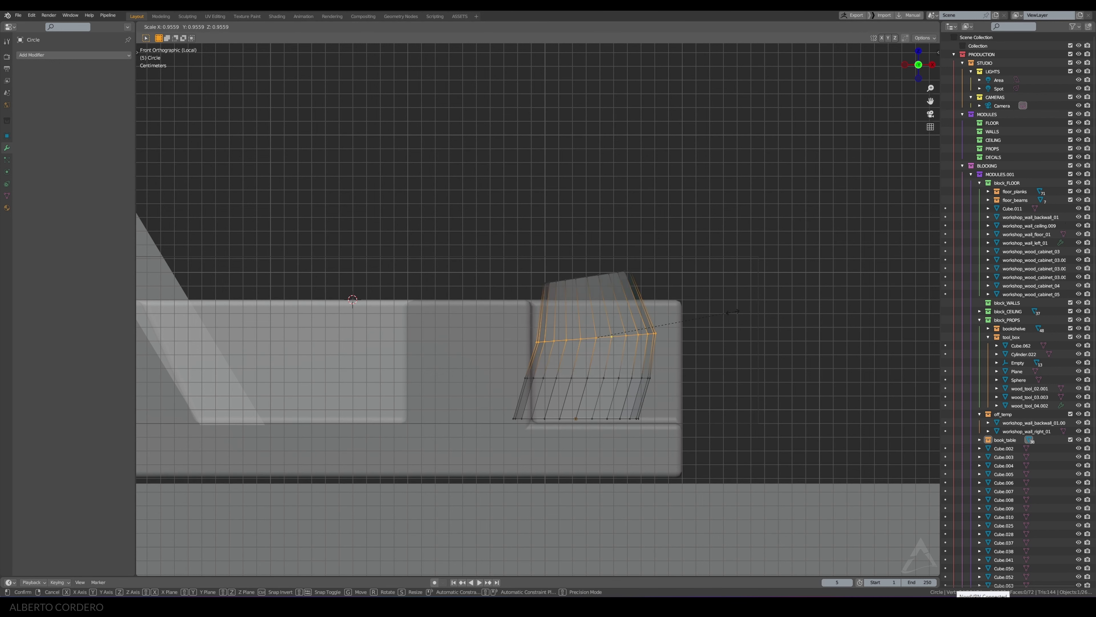
left_click(716, 311)
key("g")
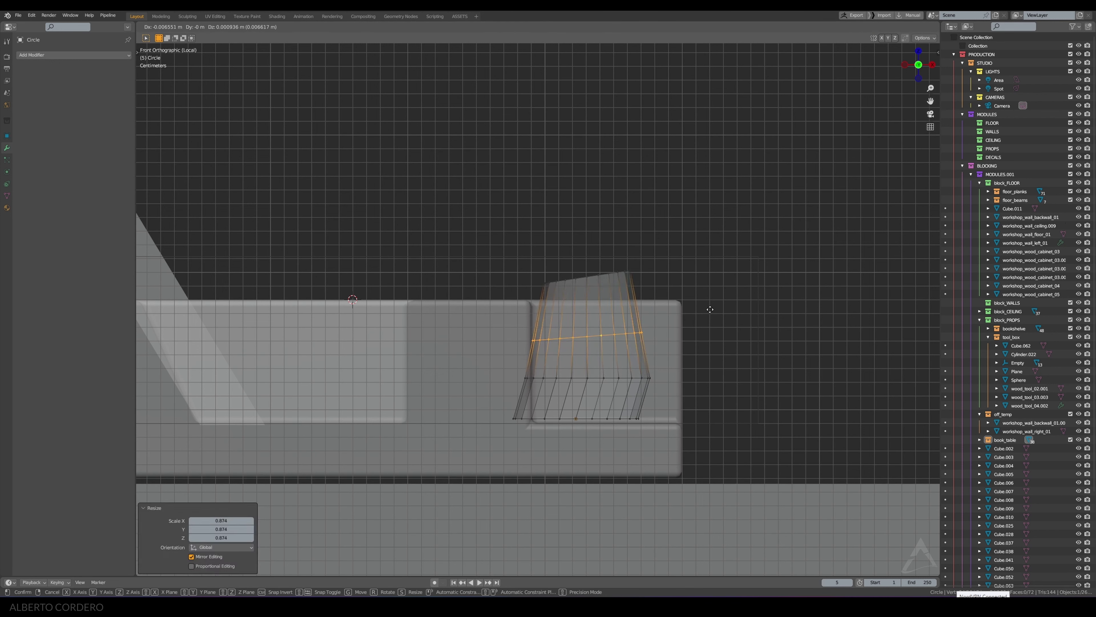
left_click(709, 309)
Step: Box-select the top vertex row and reposition it
left_click_drag(694, 232, 449, 279)
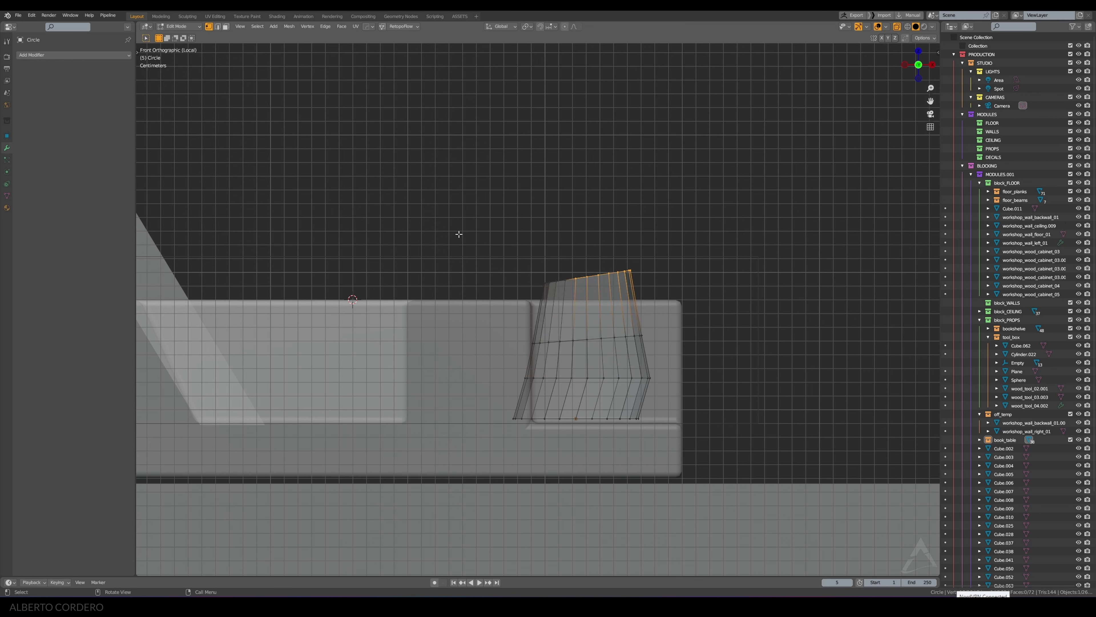
left_click_drag(457, 230, 664, 300)
key("g")
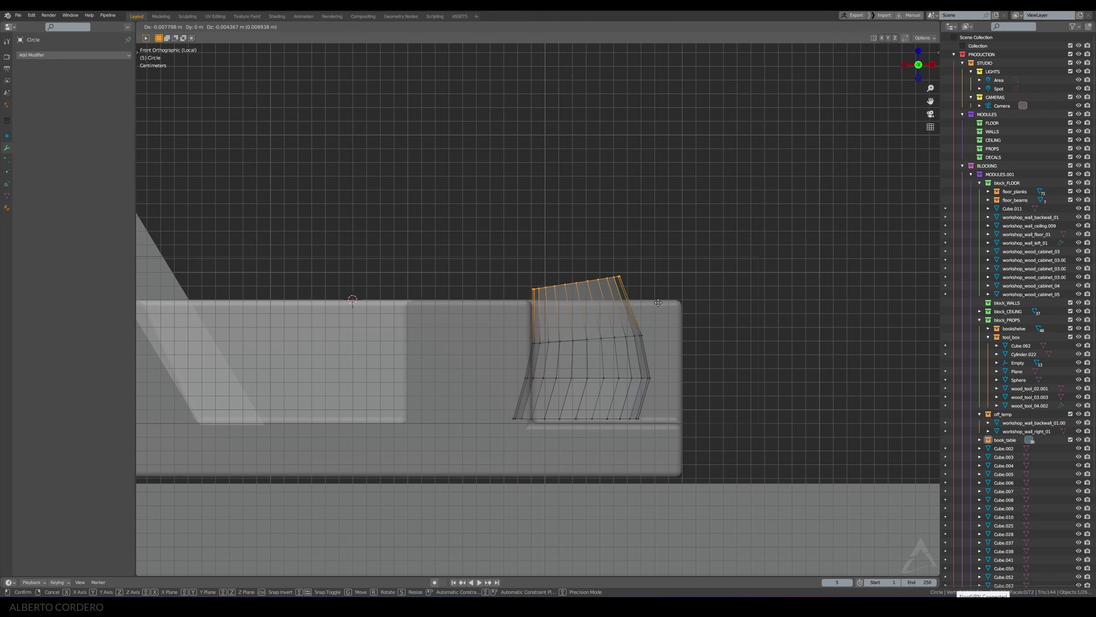
left_click(659, 302)
Step: Extrude three more rows bending up-left then up-right, and shrink the topmost loop
right_click(544, 233, "ctrl")
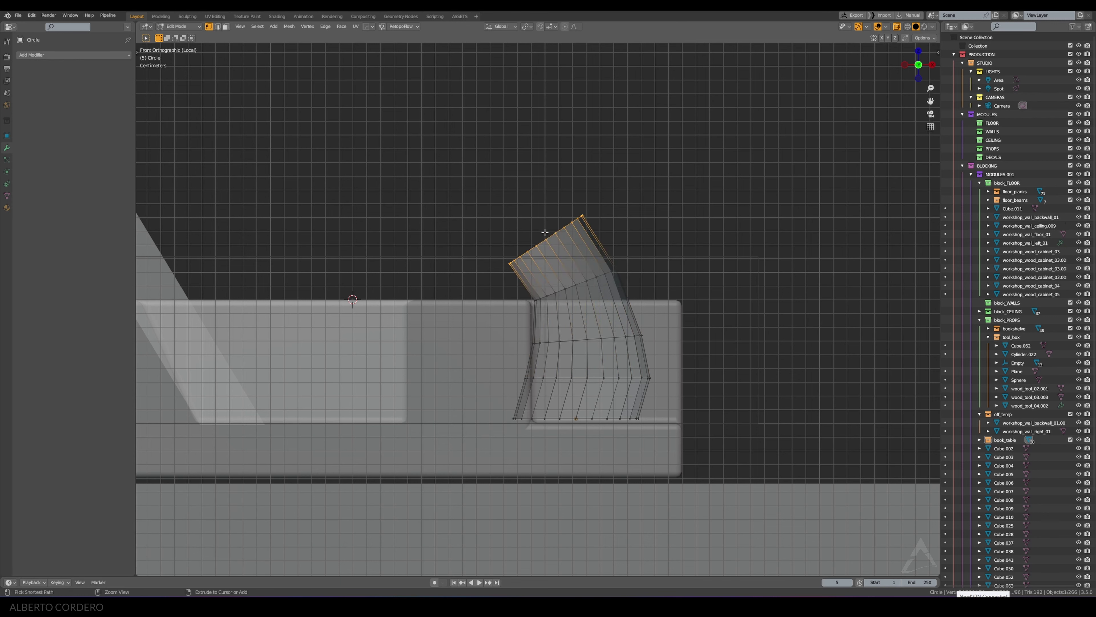
right_click(545, 199, "ctrl")
right_click(574, 166, "ctrl")
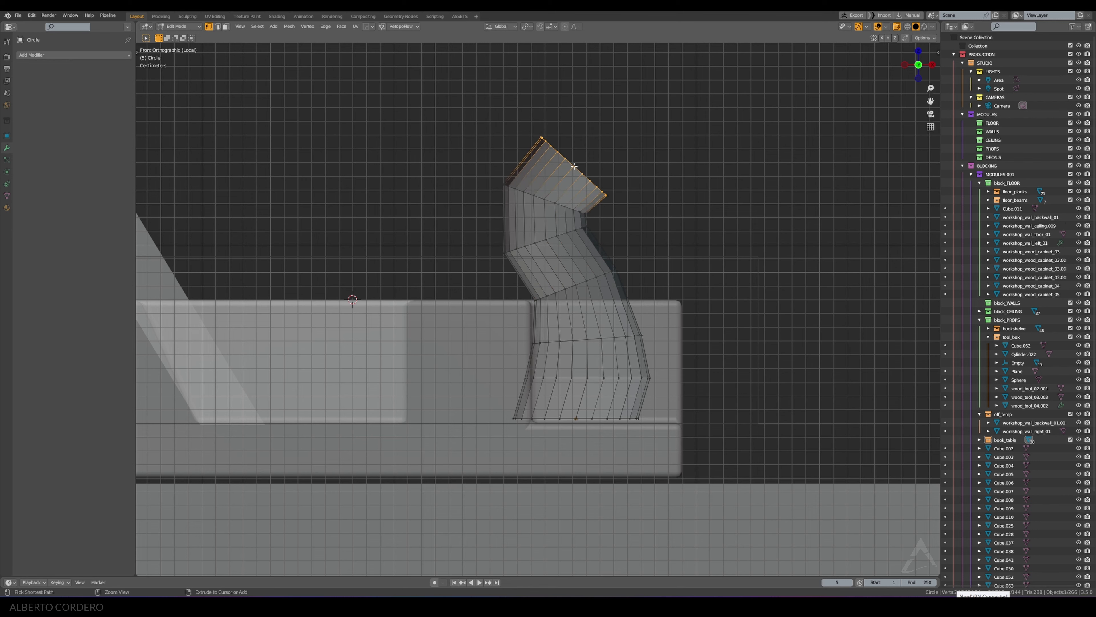
key("s")
left_click(584, 172)
middle_click_drag(584, 172, 585, 194)
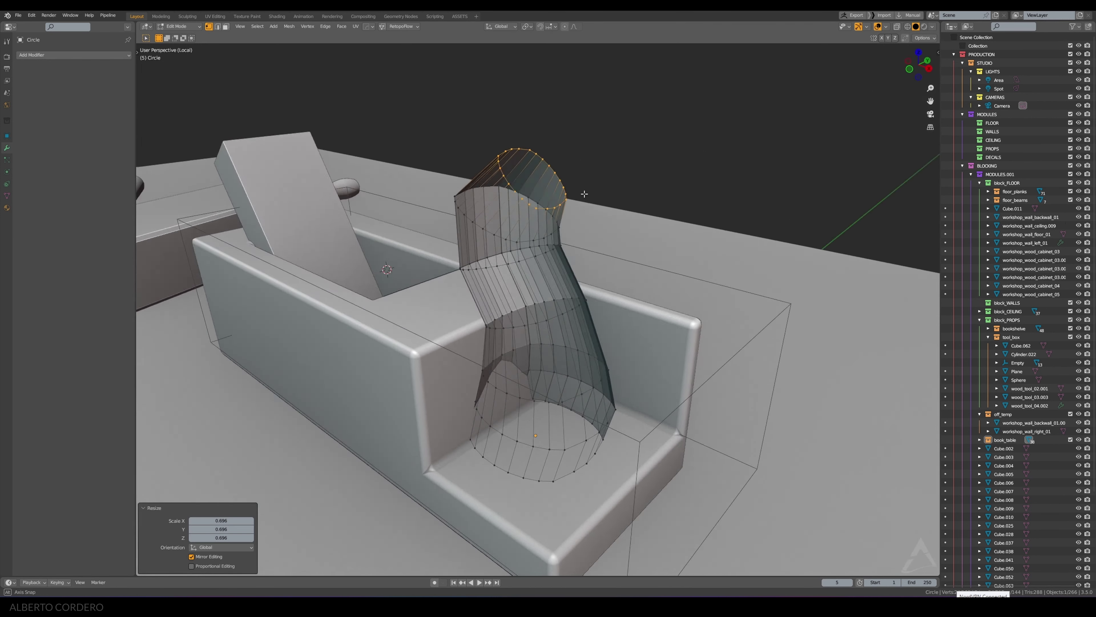
Step: Recalculate the whole handle mesh's normals to face outward, back in front view
key("a")
key("shift+n")
key("KP_1")
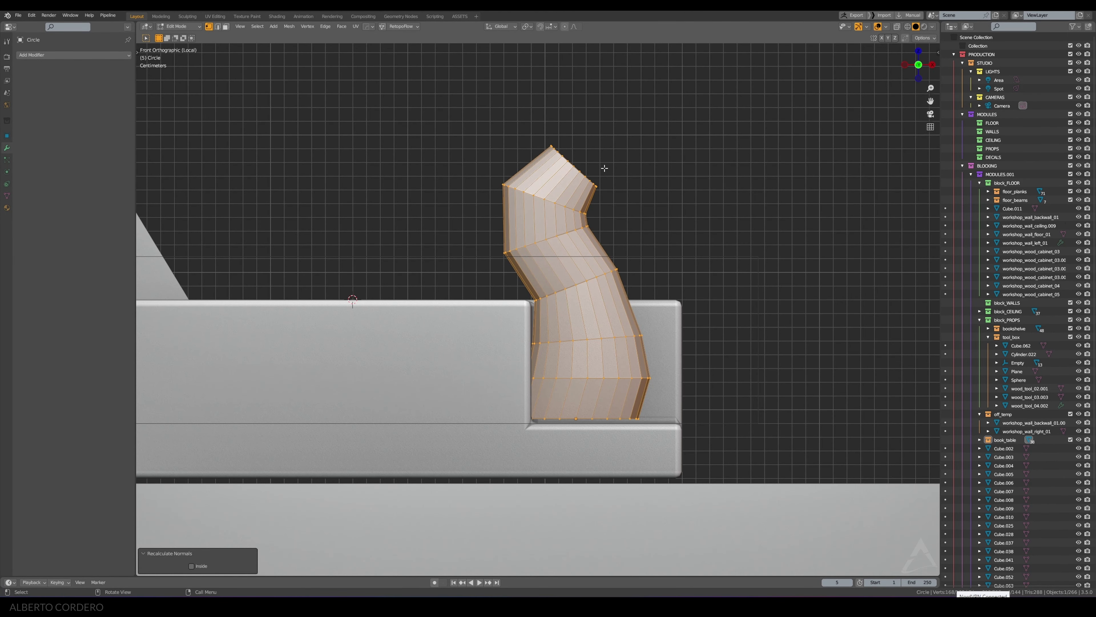
Step: In X-ray, move and tilt the handle's top loop
key("alt+z")
left_click(595, 174, "alt")
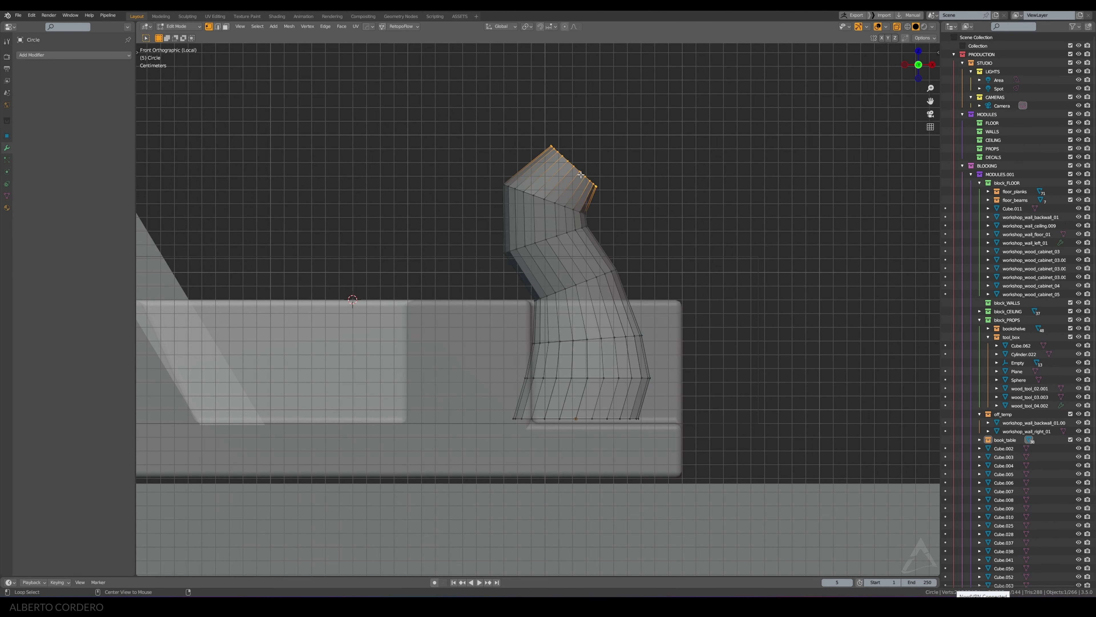
key("r")
key("g")
left_click(665, 147)
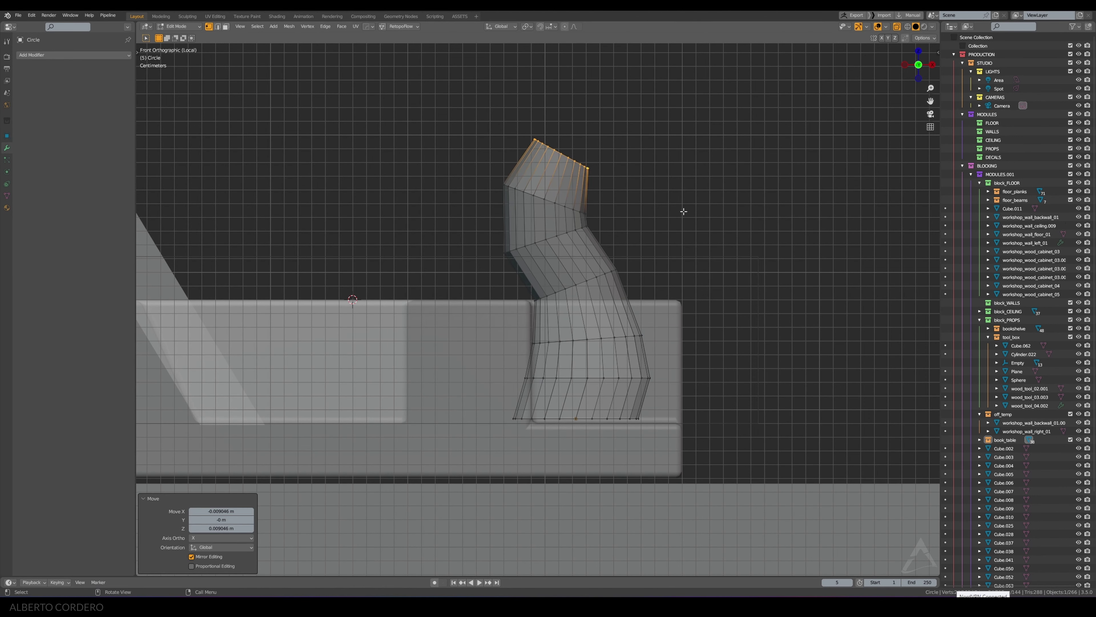
key("r")
left_click(705, 174)
Step: Tilt the second loop down and nudge it slightly
left_click(561, 201, "alt")
key("r")
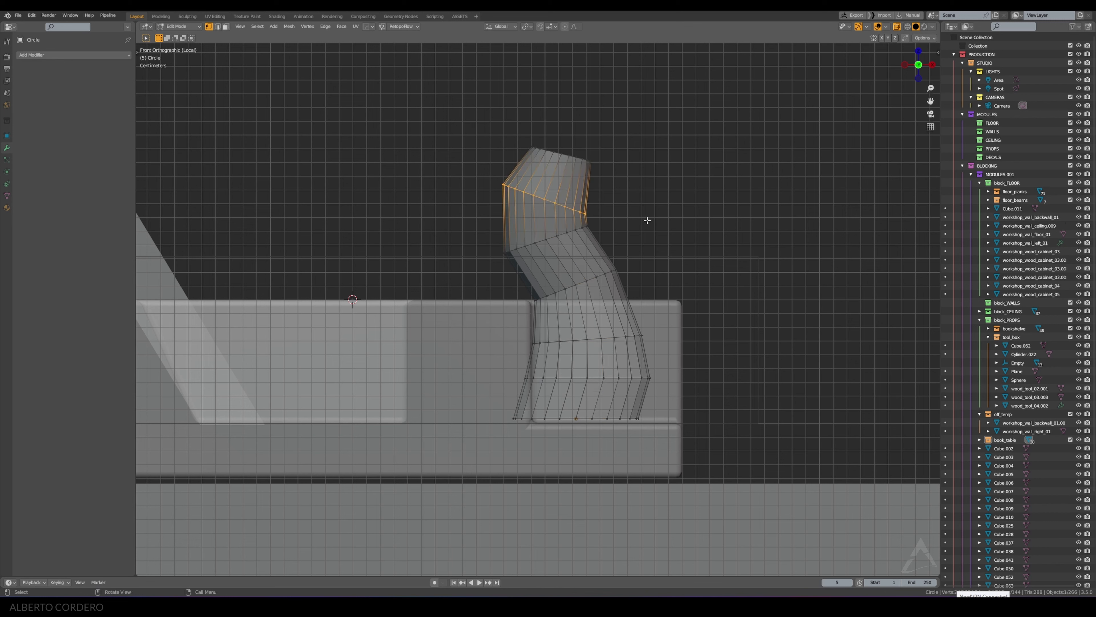
left_click(663, 191)
key("g")
left_click(668, 181)
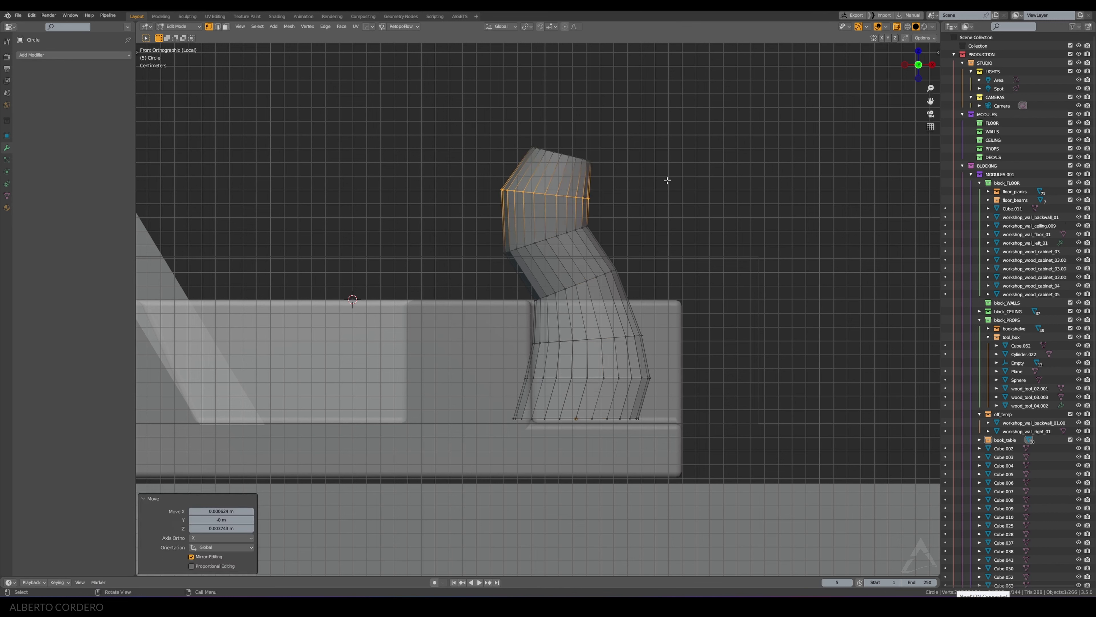
Step: Shrink the third loop down slightly to taper the handle
left_click(553, 236, "alt")
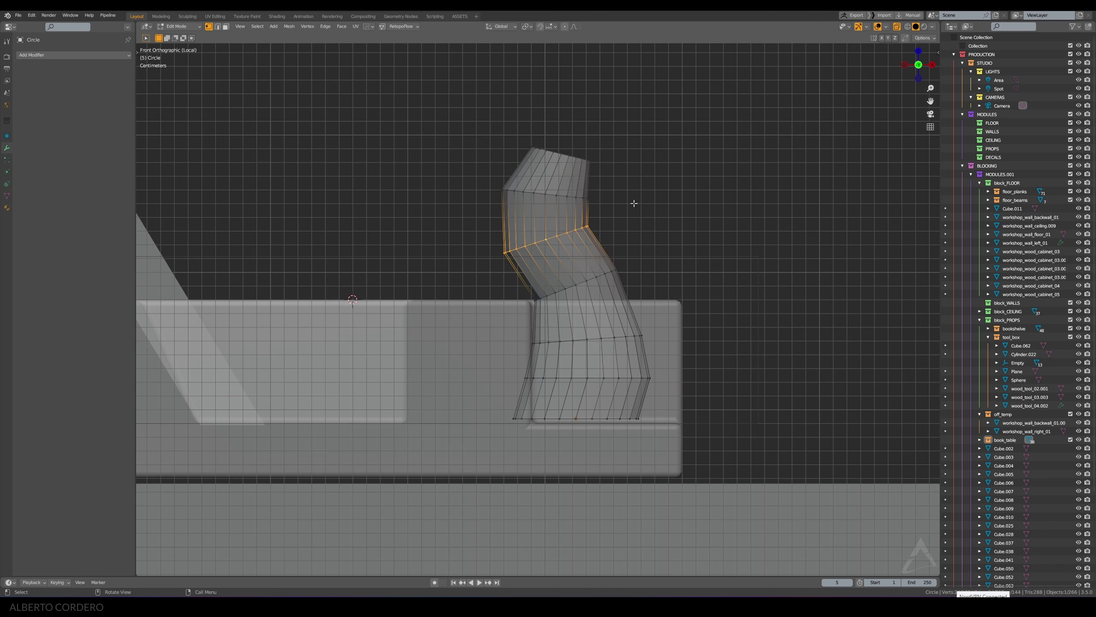
key("s")
left_click(637, 214)
key("s")
Step: Scale the upper and top loops smaller so the handle tapers toward its end
key("s")
left_click(642, 222)
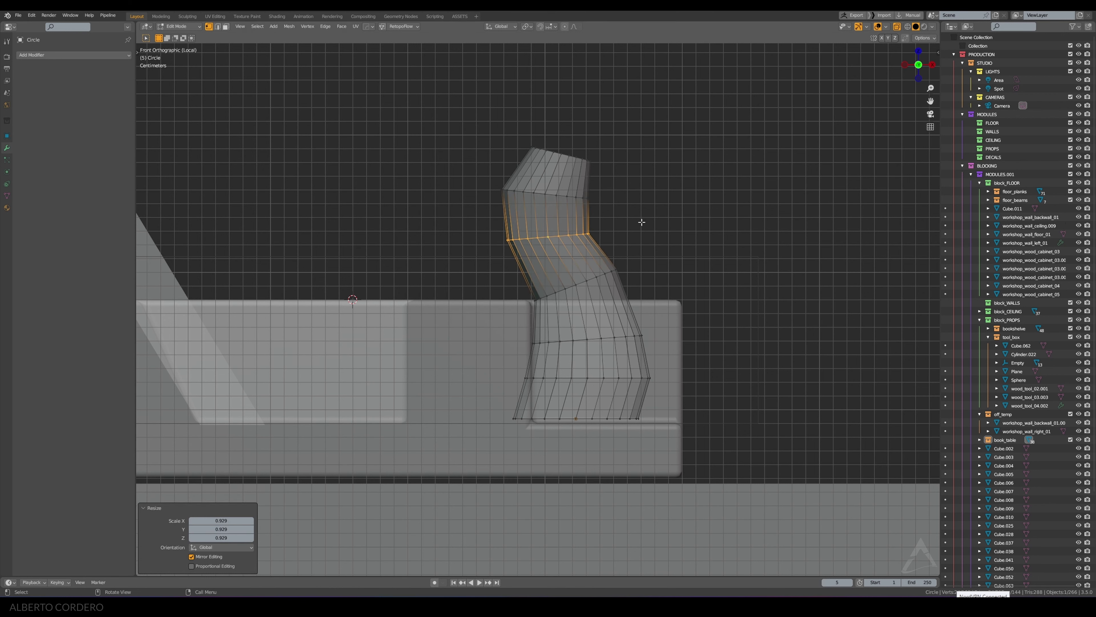
left_click(564, 199, "alt")
key("s")
left_click(632, 193)
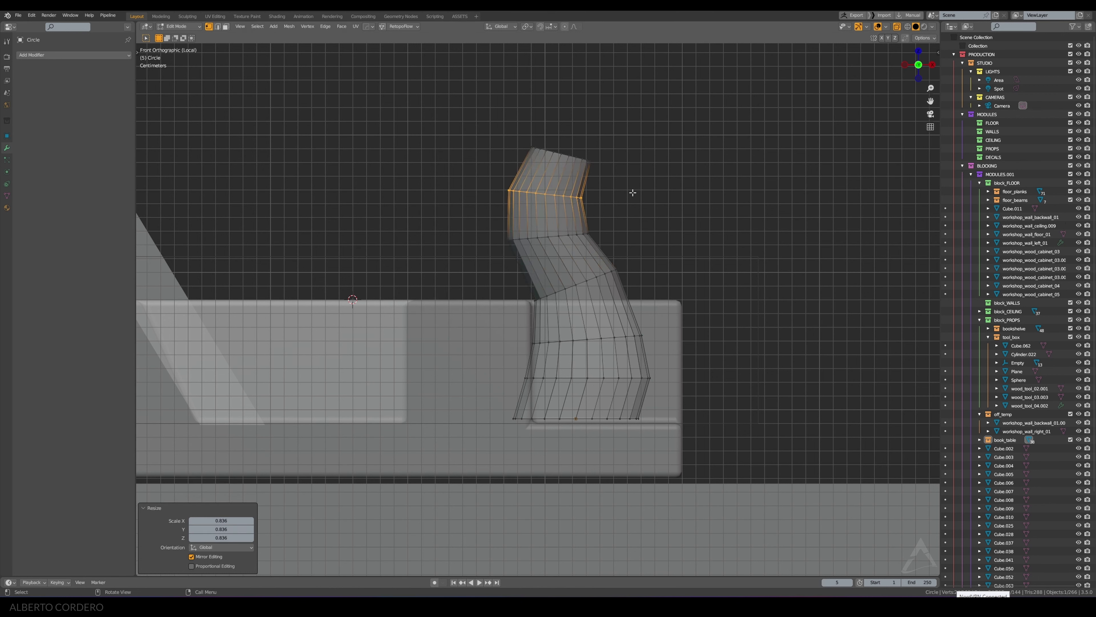
left_click(575, 159, "alt")
key("s")
left_click(653, 167)
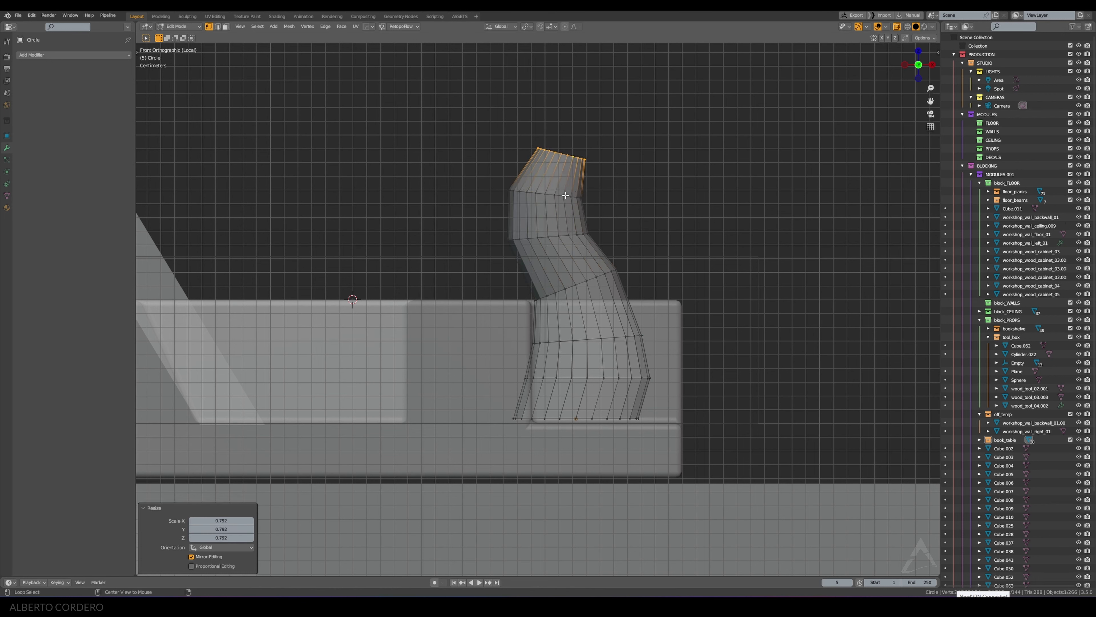
Step: In edge mode, select the mid-section and upper loops and bevel them into bands
key("2")
left_click(579, 281, "alt")
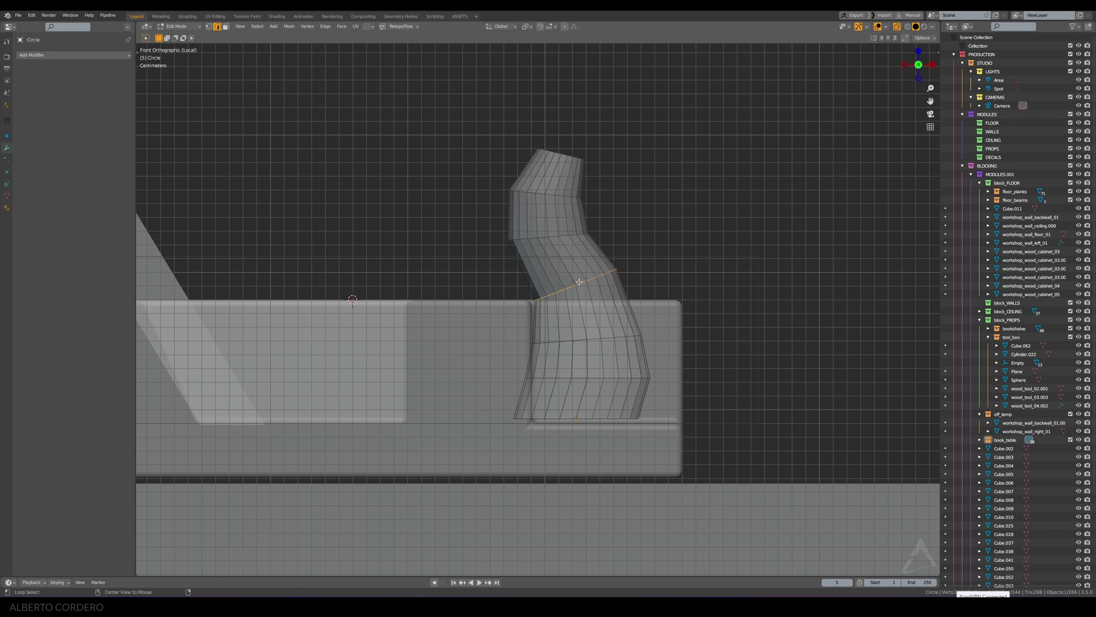
left_click(542, 192, "alt+shift")
key("ctrl+b")
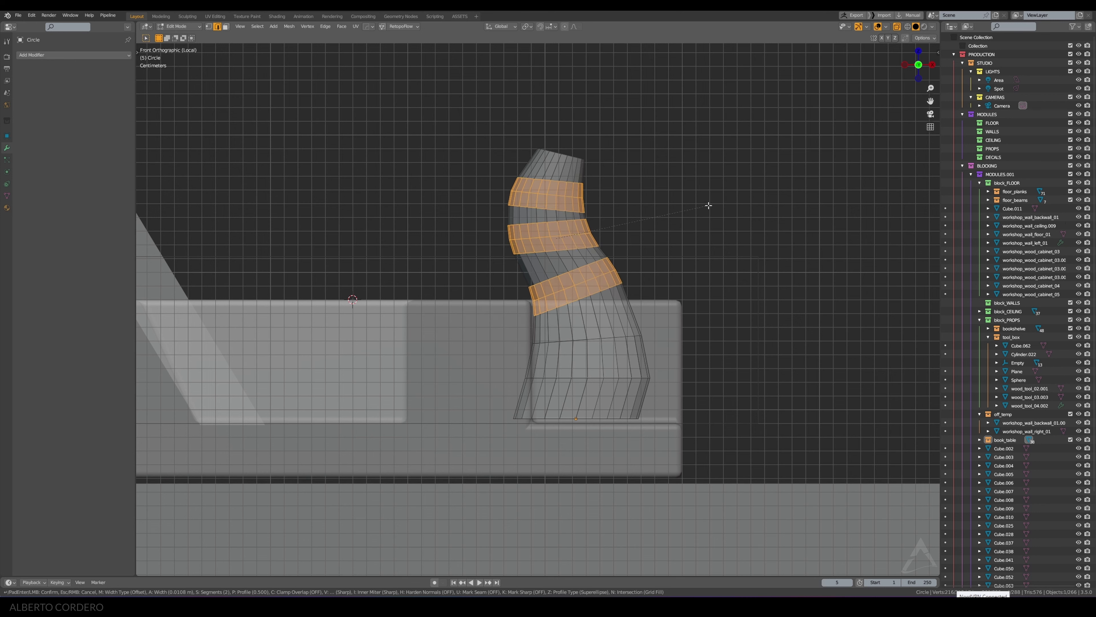
Step: Discard the three-loop bevel bands and return to the front view
scroll(711, 206, "up", 1)
left_click(711, 206)
middle_click_drag(711, 206, 569, 217)
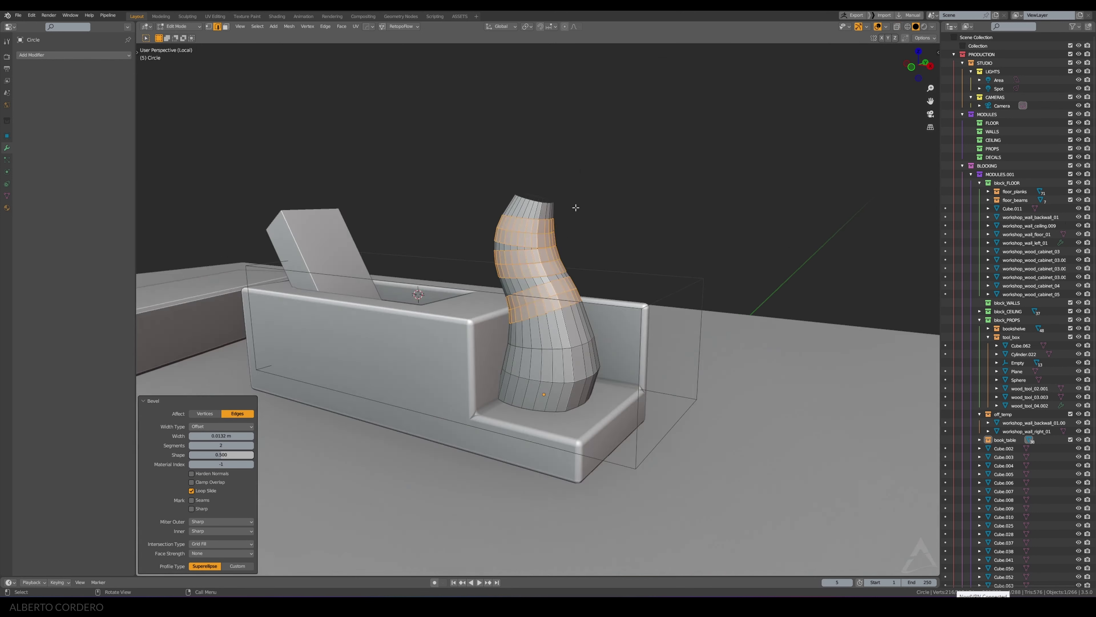
key("ctrl+z")
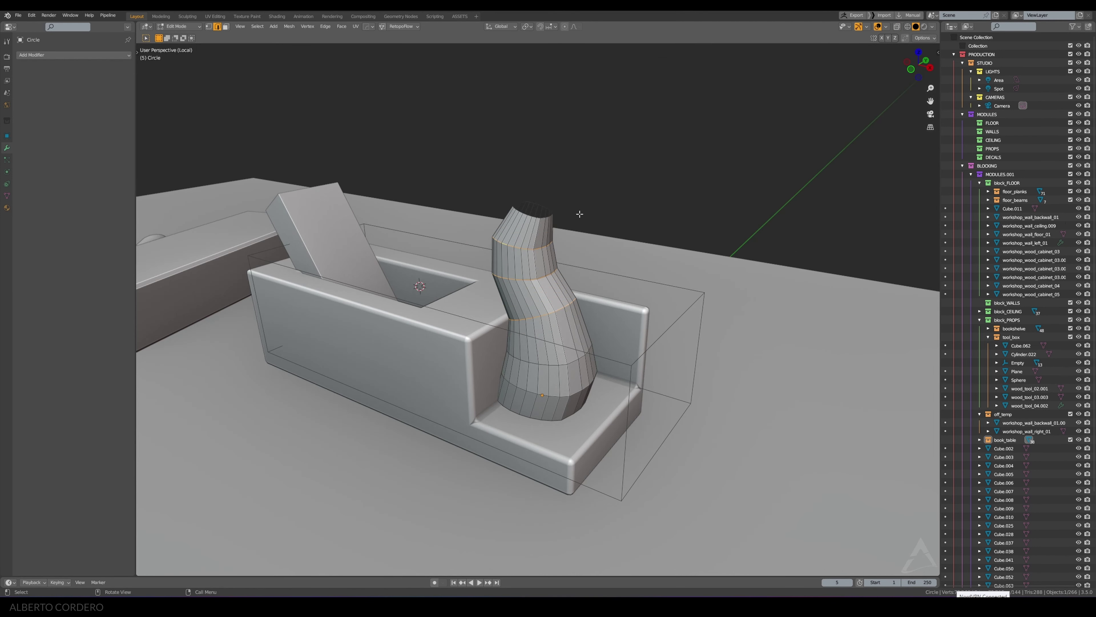
key("KP_1")
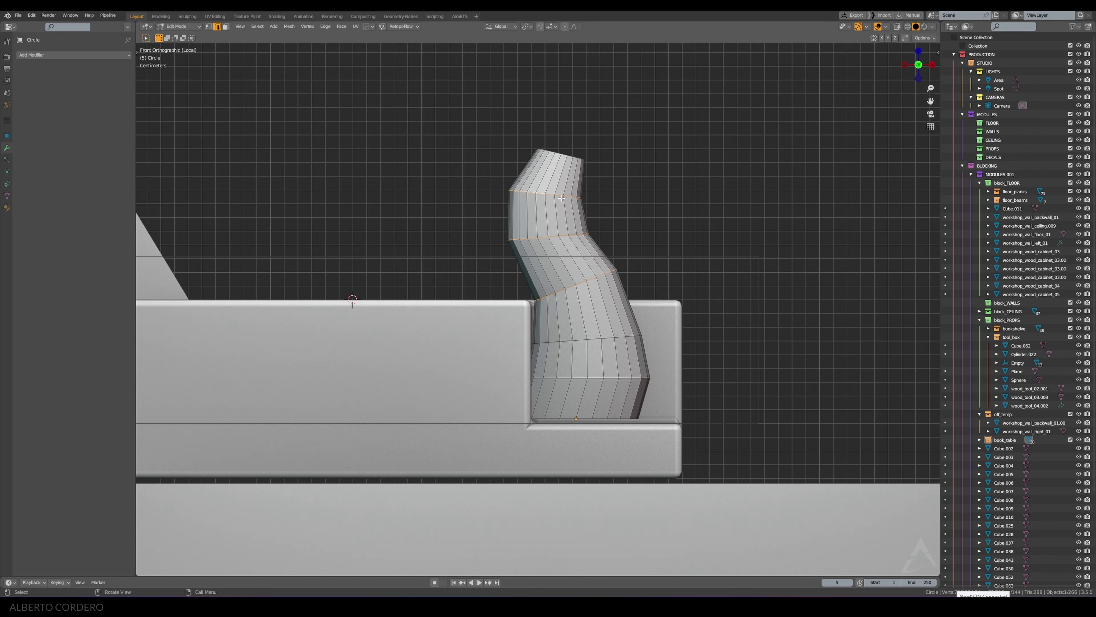
Step: Tilt the handle's top loop and a lower loop slightly
left_click(549, 193, "alt")
key("r")
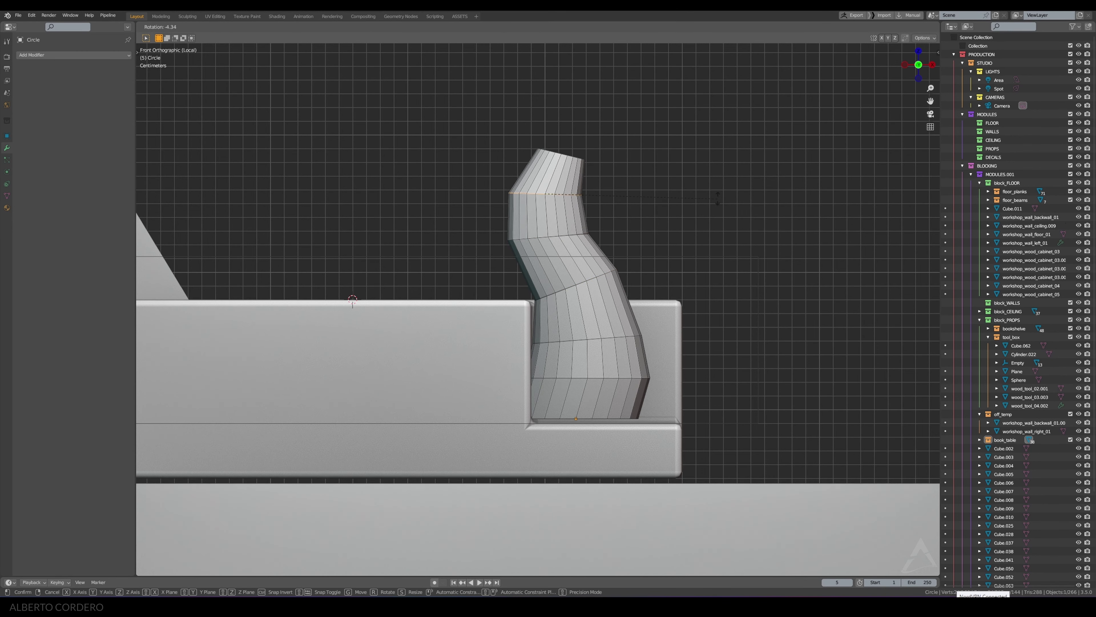
left_click(720, 195)
left_click(571, 236, "alt")
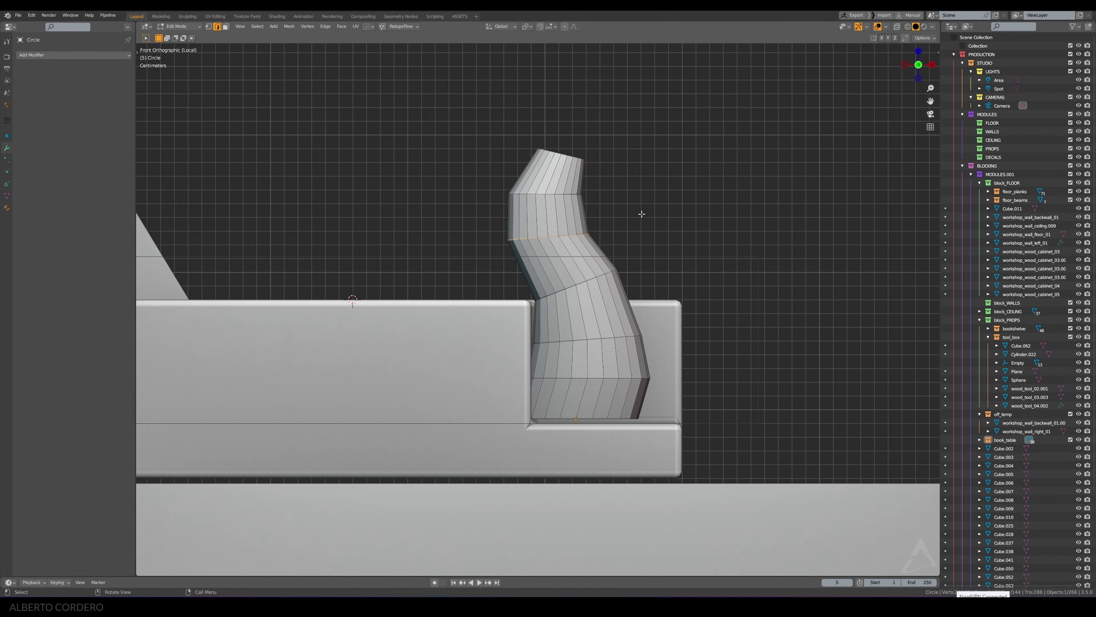
key("r")
left_click(638, 241)
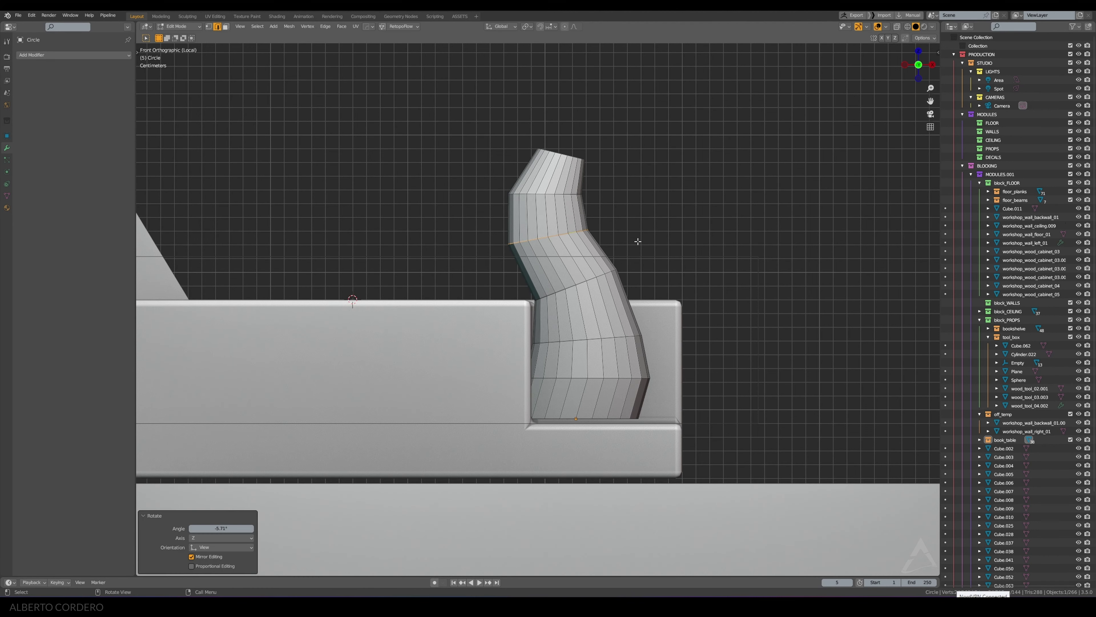
Step: Tilt and reposition the loop across the handle's middle
left_click(610, 271, "alt")
key("r")
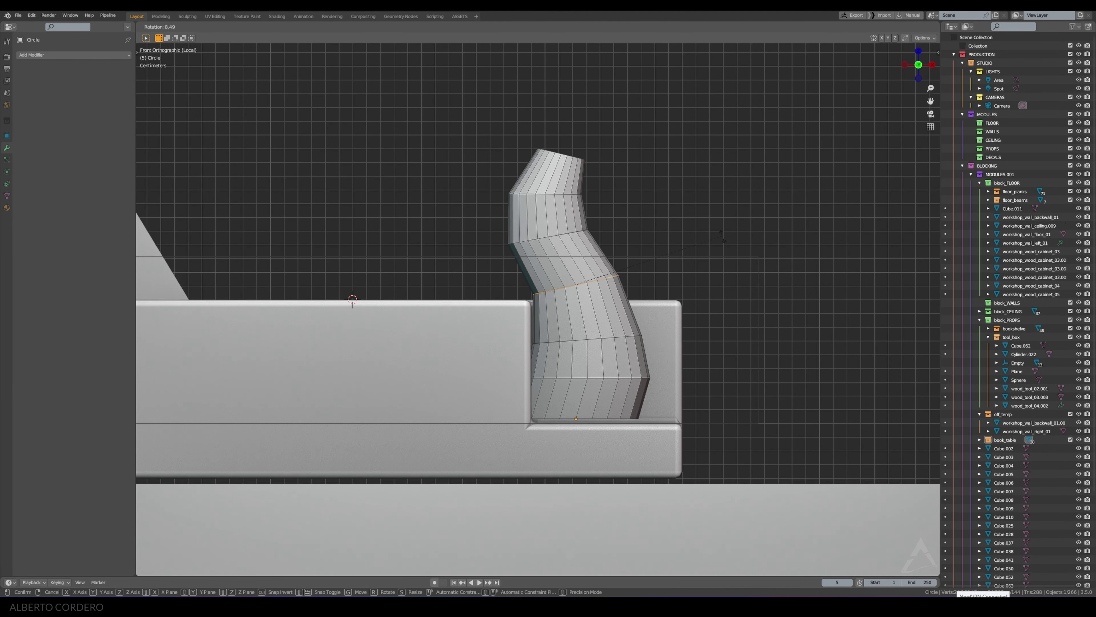
left_click(715, 238)
key("g")
left_click(709, 239)
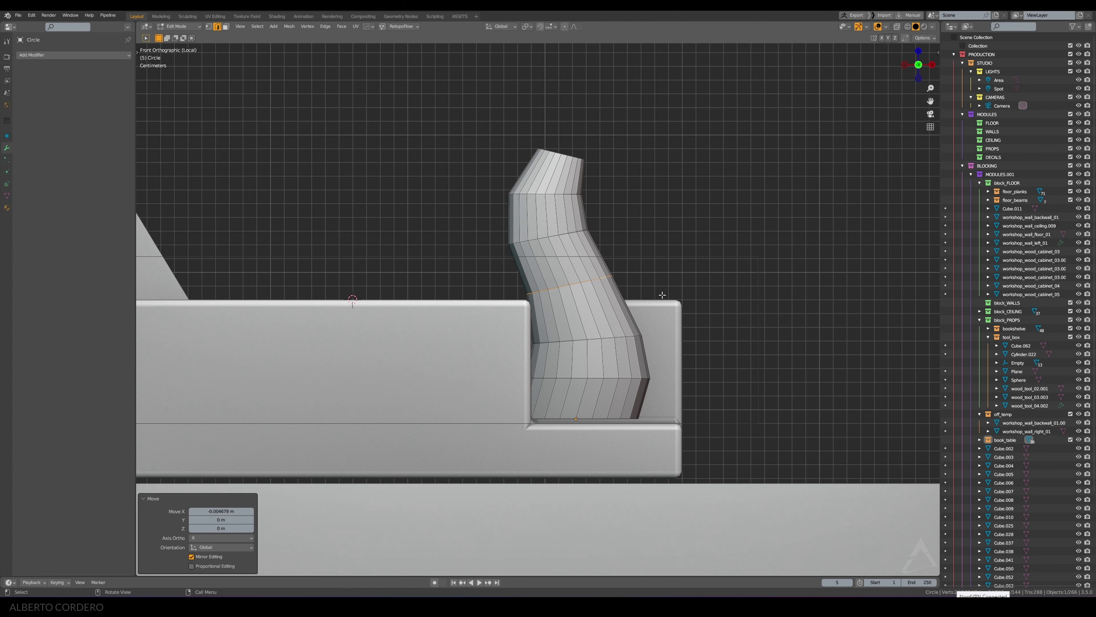
Step: Shift the handle's lower horizontal loop sideways along X
left_click(604, 338, "alt")
key("g")
key("x")
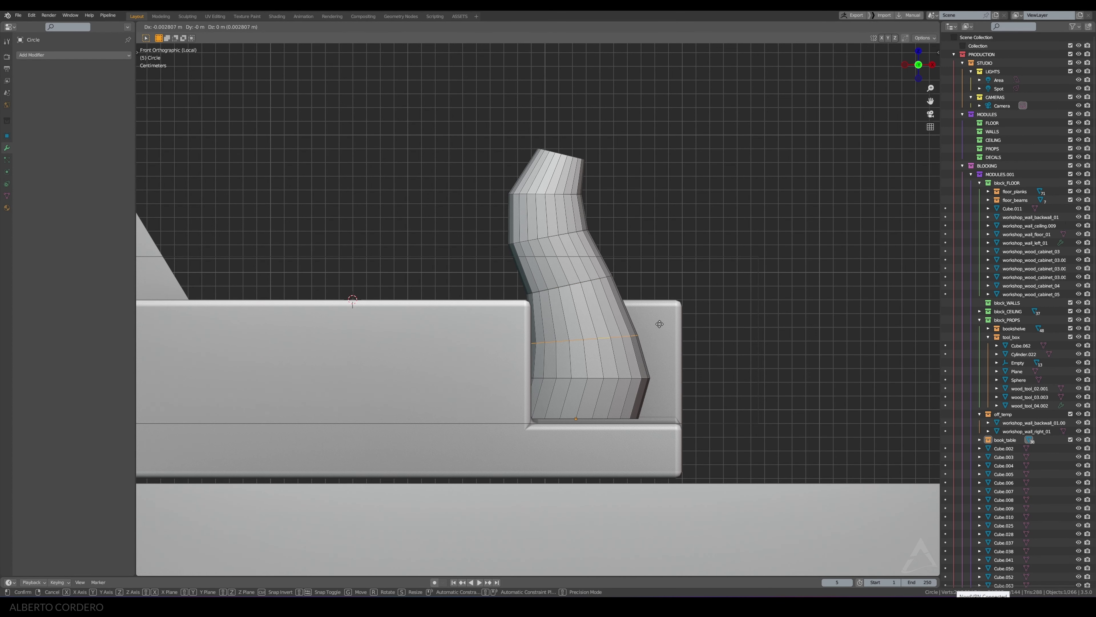
left_click(618, 379)
Step: Select the handle's two bottom loops and move the base slightly left along X
left_click(612, 379, "alt")
key("alt+z")
right_click(618, 389)
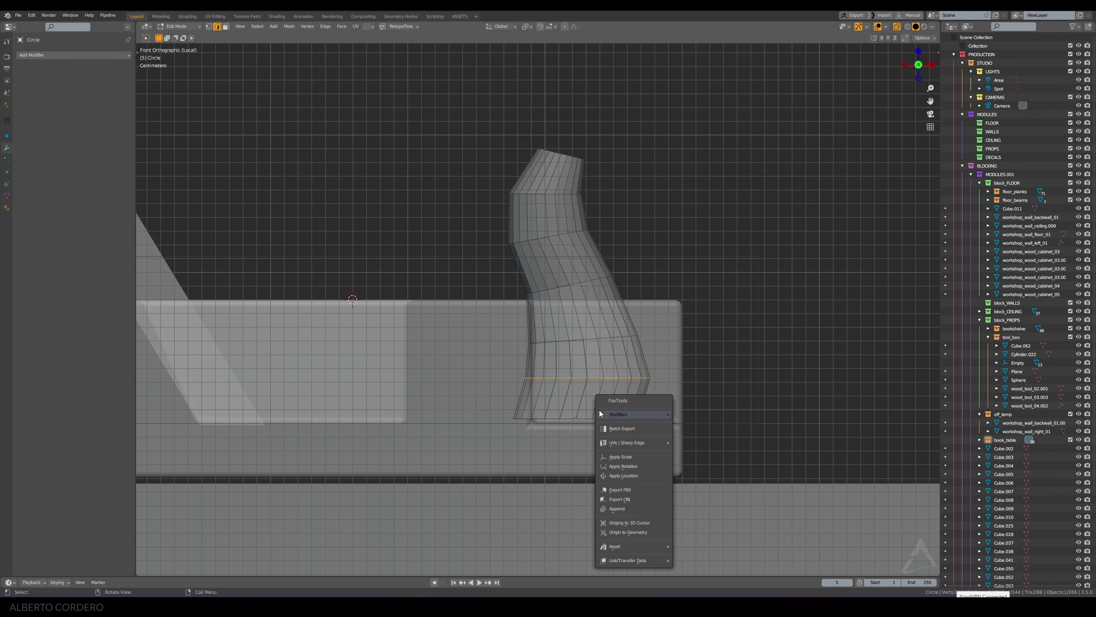
key("1")
left_click(608, 418, "alt+shift")
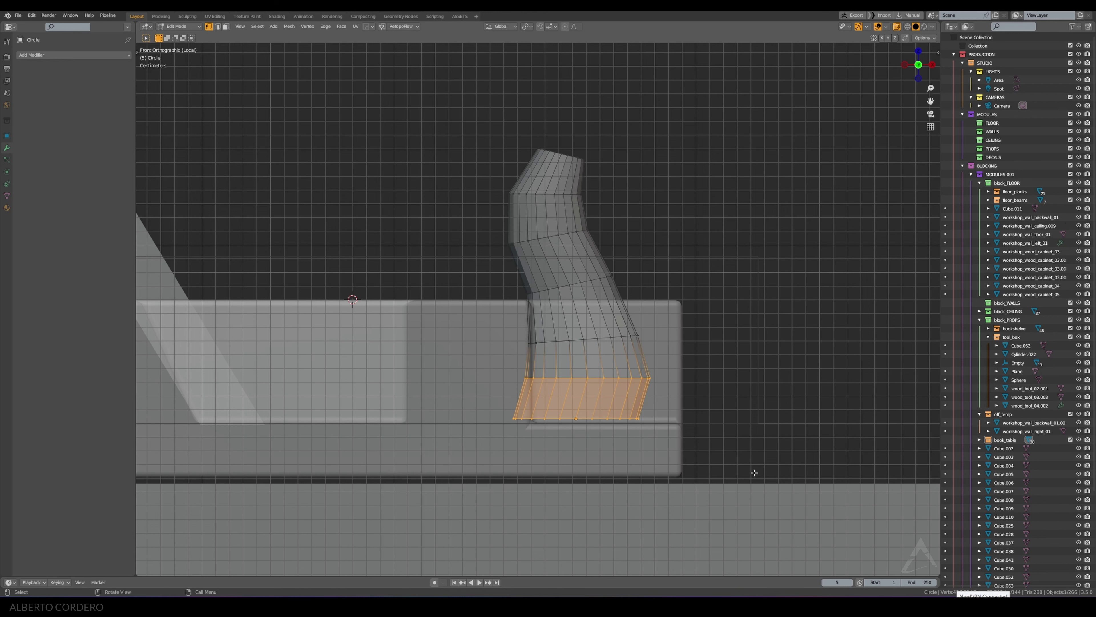
key("g")
key("x")
left_click(639, 405)
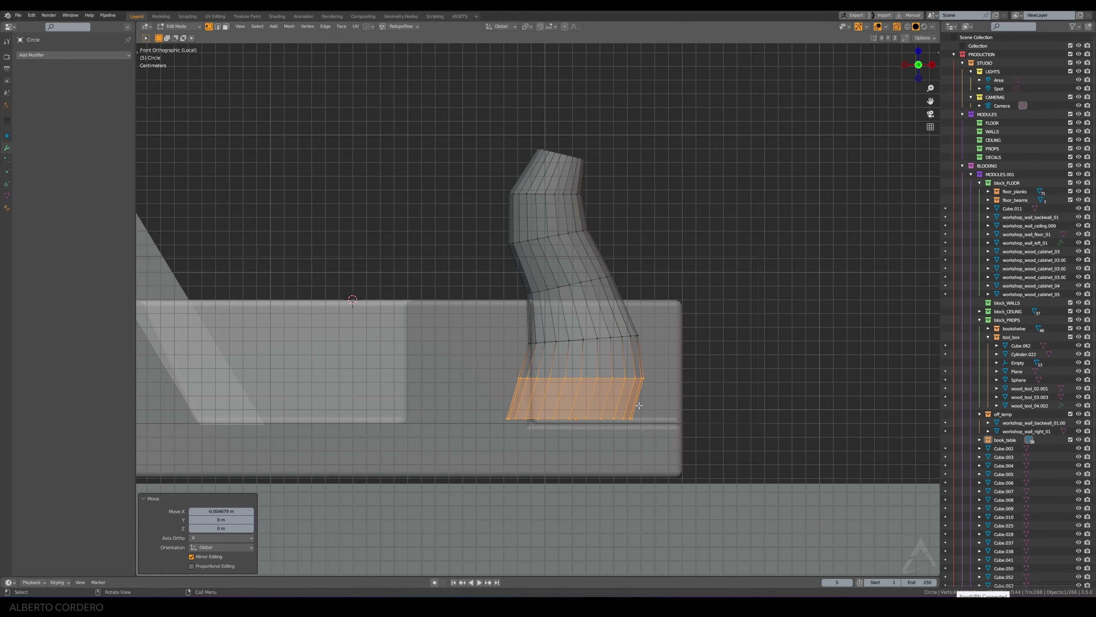
Step: Narrow the handle's top two loops by scaling them along Y
left_click(529, 158, "alt")
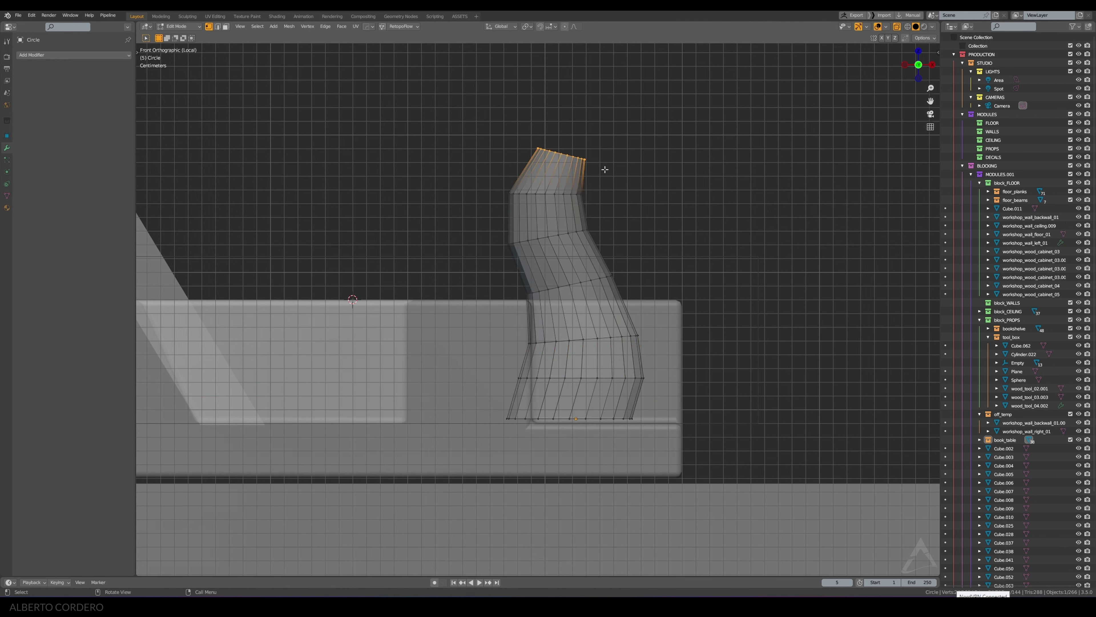
key("KP_Decimal")
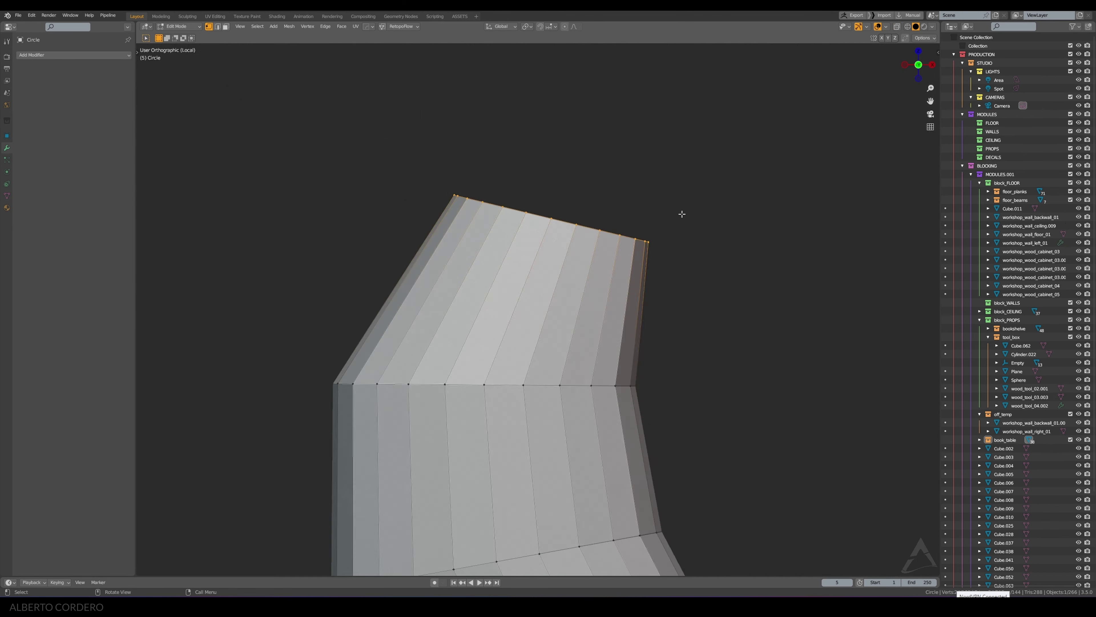
mouse_move(680, 216)
middle_mouse_down()
mouse_move(596, 325)
mouse_move(552, 351)
middle_mouse_up()
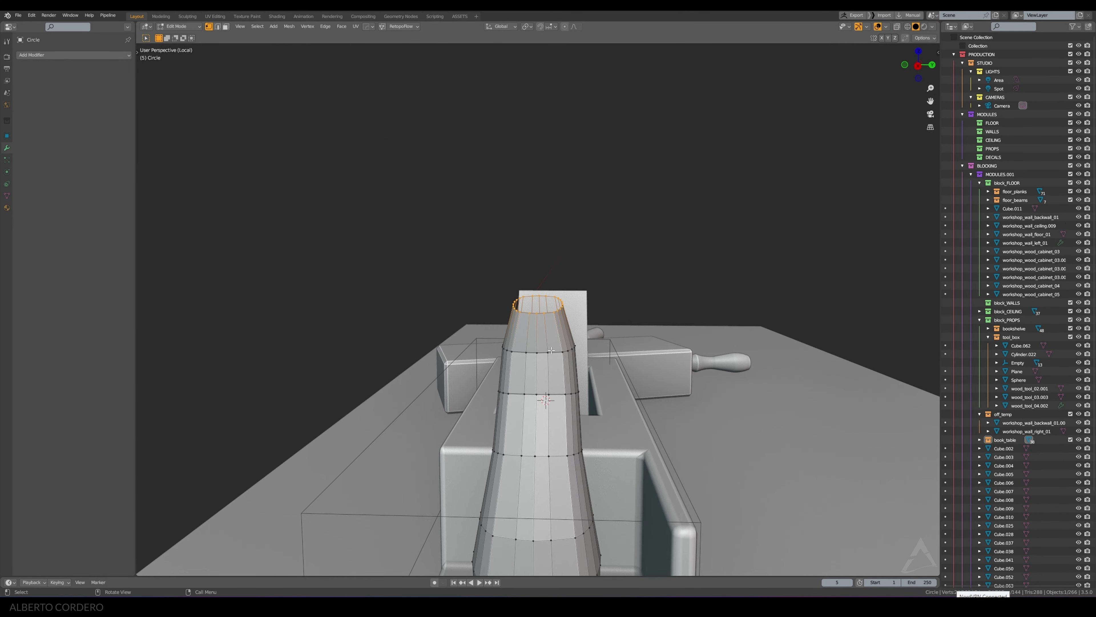
left_click(558, 352, "alt+shift")
key("s")
key("y")
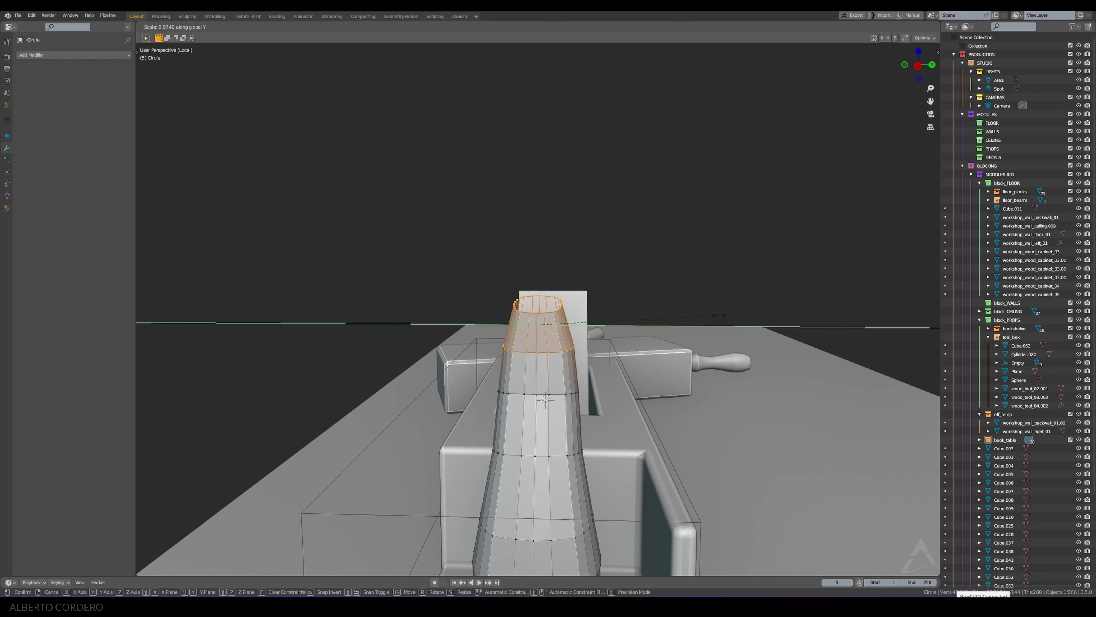
left_click(687, 314)
Step: Narrow the handle's middle loop along Y as well
left_click(561, 393, "alt")
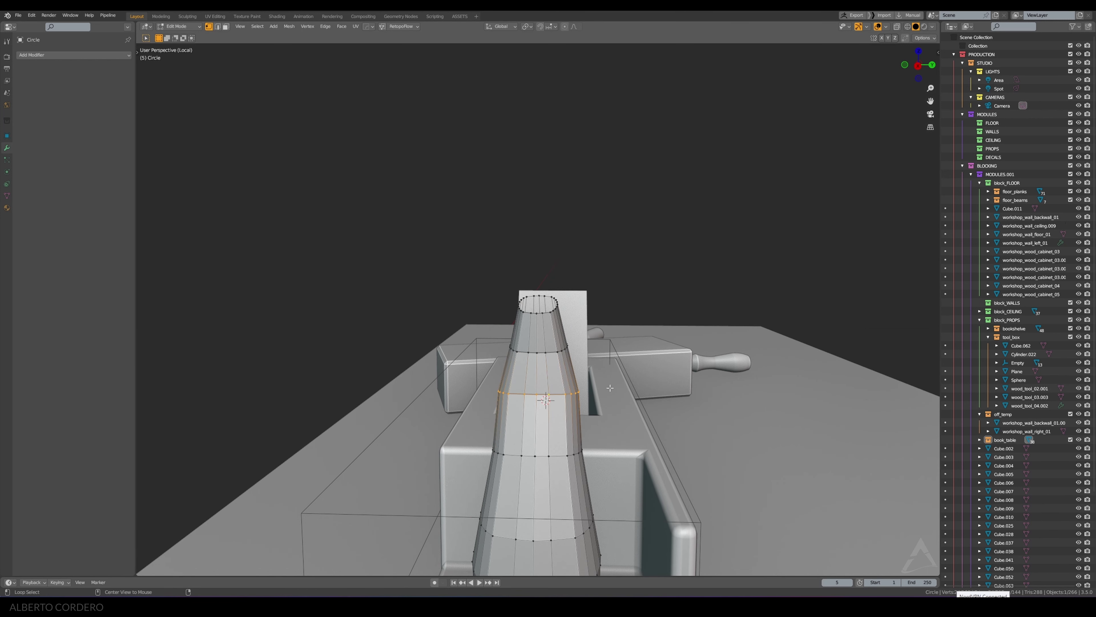
key("s")
key("y")
left_click(546, 399)
mouse_move(546, 400)
middle_mouse_down()
mouse_move(645, 322)
mouse_move(556, 320)
mouse_move(577, 326)
mouse_move(573, 263)
middle_mouse_up()
Step: Return to Object Mode and apply Shade Smooth to the handle
key("Tab")
right_click(649, 309)
left_click(649, 310)
Step: In X-ray Edit Mode, raise the upper part of the handle
key("Tab")
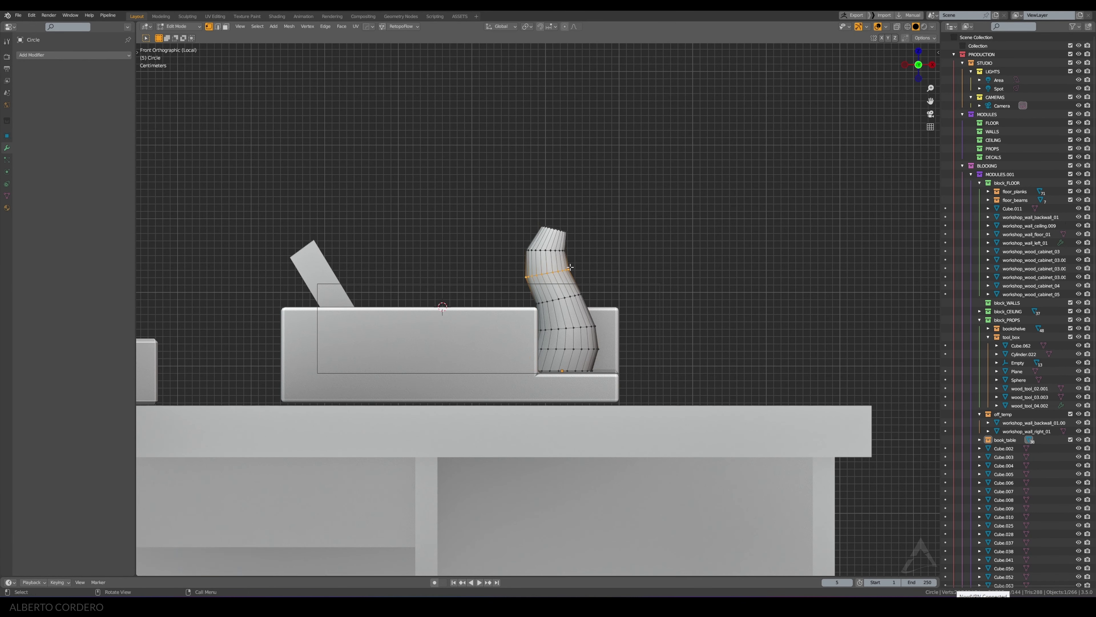
key("alt+z")
scroll(569, 308, "up", 2)
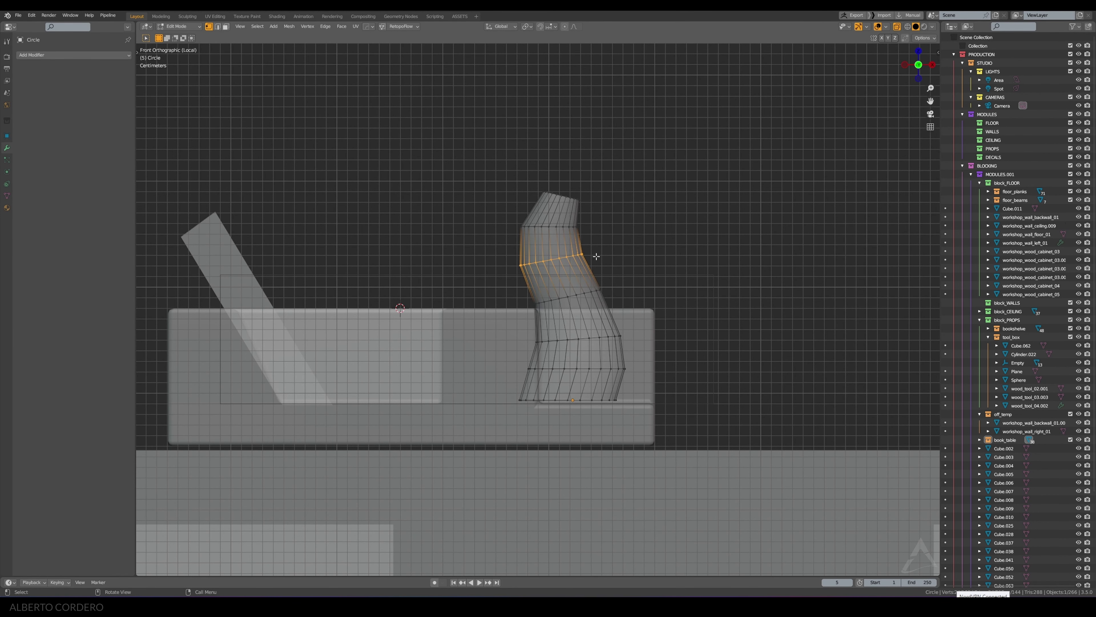
left_click_drag(639, 161, 497, 351)
key("g")
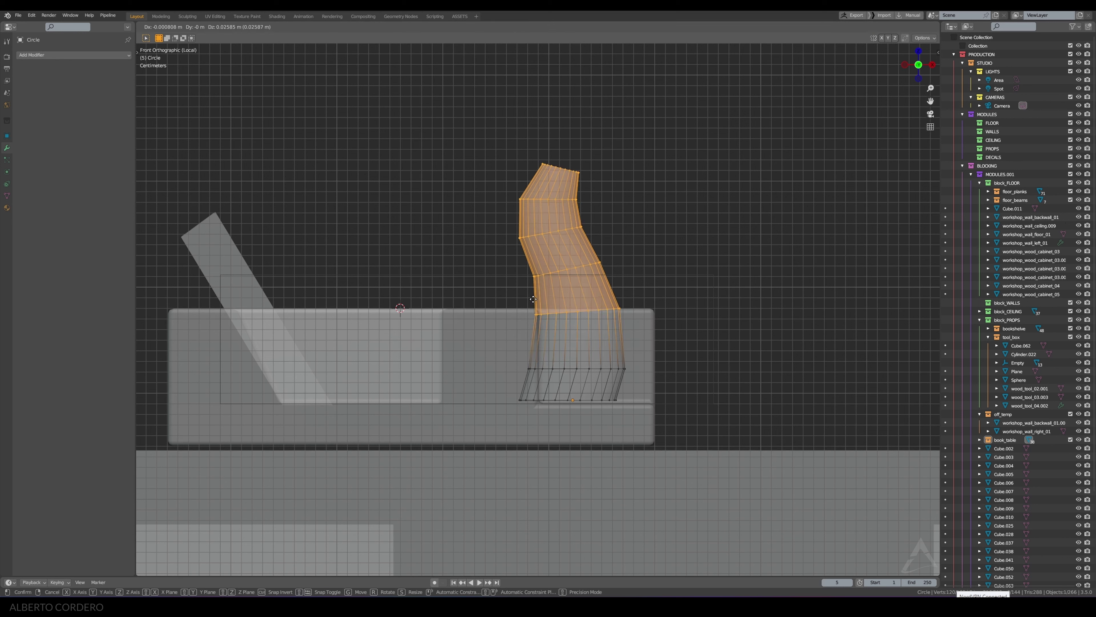
left_click(533, 296)
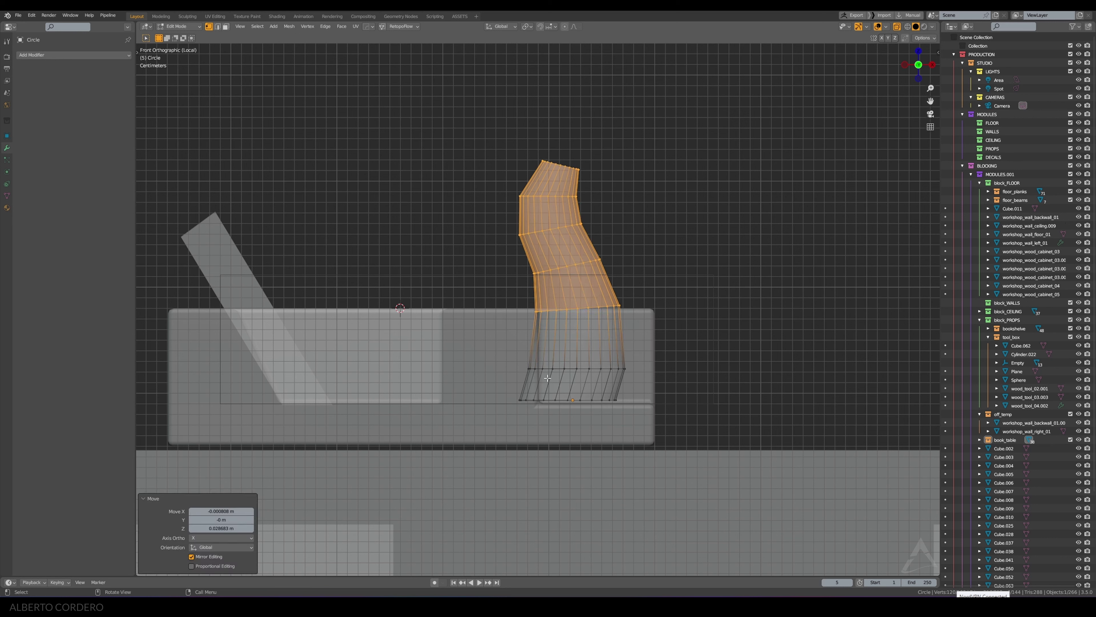
Step: Widen the handle loop at the body's top edge
left_click(529, 367, "alt")
left_click(621, 302, "alt")
key("s")
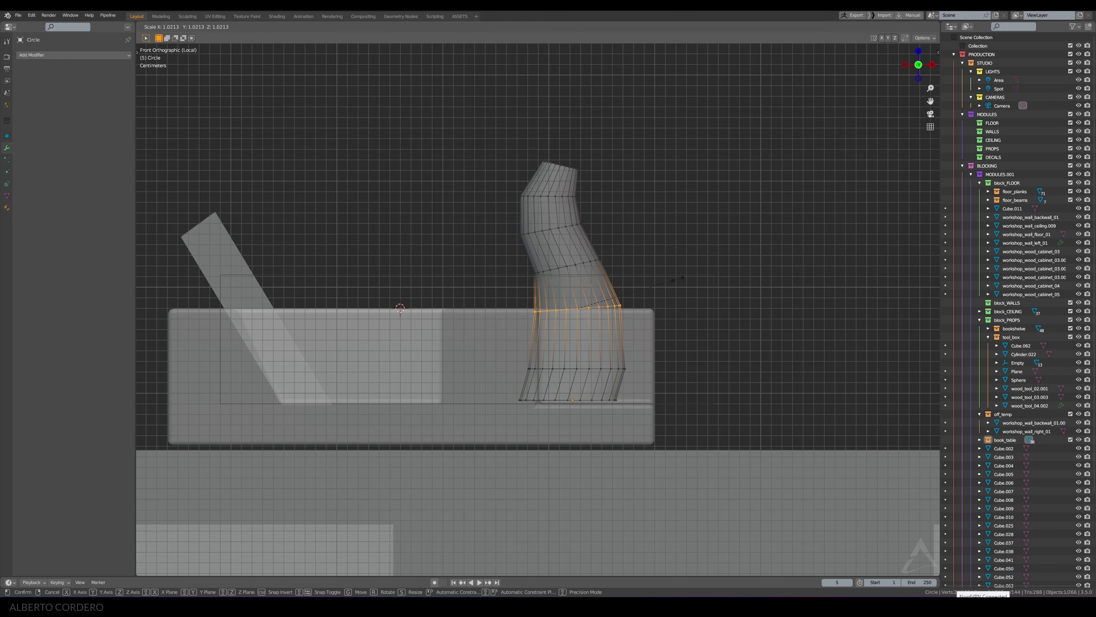
left_click(679, 279)
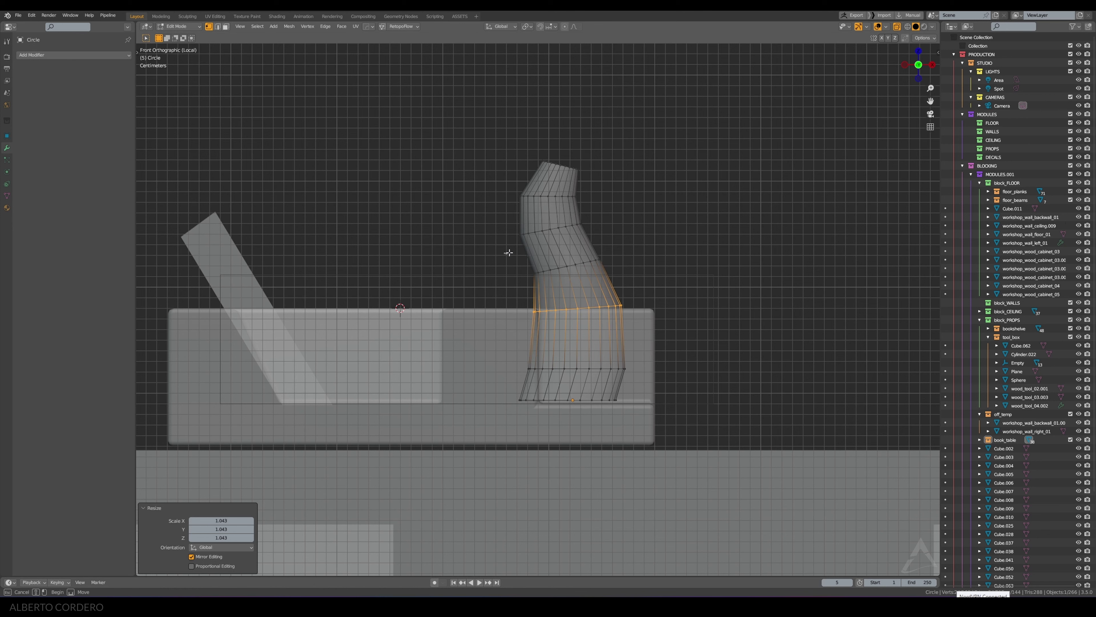
Step: Move a higher handle loop, and shift the bottom loops left along X
left_click_drag(503, 245, 626, 298)
key("g")
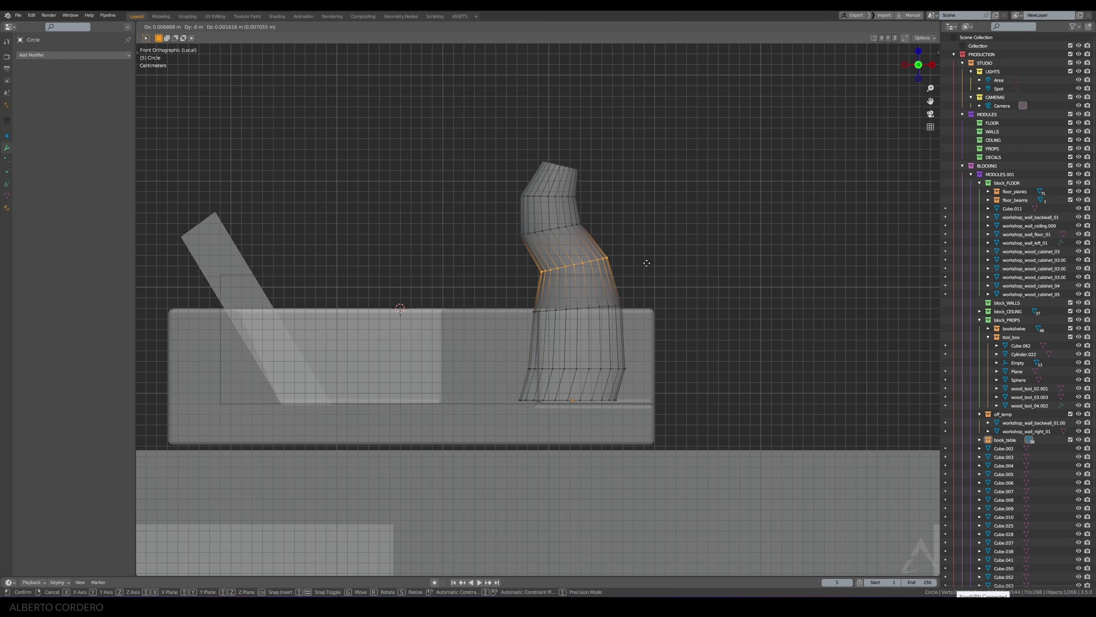
left_click(648, 264)
left_click_drag(511, 429, 633, 360)
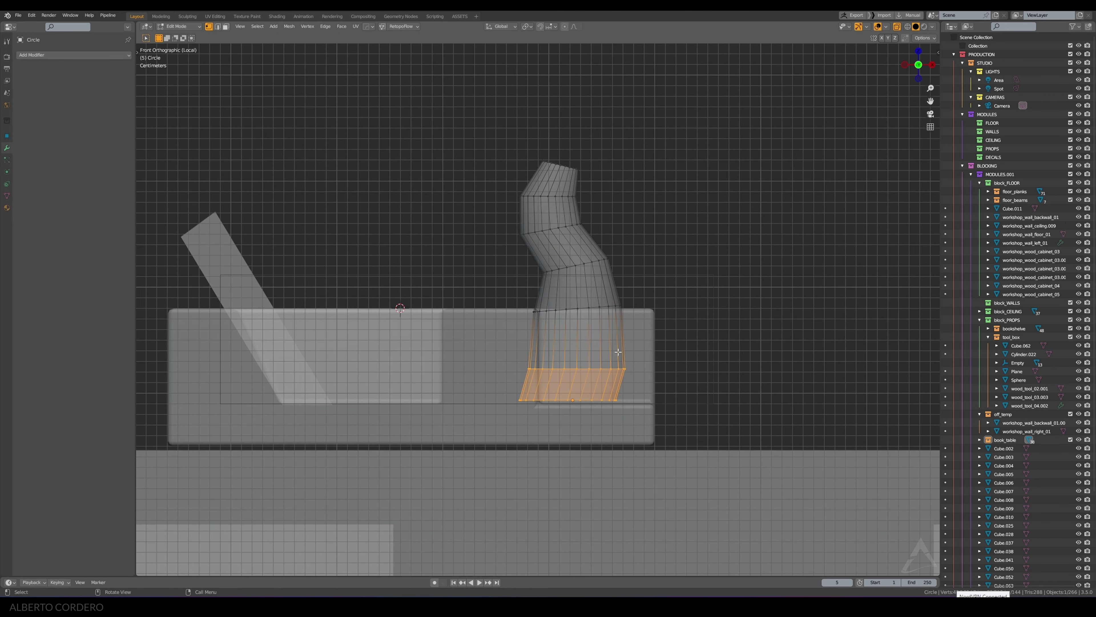
key("g")
key("y")
key("x")
left_click(612, 349)
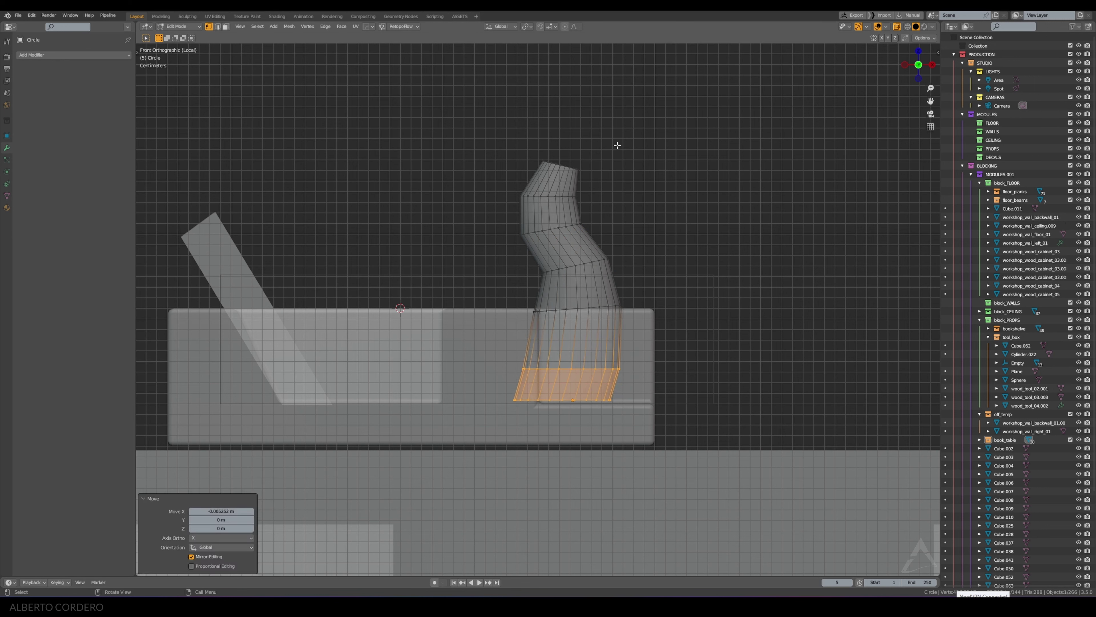
Step: Move the handle's top loops, then tilt and reposition a middle loop
left_click_drag(621, 138, 482, 241)
key("g")
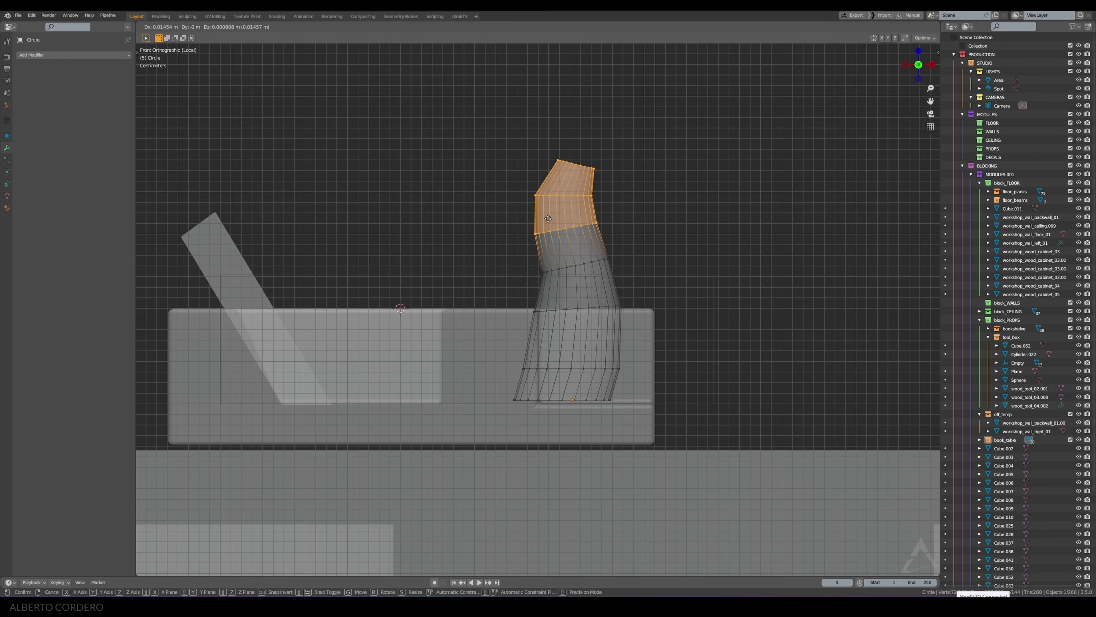
left_click(547, 217)
scroll(561, 237, "up", 1)
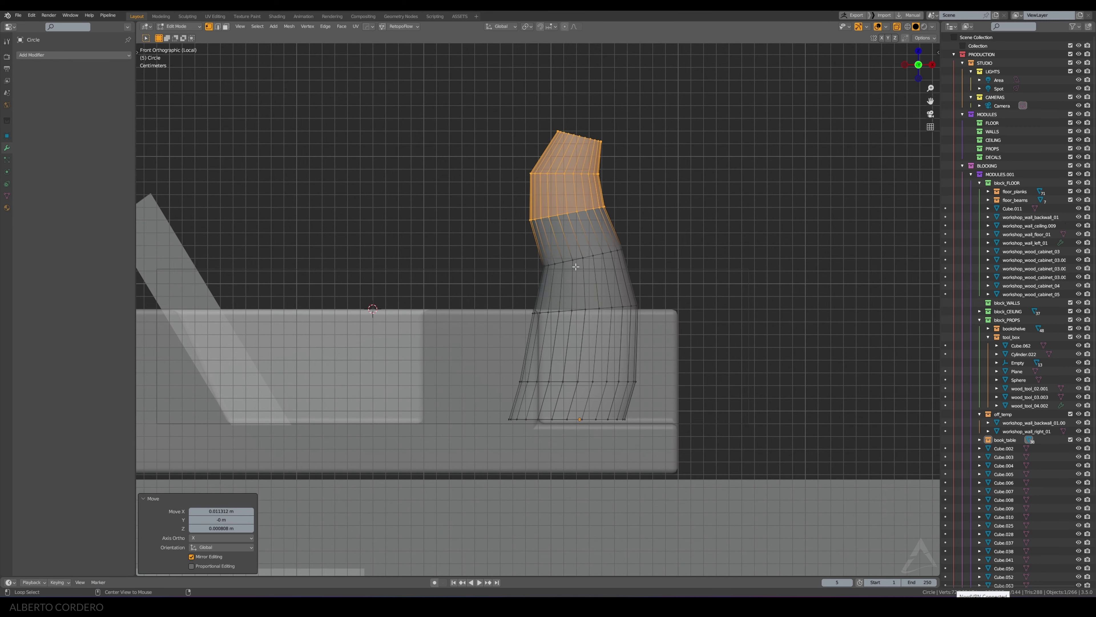
left_click(598, 253, "alt")
key("r")
left_click(690, 216)
key("g")
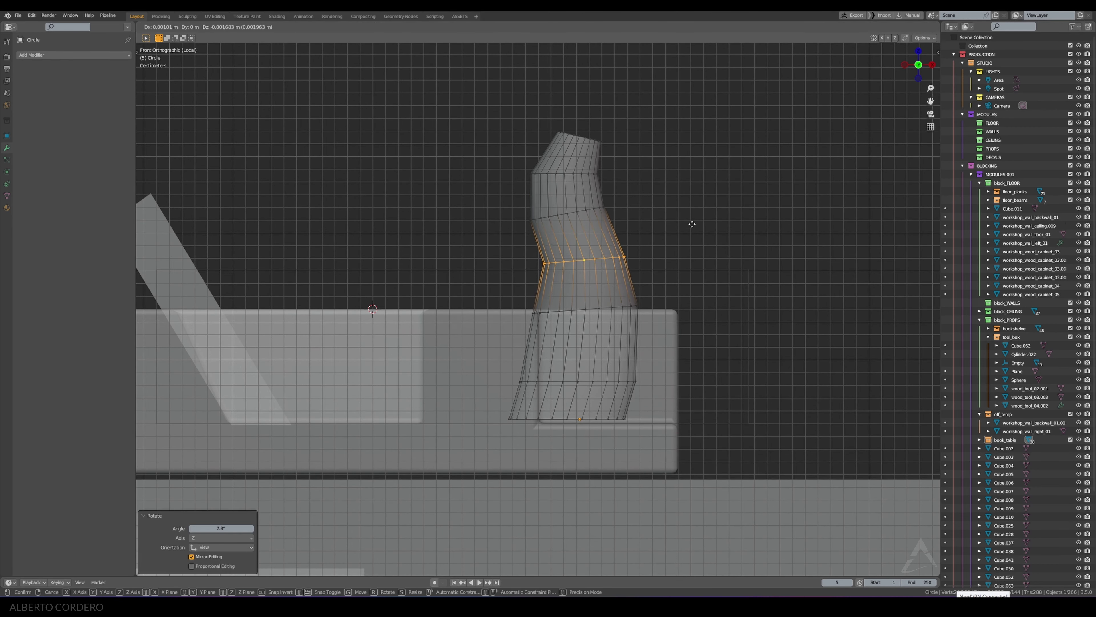
left_click(692, 227)
Step: Bevel the middle loop into a two-segment band, then tilt and move it
key("ctrl+b")
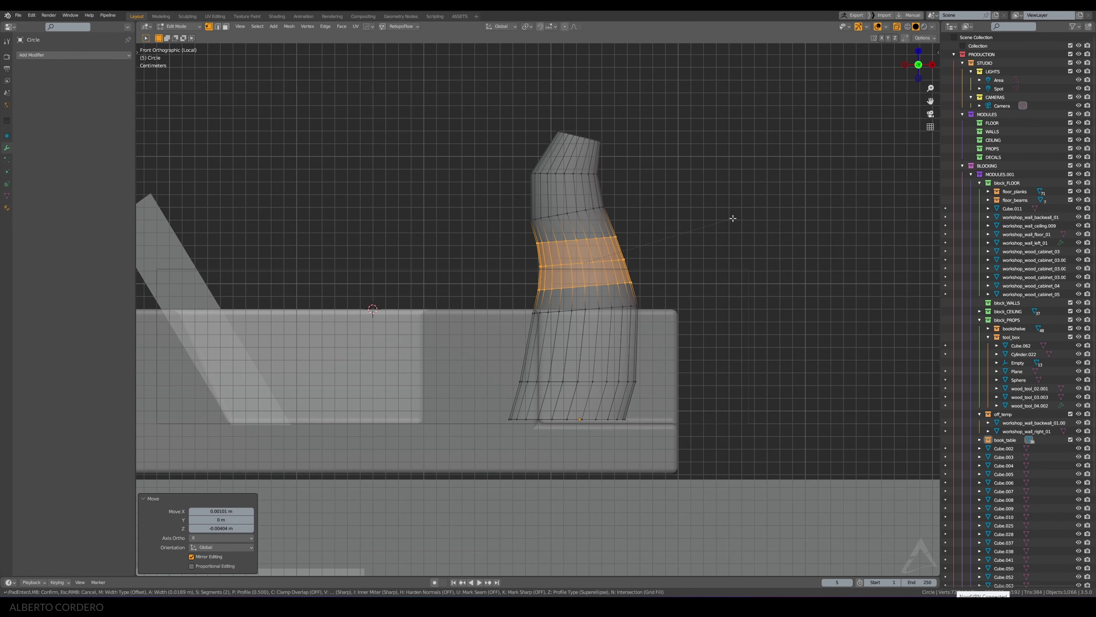
left_click(731, 216)
key("r")
left_click(727, 206)
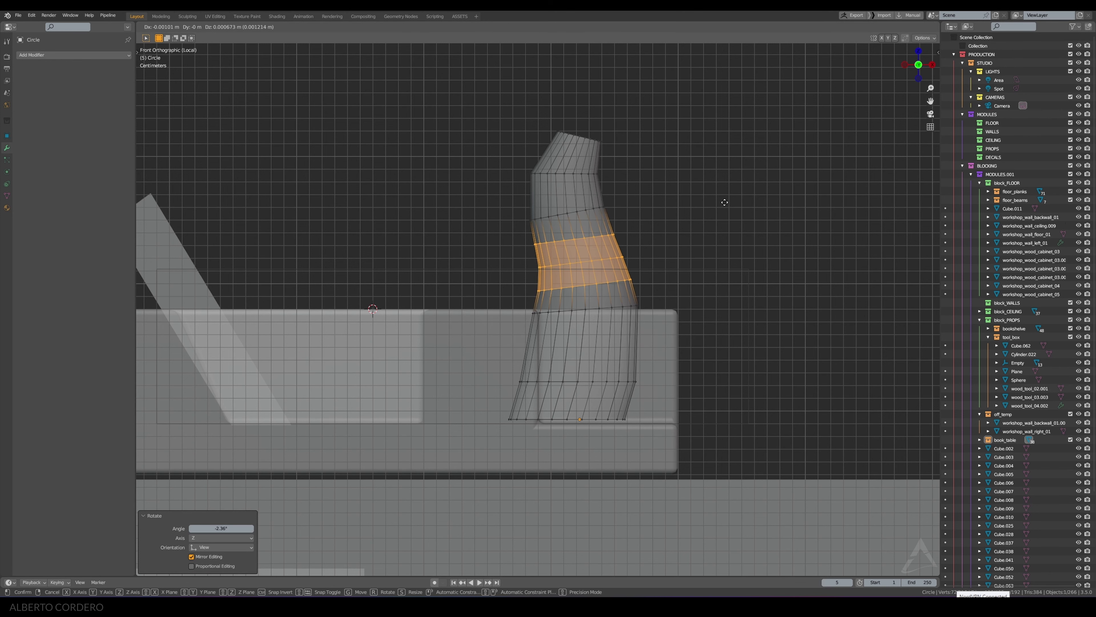
key("g")
left_click(728, 194)
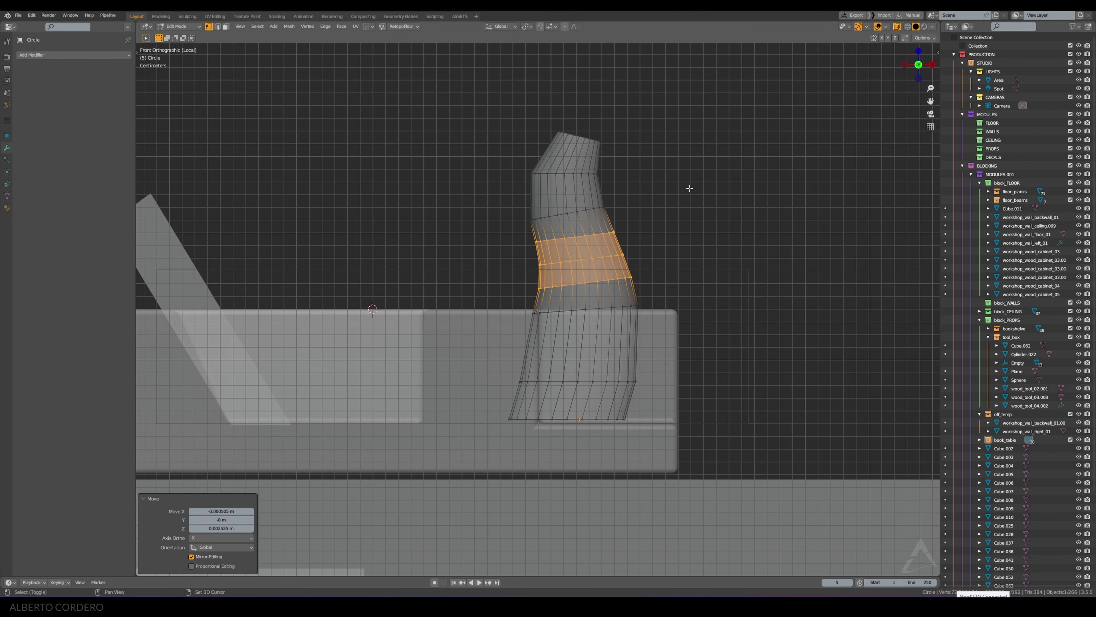
Step: Tilt and reposition a loop higher up the handle
left_click(596, 208, "alt")
key("r")
left_click(660, 195)
key("g")
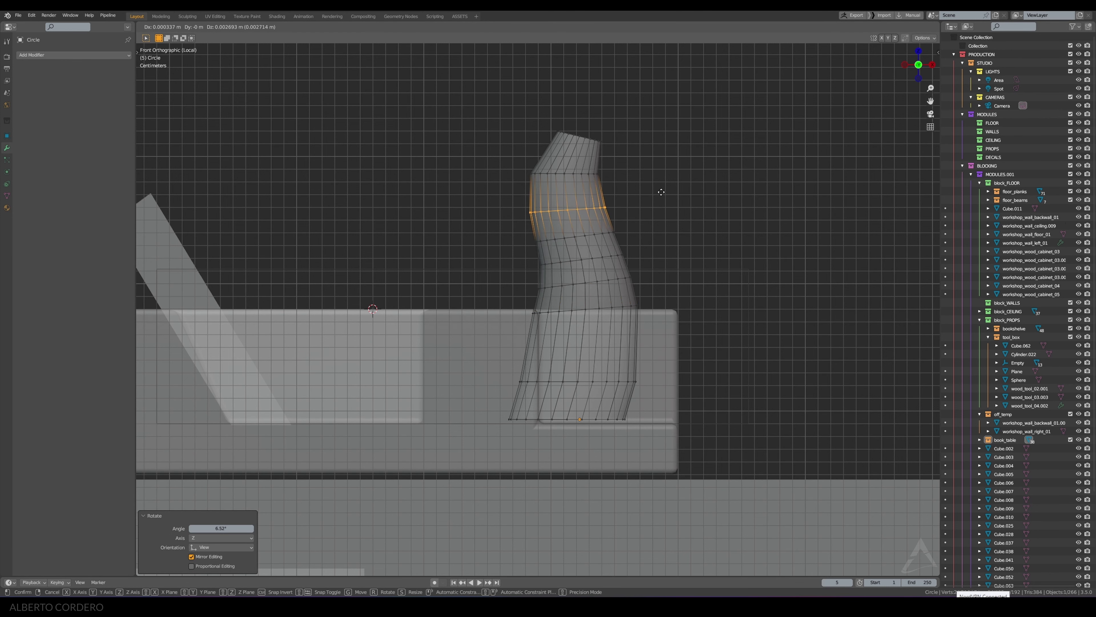
left_click(658, 186)
scroll(631, 174, "up", 1)
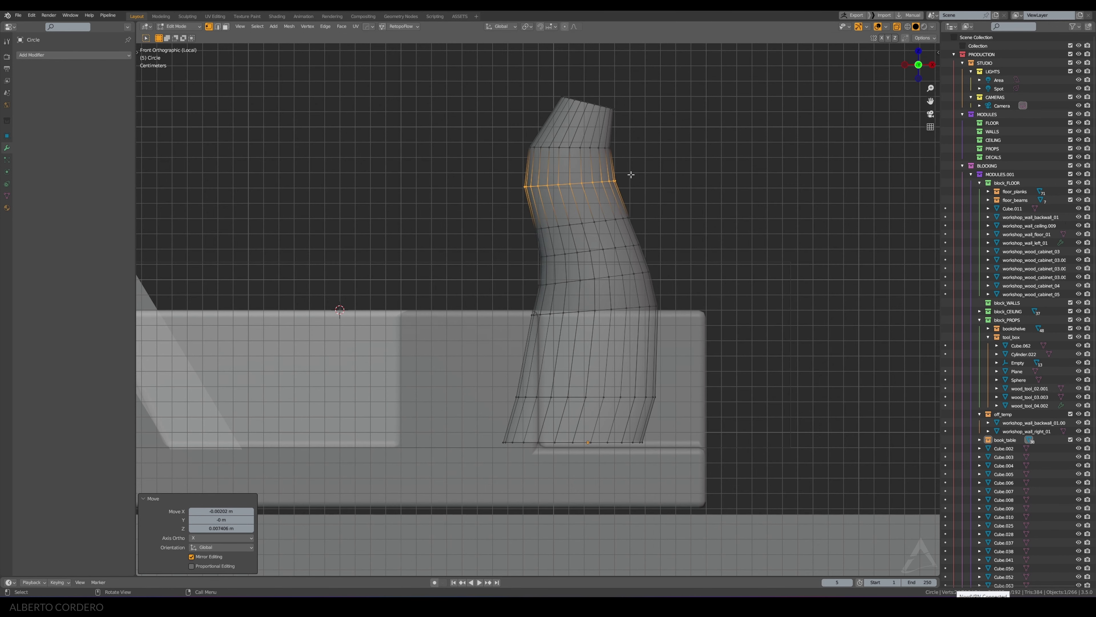
key("g")
left_click(582, 146)
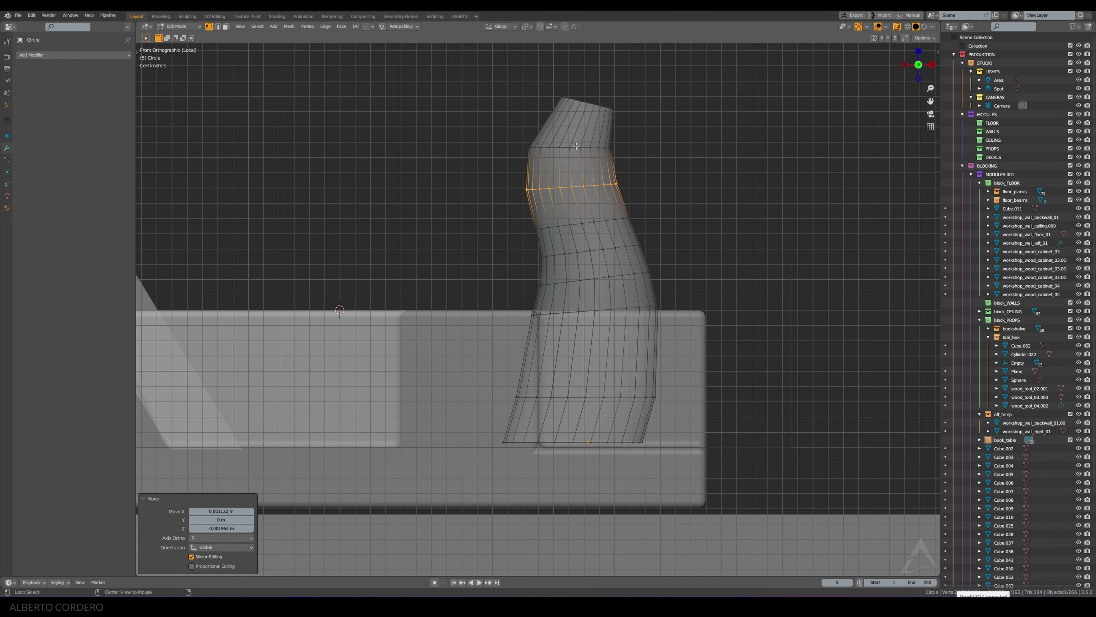
Step: Tilt the top loop and bevel the two upper loops into 0.00851 m, 2-segment bands
left_click(597, 141, "alt")
key("r")
left_click(584, 191)
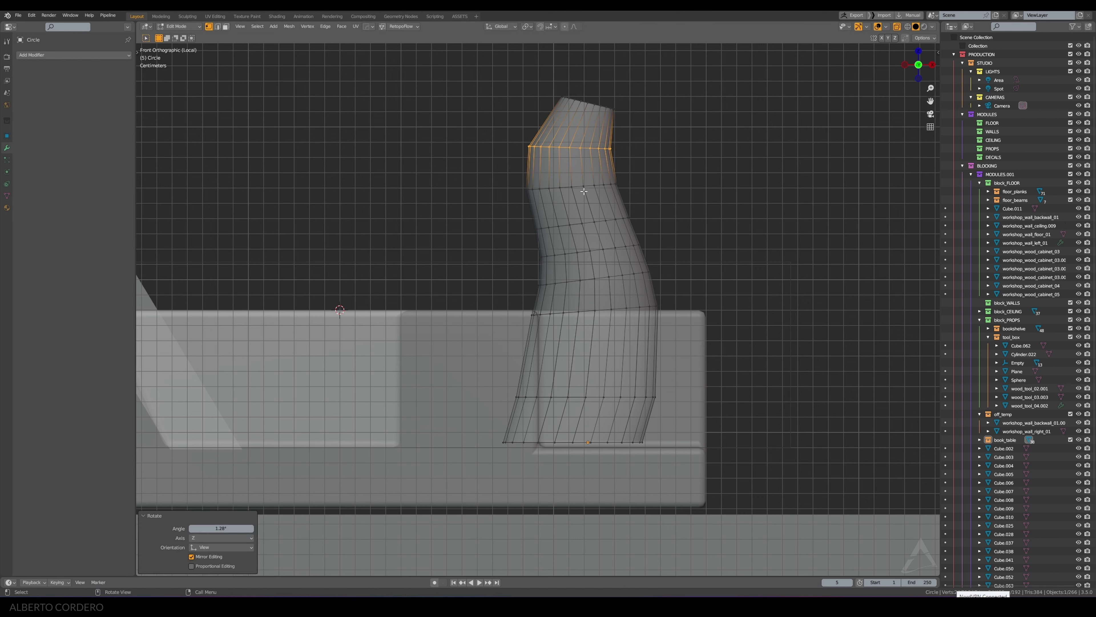
left_click(580, 186, "alt+shift")
key("2")
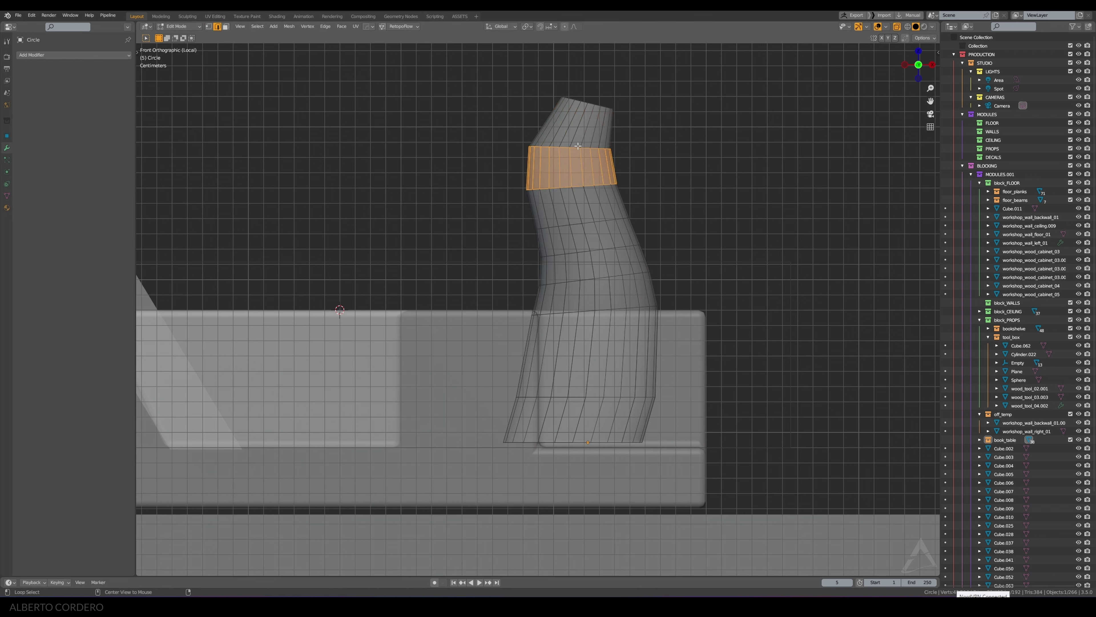
left_click(572, 145, "alt+shift")
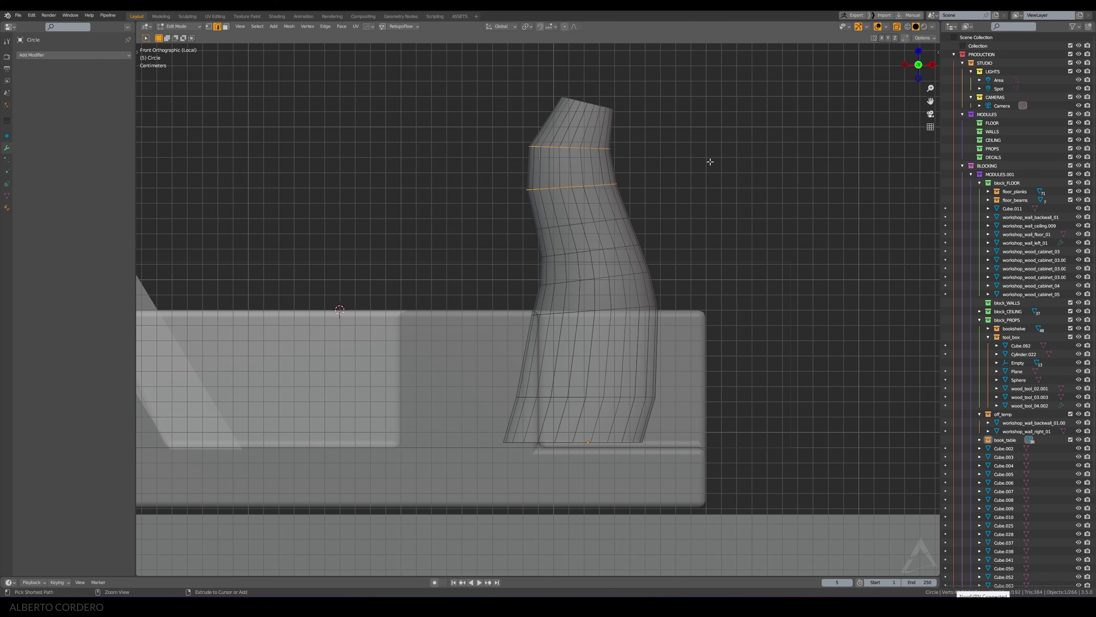
key("ctrl+b")
left_click(725, 158)
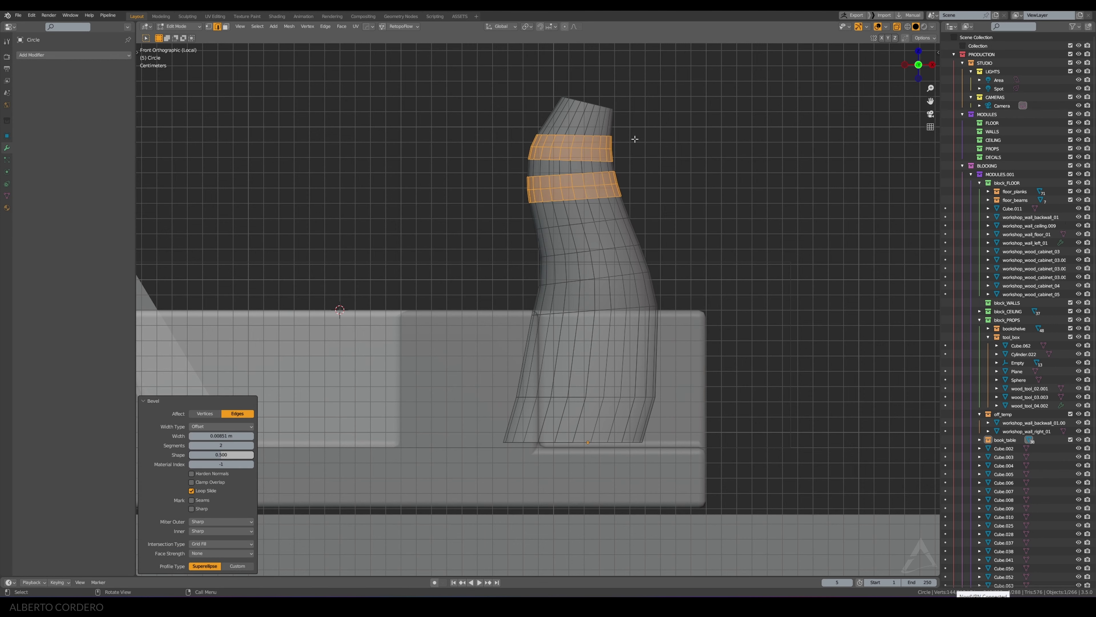
Step: Frame the handle's top loop in a front view, with vertex select and X-ray on
left_click(598, 109, "alt")
middle_click_drag(634, 100, 624, 108)
key("KP_Decimal")
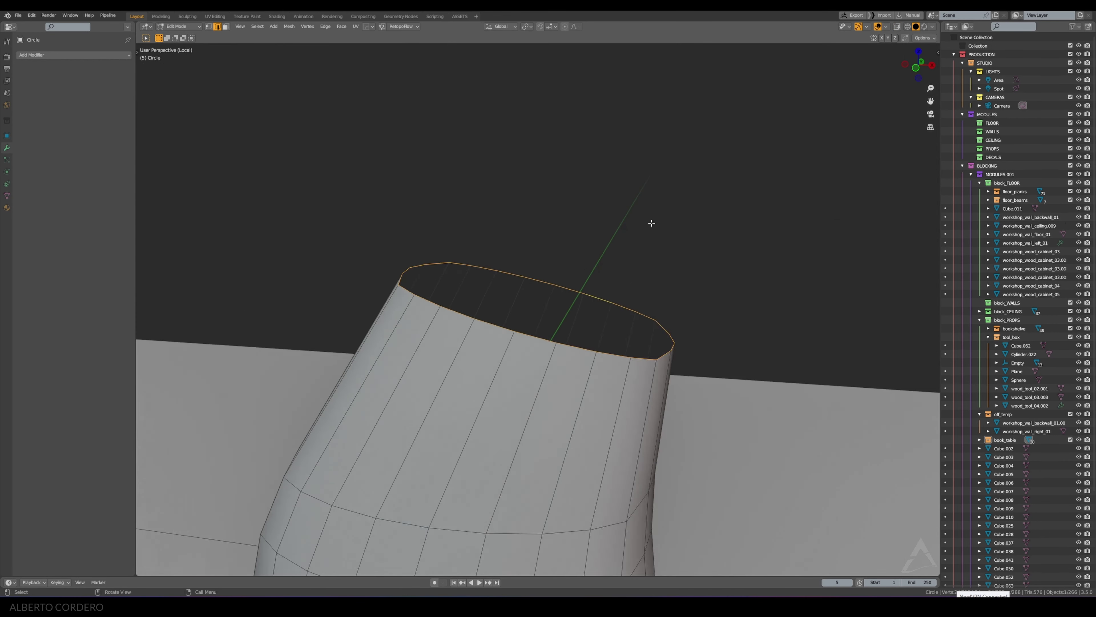
middle_click_drag(610, 277, 595, 238, "alt")
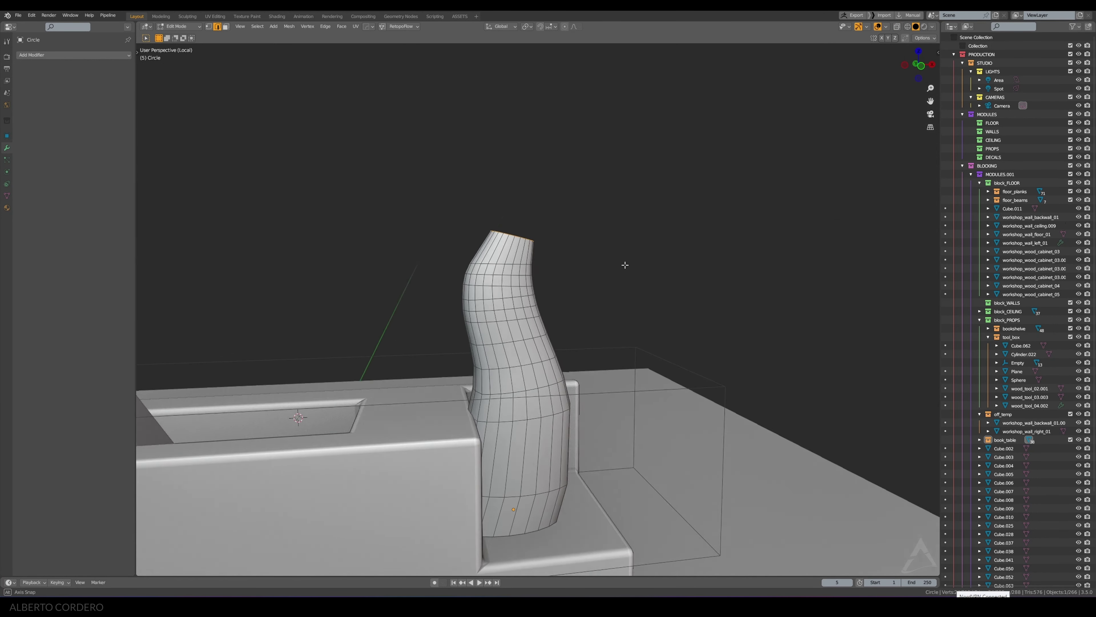
key("1")
key("alt+z")
Step: Shift the upper handle vertices slightly left along X
mouse_move(629, 199)
left_mouse_down()
mouse_move(399, 399)
mouse_move(374, 468)
left_mouse_up()
key("g")
key("x")
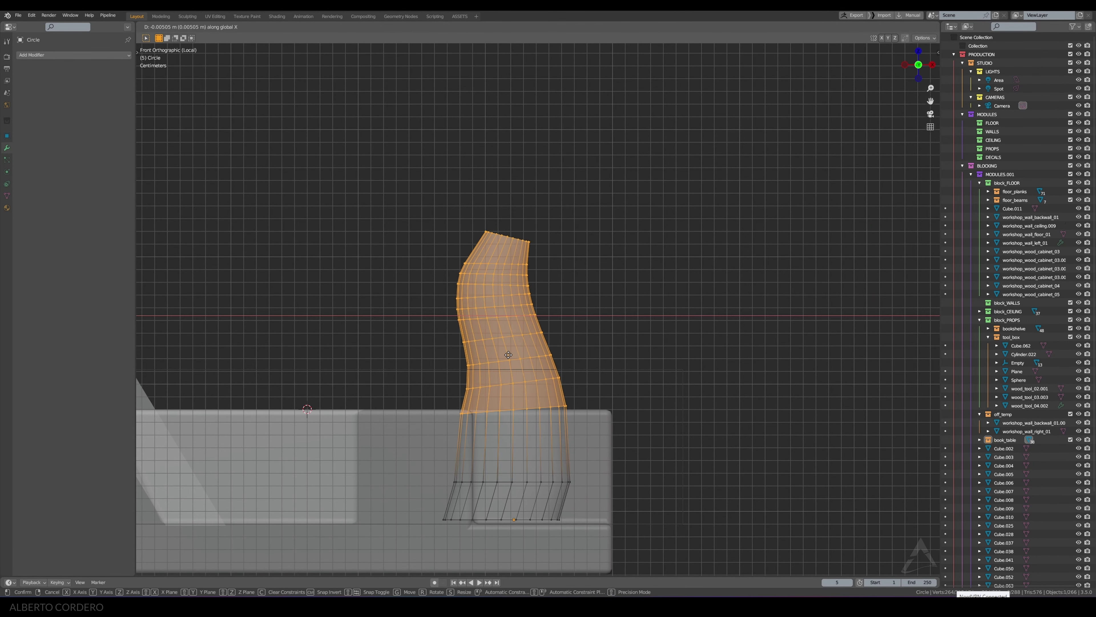
left_click(509, 354)
Step: Raise a loop near the handle base and bevel it into a 0.0055 m band
left_click(557, 484, "alt")
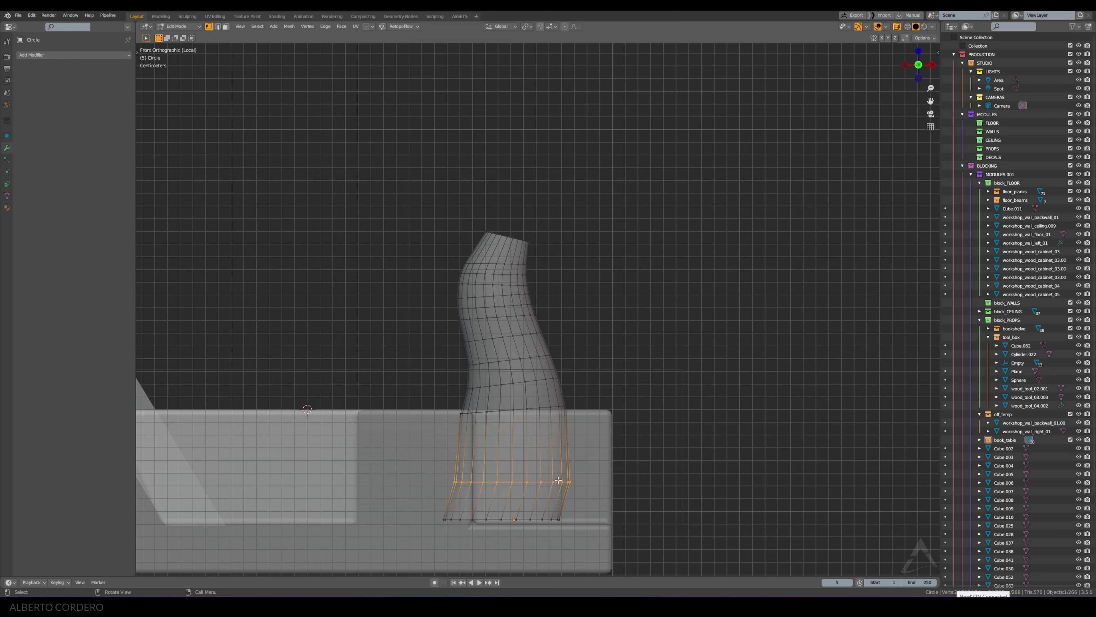
key("g")
key("z")
left_click(558, 471)
key("ctrl+b")
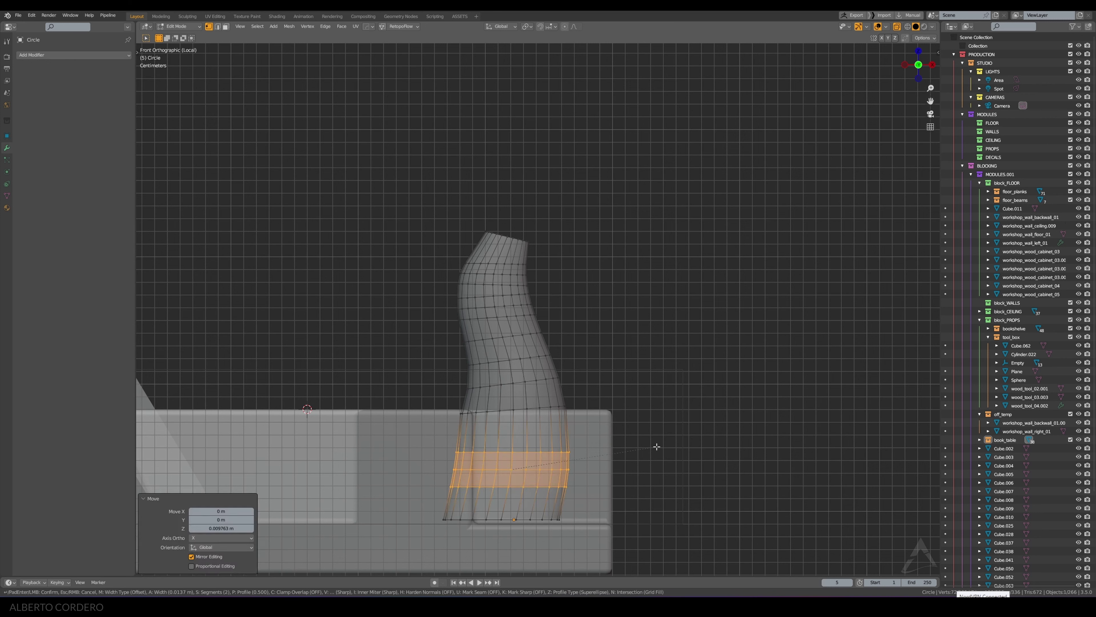
left_click(587, 391)
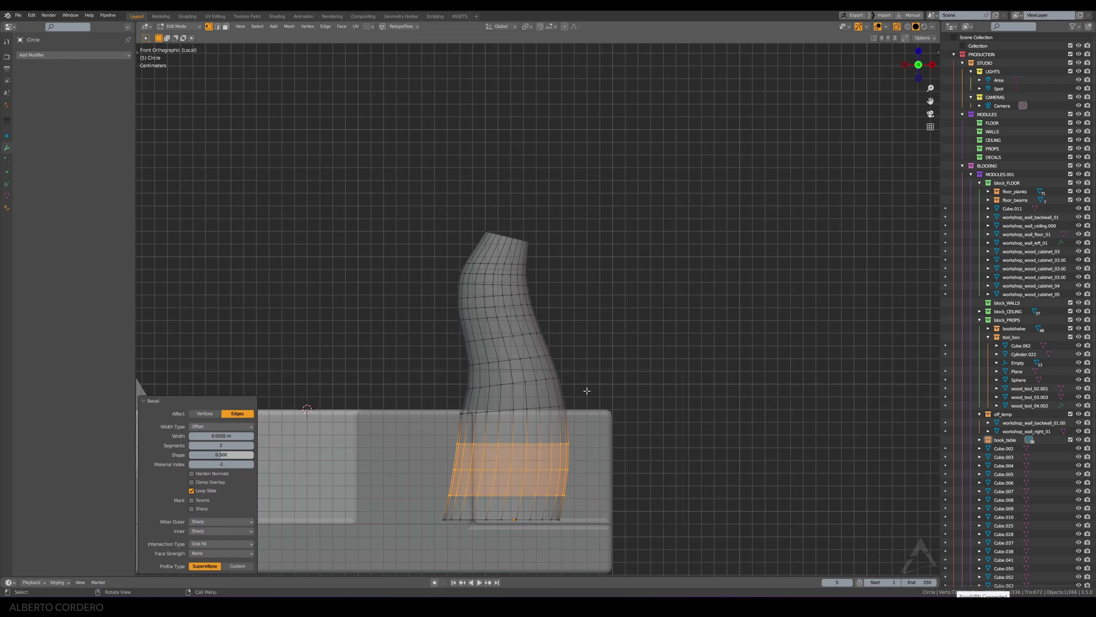
Step: Tilt the loop above the base by 2.59° and fine-tune its height
left_click(557, 405, "alt")
key("r")
left_click(679, 365)
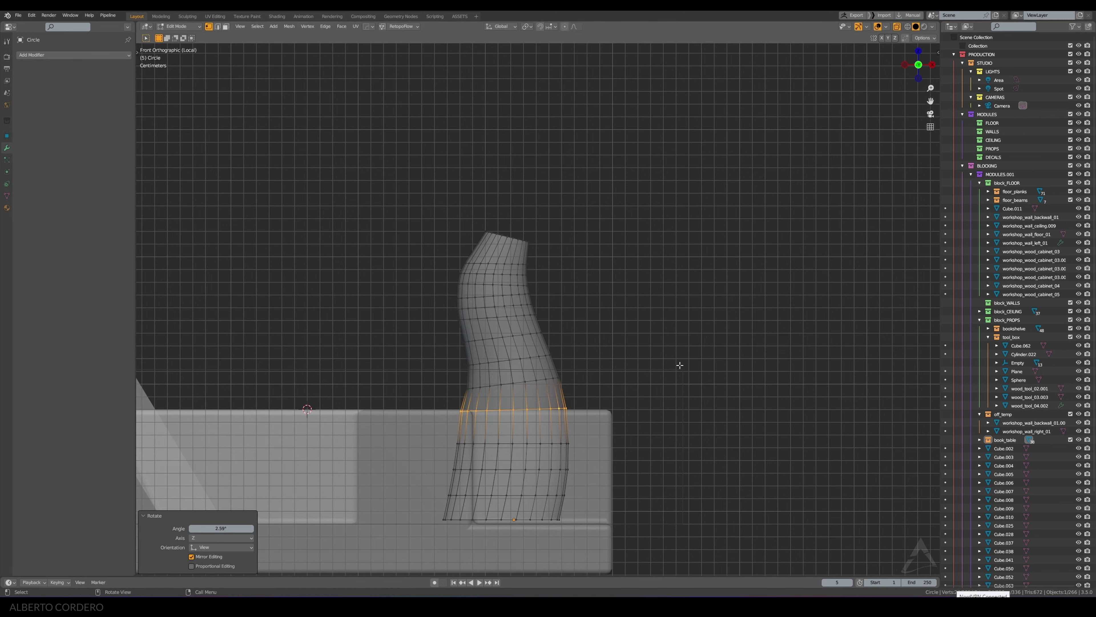
key("g")
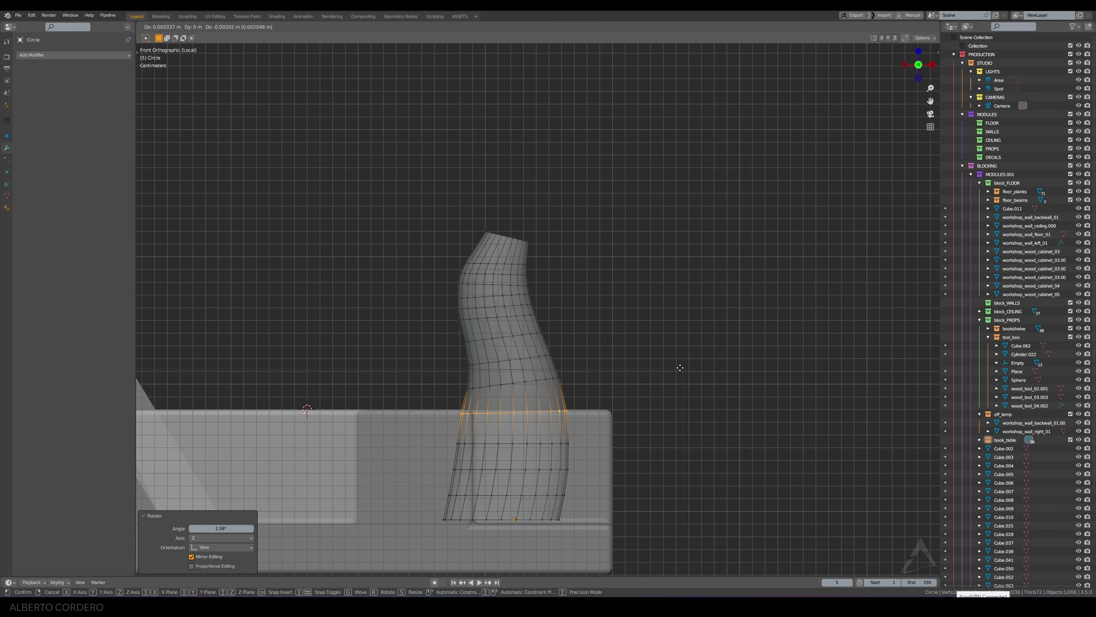
left_click(679, 367)
key("ctrl+z")
scroll(562, 376, "up", 2)
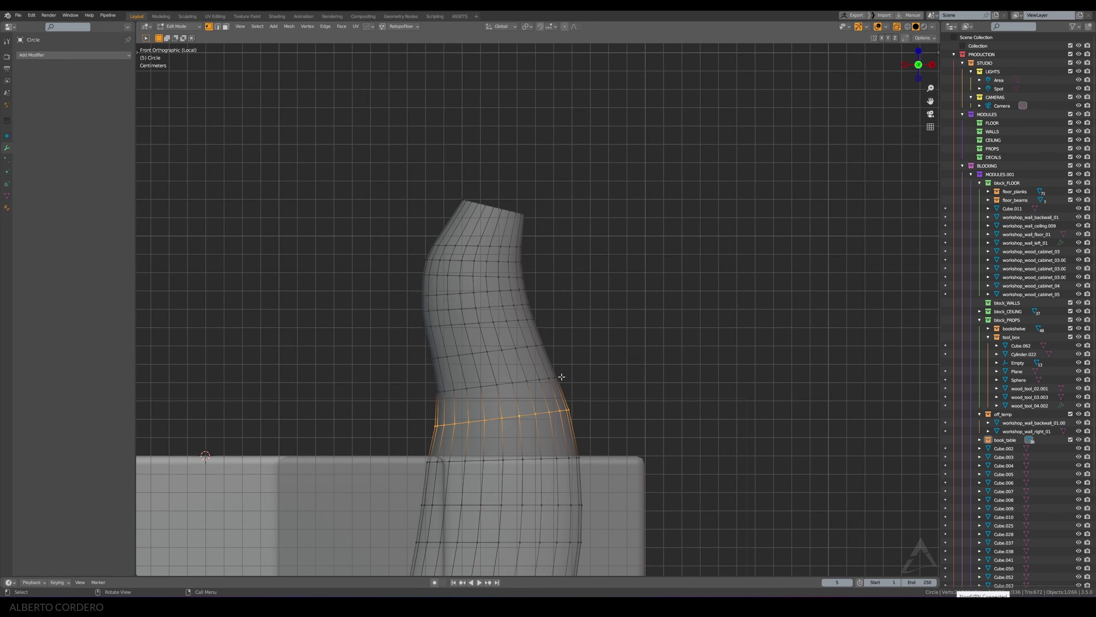
key("g")
left_click(653, 354)
key("g")
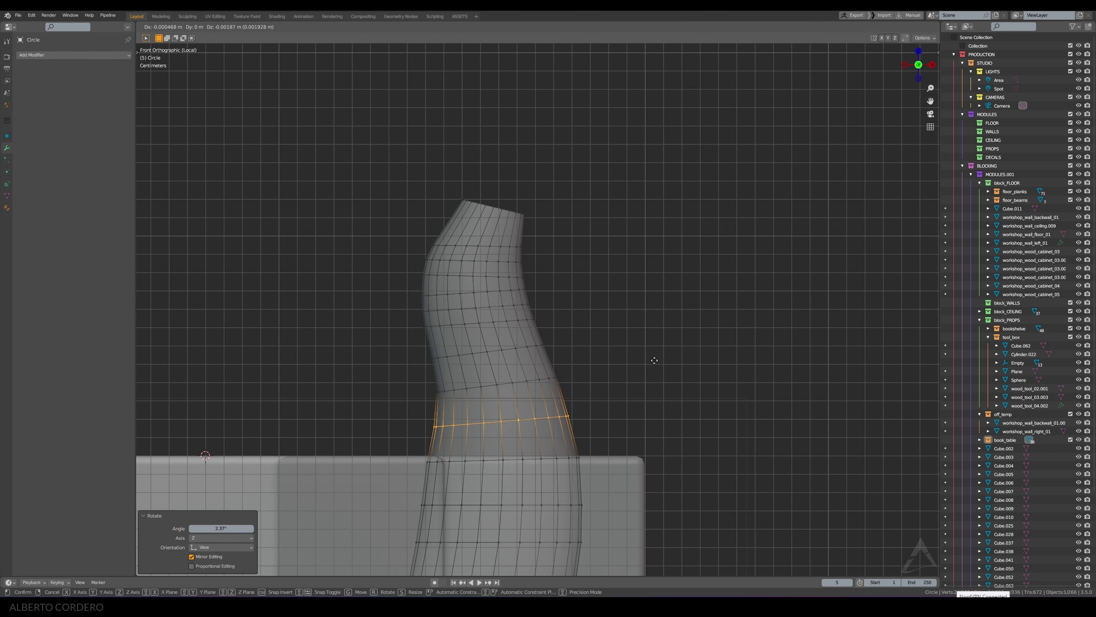
left_click(656, 361)
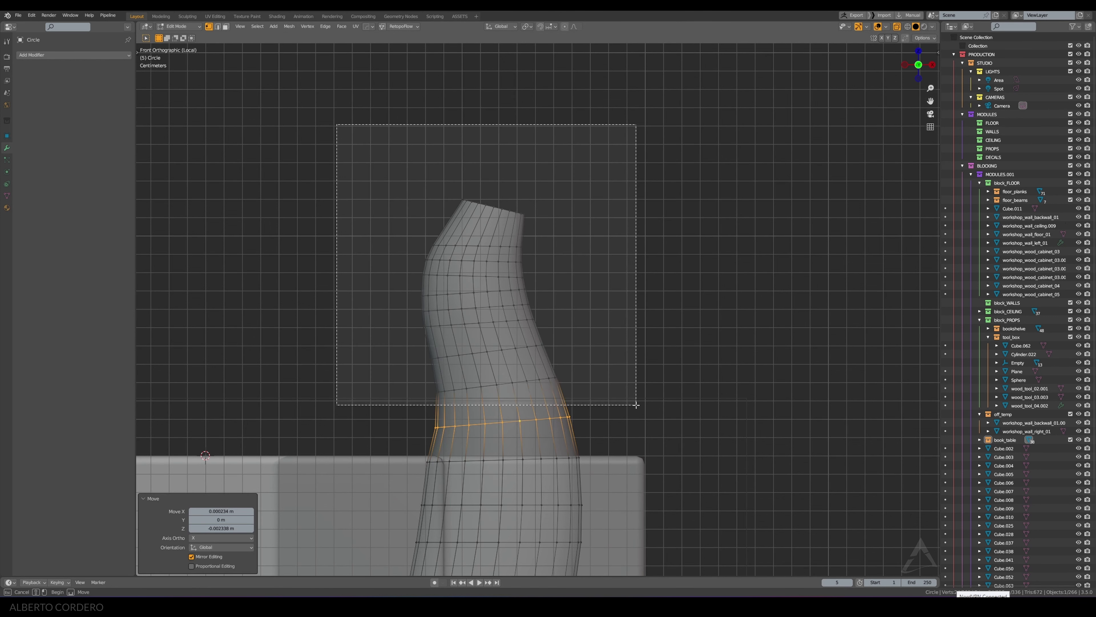
Step: Scale the upper handle by 1.029 and reposition it
left_click_drag(337, 129, 643, 400)
key("s")
left_click(646, 400)
key("g")
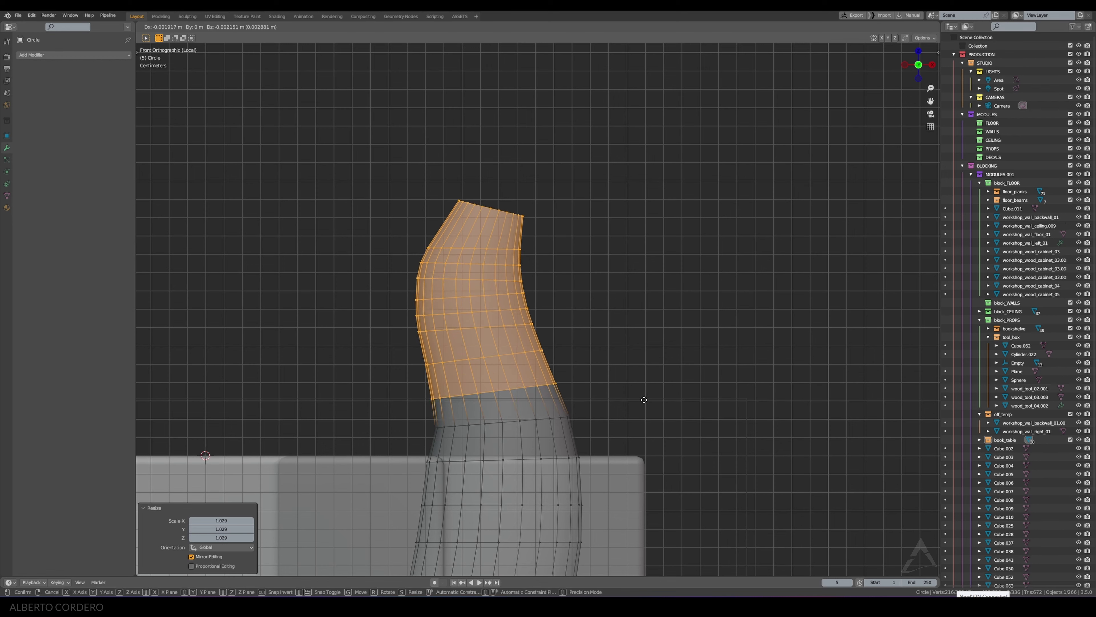
left_click(647, 397)
scroll(610, 351, "down", 3)
Step: Select the cutter box Cube.163 and edit its mesh from a top X-ray view
scroll(539, 346, "down", 3)
key("Tab")
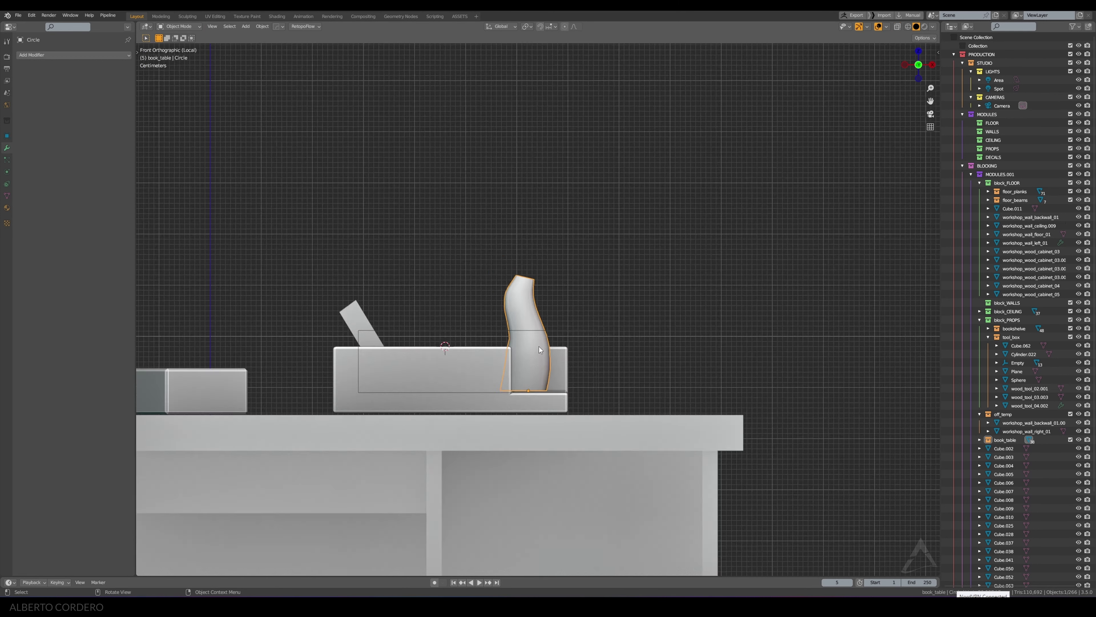
mouse_move(539, 347)
middle_mouse_down()
mouse_move(593, 341)
mouse_move(521, 340)
middle_mouse_up()
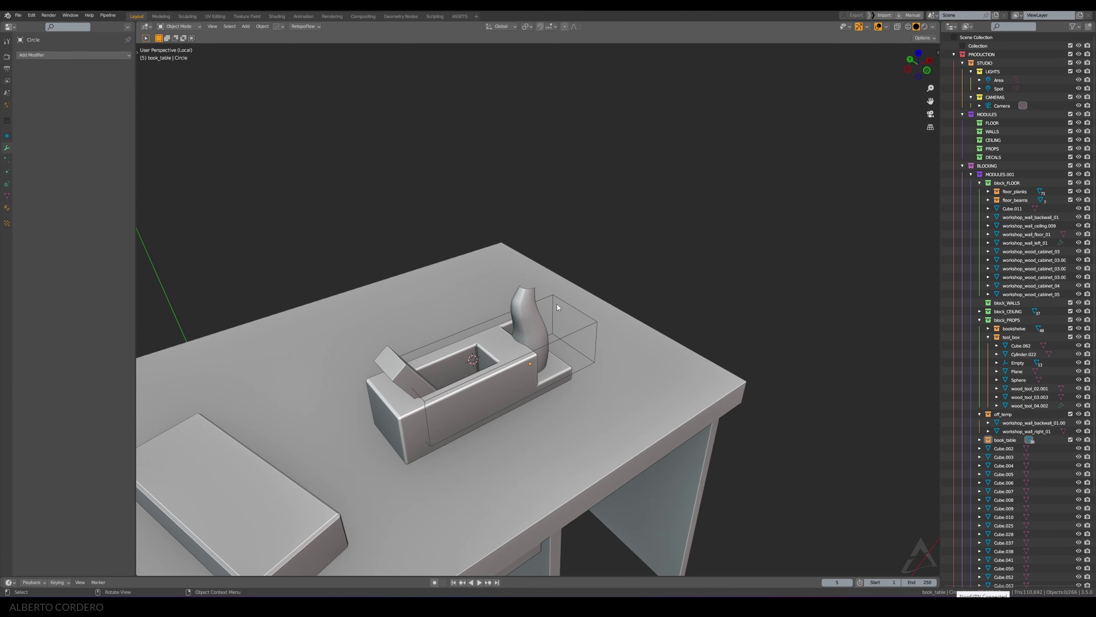
left_click(565, 298, "shift")
key("KP_7")
key("alt+z")
key("Tab")
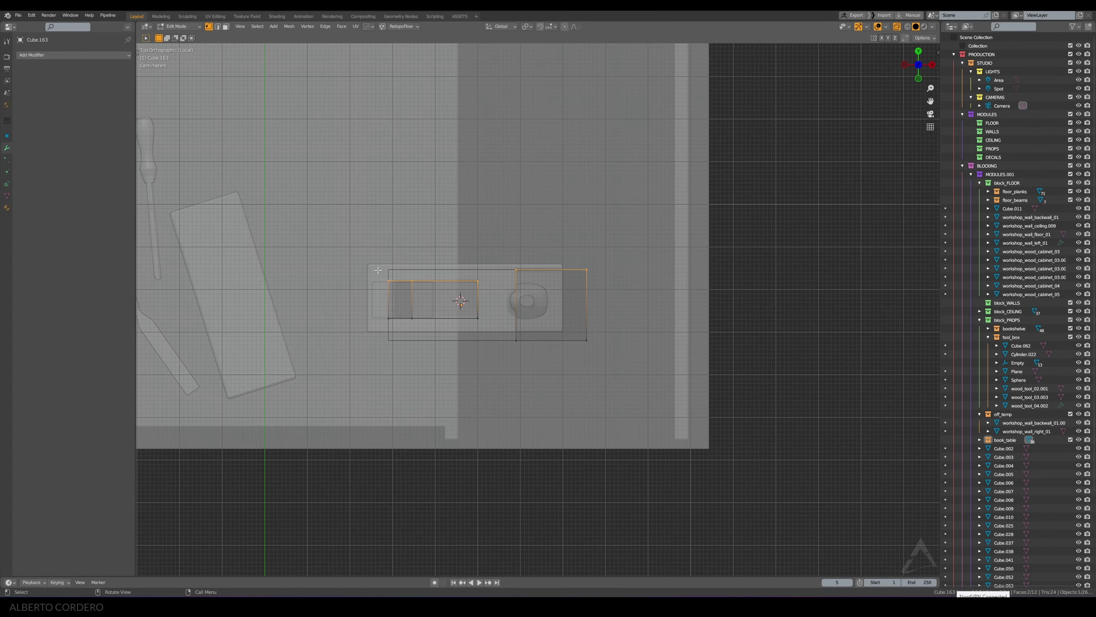
Step: Lengthen the cutter box by moving its back end along Y
left_click_drag(639, 276, 634, 275)
key("g")
key("y")
left_click(629, 242)
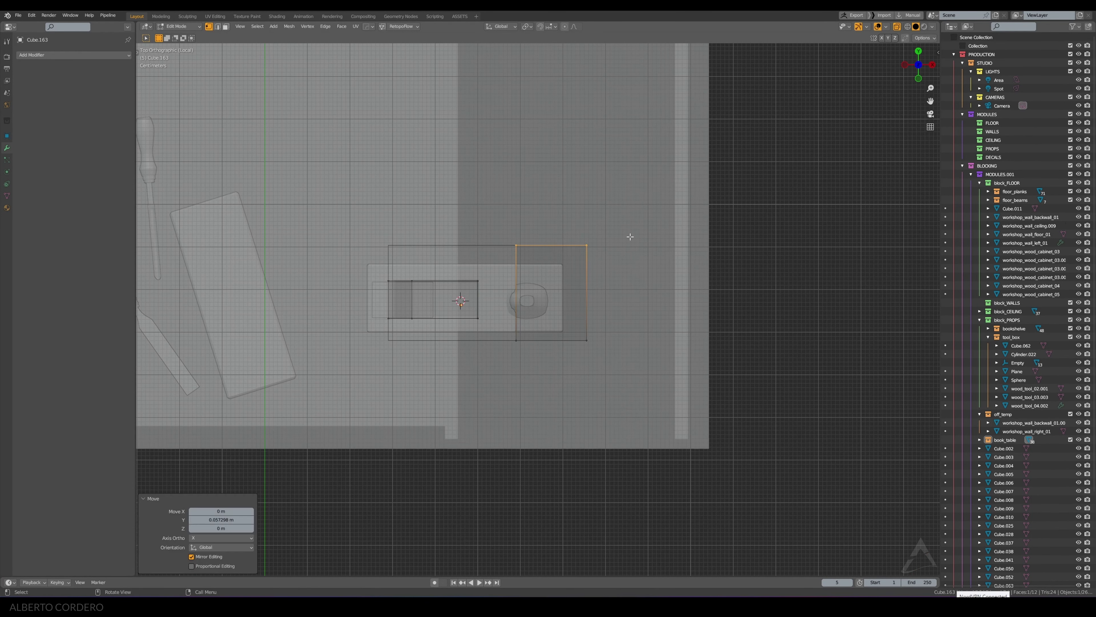
key("Tab")
key("alt+z")
mouse_move(629, 242)
middle_mouse_down()
mouse_move(540, 270)
mouse_move(546, 304)
mouse_move(540, 279)
mouse_move(539, 295)
mouse_move(509, 283)
mouse_move(542, 280)
mouse_move(500, 322)
mouse_move(604, 264)
mouse_move(584, 260)
mouse_move(561, 287)
mouse_move(453, 282)
mouse_move(470, 341)
middle_mouse_up()
Step: Apply the scale of the blade wedge Cube.164
left_click(452, 343)
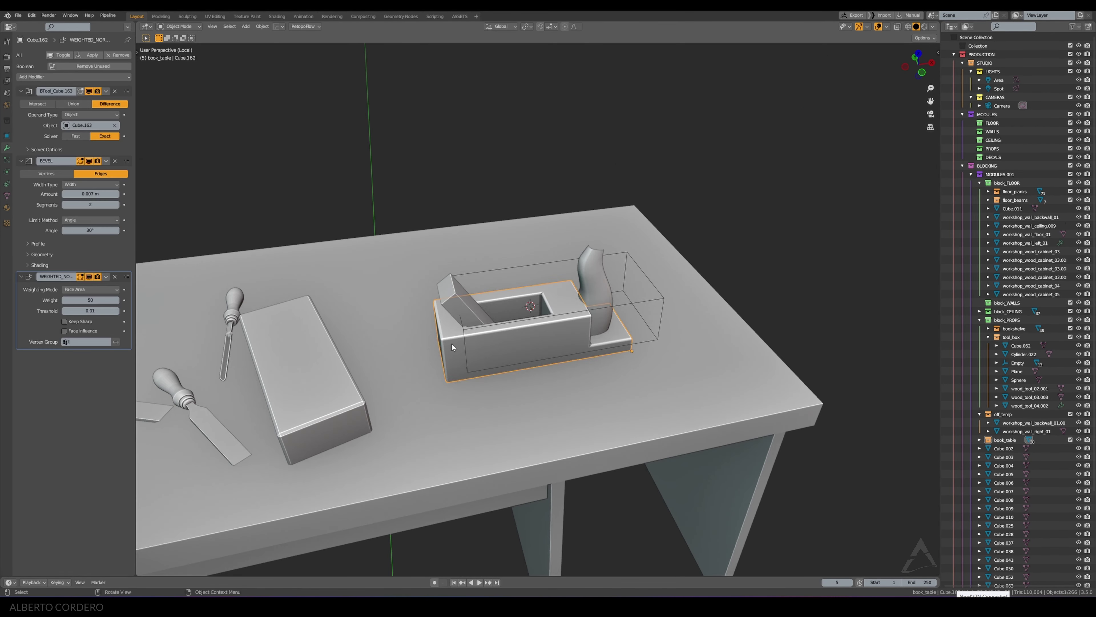
key("KP_1")
scroll(520, 217, "up", 2)
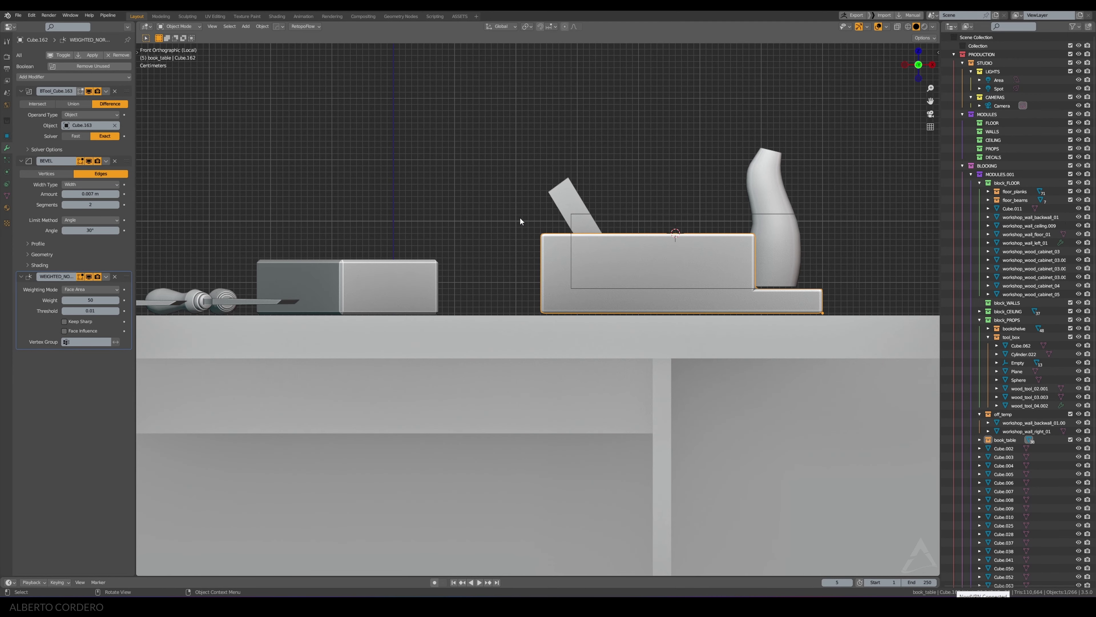
mouse_move(520, 216)
middle_mouse_down("shift")
mouse_move(645, 188)
mouse_move(602, 191)
mouse_move(610, 223)
mouse_move(652, 242)
mouse_move(487, 270)
middle_mouse_up("shift")
left_click(487, 270)
key("ctrl+a")
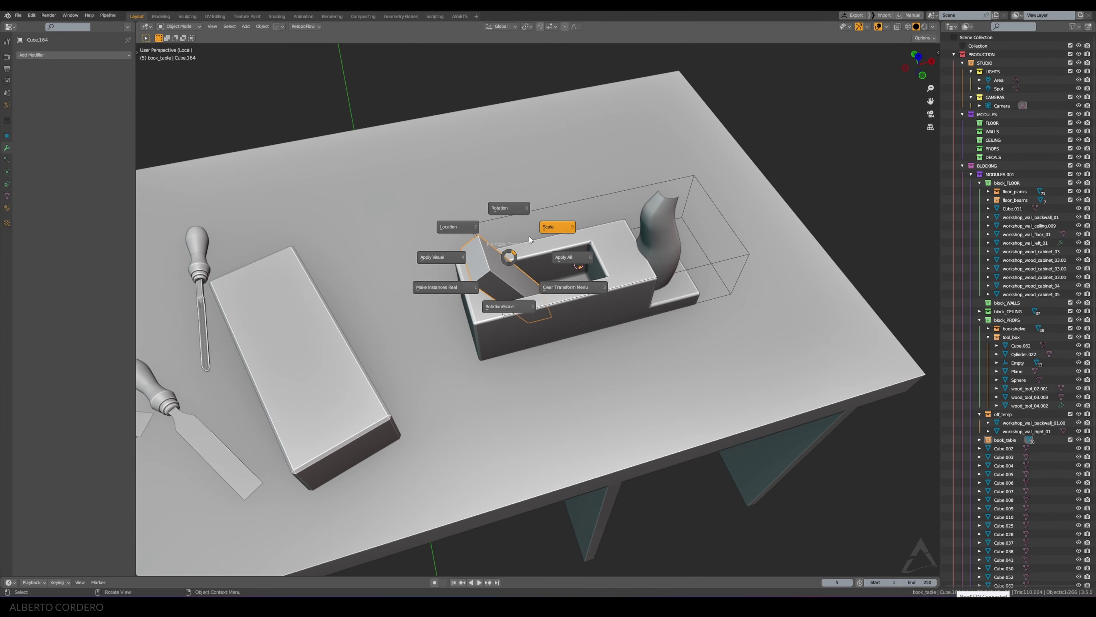
left_click(536, 231)
Step: Add a Bevel modifier (0.1 m, 1 segment) to the blade
right_click(547, 220)
mouse_move(583, 222)
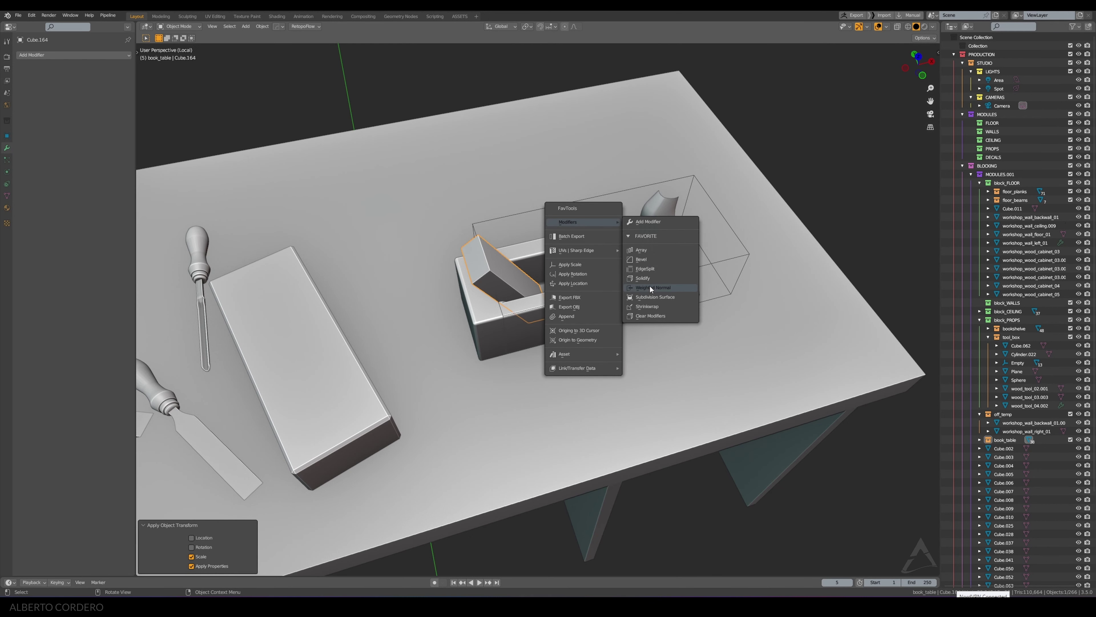
left_click(642, 258)
middle_click_drag(639, 262, 549, 259)
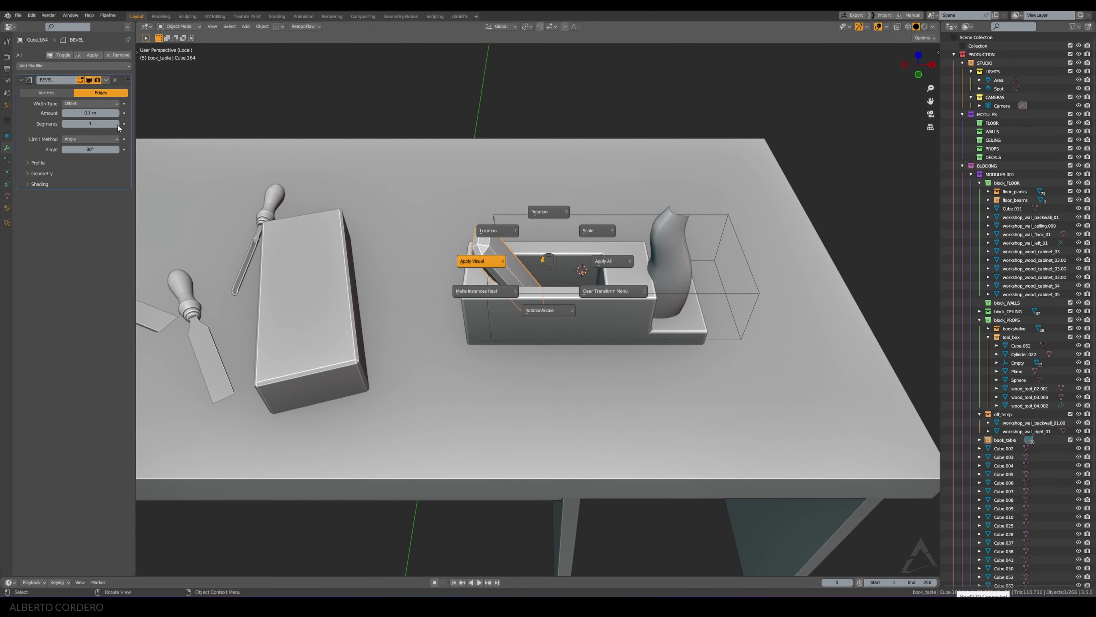
Step: Set the blade's bevel to Width at 0.003 m, shade it smooth, and add a Weighted Normal modifier
left_click(88, 104)
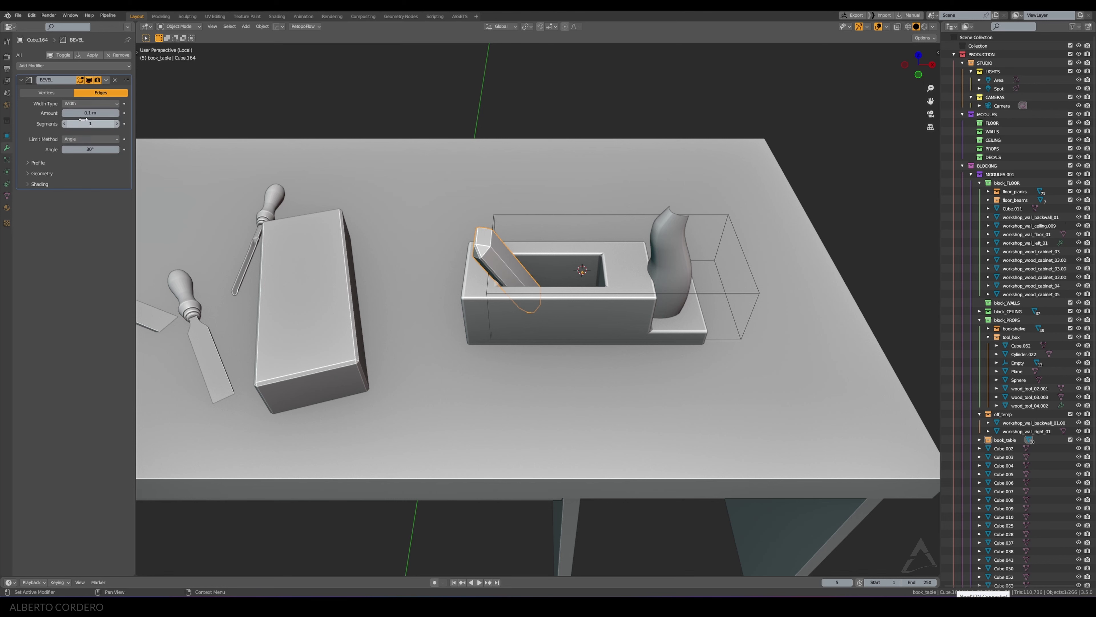
left_click_drag(86, 113, 65, 113)
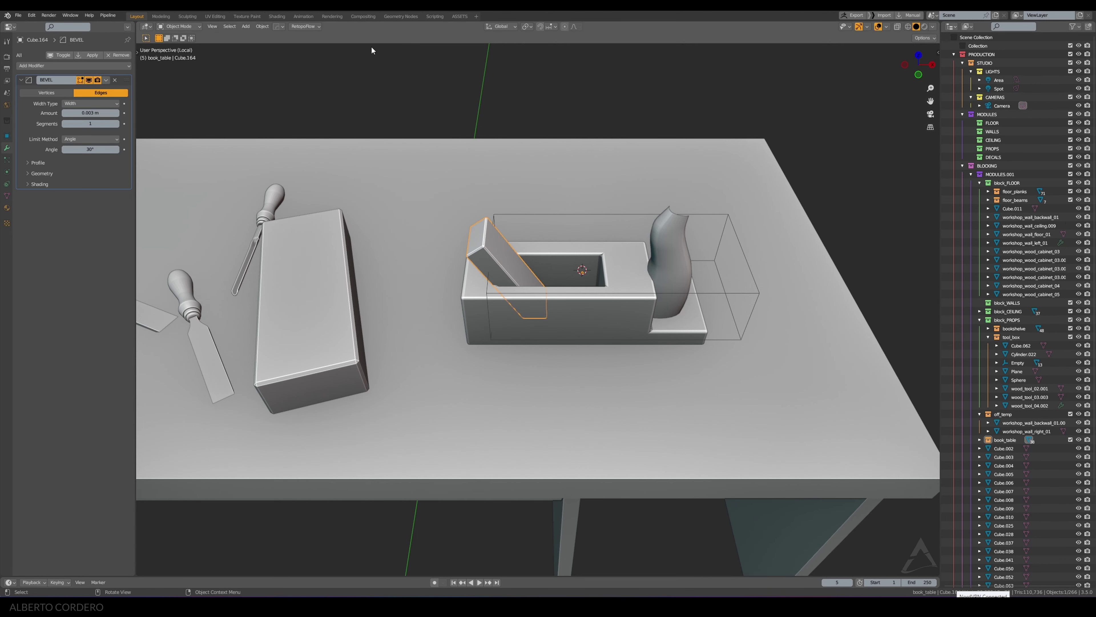
right_click(368, 70)
left_click(369, 70)
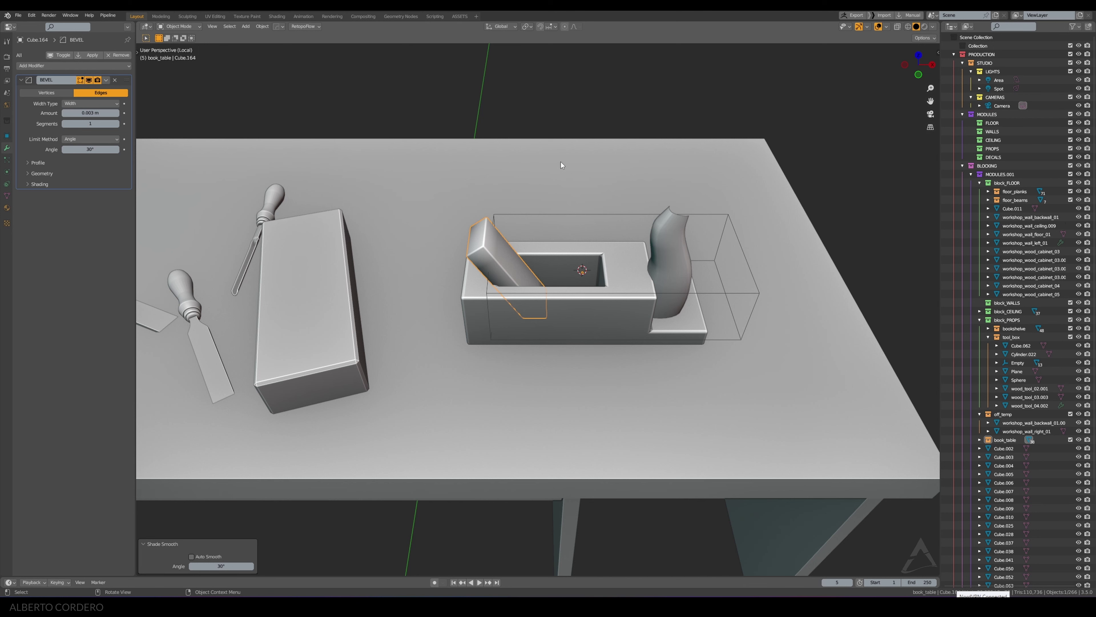
key("shift+q")
right_click(523, 117)
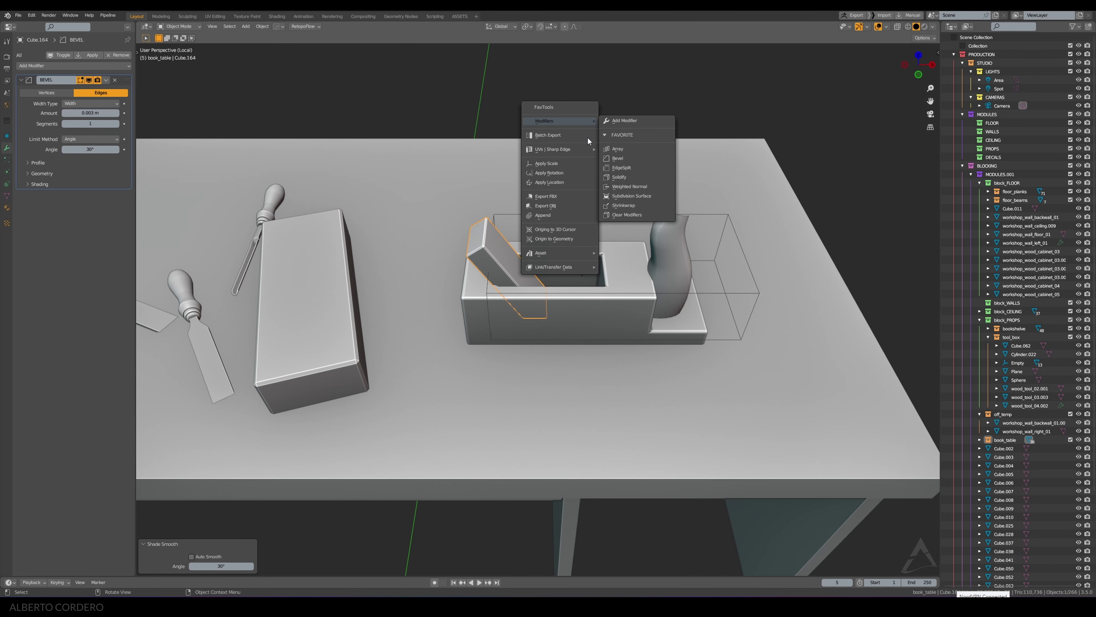
left_click(617, 187)
middle_click_drag(617, 187, 537, 163)
Step: In front view with X-ray on, rotate the blade's top face to a -8.88° slant
left_click(531, 196)
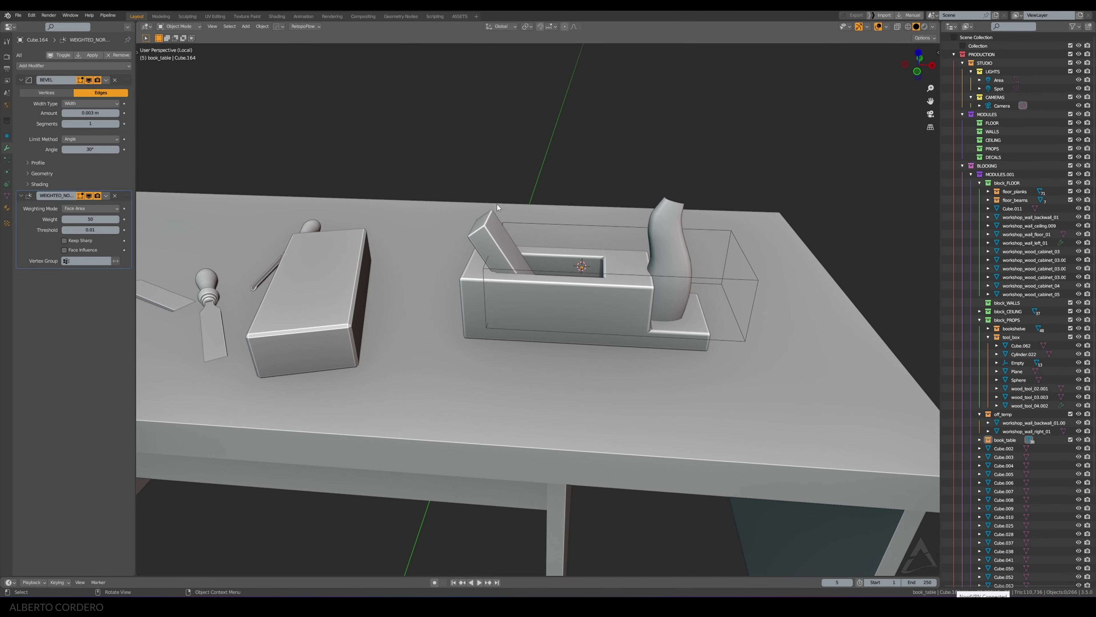
left_click(487, 231)
key("KP_1")
scroll(499, 208, "up", 3)
key("Tab")
key("alt+z")
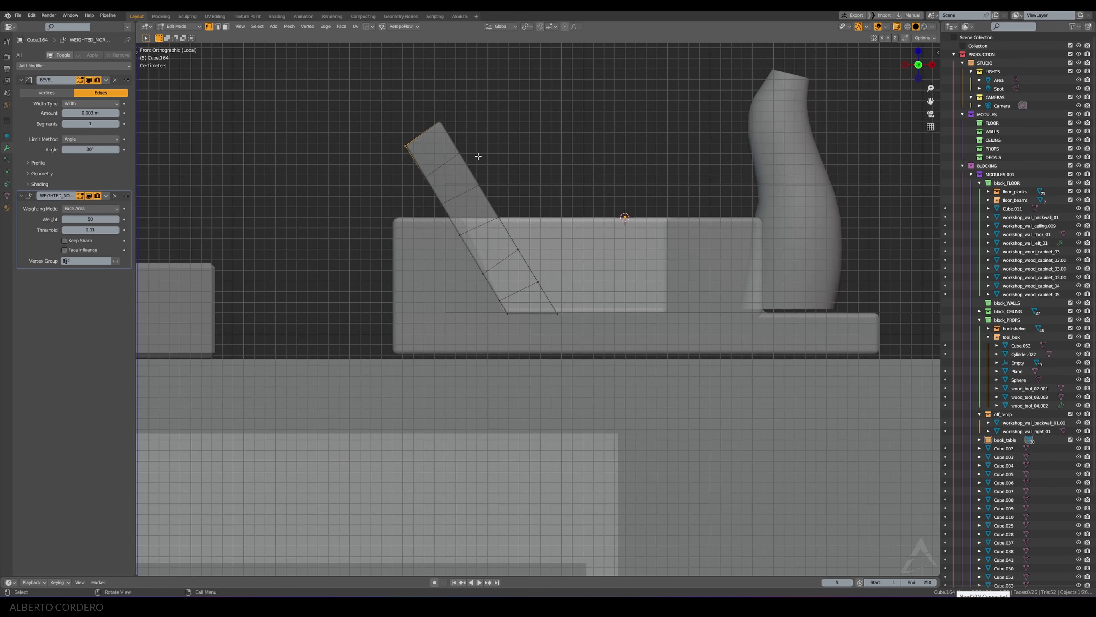
scroll(478, 156, "up", 2)
left_click_drag(477, 166, 556, 238)
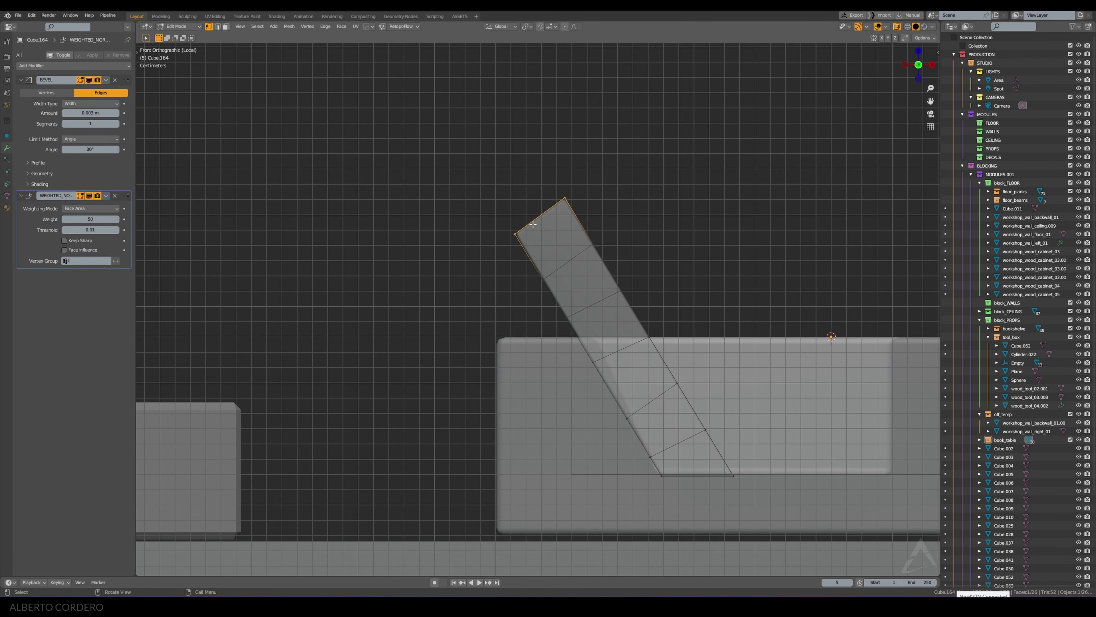
key("r")
left_click(568, 213)
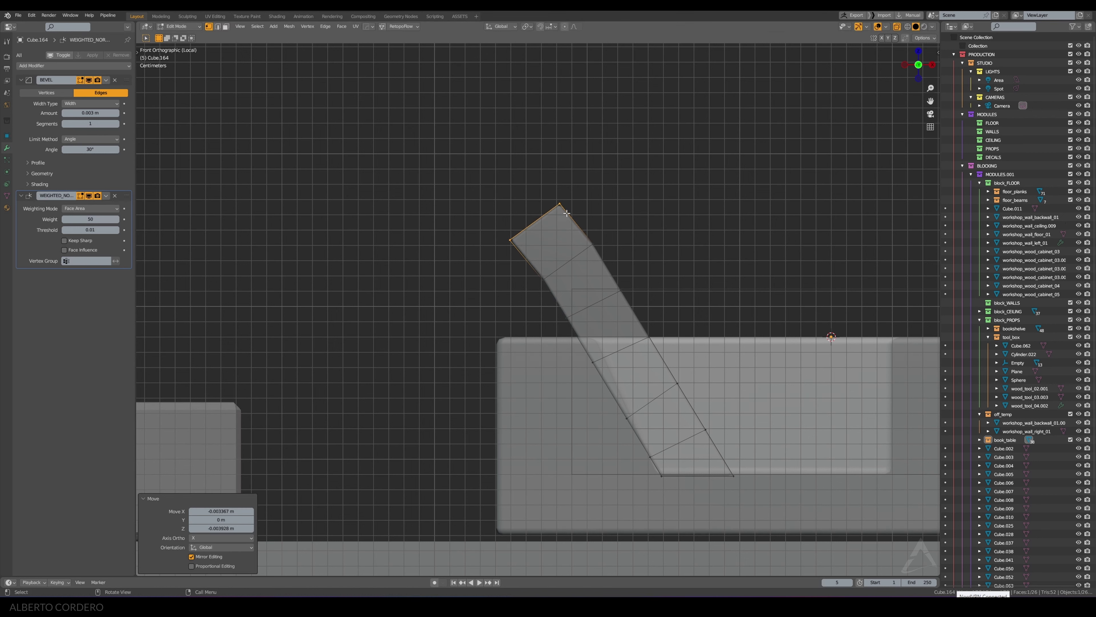
key("r")
left_click(601, 235)
Step: Reposition a vertex near the blade tip through several successive moves
left_click_drag(549, 276, 540, 284)
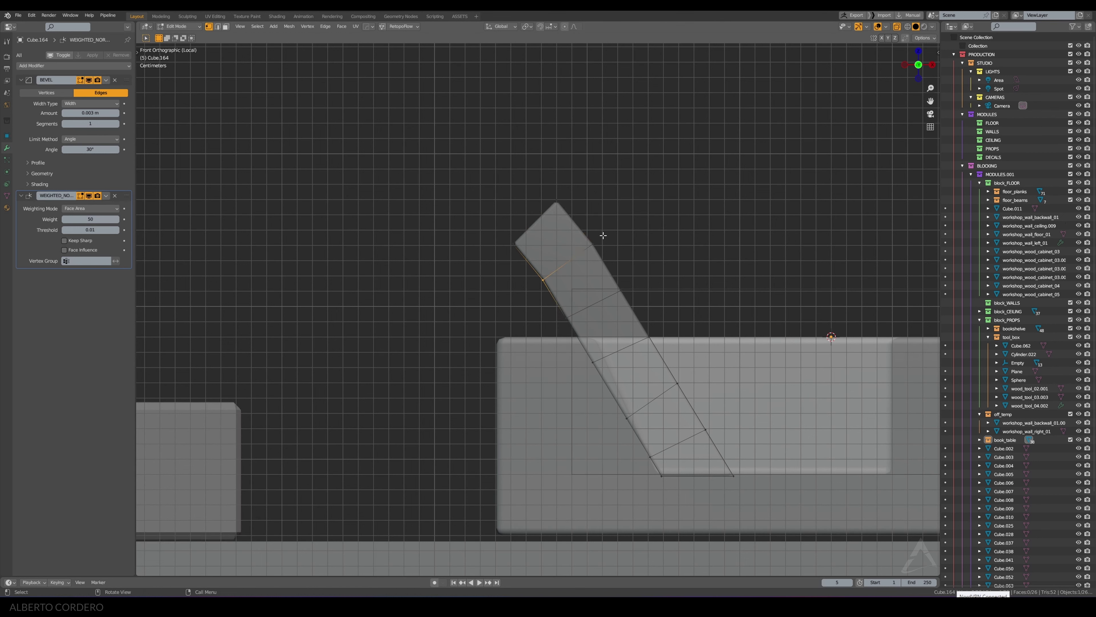
key("g")
left_click(635, 358)
key("g")
left_click(656, 314)
key("g")
left_click(619, 290)
key("g")
left_click(639, 344)
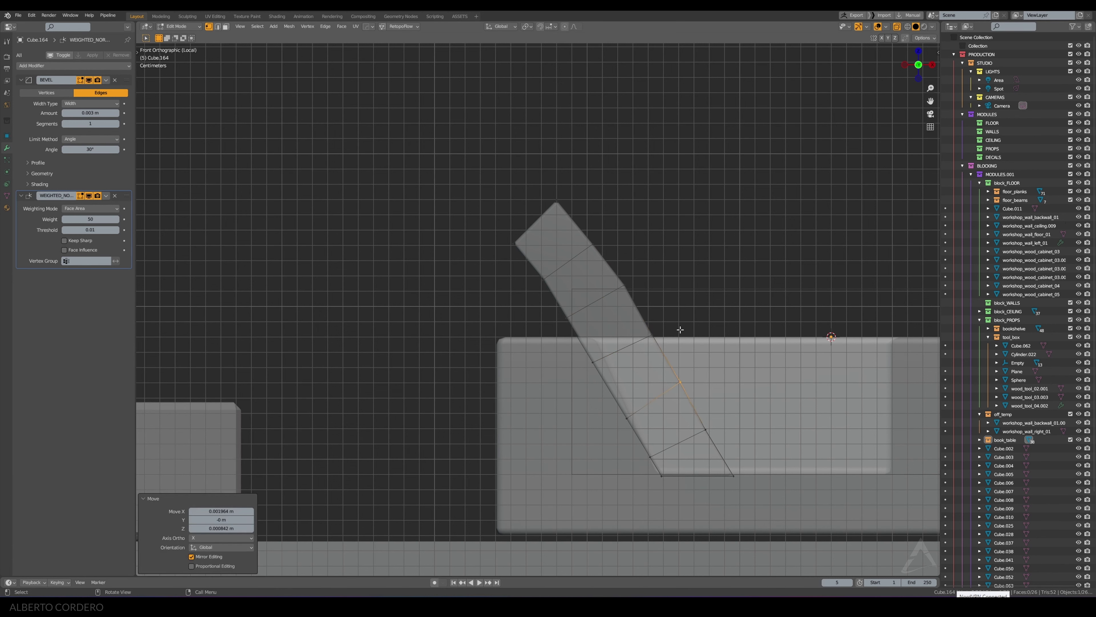
key("g")
left_click(637, 343)
Step: Move the blade's right, left and top tip vertices to chamfer the tip, then exit Edit Mode
left_click(621, 283)
key("g")
left_click(604, 260)
key("g")
left_click(581, 250)
left_click(517, 245)
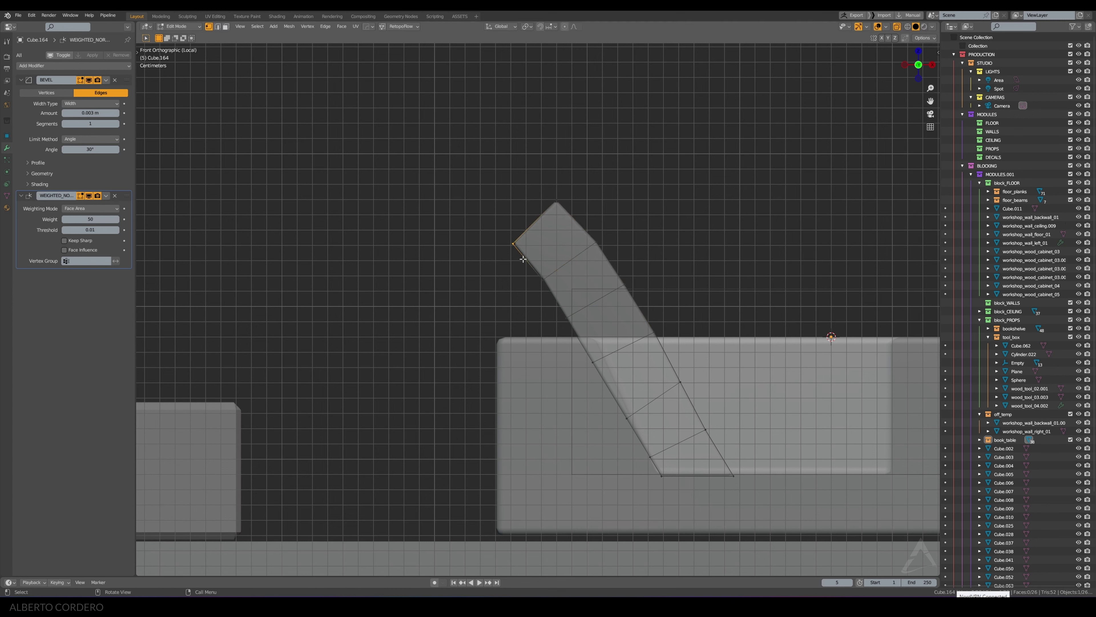
key("g")
left_click(525, 264)
left_click_drag(528, 186, 570, 213)
key("g")
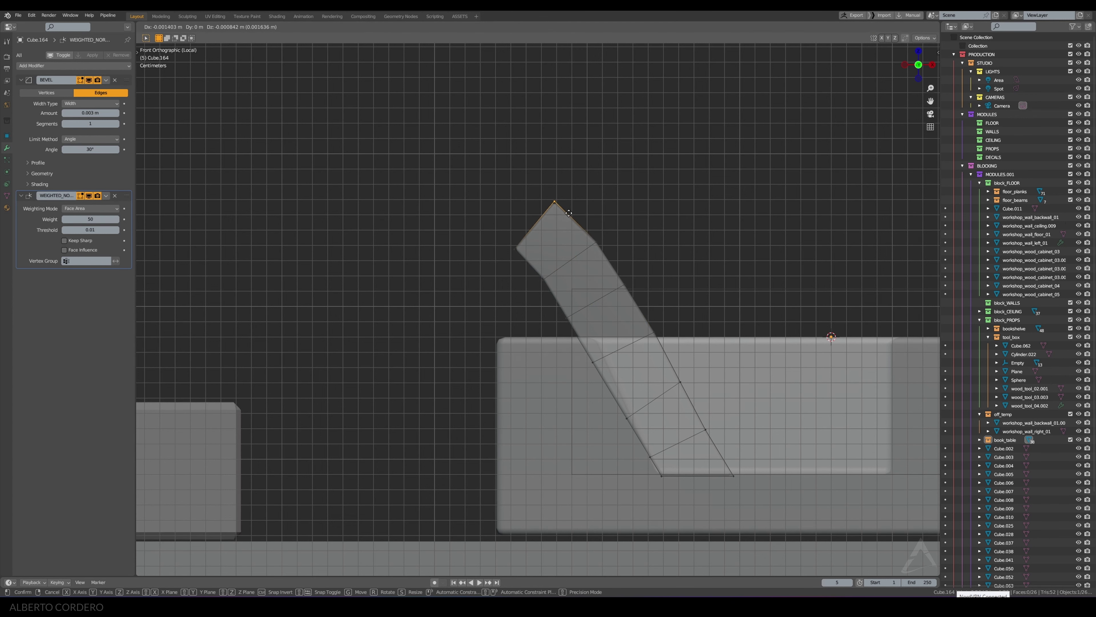
left_click(570, 209)
key("Tab")
mouse_move(616, 236)
middle_mouse_down()
mouse_move(630, 241)
mouse_move(583, 276)
mouse_move(590, 248)
middle_mouse_up()
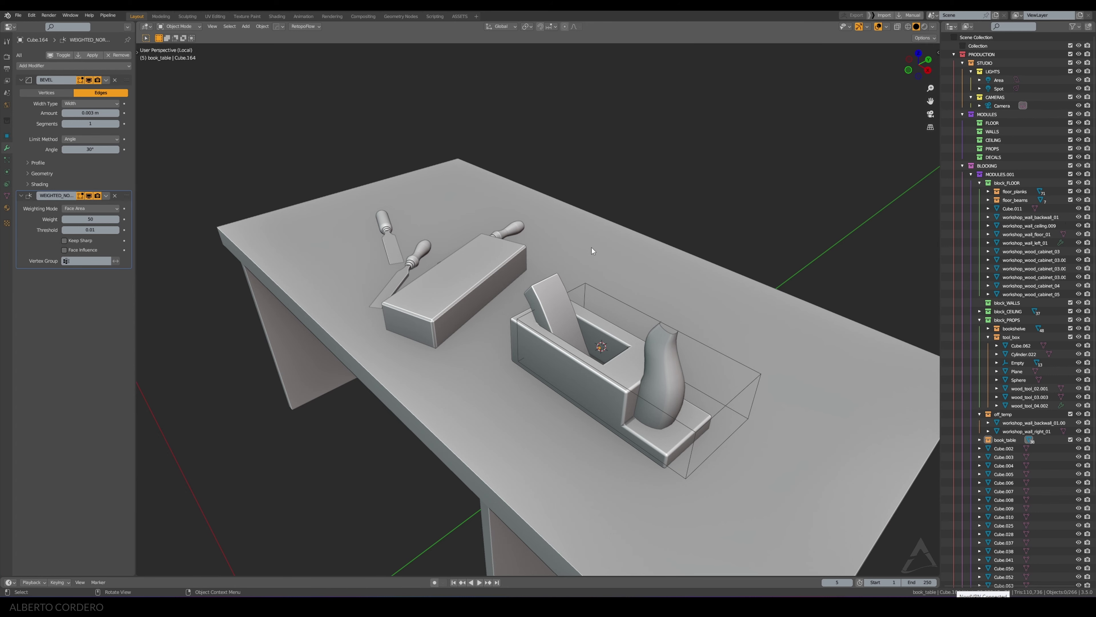
Step: Select the handle's top edge loop in Edit Mode
mouse_move(592, 247)
middle_mouse_down()
mouse_move(637, 208)
mouse_move(521, 269)
mouse_move(533, 272)
middle_mouse_up()
scroll(520, 269, "up", 5)
left_click(534, 270)
key("Tab")
scroll(533, 272, "up", 5)
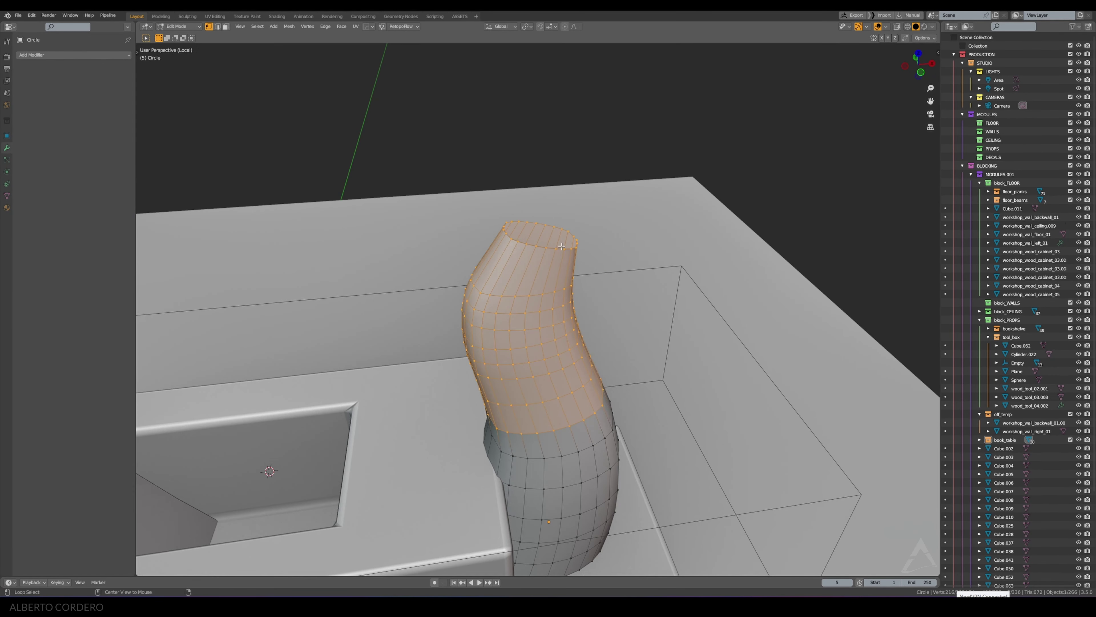
left_click(562, 247, "alt")
middle_click_drag(600, 230, 626, 211)
Step: Extrude the top loop, scale it inward, and offset it with shrink/fatten
key("e")
key("s")
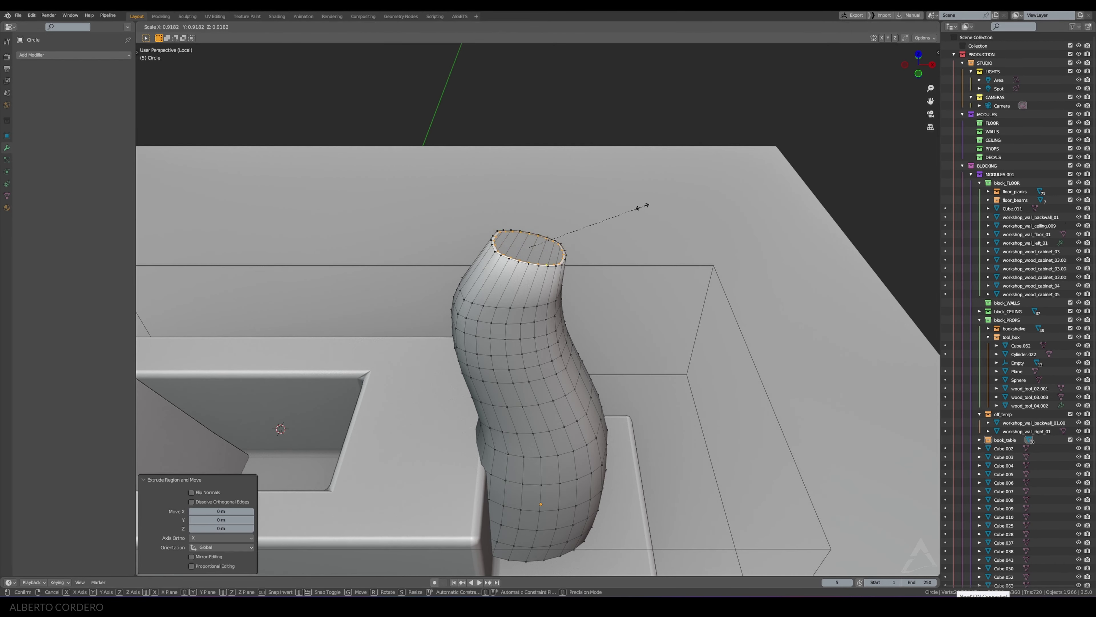
left_click(604, 220)
key("KP_Decimal")
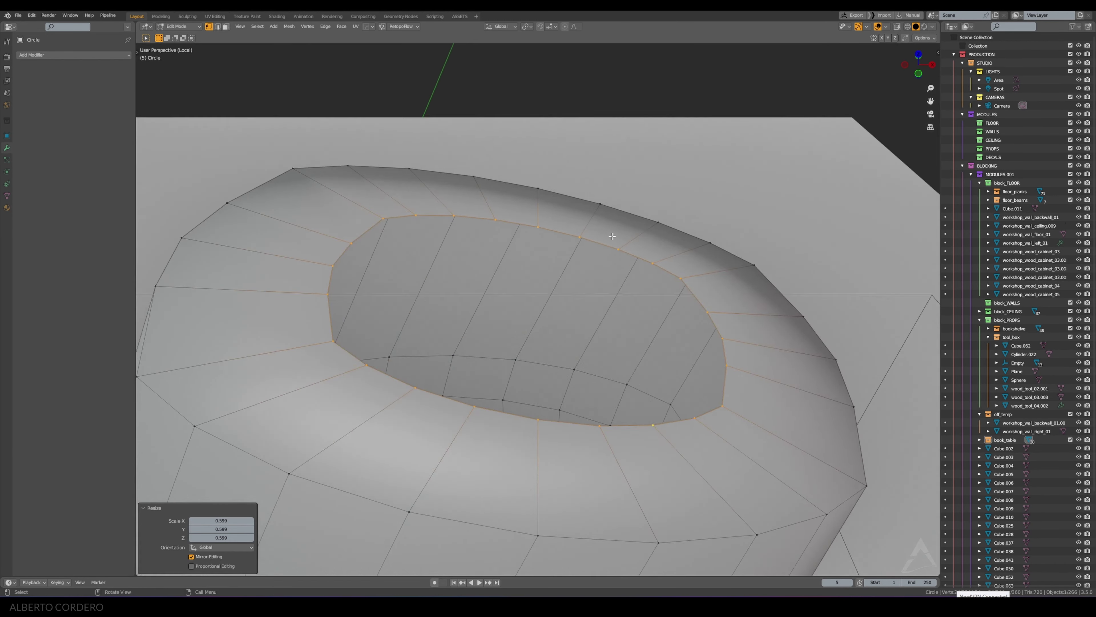
key("KP_1")
key("alt+s")
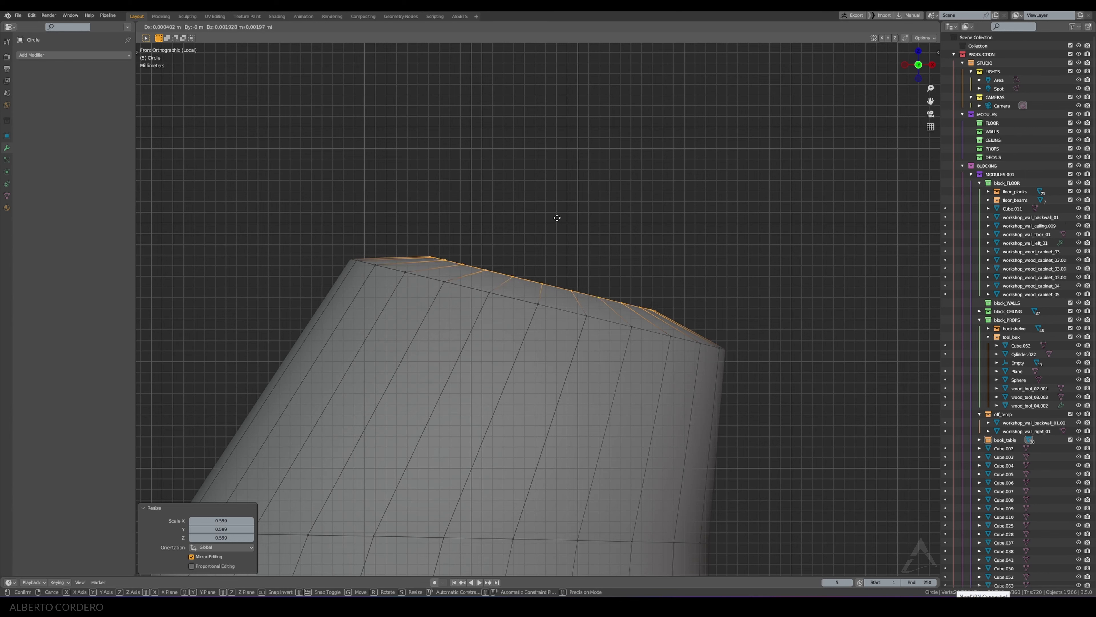
left_click(574, 212)
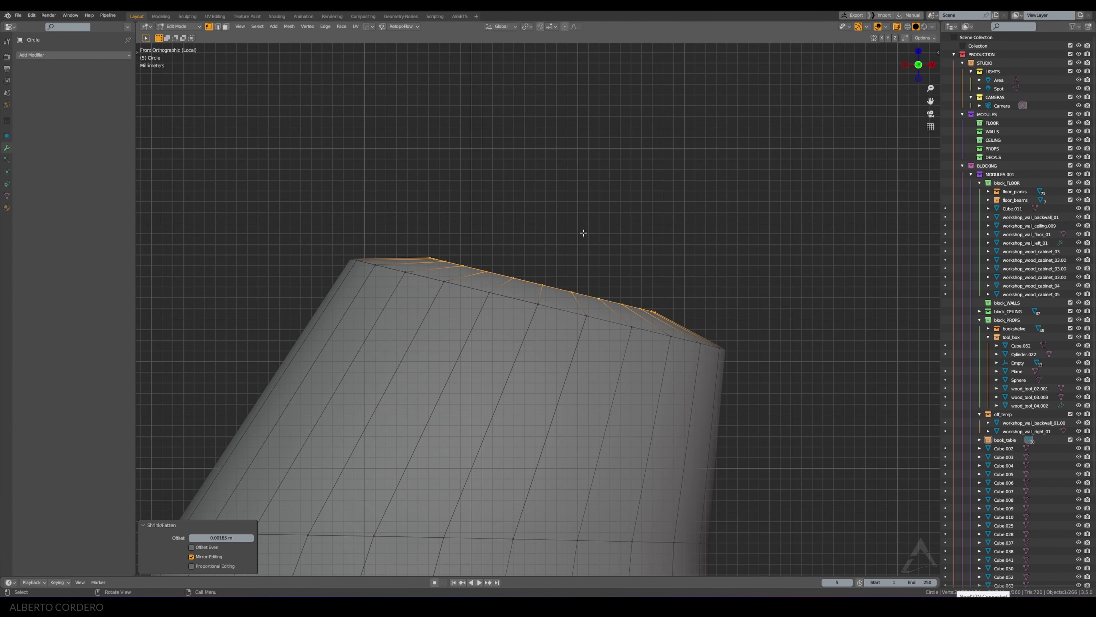
Step: Grid-fill the handle's top opening to close the cap
mouse_move(582, 235)
middle_mouse_down()
mouse_move(534, 260)
mouse_move(575, 214)
mouse_move(548, 298)
middle_mouse_up()
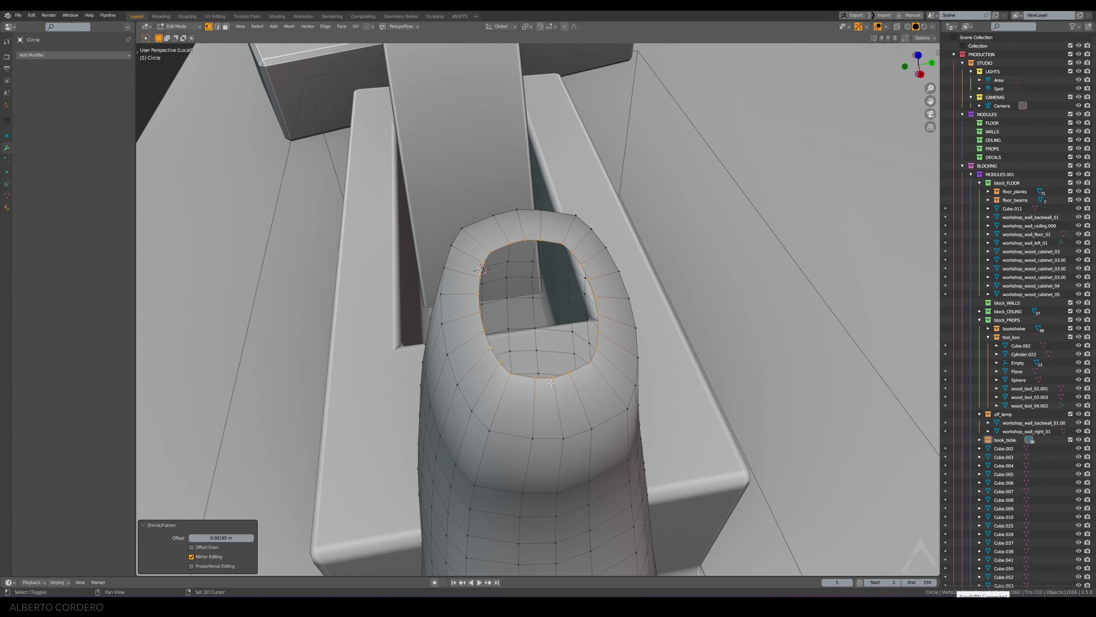
middle_click_drag(552, 382, 548, 278)
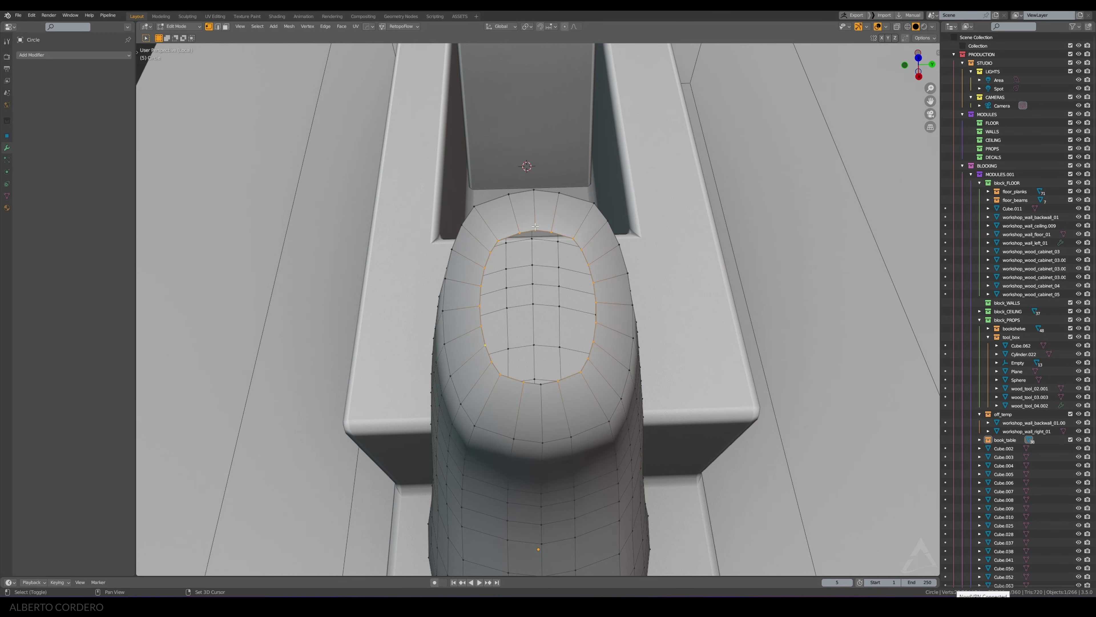
key("ctrl+f")
left_click(519, 310)
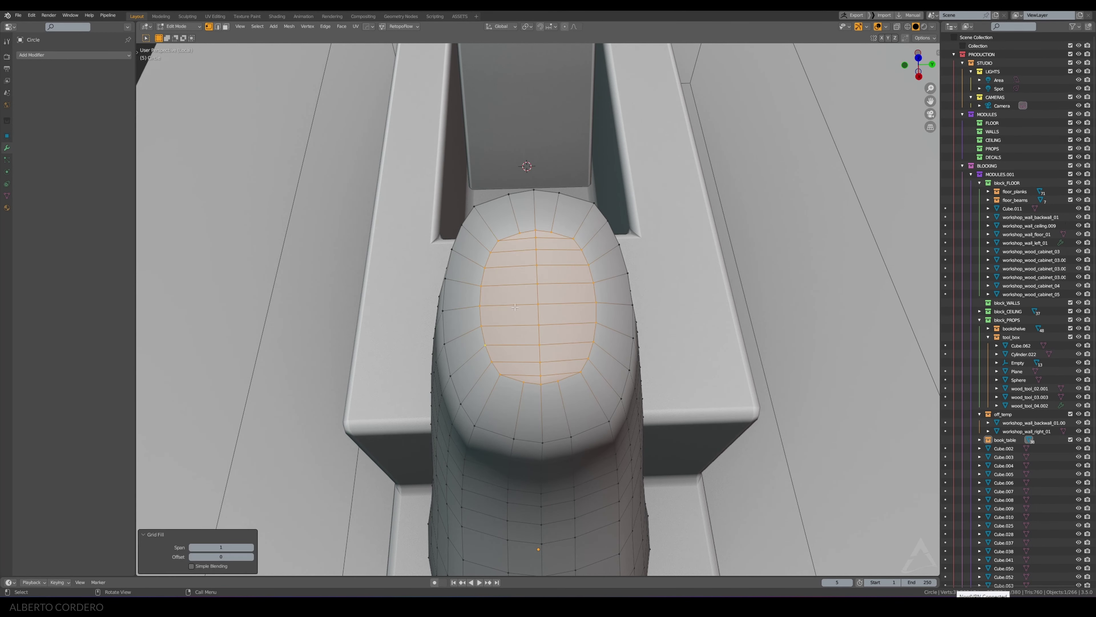
mouse_move(518, 310)
middle_mouse_down()
mouse_move(551, 255)
mouse_move(534, 328)
middle_mouse_up()
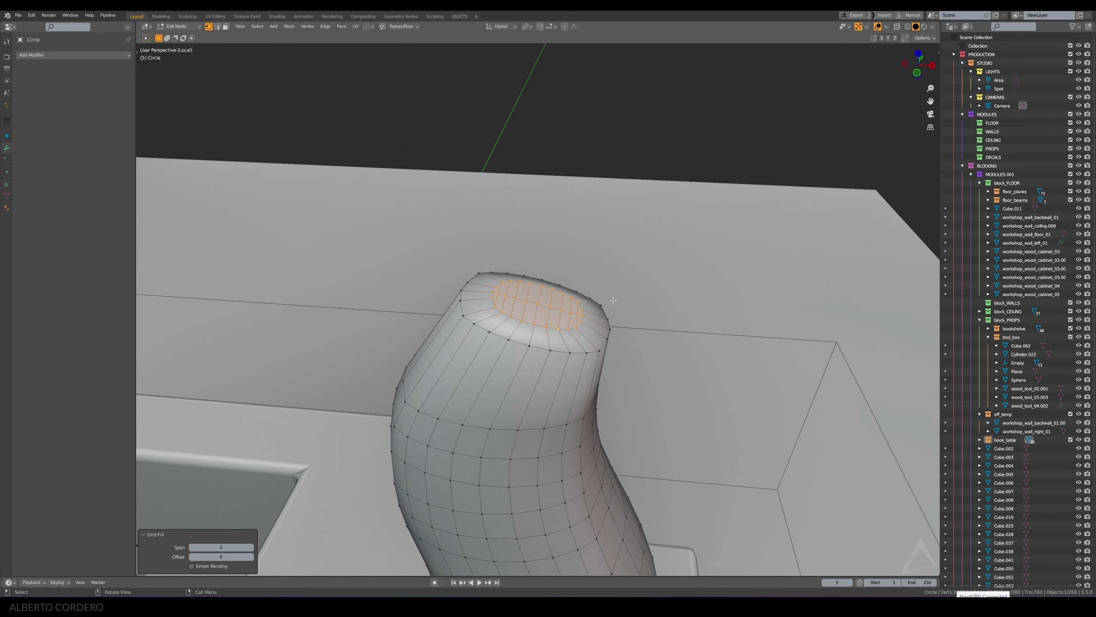
Step: Bevel the cap's rim edge loop and return to Object Mode
key("2")
left_click(523, 342, "alt")
middle_click_drag(523, 341, 633, 306)
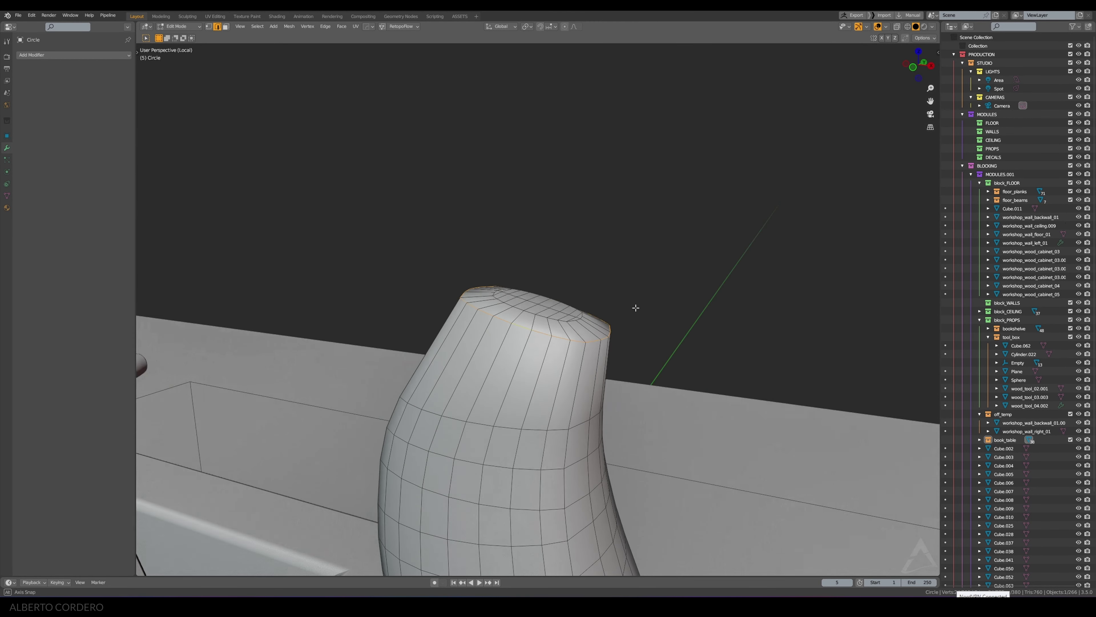
key("ctrl+b")
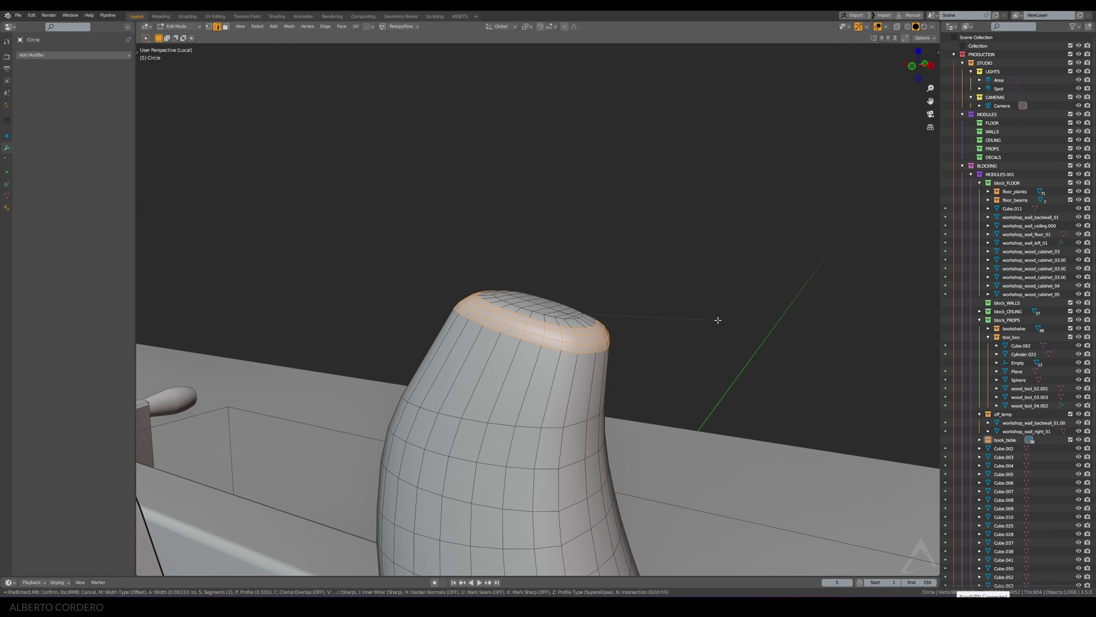
left_click(693, 326)
key("Tab")
Step: Move the handle along the X axis on the plane body
scroll(496, 280, "down", 3)
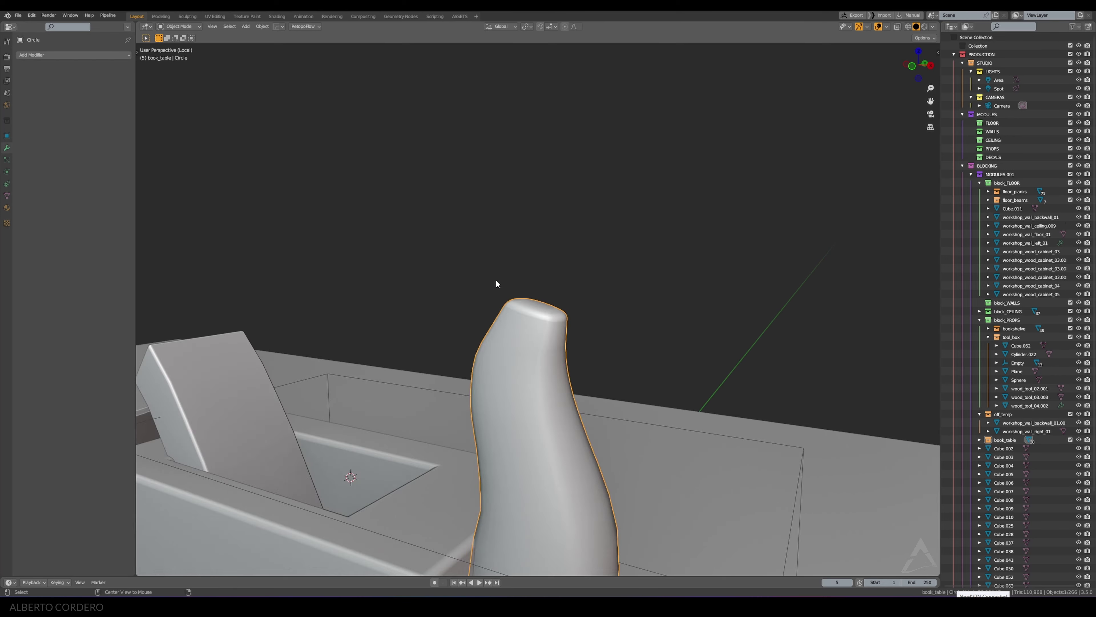
scroll(502, 292, "down", 3)
mouse_move(501, 292)
middle_mouse_down()
mouse_move(578, 340)
mouse_move(565, 326)
middle_mouse_up()
scroll(563, 324, "up", 3)
key("g")
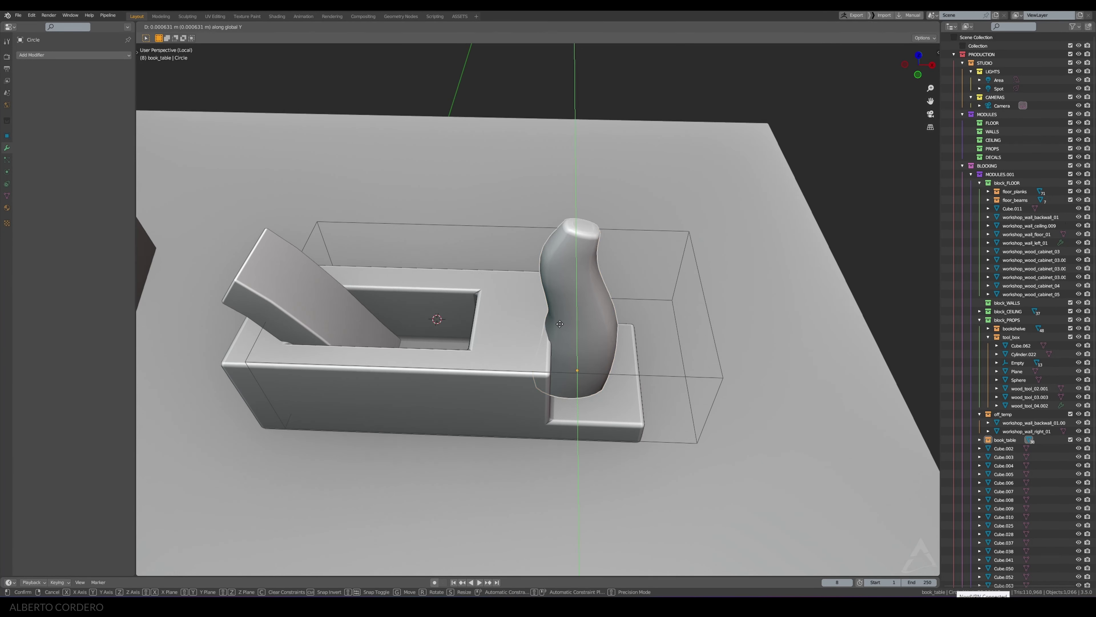
key("x")
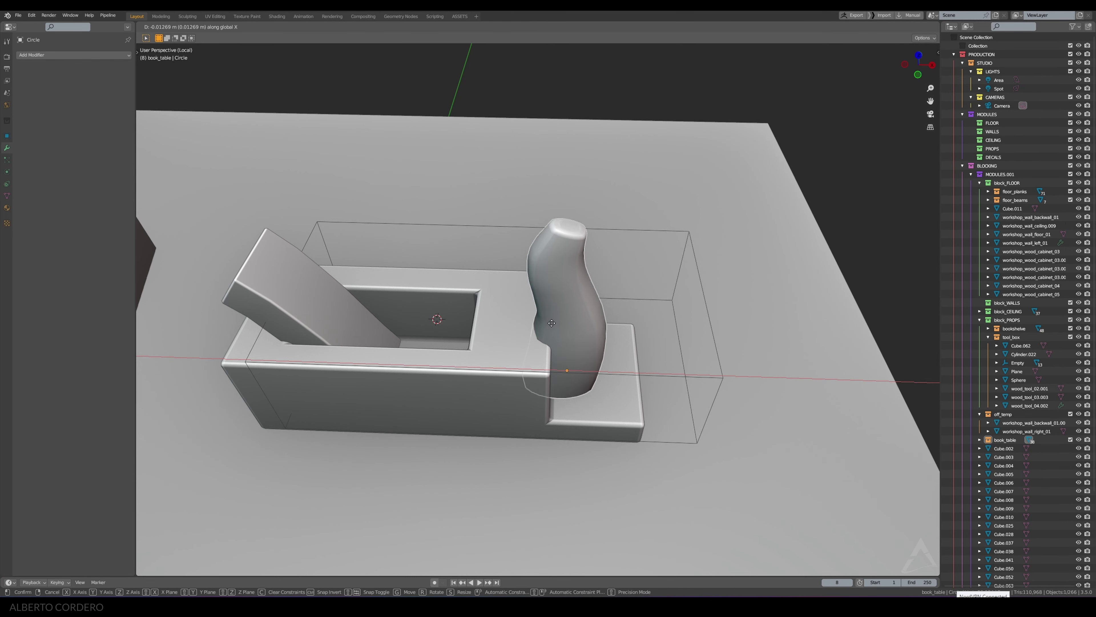
left_click(552, 323)
Step: Shift the handle's lower part along X and widen it by 1.107, keeping height fixed
middle_click_drag(553, 322, 579, 254)
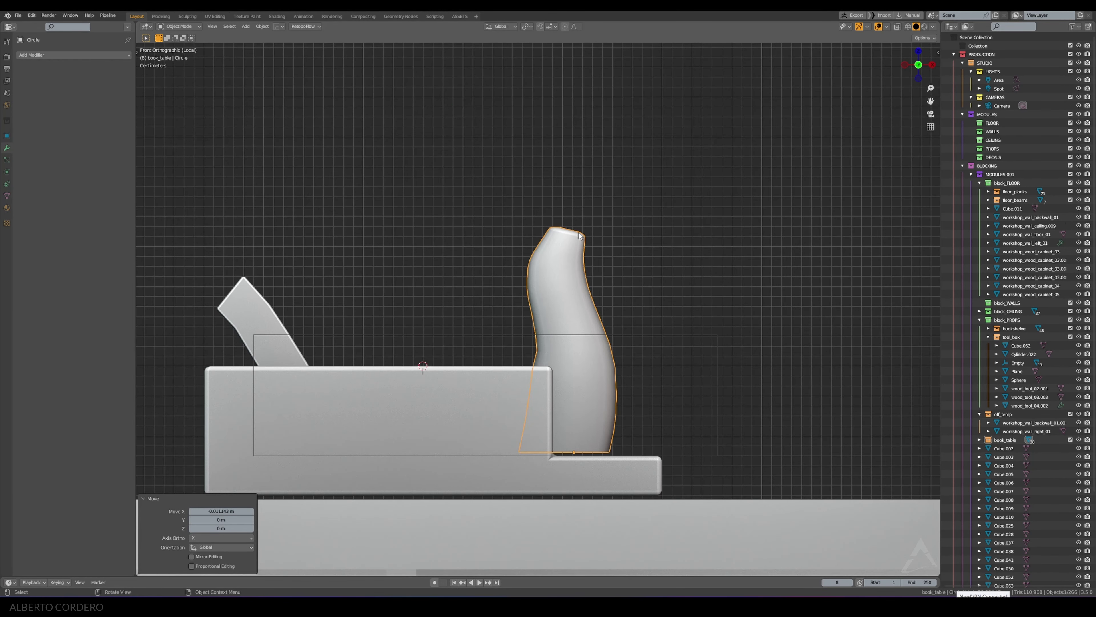
key("Tab")
key("alt+z")
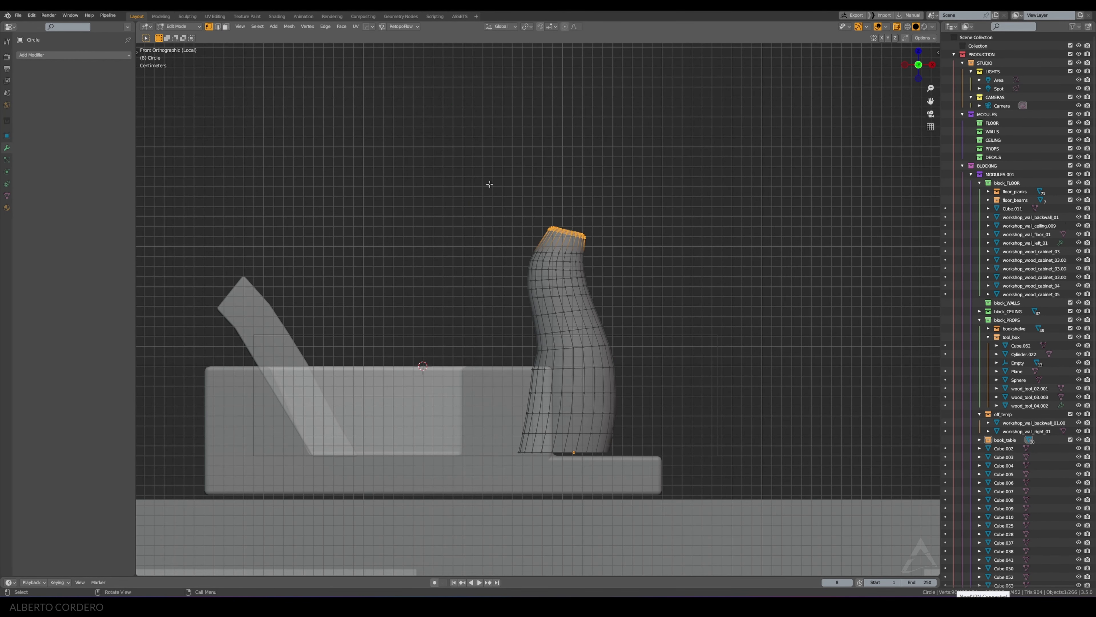
left_click_drag(490, 184, 663, 353)
scroll(608, 275, "up", 2)
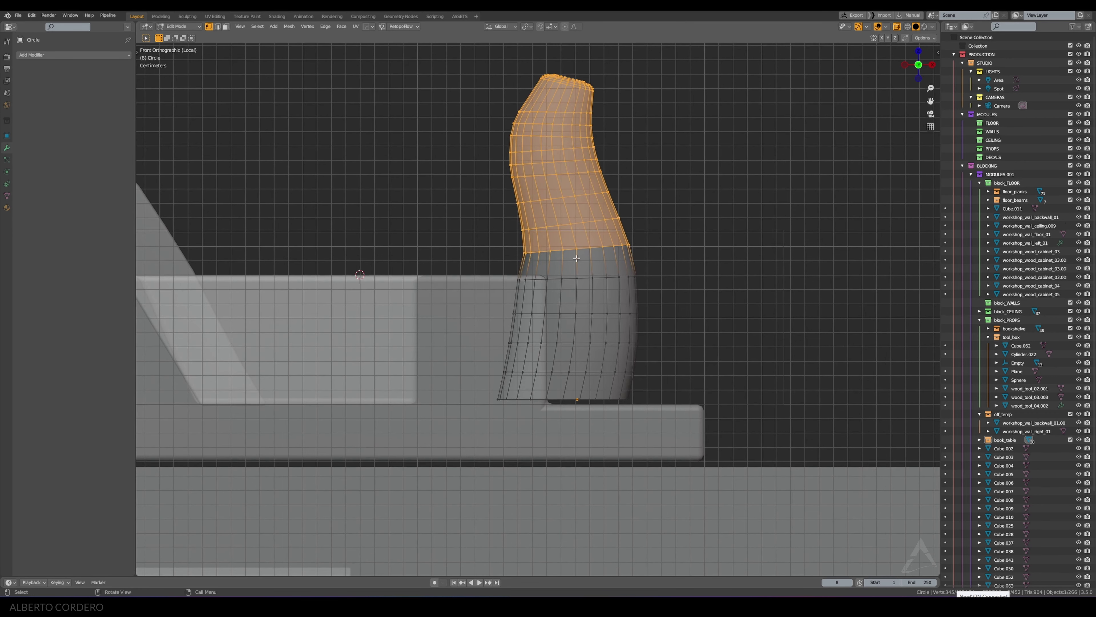
left_click_drag(672, 307, 425, 461)
key("g")
key("x")
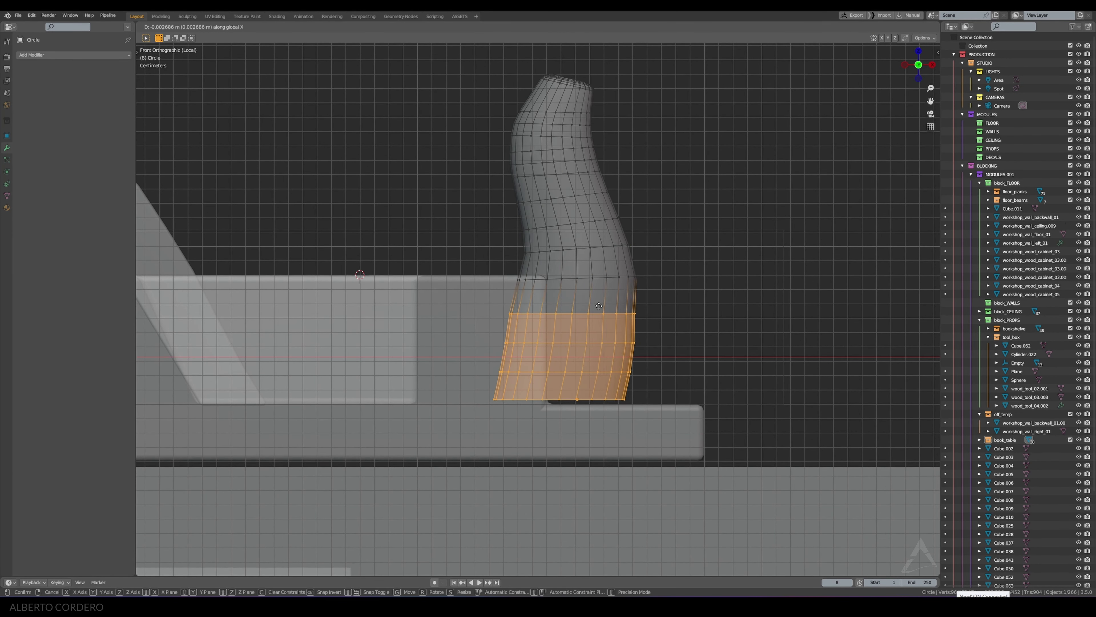
left_click(603, 304)
key("s")
key("shift+z")
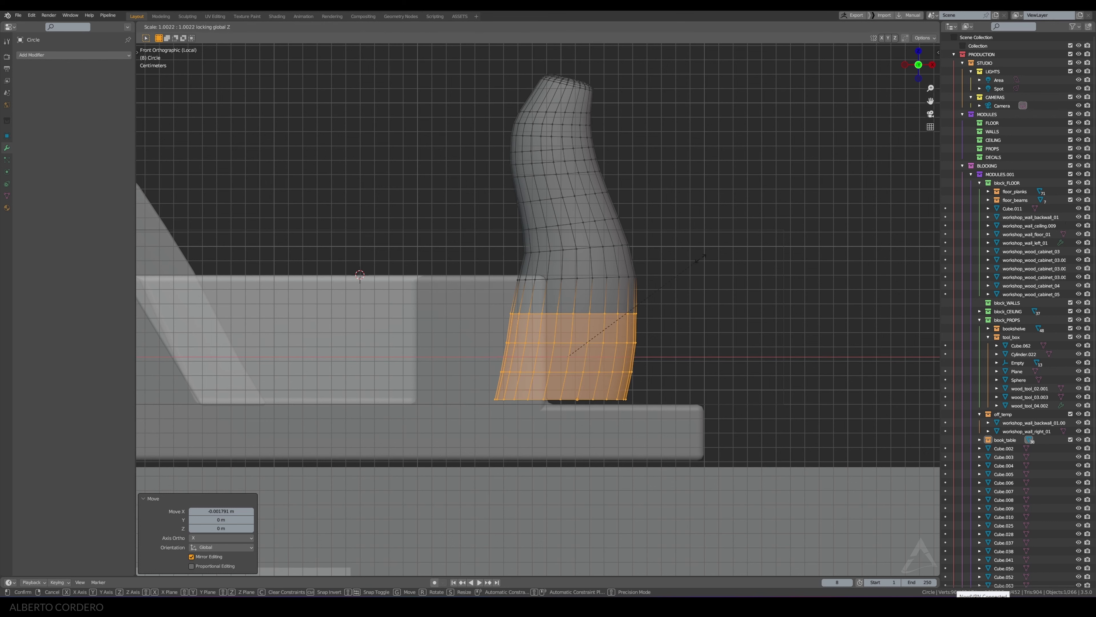
left_click(720, 258)
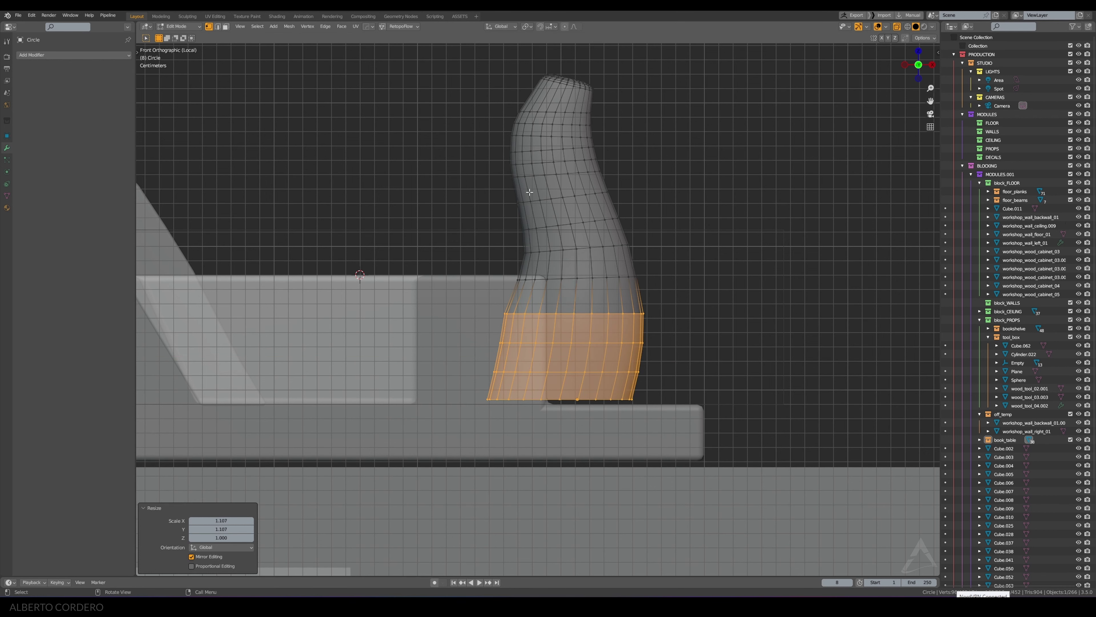
Step: Invert to the upper part, widen it by 1.077 excluding Z, and leave Edit Mode
key("ctrl+i")
key("s")
key("shift+z")
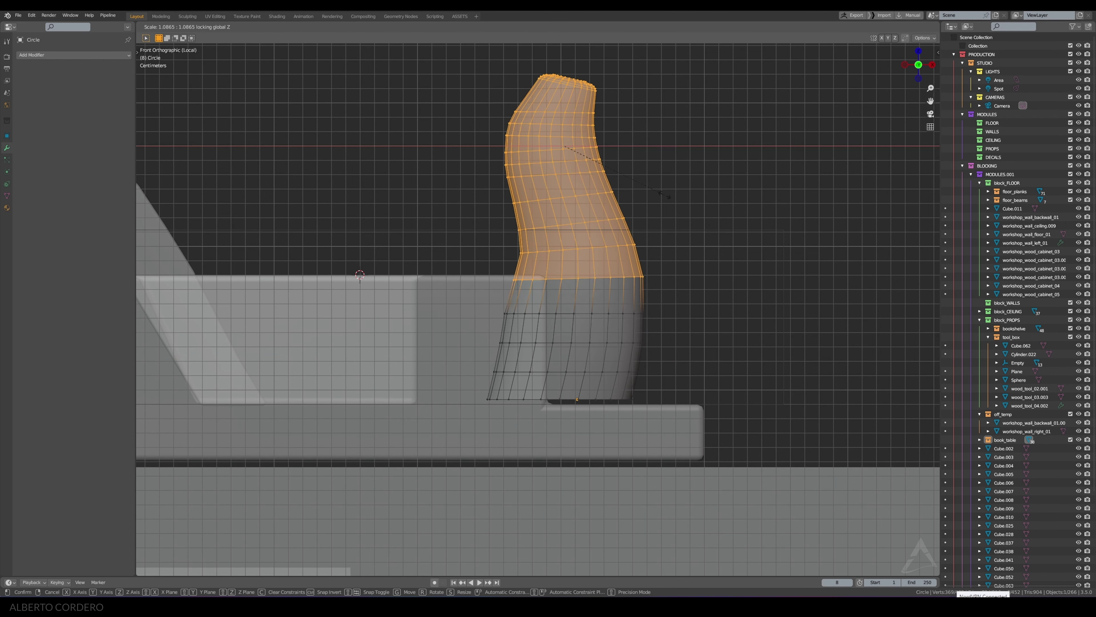
left_click(662, 194)
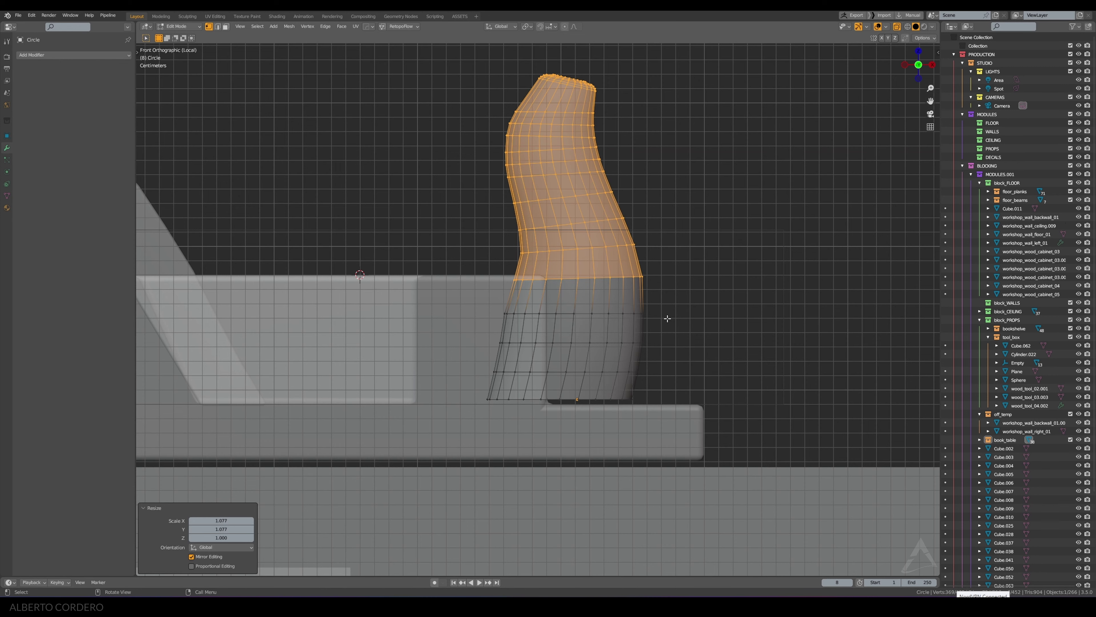
scroll(667, 318, "down", 2)
key("Tab")
scroll(580, 306, "down", 2)
scroll(579, 306, "up", 2)
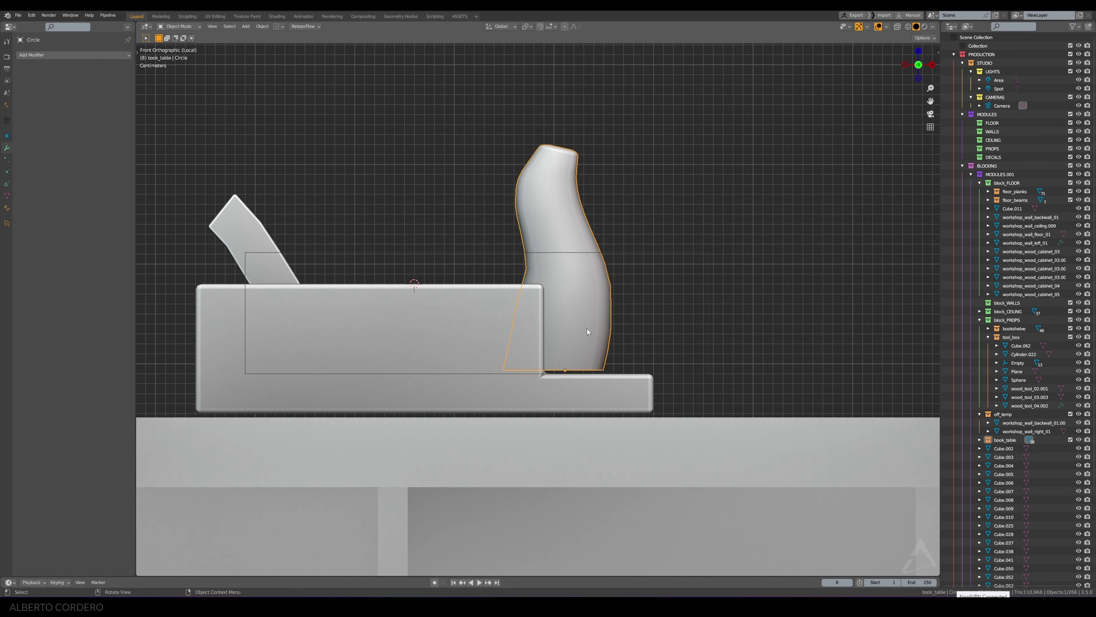
key("Tab")
key("Tab")
key("g")
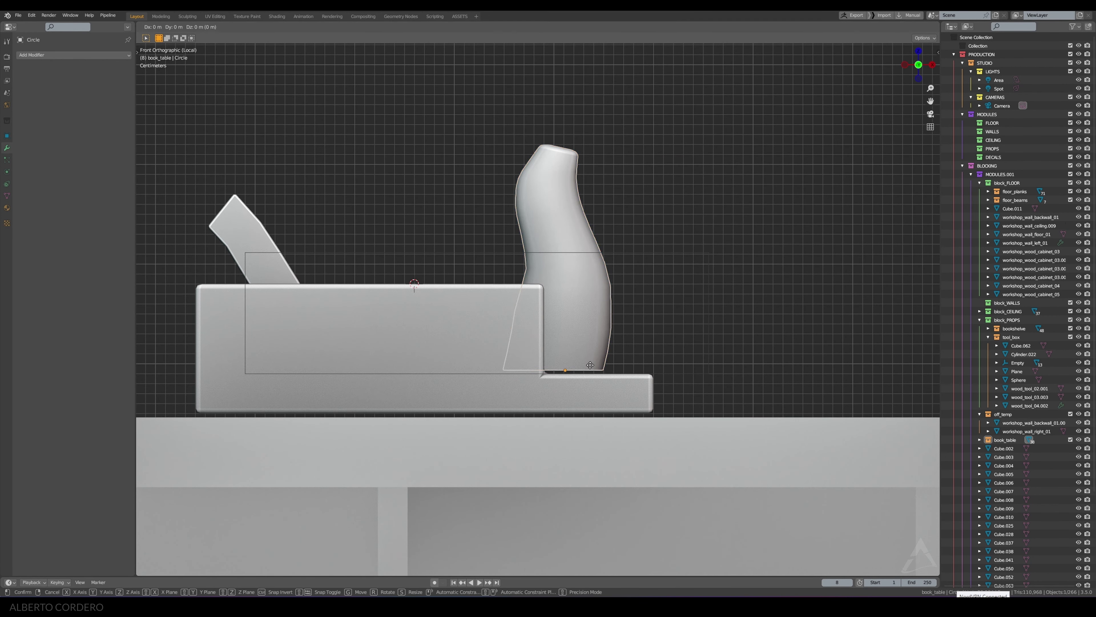
key("Escape")
scroll(565, 302, "down", 4)
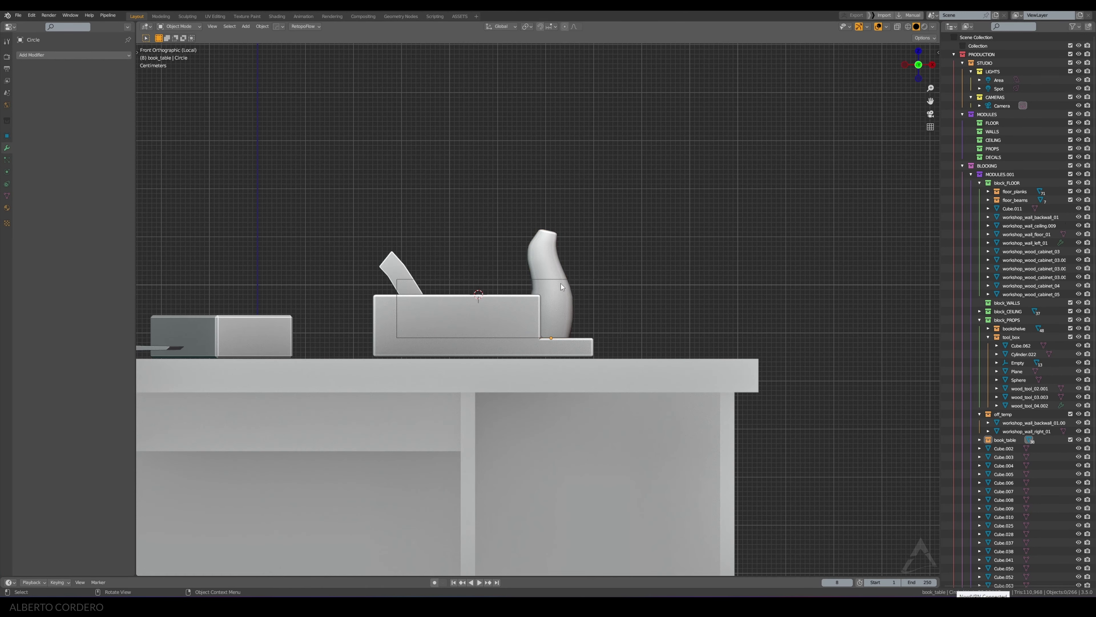
mouse_move(561, 283)
middle_mouse_down()
mouse_move(523, 324)
mouse_move(589, 342)
mouse_move(572, 344)
middle_mouse_up()
Step: On body Cube.162 in edge select mode, start bevelling the front vertical corner edge
scroll(587, 331, "up", 3)
scroll(578, 326, "down", 3)
left_click(572, 344)
key("Tab")
scroll(561, 358, "up", 3)
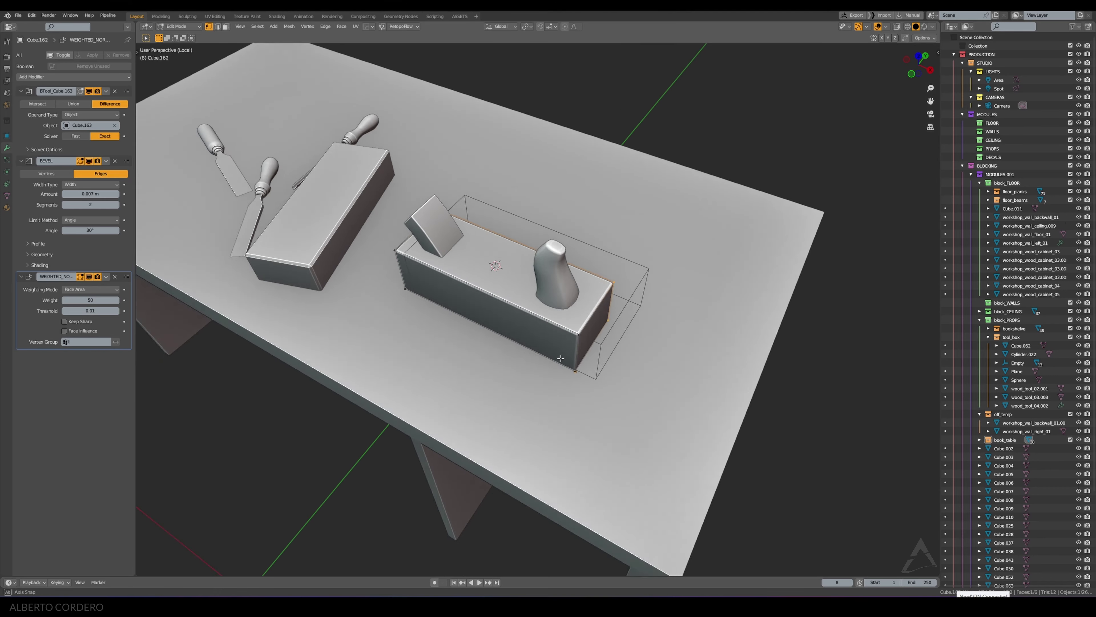
scroll(609, 346, "up", 2)
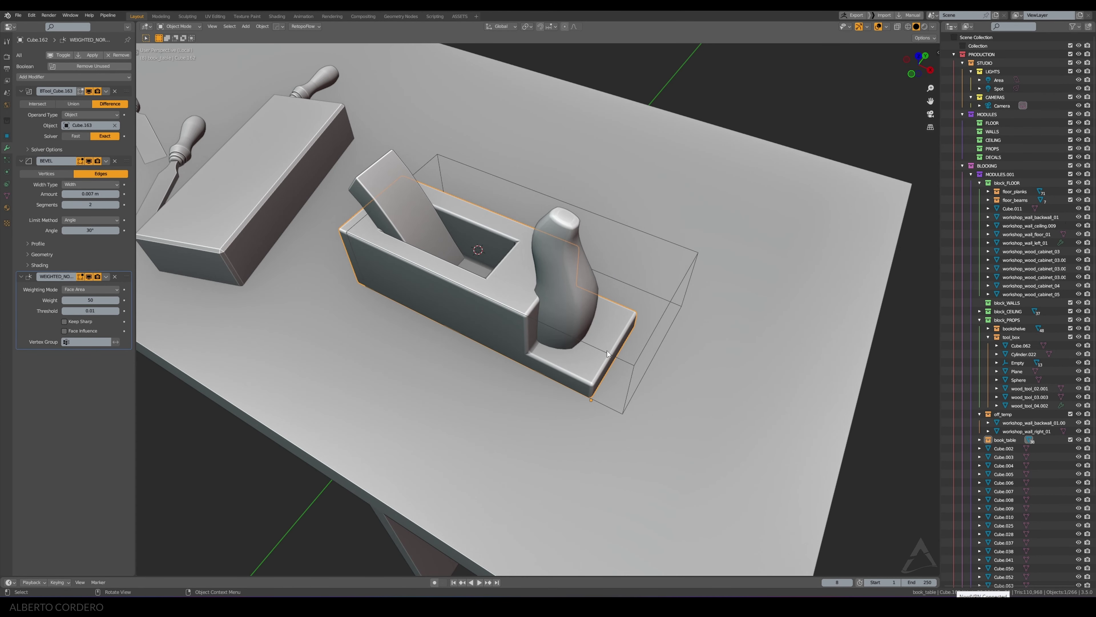
key("alt+z")
key("2")
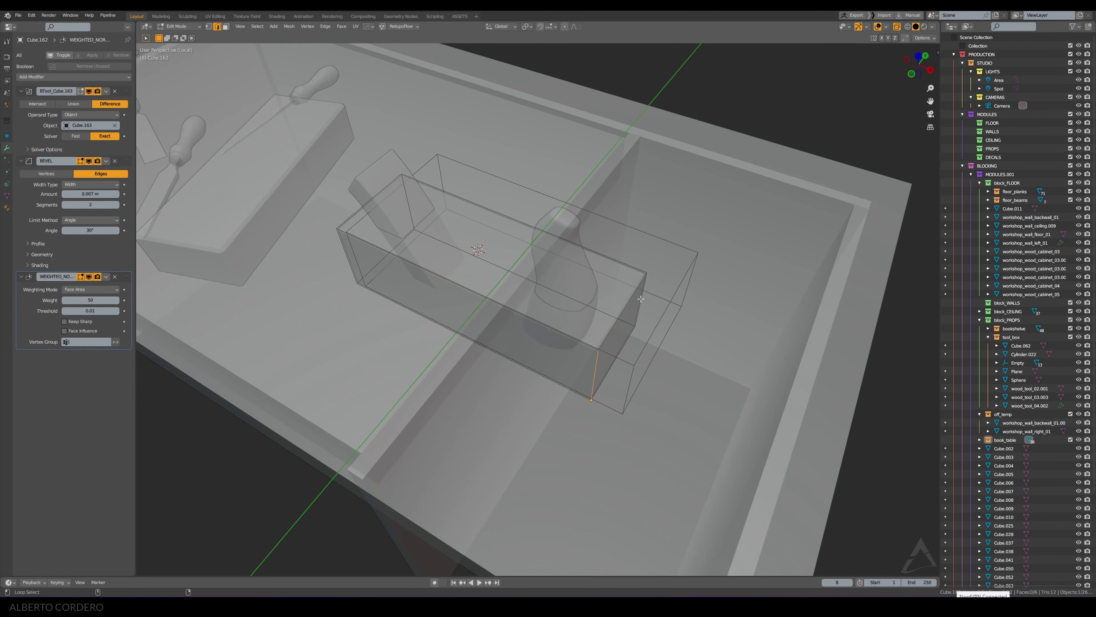
key("alt+z")
key("ctrl+b")
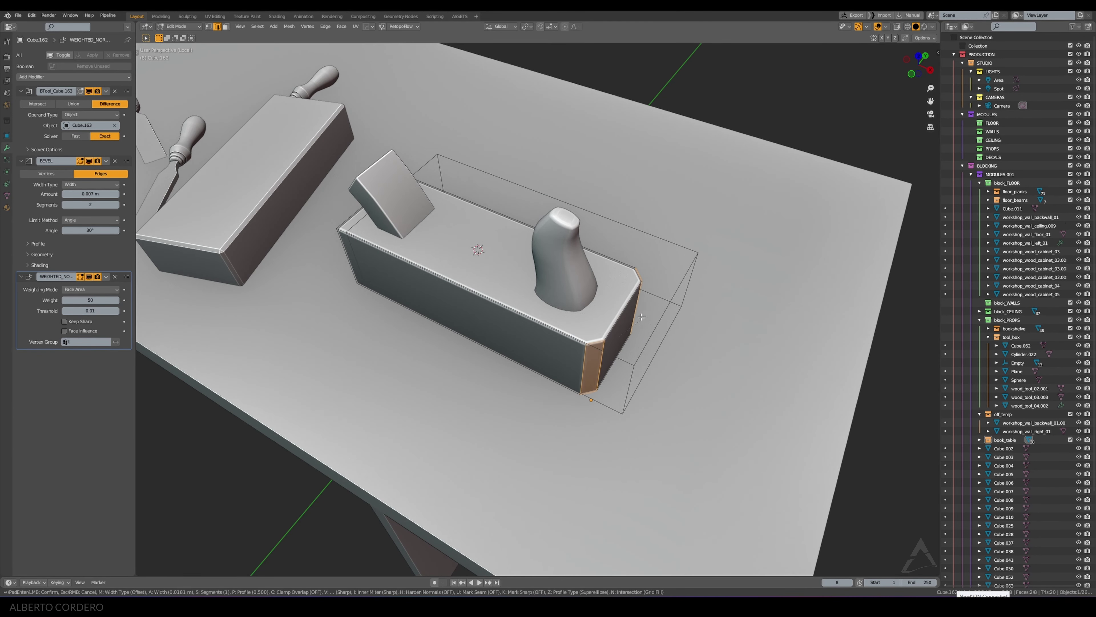
Step: Finish the edge bevel and return the hand plane to Object Mode
left_click(616, 325)
key("Tab")
mouse_move(616, 325)
middle_mouse_down()
mouse_move(630, 263)
mouse_move(619, 298)
mouse_move(547, 305)
middle_mouse_up()
scroll(645, 220, "up", 3)
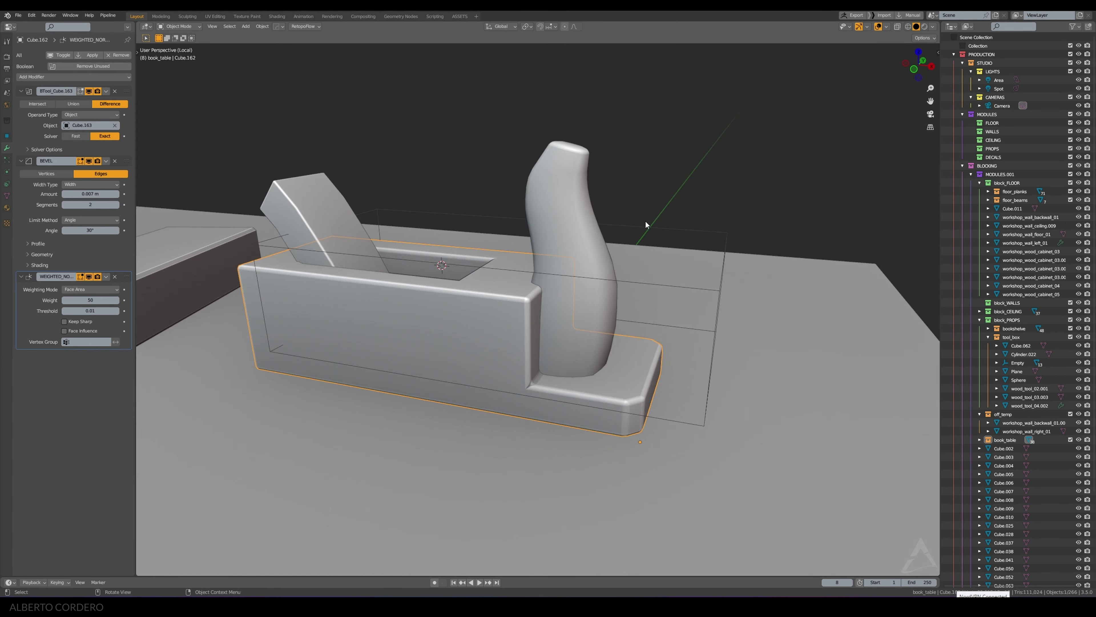
Step: Add a centred loop cut across the transparent cutting box and bevel it
left_click(653, 244)
key("Tab")
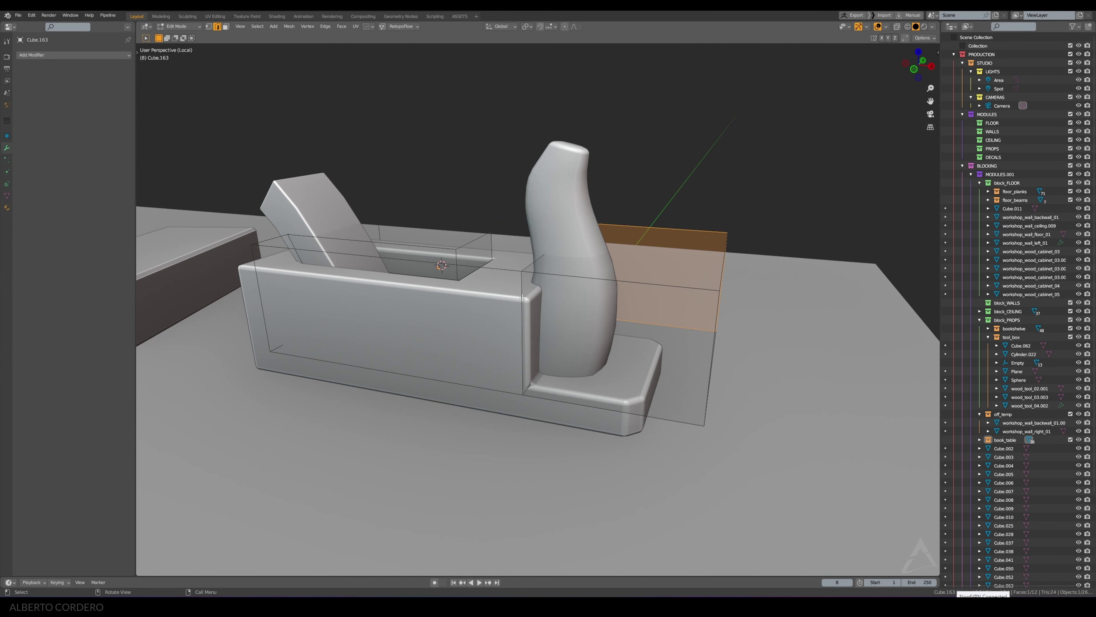
middle_click_drag(522, 298, 511, 328)
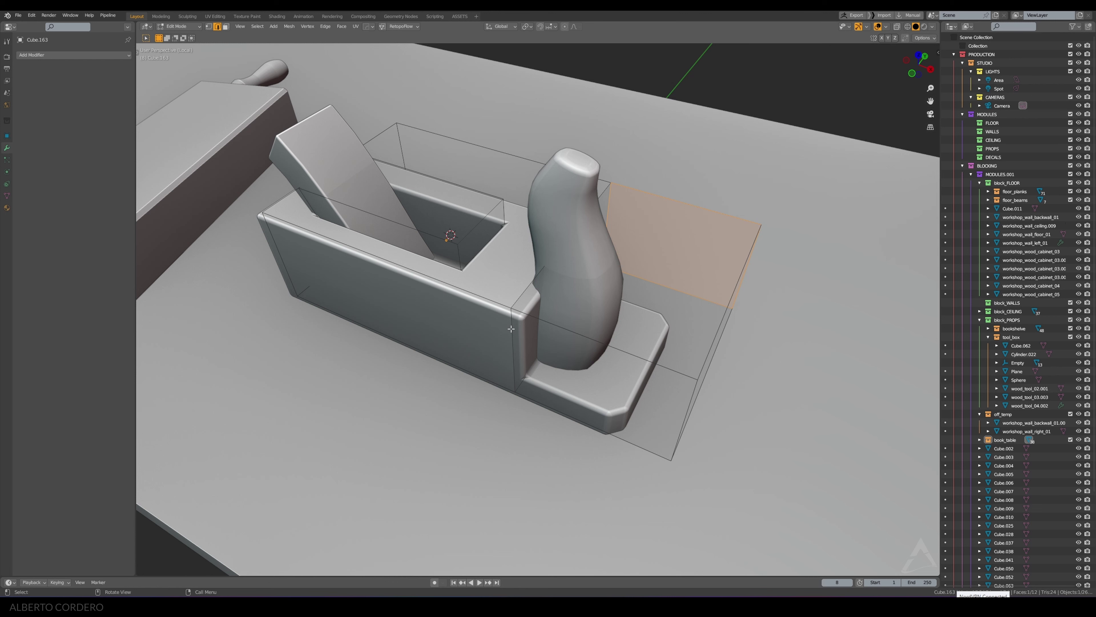
key("ctrl+r")
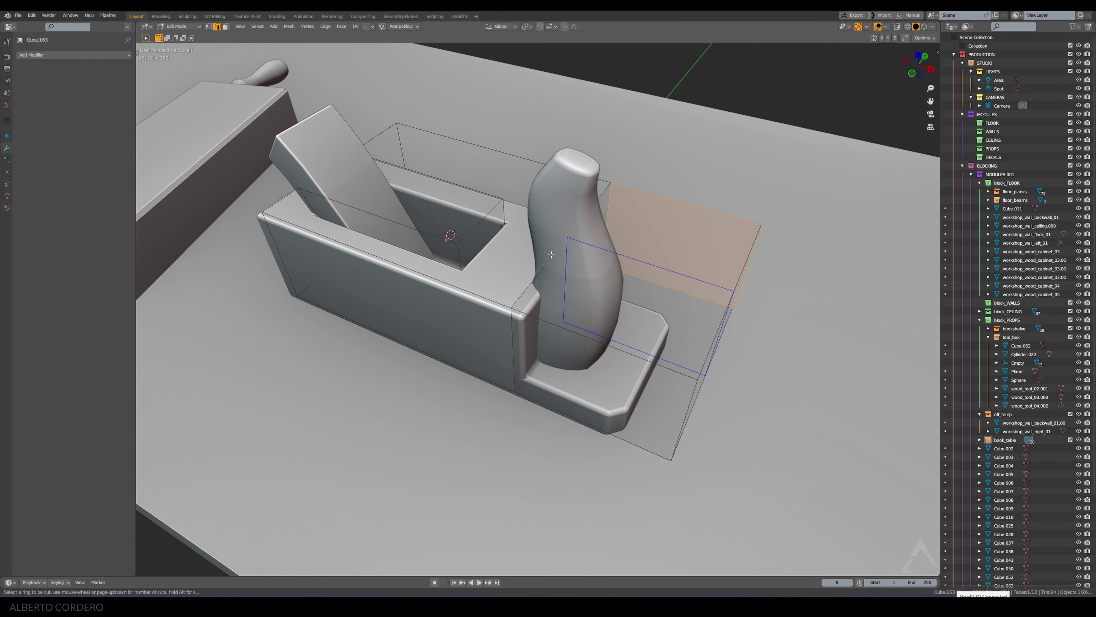
left_click(551, 254)
right_click(551, 255)
middle_click_drag(556, 259, 734, 224)
key("ctrl+b")
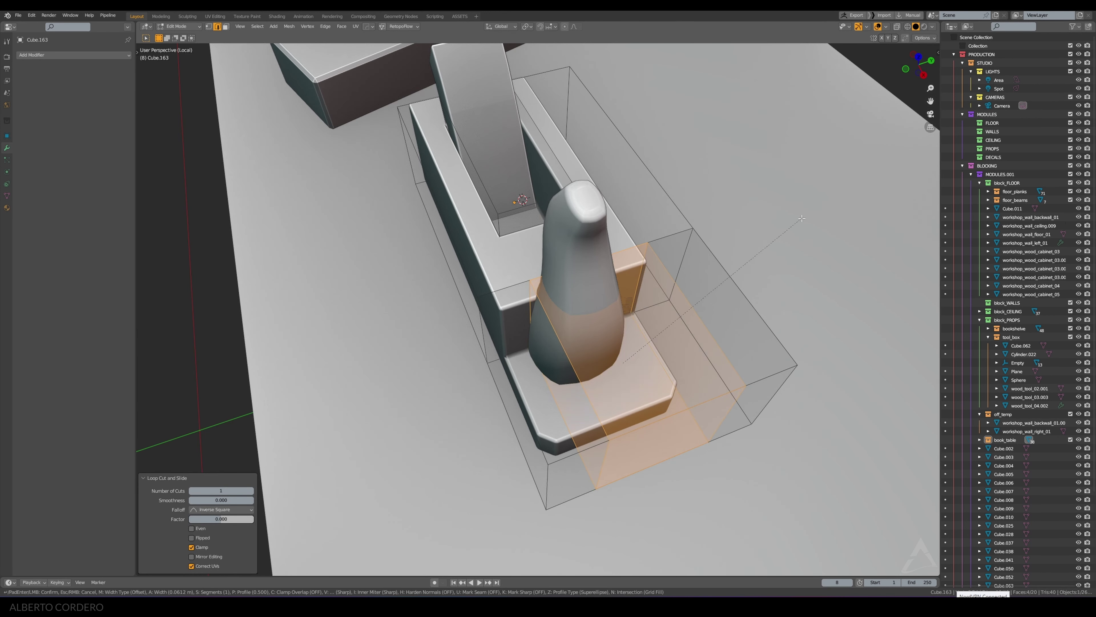
left_click(813, 222)
Step: Move the bevelled faces along Y in a see-through top view
key("KP_7")
key("alt+z")
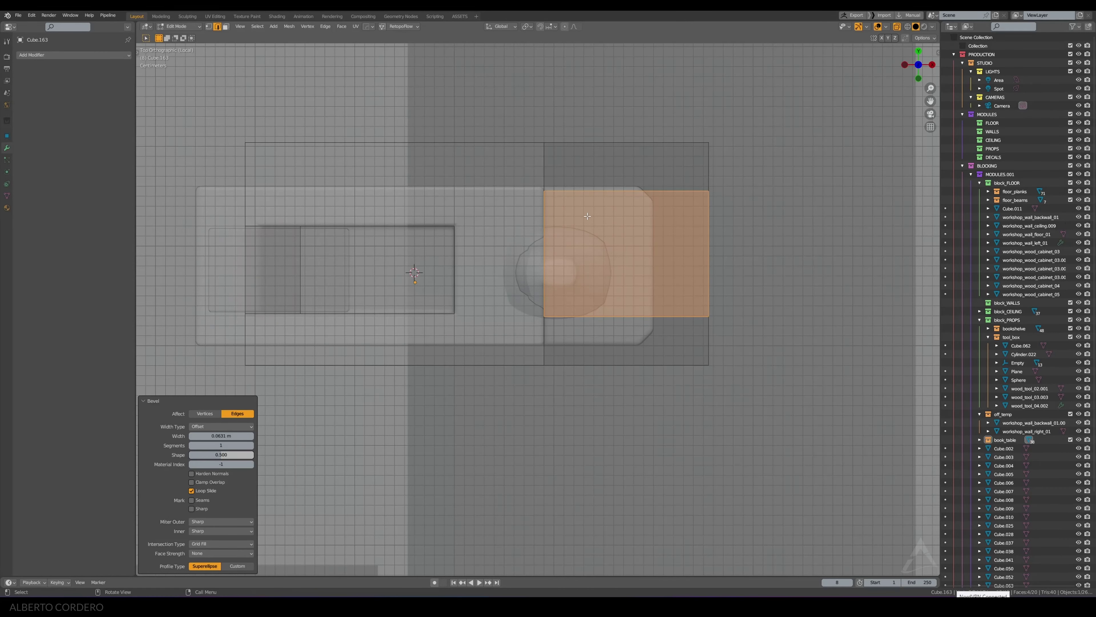
scroll(605, 225, "up", 1)
key("g")
key("y")
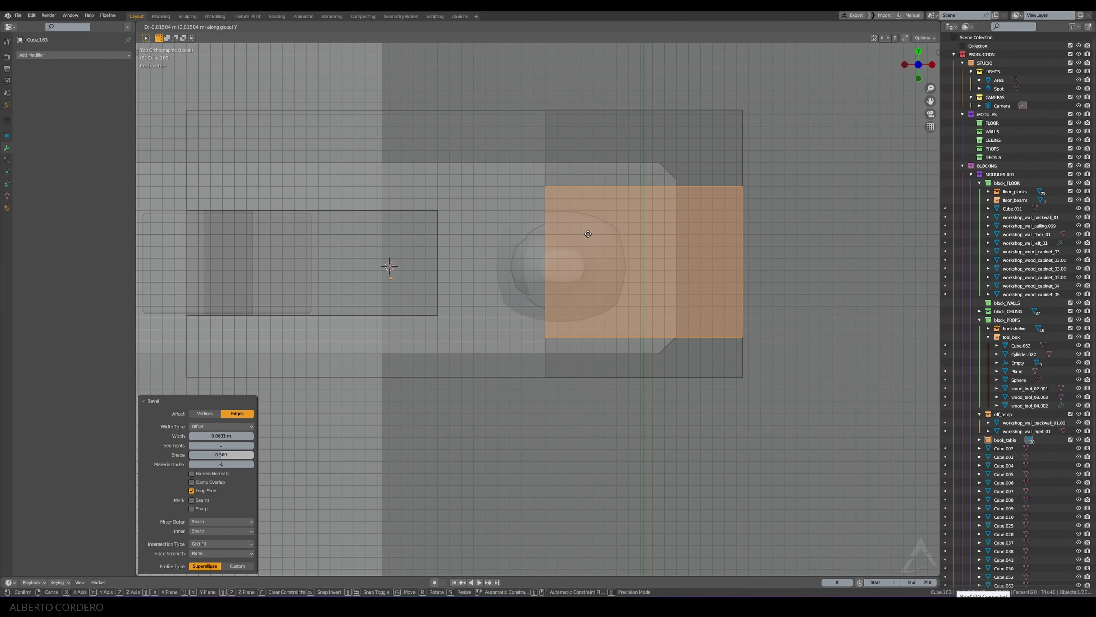
left_click(587, 228)
middle_click_drag(587, 228, 541, 225)
scroll(540, 225, "down", 2)
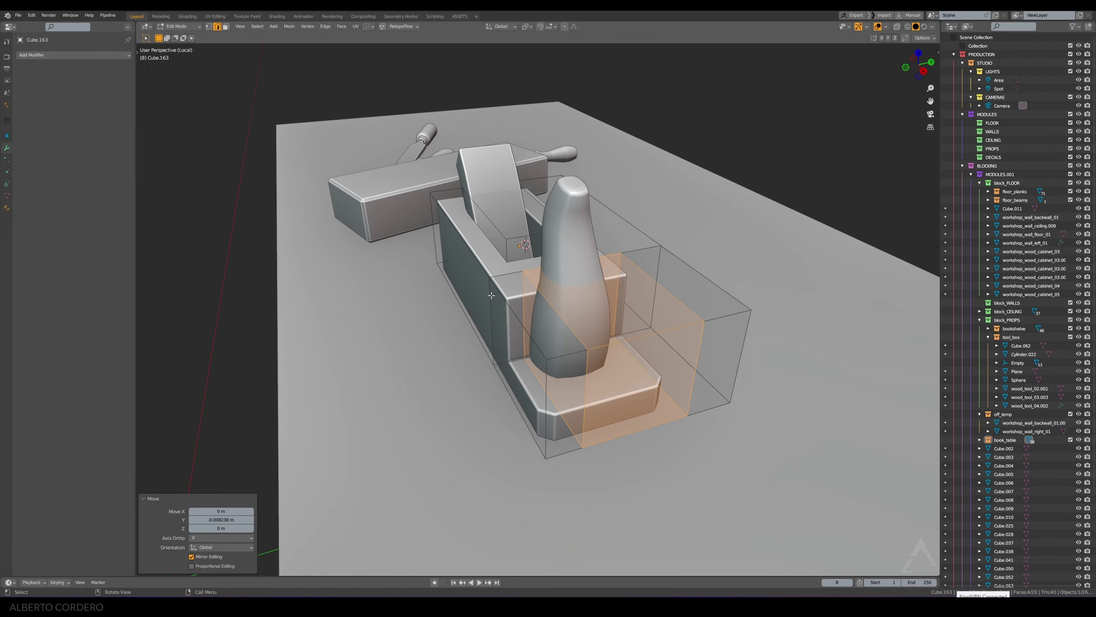
Step: Stretch two selected faces of the cutting box along Y
left_click(528, 305)
mouse_move(528, 305)
middle_mouse_down()
mouse_move(526, 404)
mouse_move(691, 333)
mouse_move(613, 321)
middle_mouse_up()
left_click(527, 404, "shift")
key("s")
key("y")
left_click(739, 327)
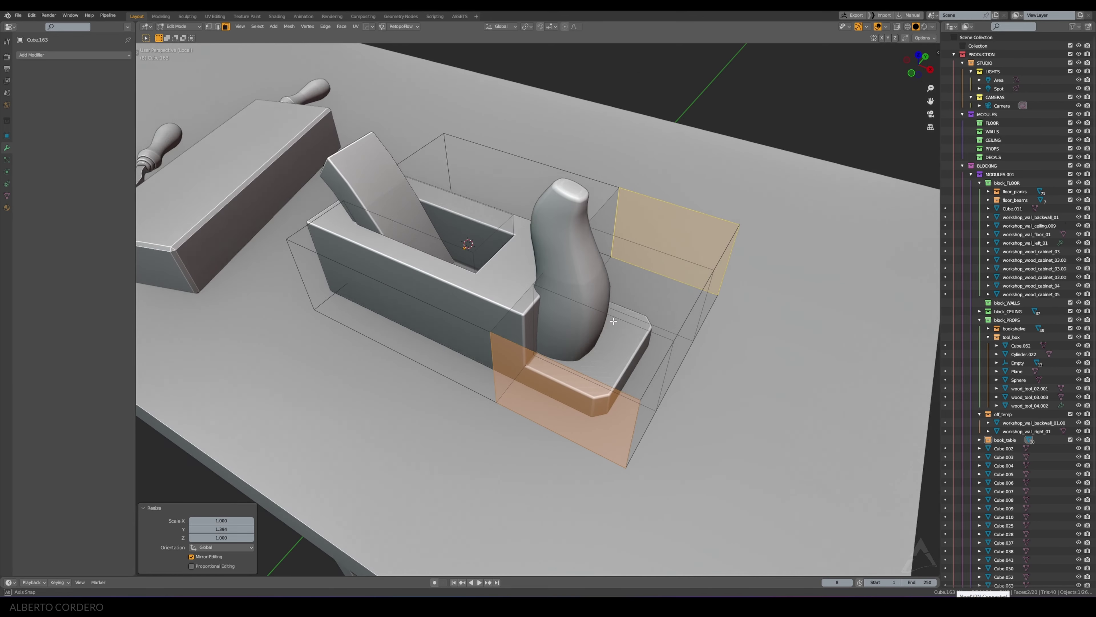
Step: Slide a vertical edge of the box along X and return to Object Mode
key("2")
left_click(492, 348)
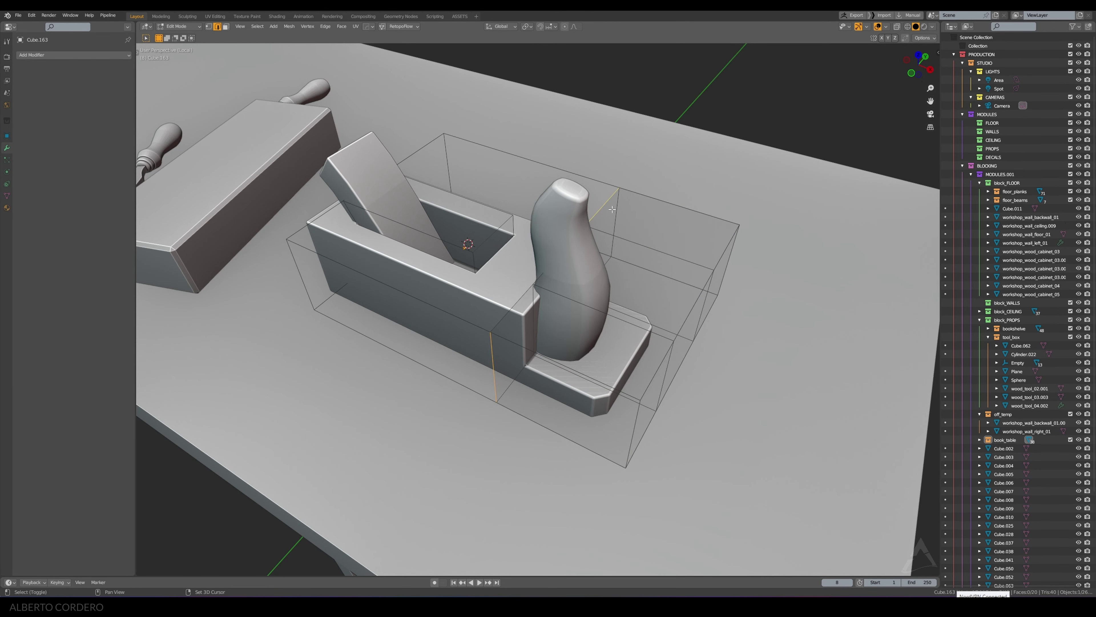
middle_click_drag(603, 220, 561, 233)
key("g")
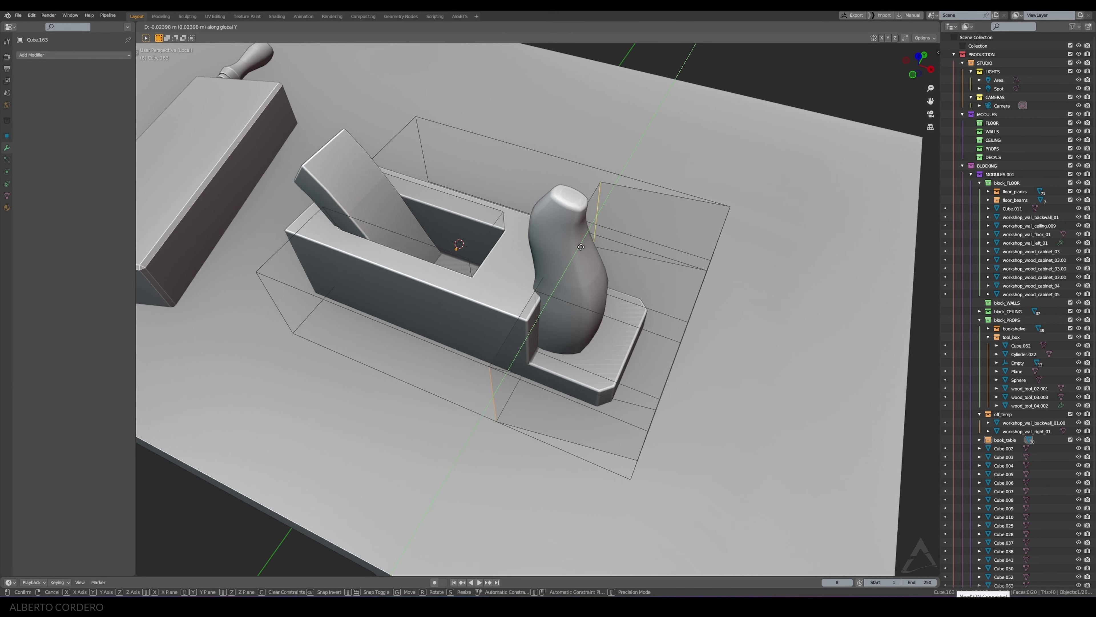
key("x")
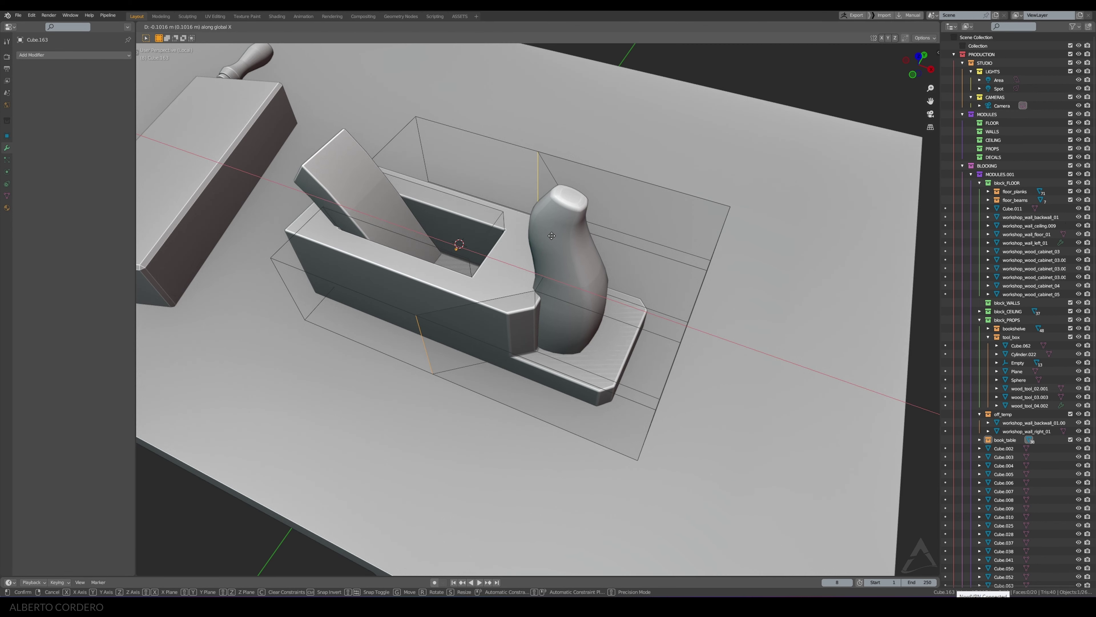
left_click(552, 235)
middle_click_drag(553, 235, 486, 232)
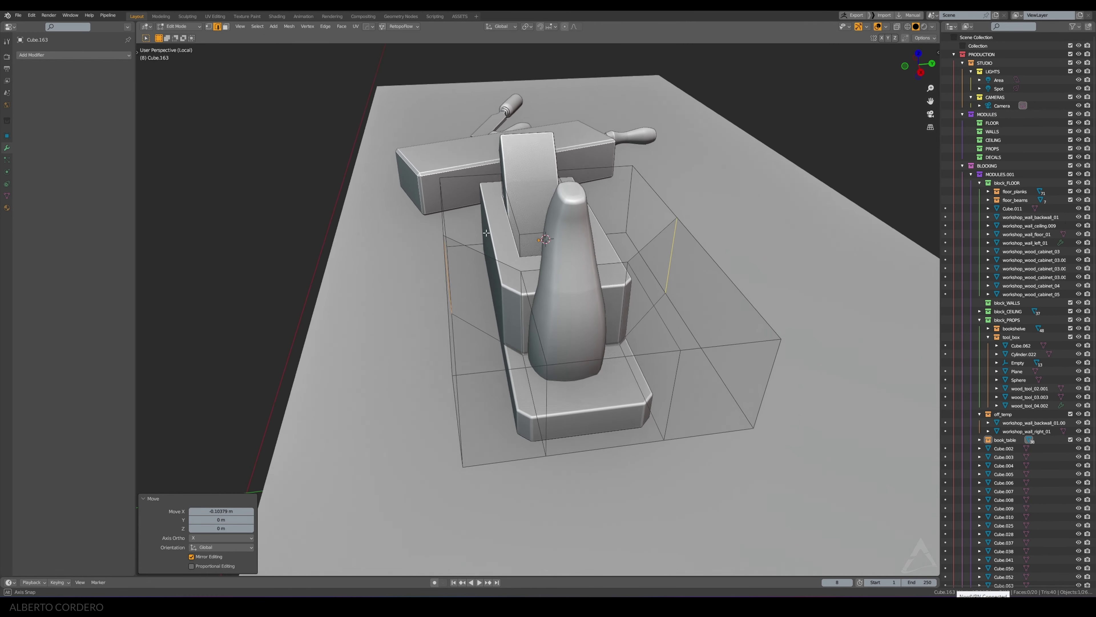
scroll(487, 233, "down", 3)
key("Tab")
mouse_move(536, 304)
middle_mouse_down()
mouse_move(605, 281)
mouse_move(541, 279)
mouse_move(579, 312)
mouse_move(421, 332)
mouse_move(522, 311)
mouse_move(486, 284)
mouse_move(498, 291)
mouse_move(477, 333)
mouse_move(520, 311)
mouse_move(526, 348)
mouse_move(452, 357)
middle_mouse_up()
Step: Nudge the Circle object along Y on the handle in top view
scroll(455, 361, "up", 4)
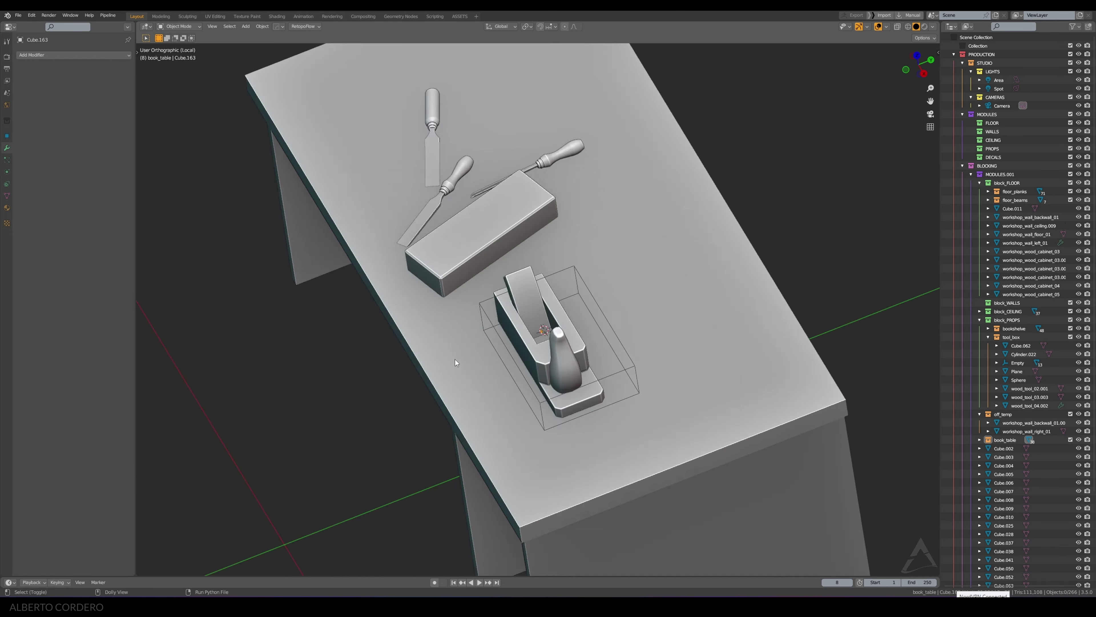
key("KP_7")
scroll(643, 271, "up", 2)
scroll(623, 280, "up", 1)
left_click(623, 280)
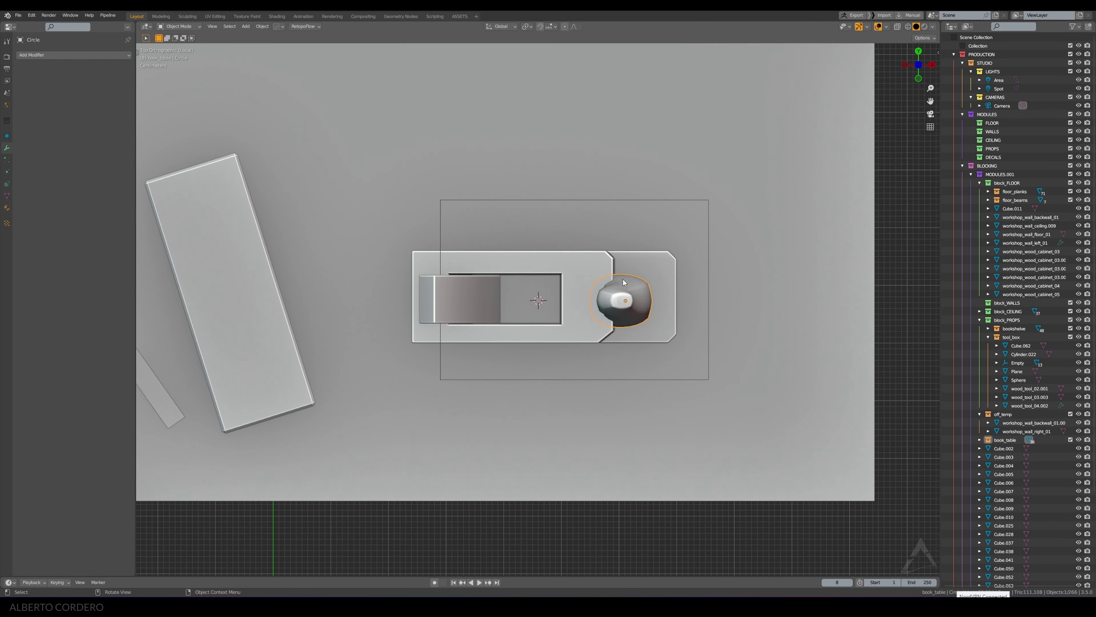
key("g")
key("y")
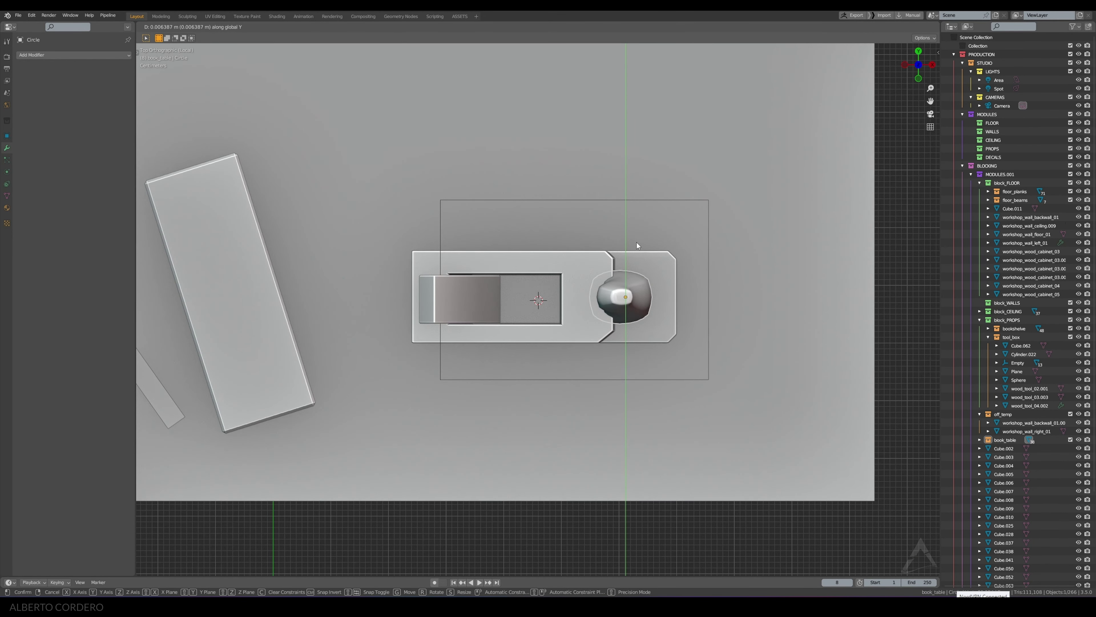
left_click(636, 243)
mouse_move(632, 246)
middle_mouse_down()
mouse_move(621, 237)
mouse_move(604, 249)
mouse_move(624, 320)
mouse_move(552, 329)
mouse_move(543, 341)
mouse_move(562, 319)
middle_mouse_up()
Step: Snap the 3D cursor to the hand plane body's bottom edge loop
left_click(543, 342)
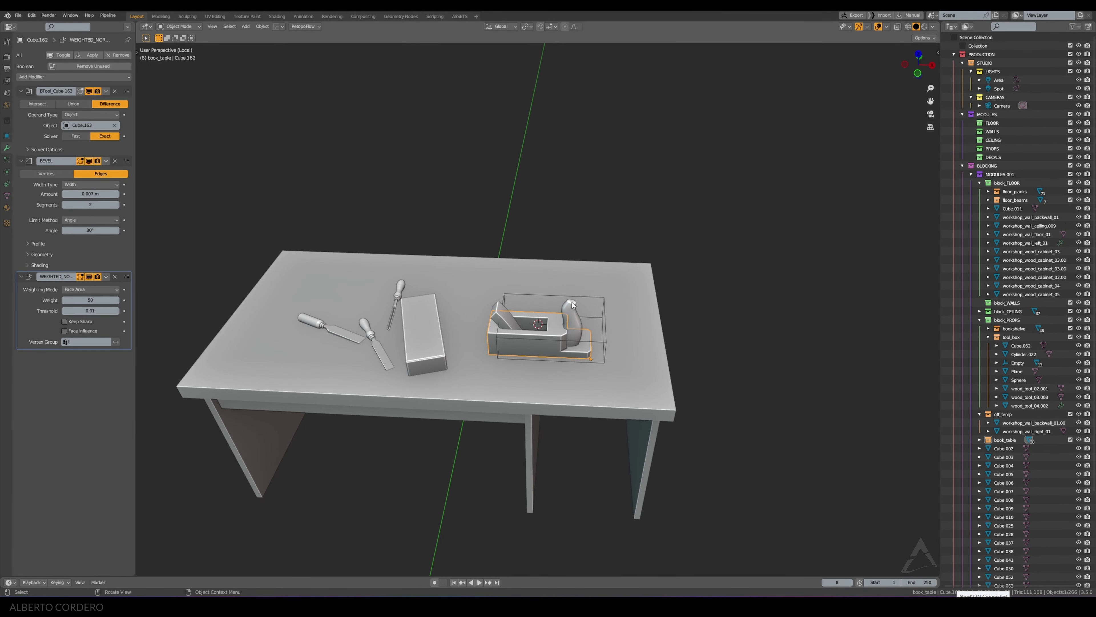
key("Tab")
key("KP_1")
left_click(525, 359, "alt")
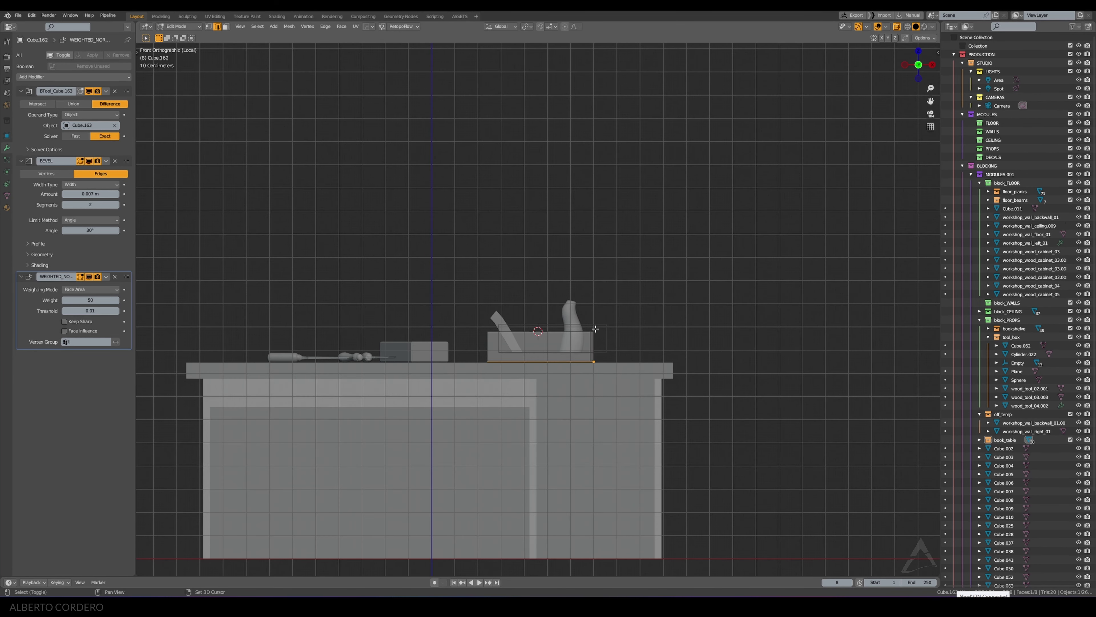
key("shift+s")
key("Tab")
key("shift+a")
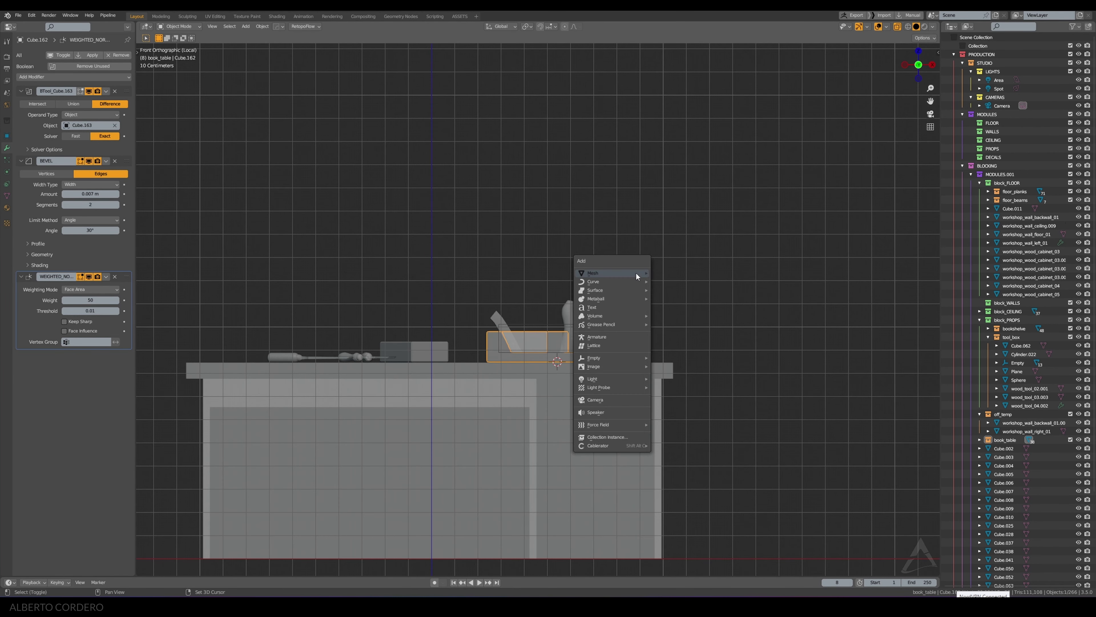
mouse_move(593, 357)
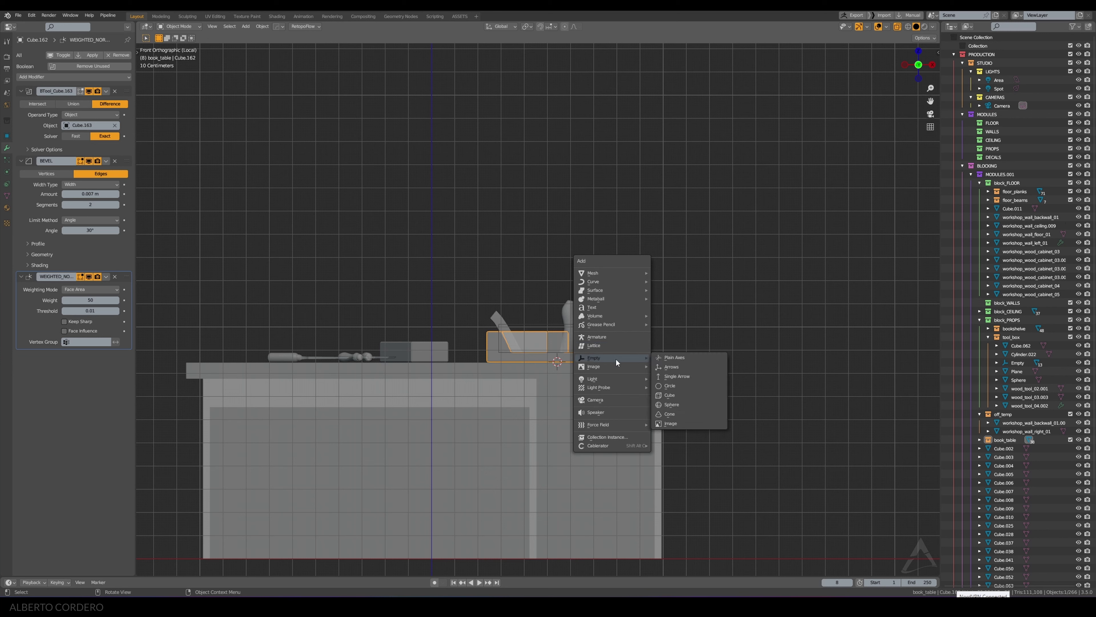
Step: Add a single-arrow empty at the cursor, shrink it and reset its scale
left_click(676, 376)
key("s")
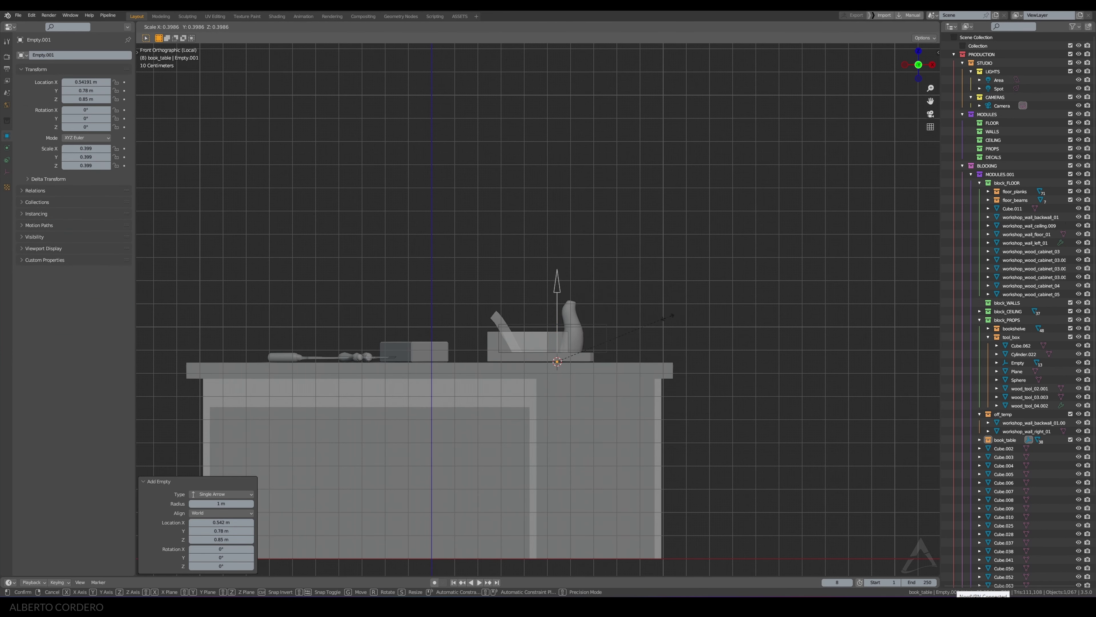
left_click(669, 317)
left_click_drag(622, 245, 572, 263)
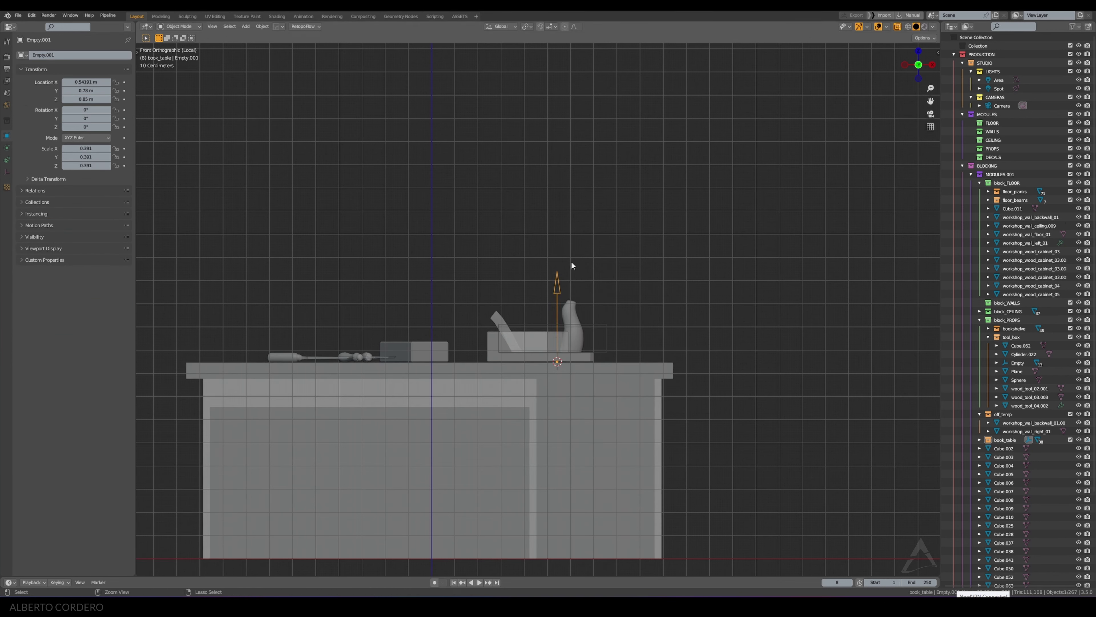
key("ctrl+a")
left_click(623, 230)
Step: Parent the tool box objects to the empty with Keep Transform
left_click_drag(644, 215, 481, 350)
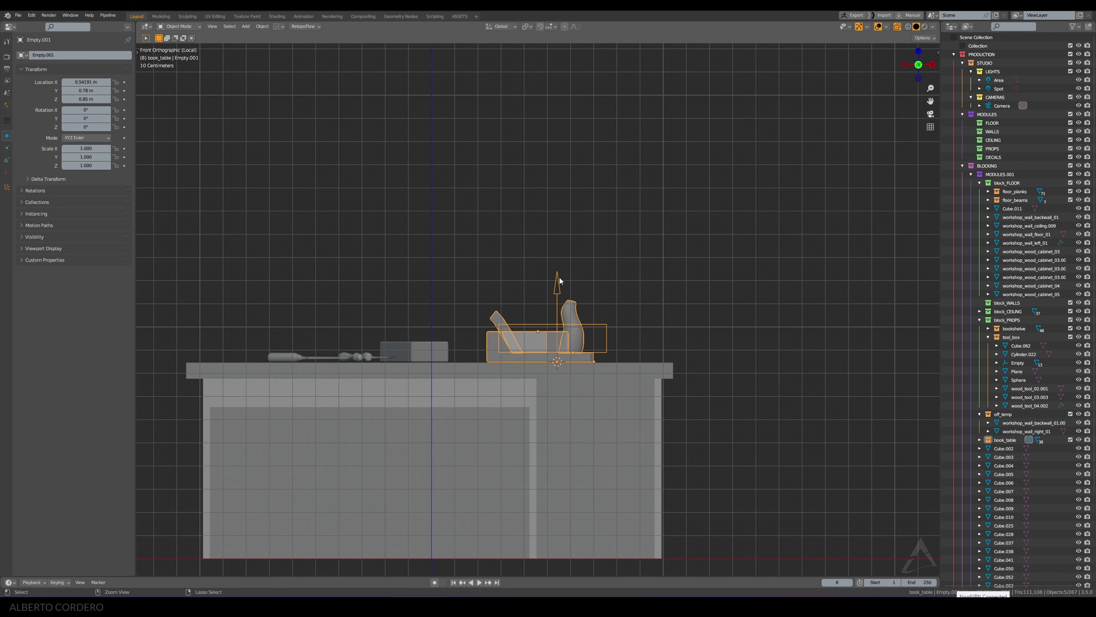
key("ctrl+p")
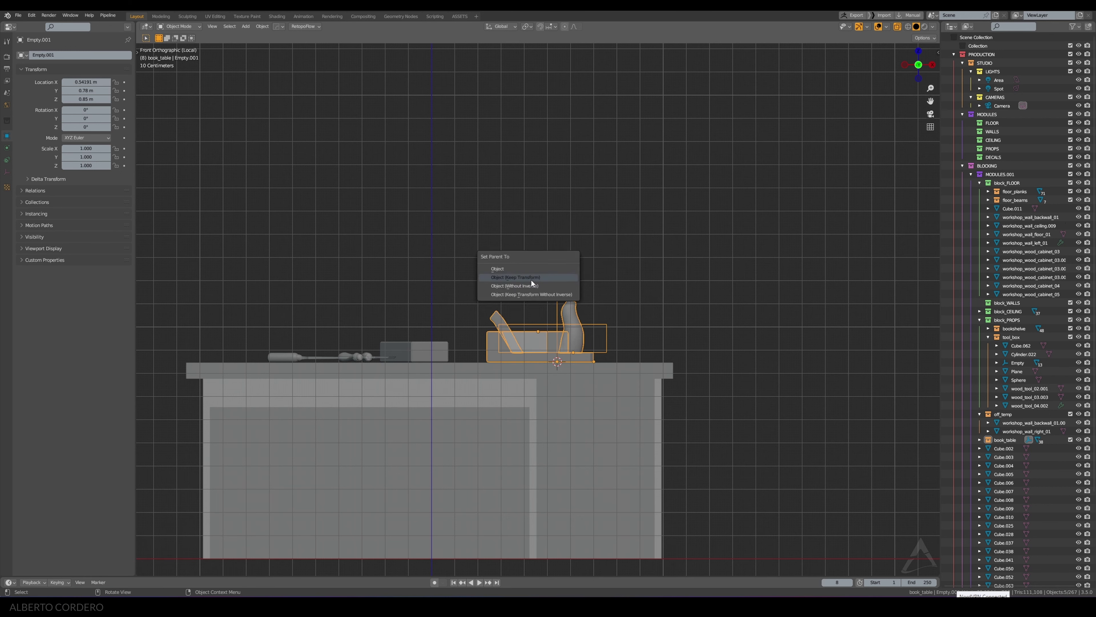
left_click(531, 280)
middle_click_drag(532, 280, 567, 281)
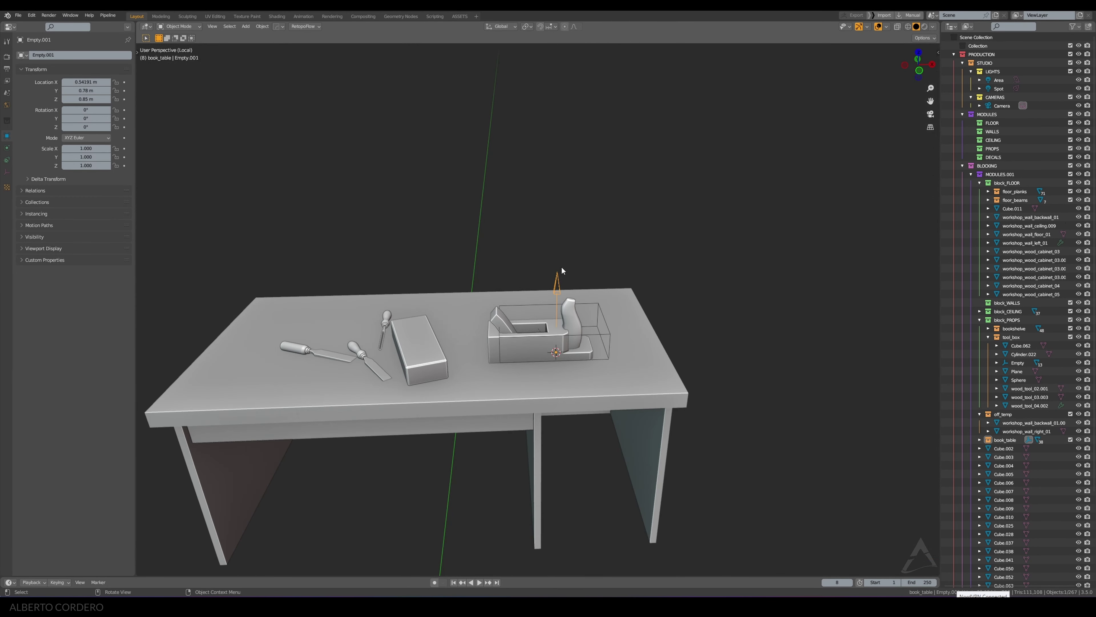
Step: Rotate the plane group 14.7° around Z and move it back-left on the table
key("r")
key("z")
left_click(632, 209)
key("g")
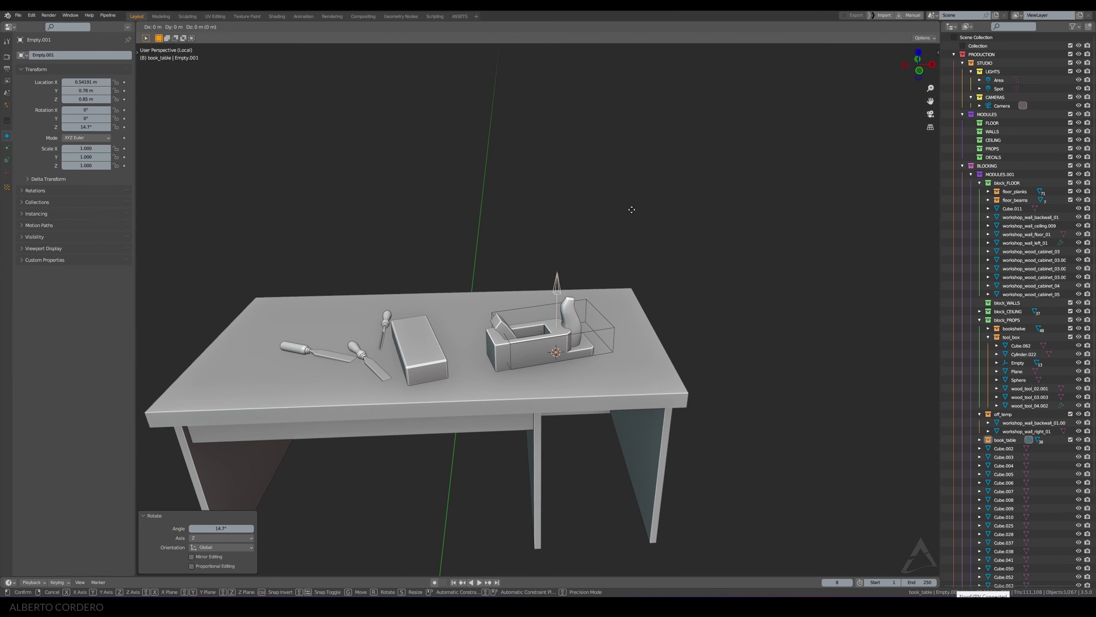
left_click(589, 190)
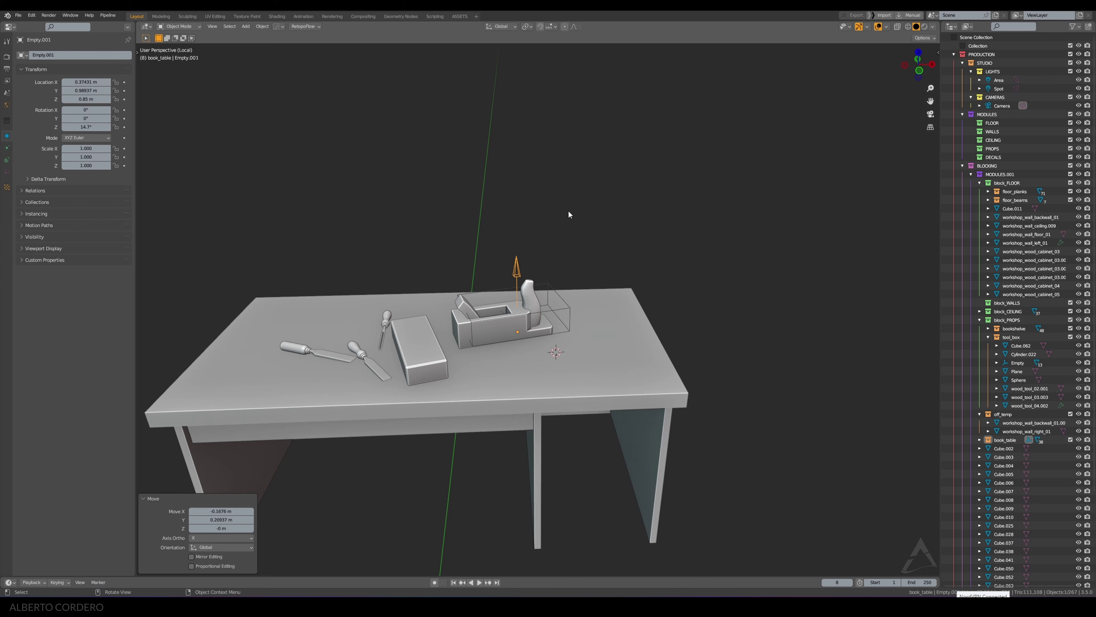
Step: Lower the group along Z onto the tabletop at 0.84629 m
key("KP_1")
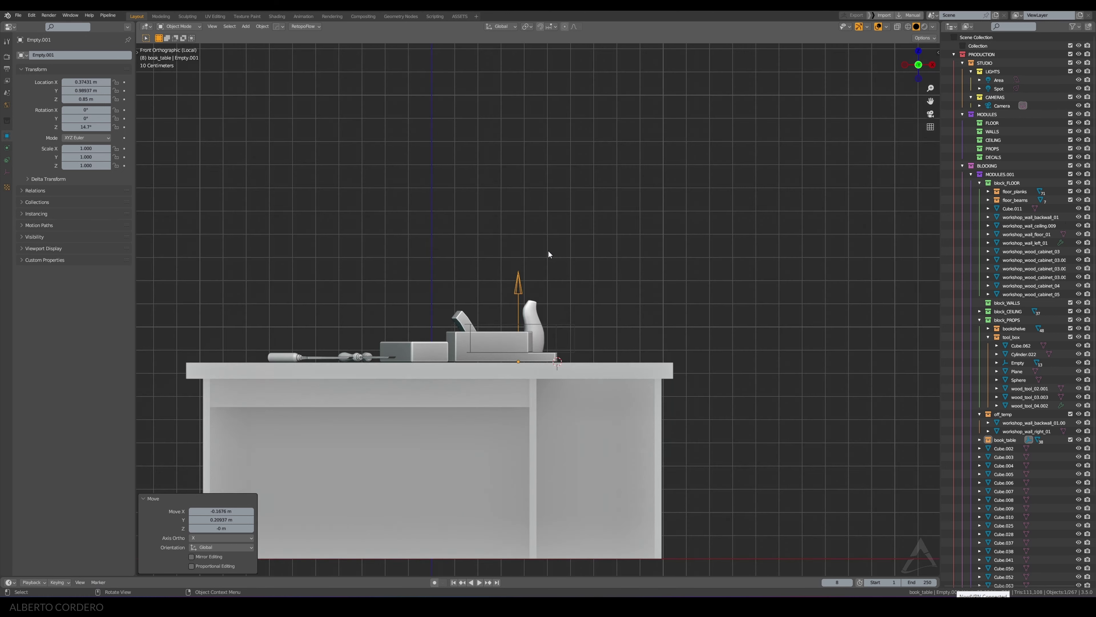
scroll(515, 351, "up", 3)
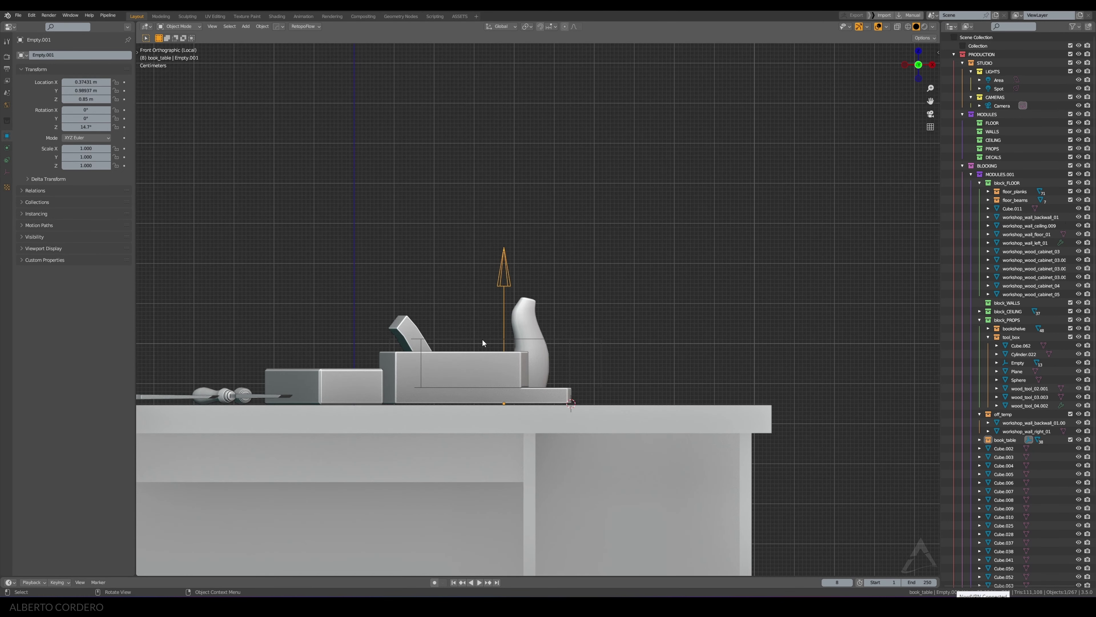
scroll(482, 343, "up", 2)
scroll(483, 343, "up", 1)
key("g")
key("z")
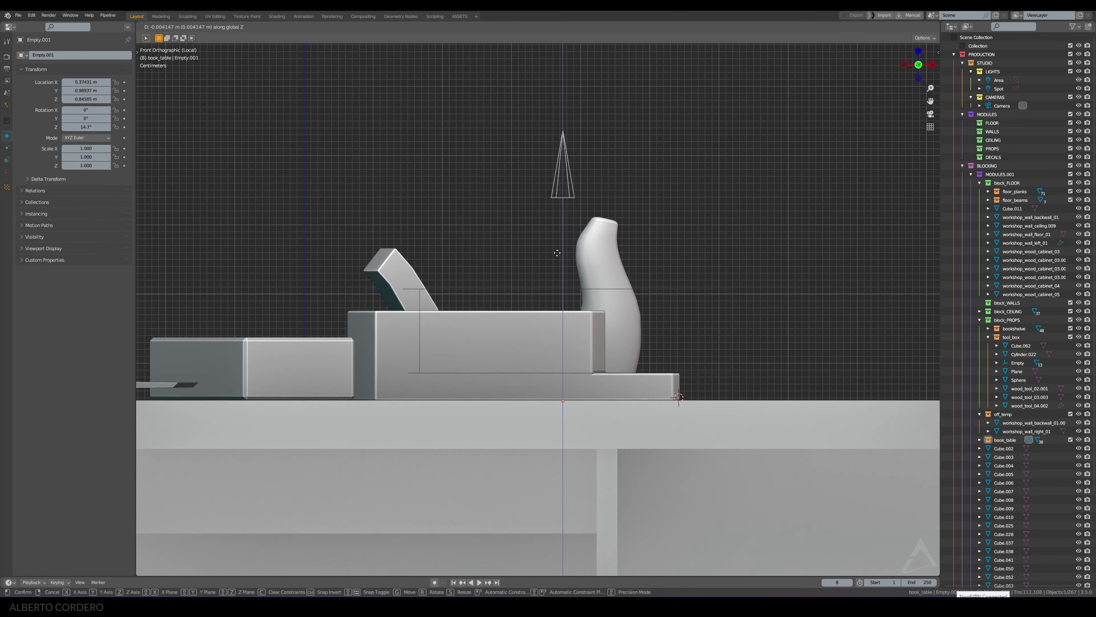
left_click(557, 254)
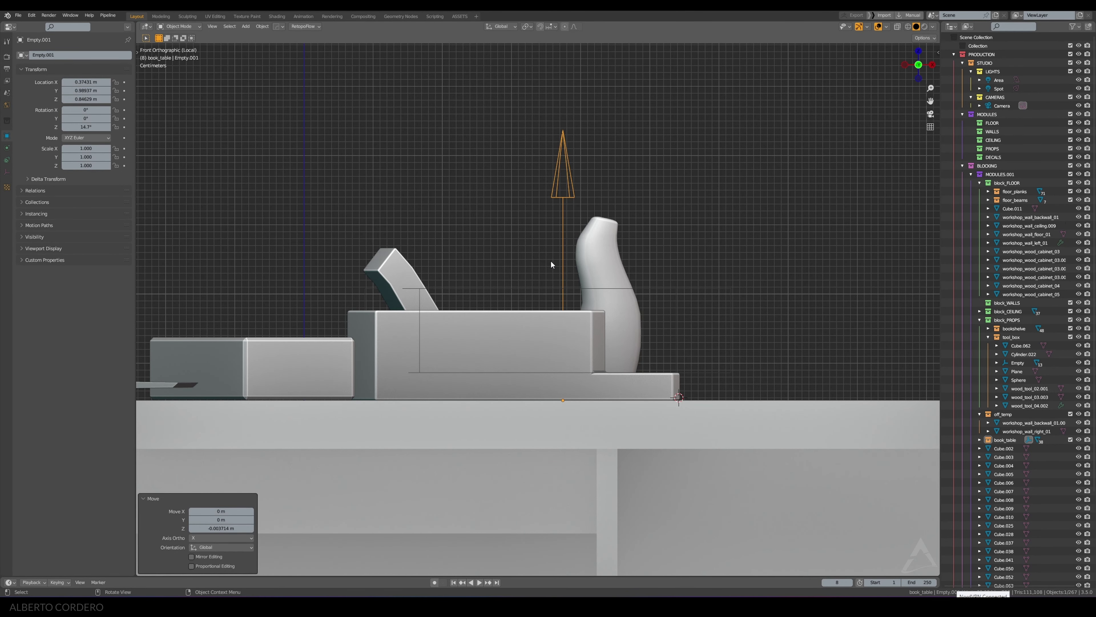
key("KP_0")
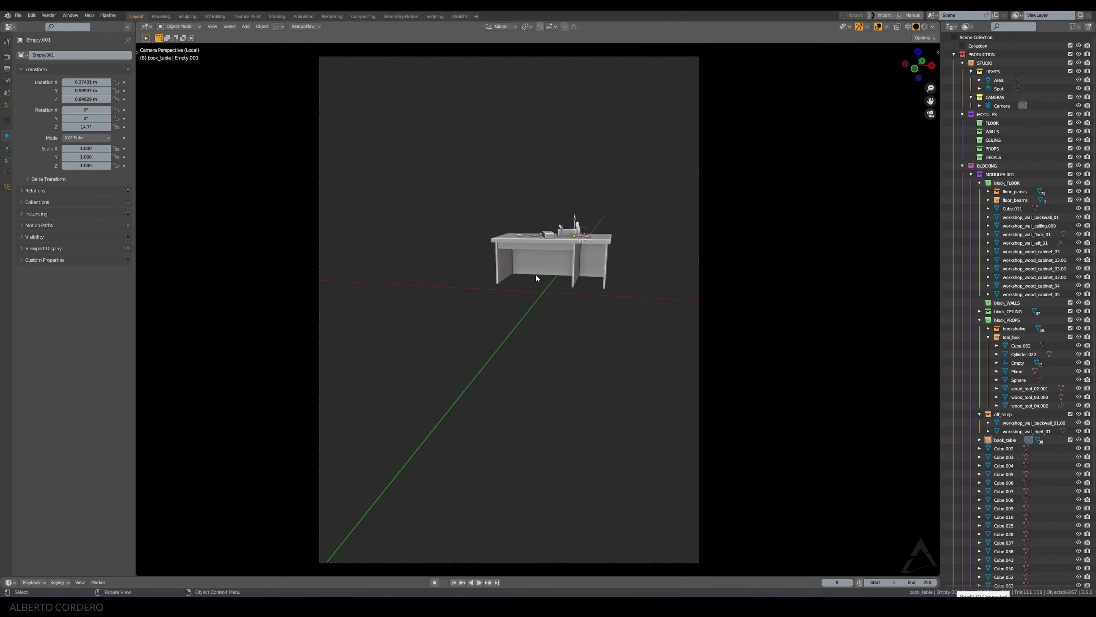
Step: Select the wooden block and frame it in front and top views
scroll(597, 149, "up", 4)
middle_click_drag(596, 149, 546, 246, "shift")
left_click(511, 241)
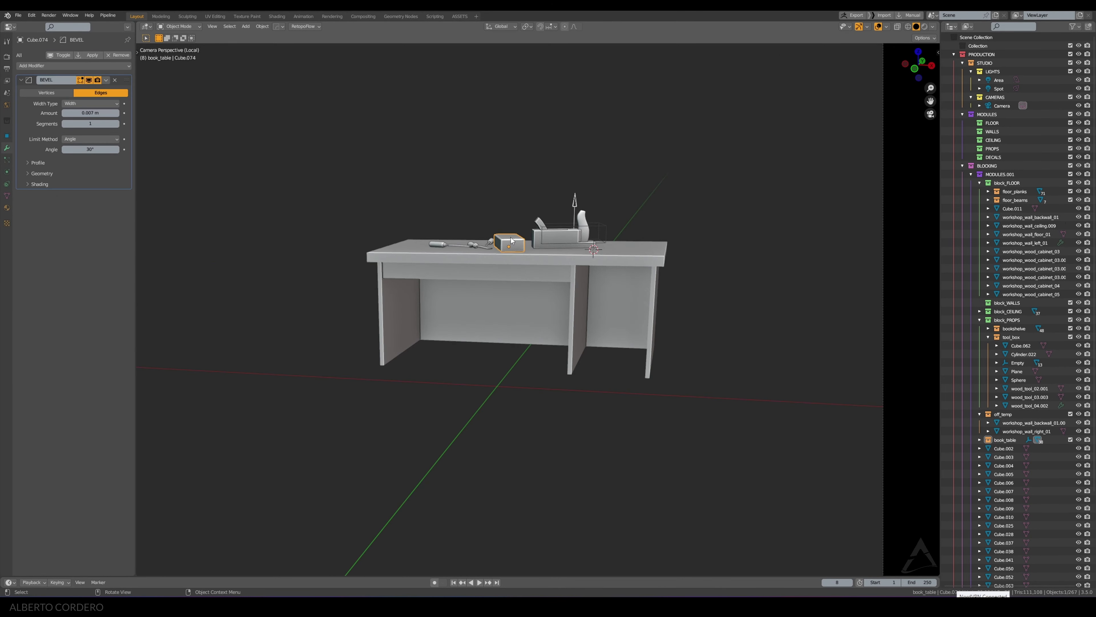
key("KP_Decimal")
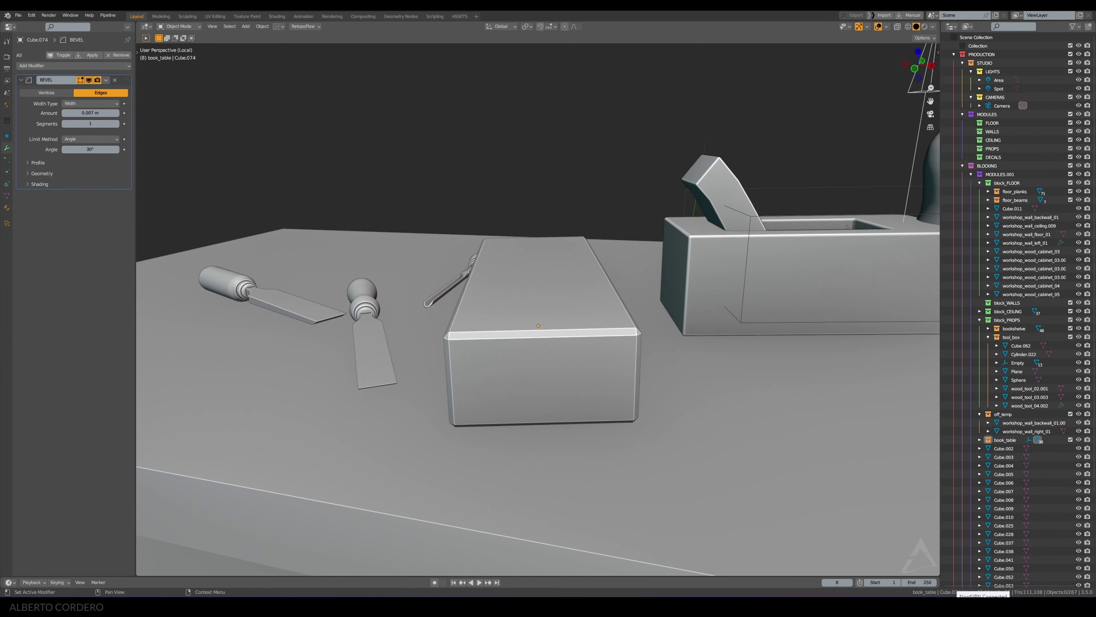
key("KP_1")
key("KP_7")
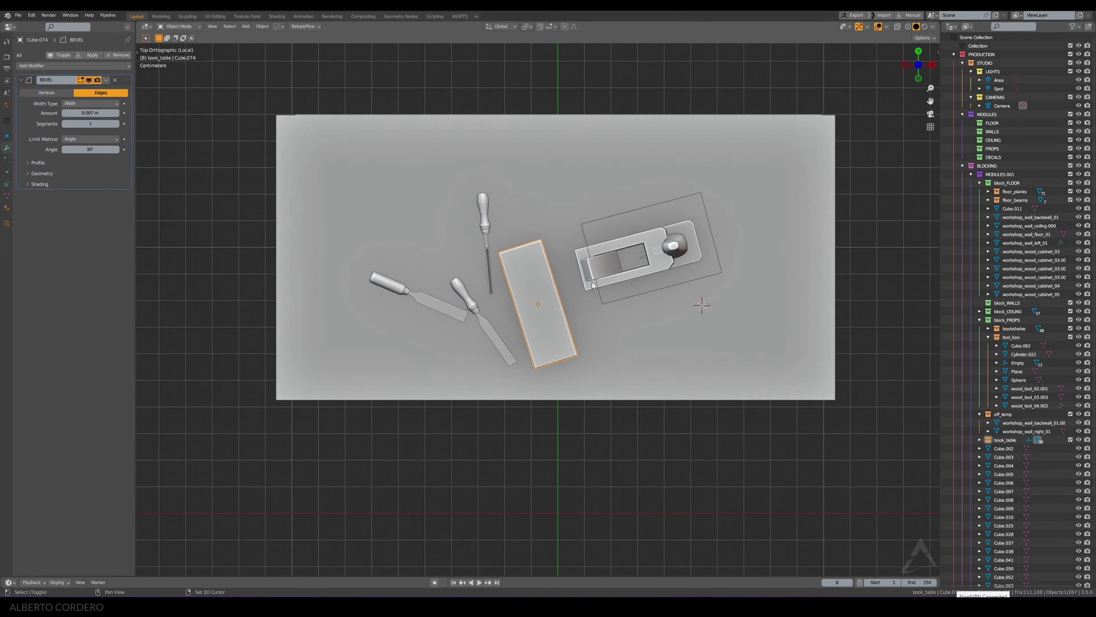
Step: Duplicate the block right of the hand plane, upright, with a square footprint along Y
key("shift+d")
left_click(796, 280)
scroll(795, 280, "down", 1)
middle_click_drag(795, 280, 553, 282, "shift")
key("alt+r")
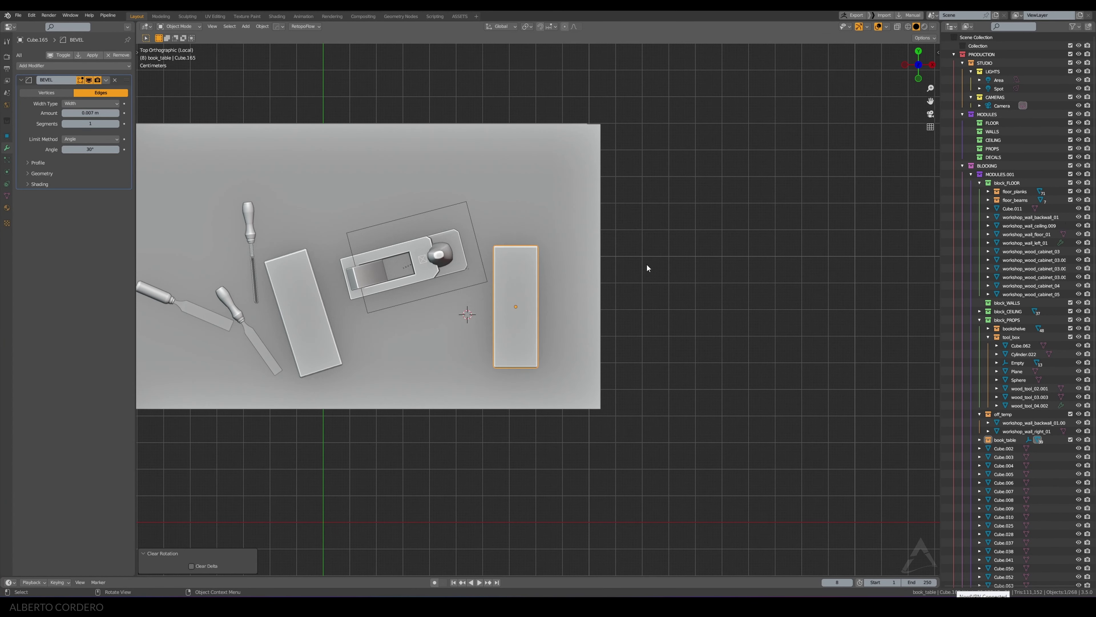
key("Tab")
key("s")
key("y")
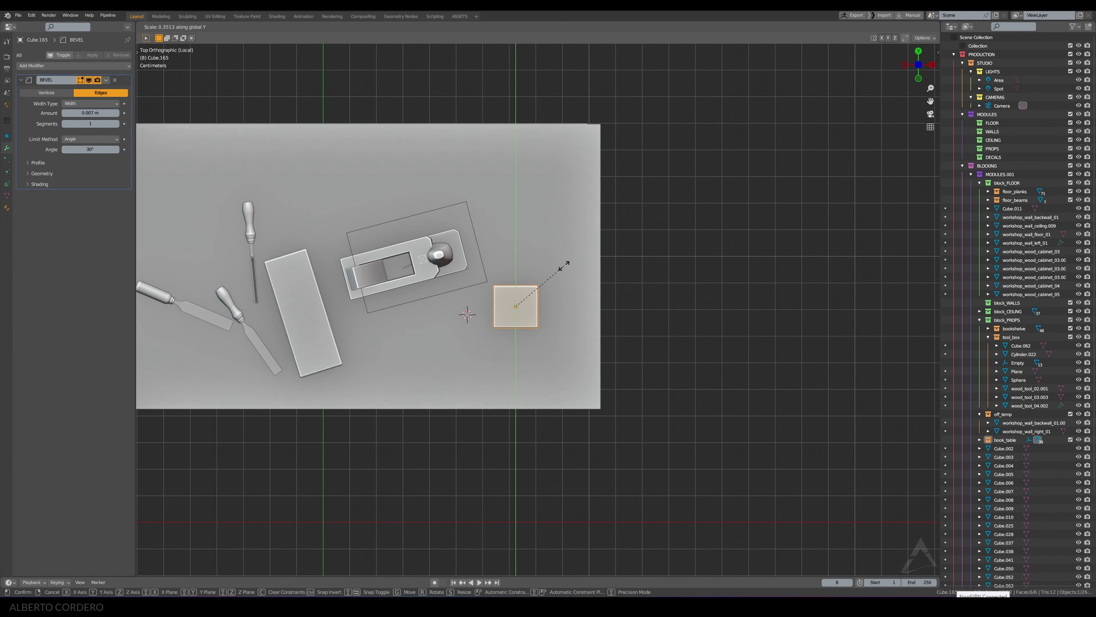
left_click(570, 258)
Step: Move the copy's upper edge along Y in see-through view
scroll(568, 259, "up", 3)
key("alt+z")
scroll(563, 264, "up", 1)
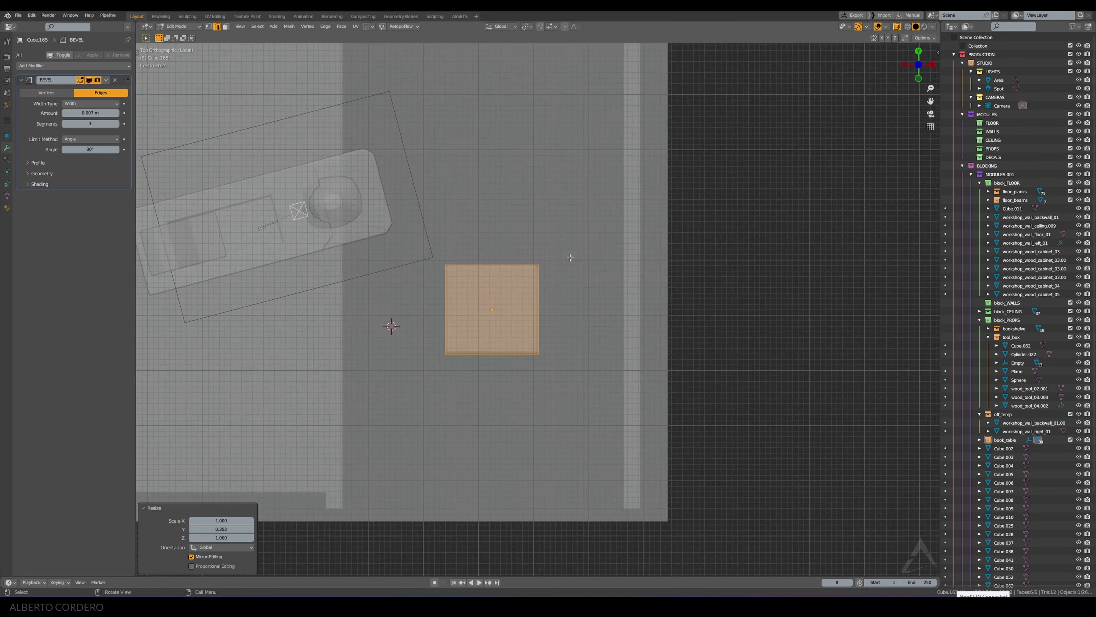
scroll(562, 265, "up", 1)
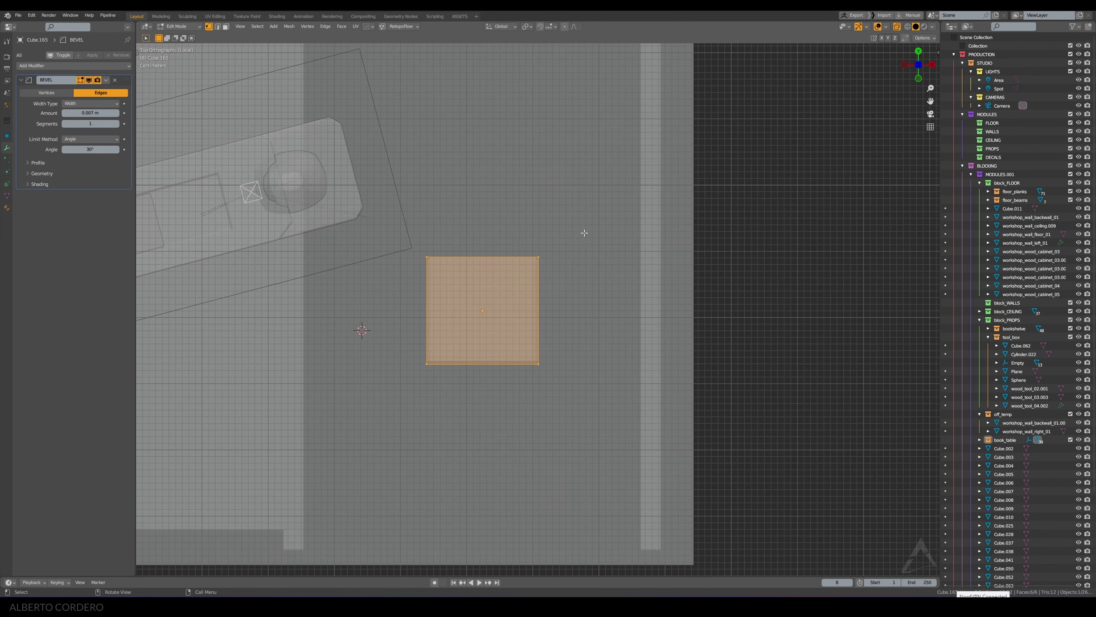
left_click(521, 259)
key("g")
key("y")
left_click(520, 269)
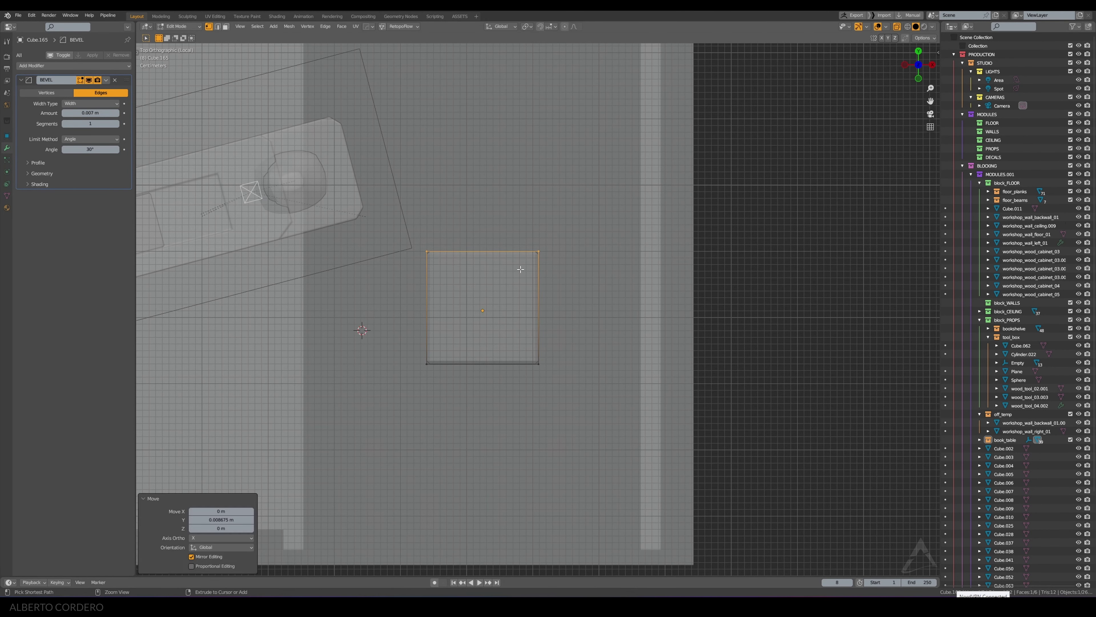
Step: Set the box's origin to its bottom corner vertex
middle_click_drag(551, 333, 545, 375)
key("shift+s")
left_click(479, 405)
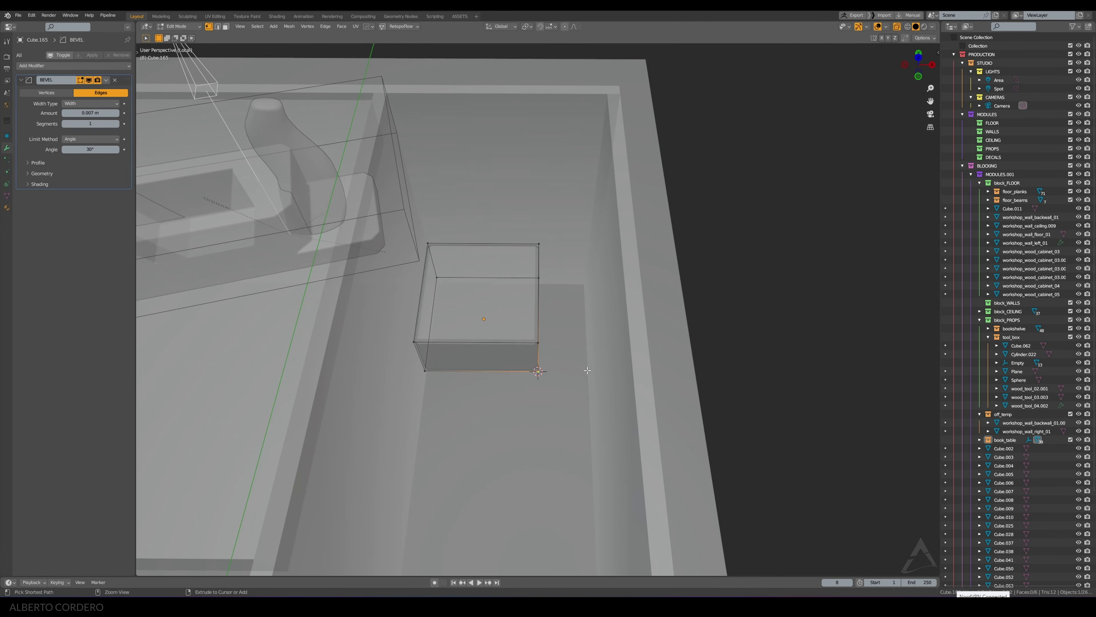
key("Tab")
right_click(598, 353)
left_click(620, 452)
Step: Move the box further up-right and raise its top along Z
key("KP_7")
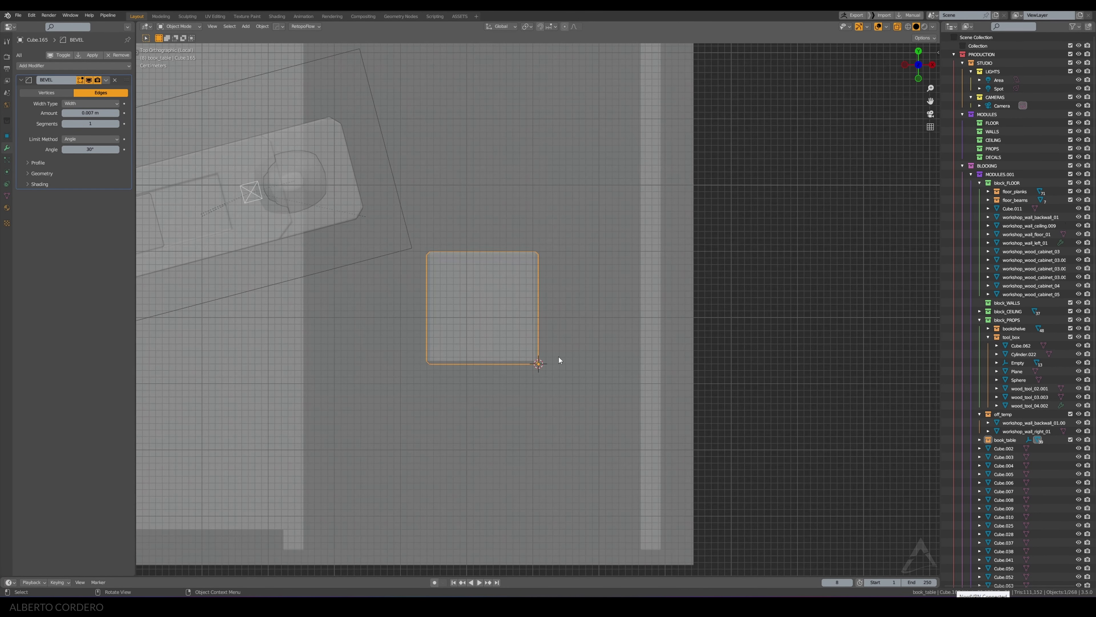
key("g")
left_click(601, 314)
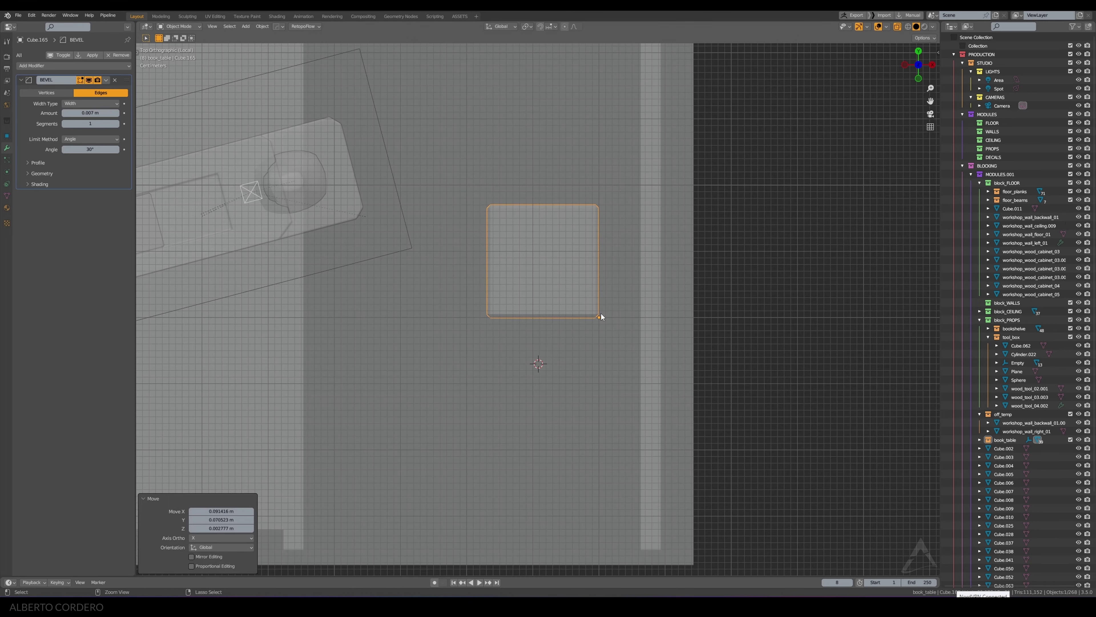
key("KP_1")
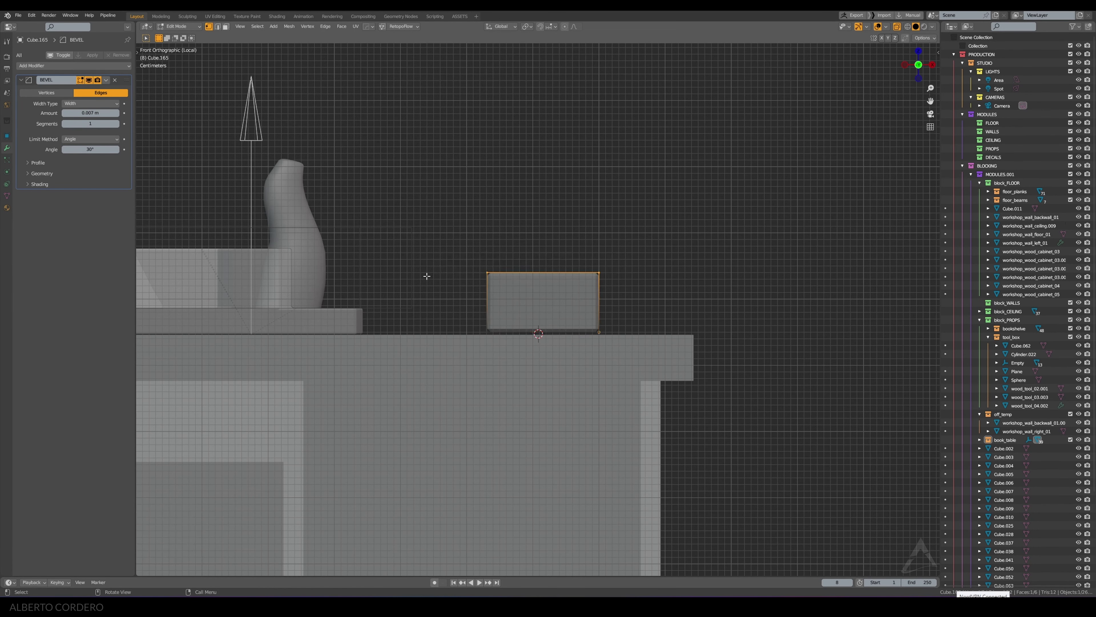
key("g")
key("z")
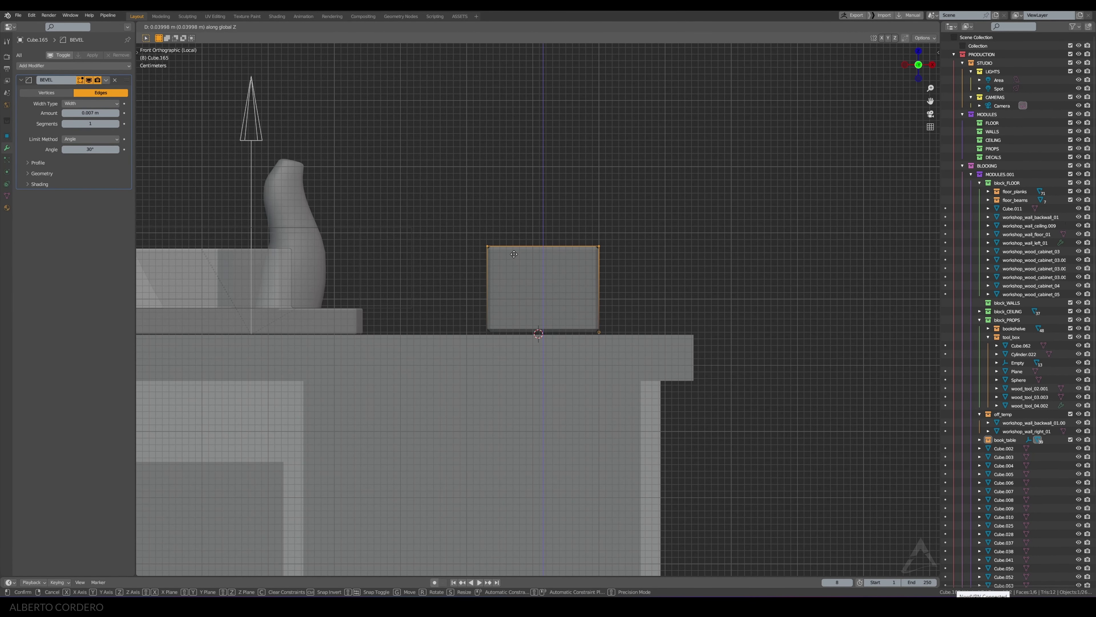
left_click(518, 240)
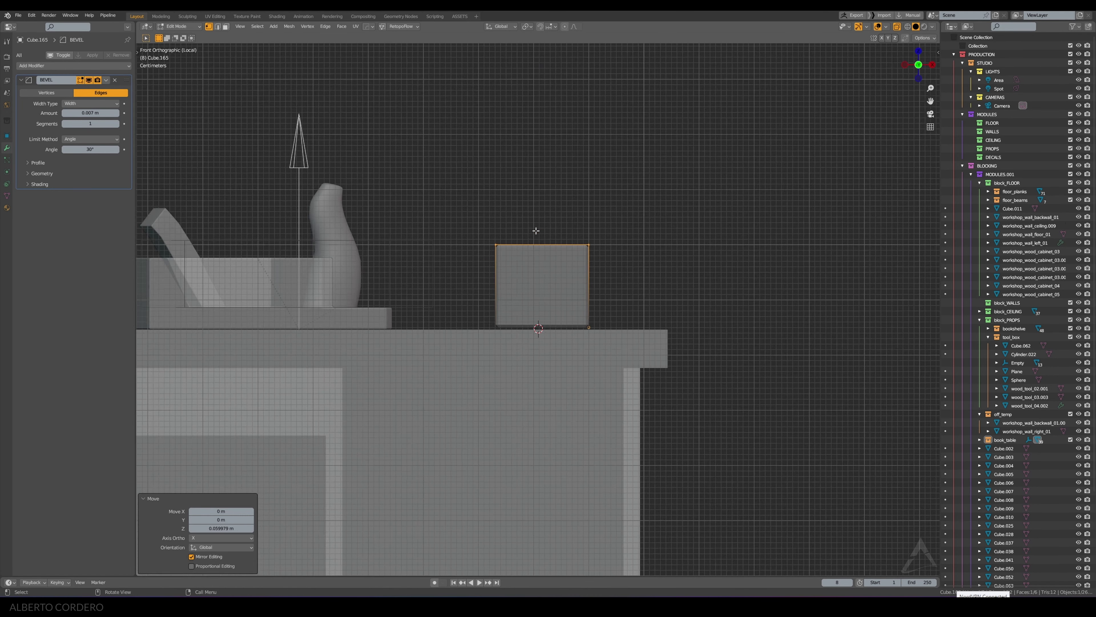
Step: Widen the box along X with solid shading restored
middle_click_drag(518, 239, 597, 224)
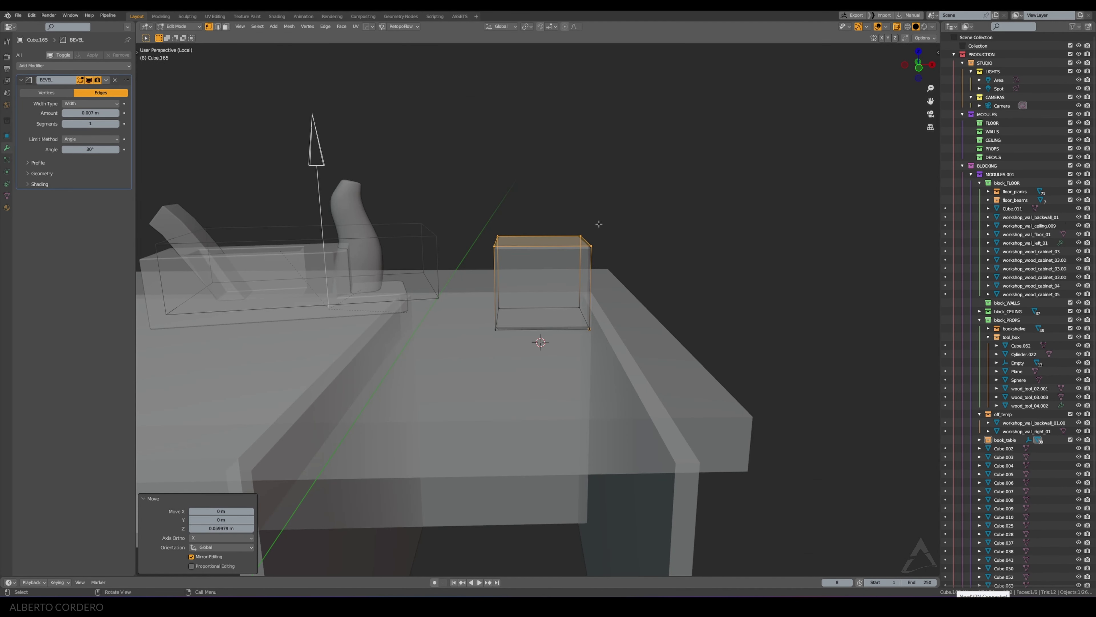
mouse_move(599, 224)
middle_mouse_down()
mouse_move(560, 260)
mouse_move(573, 264)
middle_mouse_up()
key("alt+z")
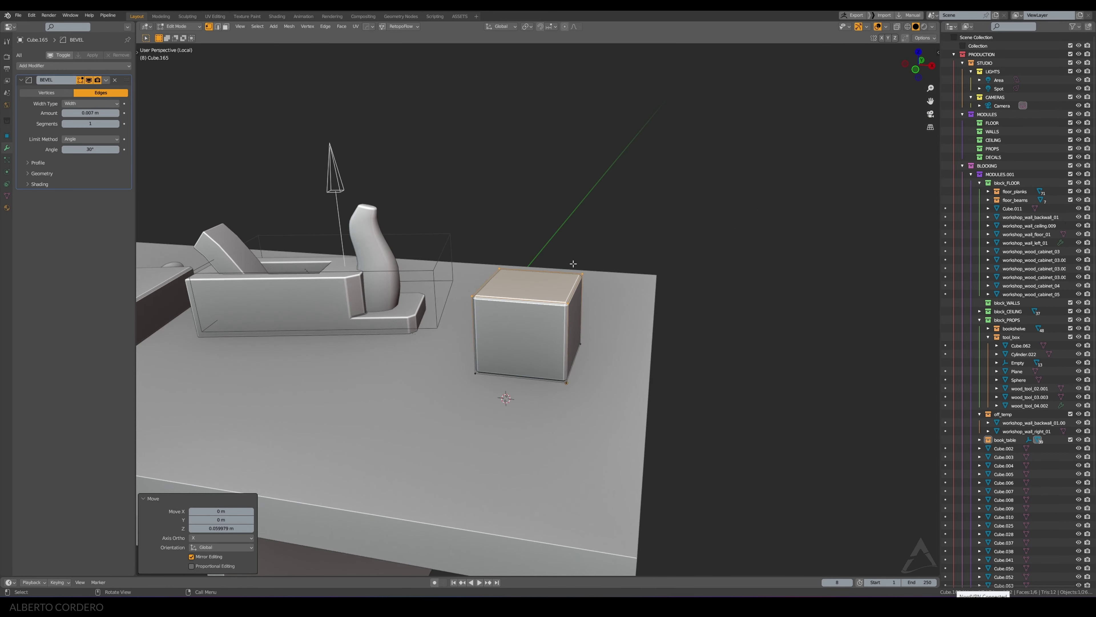
key("KP_7")
key("s")
key("x")
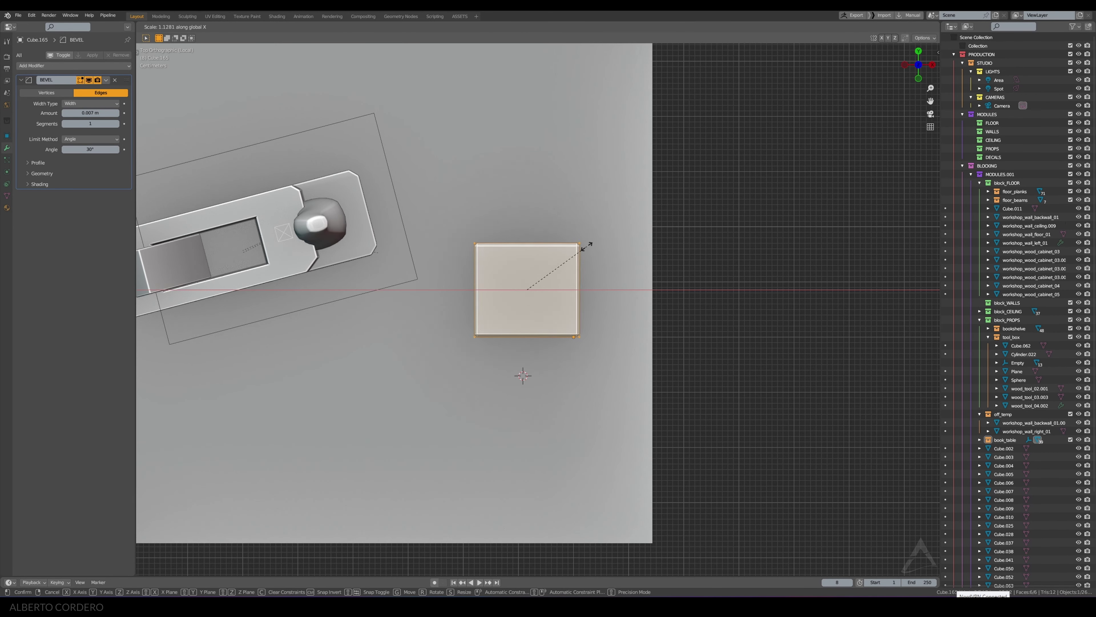
left_click(601, 242)
Step: Try insetting the box's top face, then cancel and undo the inset
key("KP_1")
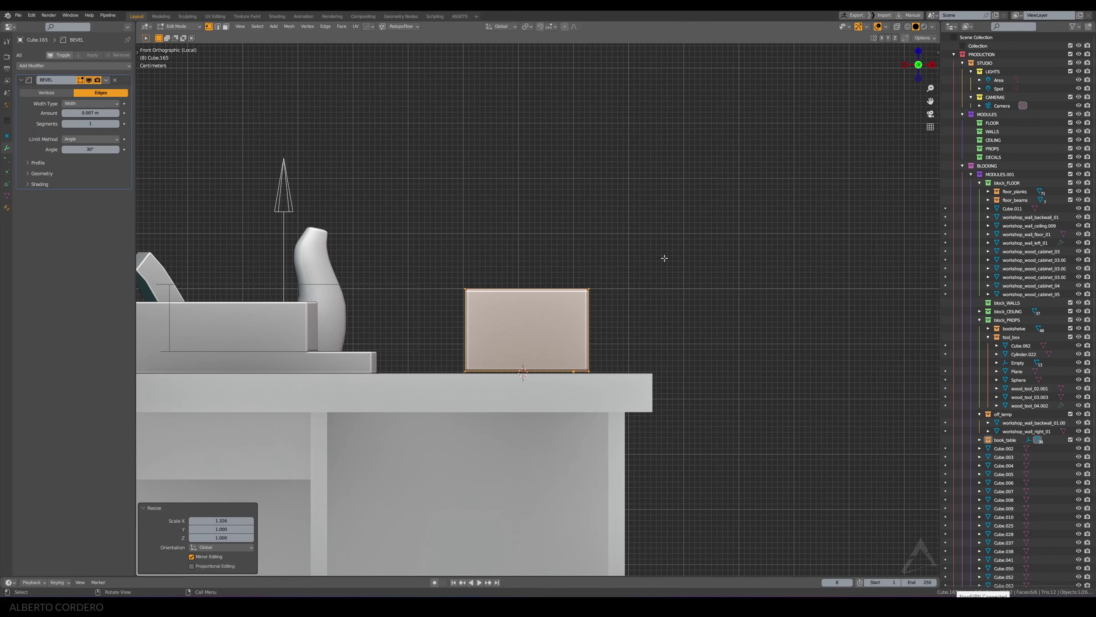
mouse_move(600, 245)
middle_mouse_down()
mouse_move(496, 257)
mouse_move(561, 285)
middle_mouse_up()
left_click(561, 285)
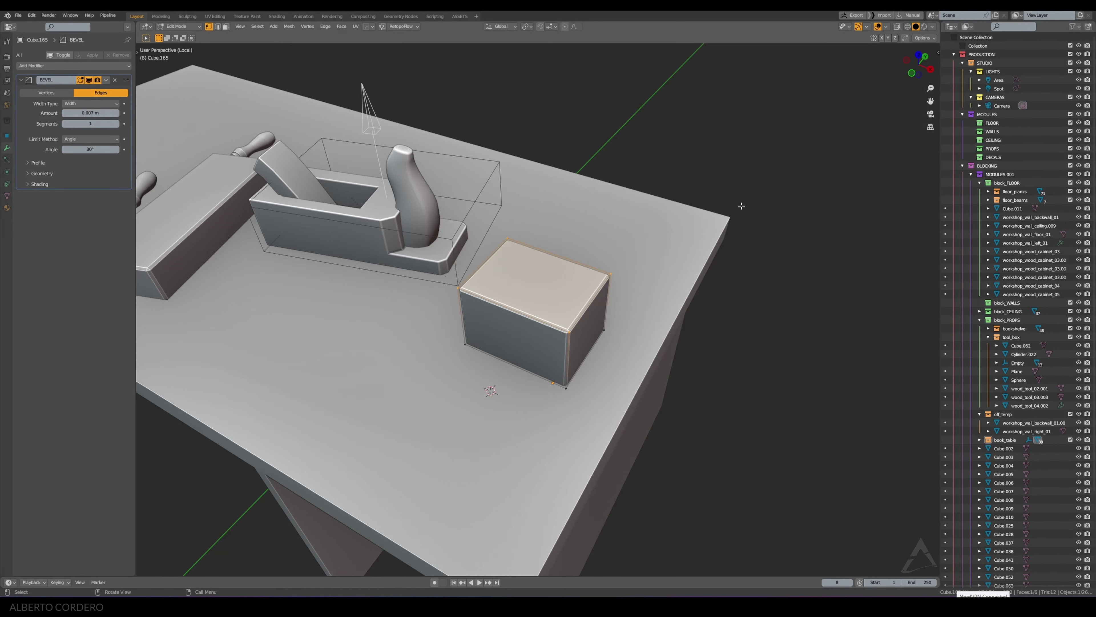
key("i")
left_click(704, 200)
middle_click_drag(704, 200, 703, 233)
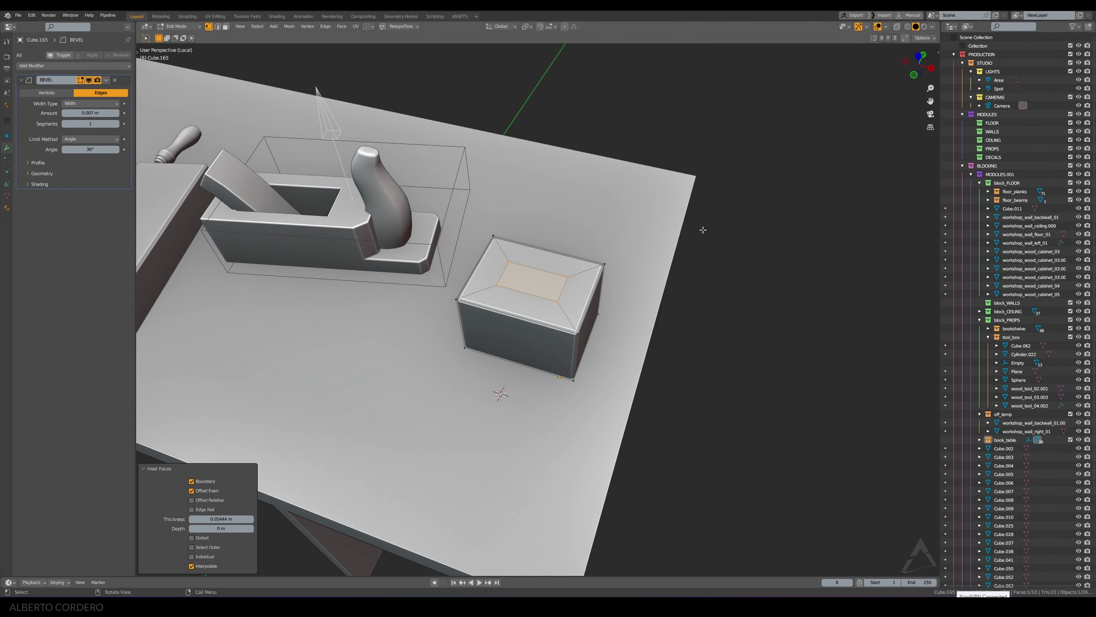
key("s")
key("x")
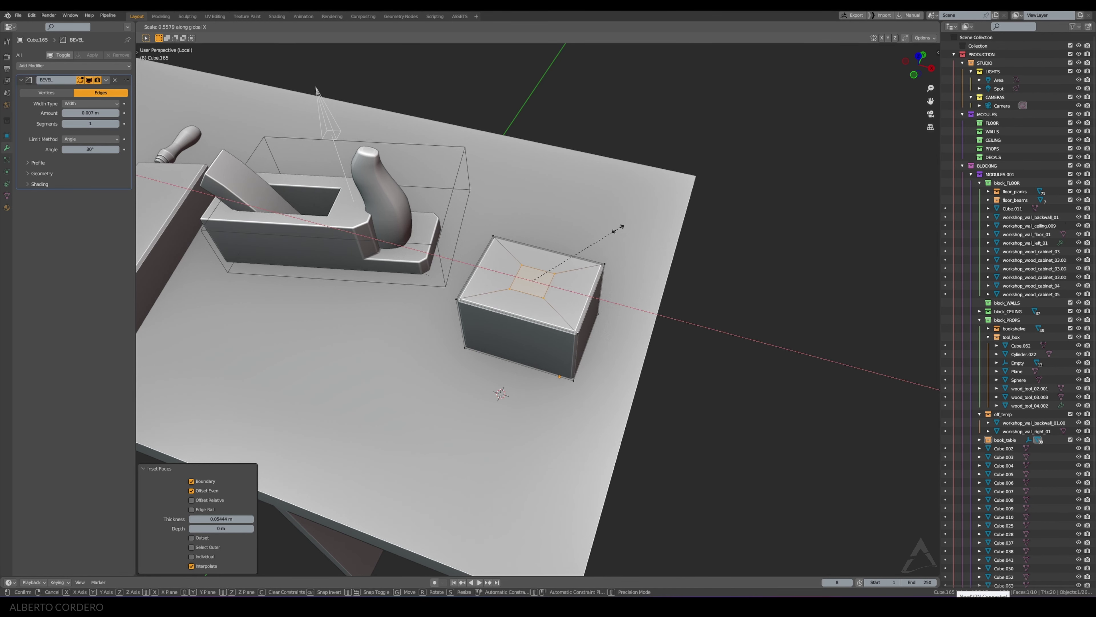
key("Escape")
mouse_move(609, 231)
middle_mouse_down()
mouse_move(530, 242)
mouse_move(557, 233)
middle_mouse_up()
key("ctrl+z")
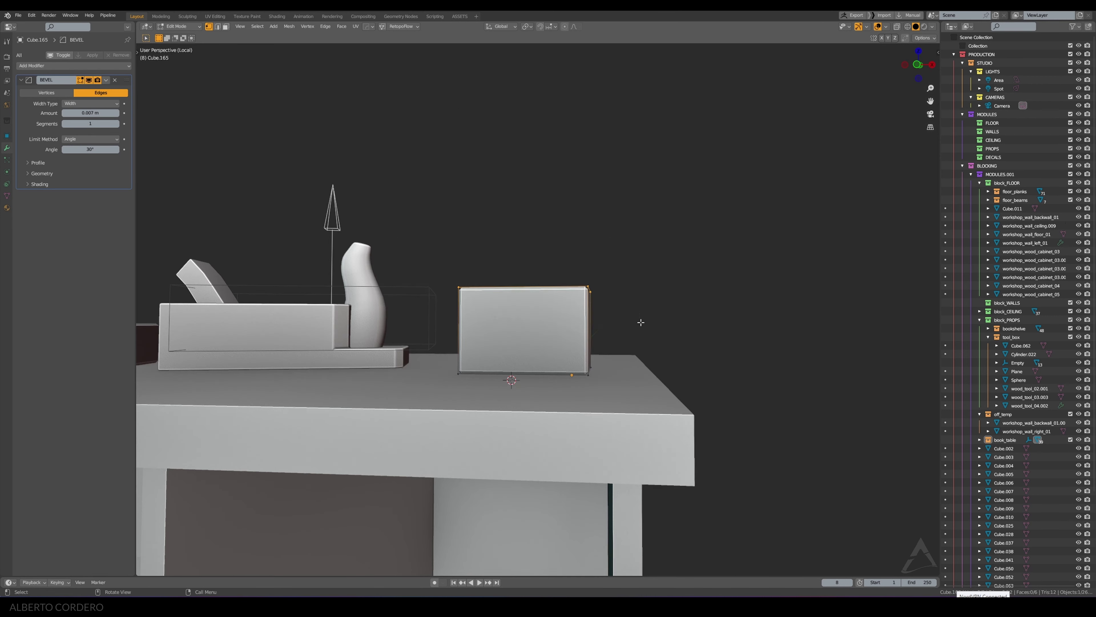
Step: Snap the 3D cursor to the centre of the box's top face
left_click_drag(557, 233, 614, 250, "shift")
key("shift+s")
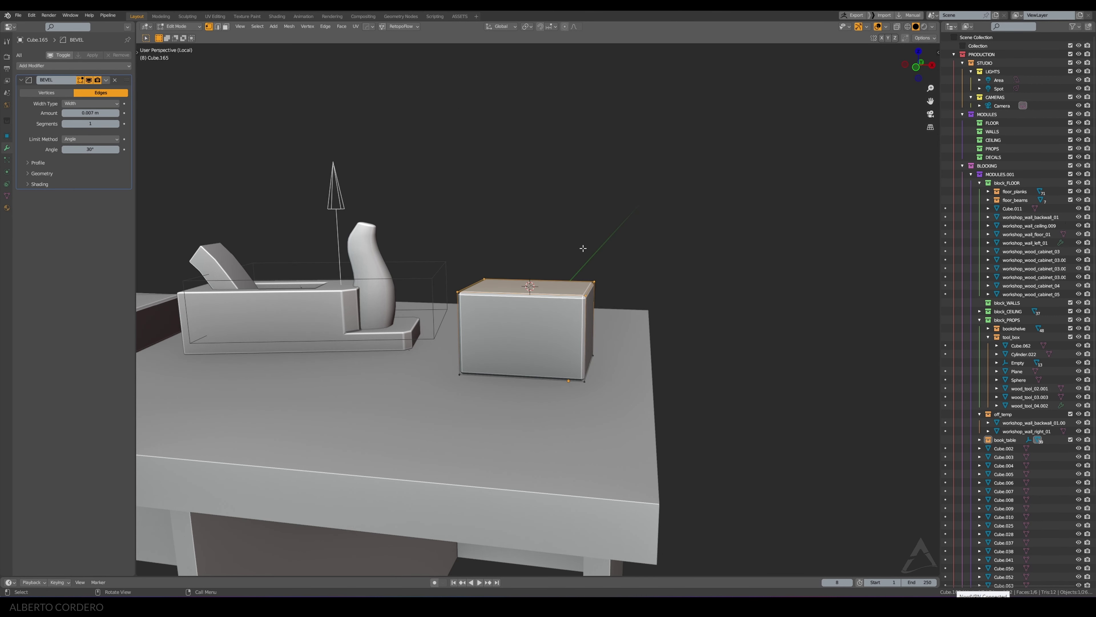
key("shift+a")
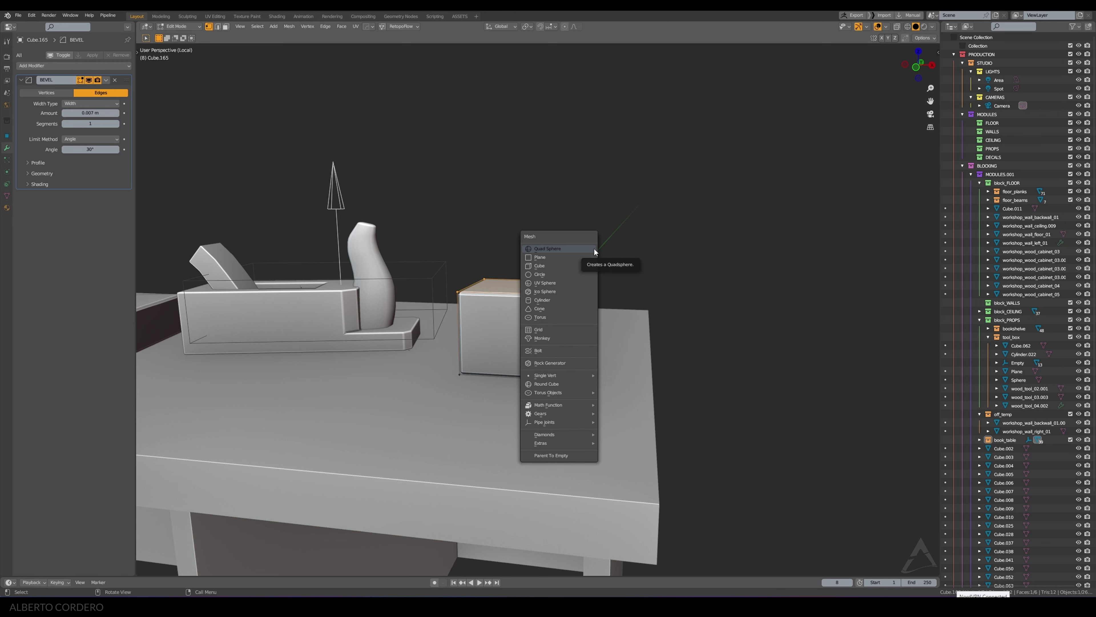
Step: Add an 8-vertex cylinder on the box top, scale it down, then delete it
left_click(562, 301)
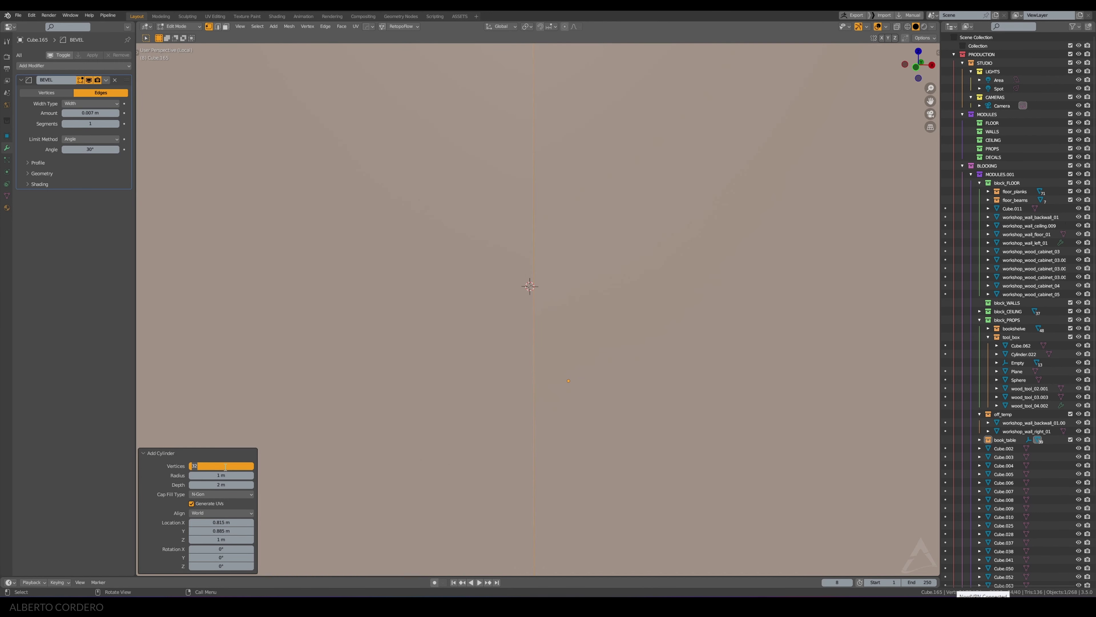
type("8")
key("Return")
key("s")
key("Return")
scroll(649, 245, "down", 3)
key("s")
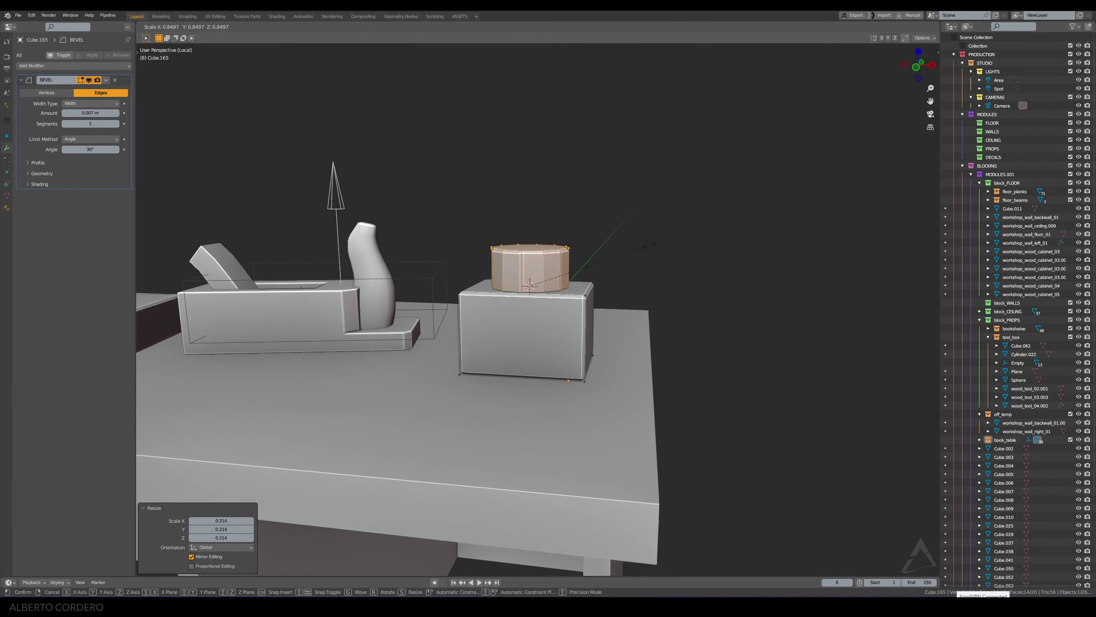
left_click(589, 268)
key("x")
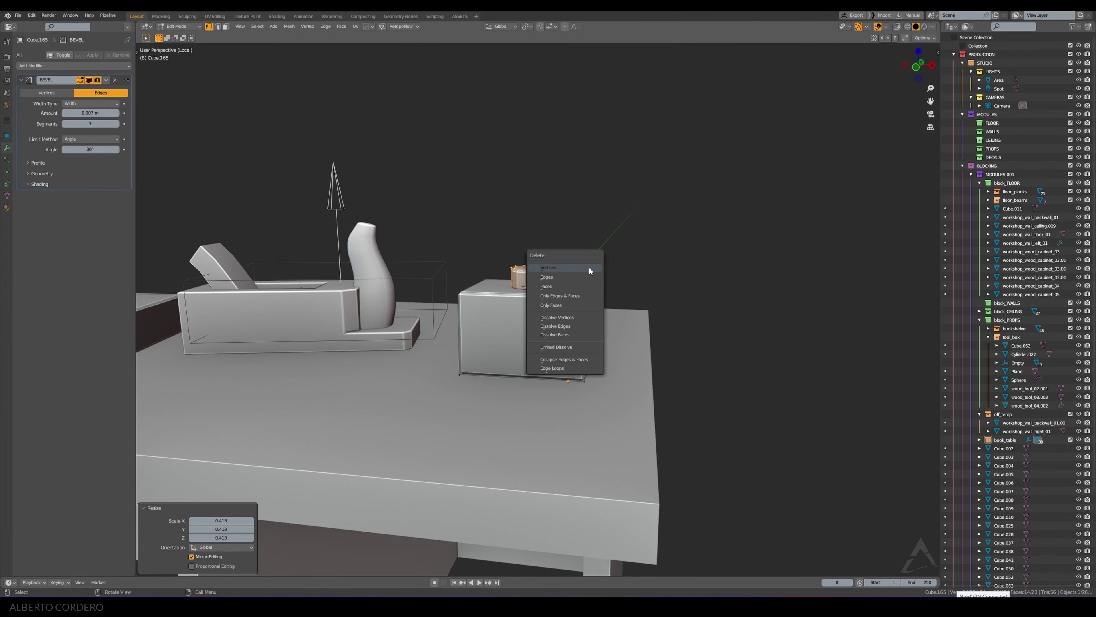
left_click(590, 268)
Step: Add a fresh cylinder, shrink it, and narrow it with S Shift+Z into a slim upright post
key("shift+a")
left_click(590, 268)
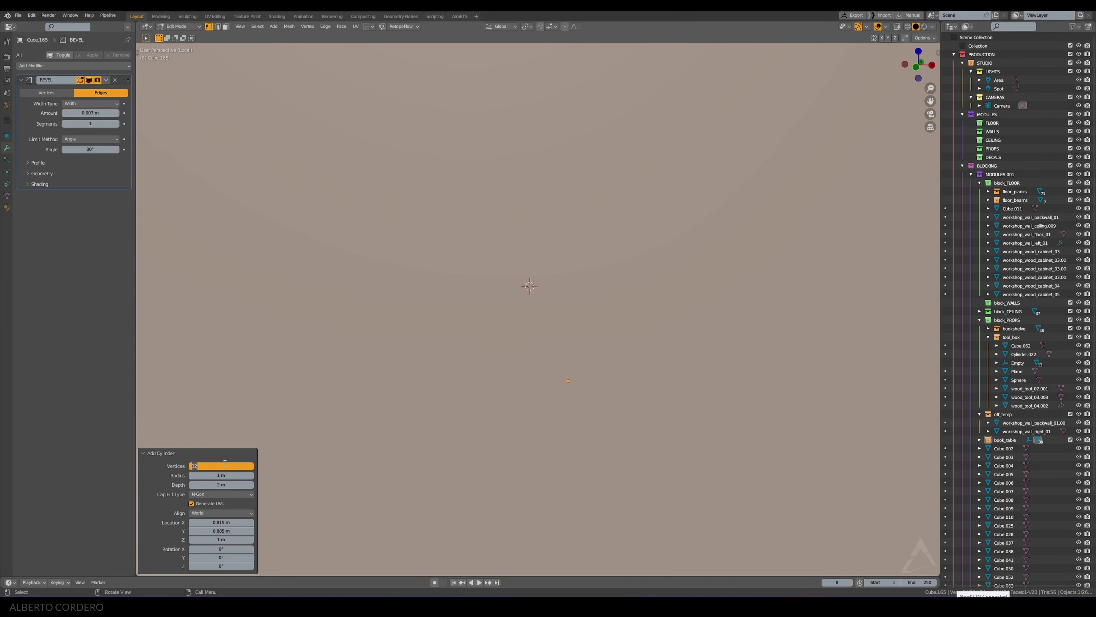
key("s")
left_click(583, 255)
scroll(584, 255, "down", 5)
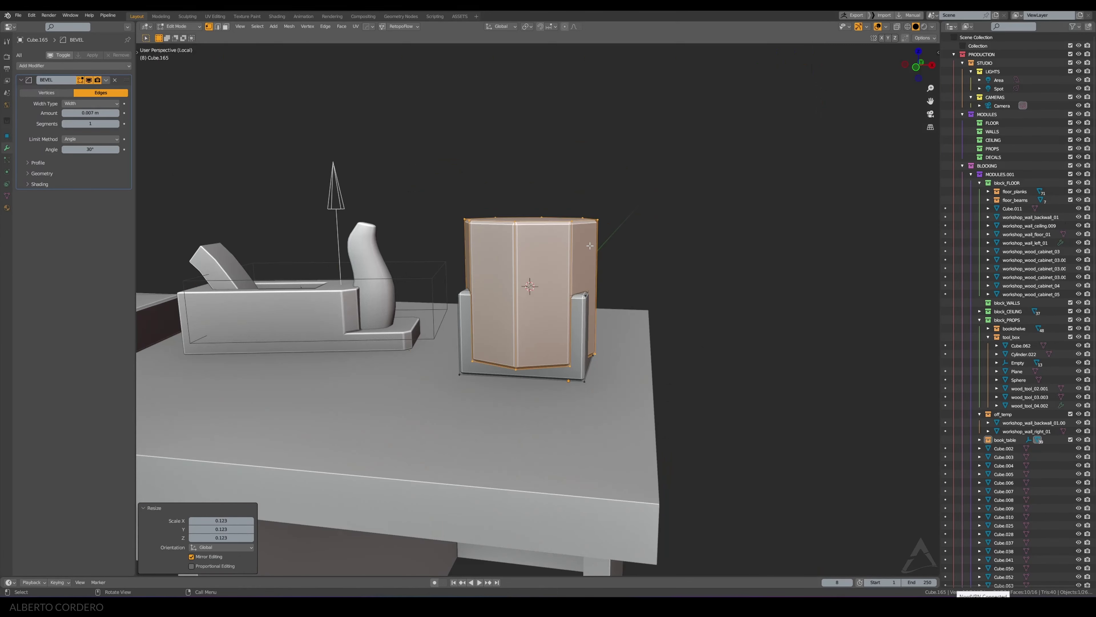
key("s")
key("shift+z")
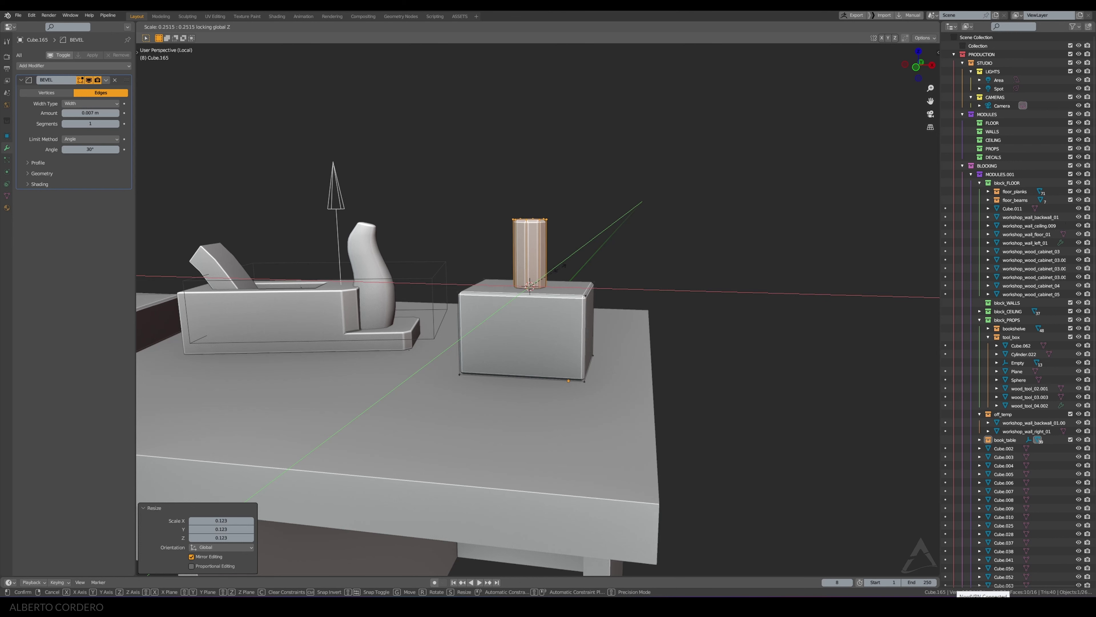
left_click(564, 192)
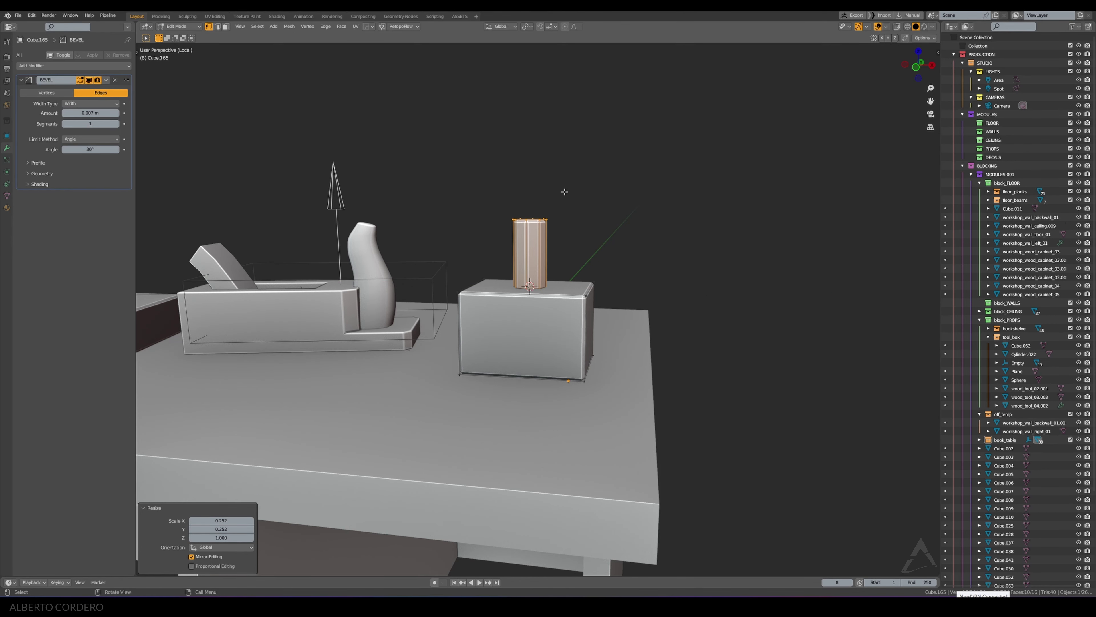
scroll(565, 192, "up", 2)
middle_click_drag(564, 192, 558, 232)
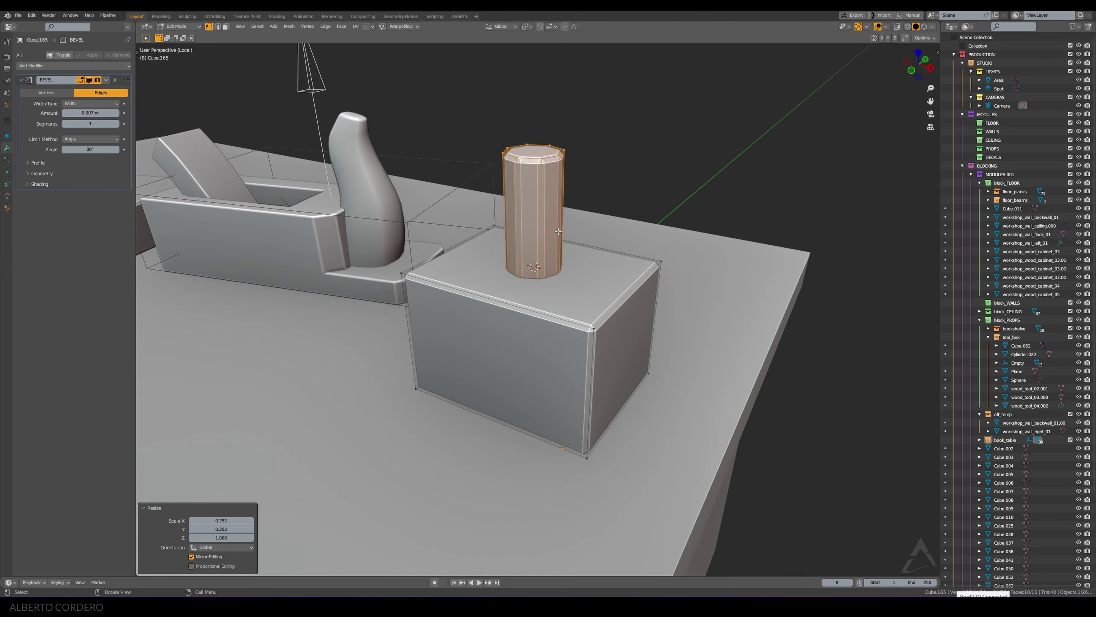
key("Tab")
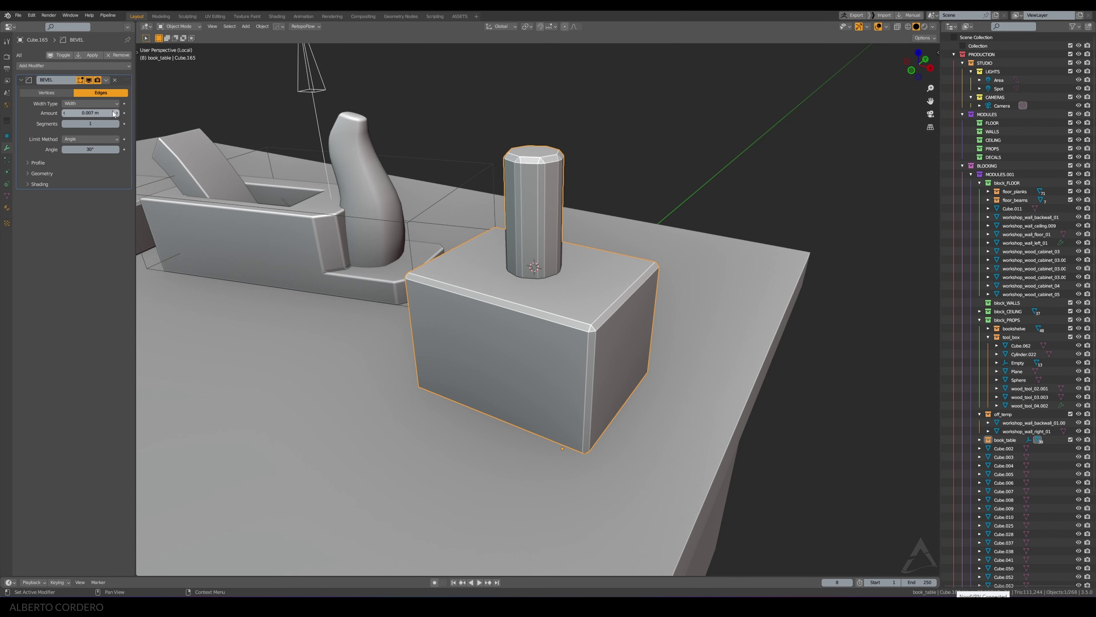
Step: Review the Bevel width, angle limit and miter options, leaving both miters Sharp
left_click(86, 102)
middle_click_drag(537, 145, 550, 142)
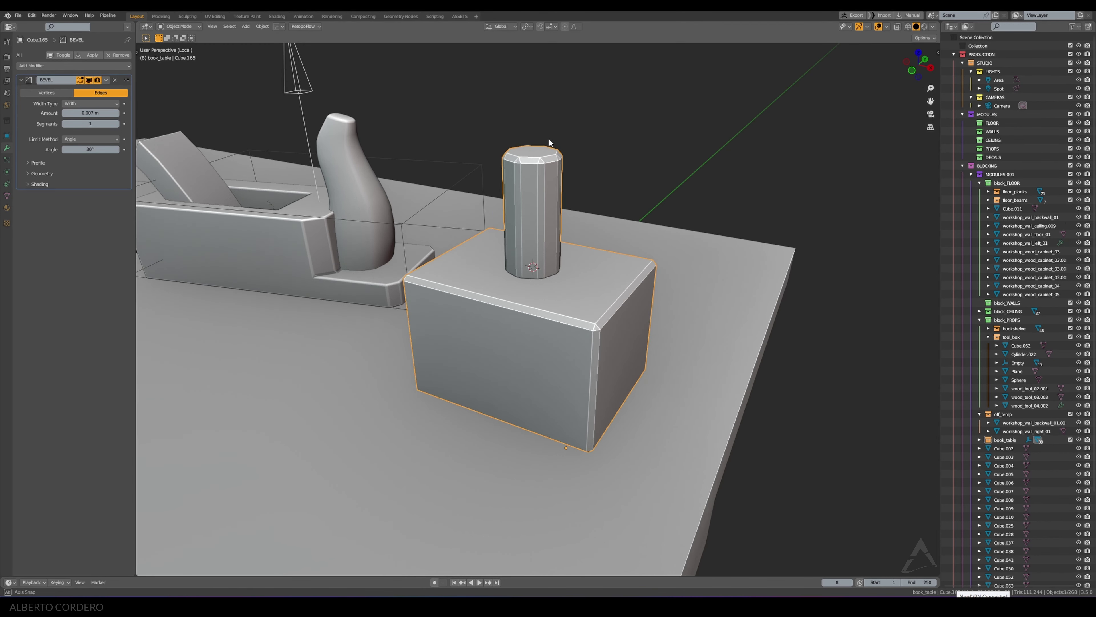
left_click(69, 139)
left_click(71, 140)
left_click(48, 174)
left_click(69, 185)
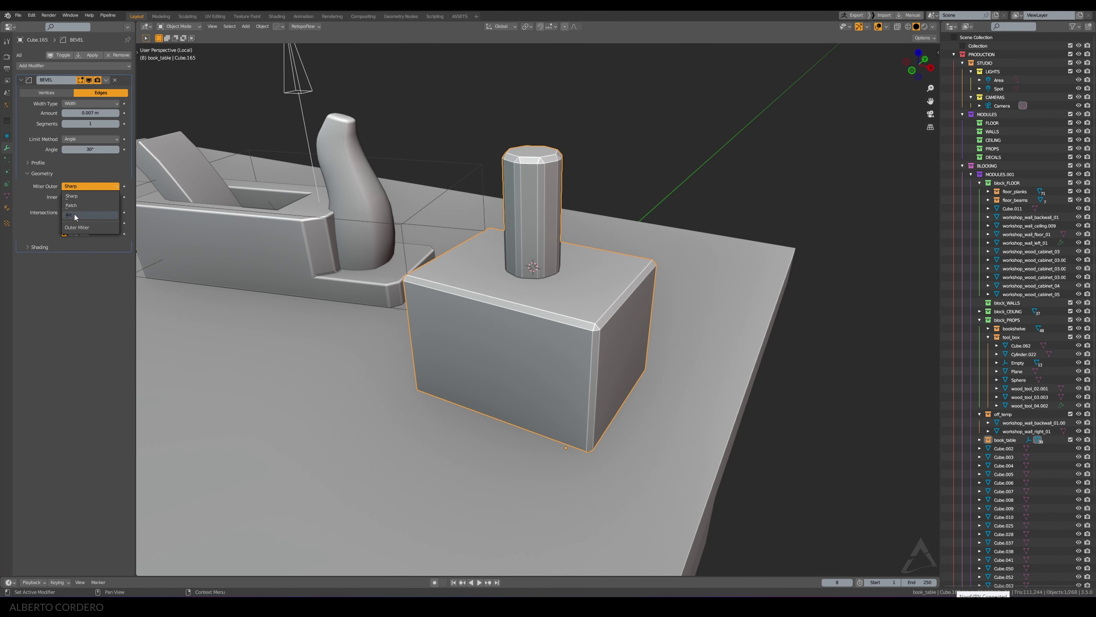
left_click(76, 197)
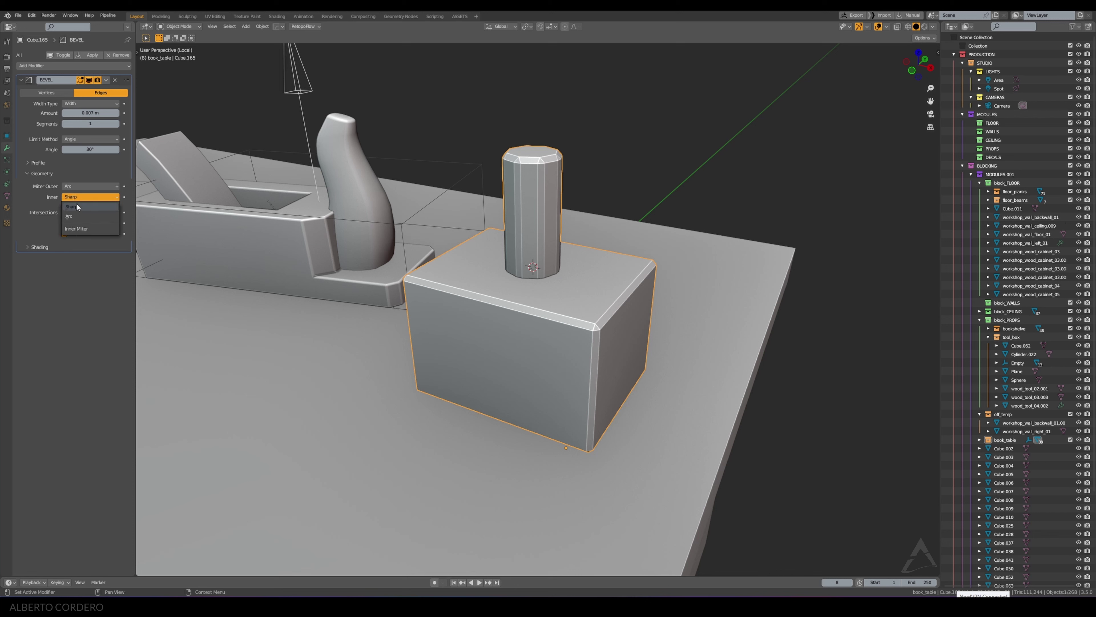
left_click(76, 211)
left_click(76, 186)
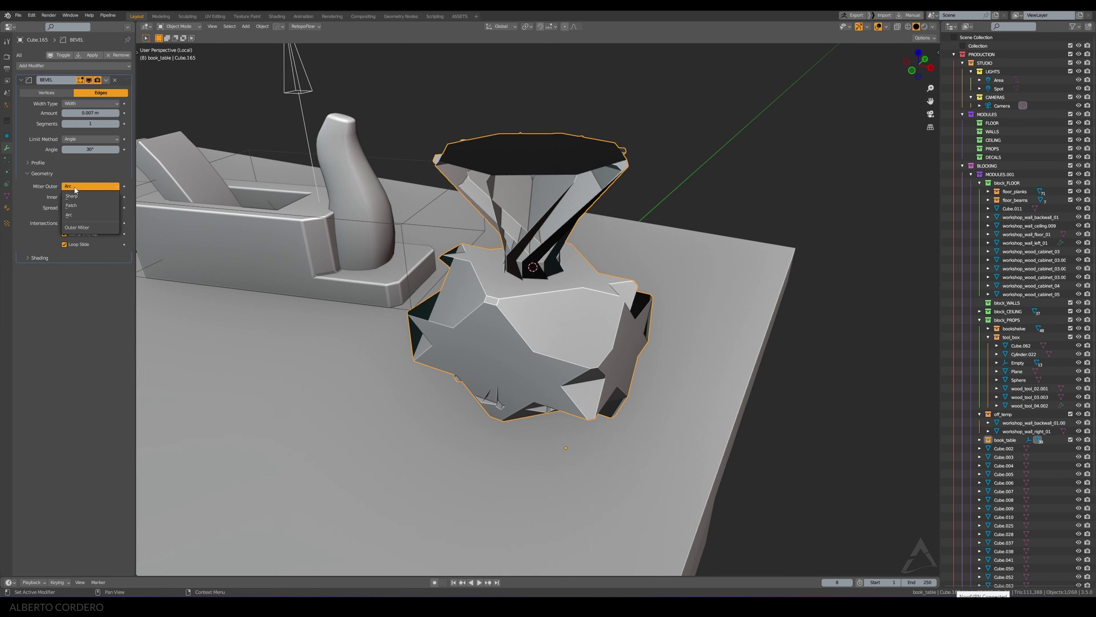
left_click(71, 207)
left_click(74, 187)
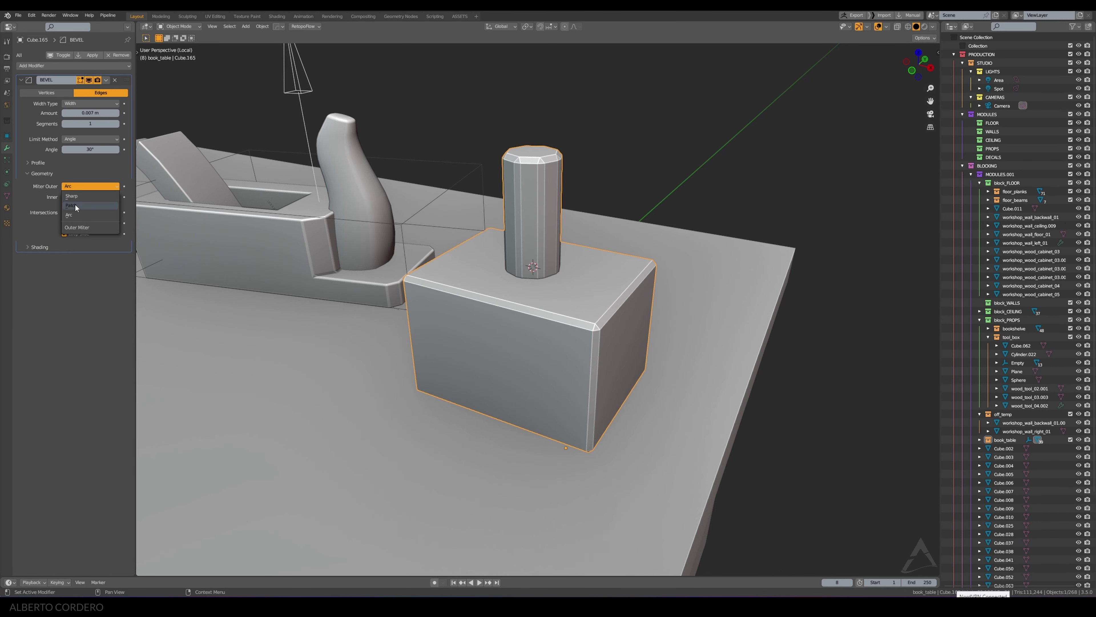
left_click(72, 196)
Step: Inspect the block in front and perspective X-ray views, then select it
key("KP_1")
key("Tab")
key("alt+z")
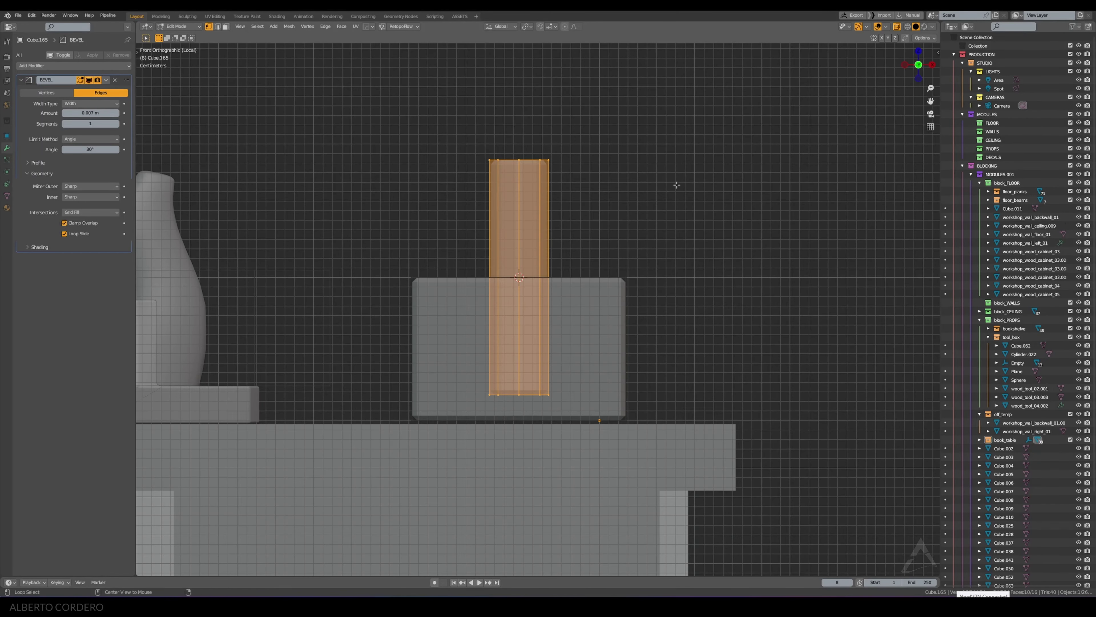
scroll(535, 213, "down", 1)
mouse_move(534, 213)
middle_mouse_down()
mouse_move(495, 225)
mouse_move(544, 271)
middle_mouse_up()
key("alt+z")
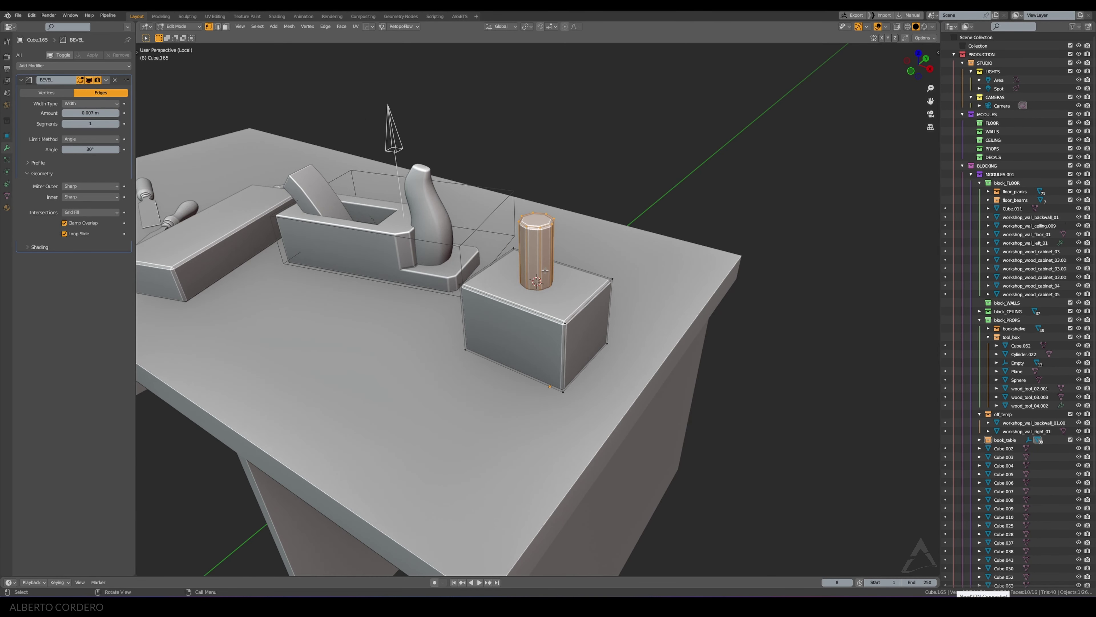
key("Tab")
left_click(567, 290)
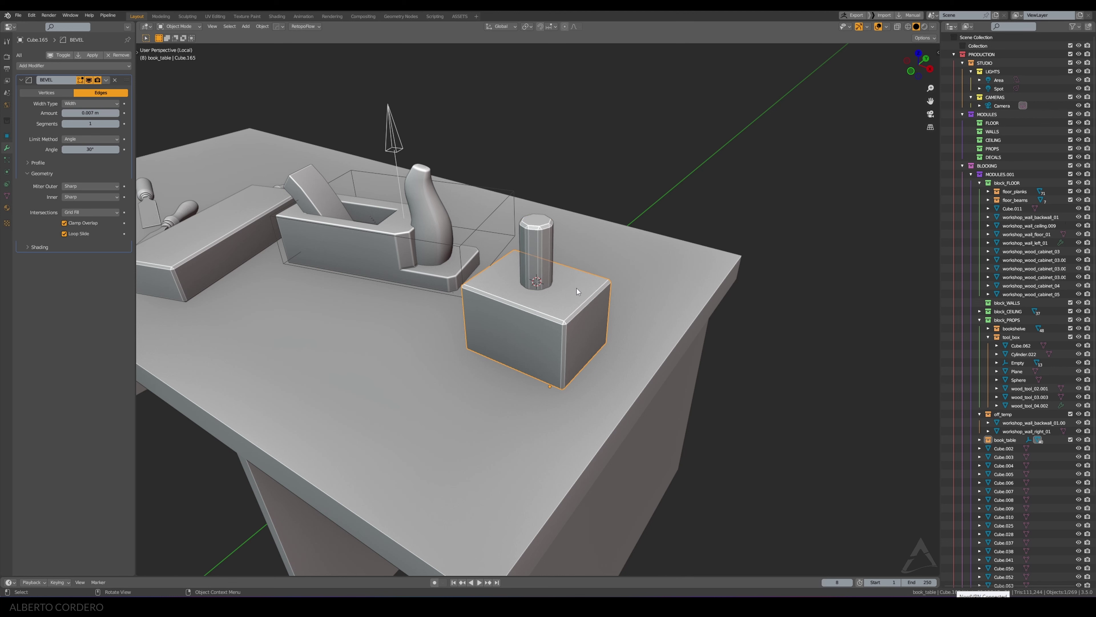
key("Tab")
mouse_move(256, 161)
middle_mouse_down()
mouse_move(541, 257)
mouse_move(607, 167)
middle_mouse_up()
key("Tab")
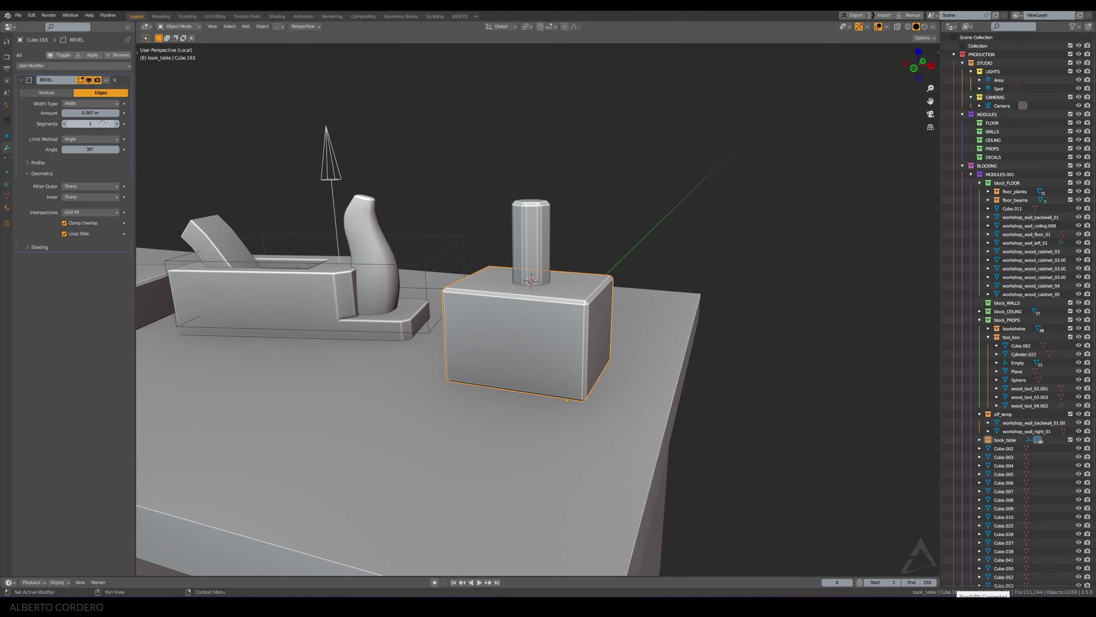
Step: Shade the block smooth, enable Auto Smooth, add a Weighted Normal modifier, then deselect
right_click(558, 154)
left_click(558, 154)
key("shift+alt+q")
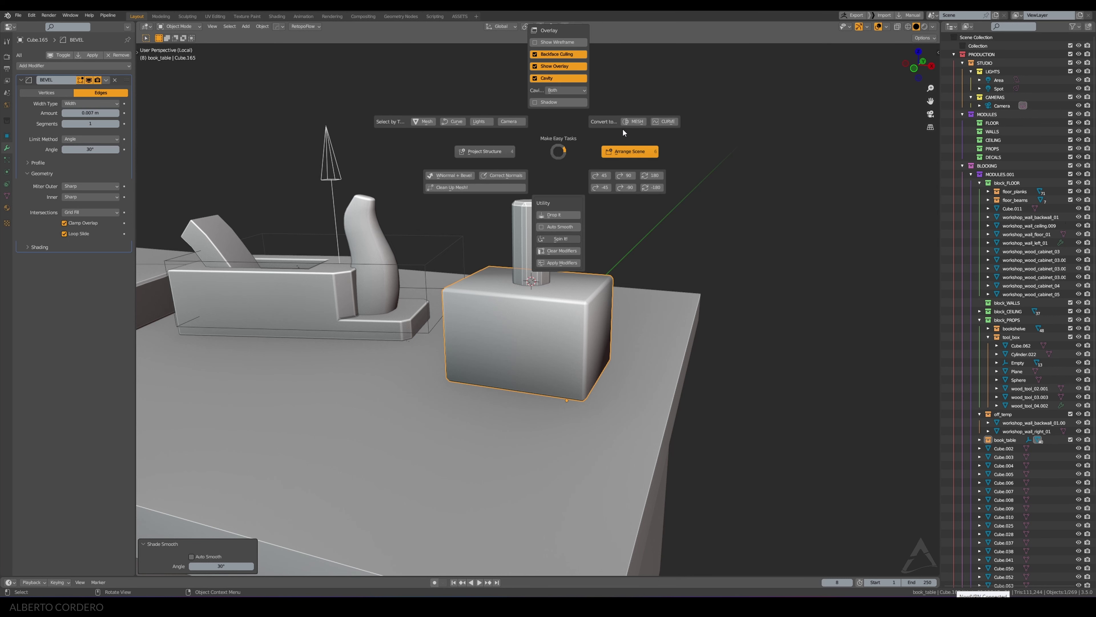
key("Escape")
key("shift+alt+q")
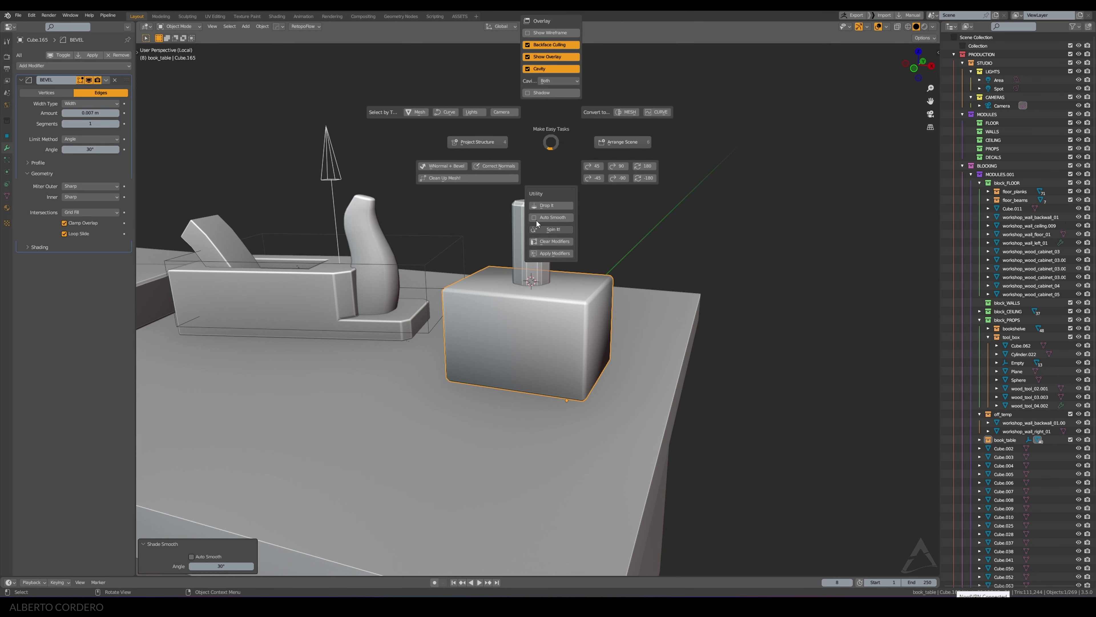
left_click(540, 217)
key("shift+alt+w")
left_click(664, 211)
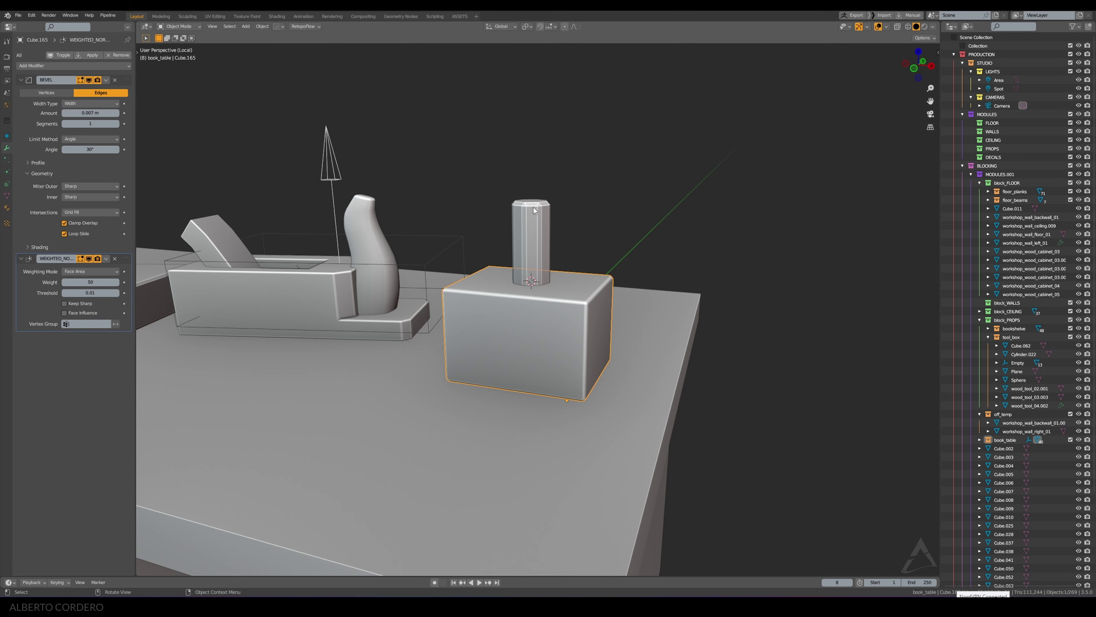
scroll(583, 241, "up", 2)
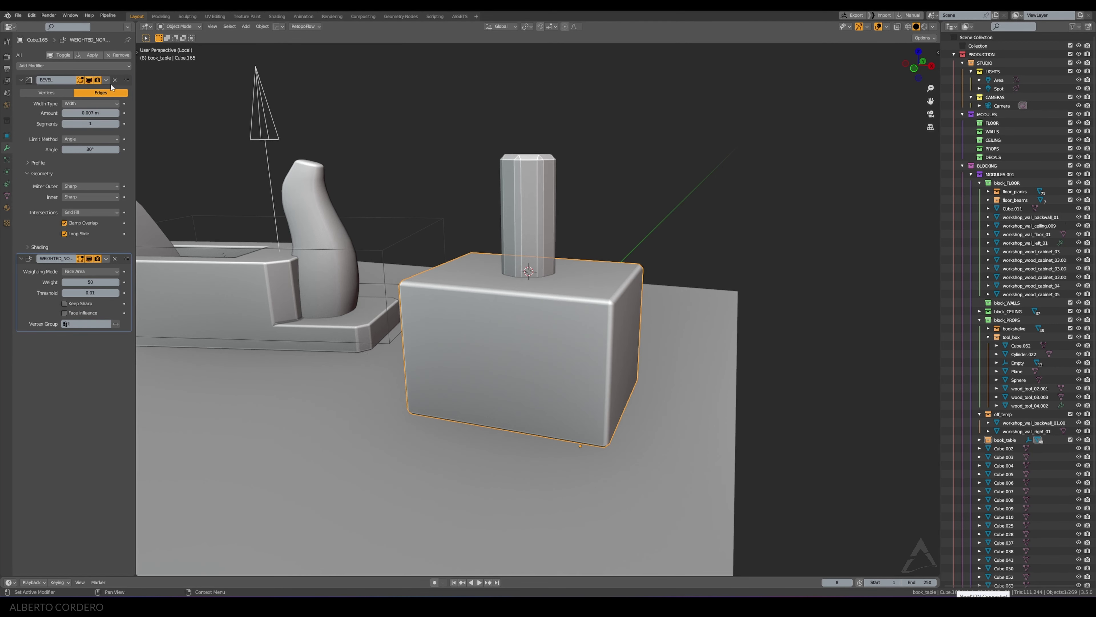
left_click(622, 203)
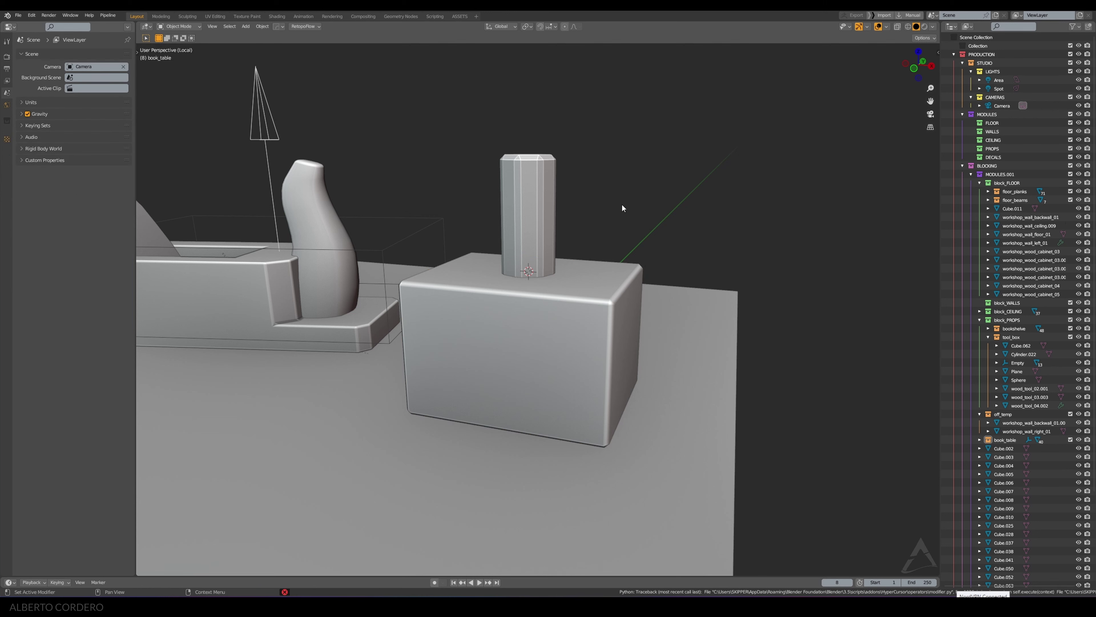
Step: Select the cylinder and raise its bottom ring of vertices to the block's top
left_click(602, 277)
left_click(537, 195)
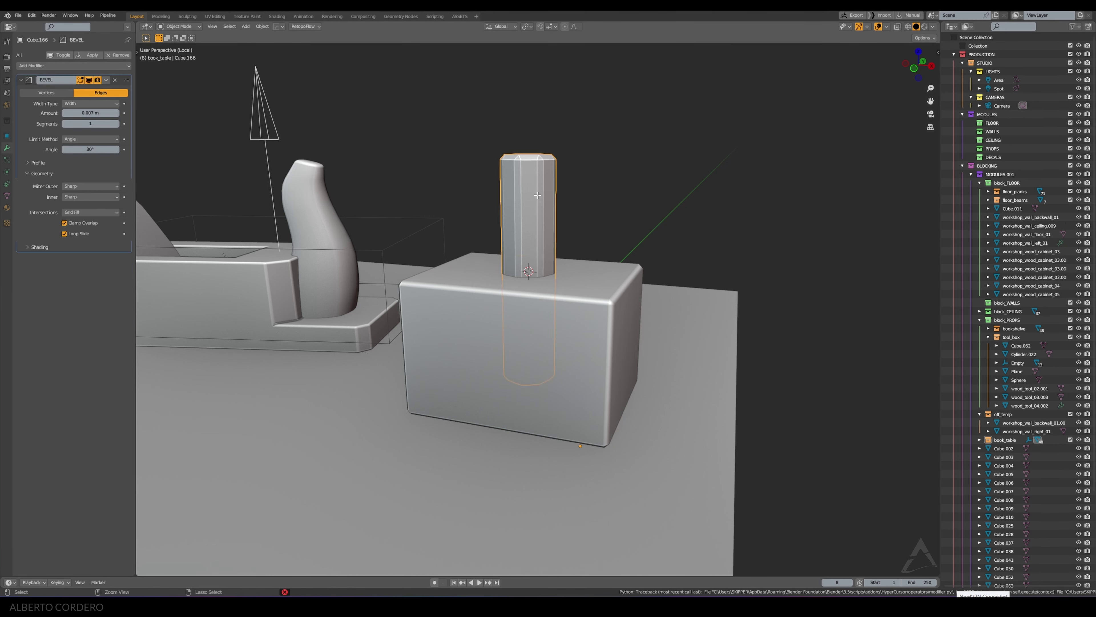
key("Tab")
key("alt+z")
key("KP_1")
left_click_drag(479, 452, 570, 421)
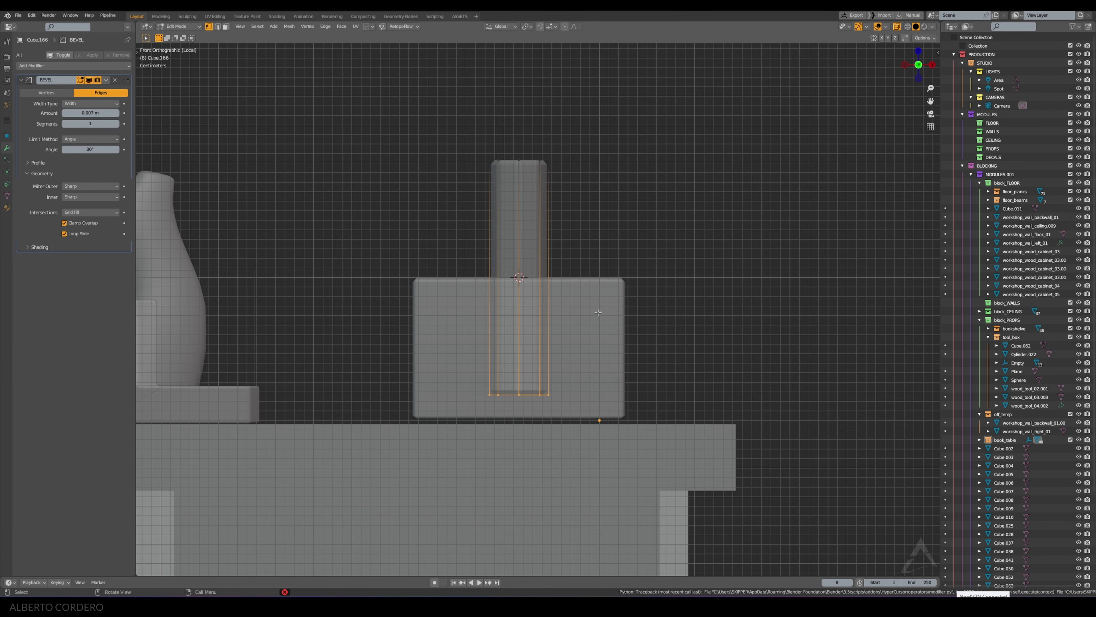
key("g")
key("z")
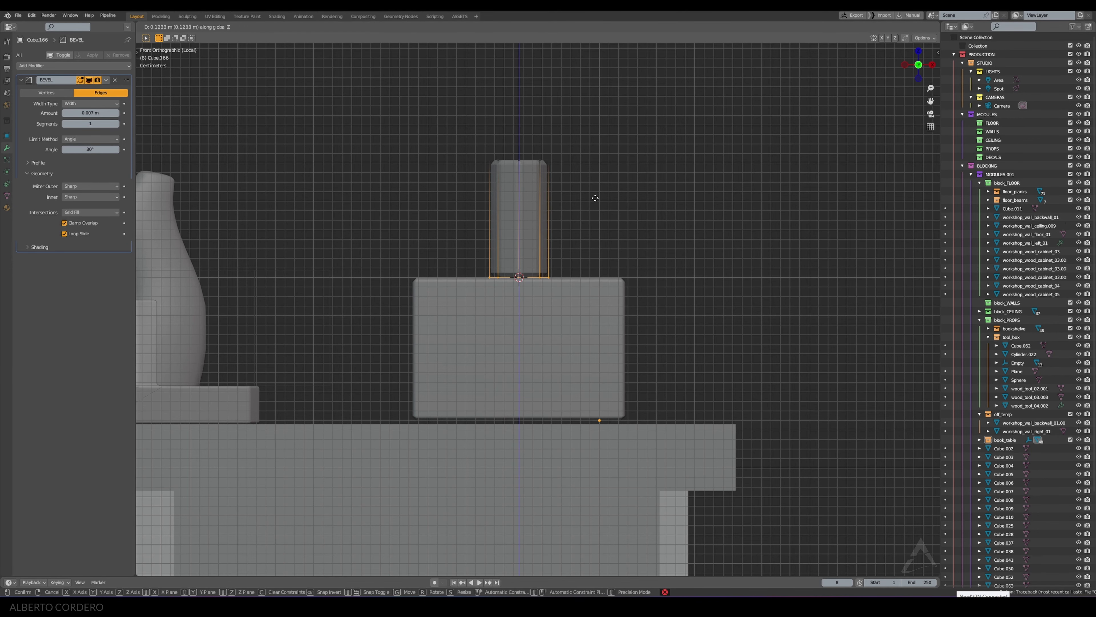
left_click(595, 198)
key("alt+z")
middle_click_drag(595, 198, 558, 216)
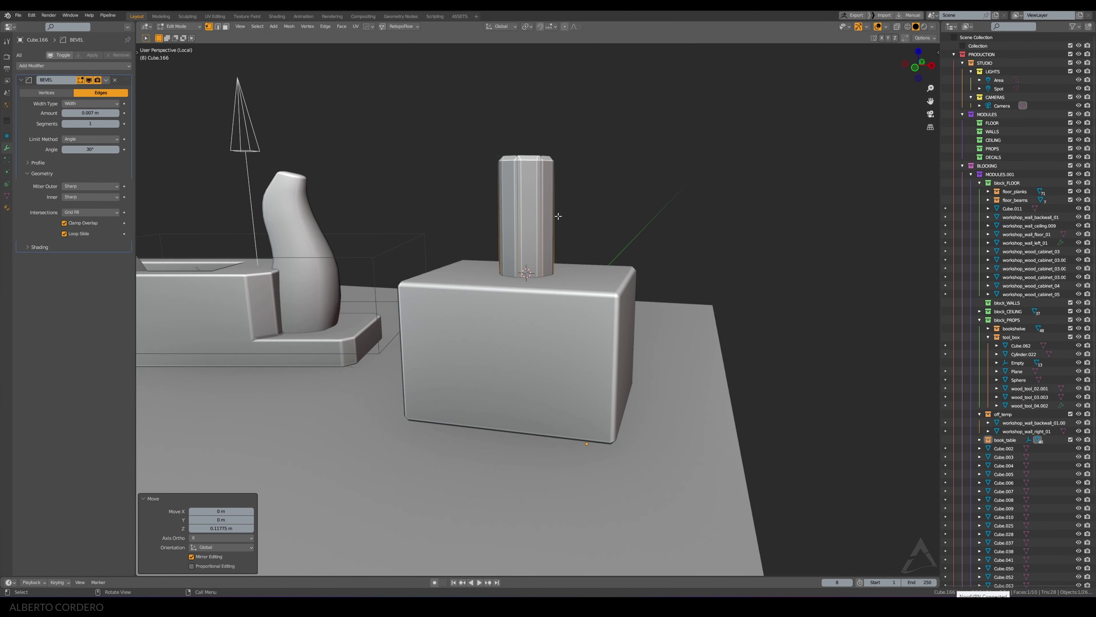
Step: Remove the cylinder's Bevel modifier and stretch its top vertices upward into a tall column
left_click(115, 80)
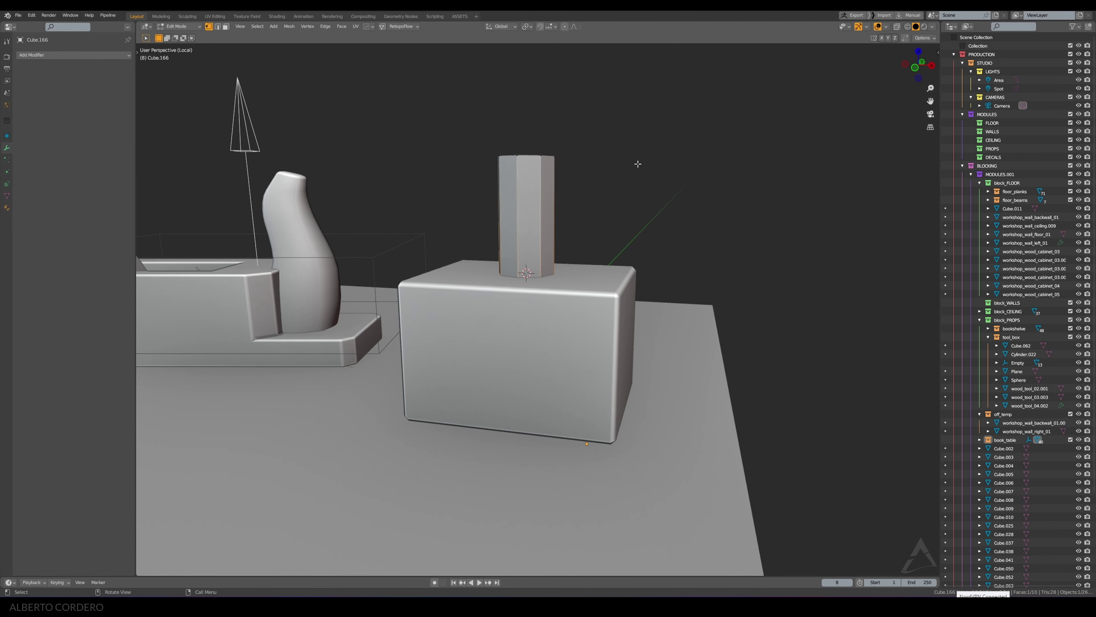
key("alt+z")
key("ctrl+i")
key("KP_1")
key("g")
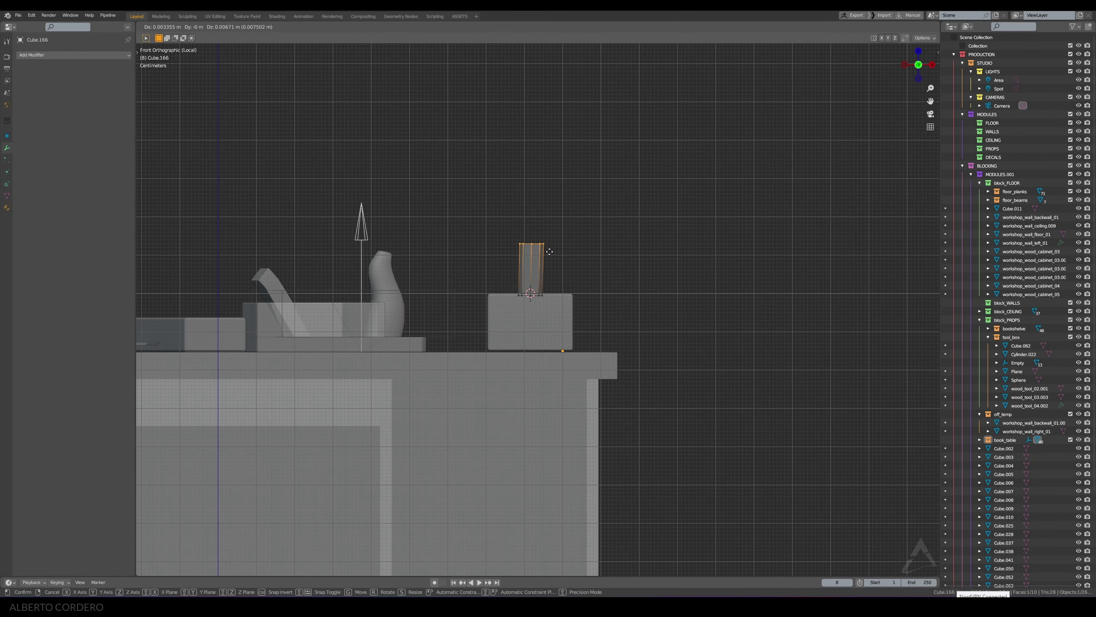
key("z")
left_click(549, 156)
key("alt+z")
middle_click_drag(549, 155, 537, 229)
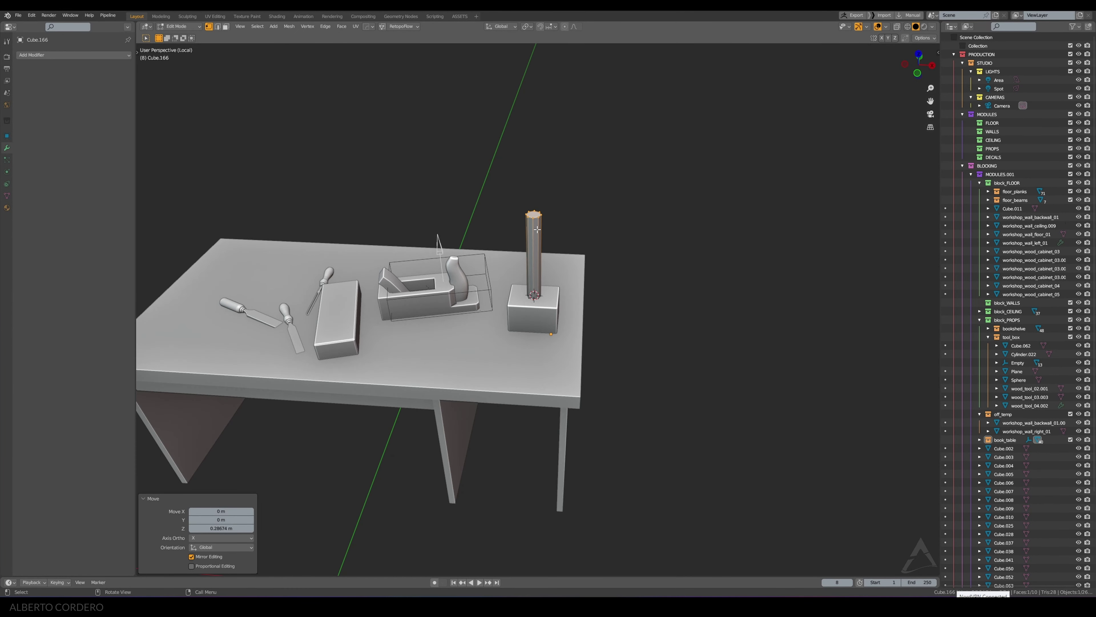
Step: Zoom in closer on the column and lower its top slightly
key("alt+z")
scroll(559, 213, "up", 3)
scroll(527, 268, "up", 2)
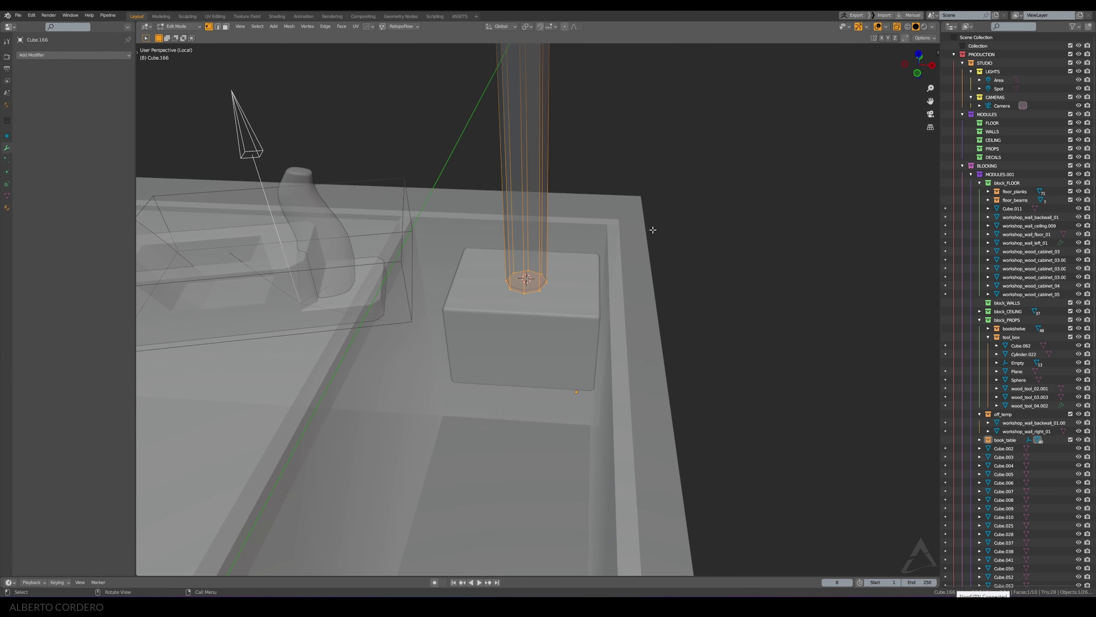
key("Tab")
key("alt+z")
scroll(641, 232, "down", 3)
middle_click_drag(640, 233, 542, 158)
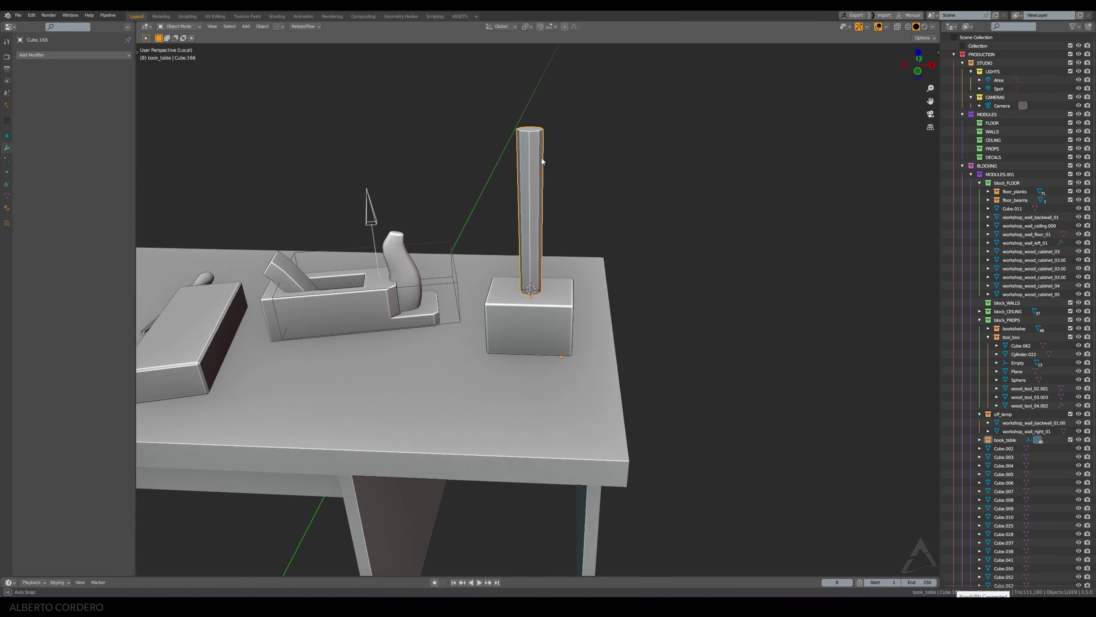
key("Tab")
key("g")
key("z")
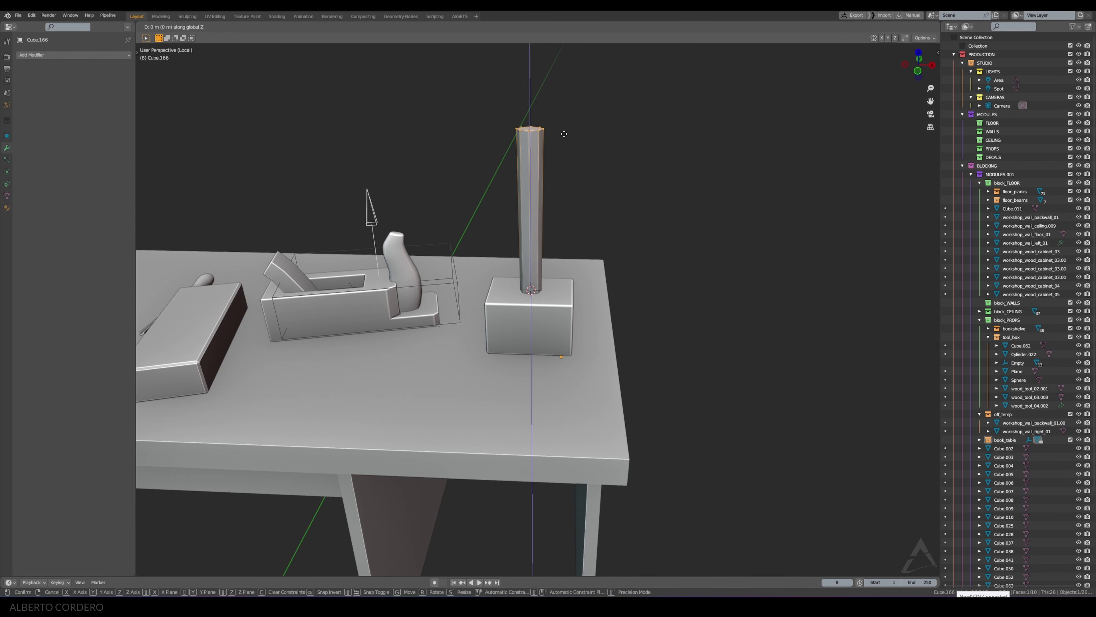
left_click(566, 133)
Step: Extrude the column's top face to form its tip
key("g")
key("z")
key("z")
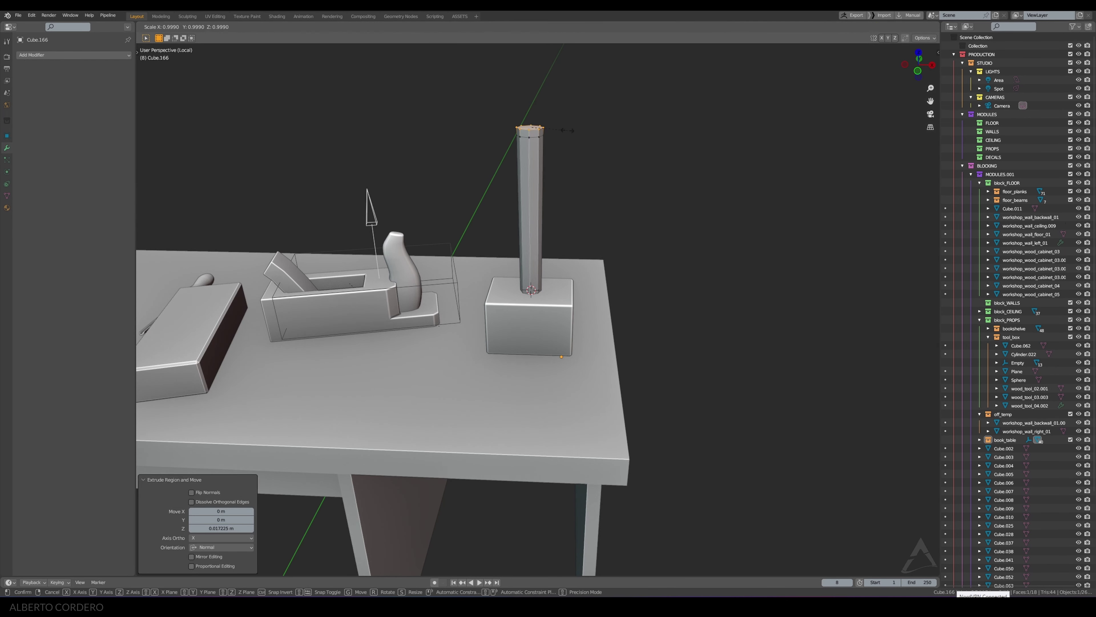
left_click(567, 132)
key("Tab")
right_click(596, 121)
Step: Smooth-shade the column and add a Weighted Normal modifier to it
left_click(597, 123)
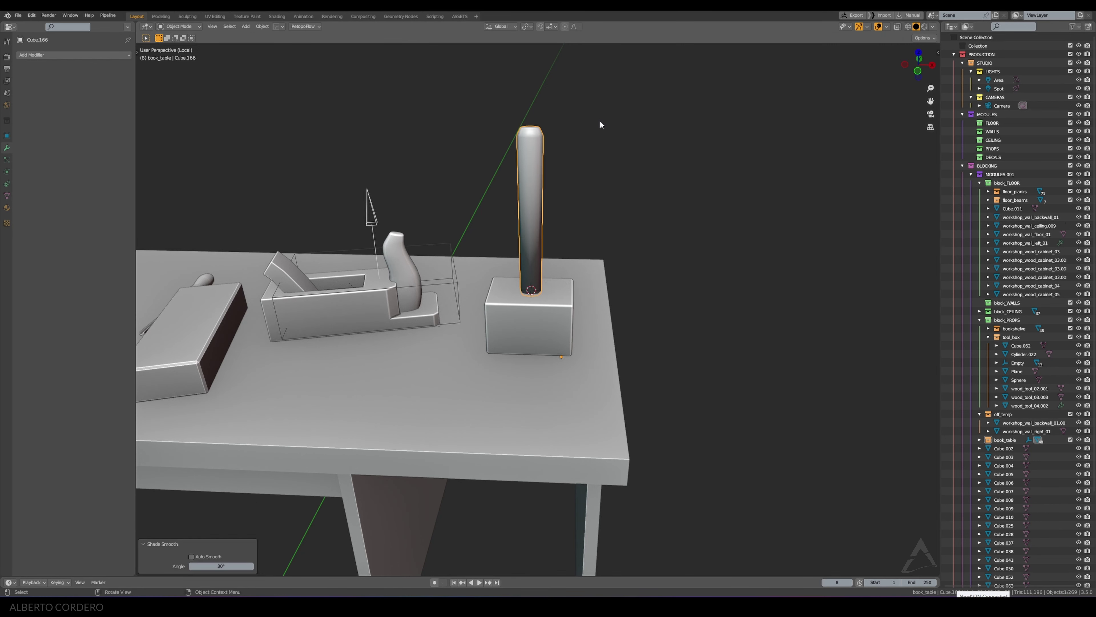
key("shift+q")
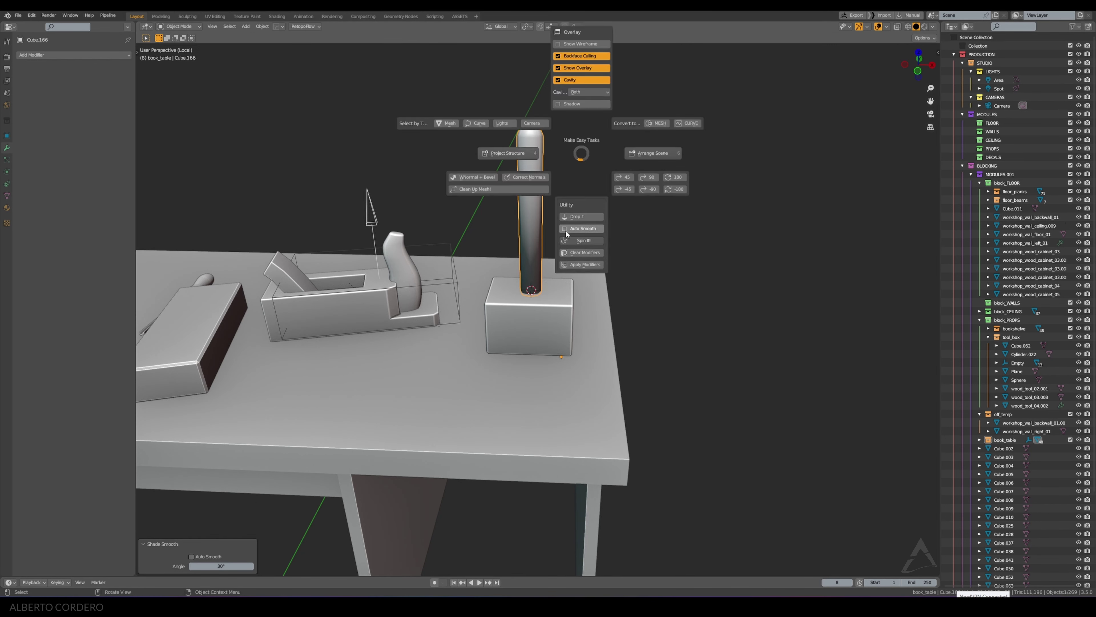
key("w")
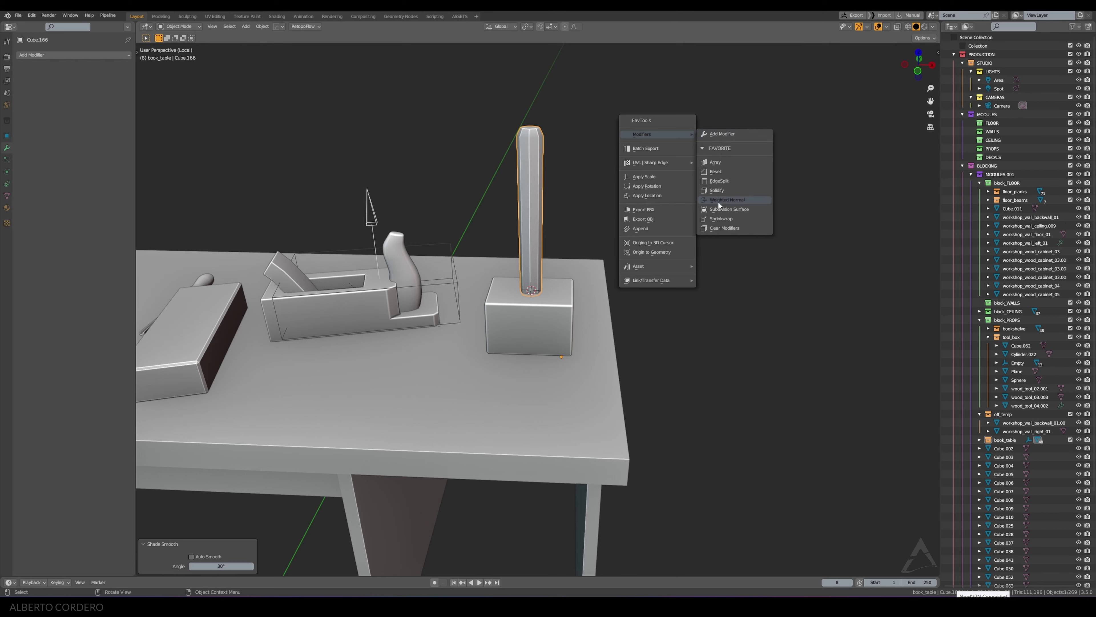
left_click(727, 199)
Step: Box-select the column's base ring in front view and bevel those edges
key("KP_1")
key("Tab")
key("alt+z")
key("b")
left_click_drag(529, 302, 516, 303)
scroll(609, 246, "up", 3)
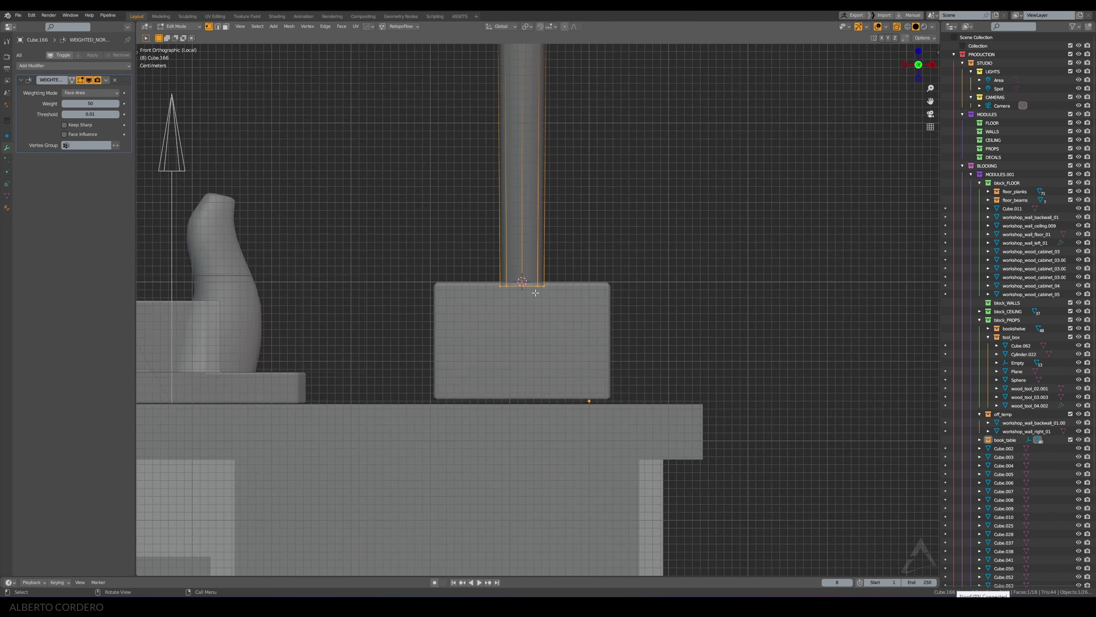
scroll(608, 245, "up", 2)
key("ctrl+b")
left_click(616, 246)
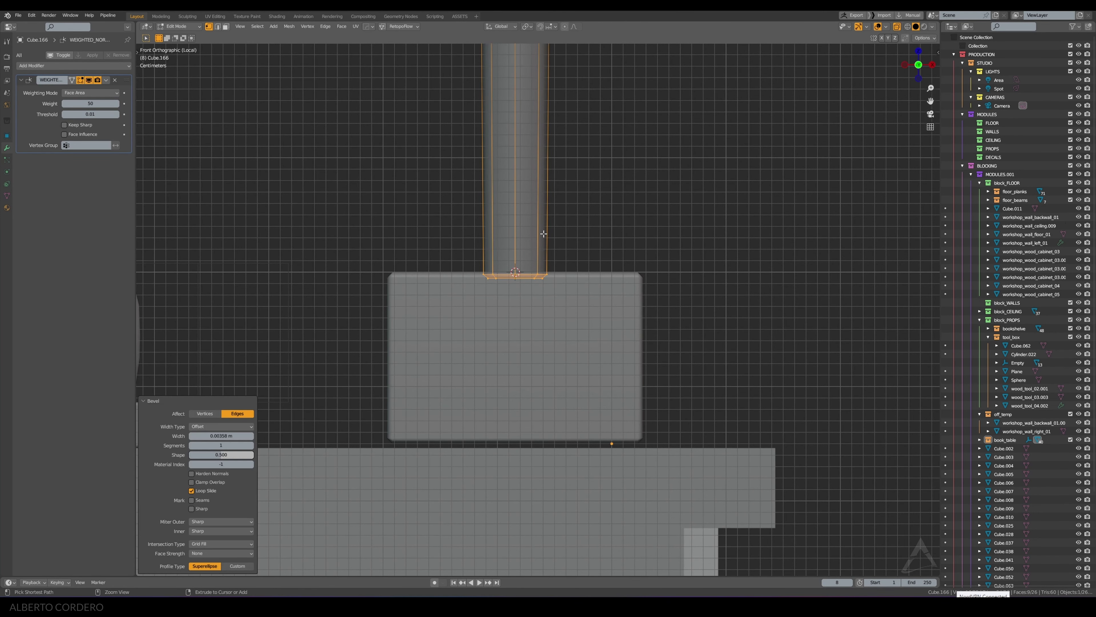
key("Tab")
key("alt+z")
mouse_move(617, 246)
middle_mouse_down()
mouse_move(534, 233)
mouse_move(573, 228)
mouse_move(520, 270)
middle_mouse_up()
scroll(572, 228, "down", 5)
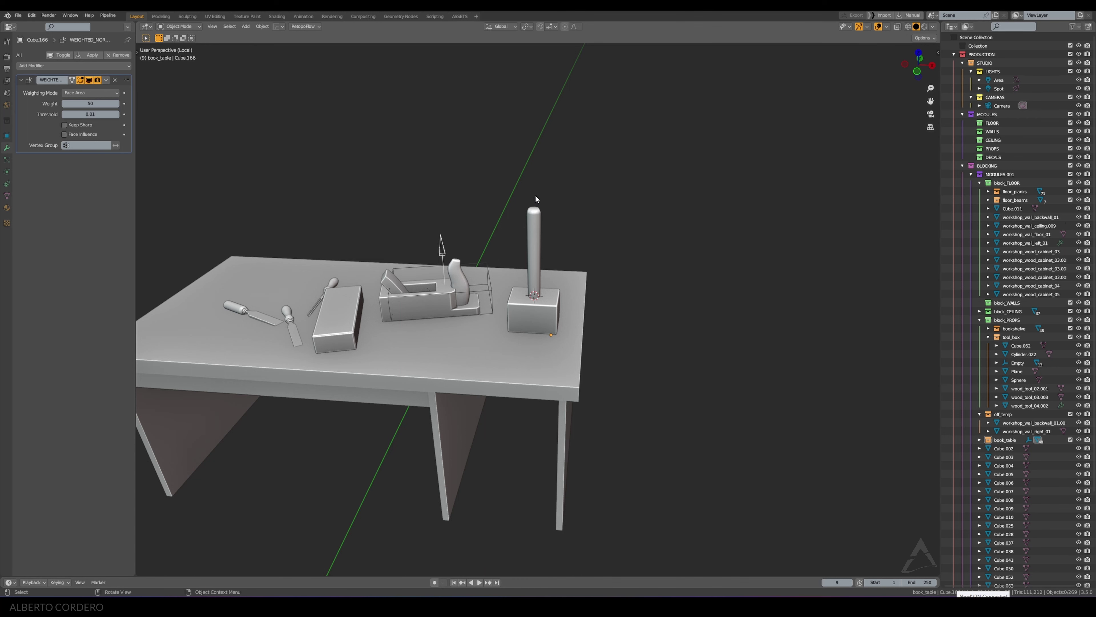
mouse_move(535, 194)
middle_mouse_down()
mouse_move(574, 209)
mouse_move(598, 247)
mouse_move(533, 248)
middle_mouse_up()
Step: Join the block and cylinder into one object and add a Weighted Normal modifier
key("ctrl+a")
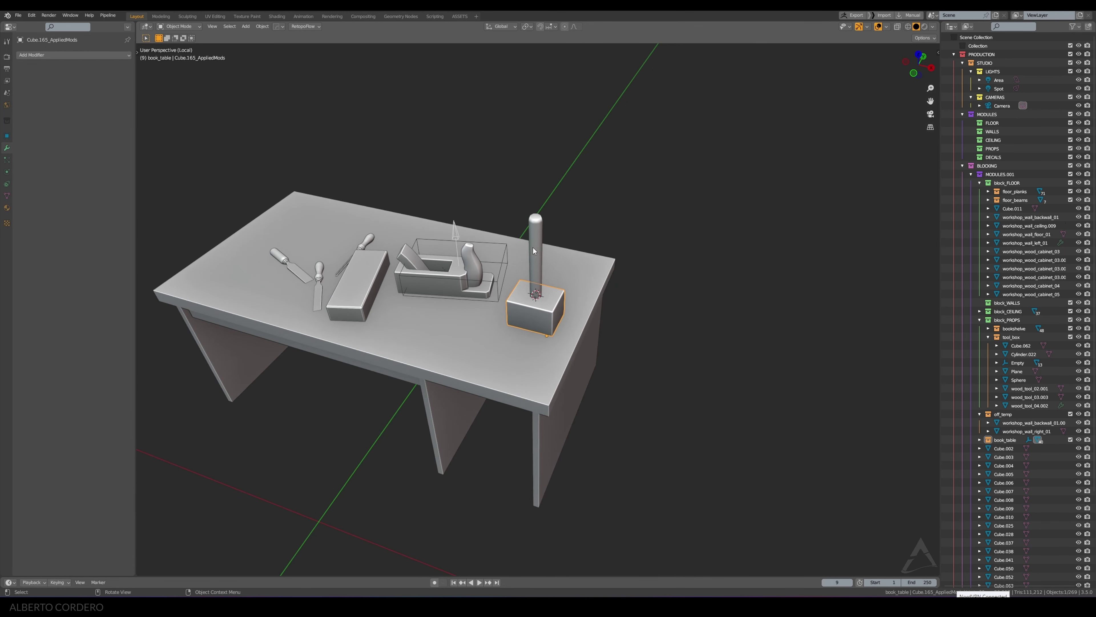
left_click(539, 247, "shift")
key("ctrl+j")
middle_click_drag(573, 219, 574, 237)
scroll(574, 236, "up", 3)
key("q")
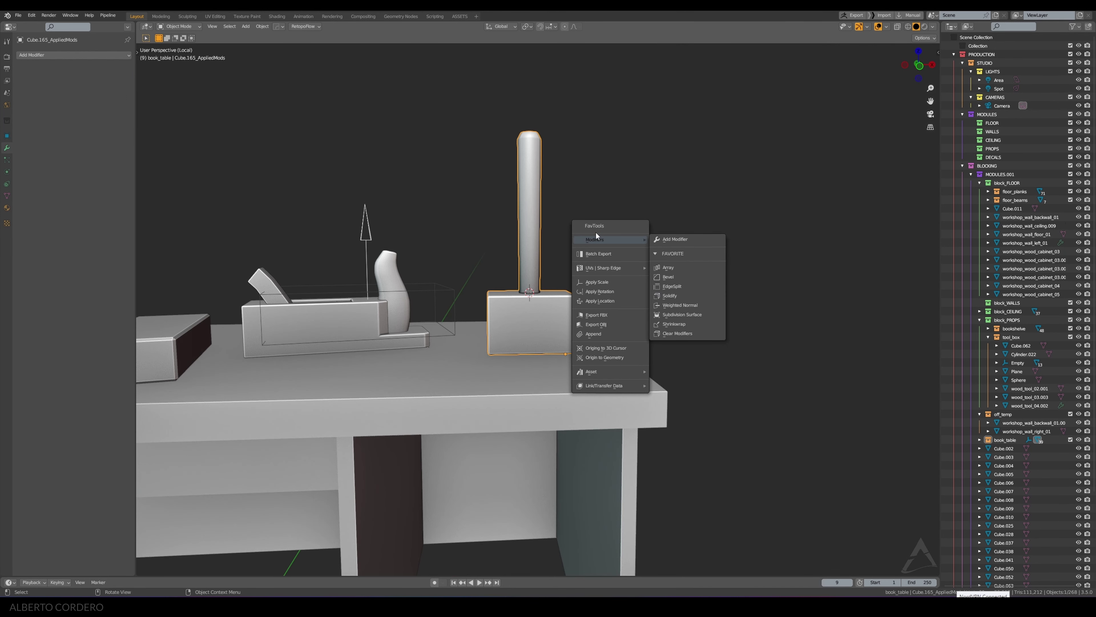
left_click(675, 304)
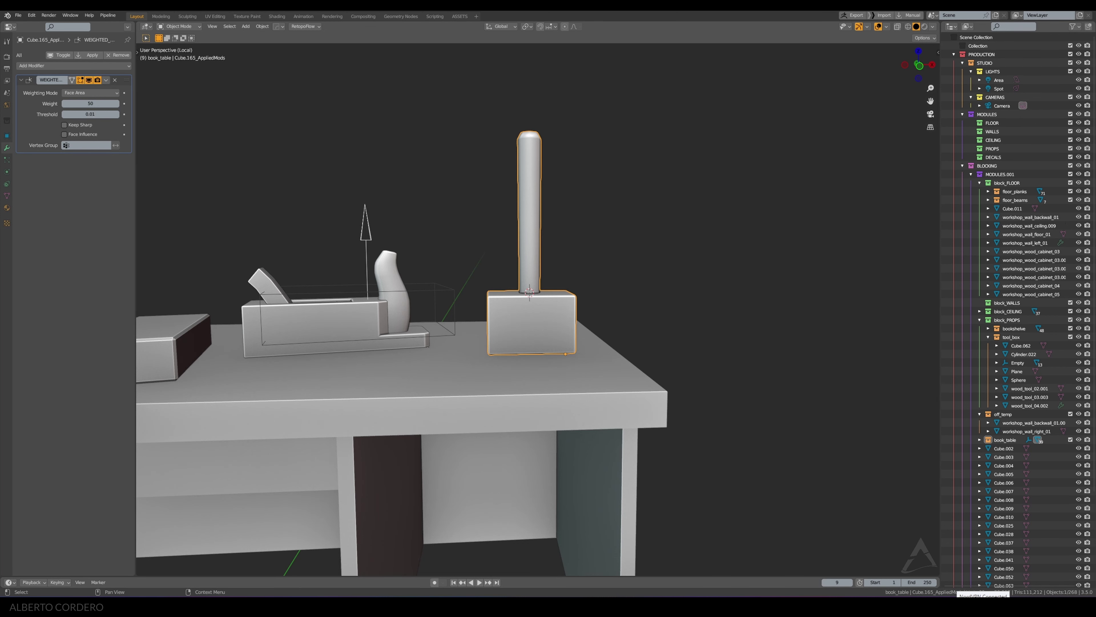
Step: Move the joined prop across the tabletop from a top-down view
mouse_move(504, 163)
middle_mouse_down()
mouse_move(633, 241)
mouse_move(536, 247)
middle_mouse_up()
key("g")
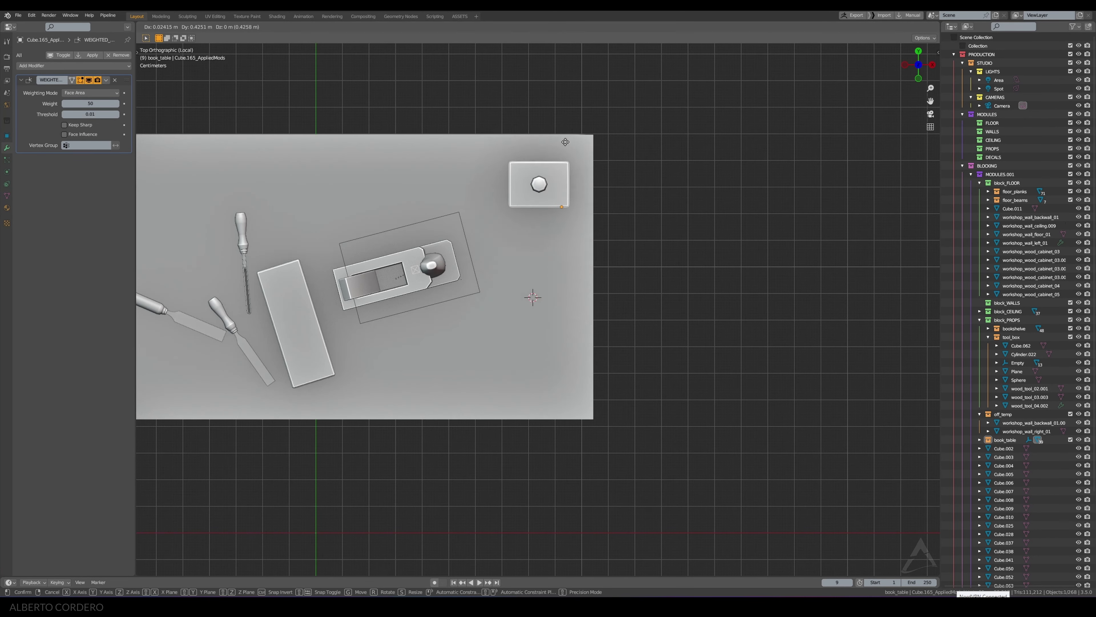
left_click(376, 134)
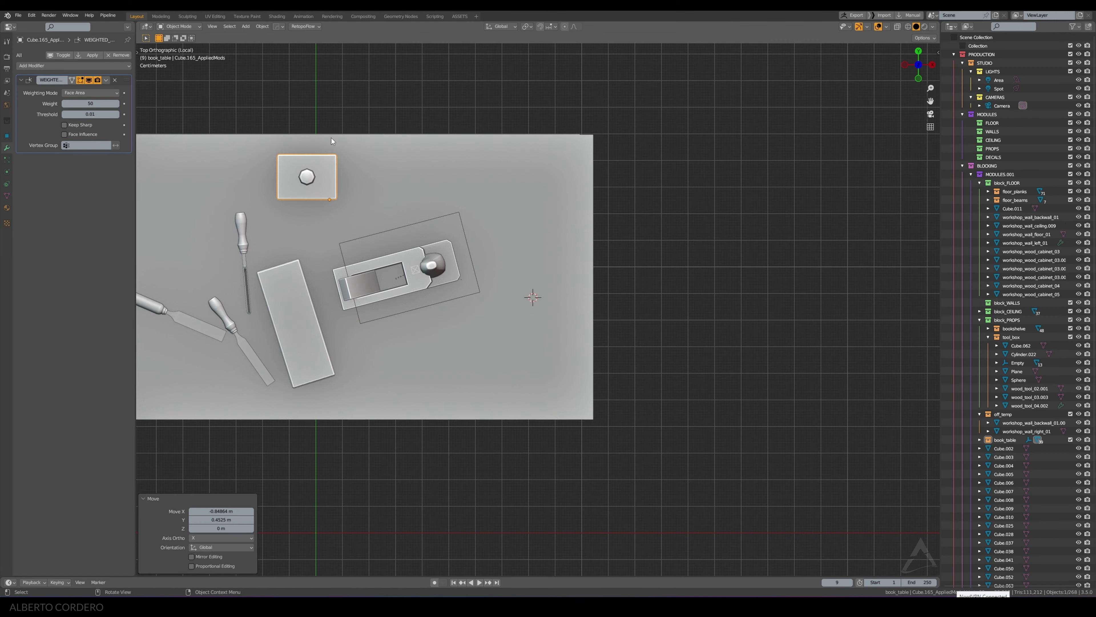
middle_click_drag(378, 161, 428, 175)
Step: From camera view, slide the box-and-post prop level along the desk to its right end
key("KP_Divide")
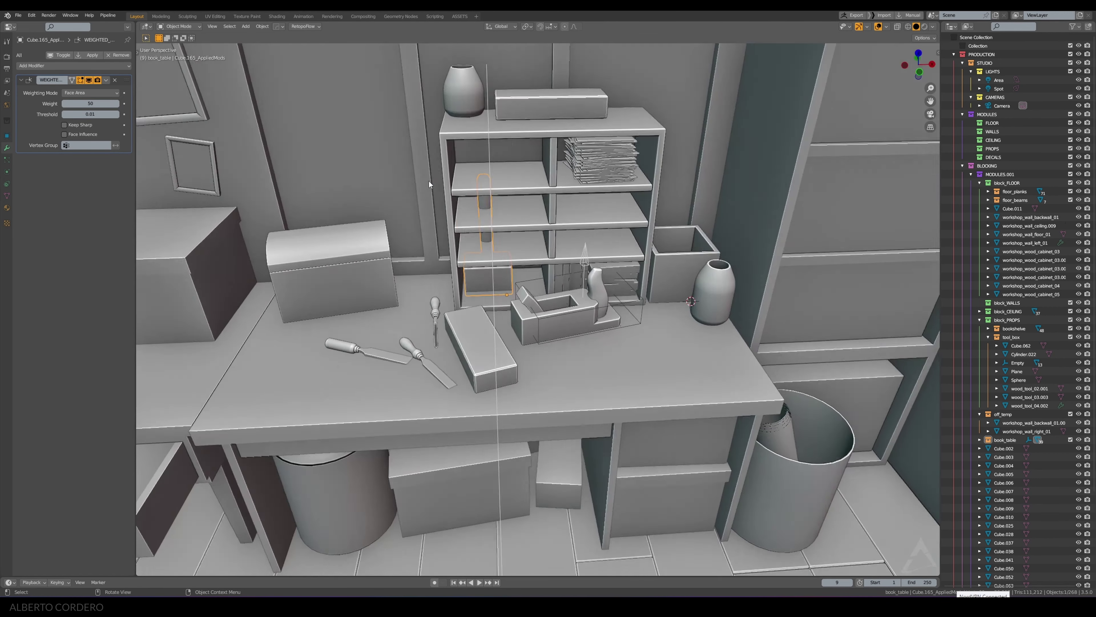
key("KP_0")
scroll(531, 262, "up", 6)
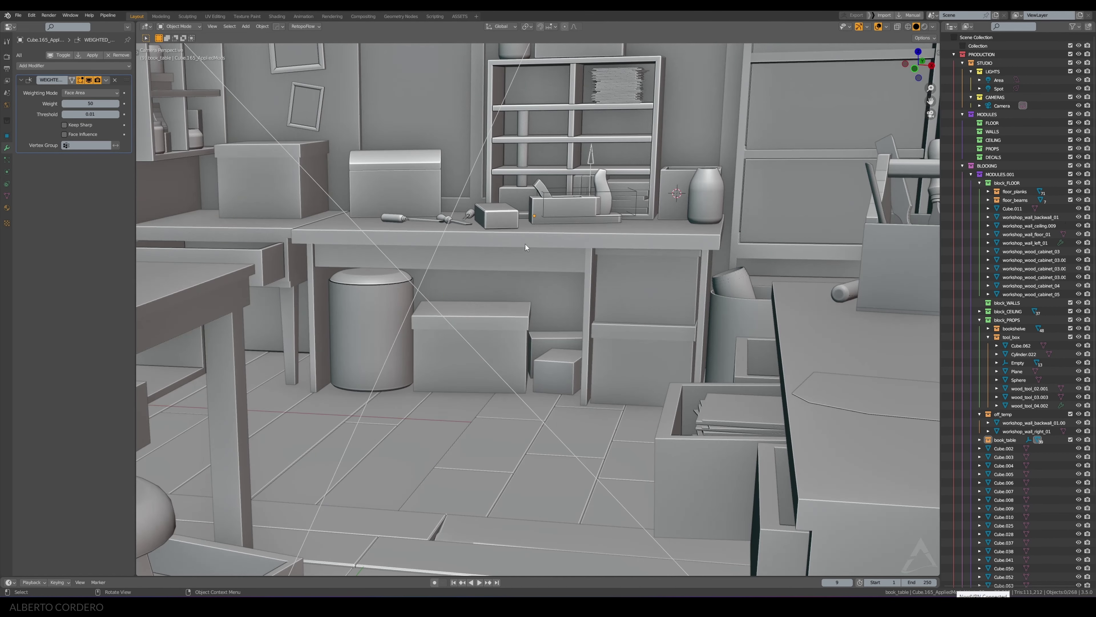
left_click(527, 155)
middle_click_drag(453, 192, 478, 322, "shift")
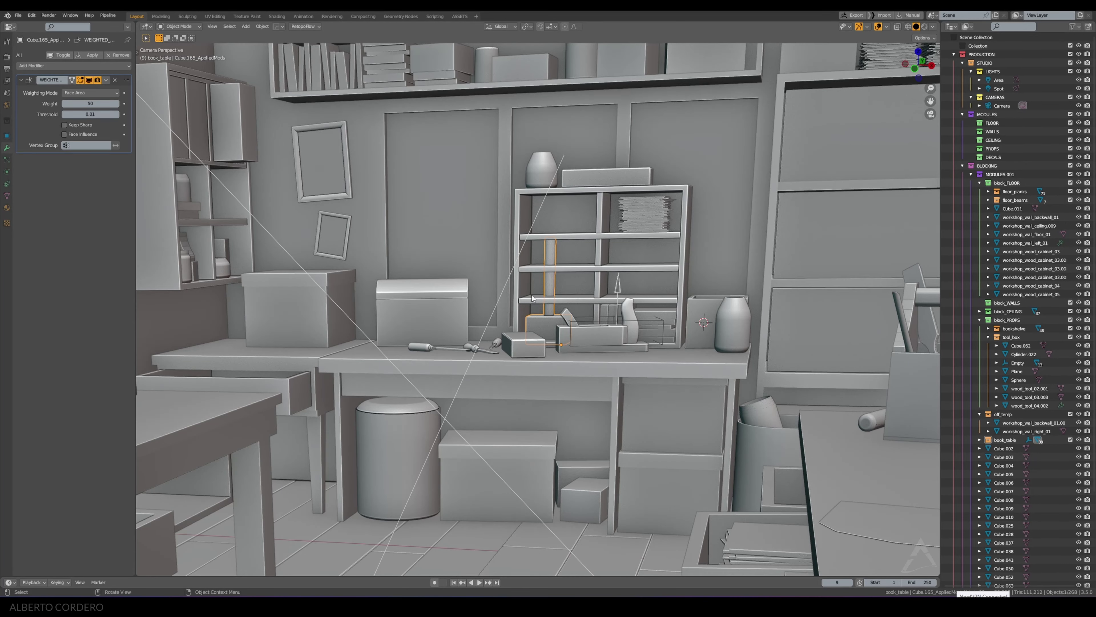
key("g")
key("shift+z")
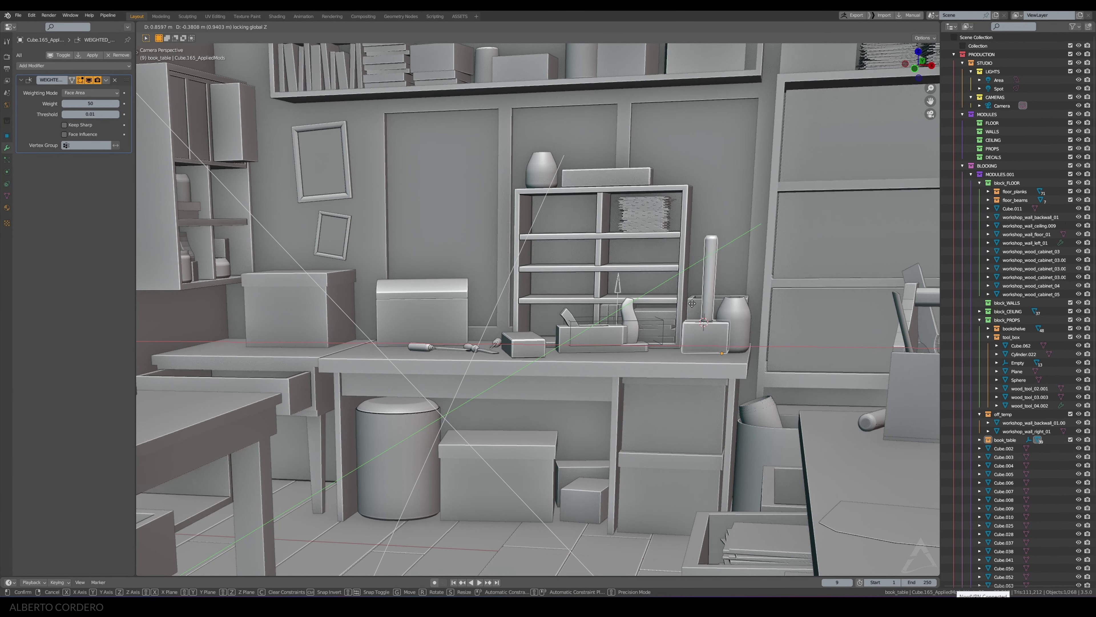
left_click(709, 303)
left_click(667, 296)
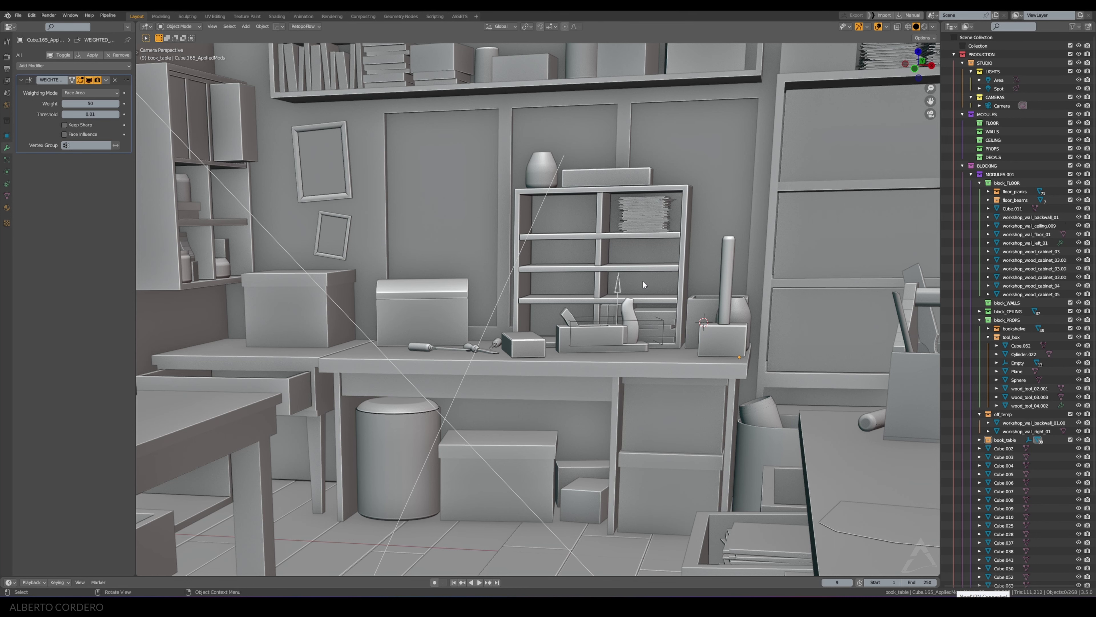
scroll(624, 281, "down", 5)
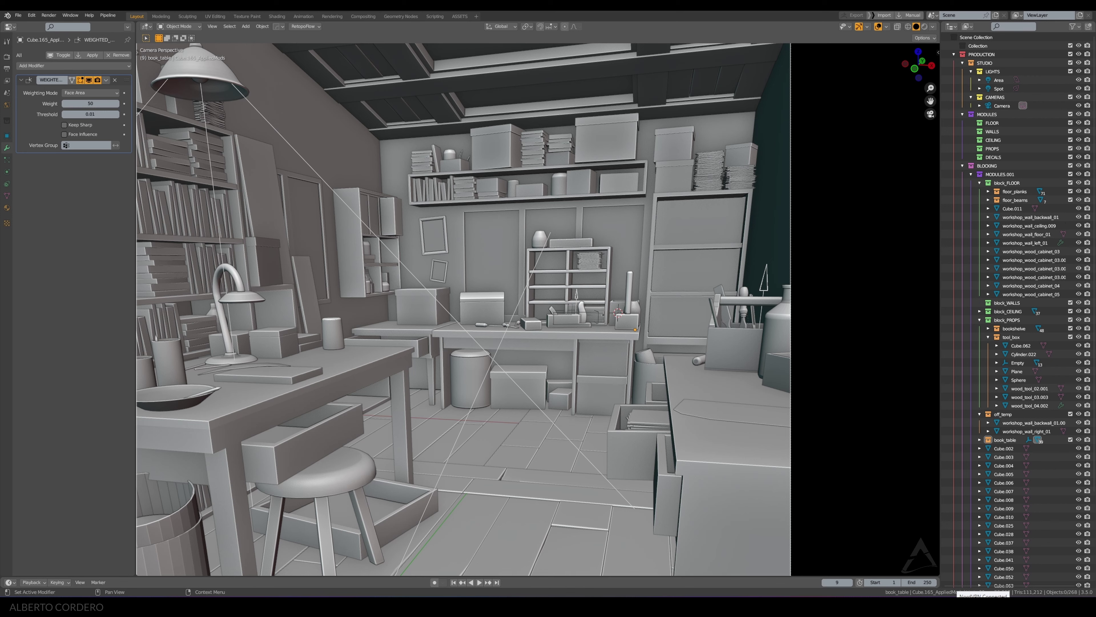
Step: Preview the camera view in material shading and save the workshop file
middle_click_drag(607, 278, 605, 224)
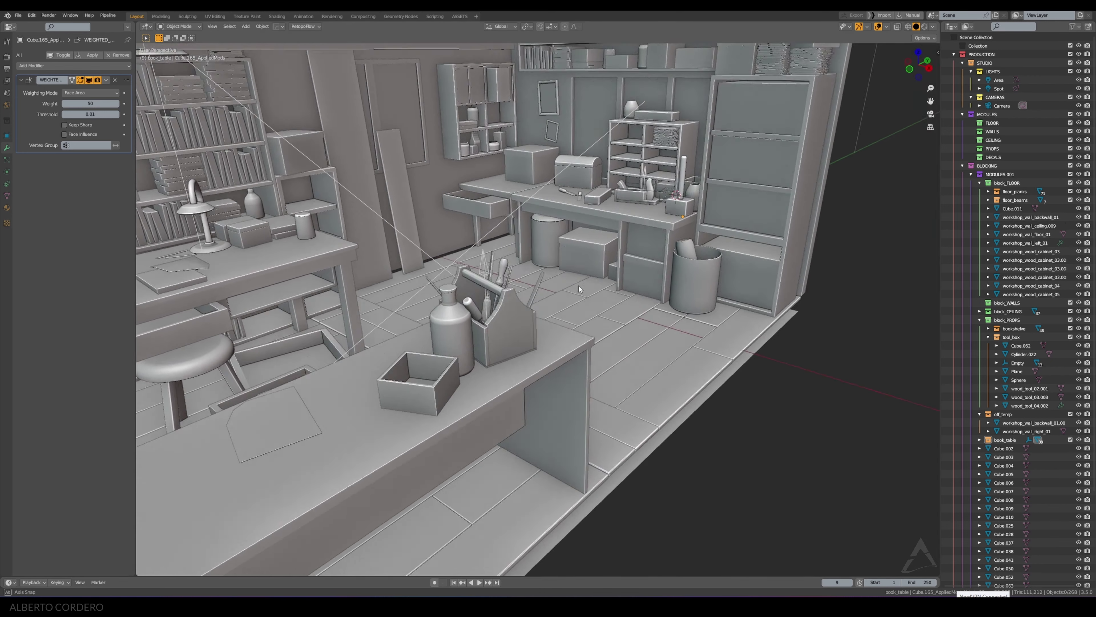
key("KP_0")
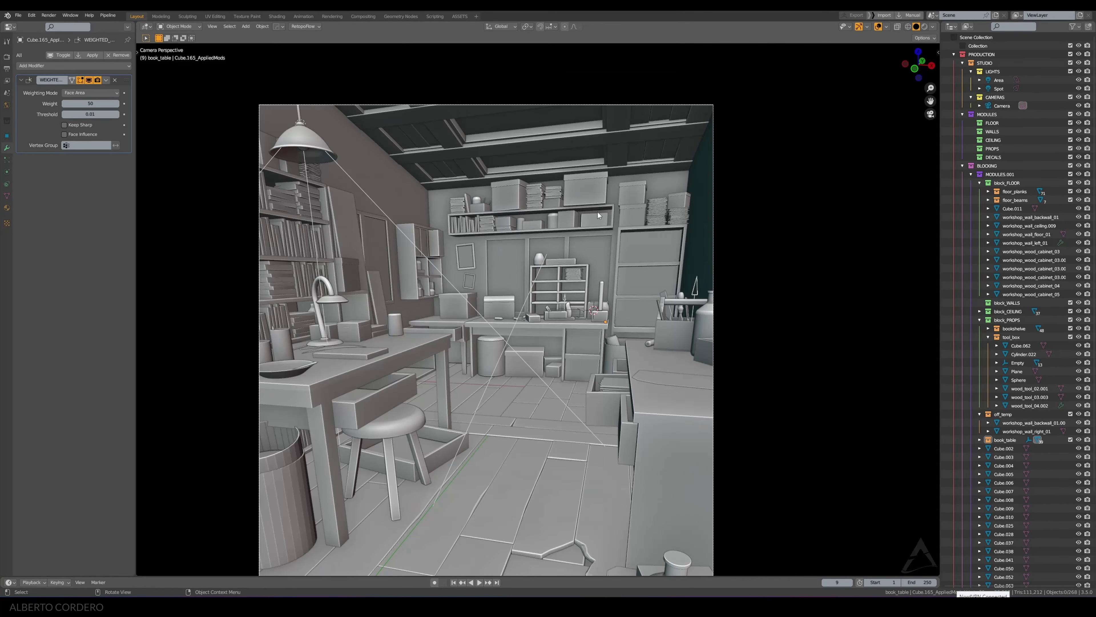
left_click(924, 26)
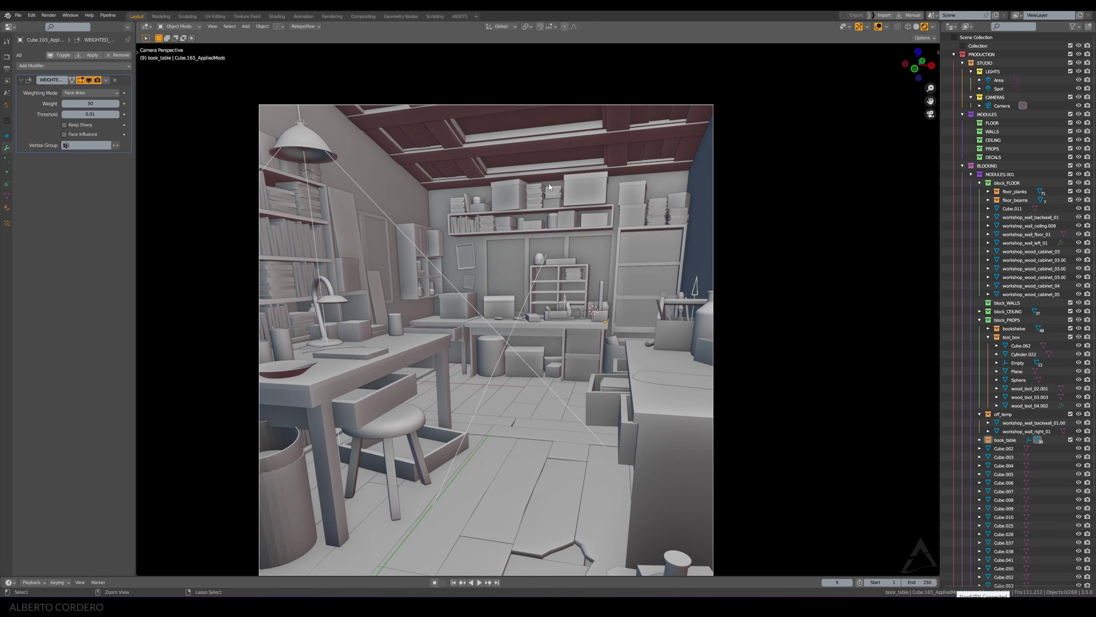
key("ctrl+s")
left_click(508, 150)
Step: Switch the render engine to Cycles and hide the viewport overlays
left_click(6, 56)
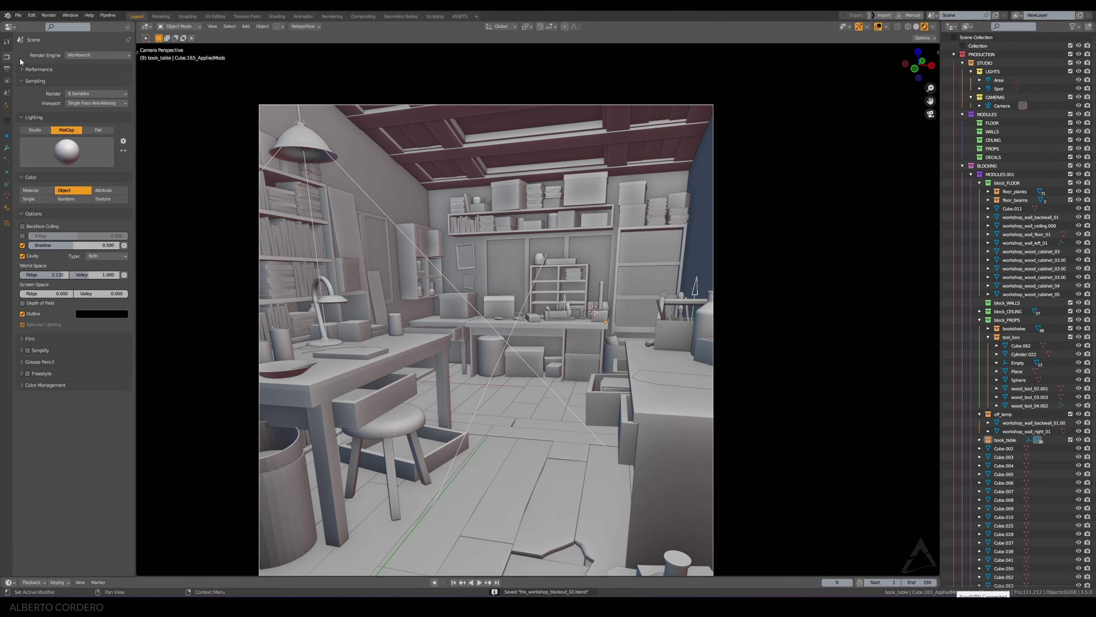
left_click(97, 55)
left_click(82, 82)
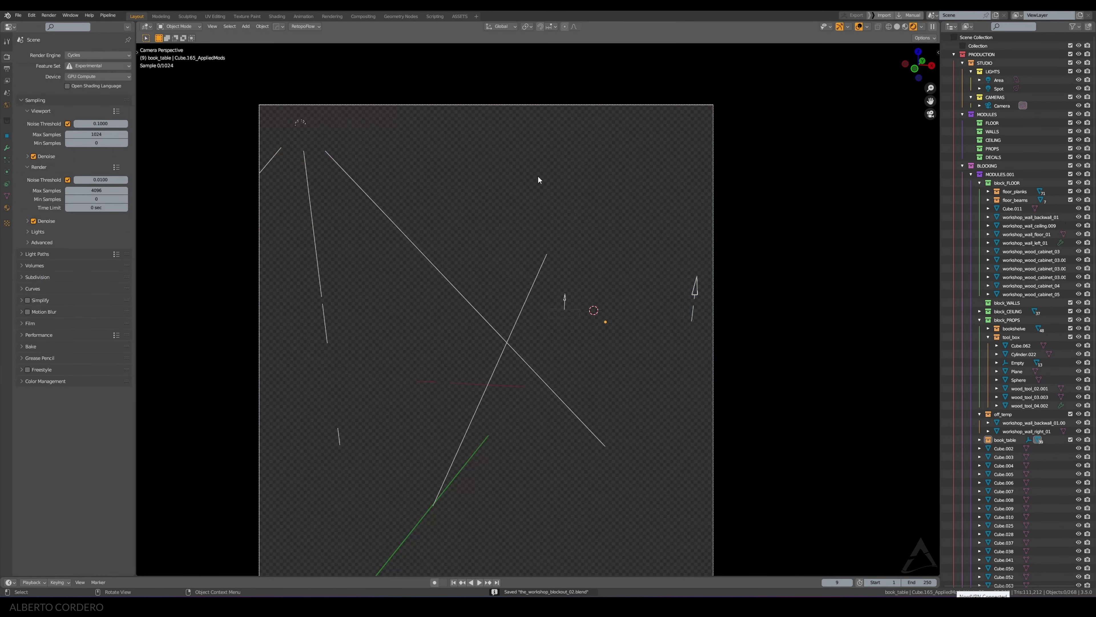
left_click(860, 27)
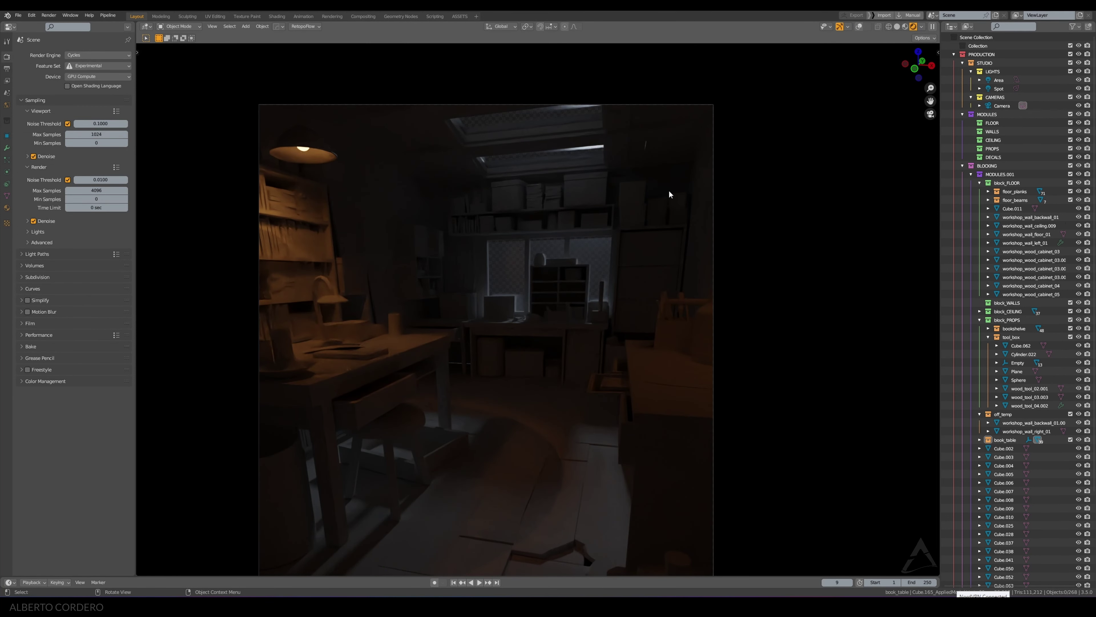
Step: Orbit around the room to inspect the Cycles lighting up to the lit shelf edge
middle_click_drag(602, 241, 603, 172, "shift")
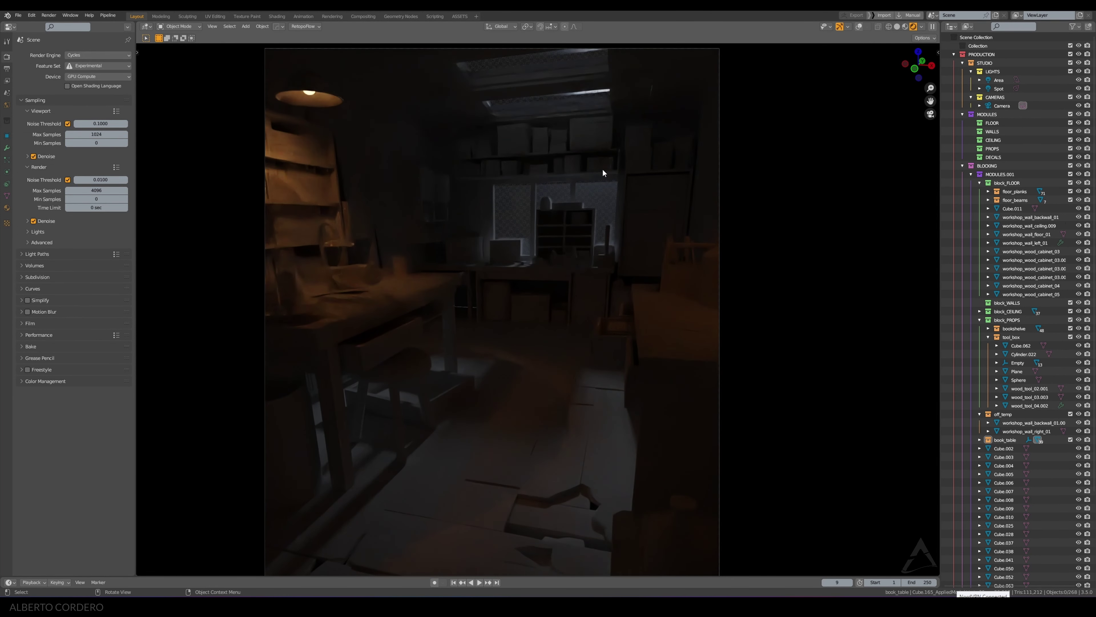
scroll(611, 150, "down", 2)
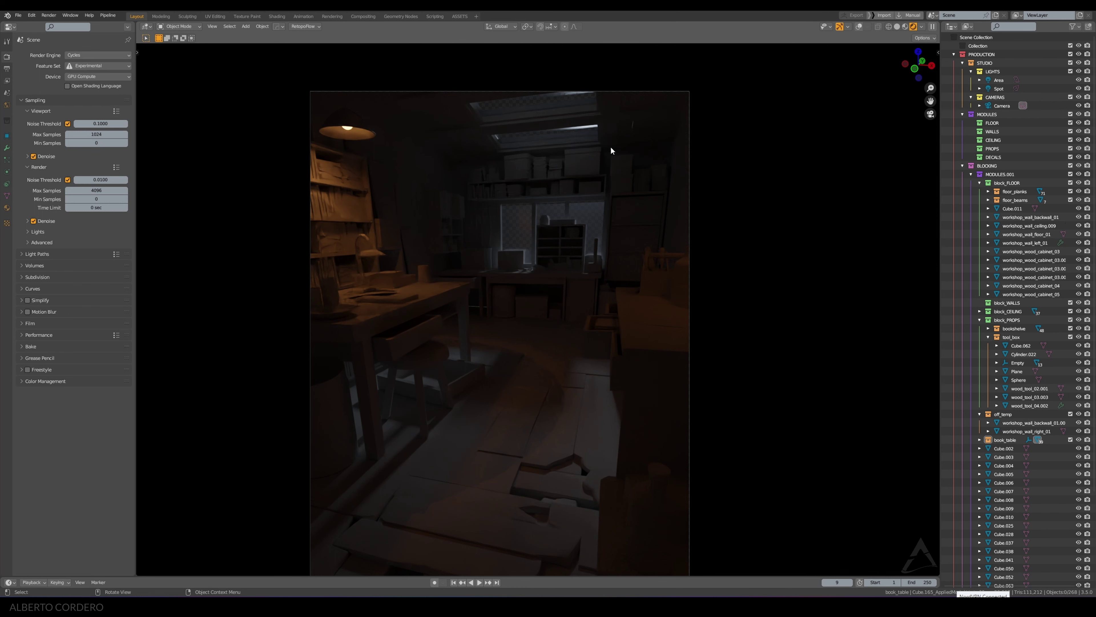
key("KP_0")
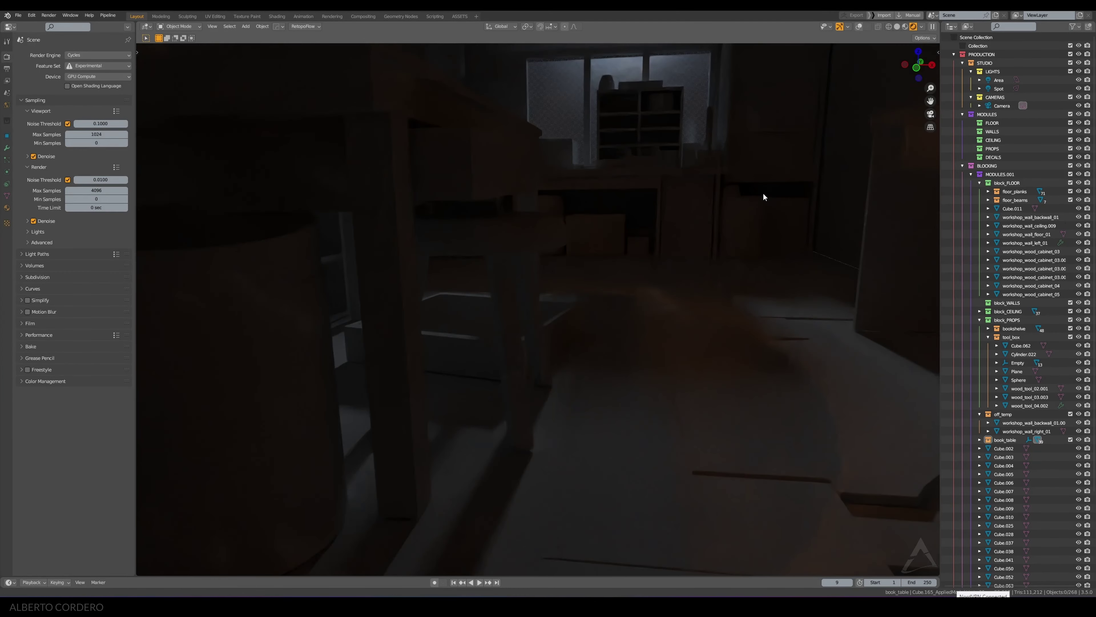
middle_click_drag(763, 192, 603, 208)
mouse_move(626, 166)
middle_mouse_down()
mouse_move(604, 210)
mouse_move(568, 142)
middle_mouse_up()
Step: Set the Plane material's emission strength to 2 and return to the camera view
left_click(310, 221)
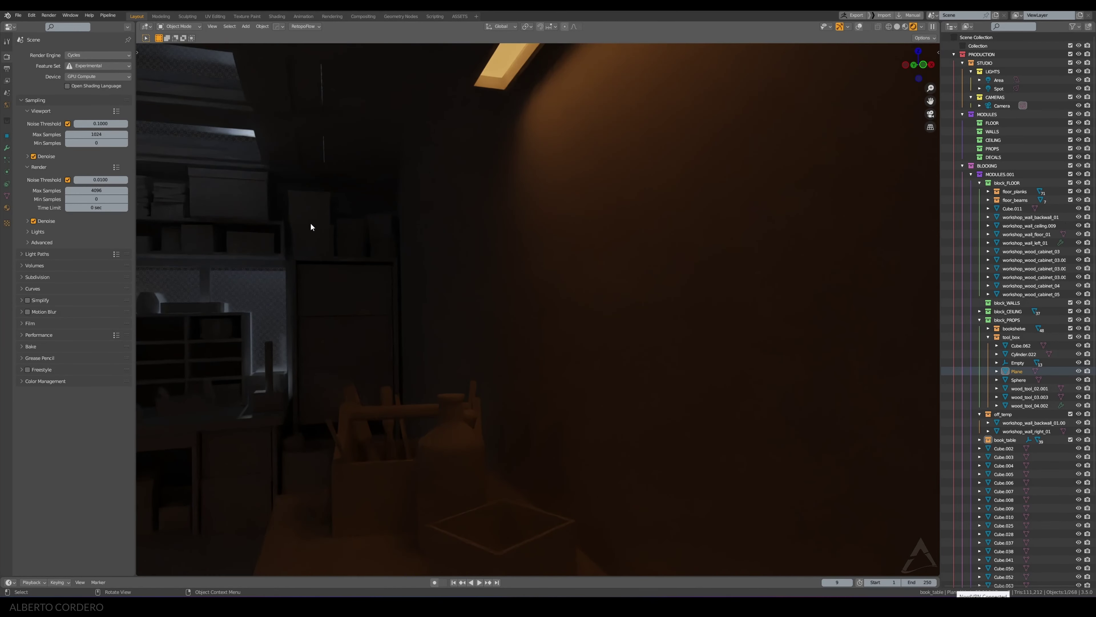
left_click(7, 208)
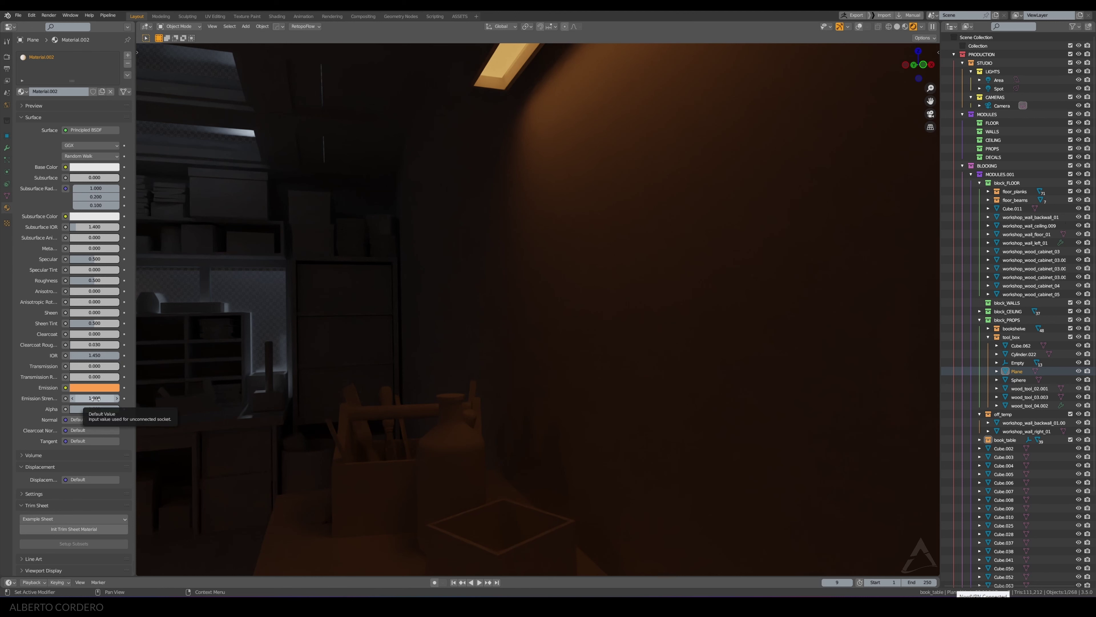
left_click(94, 397)
type("2")
key("Return")
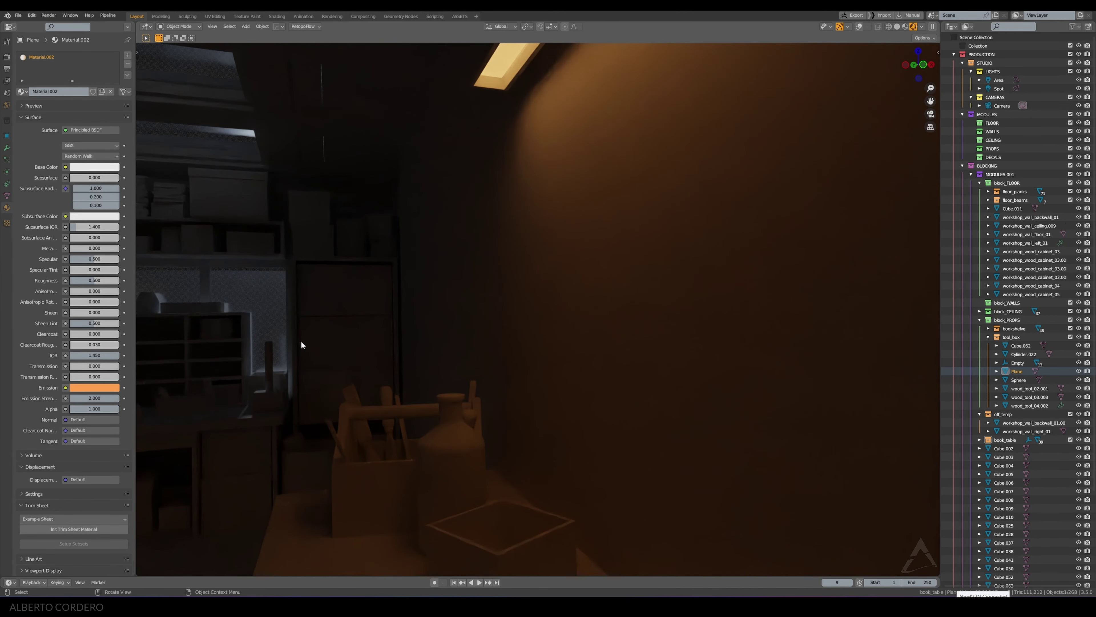
key("KP_0")
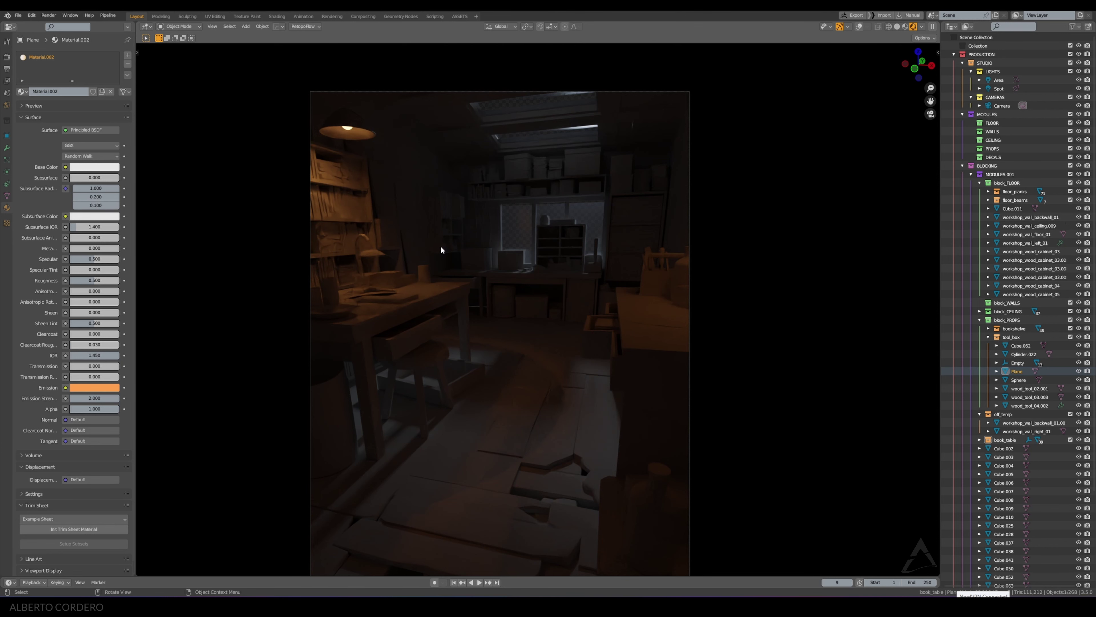
Step: Return to solid shading with overlays shown and orbit lower and closer onto the workshop
left_click(897, 28)
mouse_move(641, 221)
middle_mouse_down()
mouse_move(607, 212)
mouse_move(654, 230)
mouse_move(589, 229)
middle_mouse_up()
scroll(589, 229, "up", 3)
left_click(869, 30)
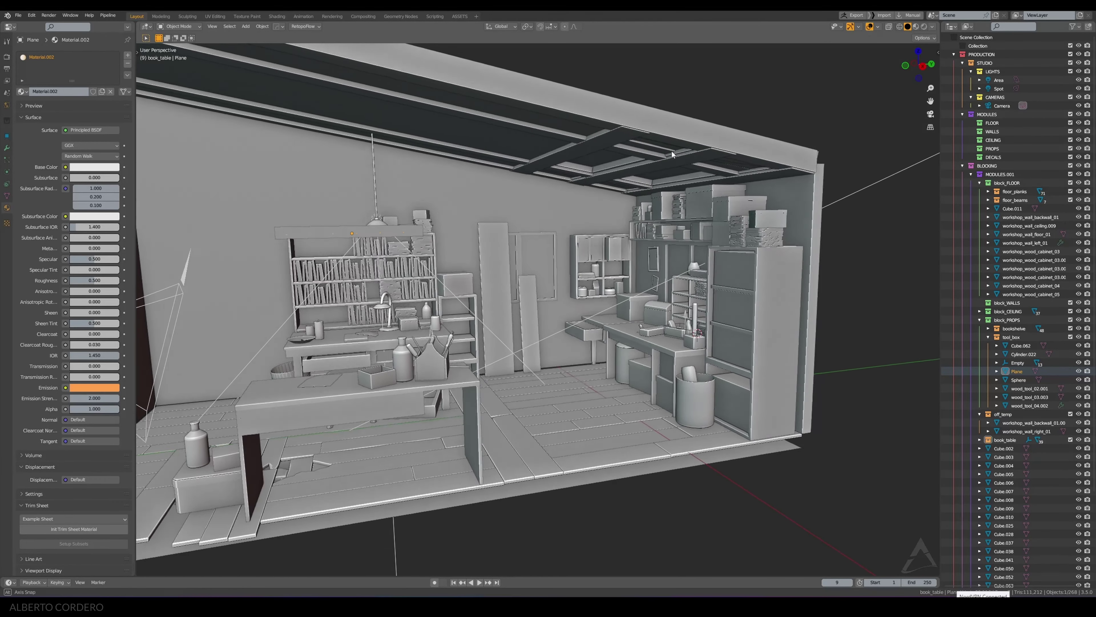
middle_click_drag(671, 150, 658, 147)
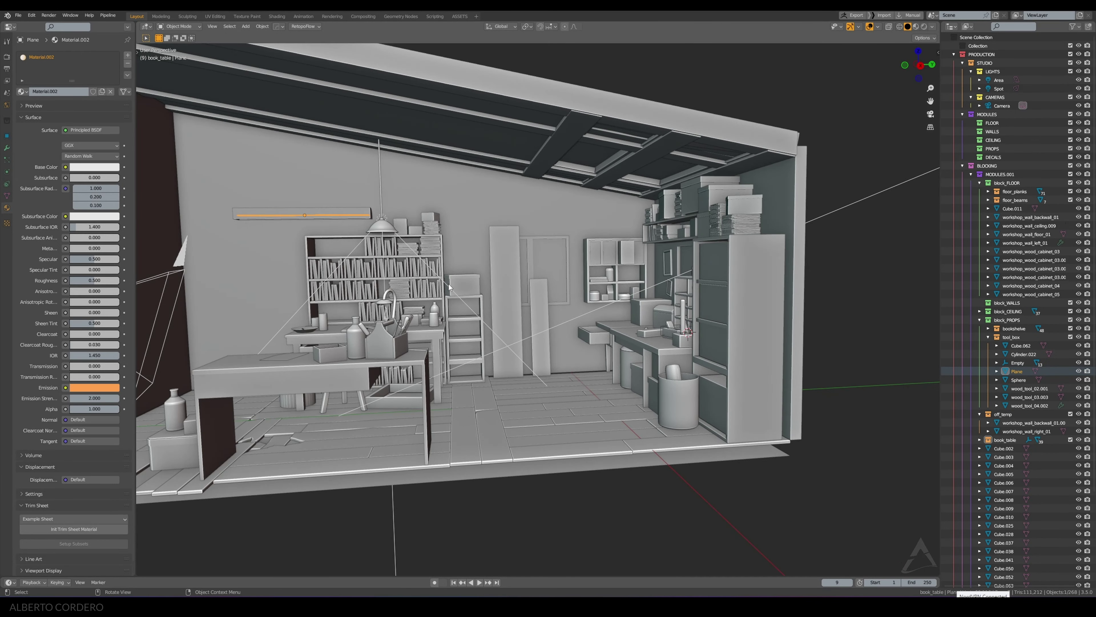
mouse_move(449, 284)
middle_mouse_down()
mouse_move(533, 184)
mouse_move(538, 195)
mouse_move(542, 184)
mouse_move(553, 189)
mouse_move(536, 192)
mouse_move(640, 207)
middle_mouse_up()
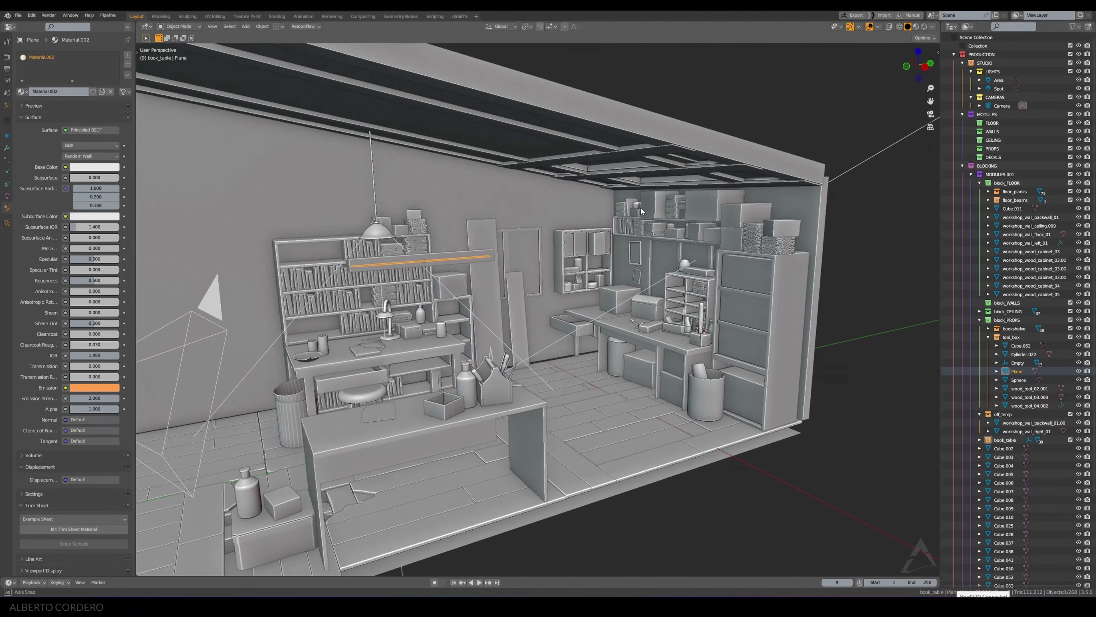
scroll(641, 207, "down", 3)
scroll(734, 208, "down", 3)
Step: Set the Area light's power to 1500 W while viewing through the camera
left_click(825, 165)
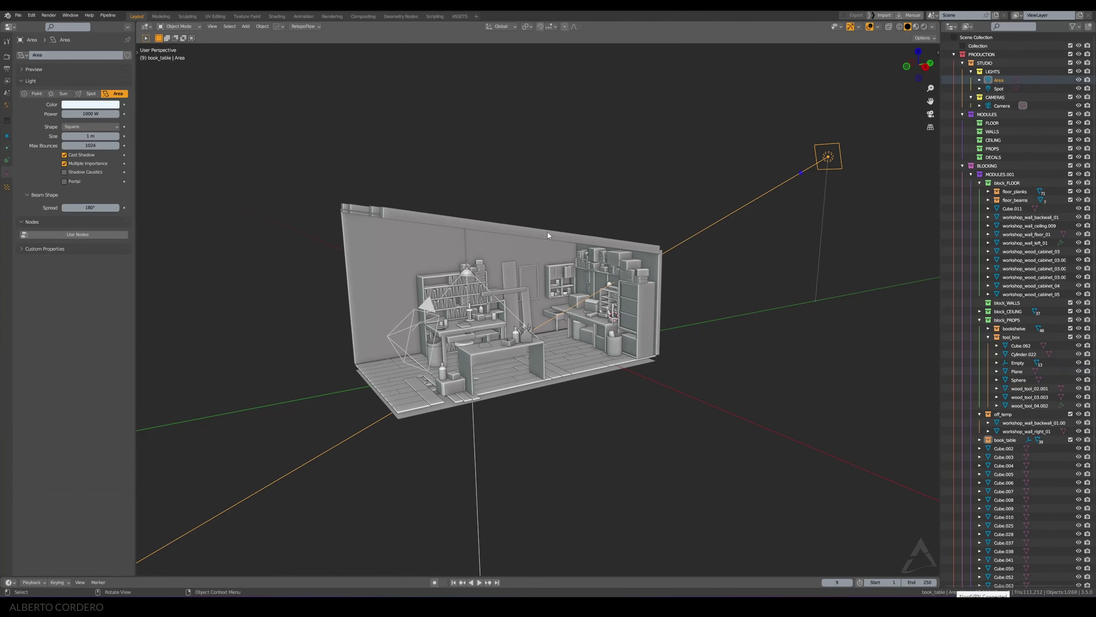
key("KP_0")
left_click(70, 114)
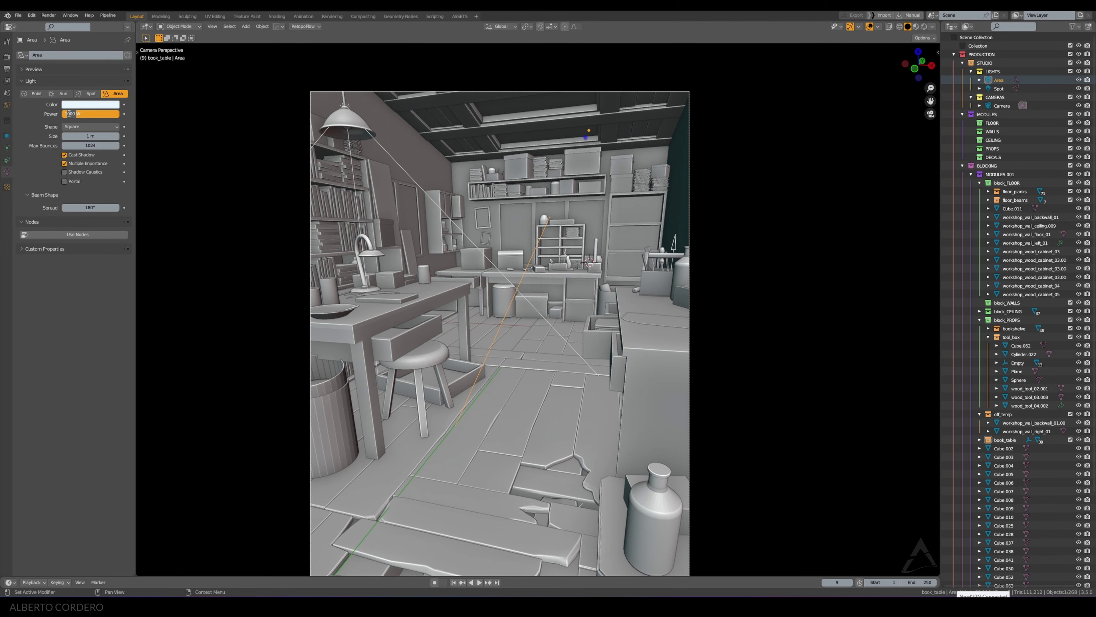
type("500")
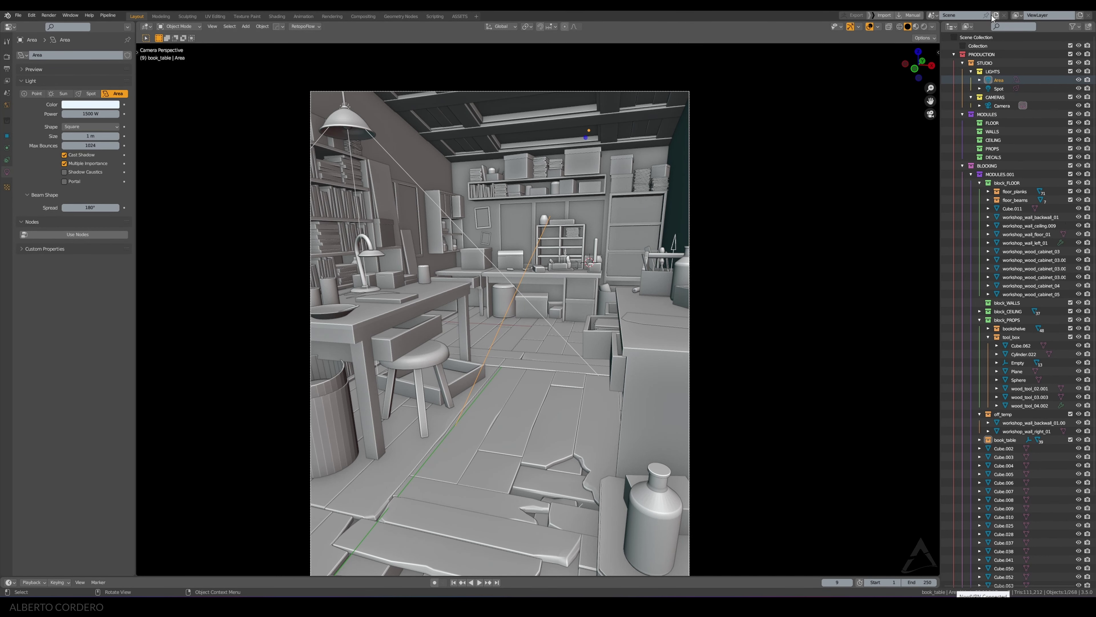
key("z")
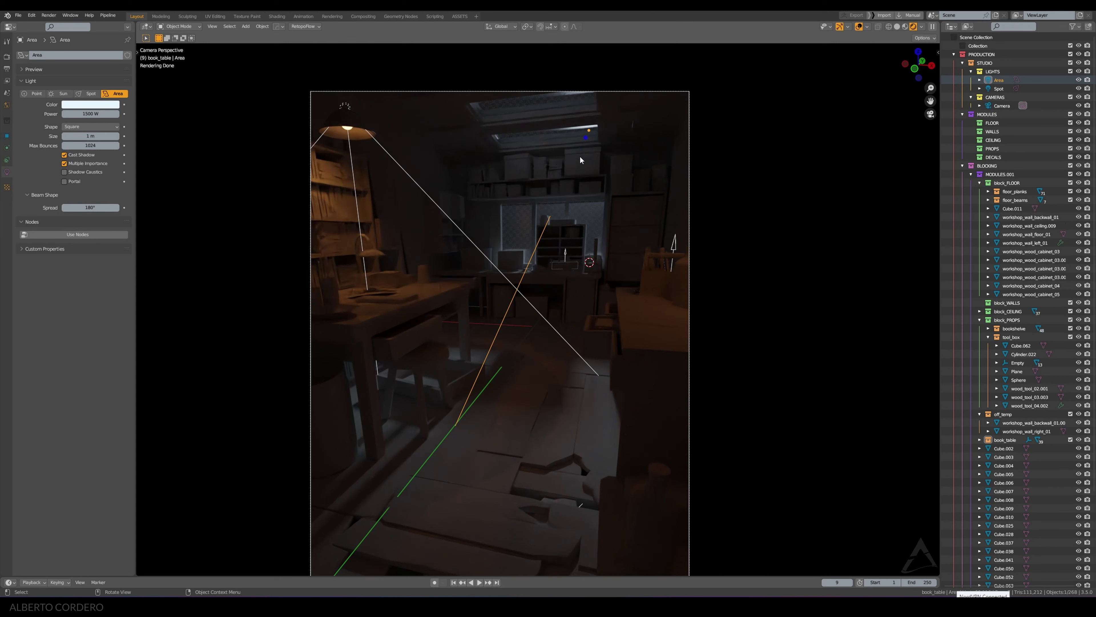
Step: Hide overlays, deselect everything and push the camera slightly forward into the workshop
left_click(859, 27)
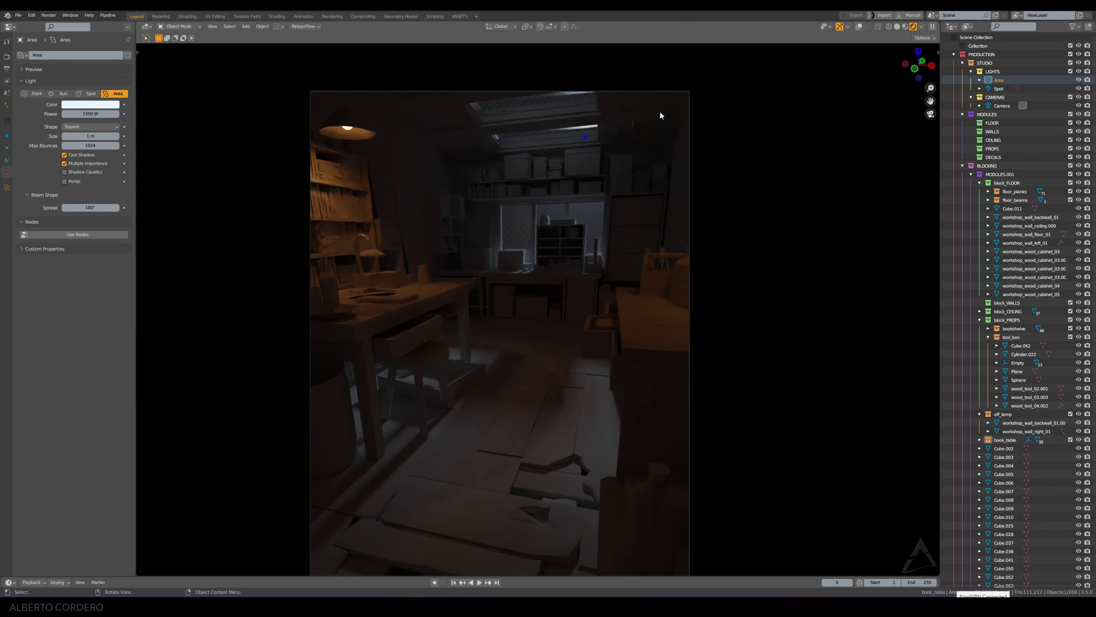
key("alt+a")
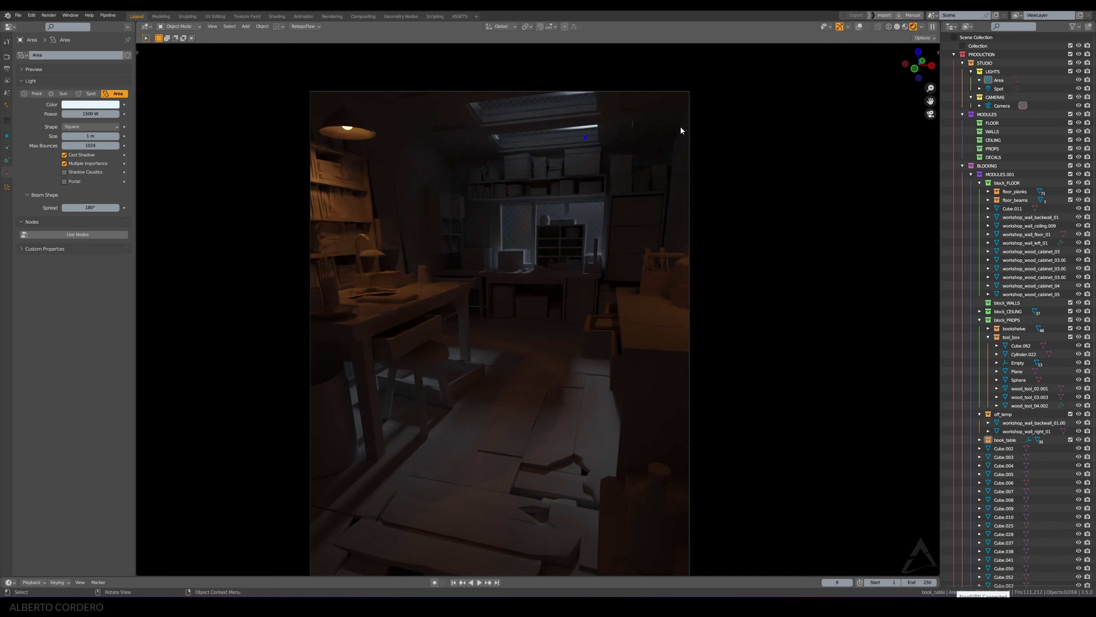
middle_click_drag(650, 130, 633, 139)
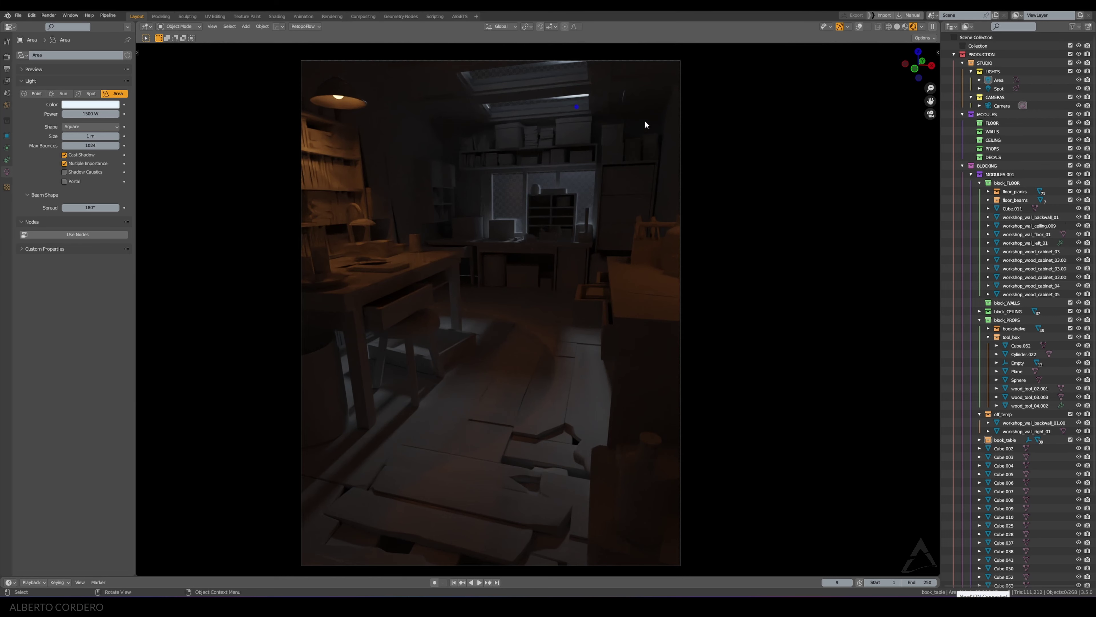
Step: In solid shading, move the toolbox on the back table to a new height
left_click(898, 26)
mouse_move(604, 152)
middle_mouse_down()
mouse_move(565, 182)
mouse_move(599, 172)
mouse_move(571, 170)
mouse_move(594, 181)
mouse_move(578, 191)
mouse_move(613, 230)
mouse_move(536, 247)
mouse_move(589, 276)
mouse_move(653, 235)
middle_mouse_up()
left_click(653, 236)
scroll(654, 236, "up", 3)
key("g")
key("shift+z")
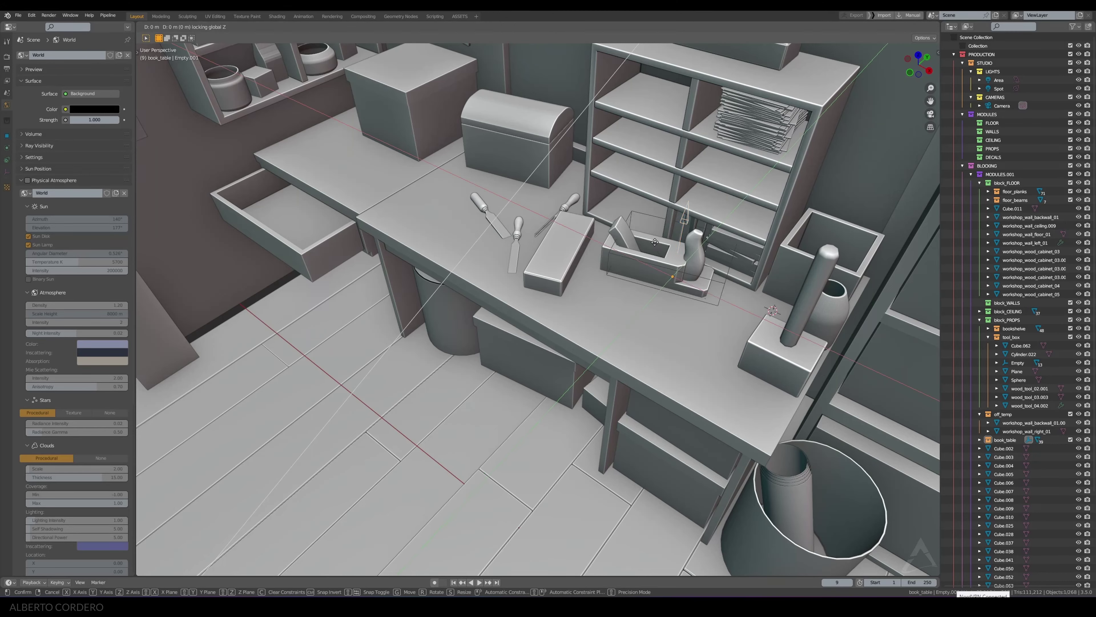
left_click(643, 261)
Step: Orbit to a lower front view of the desk, then look through the scene camera
mouse_move(642, 261)
middle_mouse_down()
mouse_move(593, 213)
mouse_move(547, 231)
mouse_move(538, 206)
mouse_move(556, 232)
middle_mouse_up()
scroll(587, 213, "down", 4)
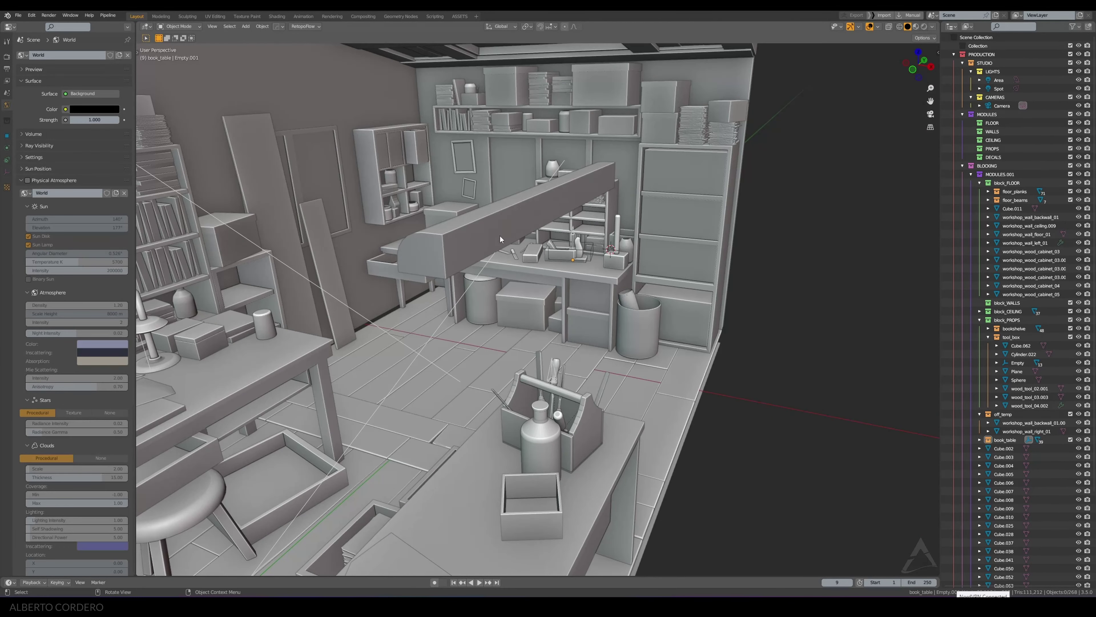
scroll(500, 236, "down", 4)
mouse_move(500, 236)
middle_mouse_down()
mouse_move(469, 263)
mouse_move(515, 253)
middle_mouse_up()
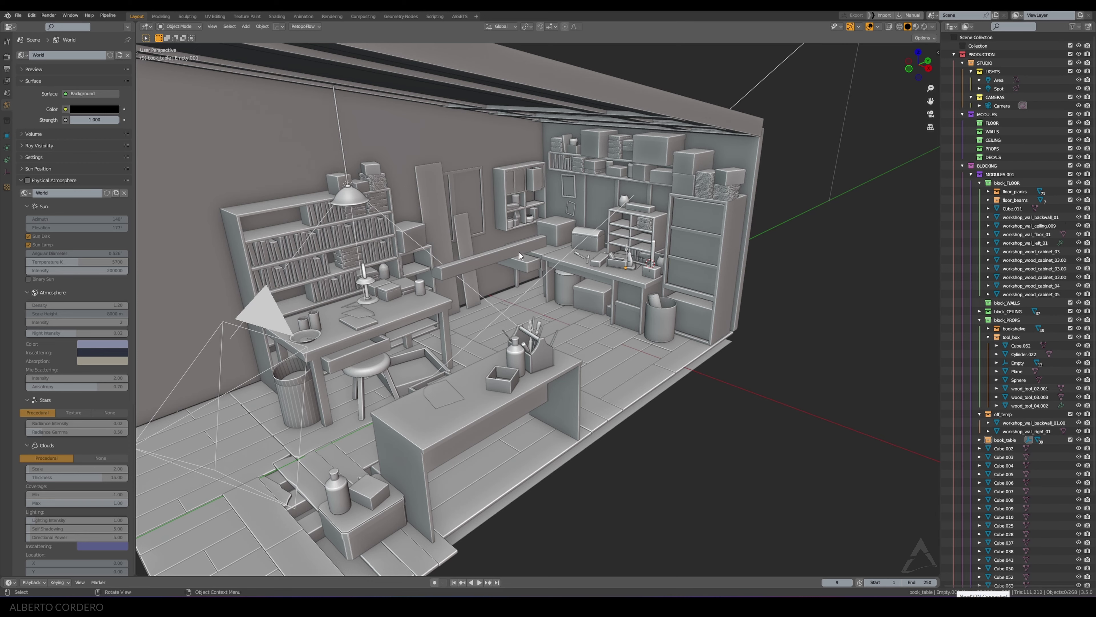
key("KP_0")
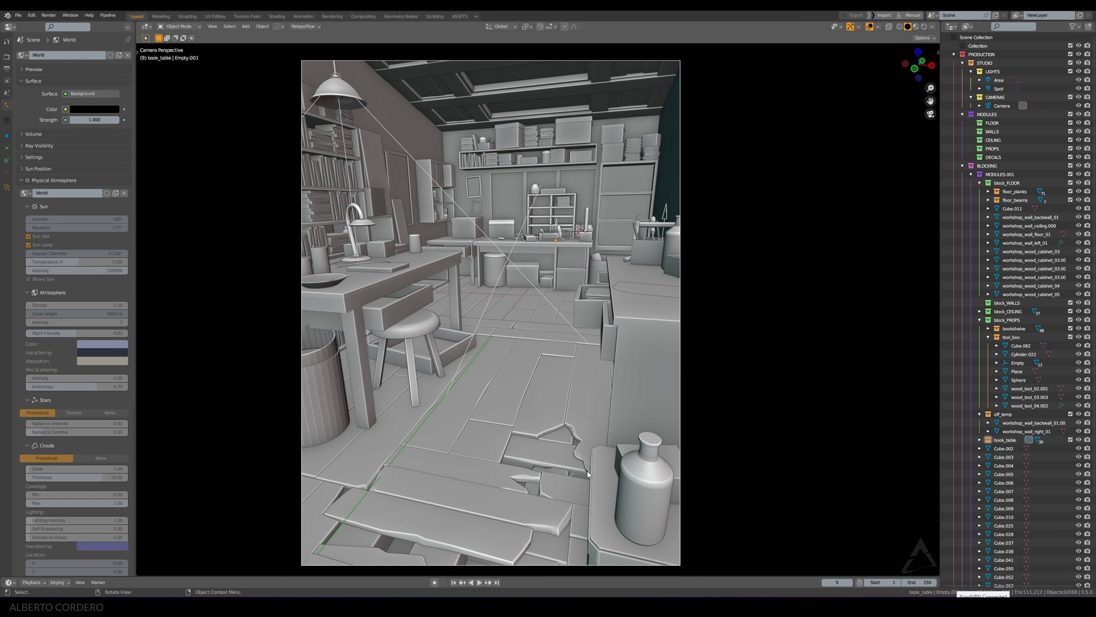
Step: Zoom the camera framing in on the workbench props, then select the small box and thin board
left_click(533, 241)
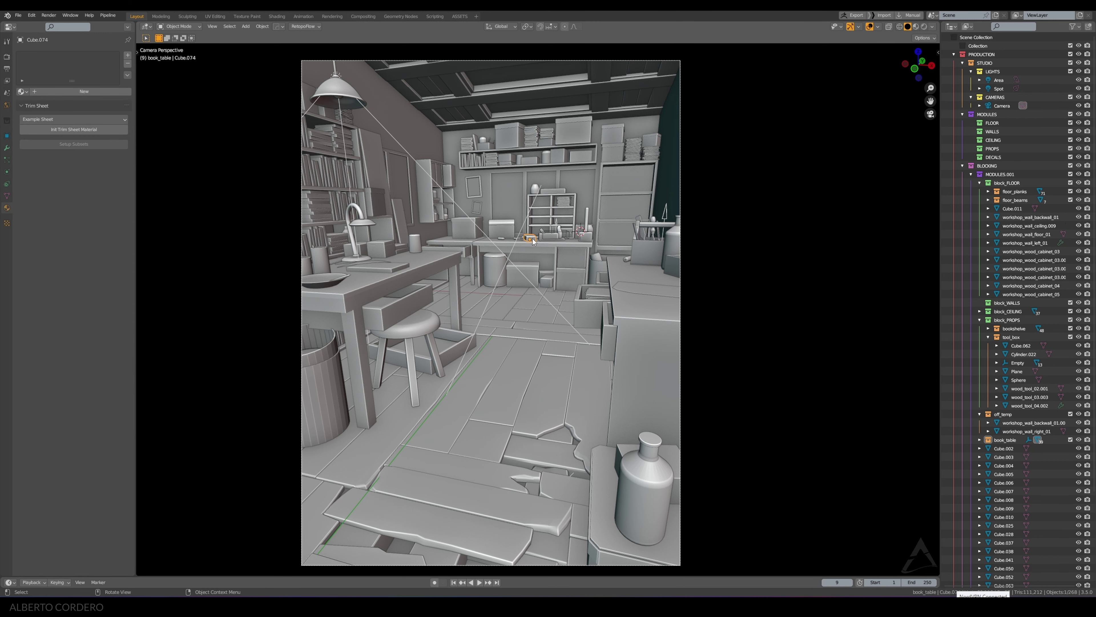
key("alt+a")
mouse_move(612, 137)
middle_mouse_down("shift")
mouse_move(608, 125)
mouse_move(603, 140)
middle_mouse_up("shift")
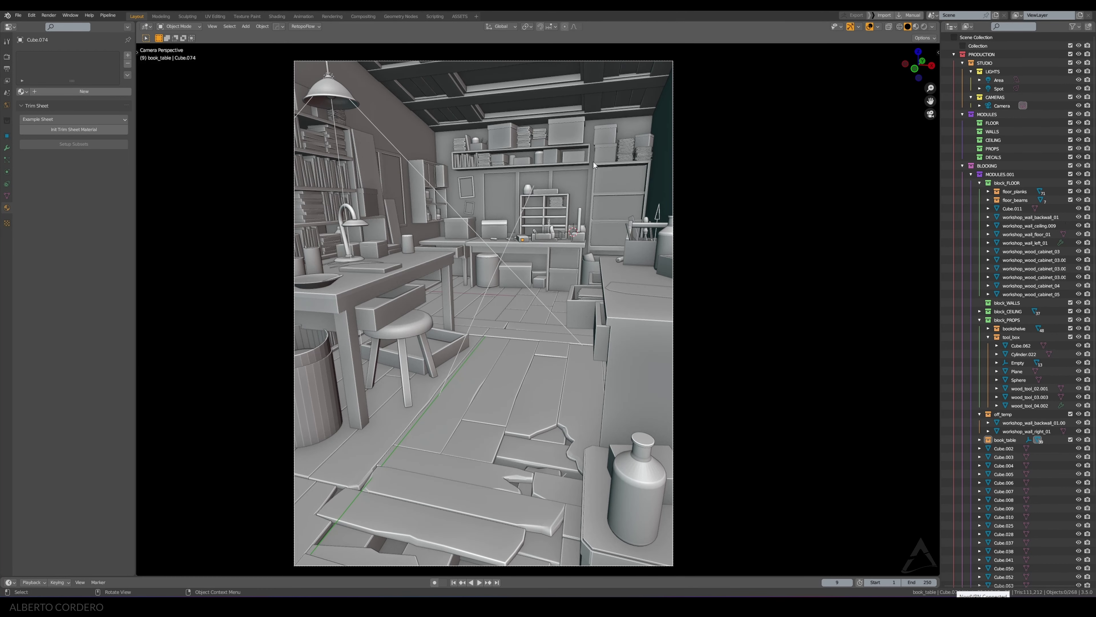
scroll(592, 150, "up", 1)
scroll(592, 145, "up", 1)
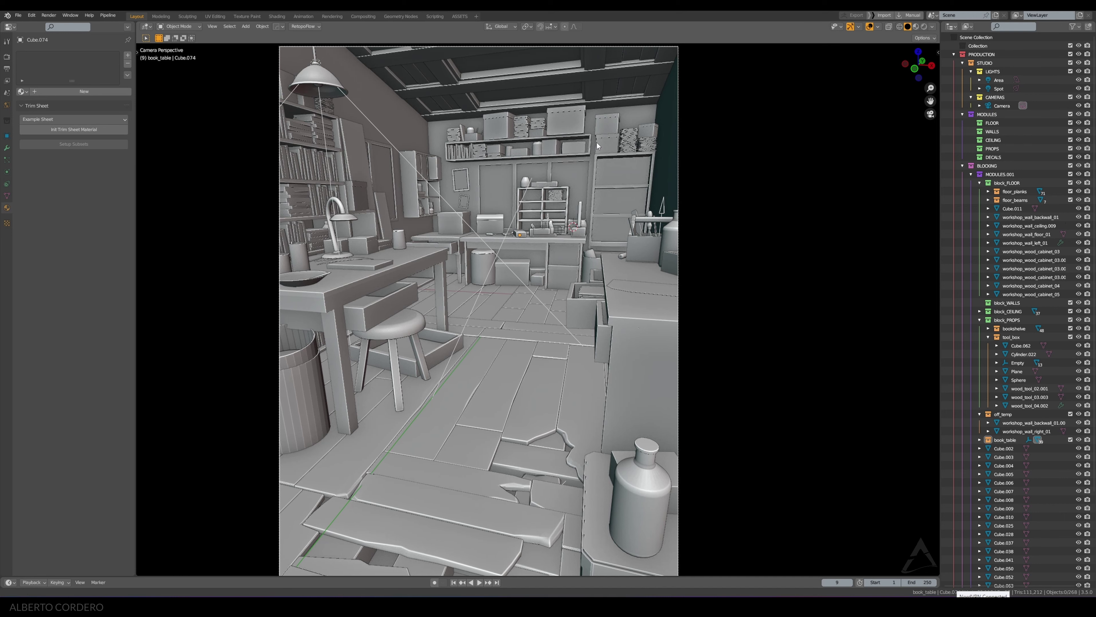
scroll(597, 142, "up", 2)
scroll(596, 148, "up", 1)
scroll(595, 148, "up", 1)
scroll(595, 149, "up", 1)
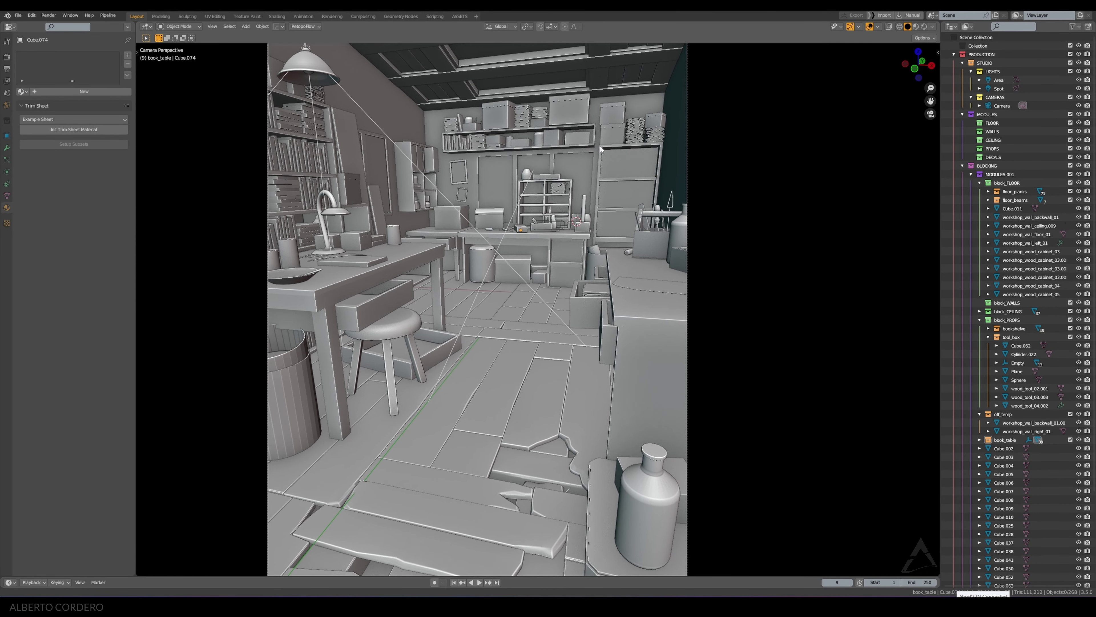
scroll(600, 146, "up", 1)
scroll(598, 147, "up", 1)
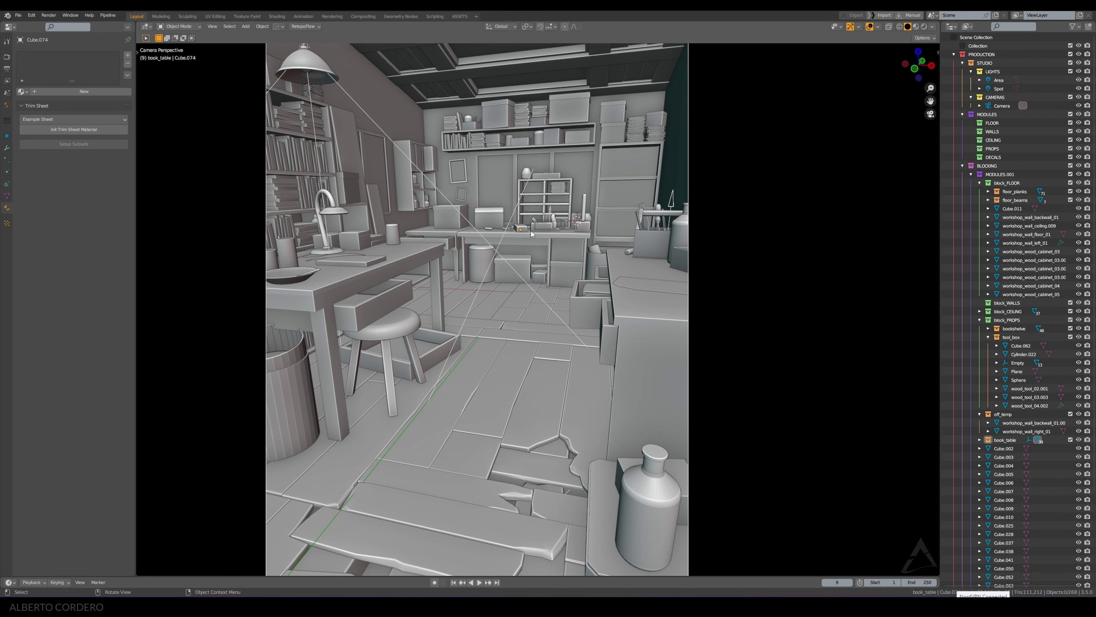
left_click(521, 229)
left_click(362, 261)
Step: Select the small box, two chisels and the table together
left_click(518, 227)
key("KP_Decimal")
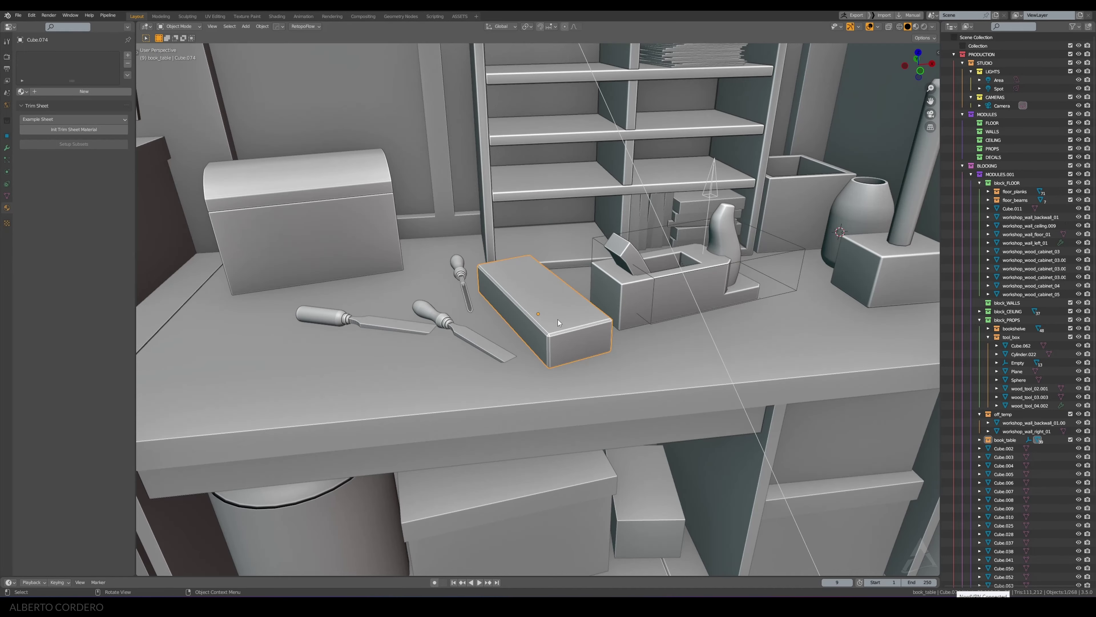
middle_click_drag(557, 319, 572, 298)
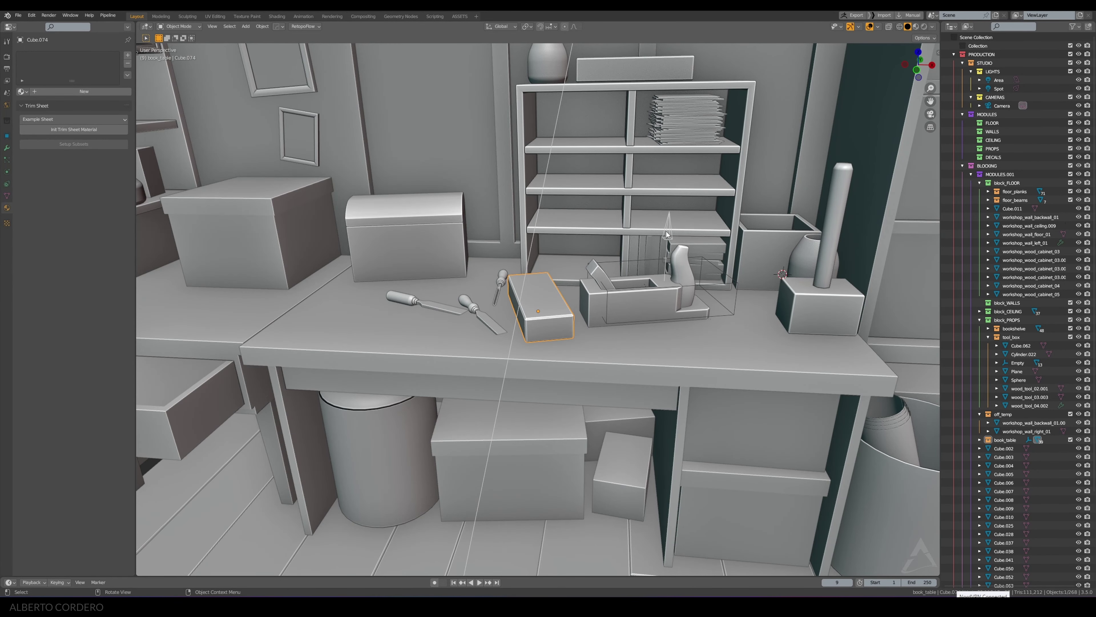
mouse_move(667, 235)
middle_mouse_down()
mouse_move(655, 245)
mouse_move(675, 250)
middle_mouse_up()
left_click(482, 323, "shift")
left_click(448, 322, "shift")
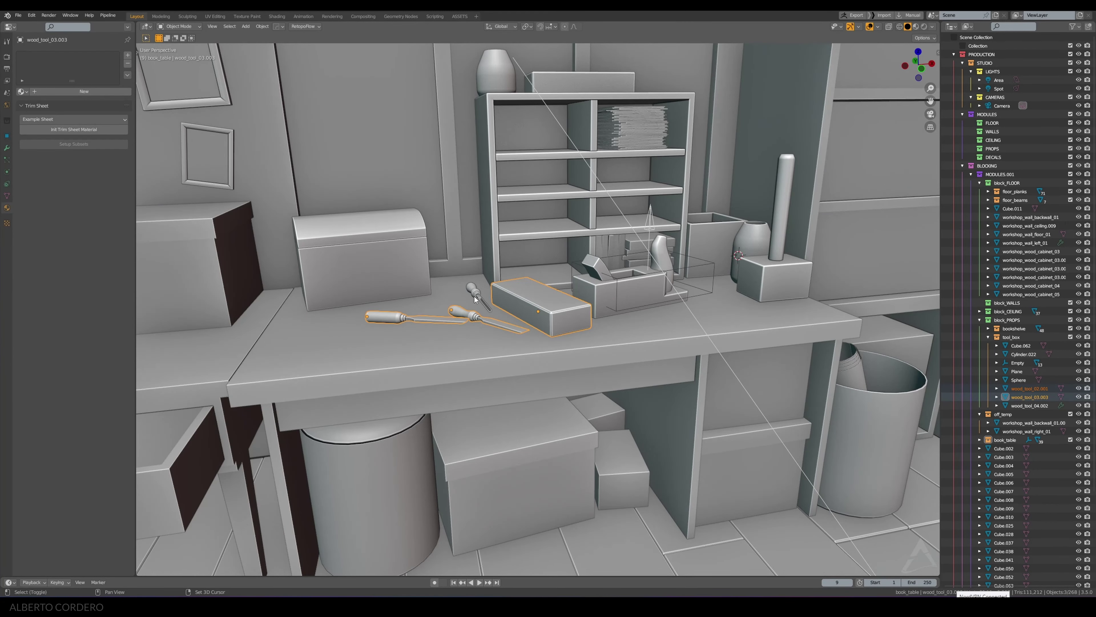
left_click(476, 297, "shift")
Step: Isolate the selected table and tools in local view, seen straight from the front
key("KP_Divide")
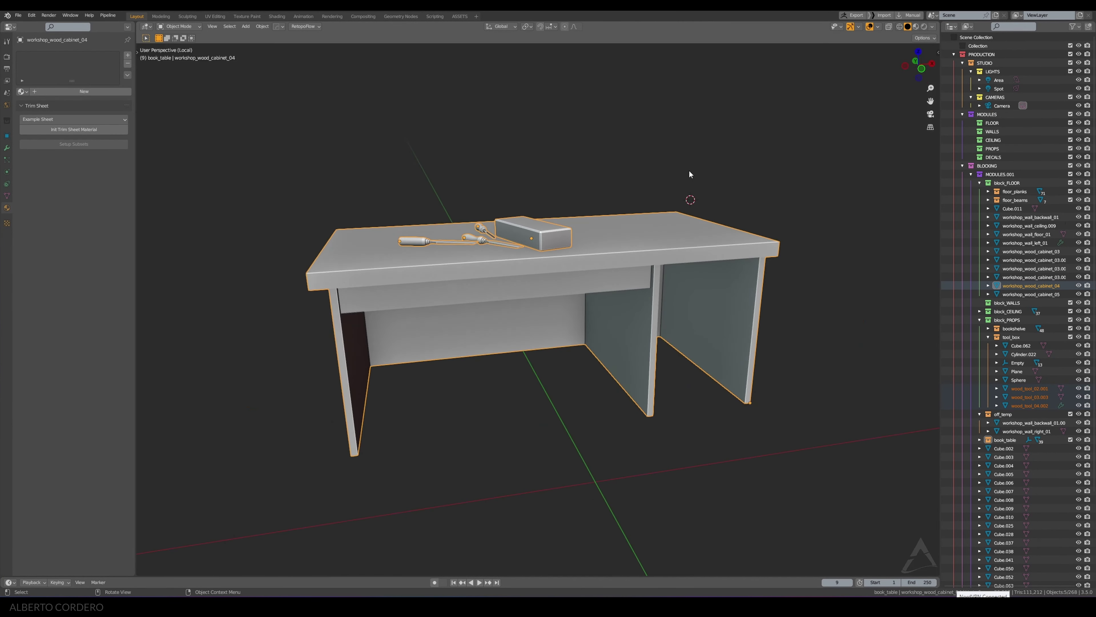
key("KP_1")
key("KP_7")
scroll(470, 234, "up", 3)
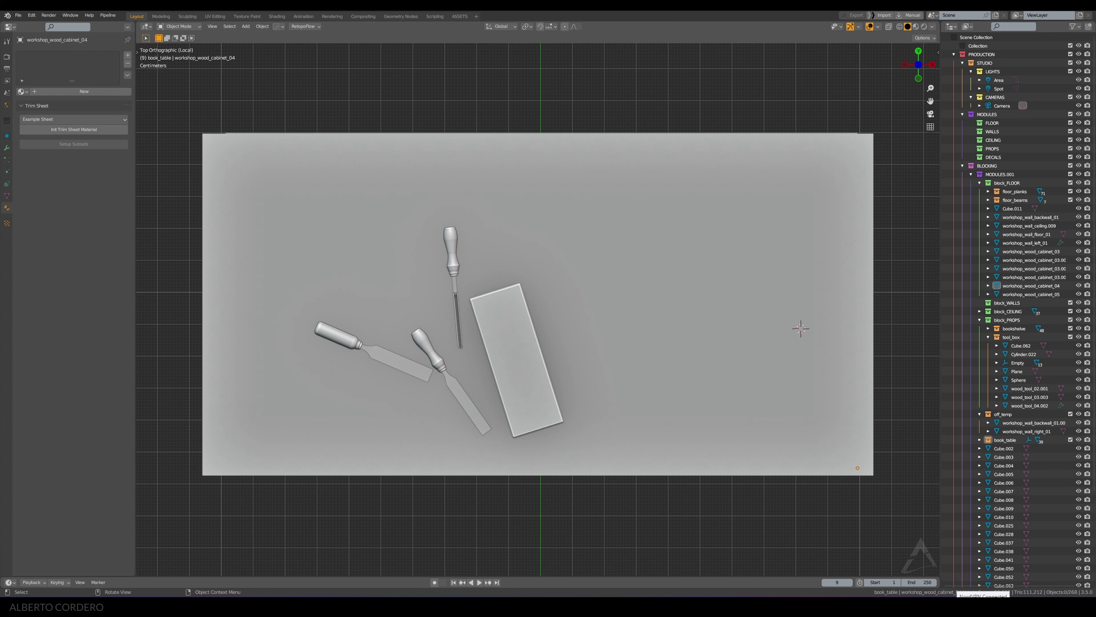
scroll(553, 301, "up", 1)
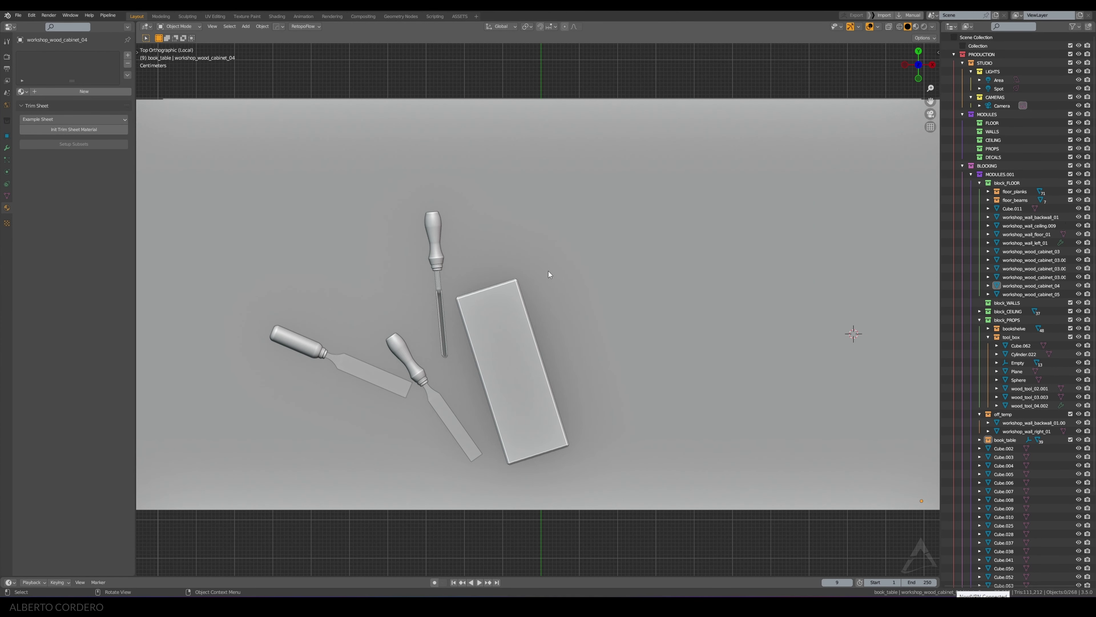
key("KP_1")
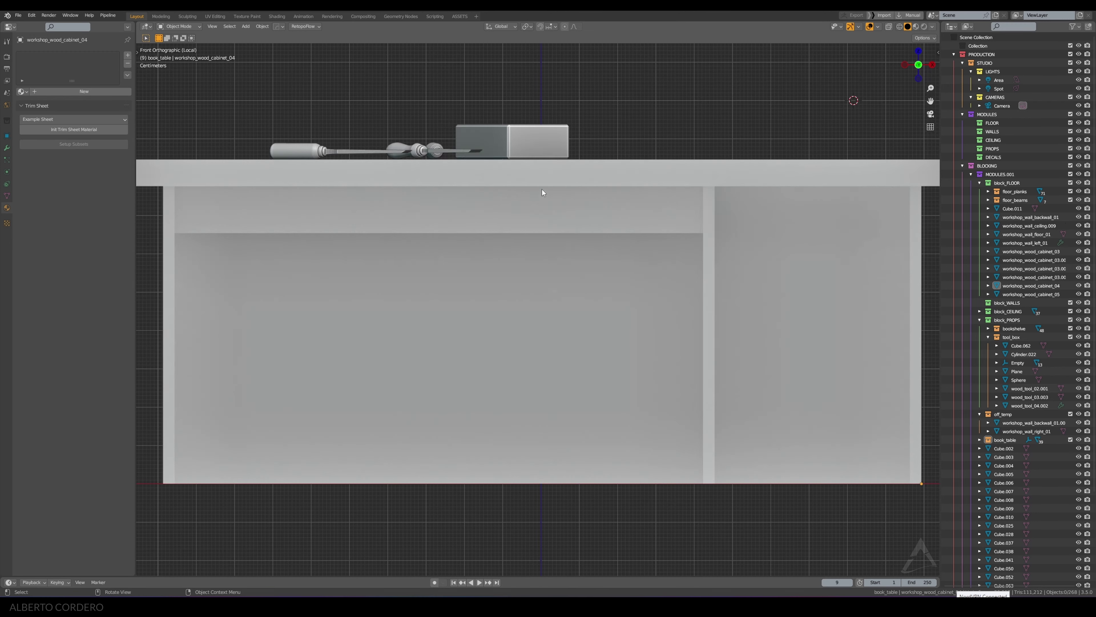
middle_click_drag(593, 134, 549, 153, "shift")
Step: Remove an accidentally added sphere from the scene
key("shift+a")
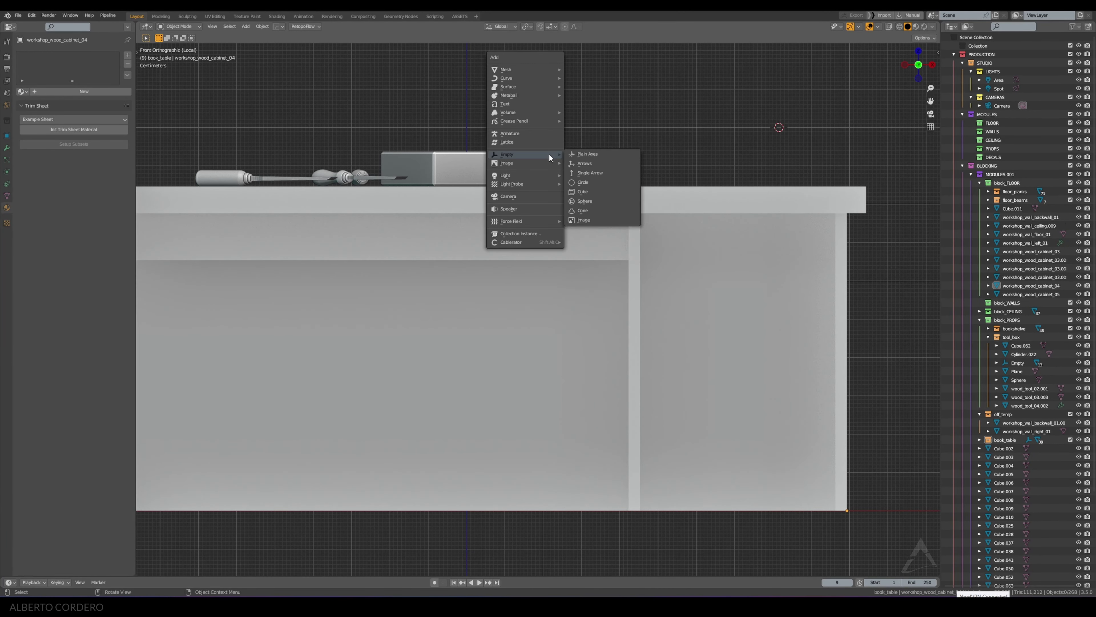
left_click(579, 72)
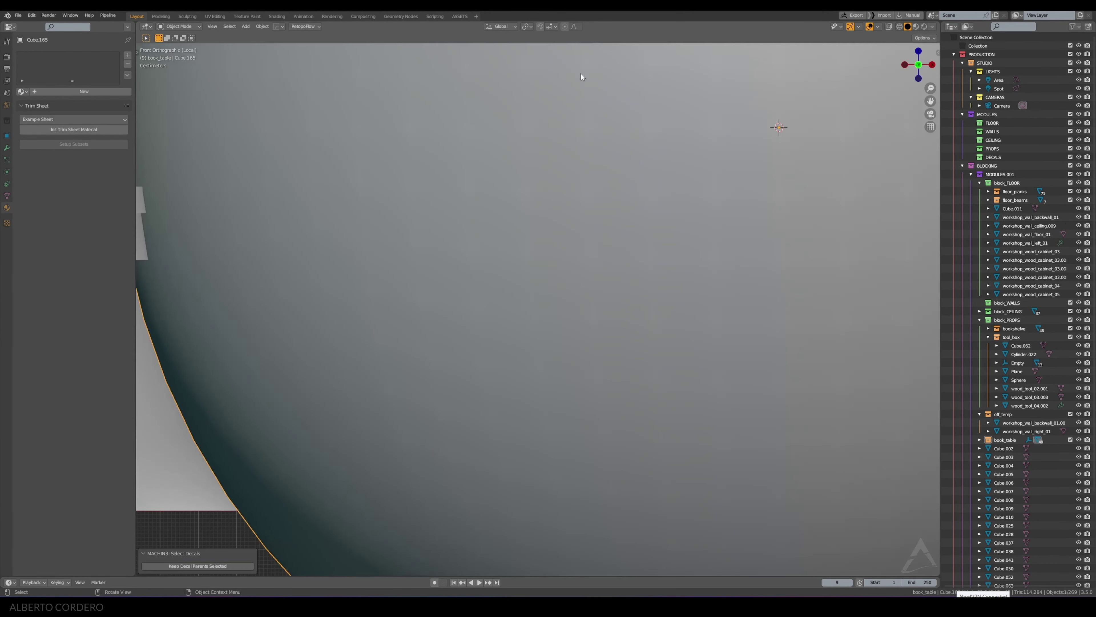
key("x")
left_click(574, 83)
key("ctrl+z")
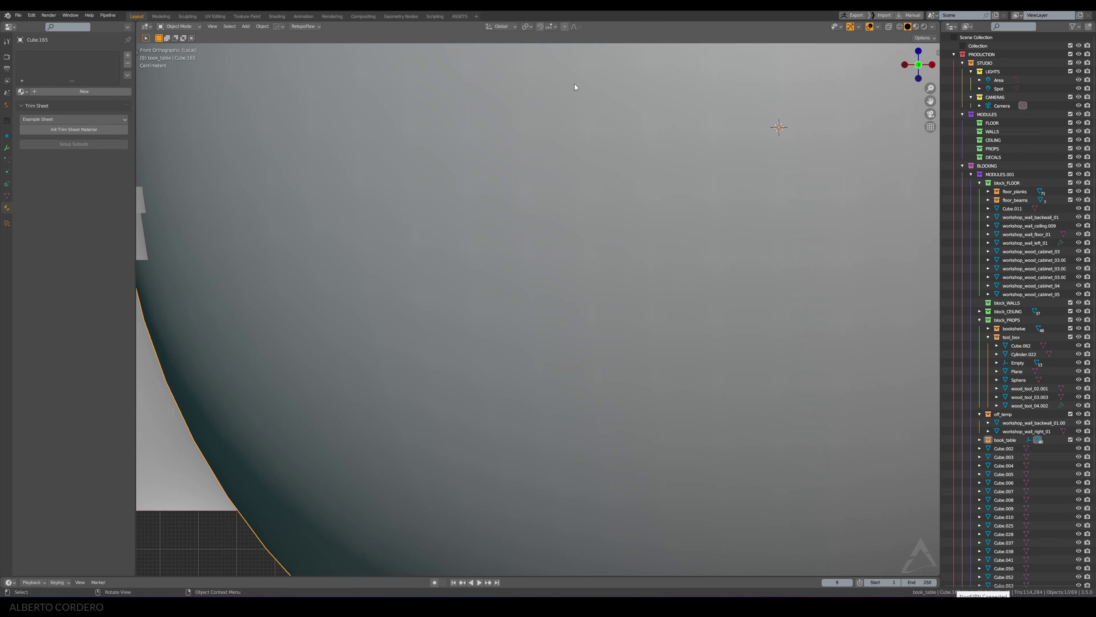
key("ctrl+shift+z")
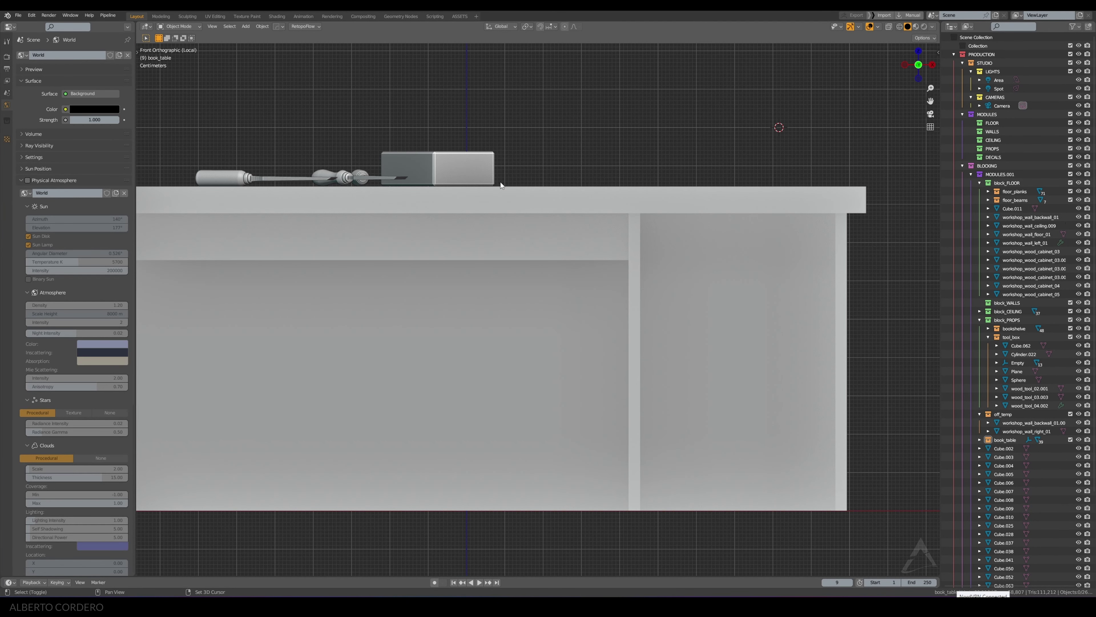
middle_click_drag(500, 182, 515, 196)
Step: Add a plane and shrink its mesh to a tiny size with X-ray on
key("shift+a")
left_click(558, 203)
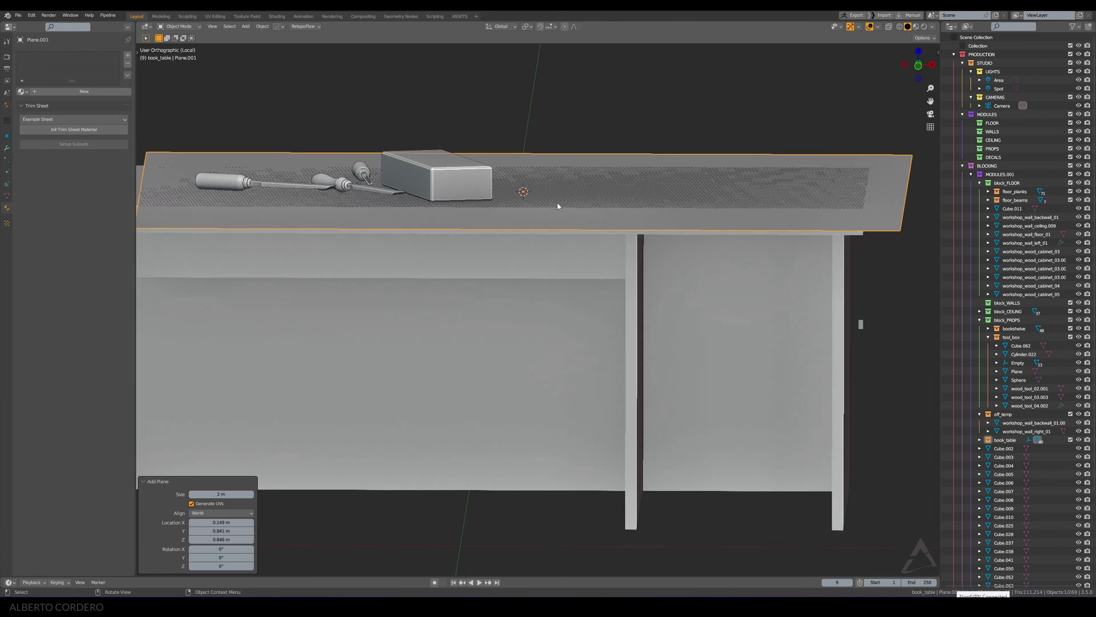
key("KP_1")
key("Tab")
key("alt+z")
key("s")
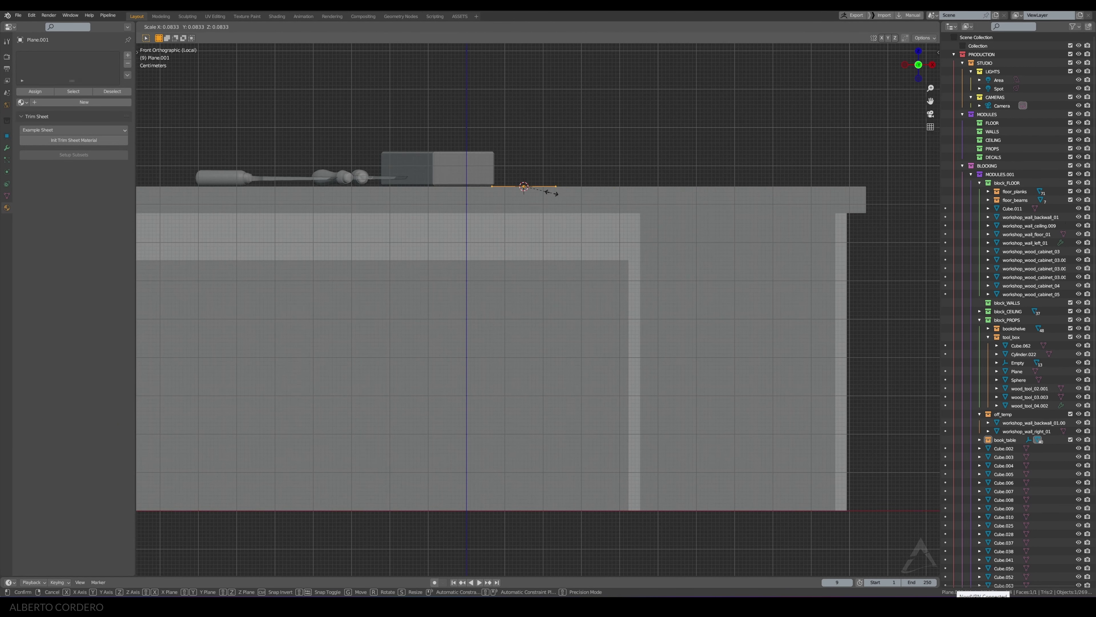
left_click(532, 189)
key("KP_7")
scroll(614, 320, "up", 3)
key("s")
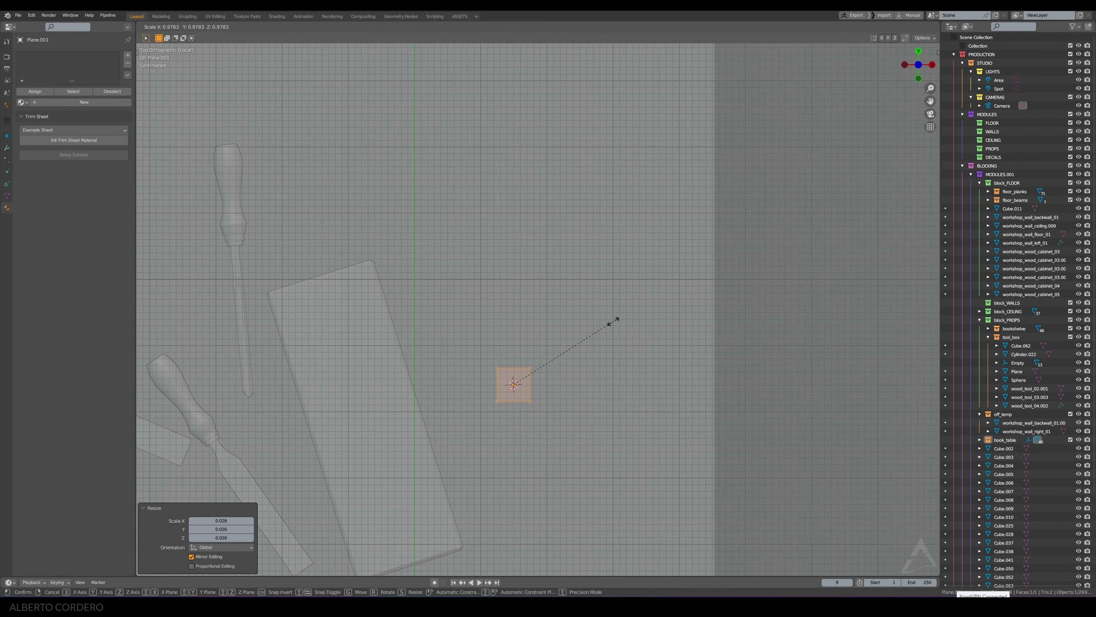
left_click(594, 327)
key("Tab")
Step: Move the plane to the right of the block and rotate it 90° about X
key("g")
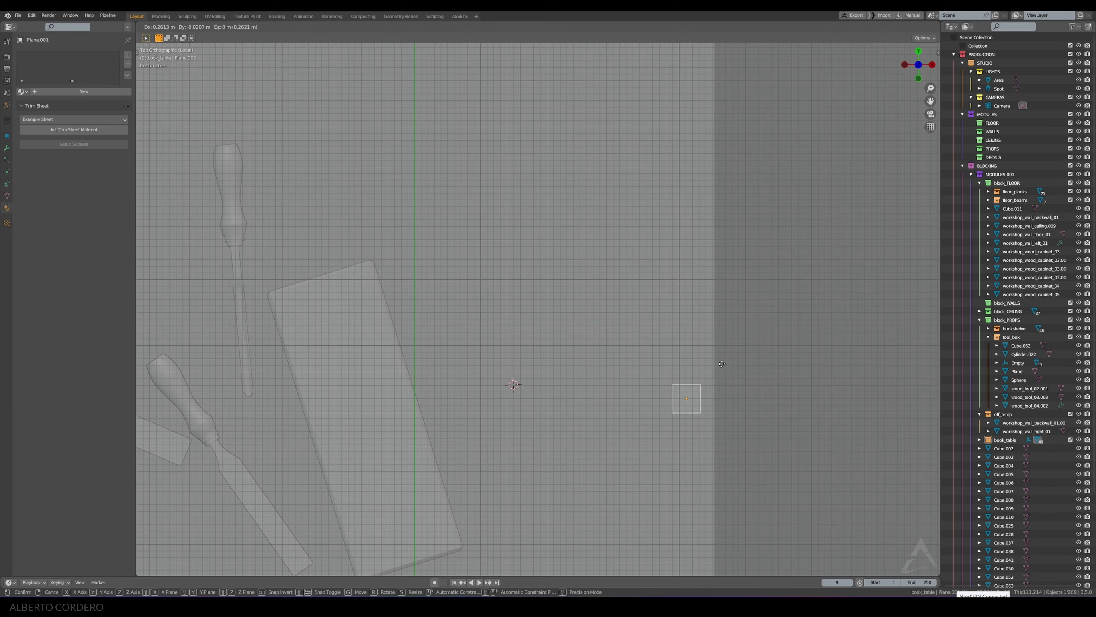
left_click(722, 364)
key("KP_1")
scroll(571, 225, "up", 2)
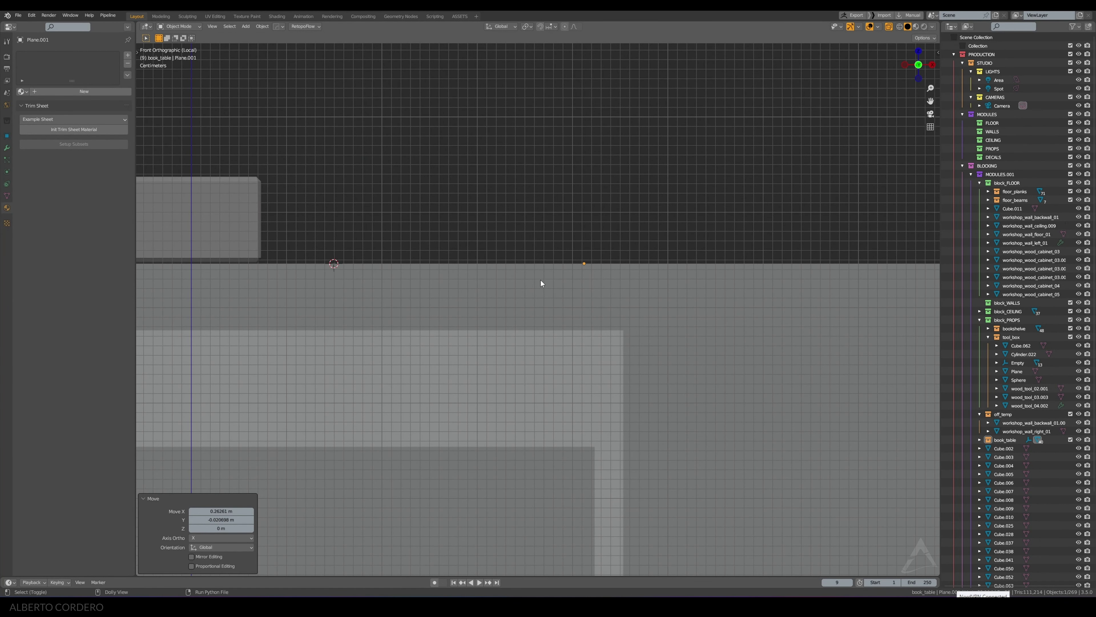
key("KP_7")
key("r")
key("x")
key("9")
key("0")
key("Return")
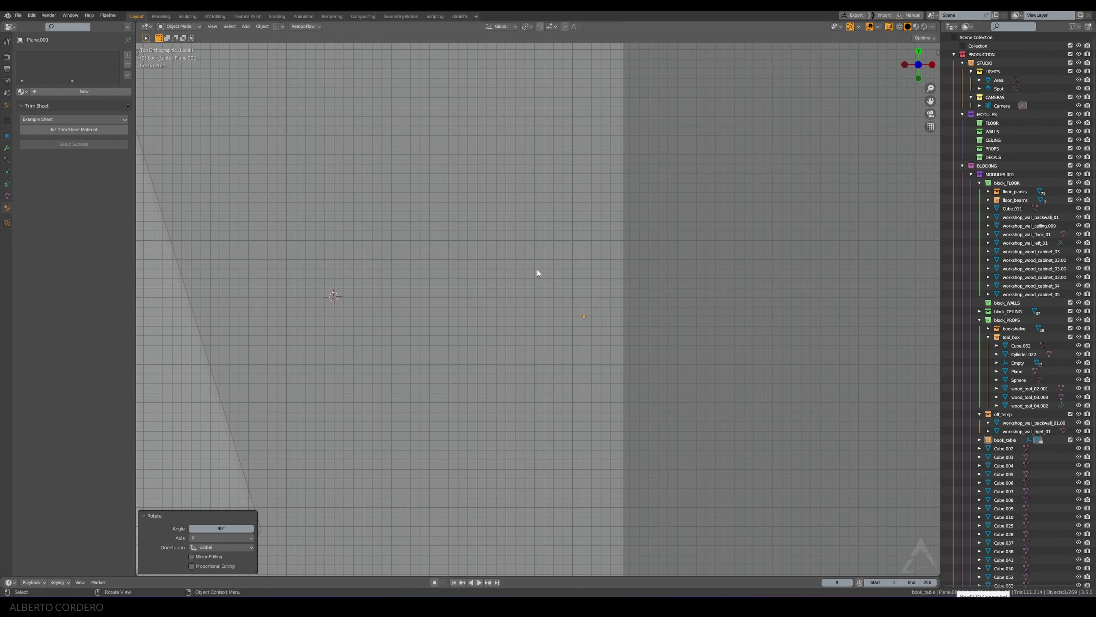
key("Tab")
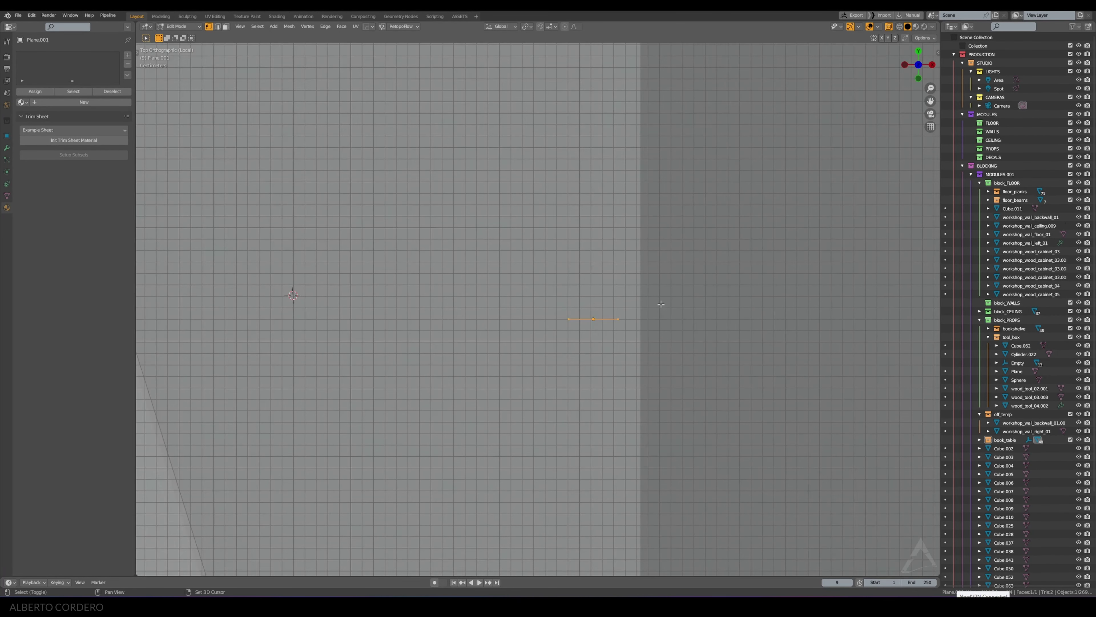
Step: Keep only the plane's right end vertex selected and add an 8-vertex circle
middle_click_drag(660, 306, 530, 240, "shift")
left_click(536, 255)
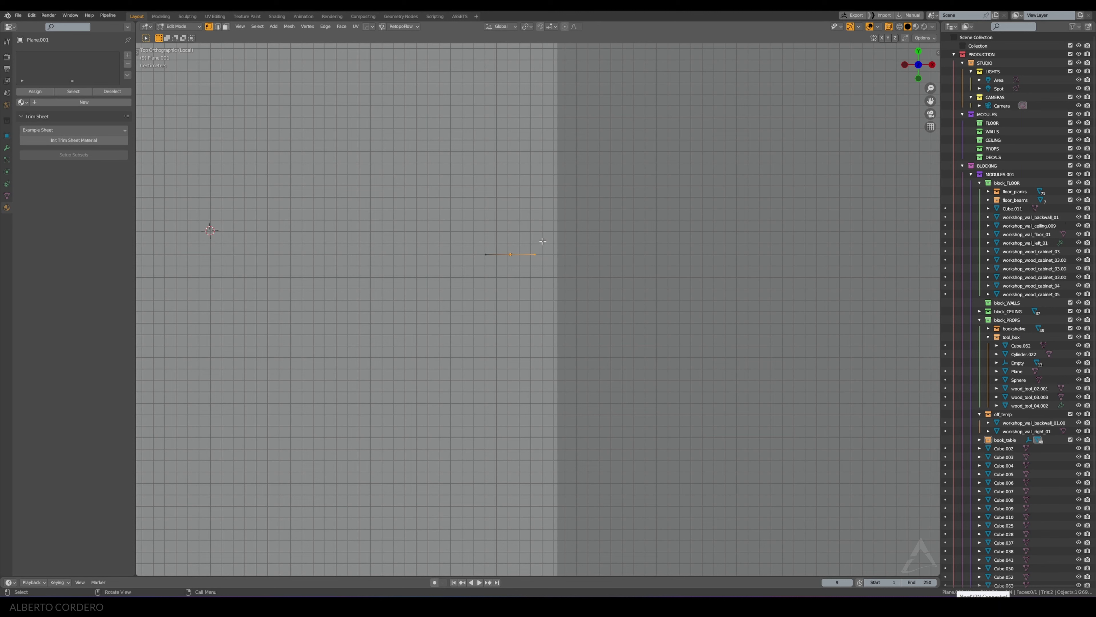
scroll(519, 237, "down", 2)
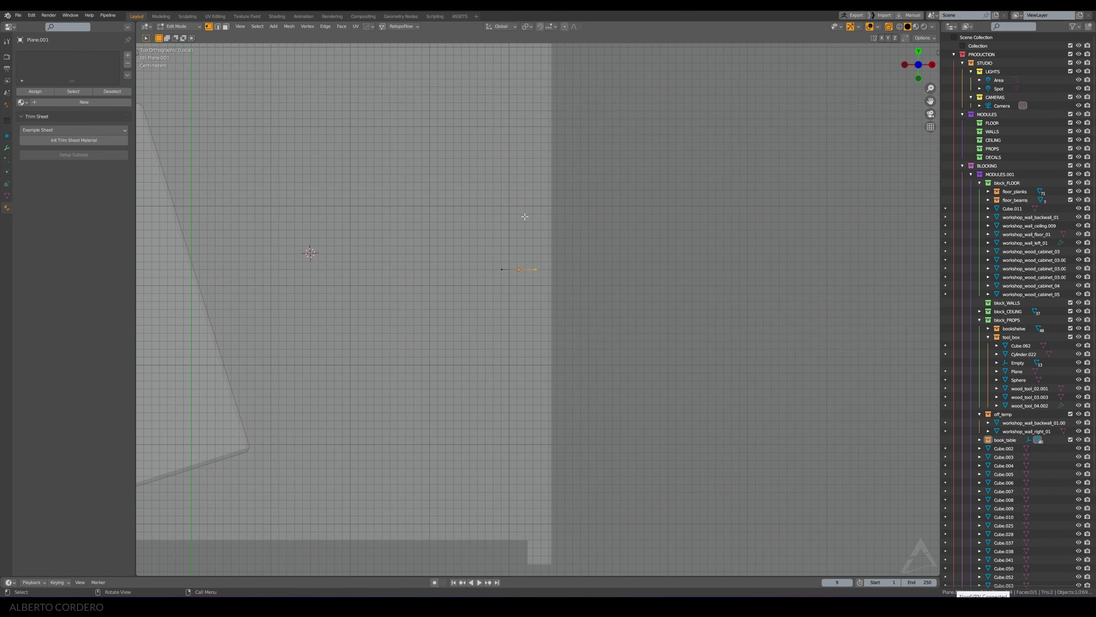
key("shift+a")
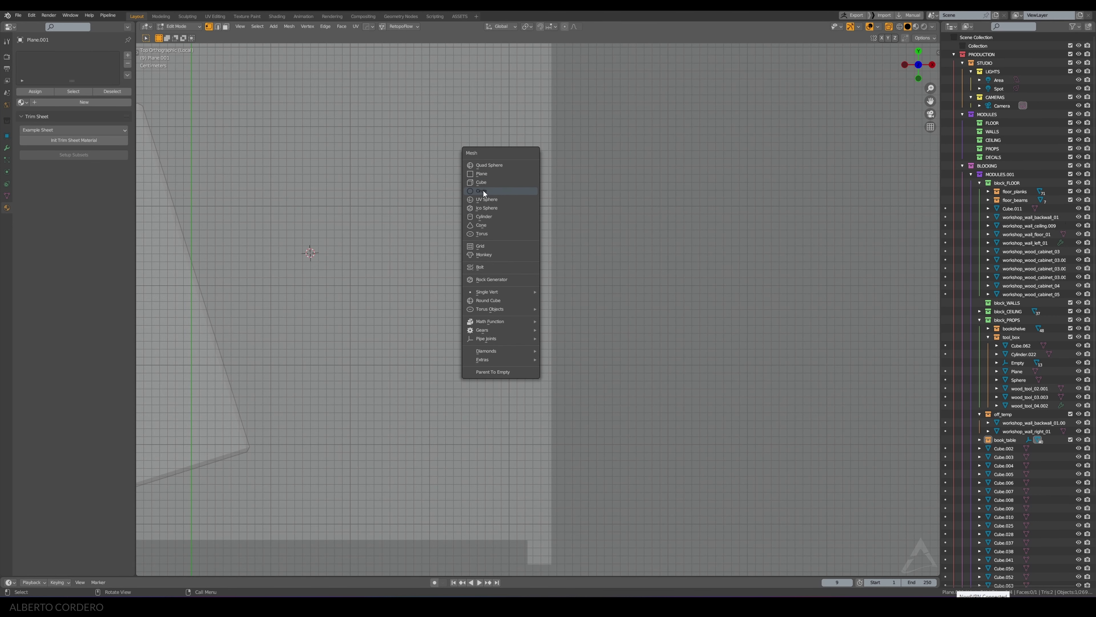
left_click(483, 191)
left_click(221, 475)
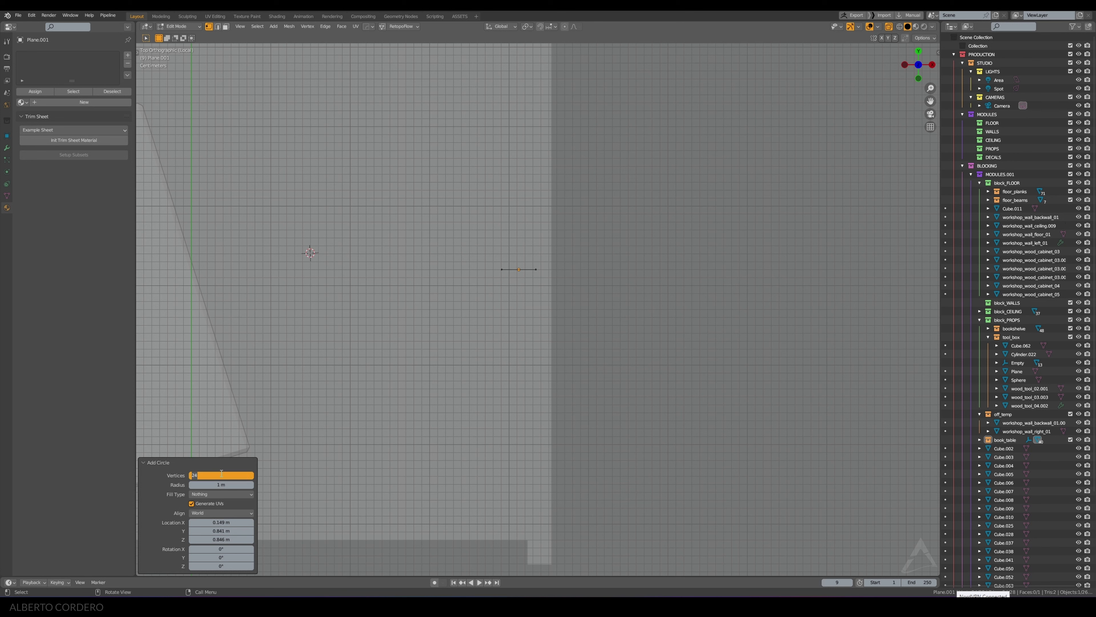
type("8")
key("Return")
Step: Shrink the circle to 0.071 scale, then undo the undersized result
key("s")
left_click(535, 190)
key("s")
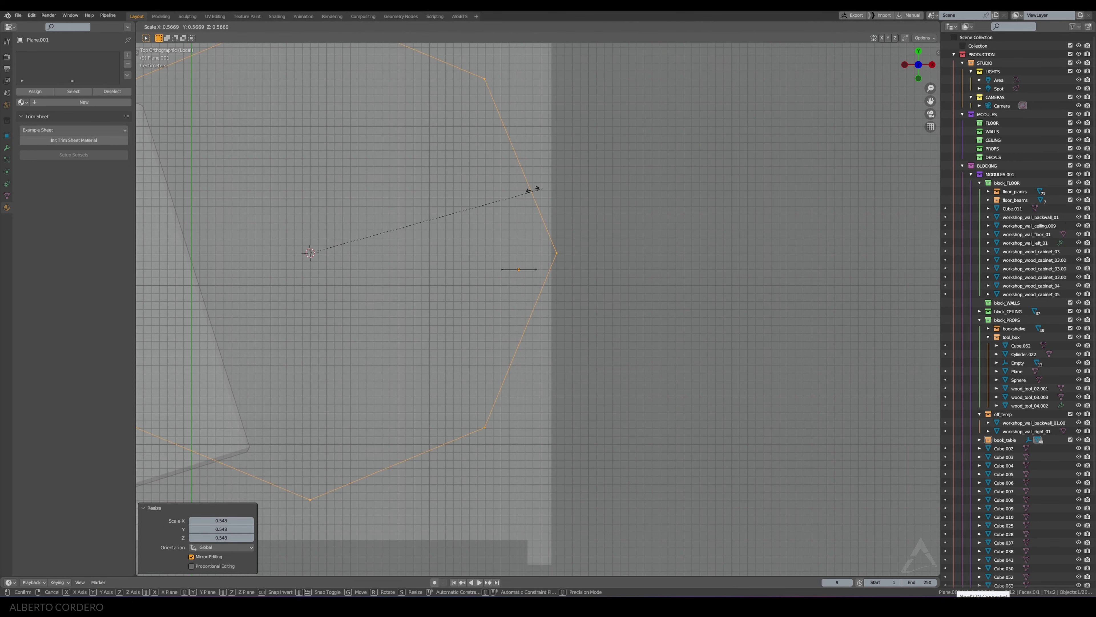
left_click(325, 224)
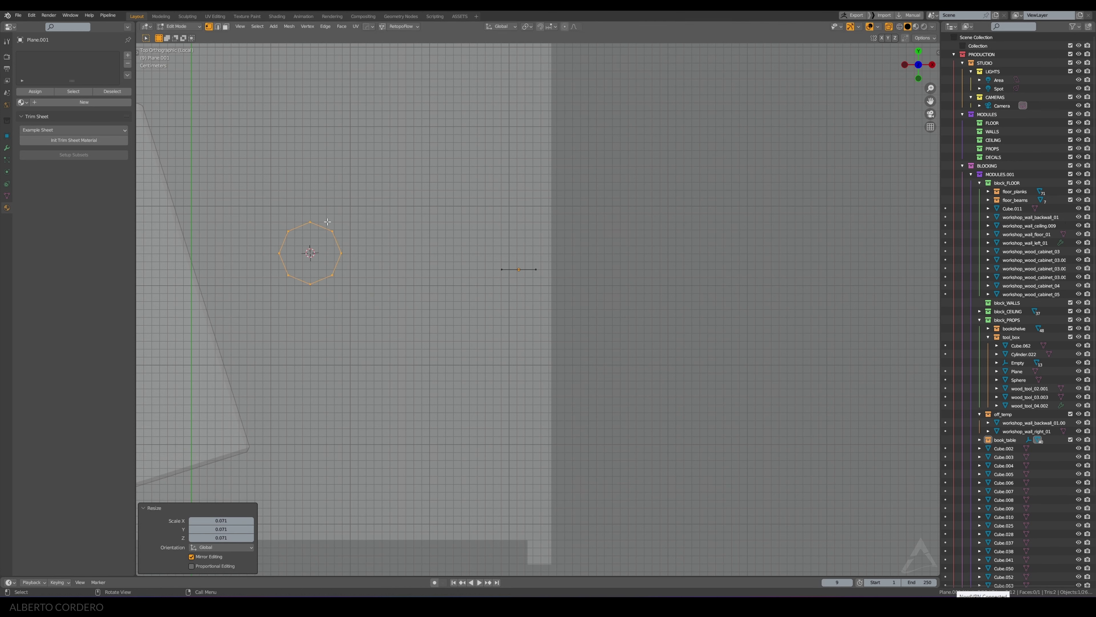
key("ctrl+z")
Step: Add a fresh 12-vertex circle and shrink it down
key("shift+a")
left_click(326, 225)
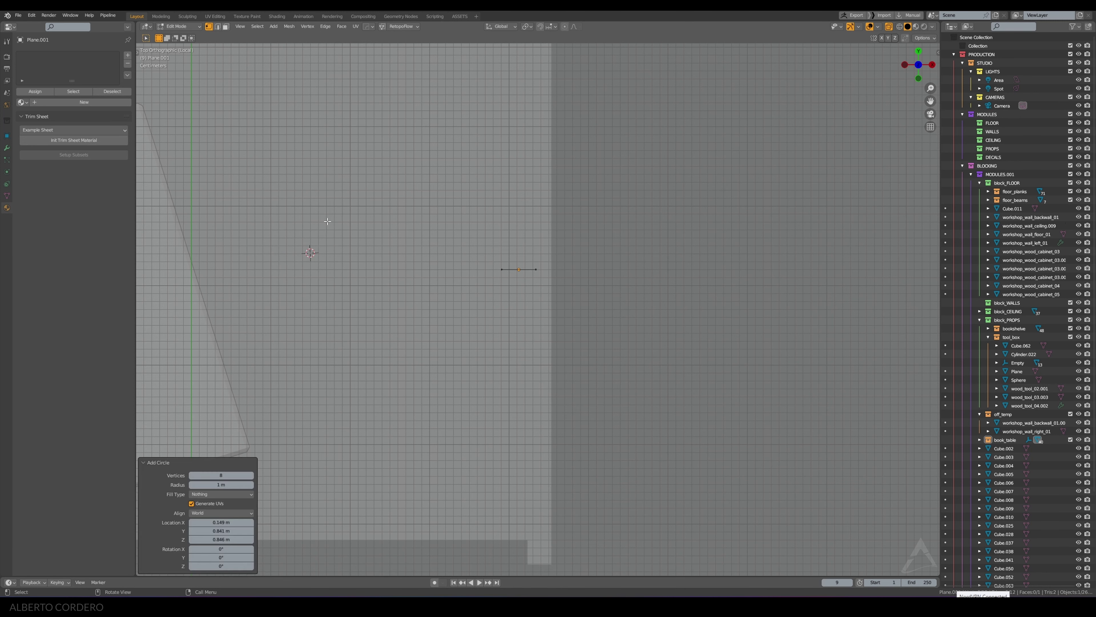
left_click(220, 474)
key("Return")
key("s")
left_click(372, 250)
key("s")
Step: Move the circle further right, enlarge it, and nudge it slightly down-right
key("g")
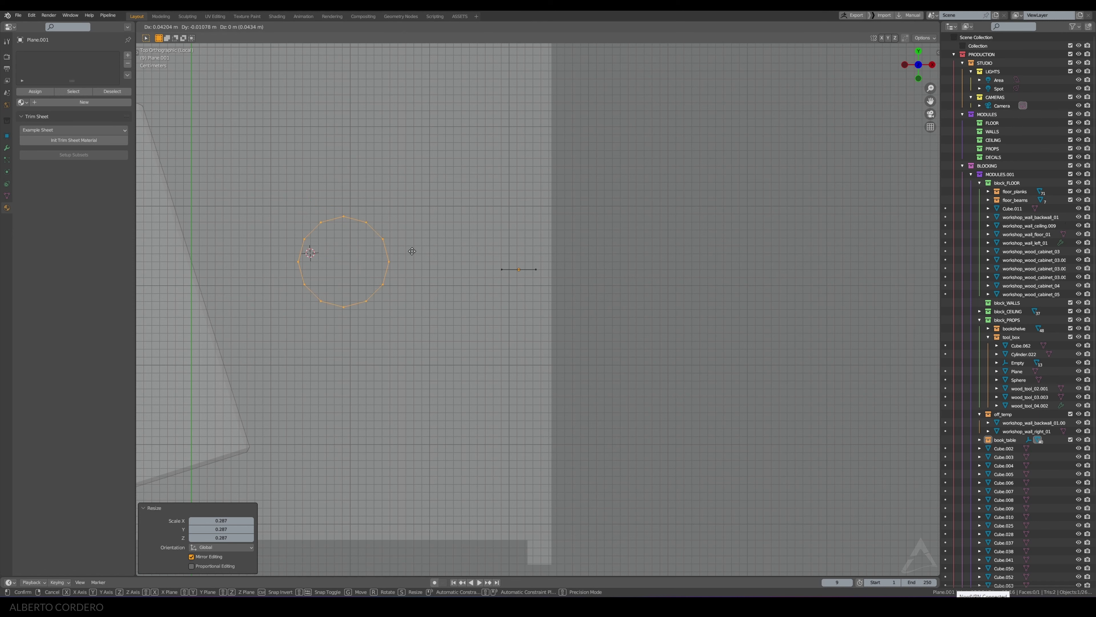
left_click(587, 294)
key("s")
left_click(581, 287)
scroll(536, 260, "up", 1)
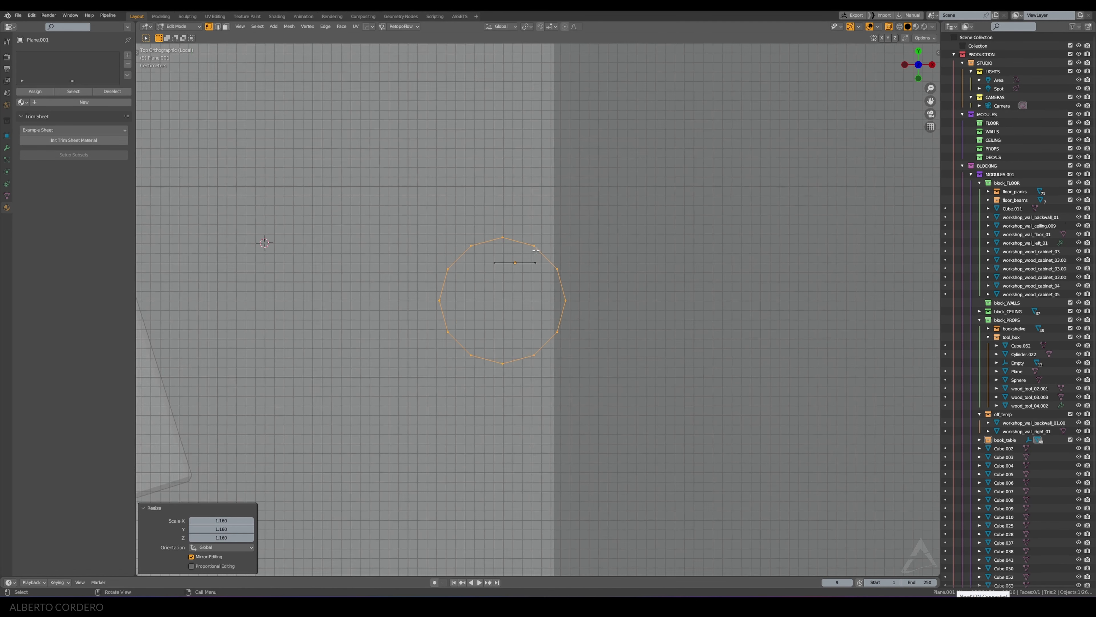
scroll(536, 251, "up", 2)
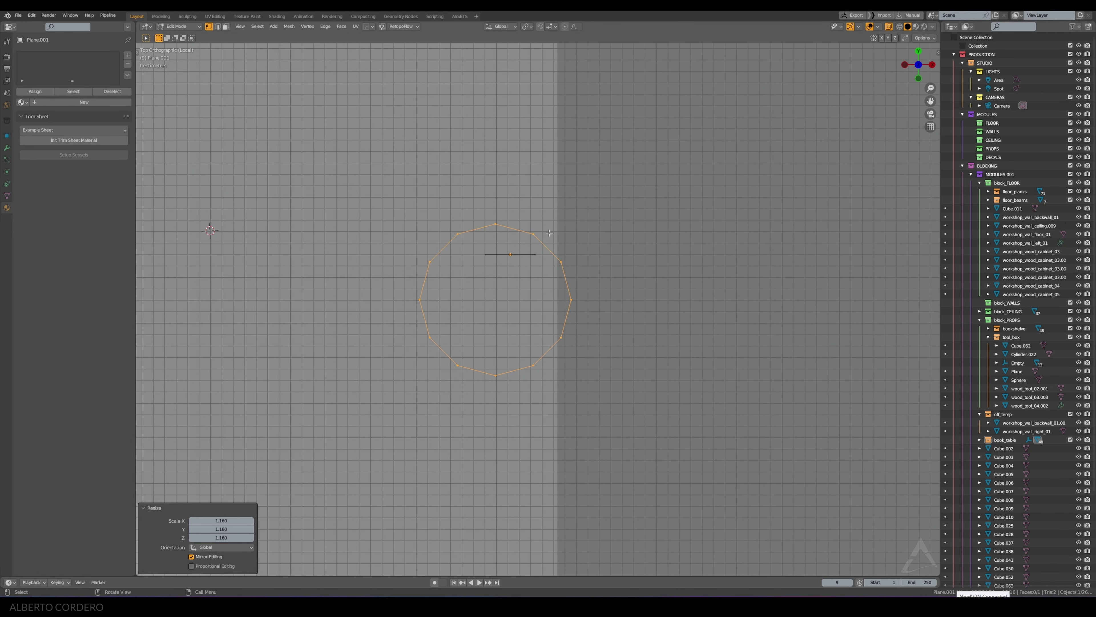
key("g")
left_click(555, 248)
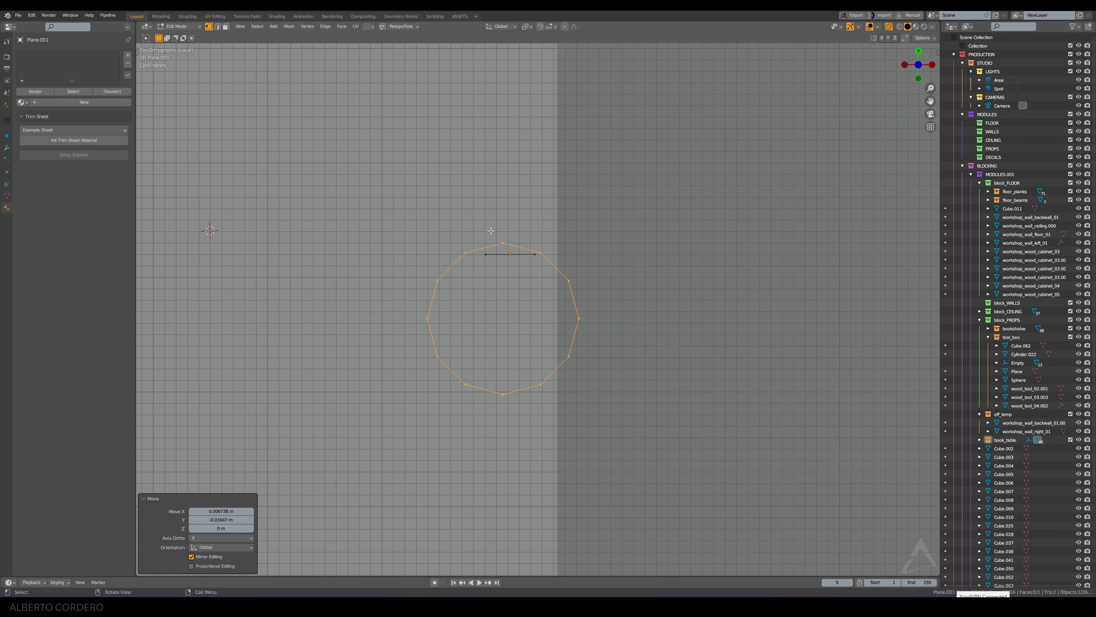
left_click_drag(488, 230, 516, 246)
Step: Delete the circle's top vertex and stray top edge to open the ring
key("x")
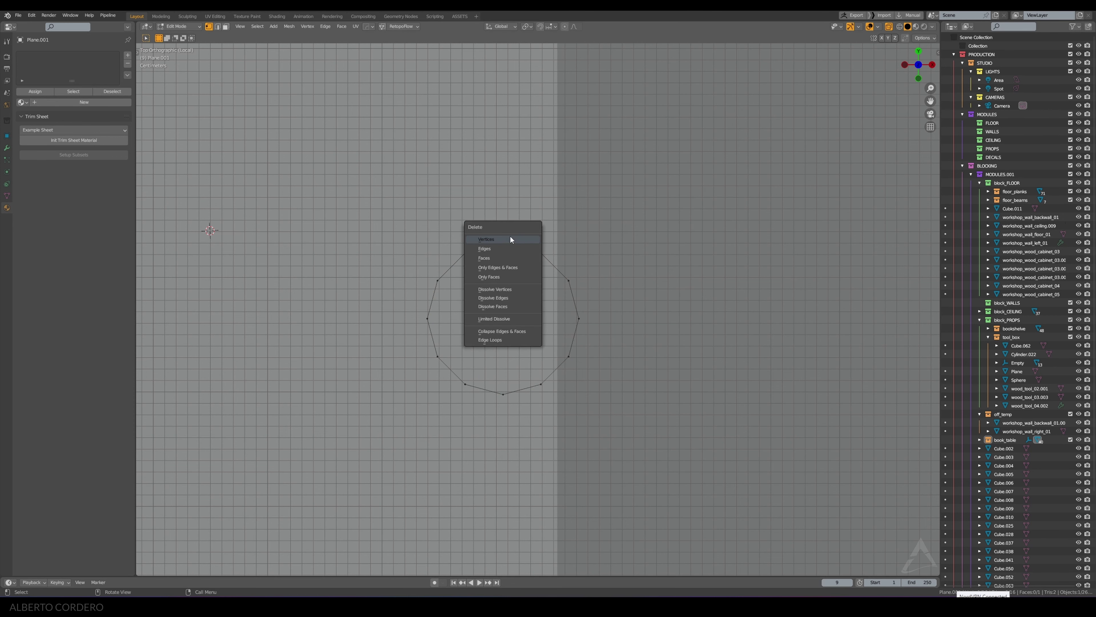
left_click(513, 240)
scroll(533, 227, "up", 2)
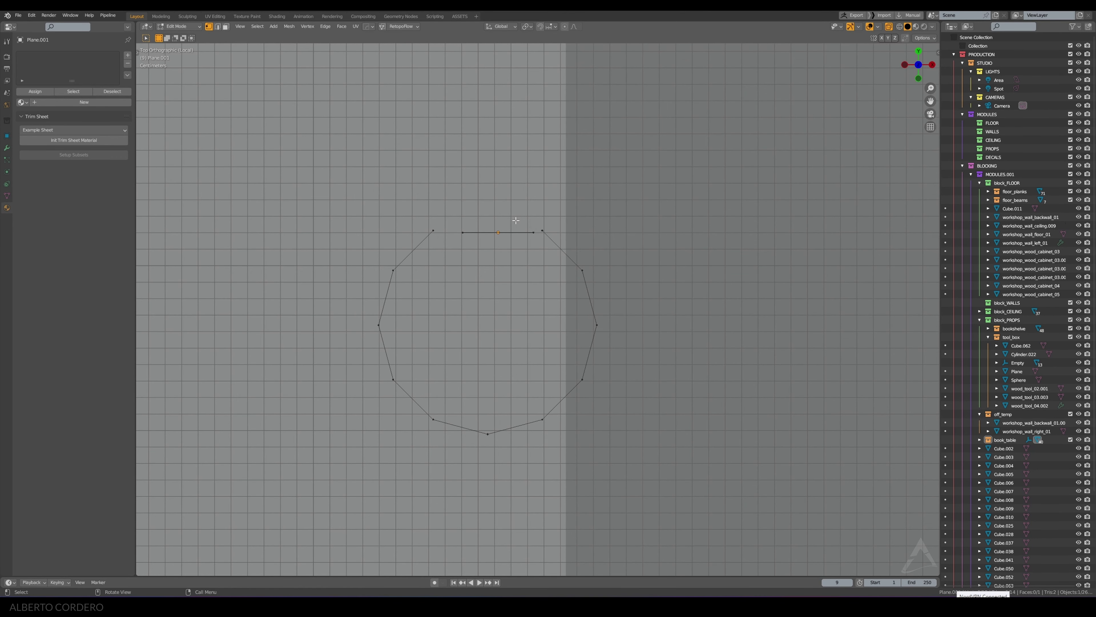
left_click_drag(542, 203, 438, 240)
key("x")
left_click(460, 213)
middle_click_drag(553, 228, 552, 161)
Step: Extrude the open circle's edges upward into a short band
left_click_drag(656, 166, 286, 367)
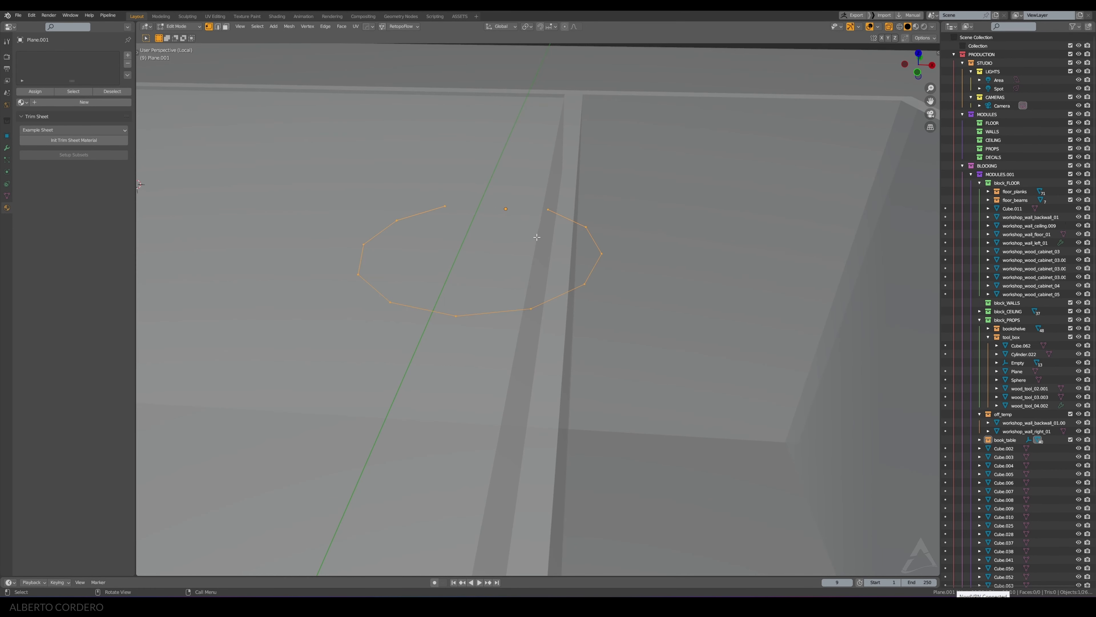
key("e")
left_click(532, 182)
key("KP_7")
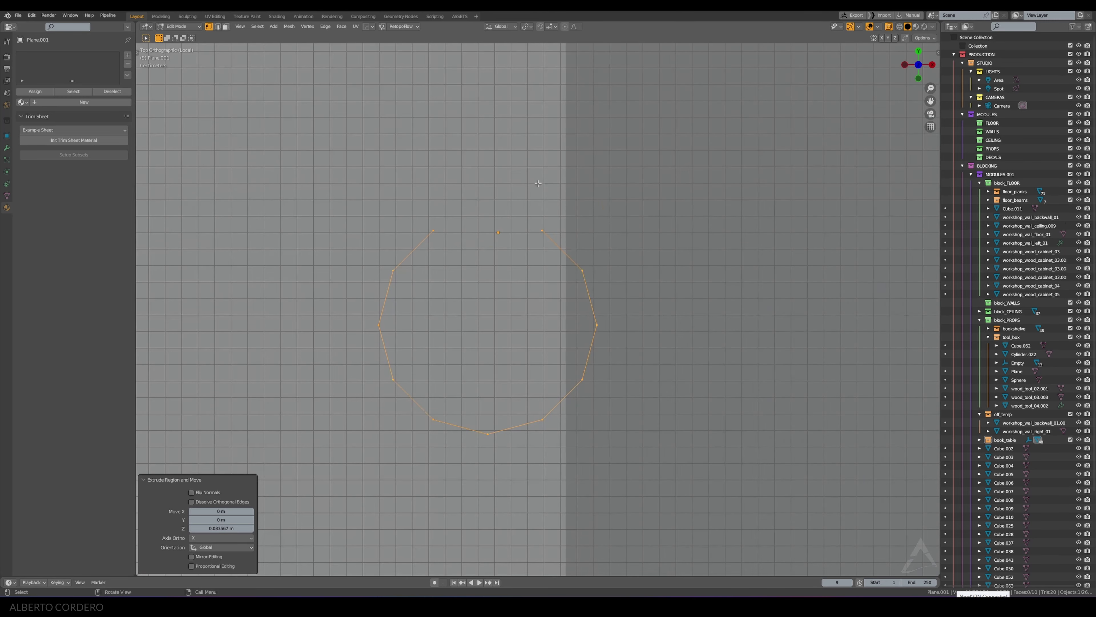
Step: Extrude new vertices from the ring's open end around the top and left outside
left_click(547, 247)
key("e")
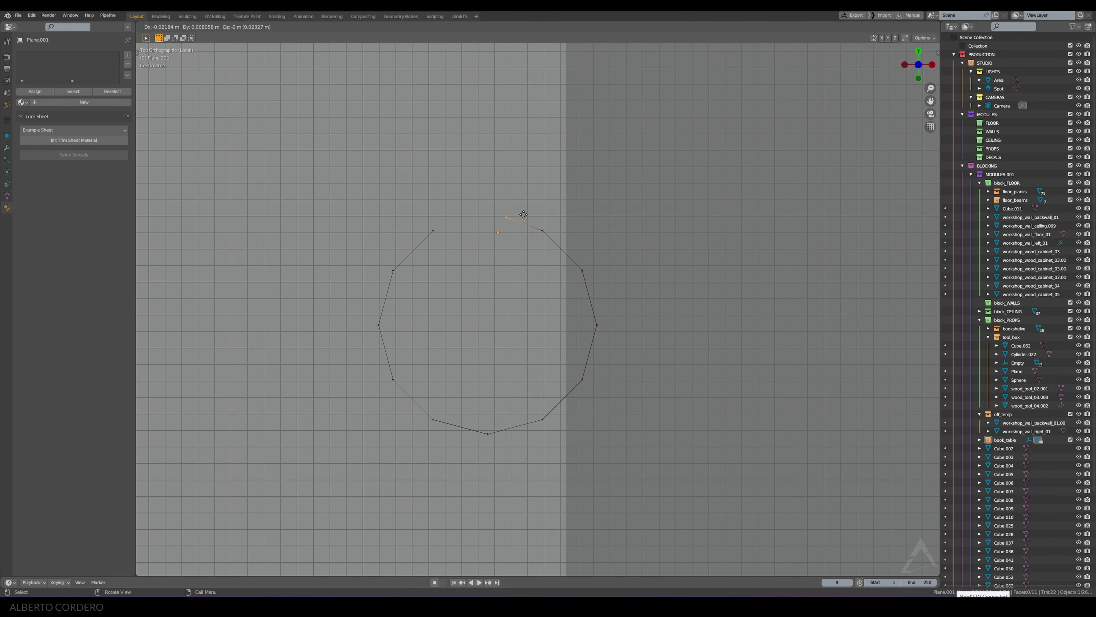
left_click(503, 214)
key("e")
left_click(473, 207)
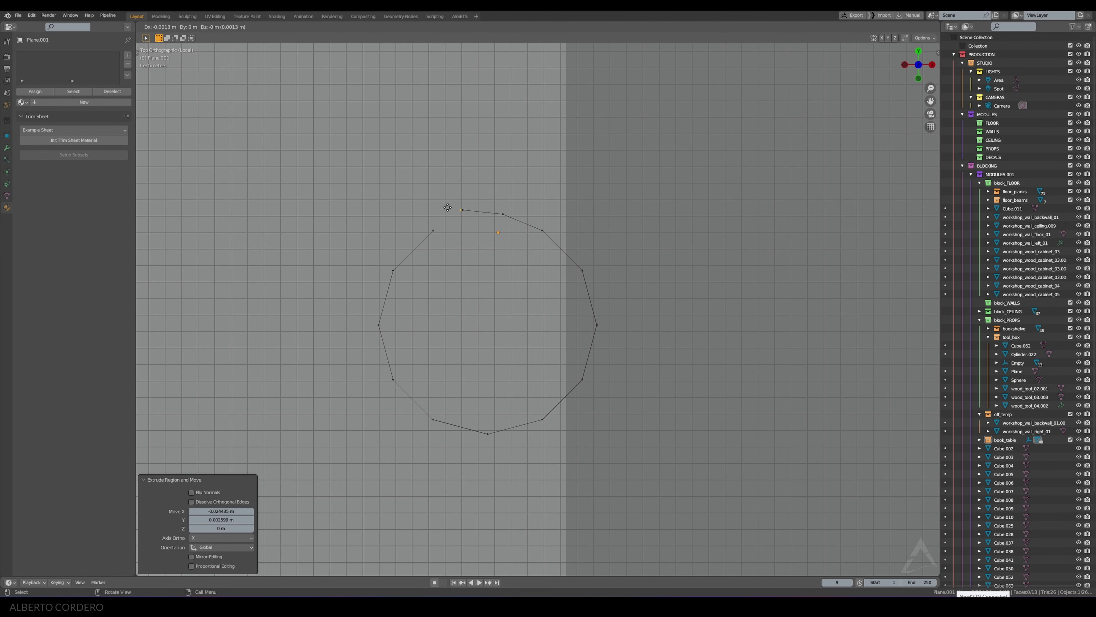
key("e")
left_click(406, 211)
key("e")
left_click(344, 254)
Step: Continue the outer spiral vertices around the lower left, bottom and lower right
key("e")
left_click(324, 335)
key("e")
left_click(374, 393)
key("e")
left_click(432, 446)
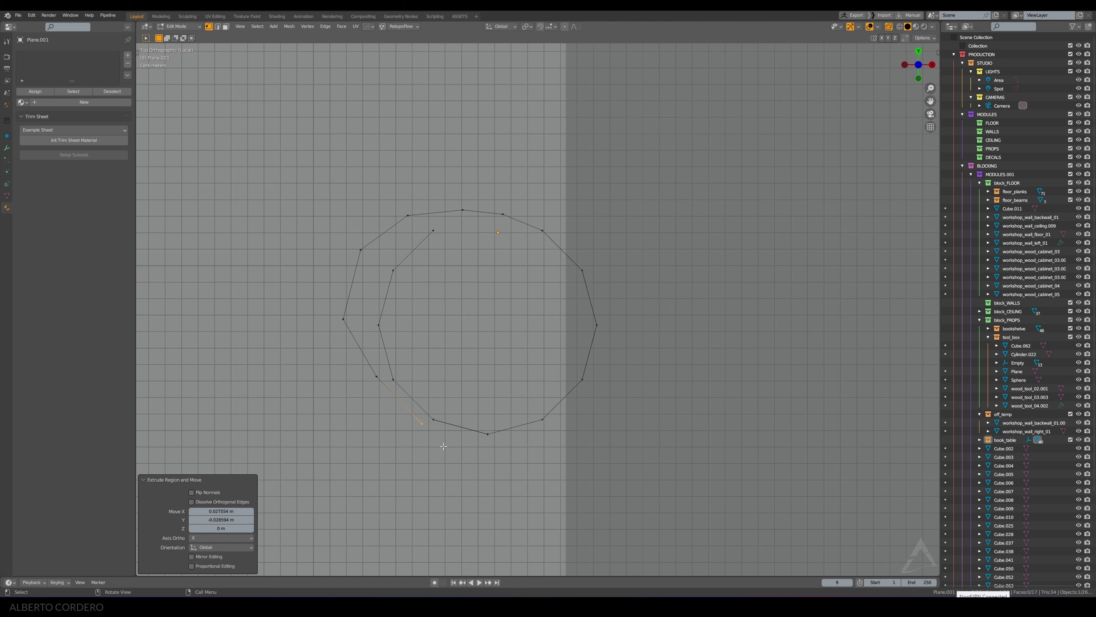
key("e")
left_click(520, 462)
key("e")
left_click(557, 456)
key("e")
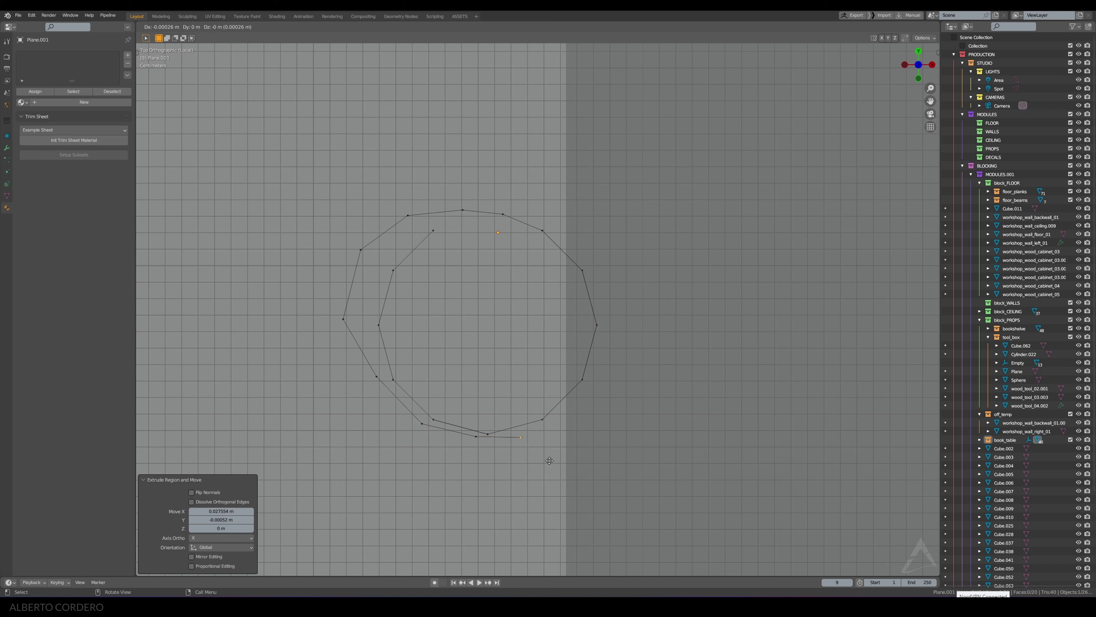
left_click(587, 448)
Step: Nudge the bottom spiral vertex left and extend the spiral up the right side
left_click(526, 432)
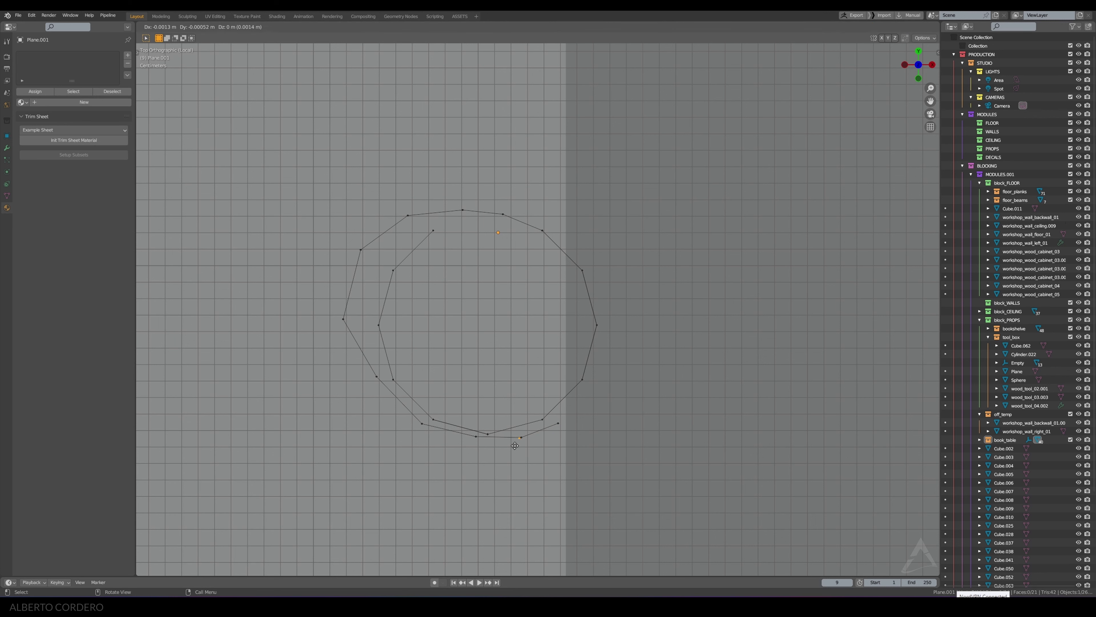
left_click_drag(527, 432, 522, 431)
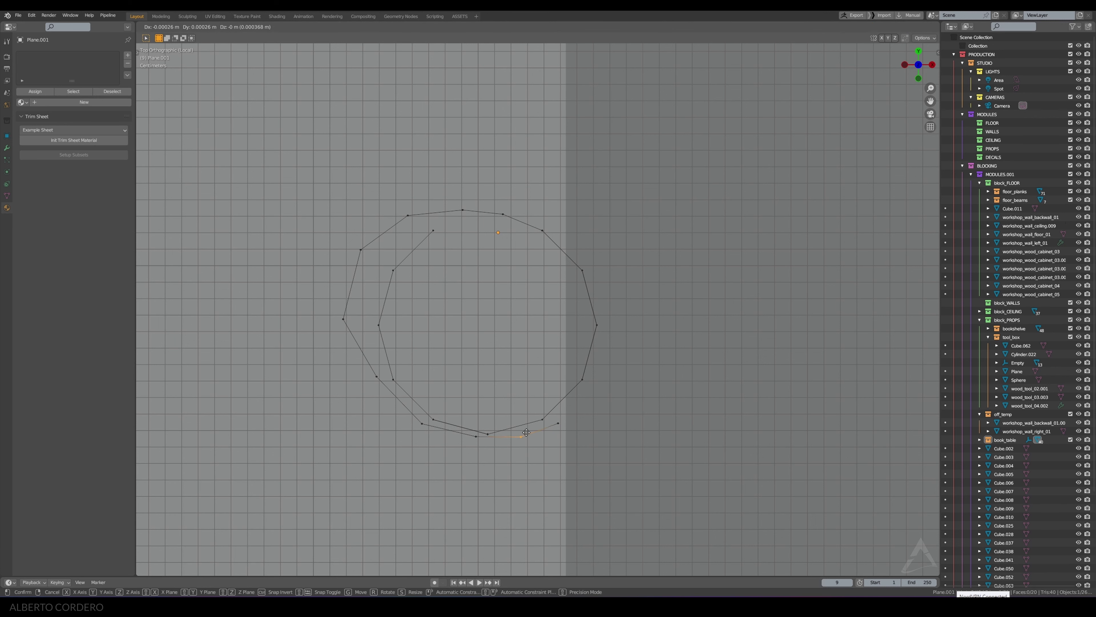
left_click(565, 423)
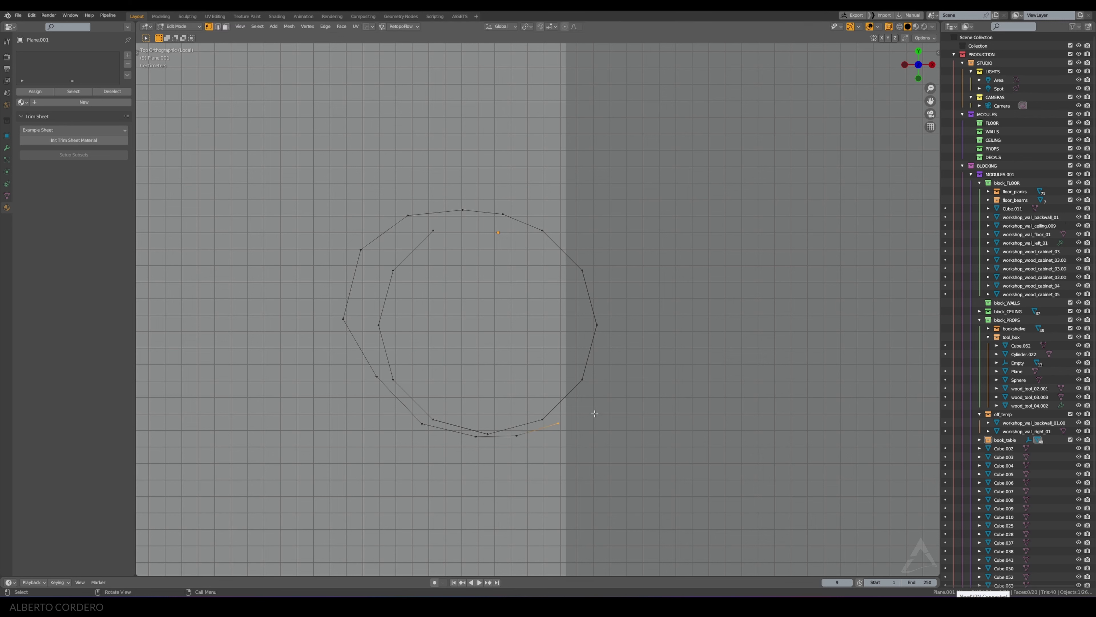
key("e")
left_click(633, 361)
key("e")
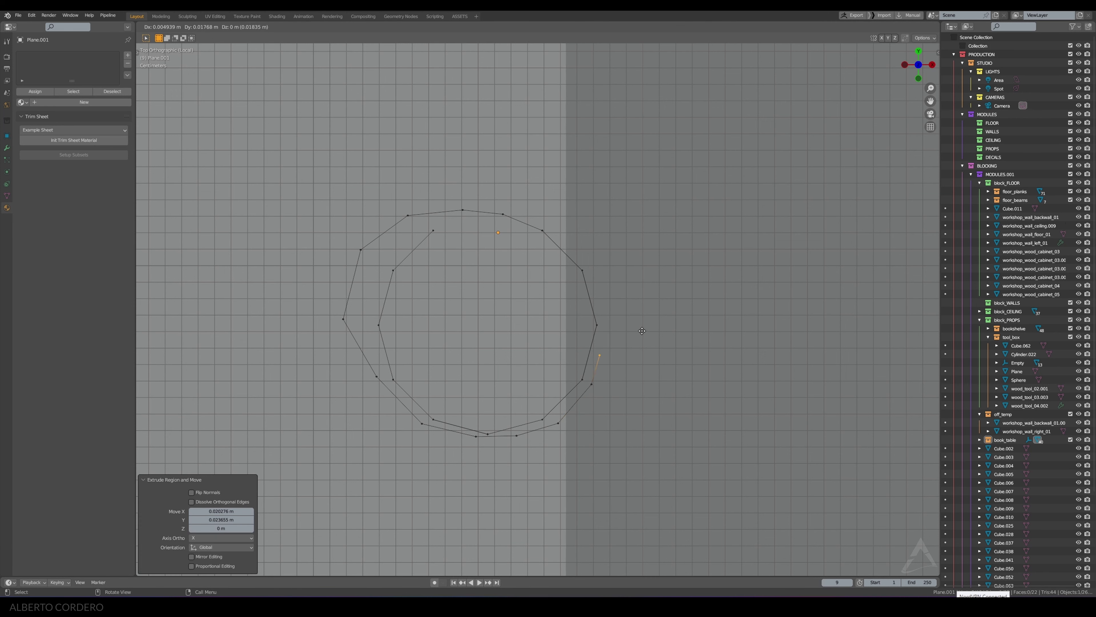
left_click(648, 313)
key("e")
left_click(647, 248)
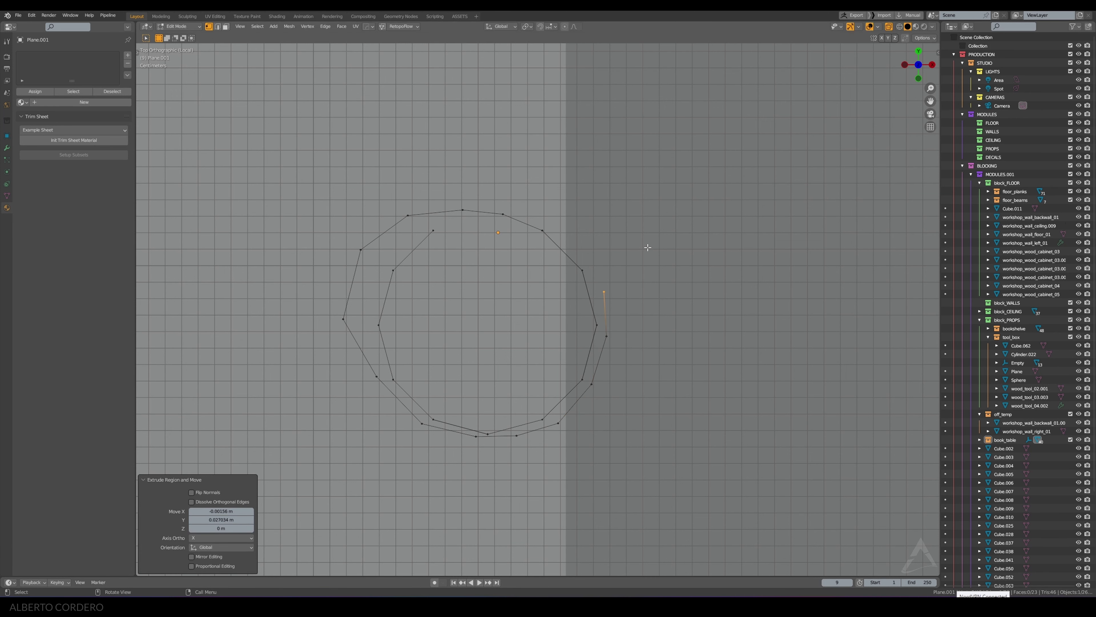
Step: Turn on proportional editing and raise one inner wall face along Z
mouse_move(648, 247)
middle_mouse_down()
mouse_move(493, 276)
mouse_move(518, 272)
middle_mouse_up()
key("a")
key("alt+a")
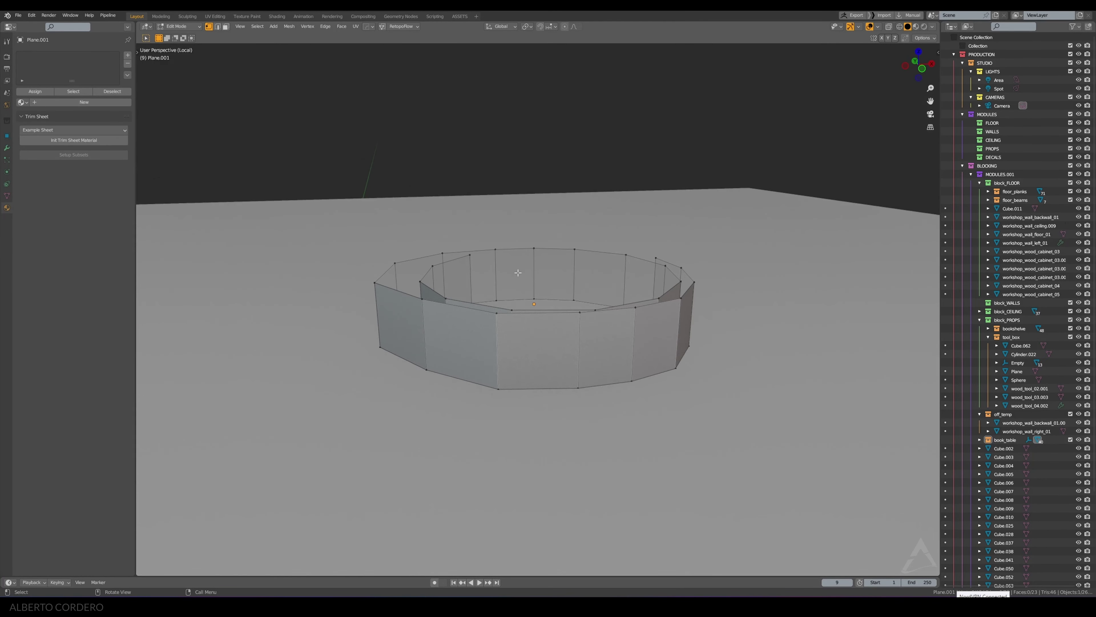
middle_click_drag(449, 263, 466, 285)
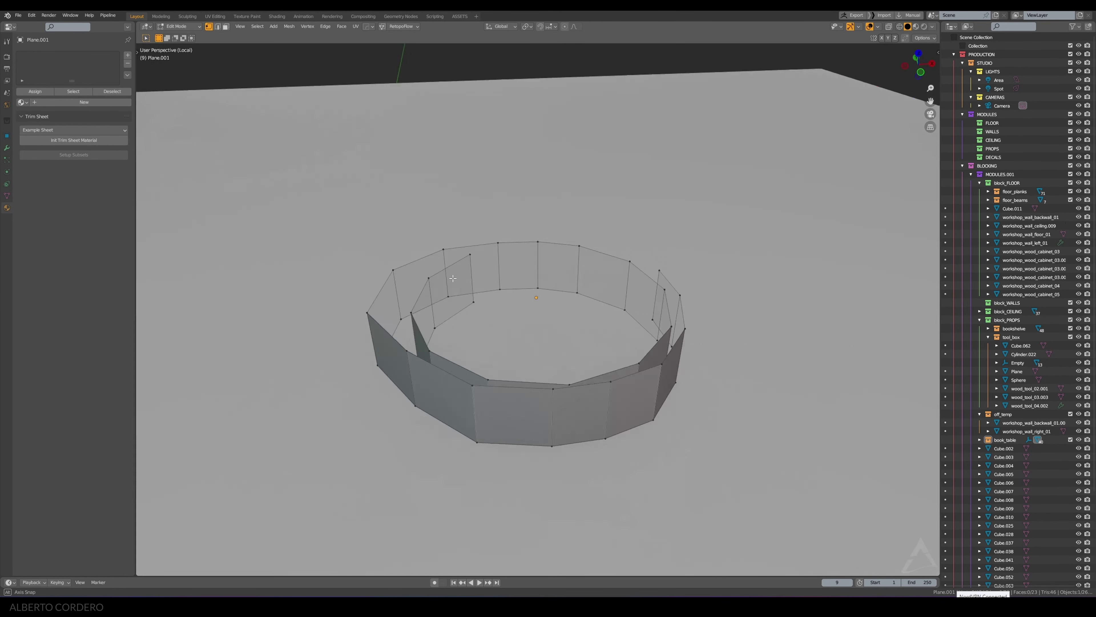
left_click(478, 272, "alt")
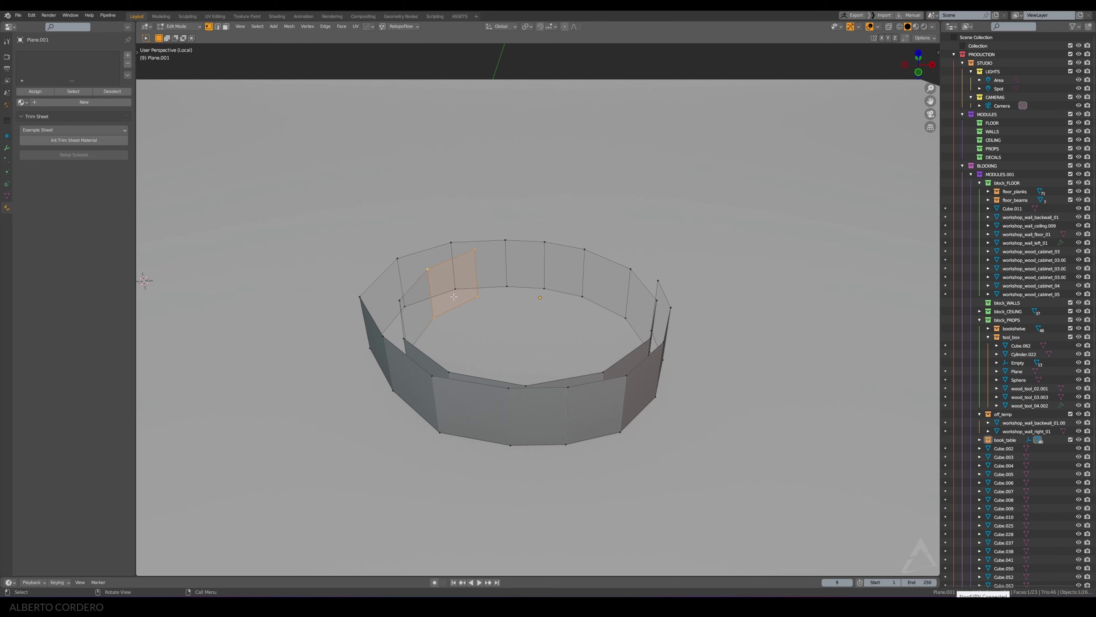
key("o")
key("g")
key("z")
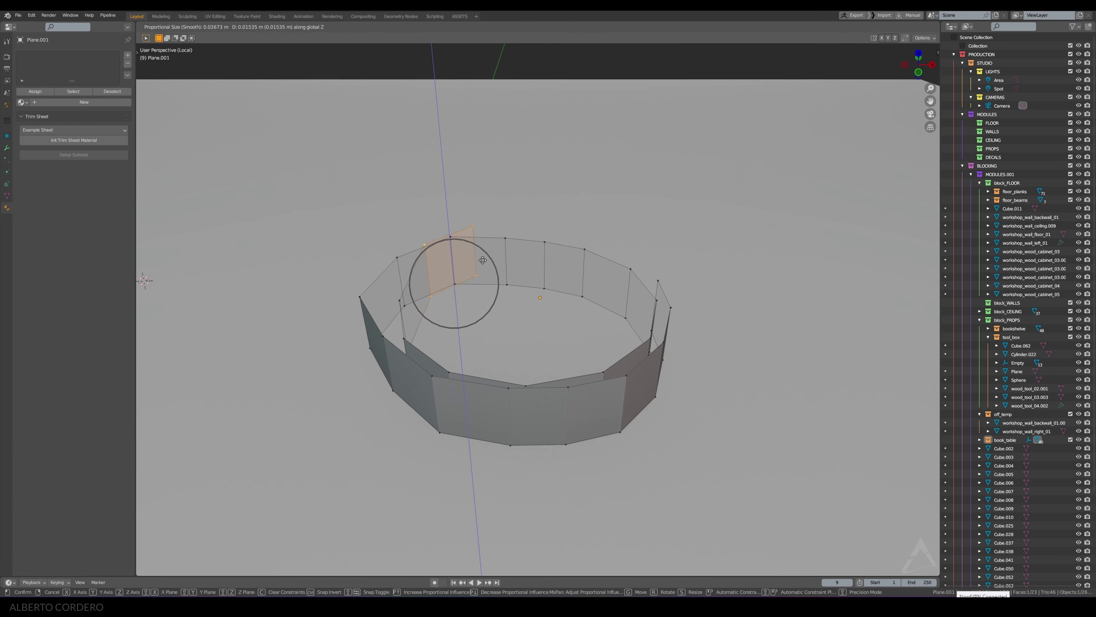
left_click(482, 257)
Step: Re-raise the face along Z, settling on about 0.0096 m instead of 0.013 m
middle_click_drag(482, 257, 453, 277)
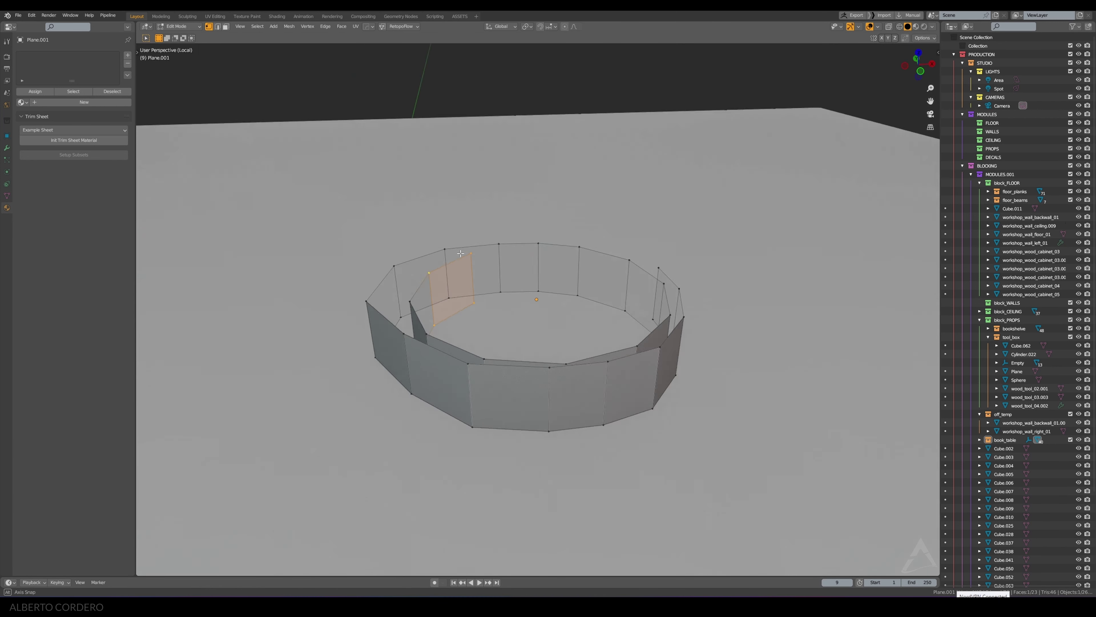
key("g")
key("z")
left_click(398, 292)
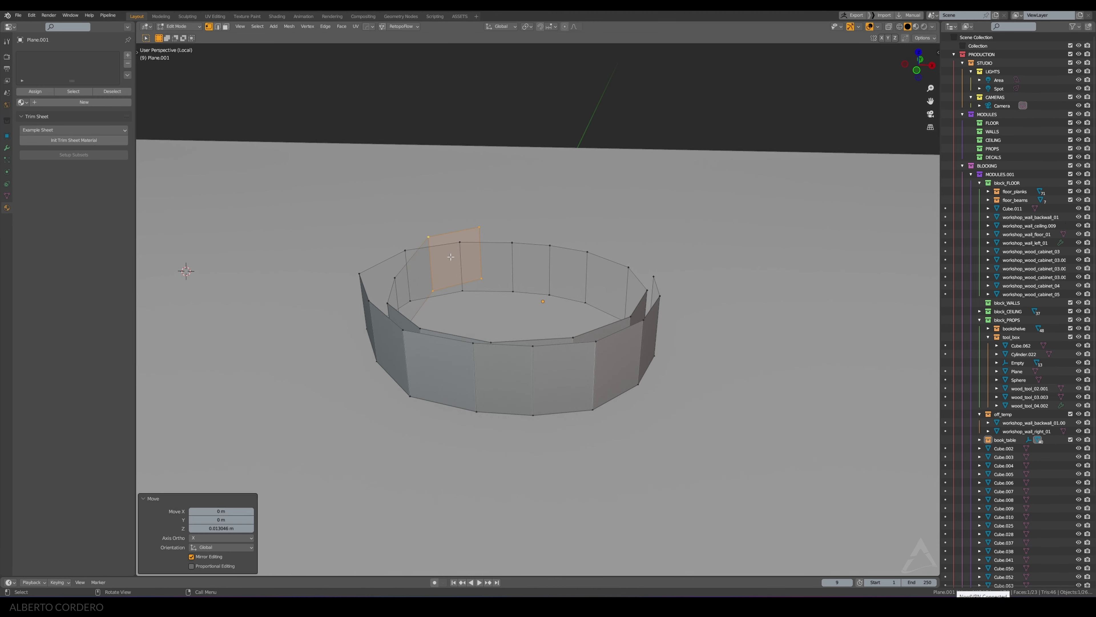
middle_click_drag(398, 292, 495, 315)
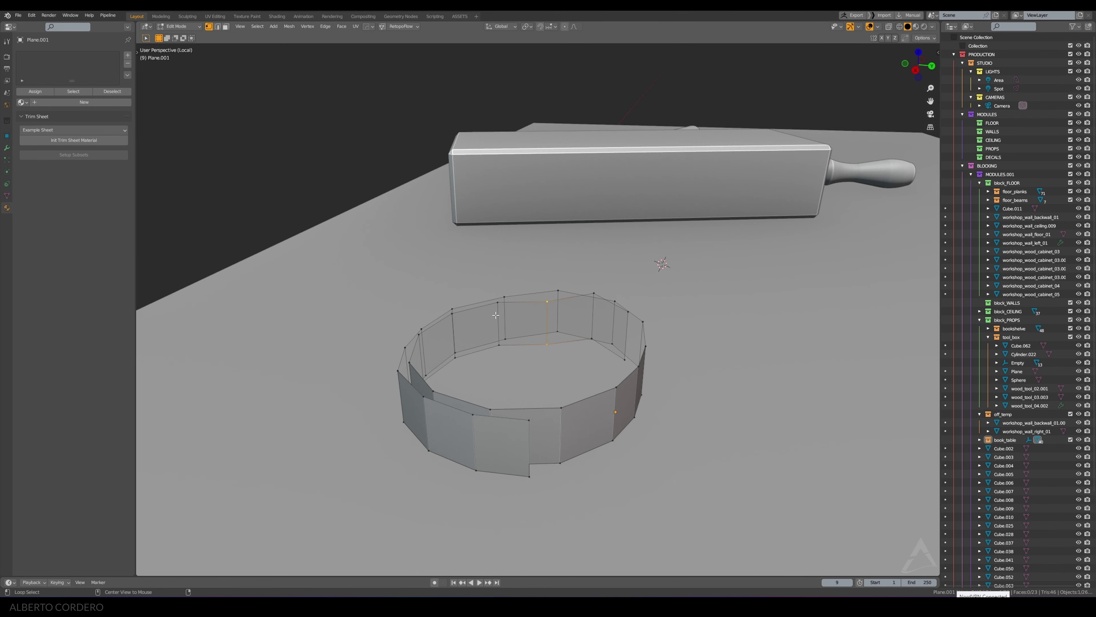
key("ctrl+z")
key("g")
key("z")
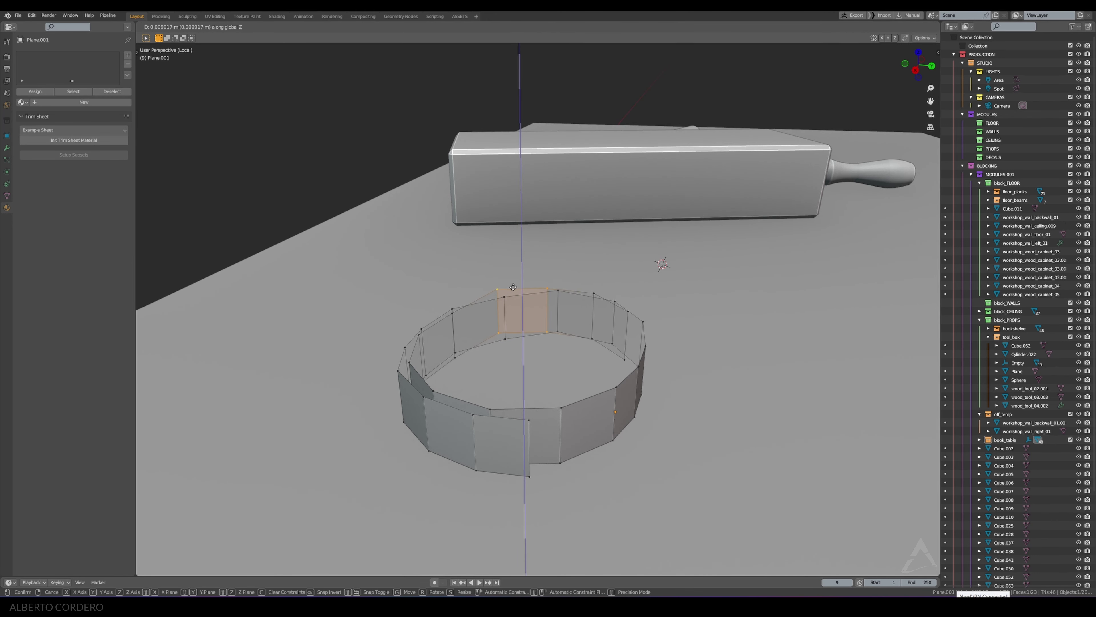
left_click(514, 287)
mouse_move(514, 288)
middle_mouse_down()
mouse_move(573, 399)
mouse_move(544, 312)
mouse_move(561, 288)
mouse_move(560, 307)
mouse_move(480, 247)
mouse_move(475, 285)
mouse_move(507, 298)
mouse_move(517, 222)
mouse_move(519, 240)
middle_mouse_up()
Step: Try raising two strip faces along Z, then cancel and undo
left_click(573, 399, "alt")
key("a")
key("alt+a")
key("g")
key("z")
left_click(505, 276)
key("ctrl+z")
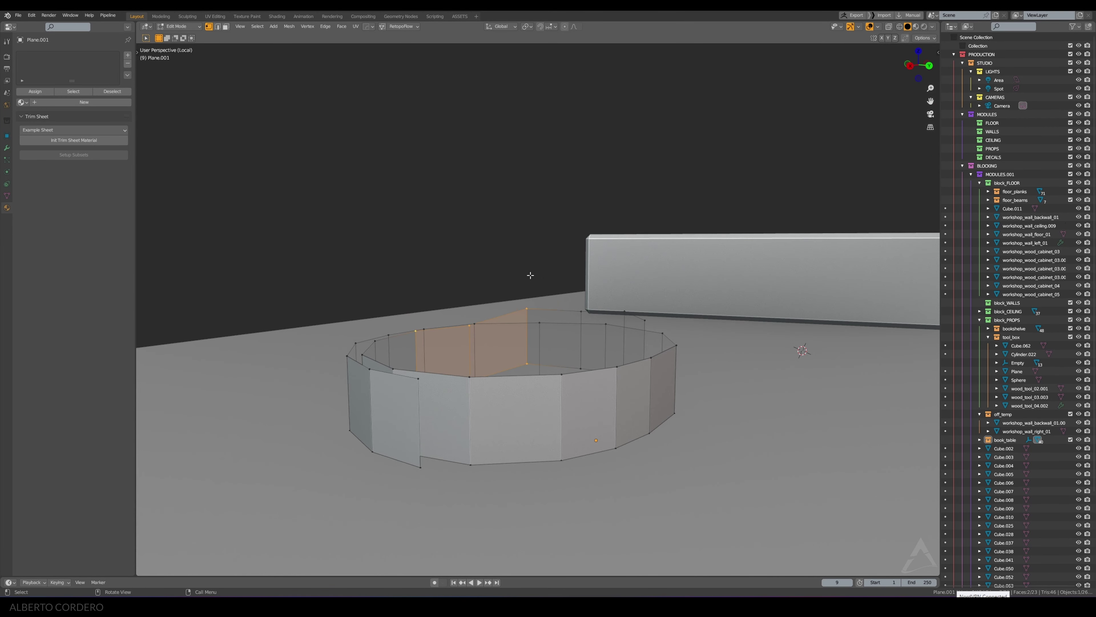
Step: Raise the back wall face by 0.008 m along Z
left_click(512, 322, "shift")
key("g")
key("z")
left_click(512, 310)
middle_click_drag(513, 310, 430, 315)
Step: Raise a left-side wall face along Z and return to Object Mode
key("alt+a")
left_click(399, 337)
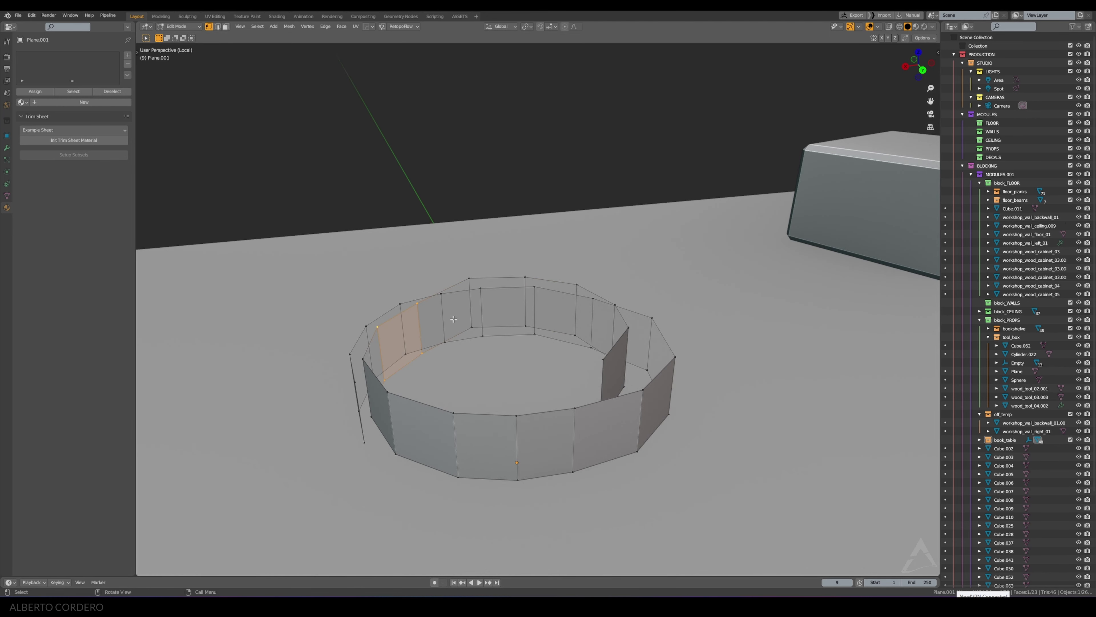
key("g")
key("z")
left_click(451, 313)
key("Tab")
scroll(453, 307, "down", 3)
mouse_move(453, 307)
middle_mouse_down()
mouse_move(562, 292)
mouse_move(507, 302)
middle_mouse_up()
Step: Orbit around the ring and check the viewport overlay and shading settings
scroll(507, 301, "up", 2)
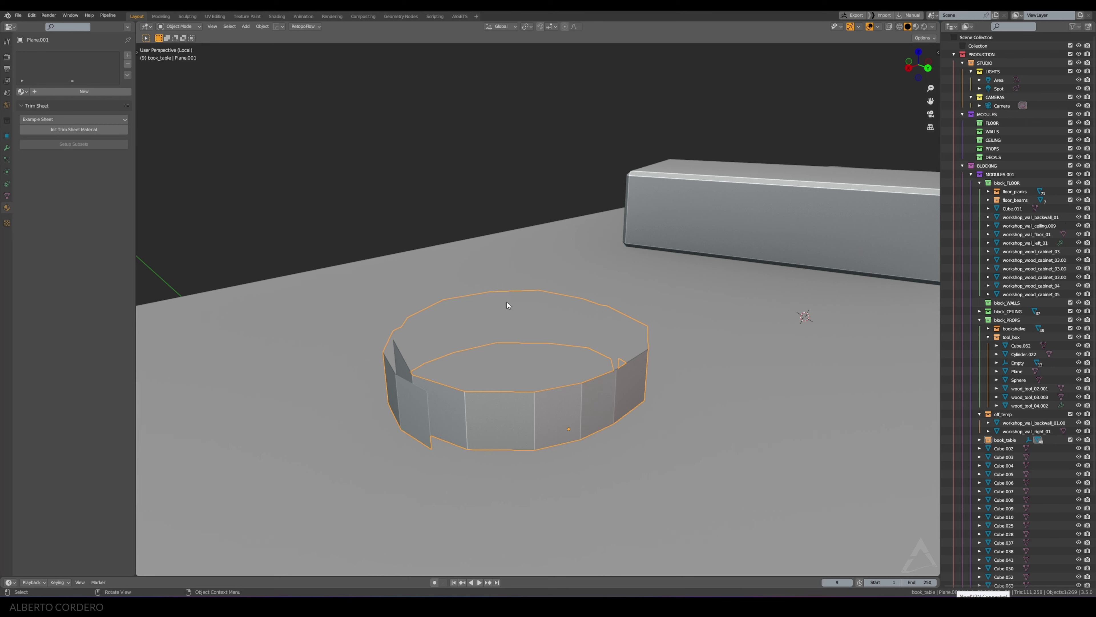
scroll(750, 137, "down", 1)
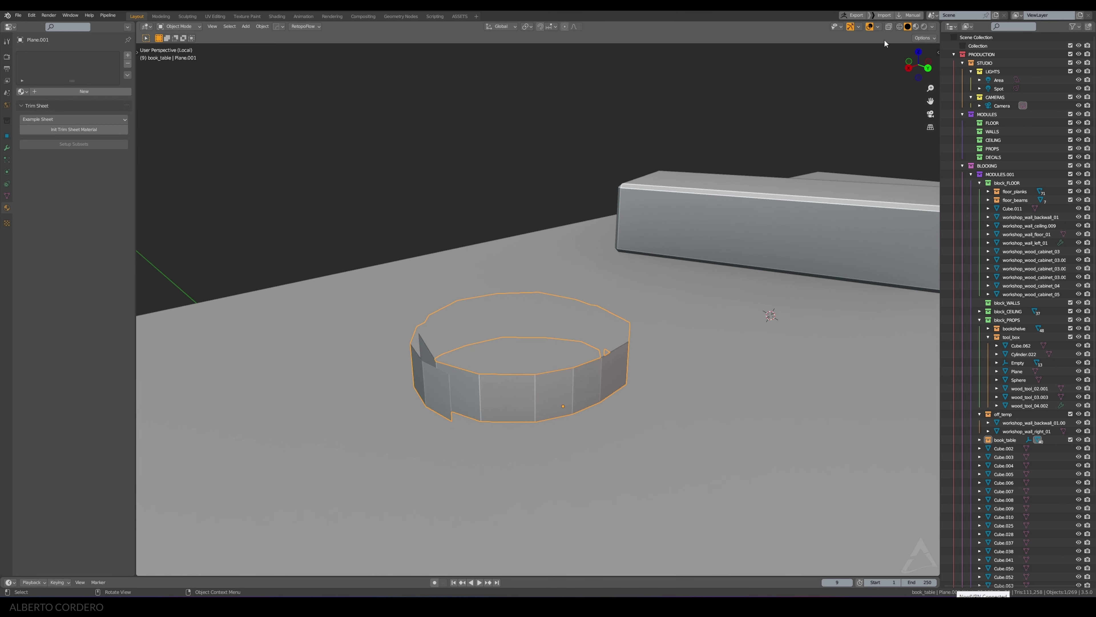
scroll(669, 165, "down", 1)
mouse_move(670, 164)
middle_mouse_down()
mouse_move(659, 208)
mouse_move(853, 33)
middle_mouse_up()
left_click(878, 27)
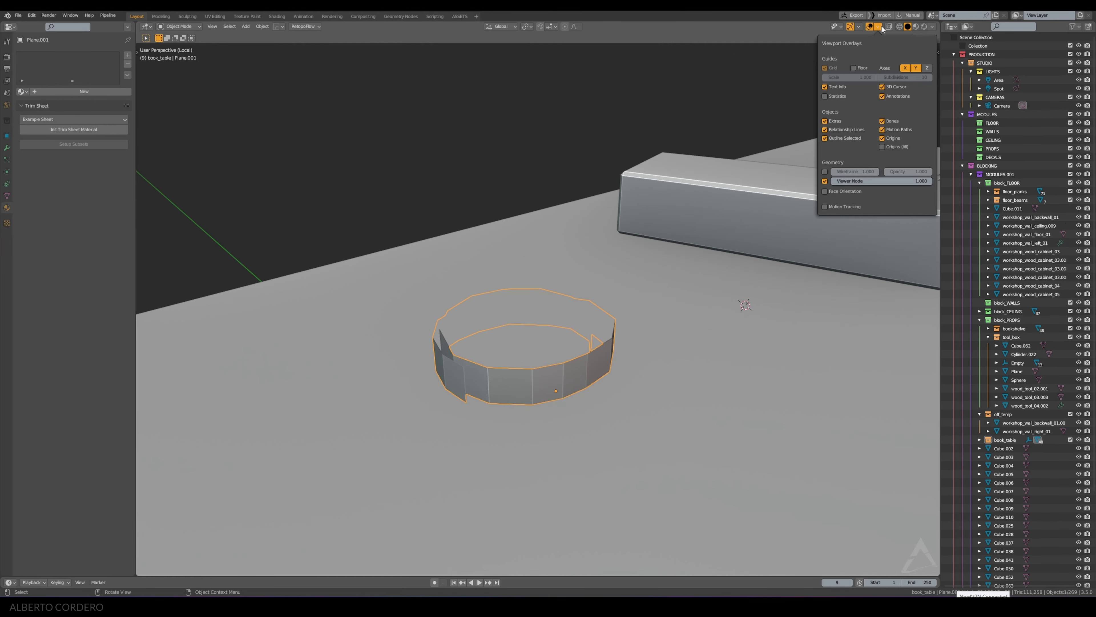
left_click(933, 26)
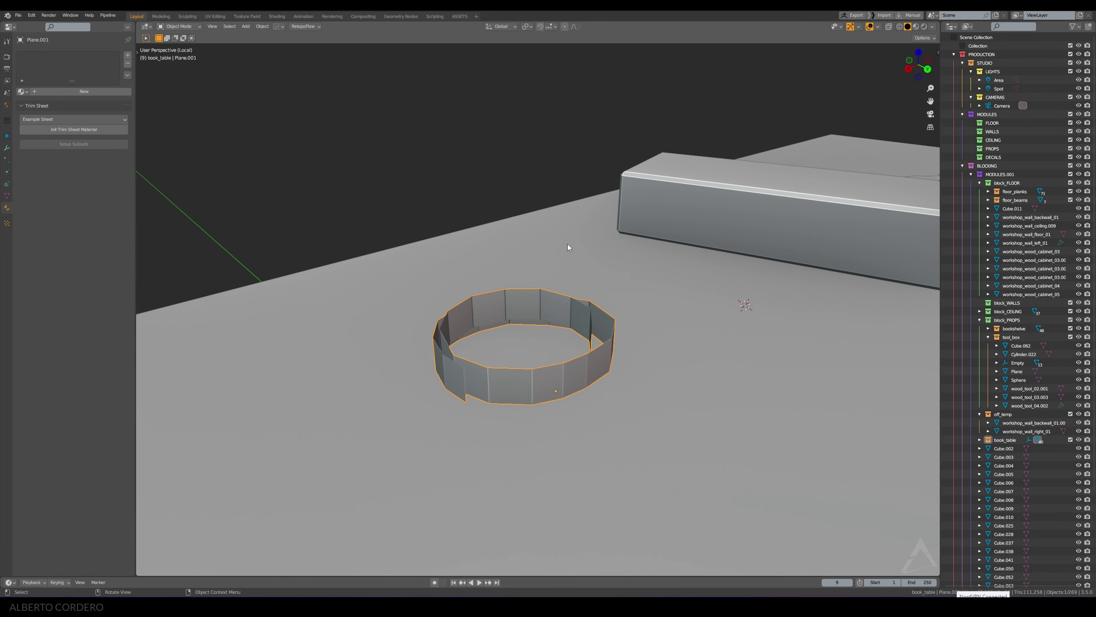
mouse_move(568, 244)
middle_mouse_down()
mouse_move(597, 249)
mouse_move(598, 237)
mouse_move(506, 247)
middle_mouse_up()
Step: Shade the ring smooth, then view it from the top in Edit Mode
right_click(598, 238)
left_click(596, 239)
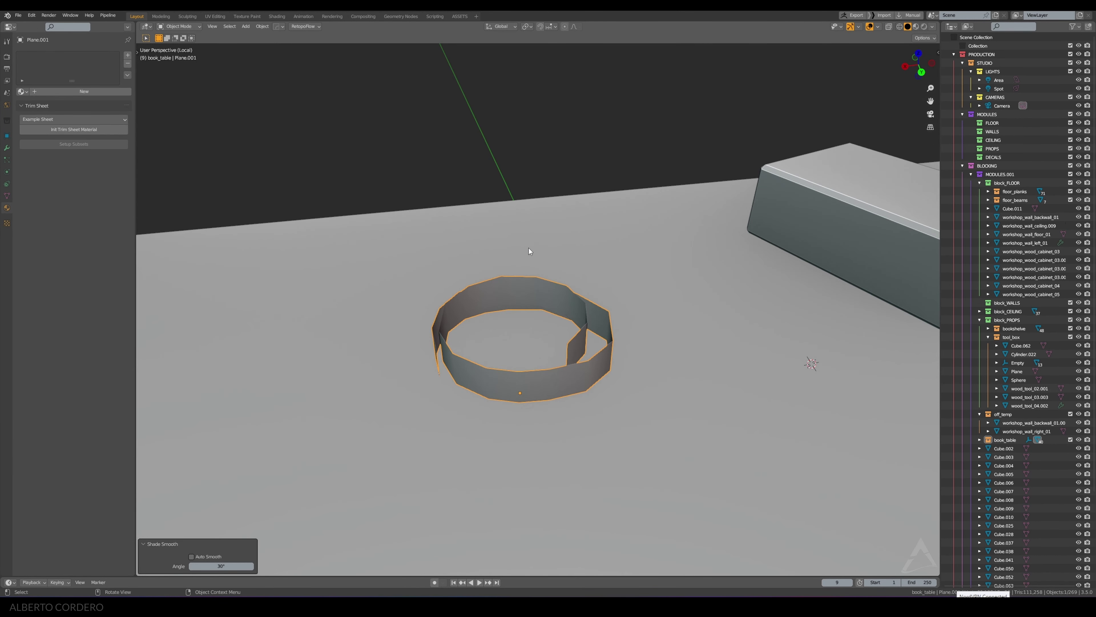
key("KP_1")
key("KP_7")
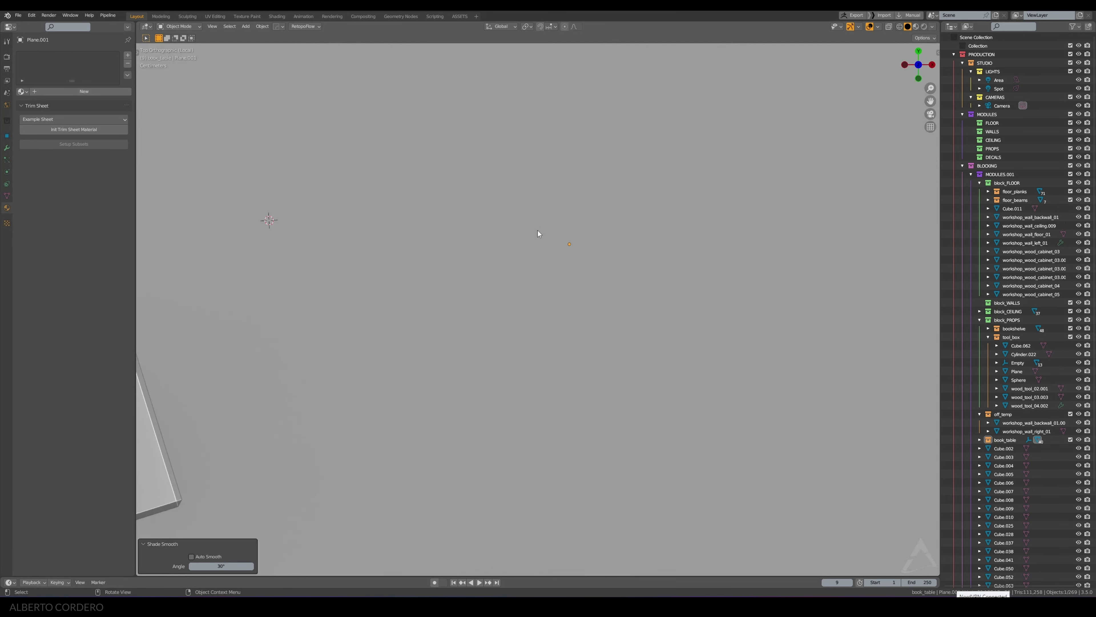
key("Tab")
Step: Enable X-ray and extrude the loose end inward along the right side and bottom
key("alt+z")
left_click(542, 266)
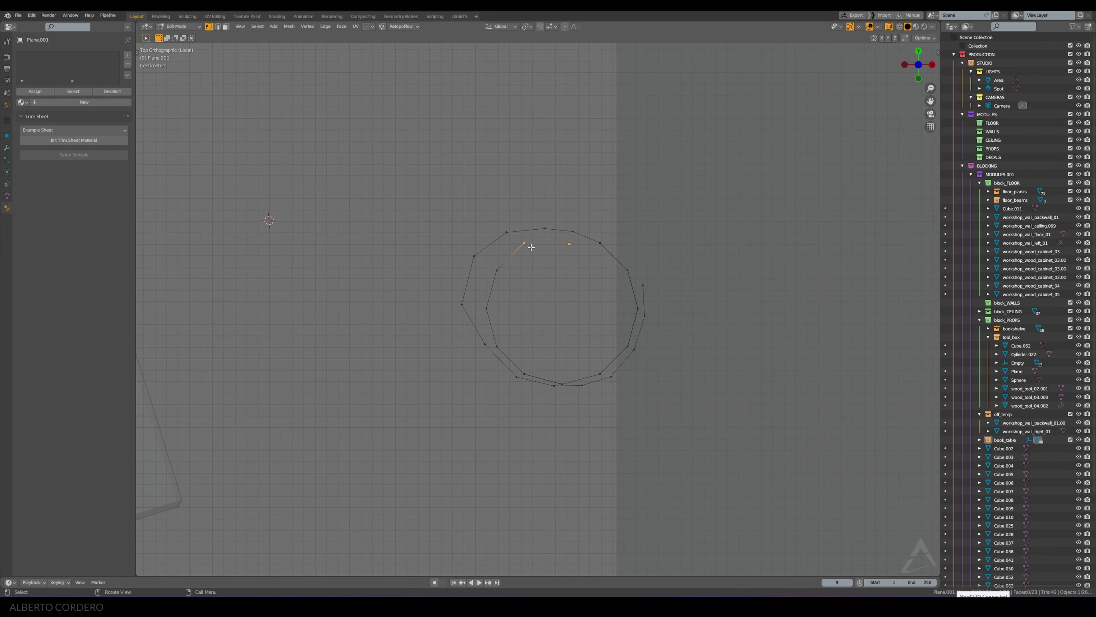
scroll(531, 247, "up", 2)
key("e")
left_click(598, 225)
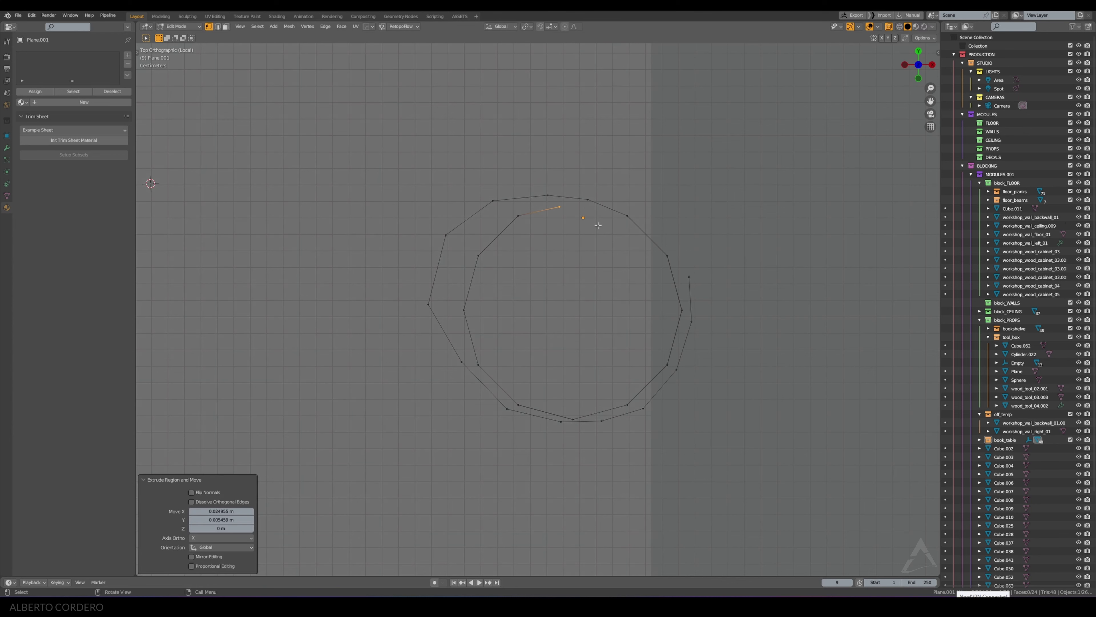
right_click(598, 236, "ctrl")
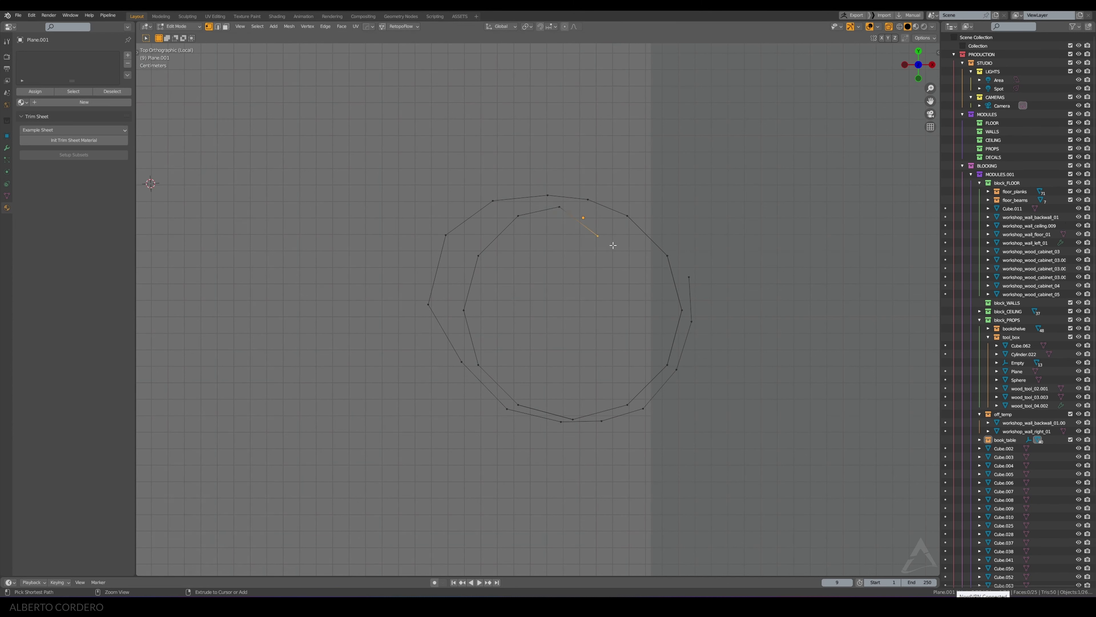
right_click(615, 271, "ctrl")
right_click(610, 315, "ctrl")
right_click(599, 337, "ctrl")
right_click(506, 361, "ctrl")
right_click(491, 342, "ctrl")
Step: Continue the spiral up the left, across the top, and around a second turn
right_click(484, 285, "ctrl")
right_click(510, 234, "ctrl")
right_click(564, 236, "ctrl")
right_click(591, 322, "ctrl")
right_click(527, 347, "ctrl")
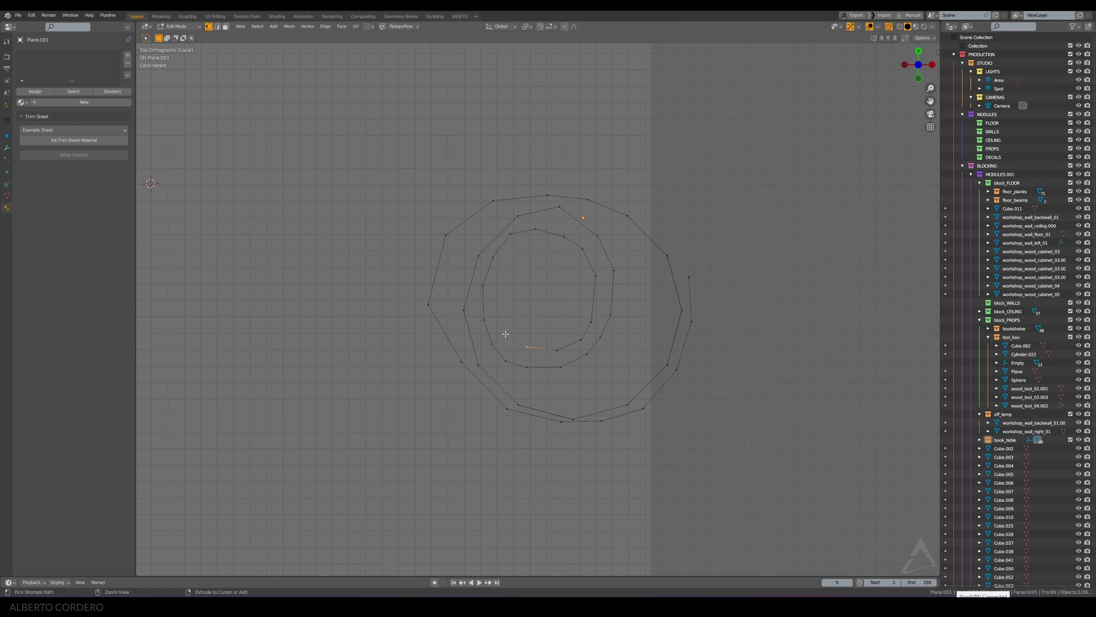
right_click(500, 279, "ctrl")
right_click(519, 245, "ctrl")
right_click(538, 238, "ctrl")
Step: Add inner coil vertices toward the centre and close the innermost turn
right_click(589, 285, "ctrl")
right_click(588, 316, "ctrl")
right_click(585, 321, "ctrl")
right_click(542, 251, "ctrl")
right_click(581, 312, "ctrl")
right_click(543, 314, "ctrl")
mouse_move(577, 293)
middle_mouse_down()
mouse_move(578, 258)
mouse_move(604, 293)
middle_mouse_up()
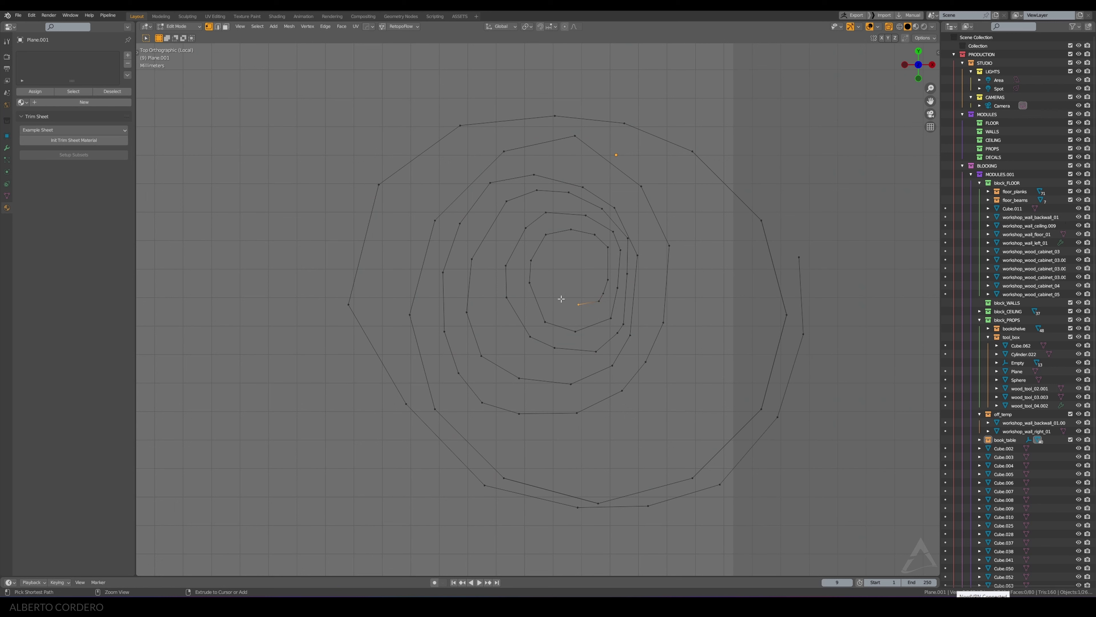
right_click(547, 287, "ctrl")
right_click(550, 241, "ctrl")
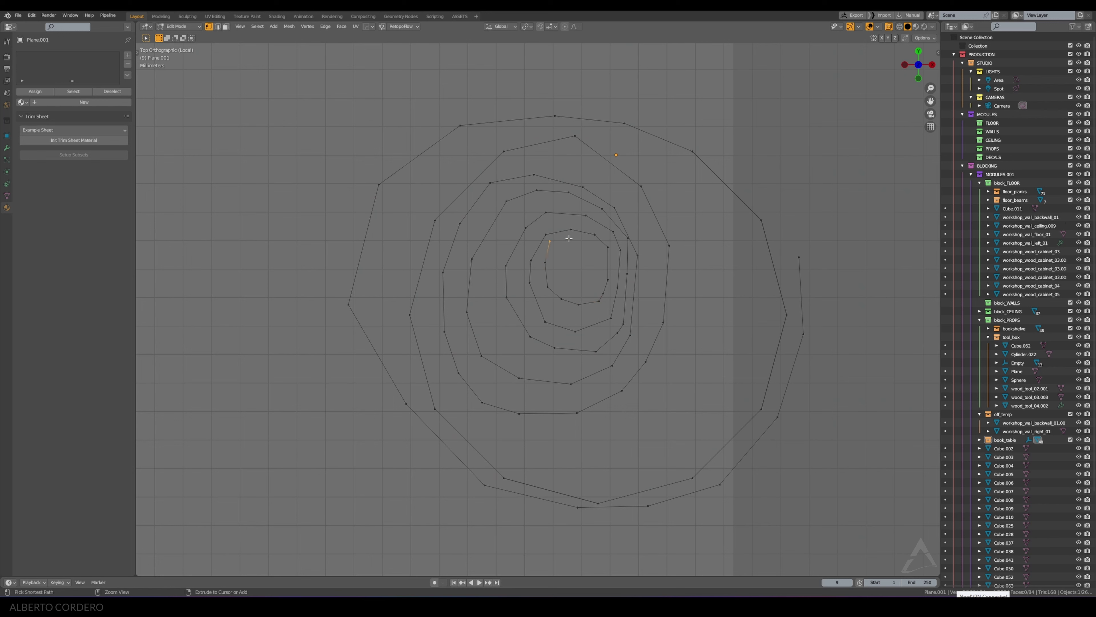
right_click(598, 252, "ctrl")
mouse_move(576, 261)
middle_mouse_down()
mouse_move(572, 293)
mouse_move(601, 251)
middle_mouse_up()
Step: With proportional editing on, lift the spiral's centre vertex along Z into a cone
key("a")
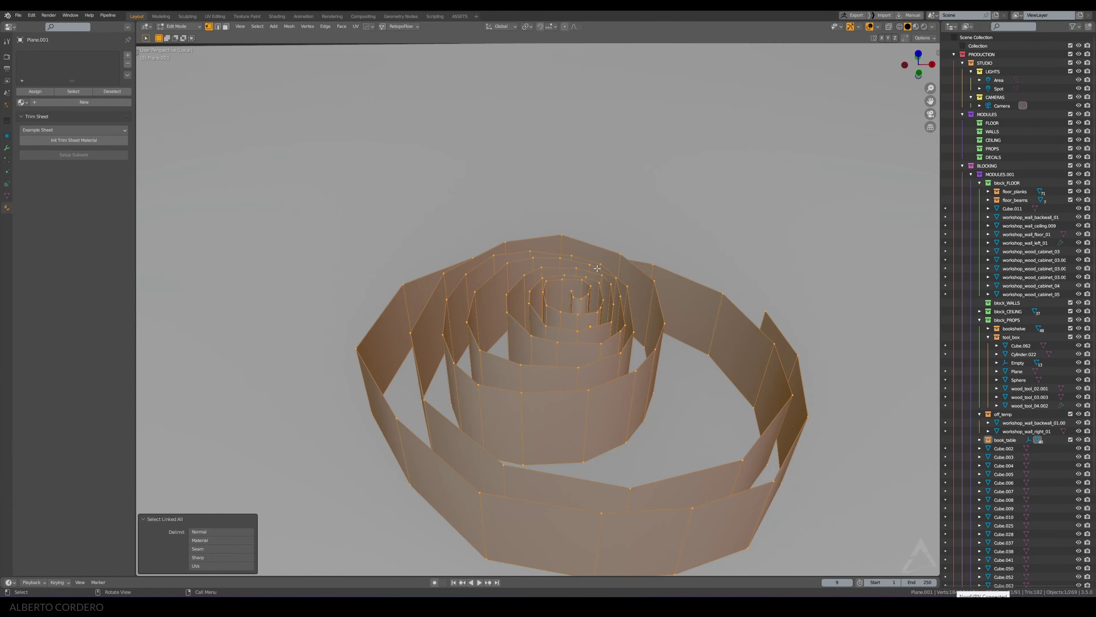
key("ctrl+z")
middle_click_drag(571, 296, 568, 289)
left_click(568, 289)
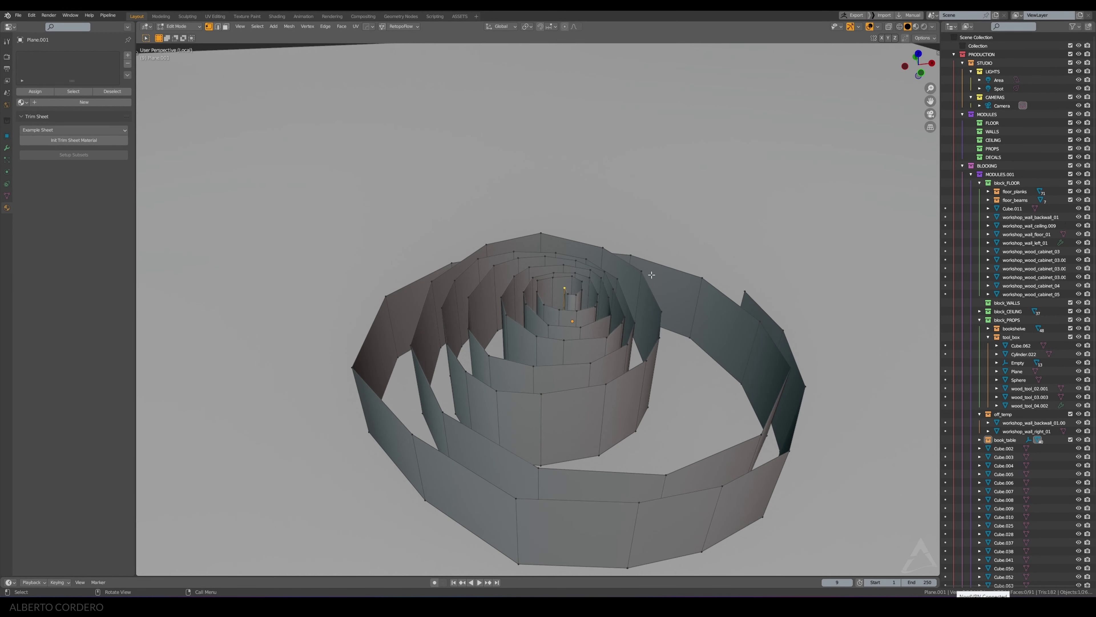
key("o")
scroll(586, 291, "up", 1)
middle_click_drag(586, 291, 607, 279)
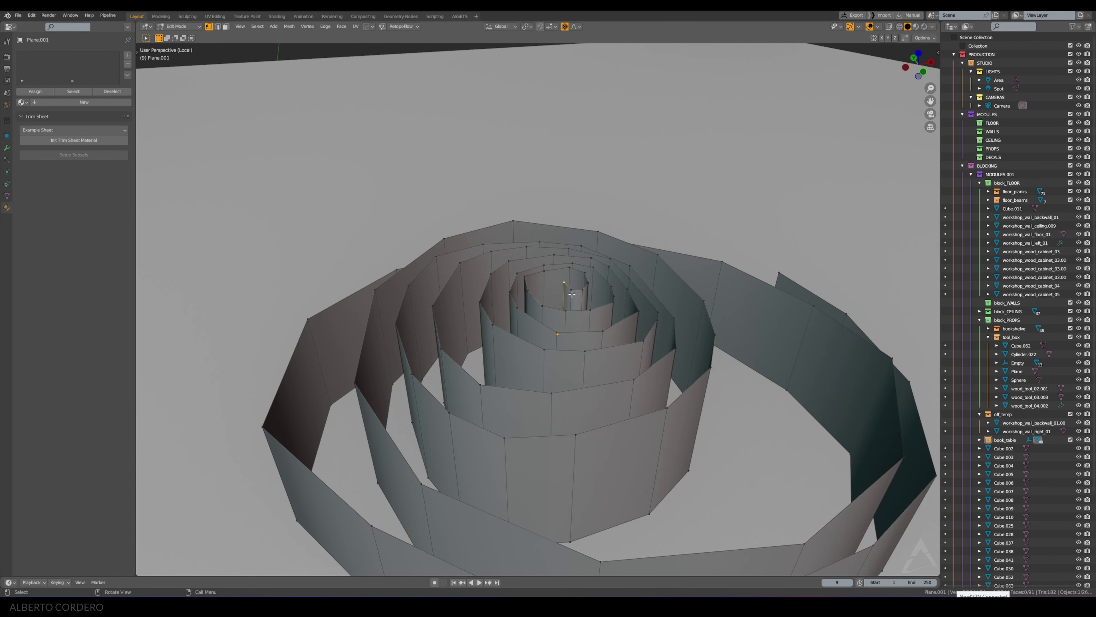
key("g")
key("z")
scroll(574, 276, "down", 3)
scroll(574, 268, "down", 4)
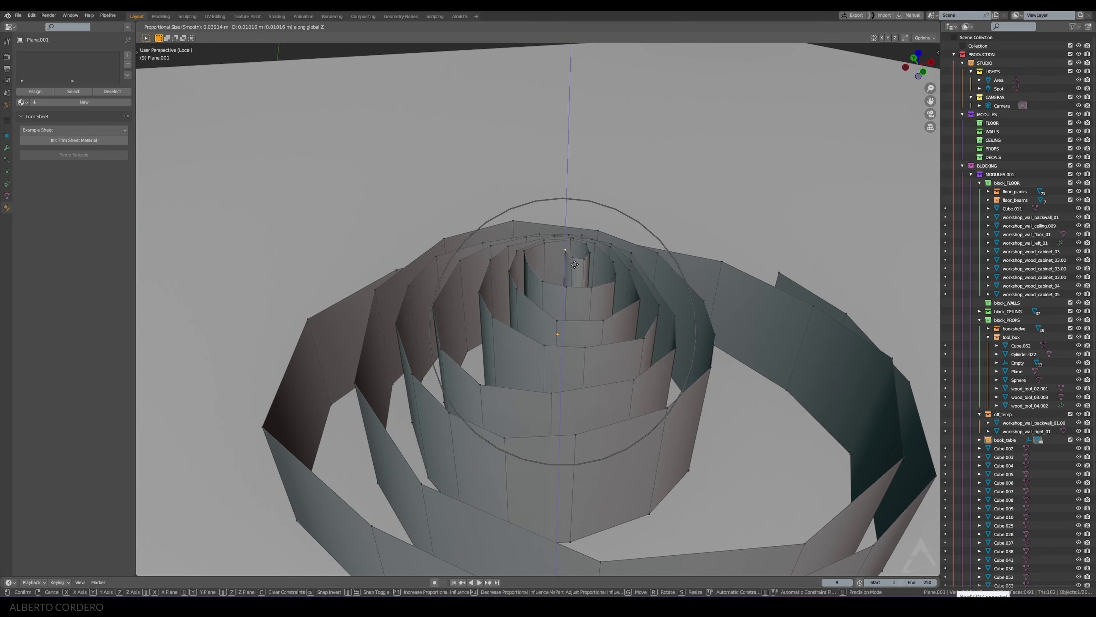
left_click(574, 264)
scroll(647, 302, "down", 5)
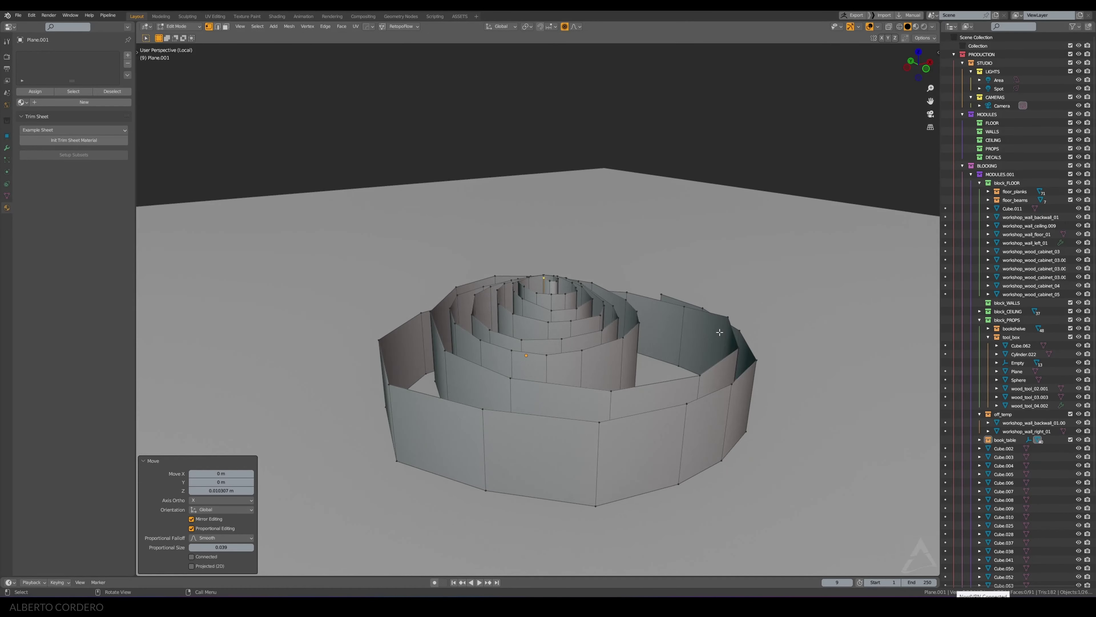
Step: Select the edges along the strip's outer end and turn off see-through display
key("a")
key("alt+a")
middle_click_drag(749, 373, 751, 337)
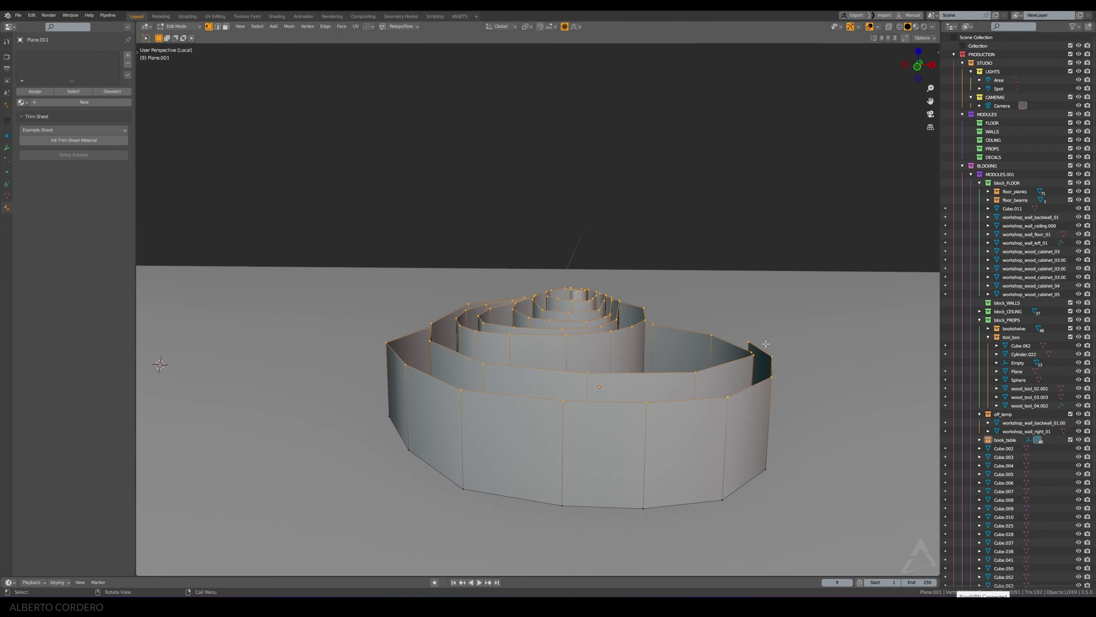
left_click(775, 358, "shift")
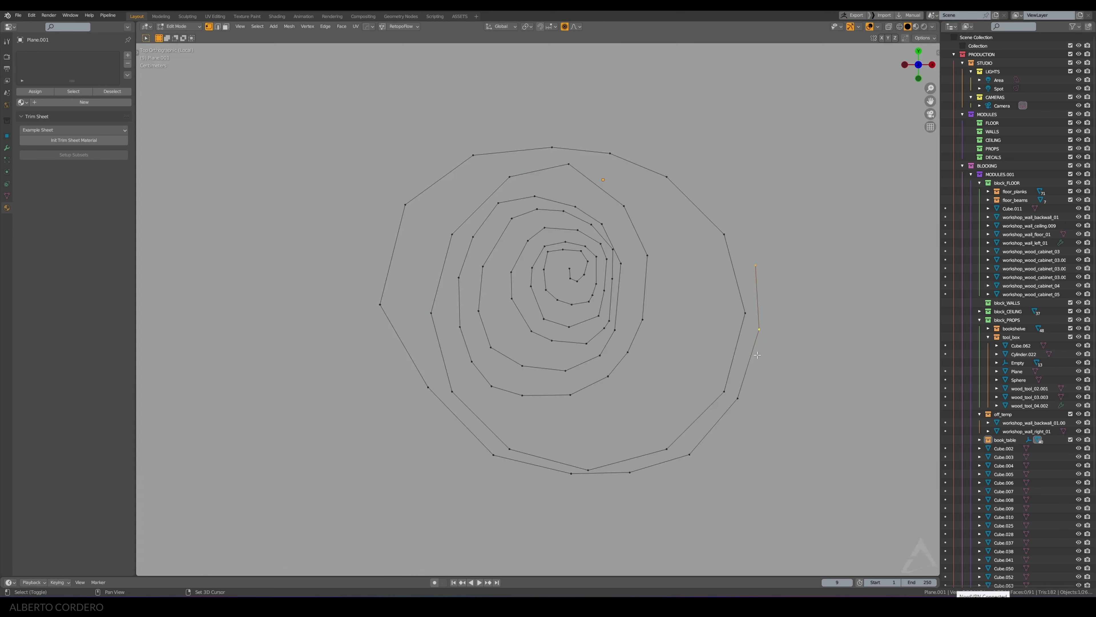
key("KP_7")
left_click_drag(752, 435, 714, 389, "shift")
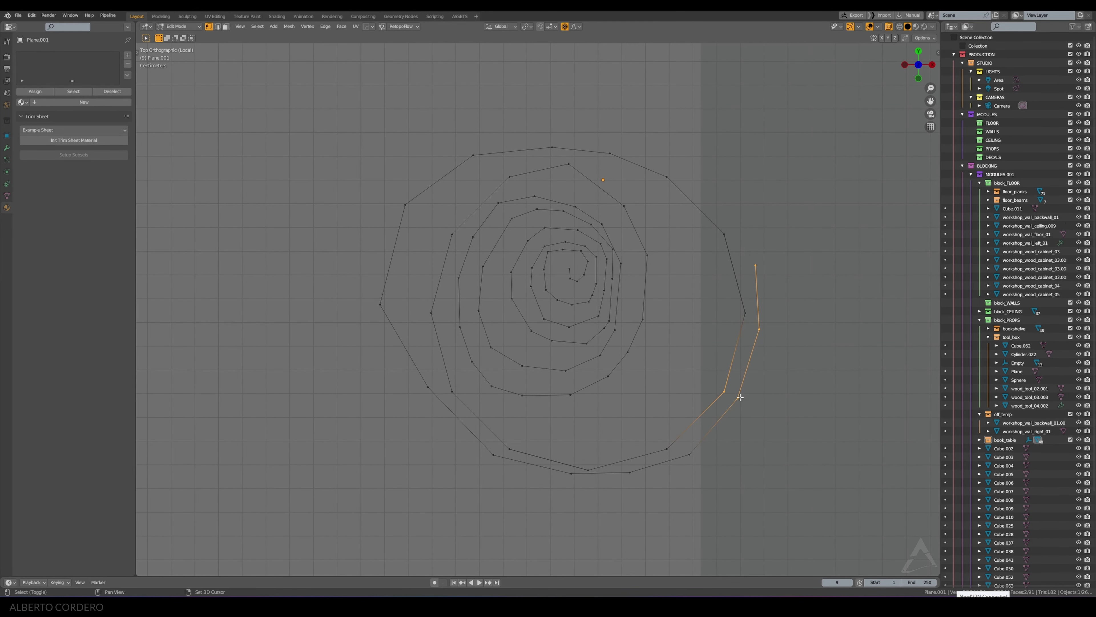
left_click_drag(704, 436, 665, 488, "shift")
key("KP_1")
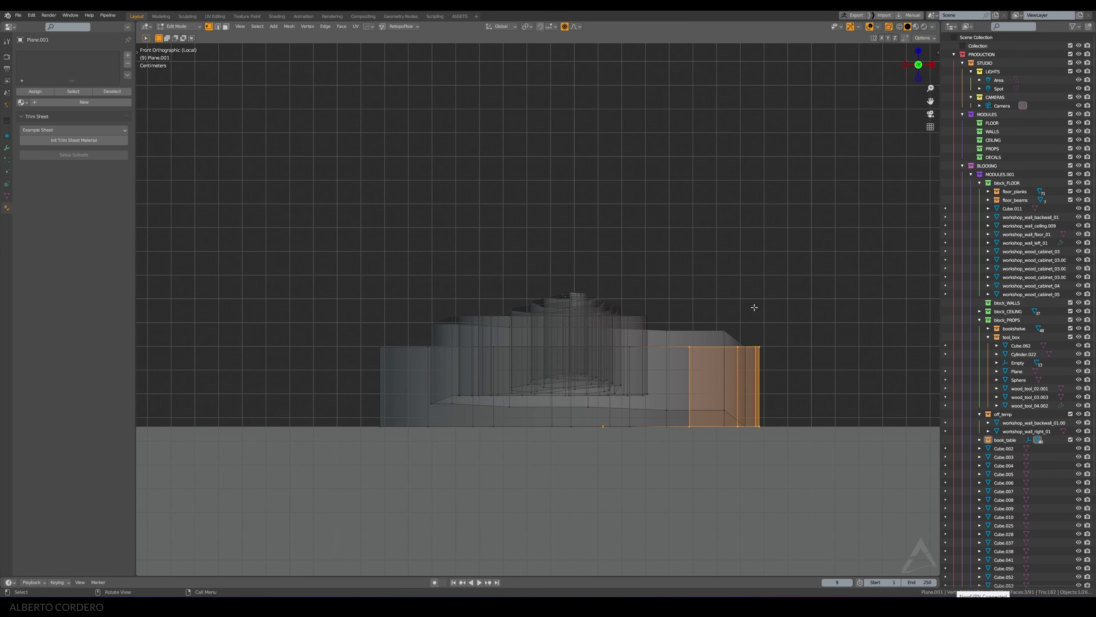
middle_click_drag(763, 292, 756, 271)
key("alt+z")
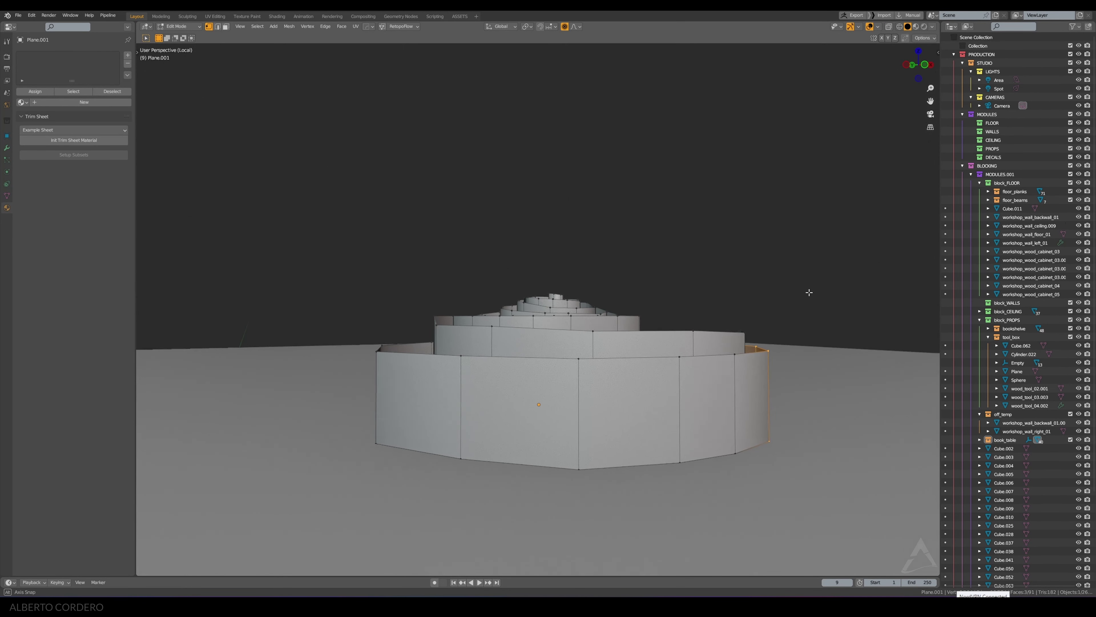
Step: Set the pivot to the 3D cursor on the outer wall and rotate the outer end outward
right_click(619, 387, "shift")
key("period")
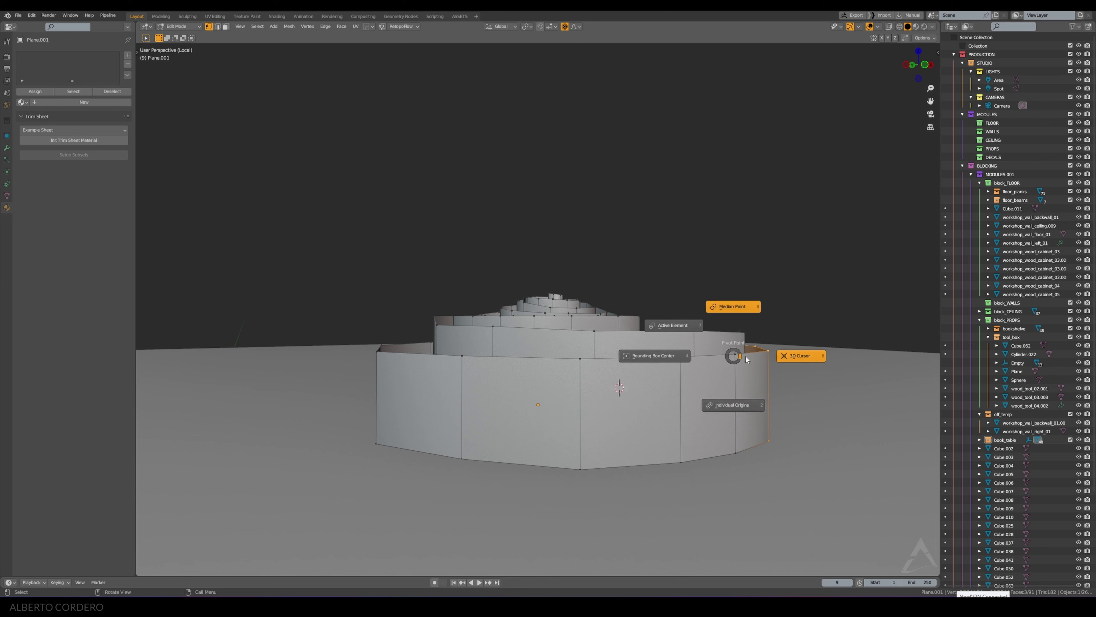
left_click(814, 356)
key("r")
left_click(862, 316)
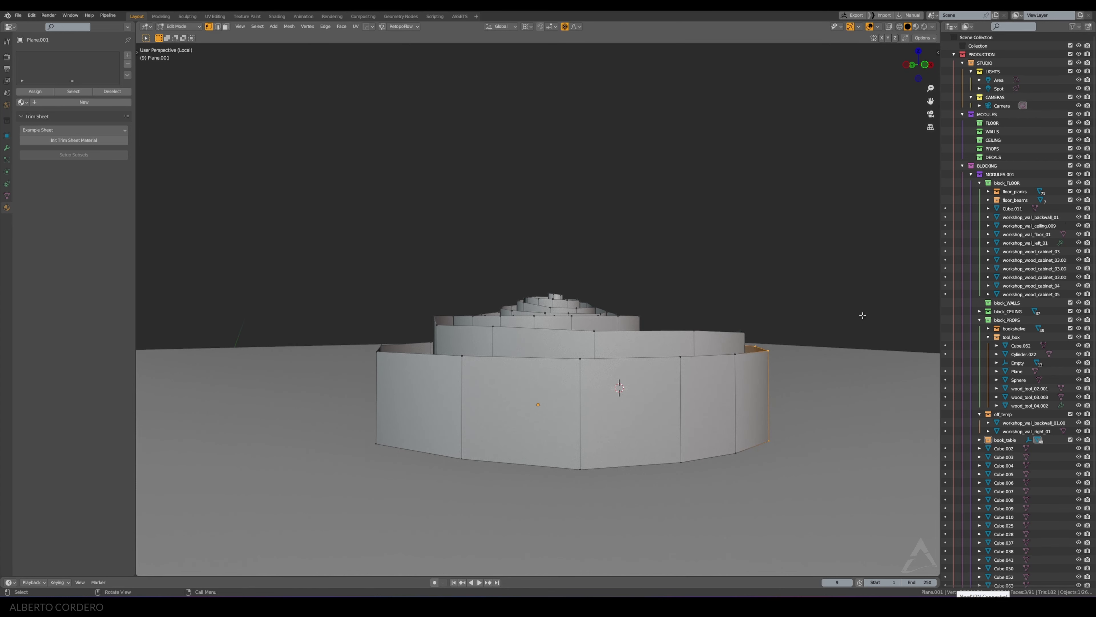
key("r")
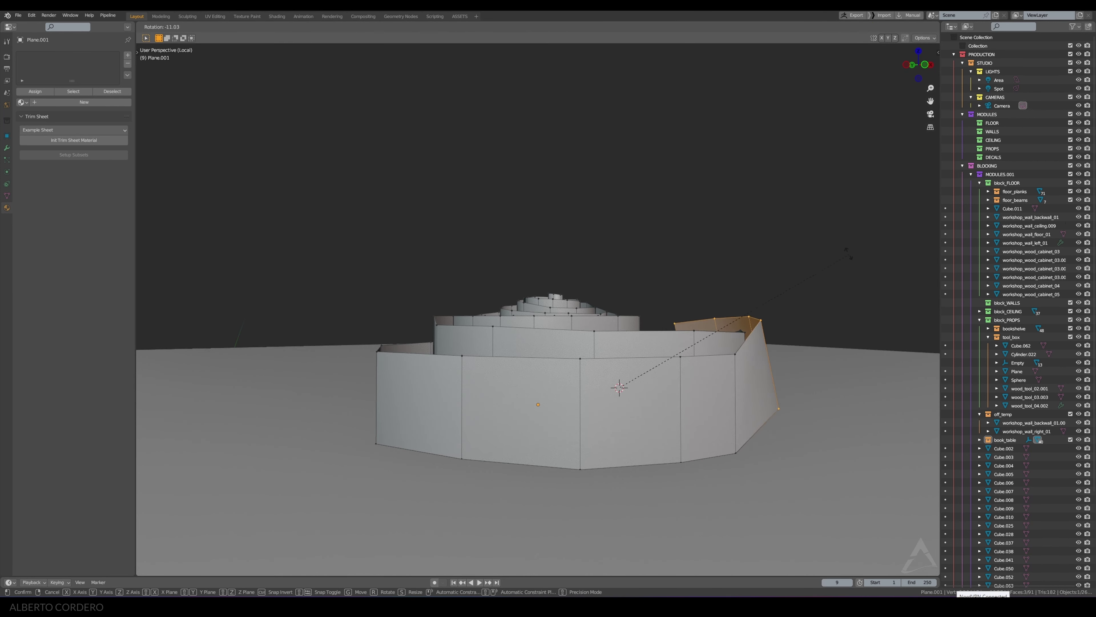
left_click(829, 249)
Step: Rotate the end's vertical edge slightly further outward, inspect the flare, and leave edit mode
left_click(734, 405)
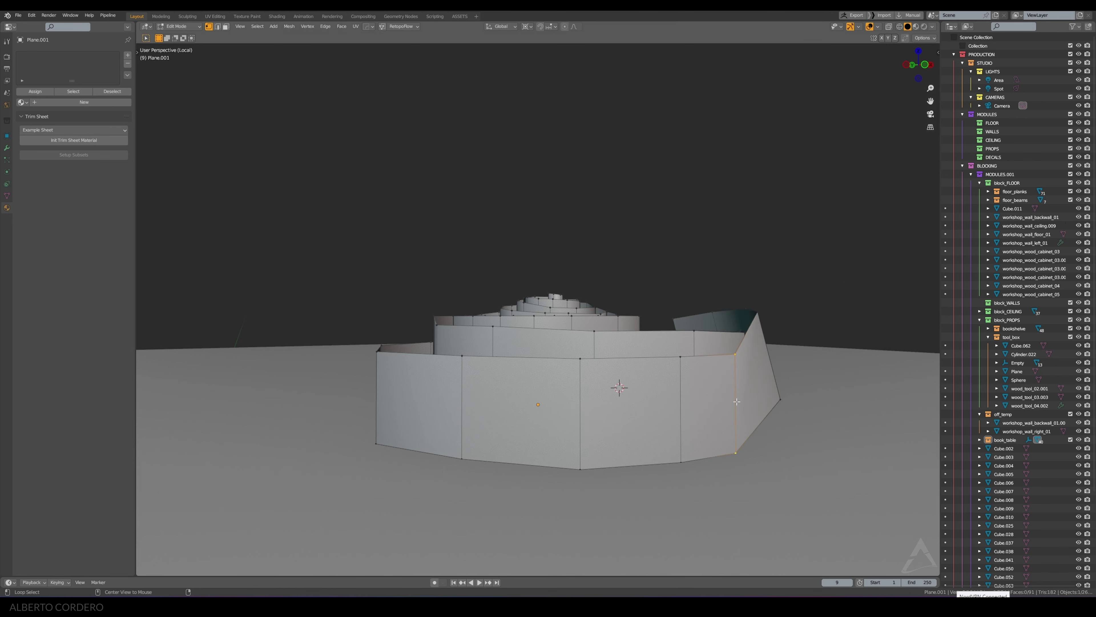
key("r")
left_click(795, 311)
mouse_move(795, 311)
middle_mouse_down()
mouse_move(741, 319)
mouse_move(769, 311)
middle_mouse_up()
left_click(771, 354)
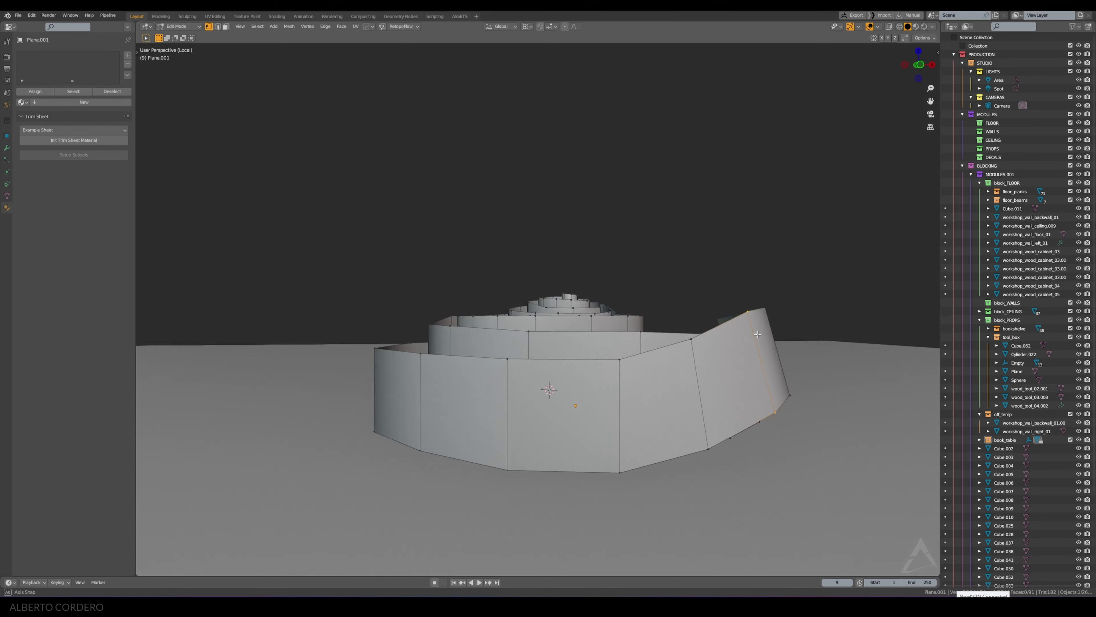
mouse_move(771, 354)
middle_mouse_down()
mouse_move(864, 275)
mouse_move(701, 333)
mouse_move(634, 308)
mouse_move(820, 302)
middle_mouse_up()
key("Tab")
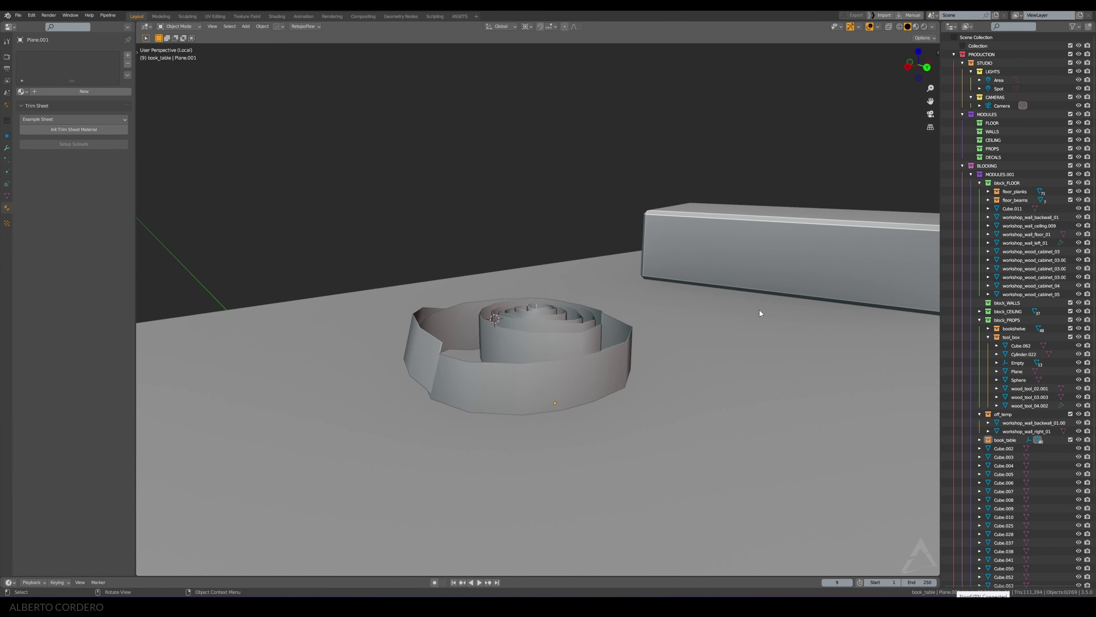
Step: Taper the strip end by sliding its top corner vertex down the edge with Shift+V
key("Tab")
mouse_move(633, 321)
middle_mouse_down()
mouse_move(531, 365)
mouse_move(527, 348)
middle_mouse_up()
left_click(527, 349)
key("shift+v")
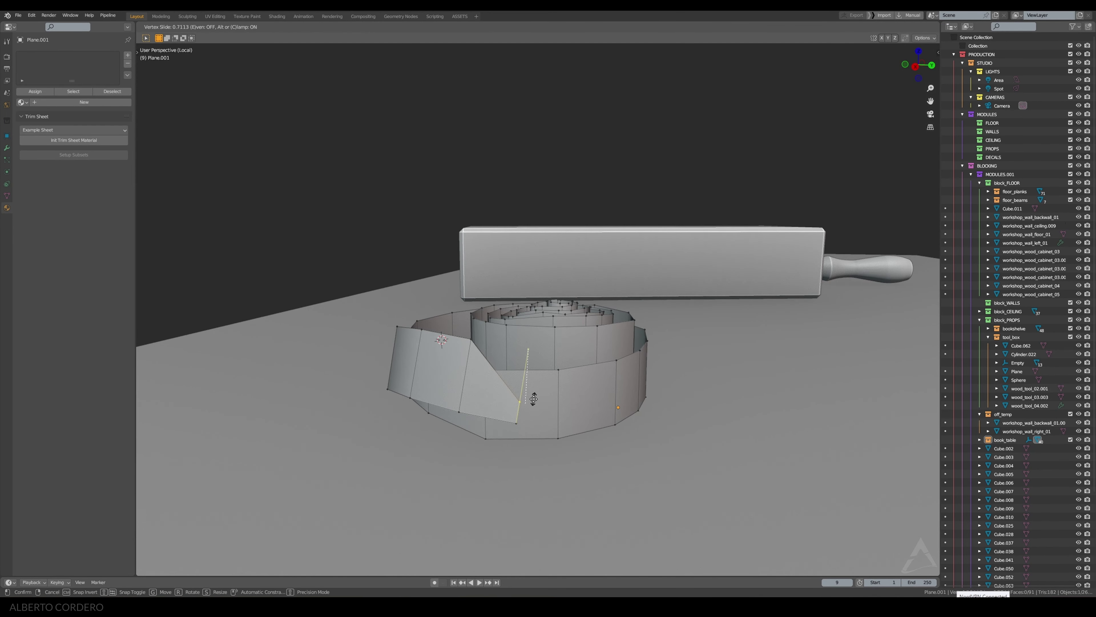
left_click(534, 399)
key("Tab")
Step: Scale the spiral object down to a small coil on the tabletop, viewed from above
scroll(579, 343, "down", 2)
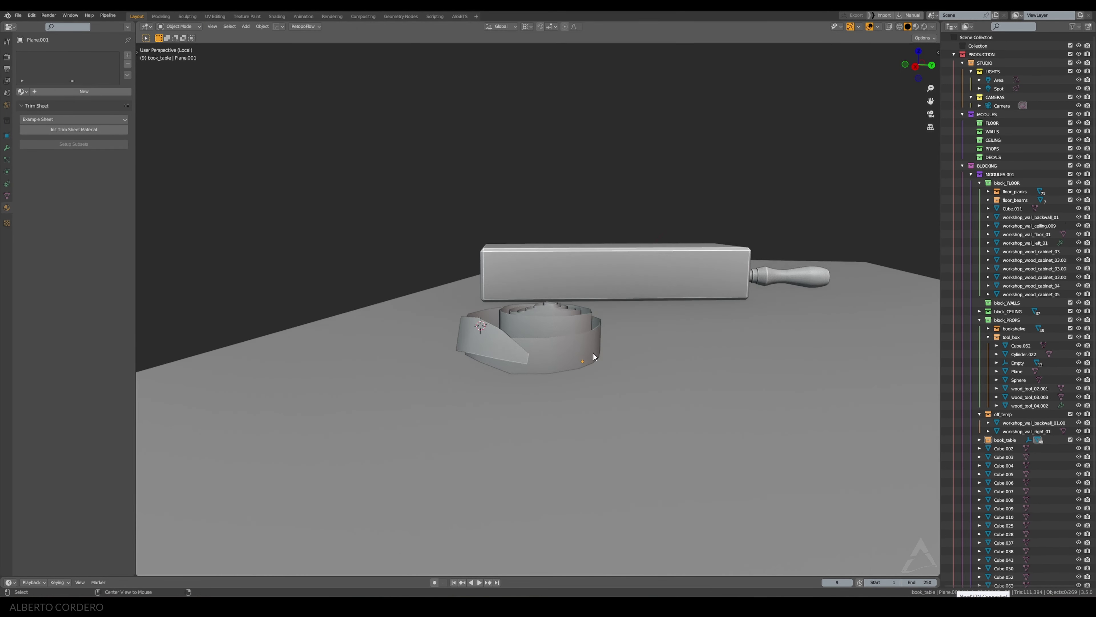
mouse_move(594, 353)
middle_mouse_down()
mouse_move(545, 359)
mouse_move(588, 378)
mouse_move(757, 343)
mouse_move(575, 335)
mouse_move(550, 353)
middle_mouse_up()
left_click(531, 315)
key("KP_7")
key("s")
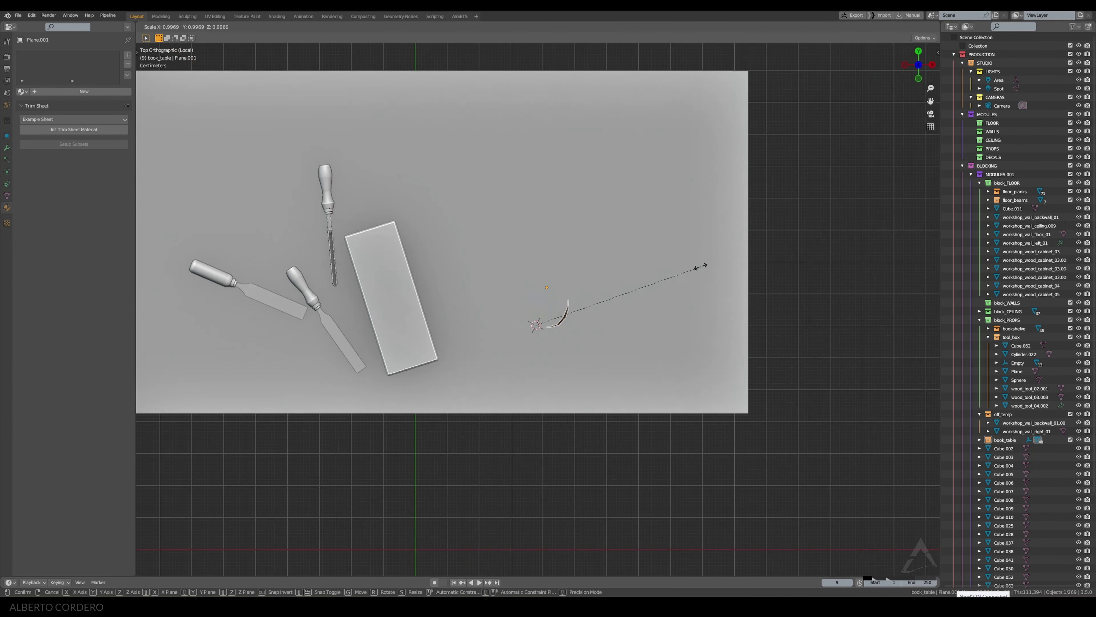
right_click(660, 274)
Step: Apply the spiral's new scale through the Ctrl+A Apply menu
key("ctrl+a")
left_click(647, 281)
key("grave")
left_click(699, 250)
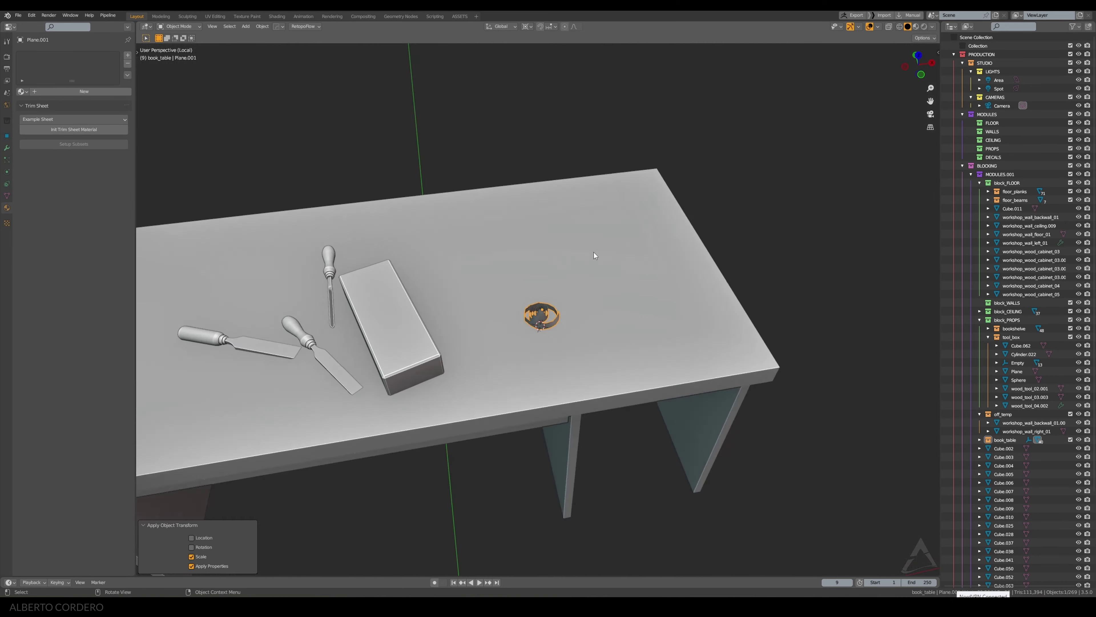
mouse_move(594, 255)
middle_mouse_down()
mouse_move(561, 304)
mouse_move(496, 298)
middle_mouse_up()
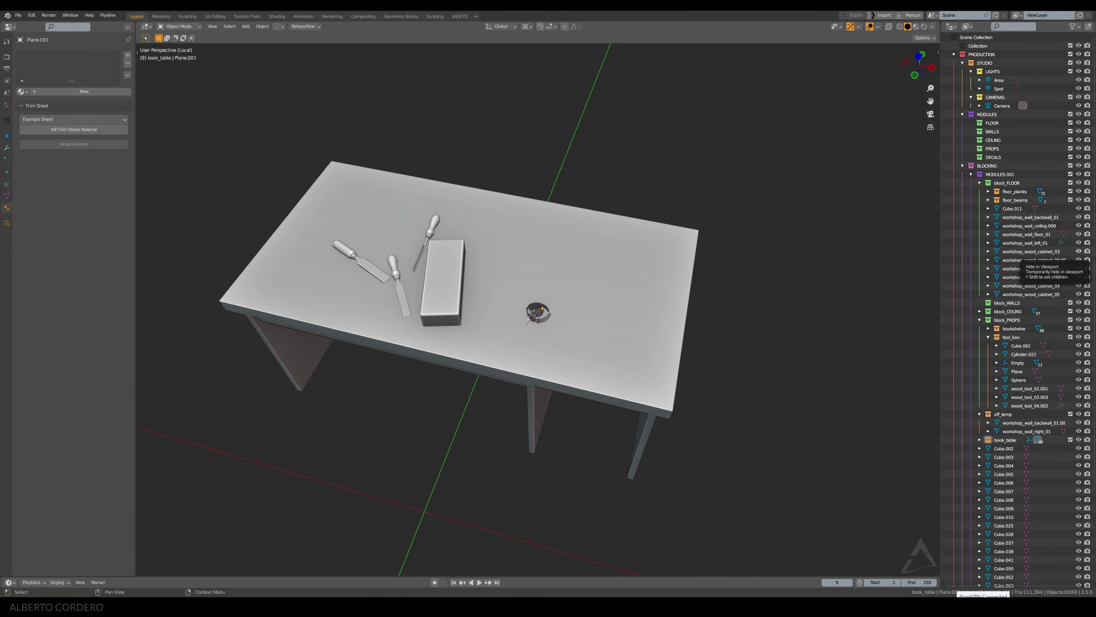
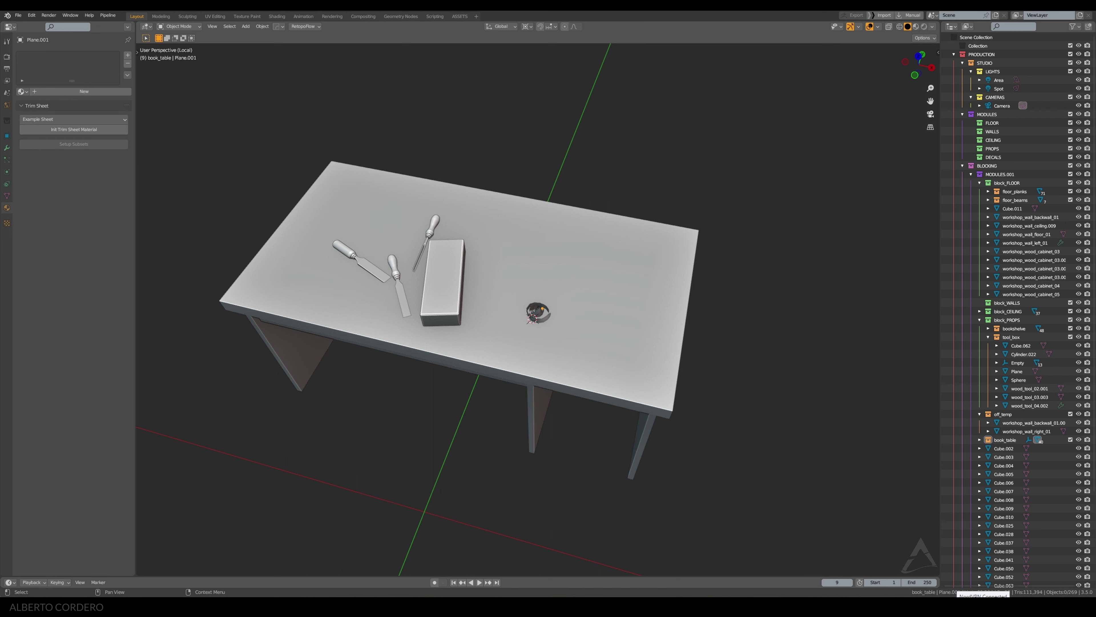
Step: Select the wood-shaving spiral on the table and view it from directly above
mouse_move(497, 298)
middle_mouse_down()
mouse_move(714, 213)
mouse_move(513, 262)
middle_mouse_up()
scroll(513, 265, "up", 6)
key("KP_7")
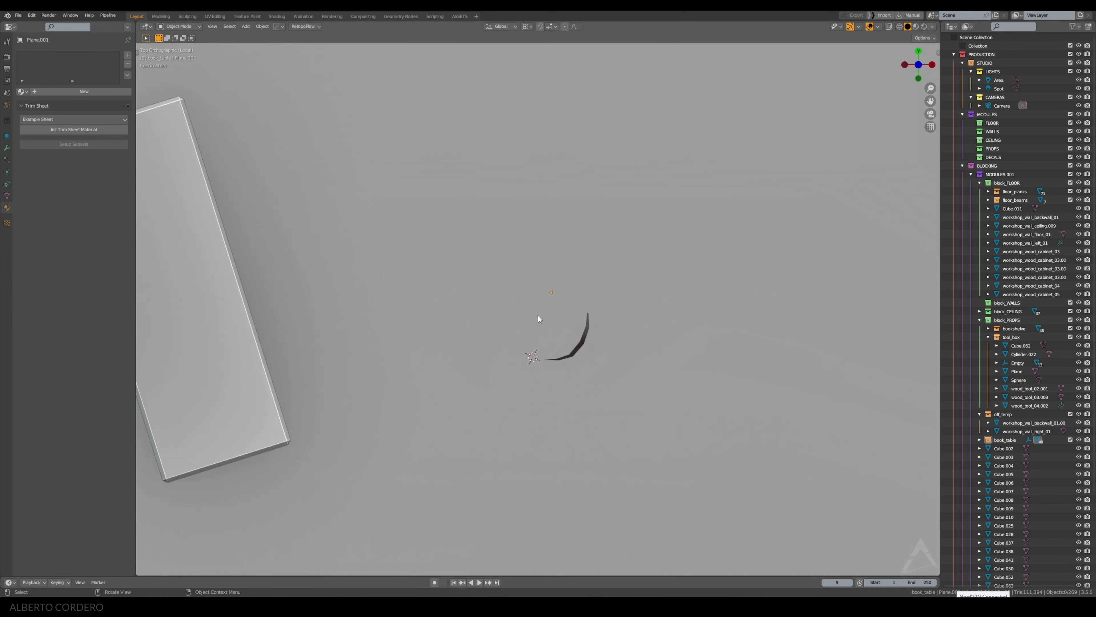
left_click(587, 339)
middle_click_drag(588, 339, 566, 232)
scroll(550, 285, "up", 3)
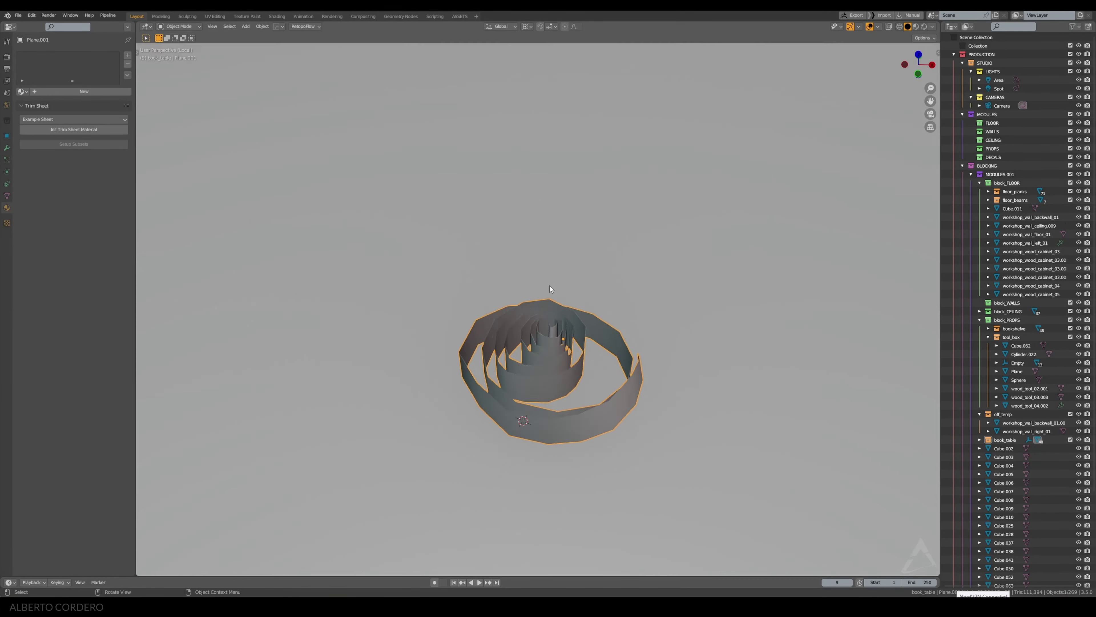
mouse_move(550, 286)
middle_mouse_down()
mouse_move(545, 259)
mouse_move(557, 271)
mouse_move(562, 254)
mouse_move(548, 273)
middle_mouse_up()
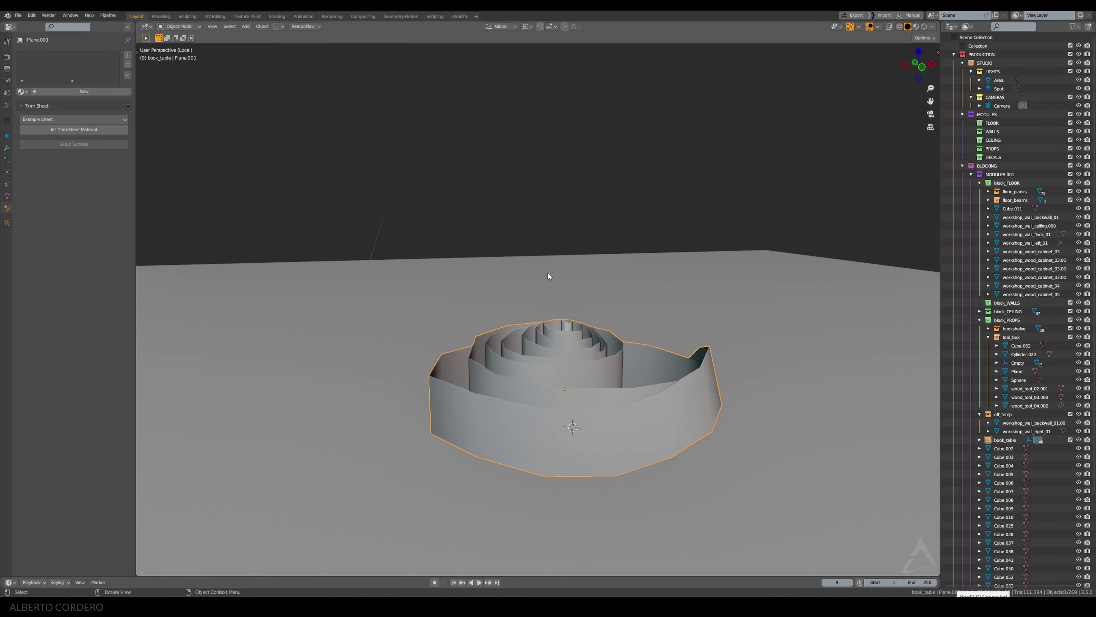
key("KP_7")
Step: Bevel the spiral's left outer edge in Edit Mode, then duplicate the shaving
key("Tab")
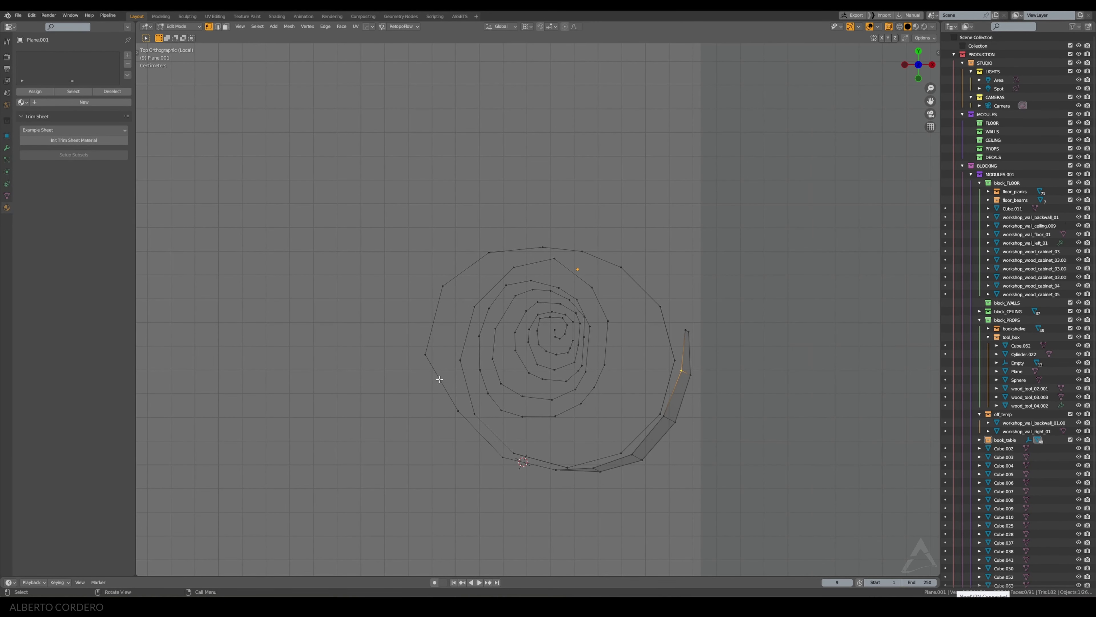
left_click(416, 343)
key("ctrl+shift+b")
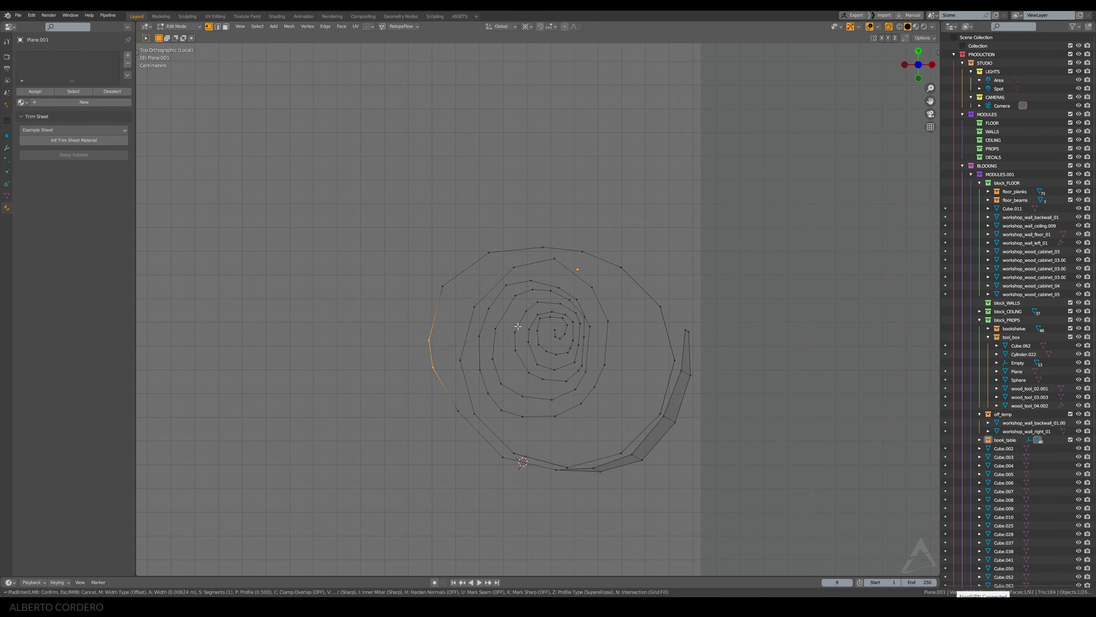
left_click(521, 325)
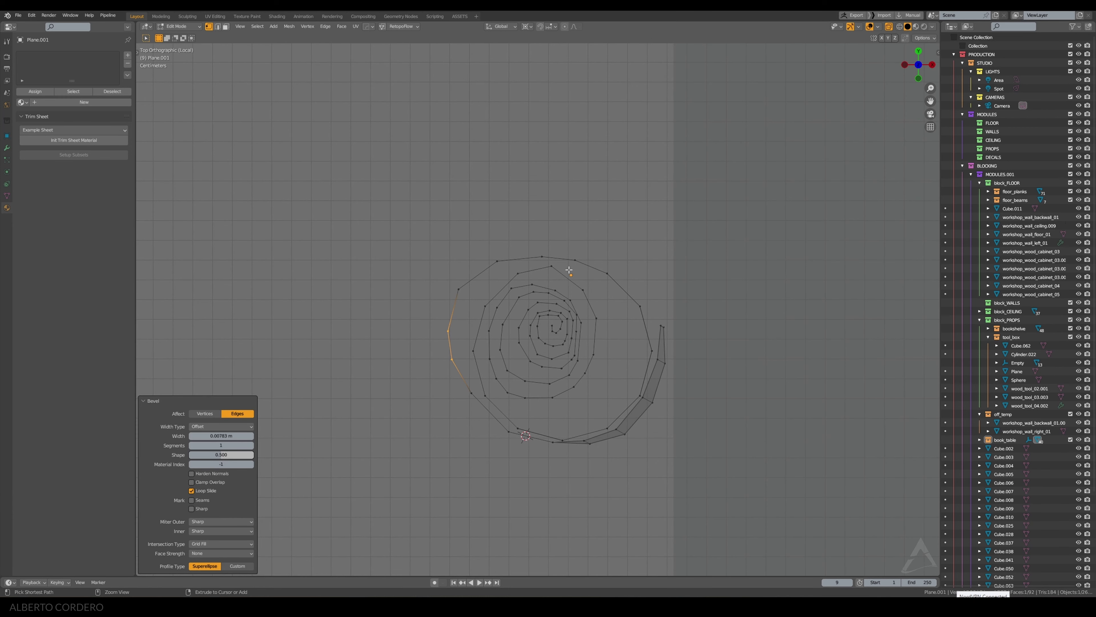
key("Tab")
key("shift+d")
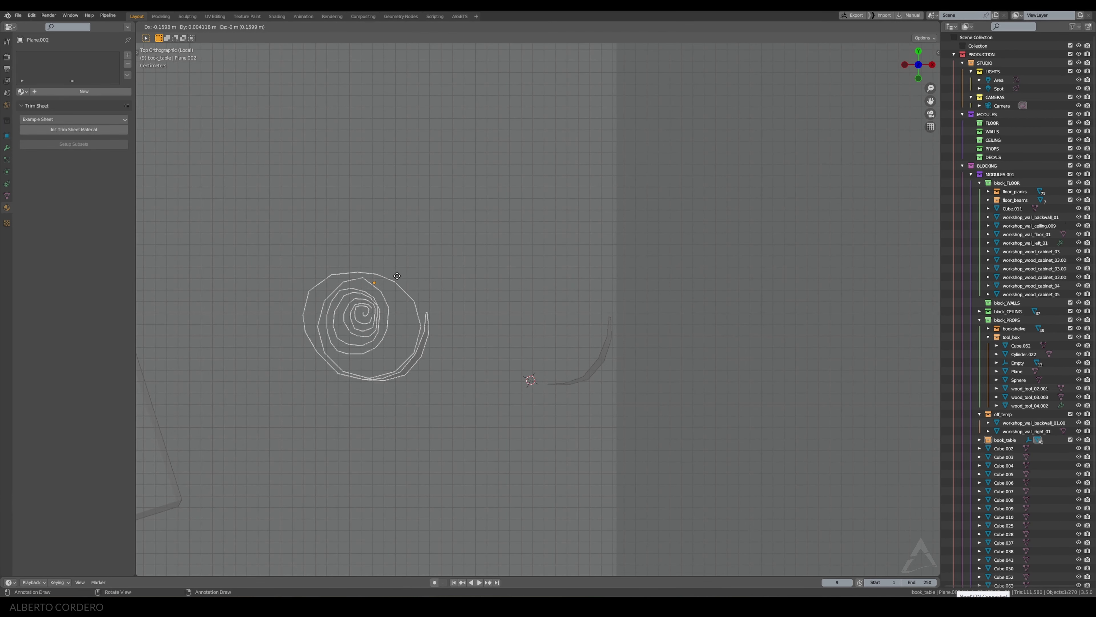
Step: Place the copied shaving to the left of the original and return to top view
left_click(389, 275)
key("alt+z")
middle_click_drag(390, 275, 574, 211)
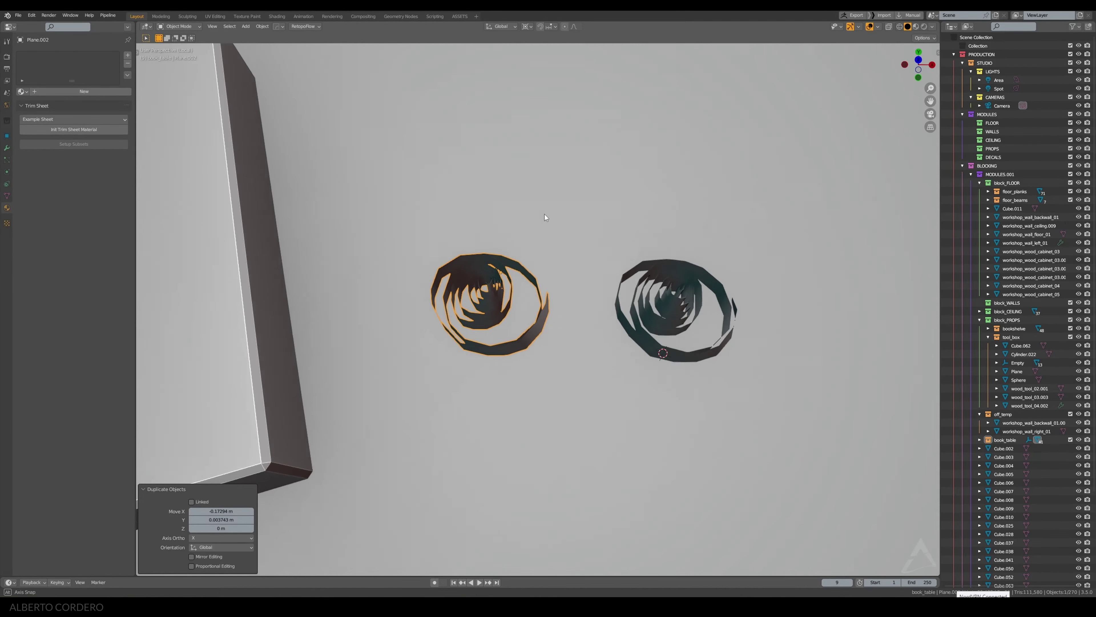
key("KP_7")
key("shift+s")
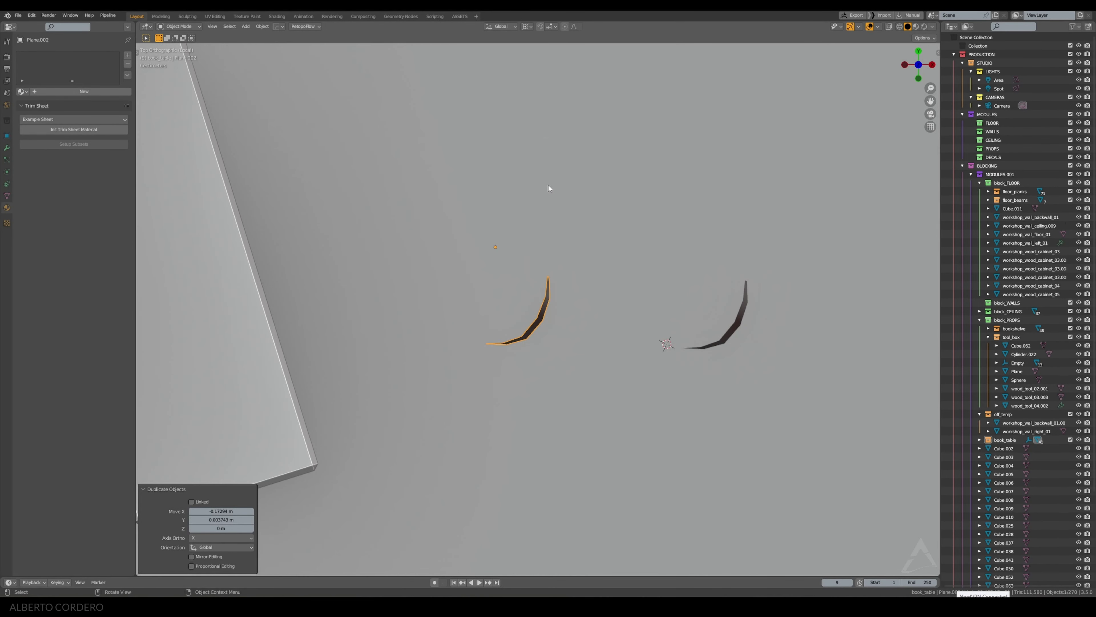
Step: Select the copy's outer ring in X-ray with Select More and delete it
key("Tab")
key("alt+z")
scroll(541, 244, "up", 3)
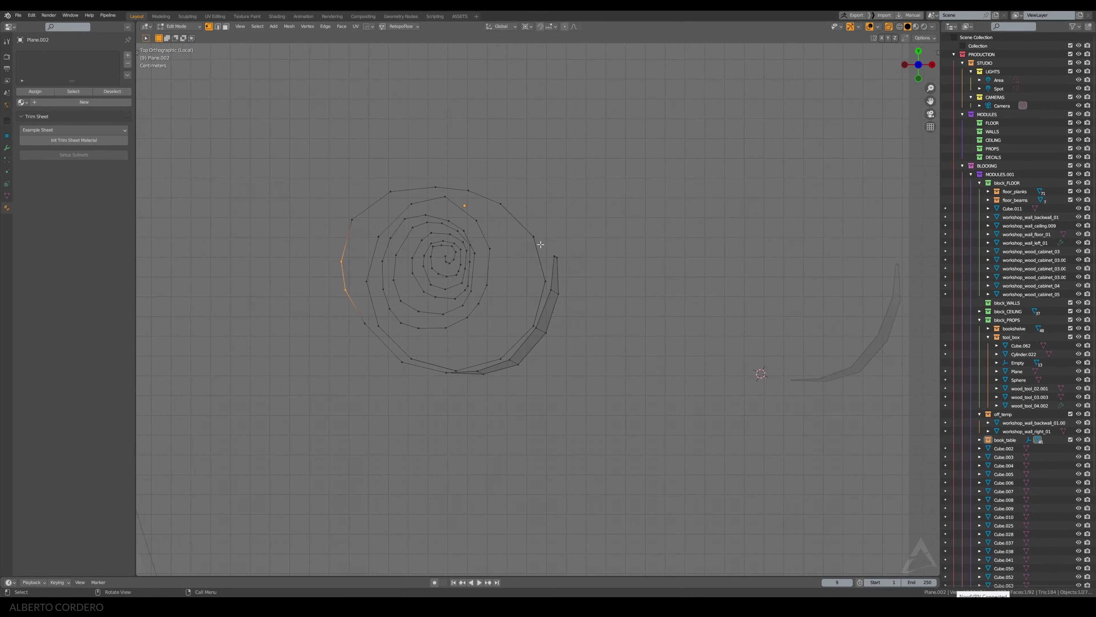
left_click(557, 254)
key("ctrl+KP_Add")
key("ctrl+KP_Add")
key("ctrl+KP_Add")
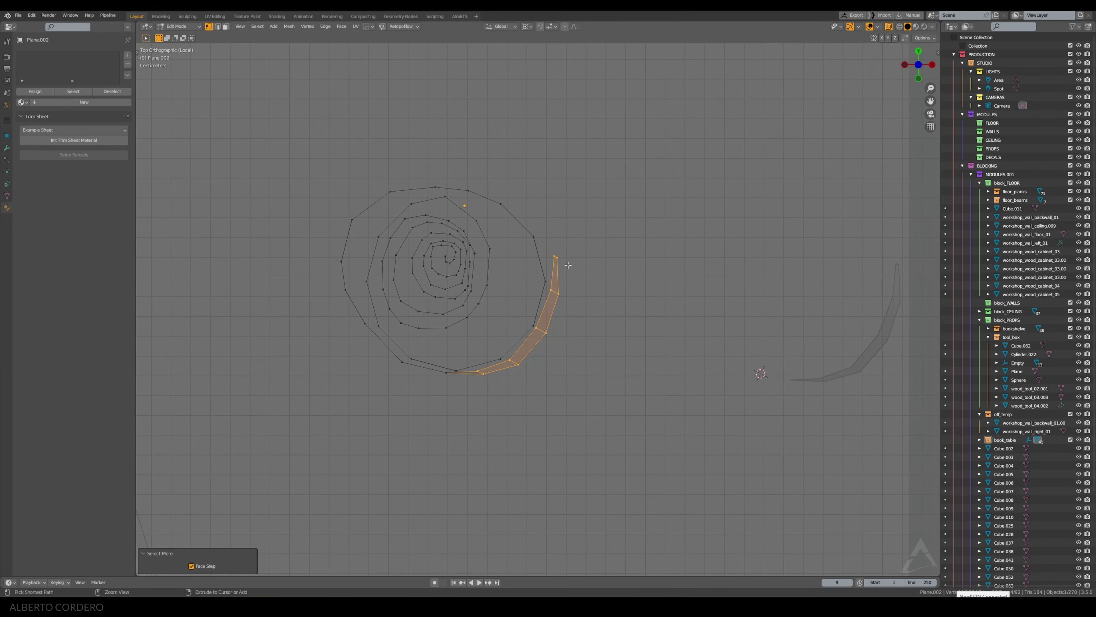
key("ctrl+KP_Add")
key("ctrl+KP_Add")
key("ctrl+KP_Add")
key("ctrl+KP_Add")
key("ctrl+KP_Add")
key("ctrl+KP_Add")
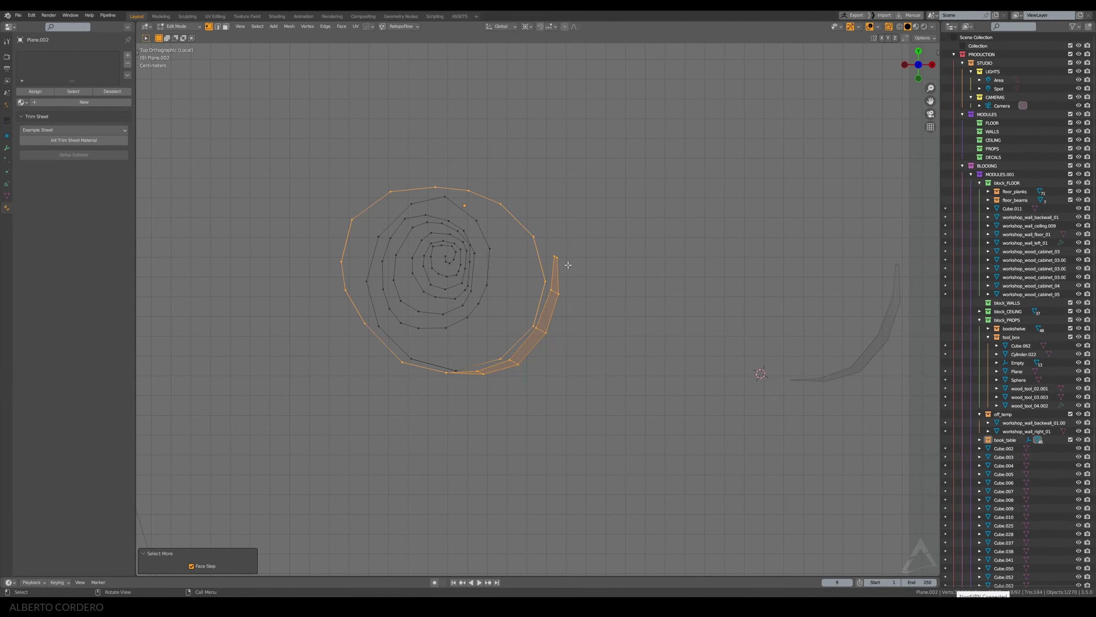
key("x")
left_click(568, 264)
middle_click_drag(499, 277, 497, 313)
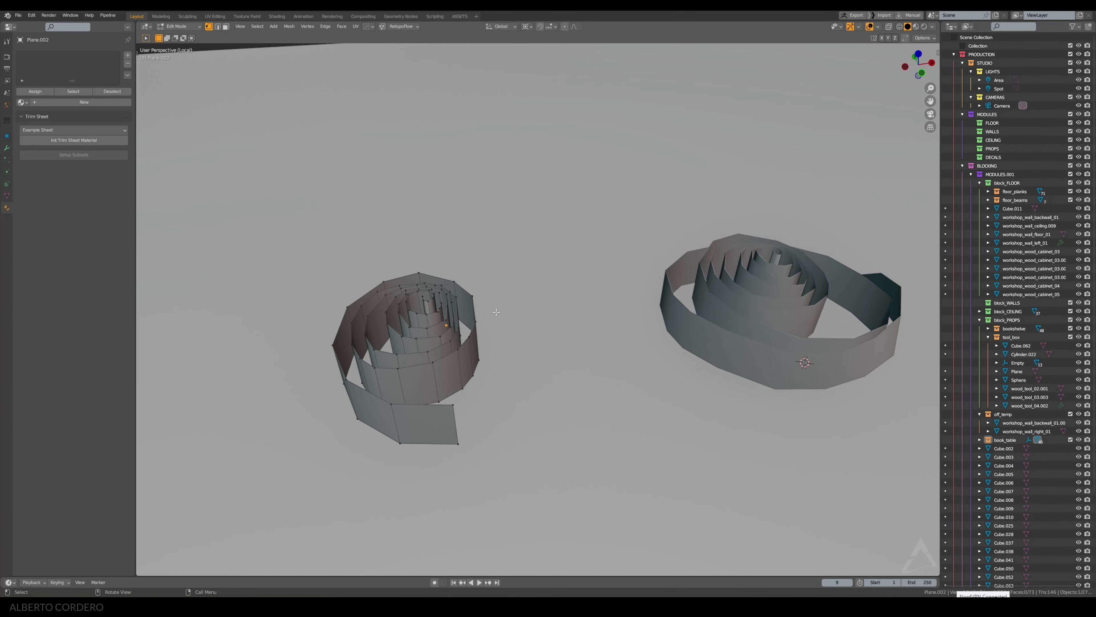
Step: Extrude two new vertices from the spiral's tail to lengthen the copy's outline
key("KP_7")
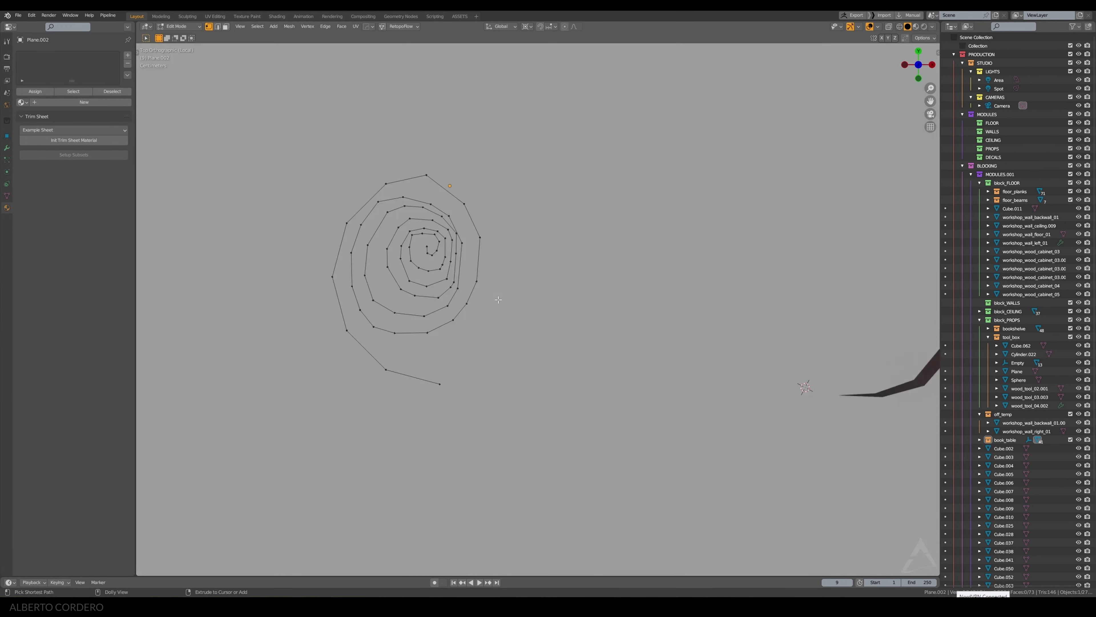
key("alt+z")
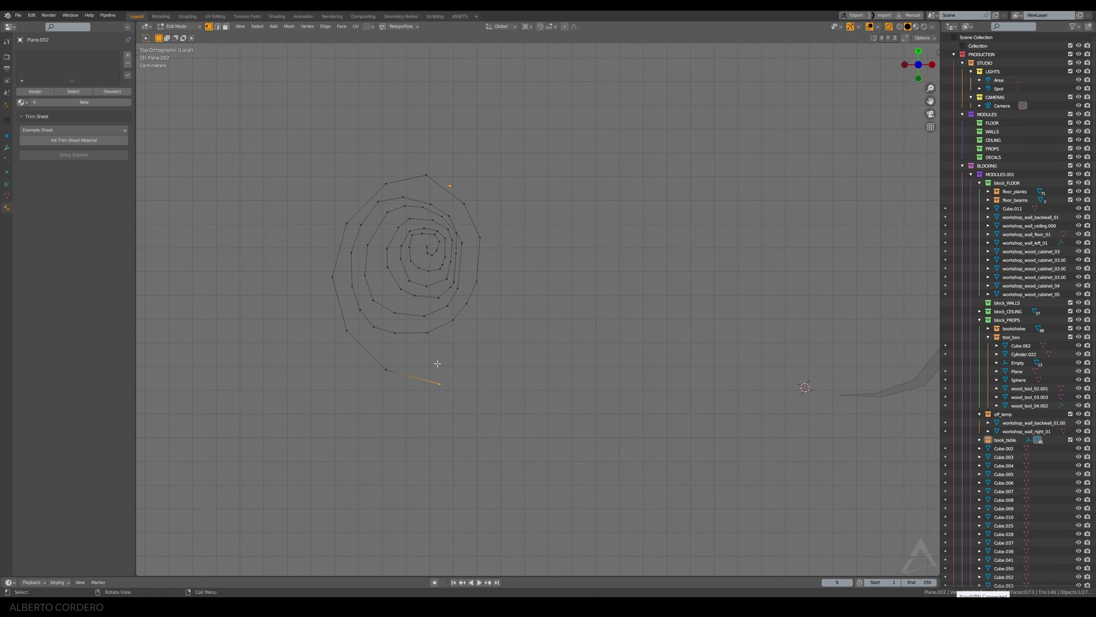
key("e")
left_click(498, 372)
key("e")
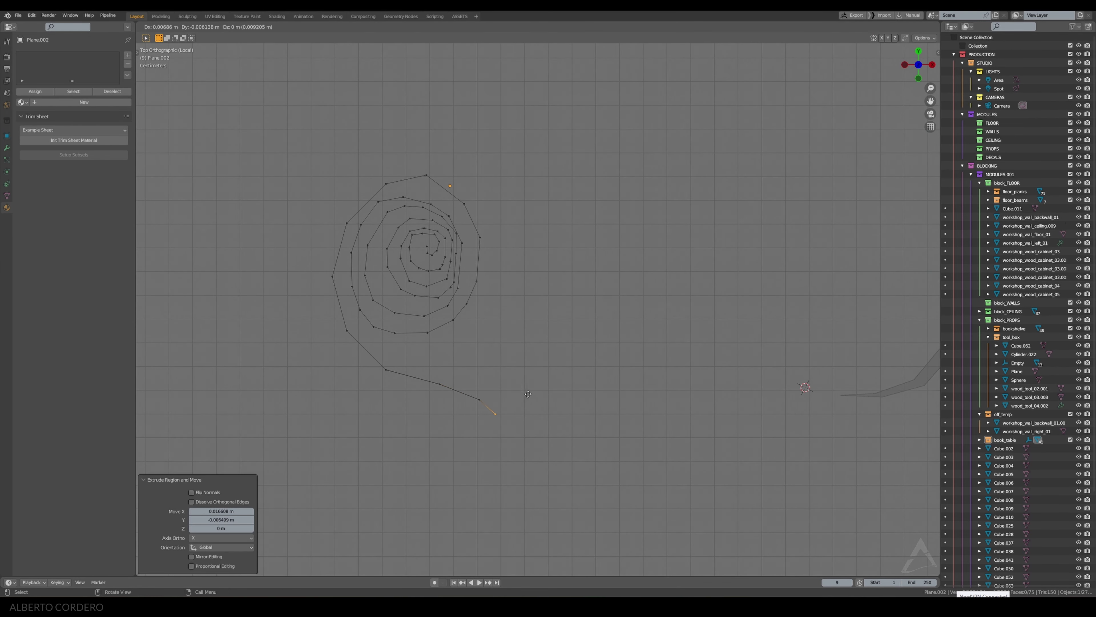
left_click(477, 334)
mouse_move(463, 337)
middle_mouse_down()
mouse_move(437, 219)
mouse_move(515, 158)
middle_mouse_up()
key("alt+z")
key("KP_7")
key("alt+z")
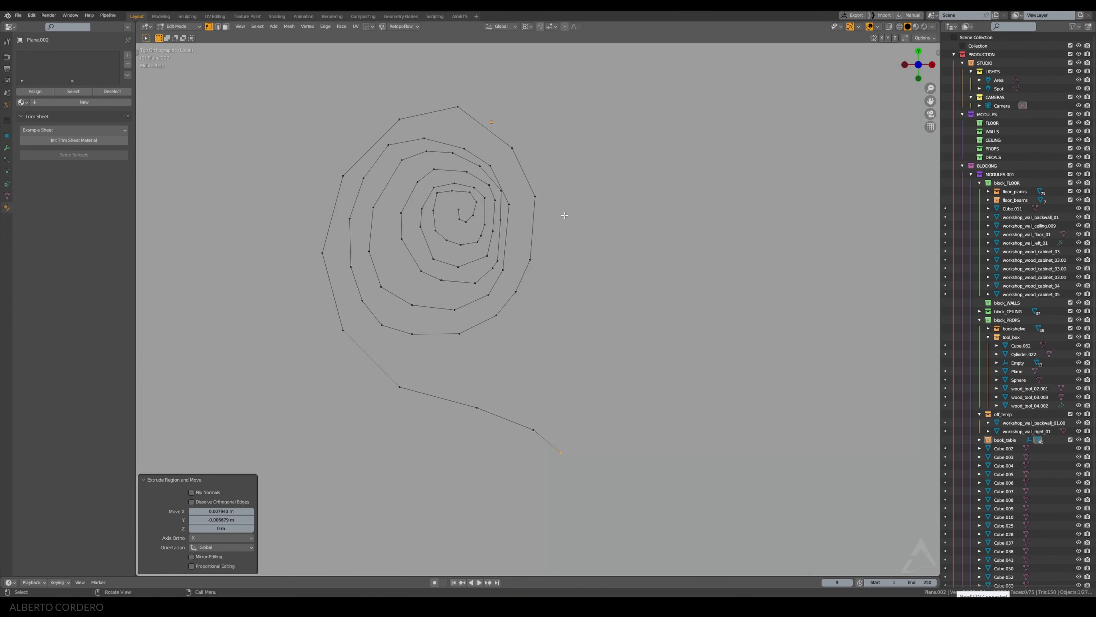
Step: Move the spiral-end and right-side outer vertices outward to widen the curve
key("g")
left_click(544, 113)
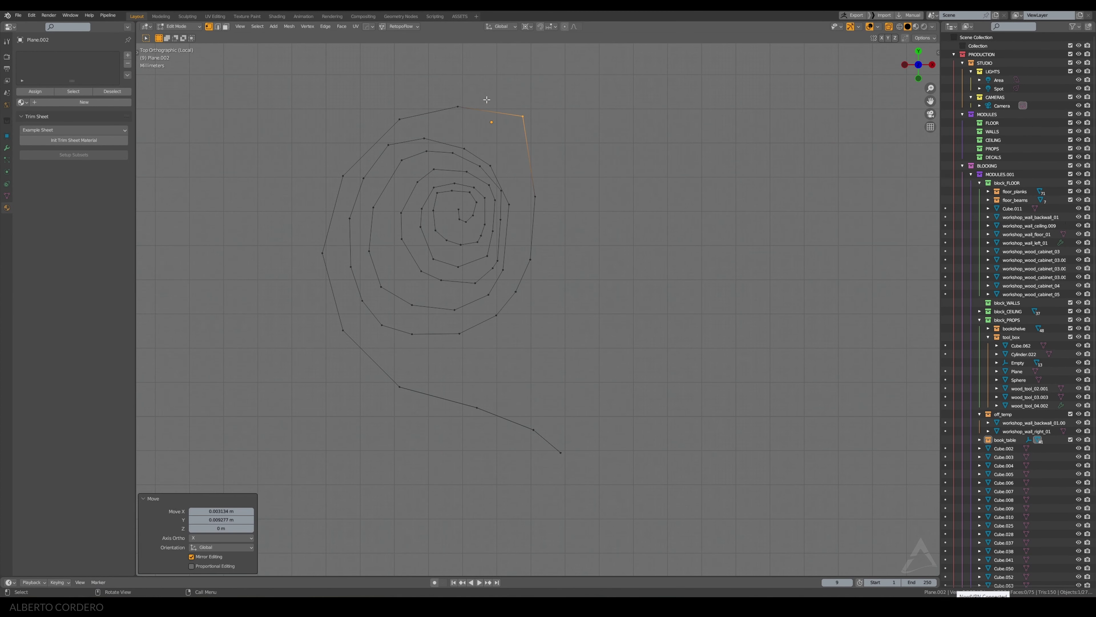
mouse_move(458, 107)
left_mouse_down()
mouse_move(456, 89)
mouse_move(392, 122)
left_mouse_up()
key("g")
left_click(362, 107)
left_click(535, 196)
key("g")
left_click(583, 216)
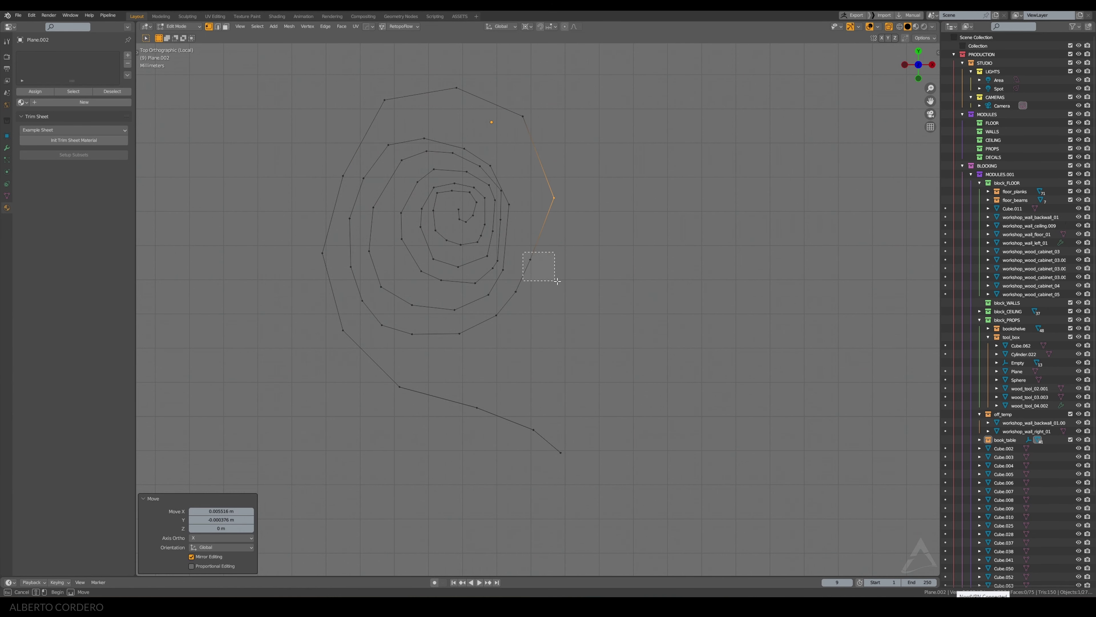
left_click_drag(556, 281, 558, 282)
key("g")
left_click(590, 297)
left_click(532, 291)
Step: Reposition the lower outer vertices to smooth the bottom of the spiral
key("g")
left_click(517, 316)
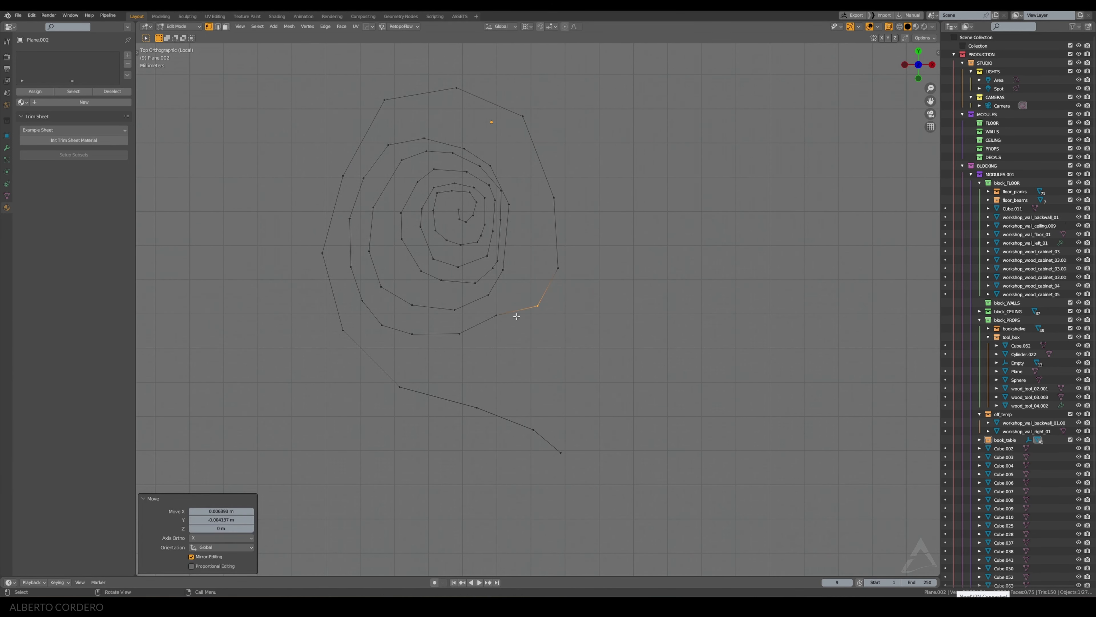
key("g")
left_click(511, 349)
left_click(464, 346)
key("g")
left_click(448, 351)
left_click(407, 350)
key("g")
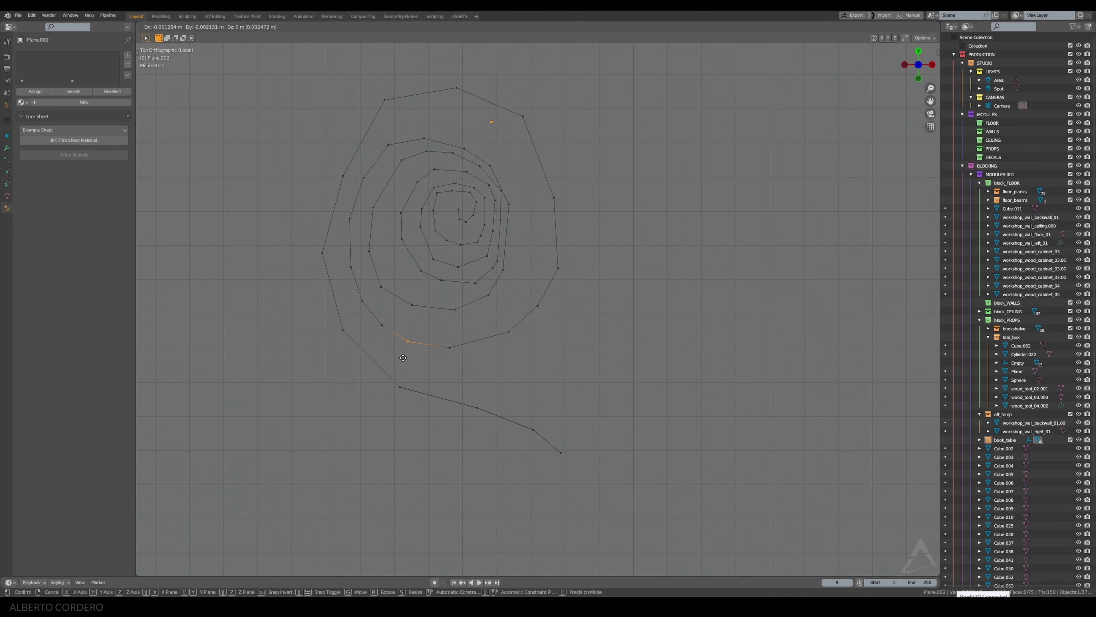
left_click(403, 358)
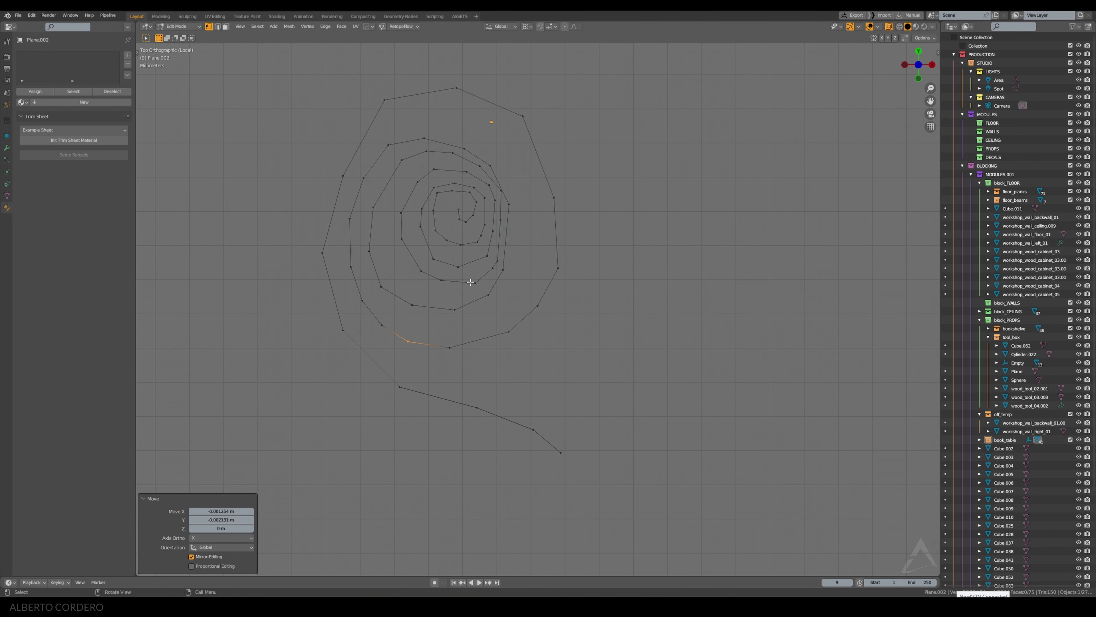
Step: Adjust an inner vertex and raise the upper spiral vertices higher on the curve
left_click(512, 204)
key("g")
left_click(540, 193)
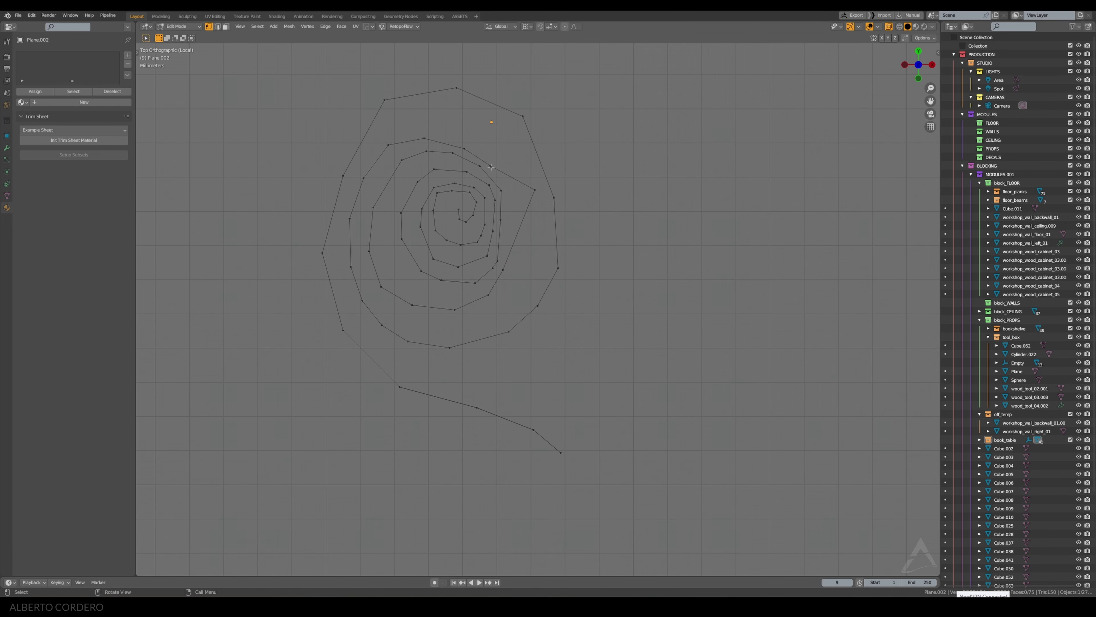
left_click(489, 172)
key("g")
left_click(507, 133)
left_click(464, 148)
key("g")
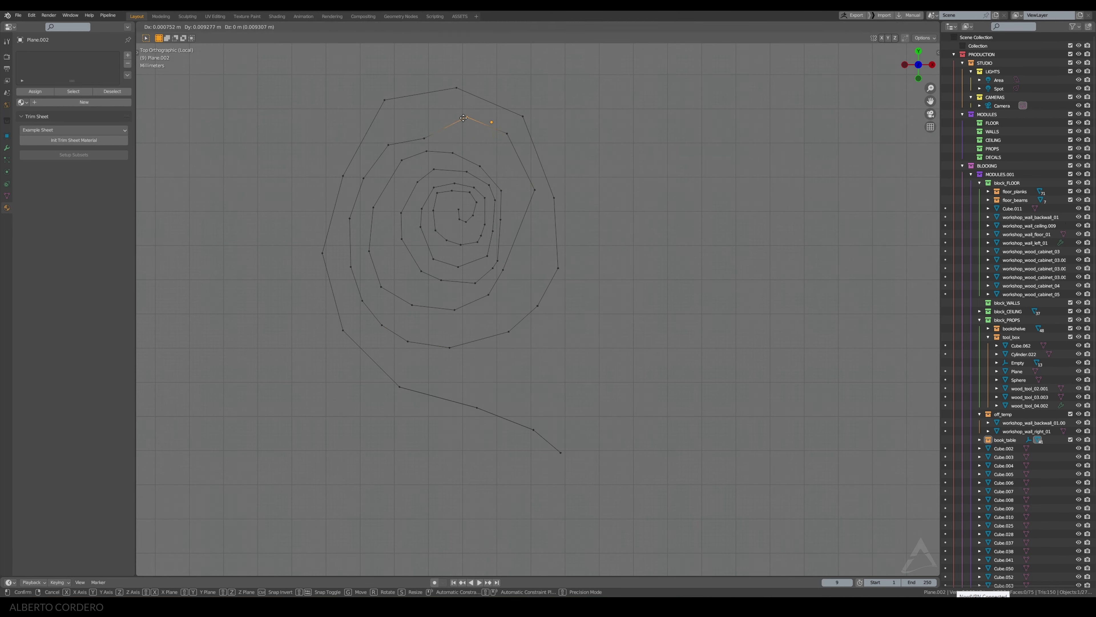
left_click(466, 113)
Step: Push the upper-left and top vertices further out, cancelling an accidental bevel
left_click(420, 139)
key("g")
left_click(423, 109)
left_click(389, 144)
key("g")
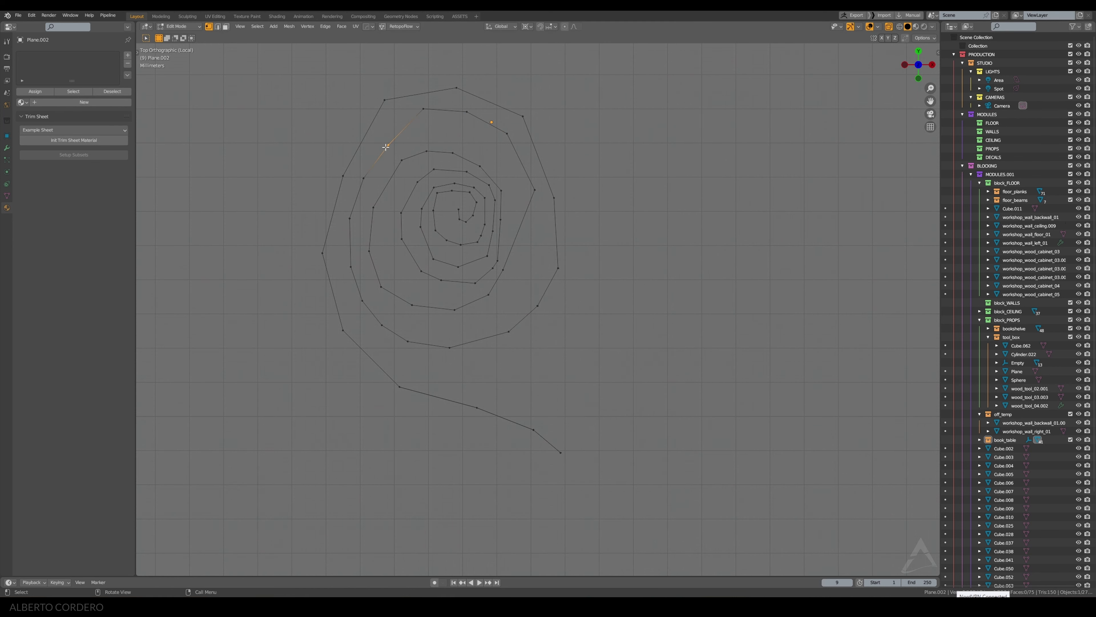
left_click(371, 106)
key("g")
left_click(385, 95)
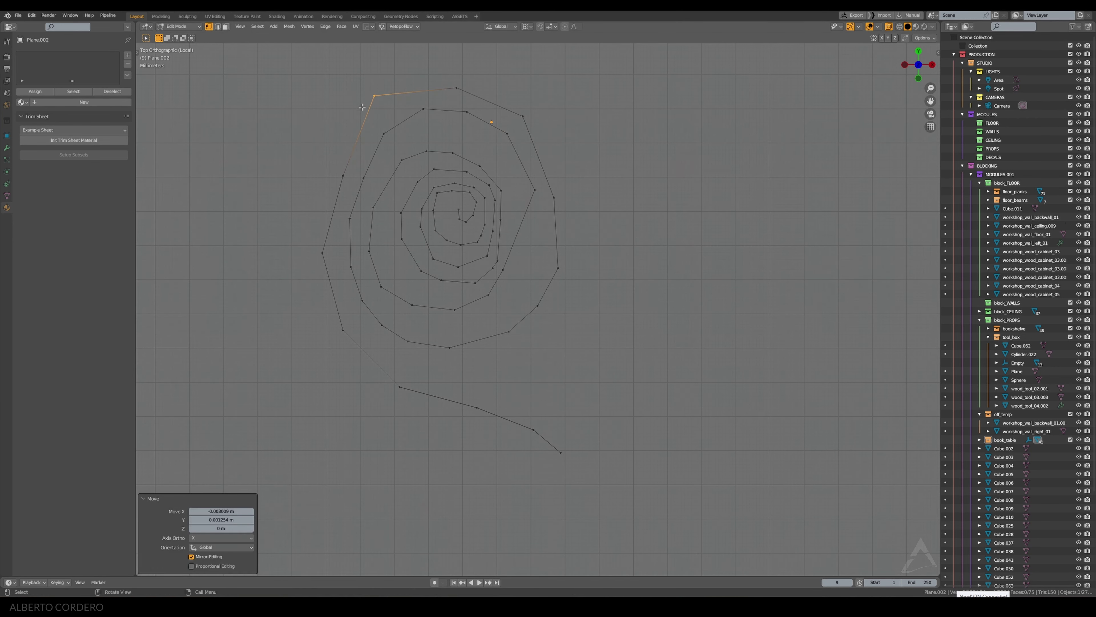
key("ctrl+b")
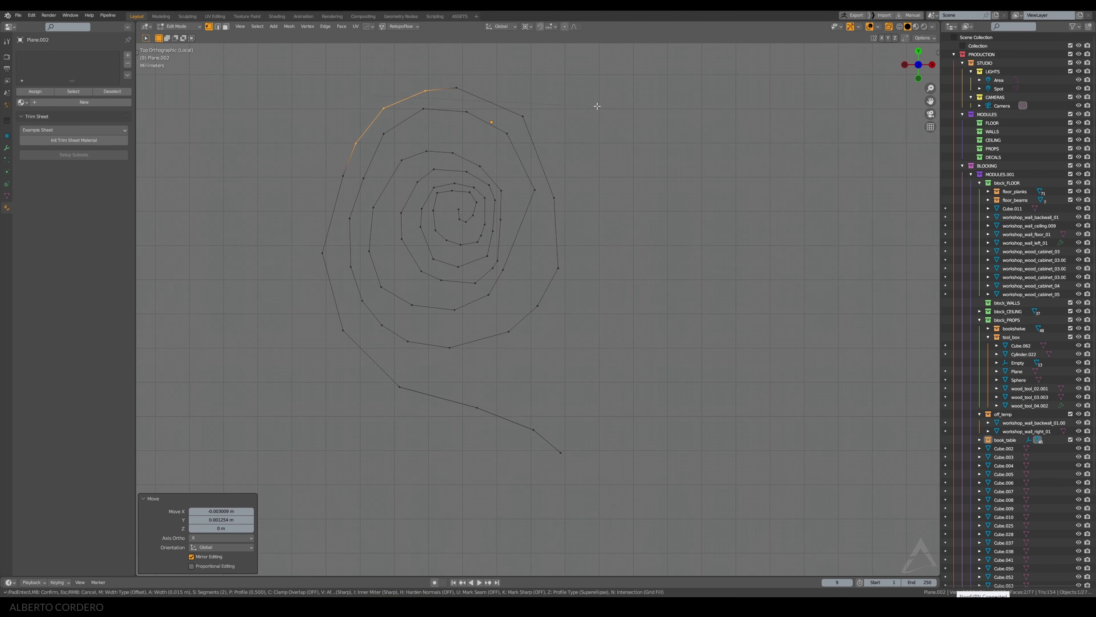
key("Escape")
Step: Reshape the spiral's right-side outer and inner points for a smoother outline
left_click(450, 95)
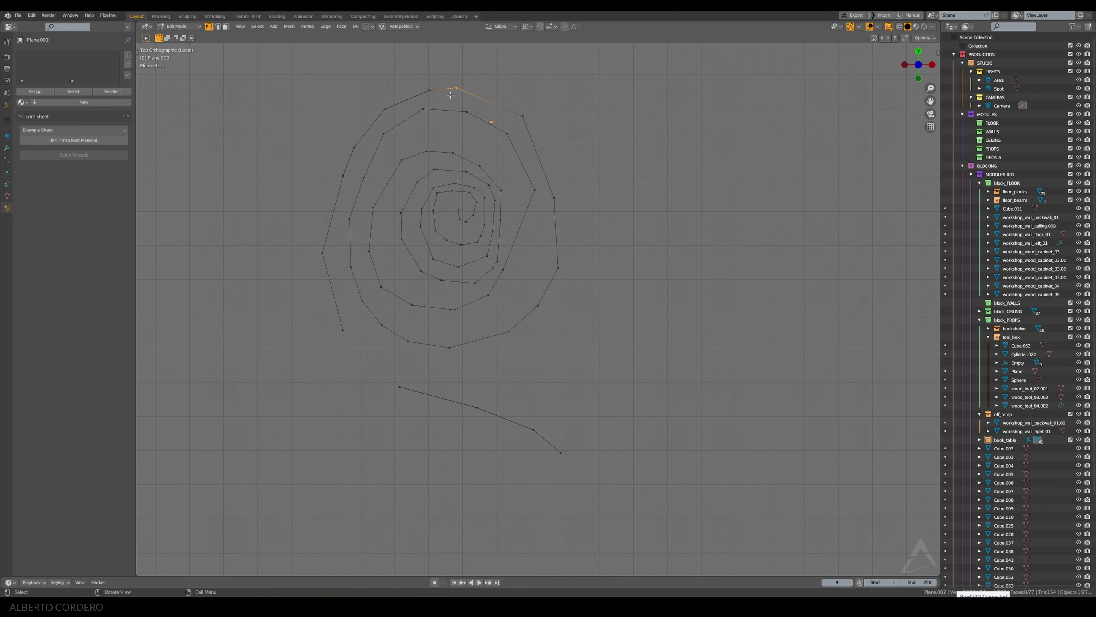
left_click(523, 102)
key("g")
left_click(576, 214)
left_click(558, 268)
key("g")
left_click(609, 215)
left_click(503, 269)
key("g")
left_click(546, 285)
left_click(535, 190)
key("g")
left_click(659, 200)
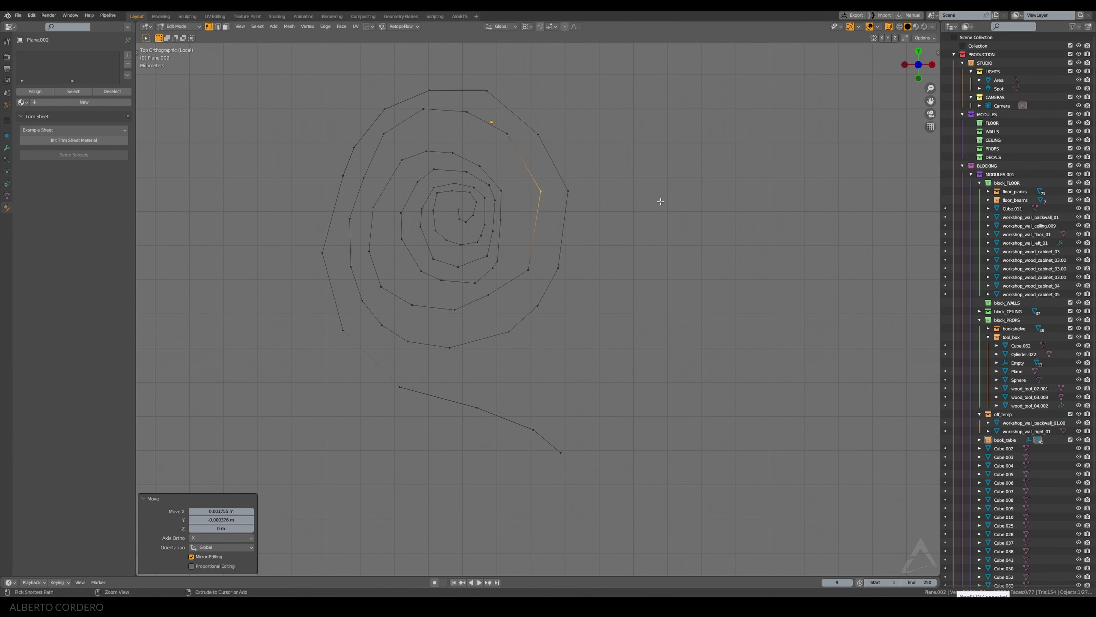
Step: Bevel a right-side spiral point into a short edge, shift it, and nudge an inner point
key("ctrl+shift+b")
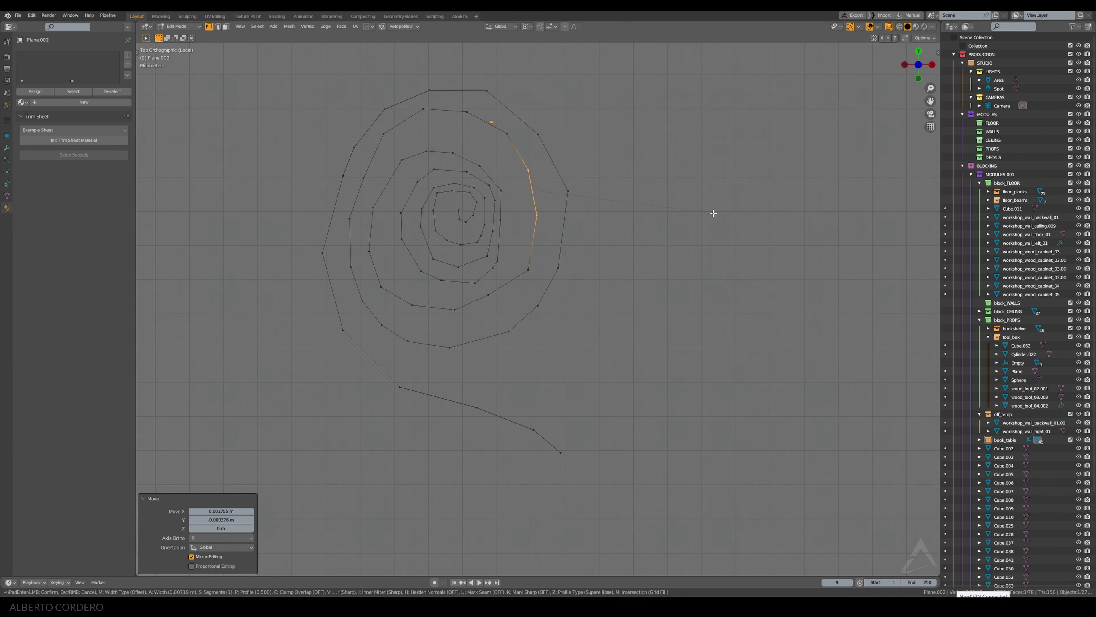
left_click(611, 248)
key("g")
left_click(566, 216)
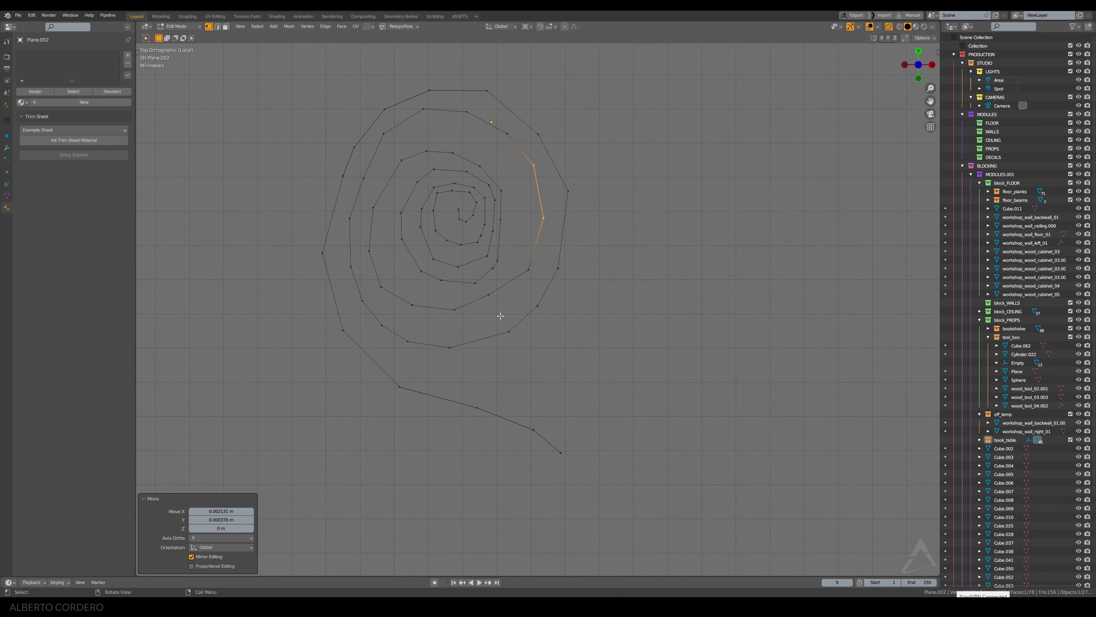
left_click(487, 301)
key("g")
left_click(493, 308)
Step: Orbit to check the spiral walls in 3D and box-select the inner coils
mouse_move(448, 318)
middle_mouse_down()
mouse_move(543, 296)
mouse_move(528, 266)
middle_mouse_up()
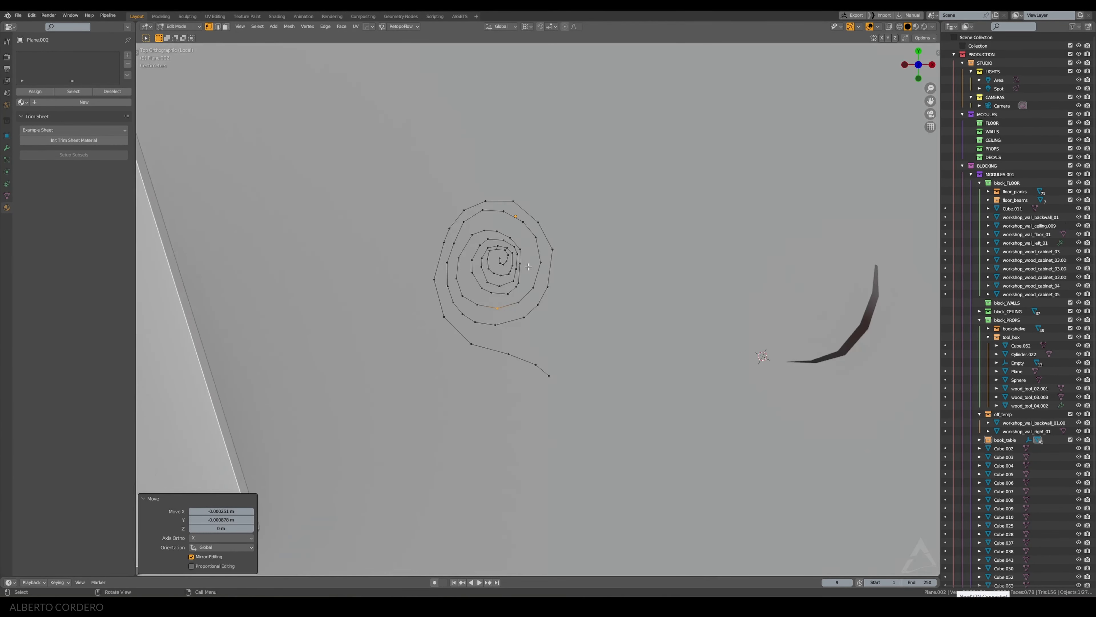
scroll(528, 267, "up", 2)
scroll(506, 175, "up", 2)
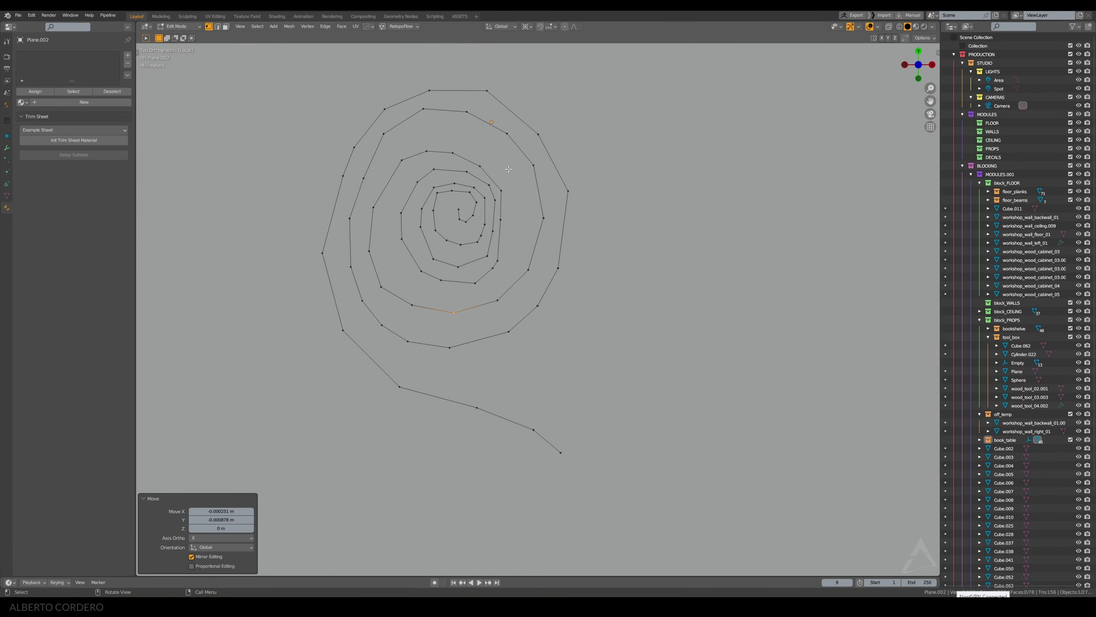
left_click_drag(451, 256, 395, 293)
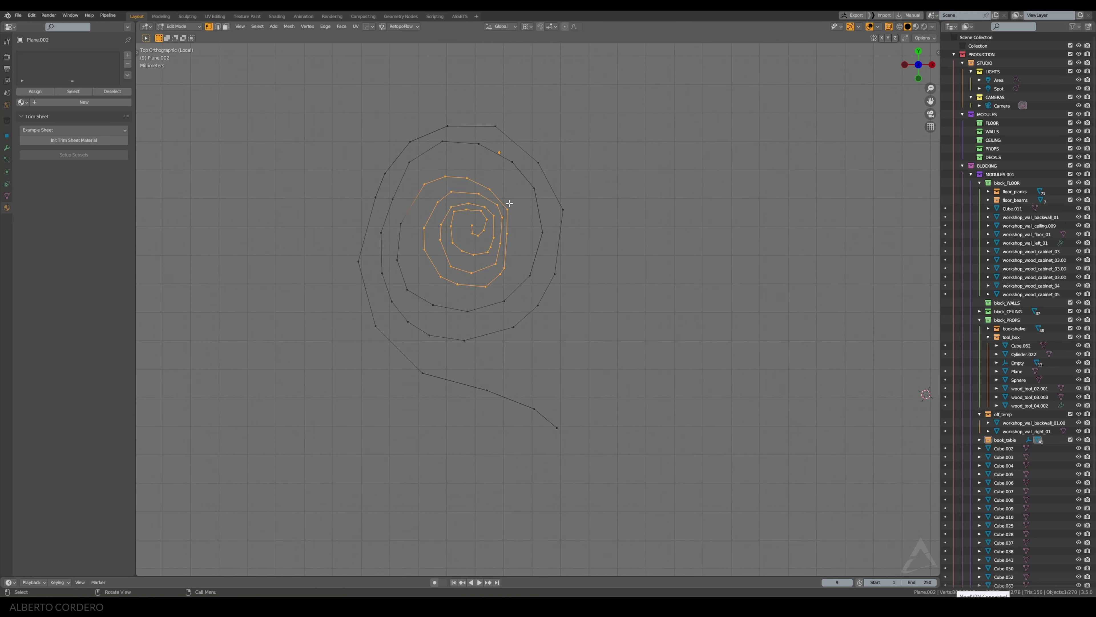
Step: Shift the inner coils and scale them to 0.585 along Z to make them shorter
key("g")
left_click(561, 200)
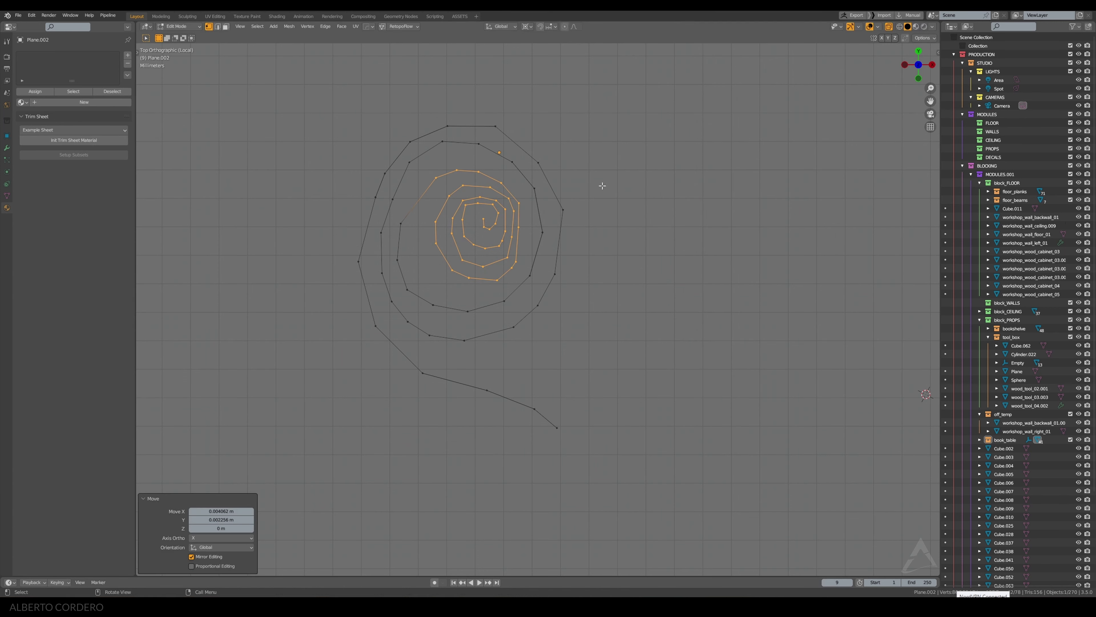
key("s")
key("Escape")
key("z")
middle_click_drag(534, 164, 630, 170)
key("s")
key("z")
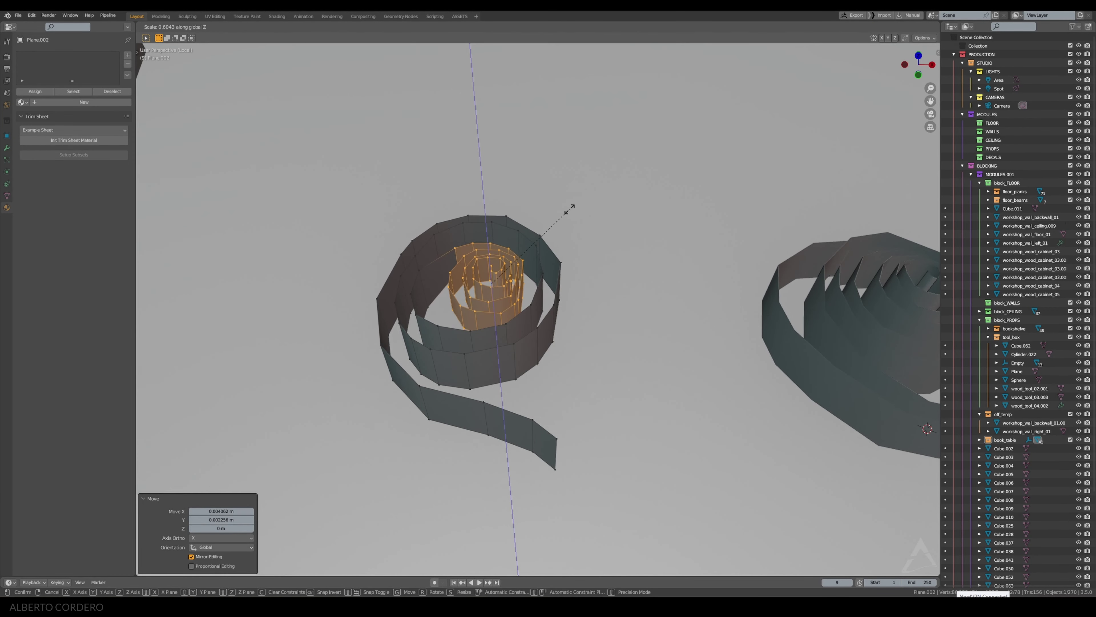
left_click(570, 210)
Step: Lower the inner coils vertically below the outer walls
middle_click_drag(570, 211, 497, 237)
key("g")
key("z")
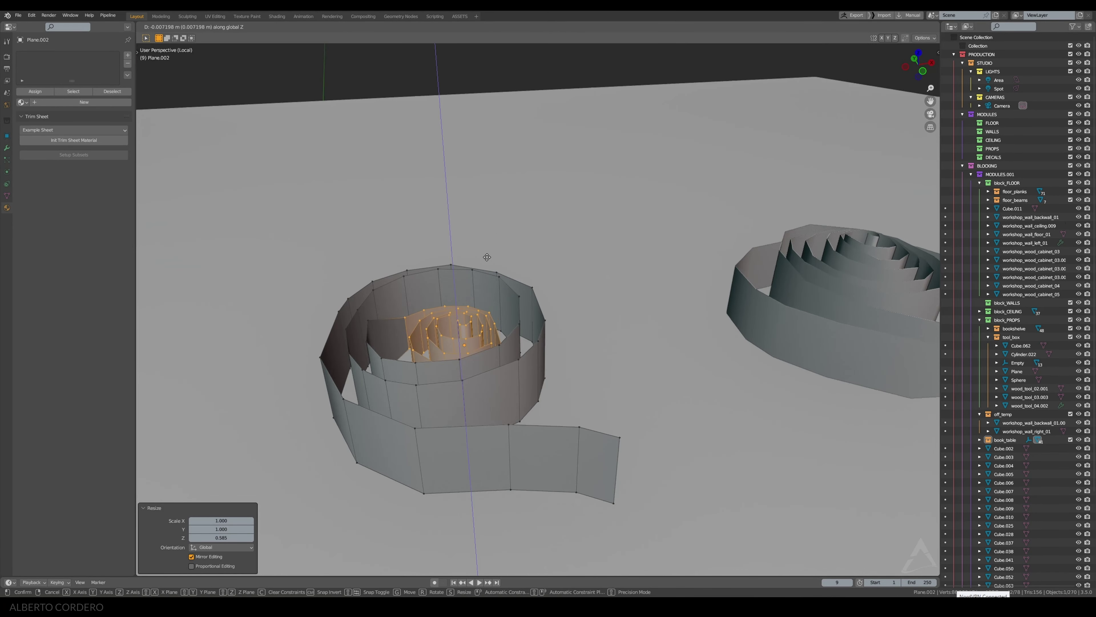
left_click(482, 257)
Step: Frame a spiral wall edge and slide a top-rim vertex along its edge
key("KP_1")
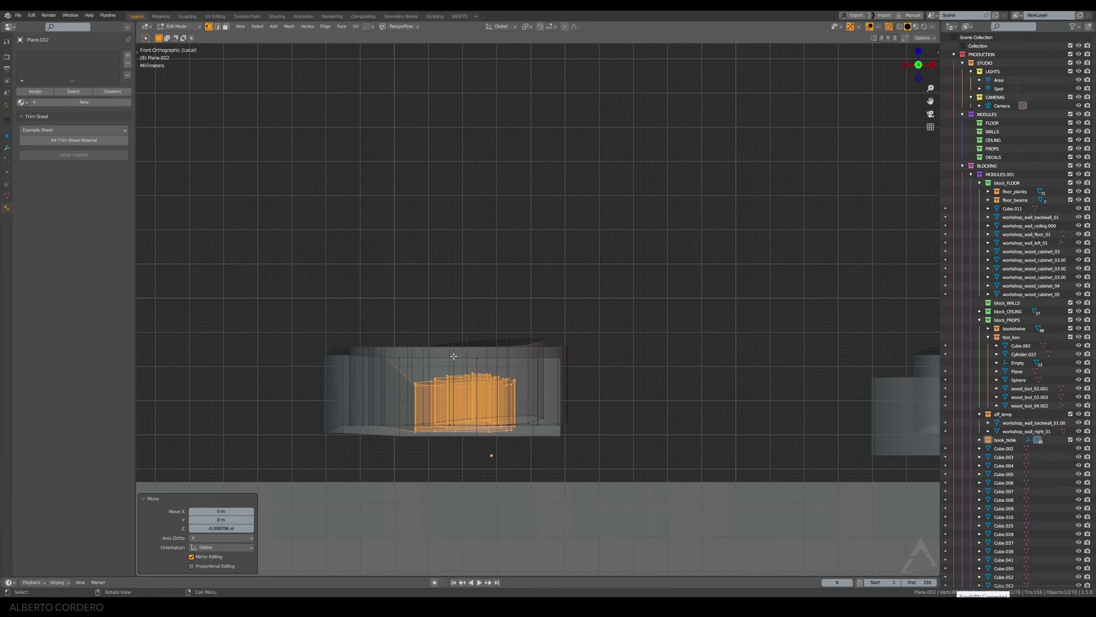
mouse_move(481, 277)
middle_mouse_down()
mouse_move(492, 259)
mouse_move(500, 280)
middle_mouse_up()
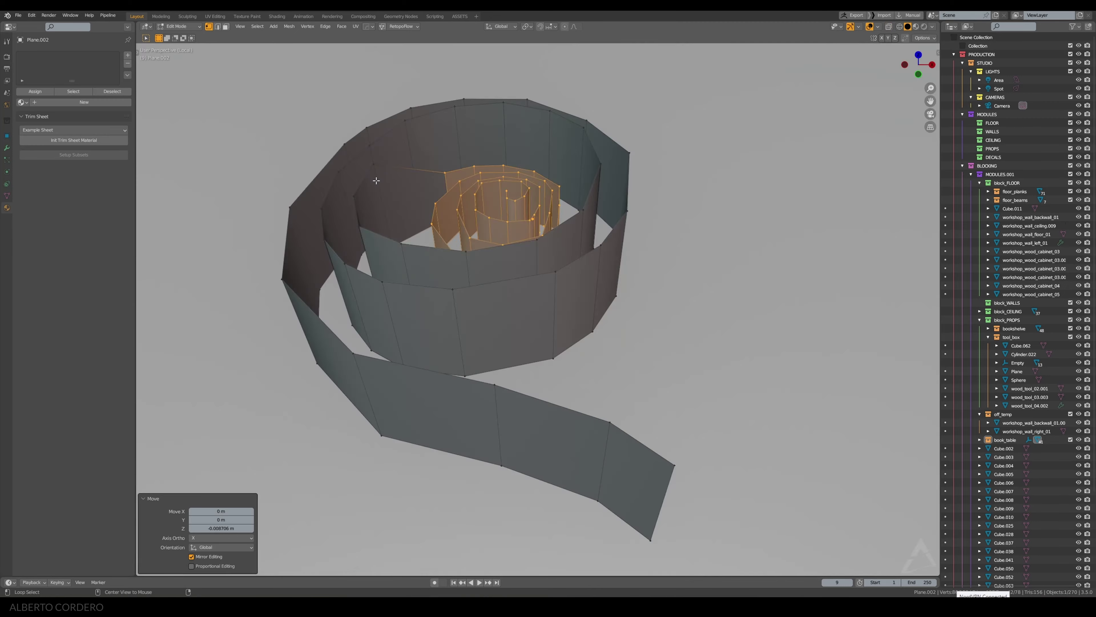
left_click(500, 280)
key("KP_Decimal")
scroll(500, 280, "down", 8)
mouse_move(536, 242)
middle_mouse_down()
mouse_move(546, 230)
mouse_move(548, 253)
middle_mouse_up()
left_click(470, 253)
key("g")
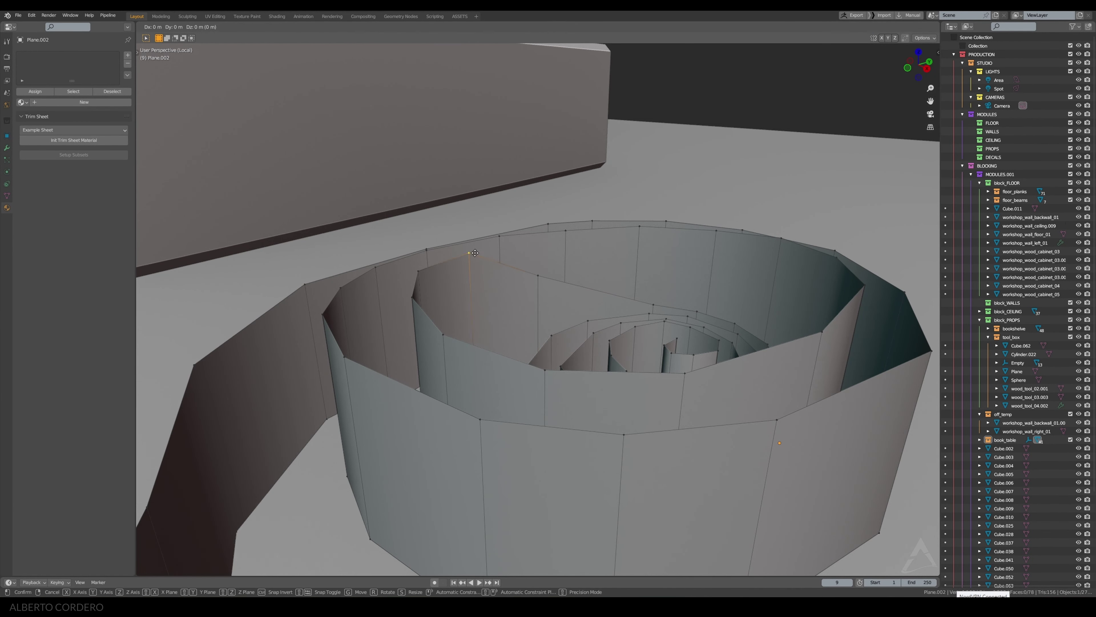
left_click(475, 253)
mouse_move(473, 257)
middle_mouse_down()
mouse_move(432, 251)
mouse_move(623, 289)
mouse_move(605, 300)
middle_mouse_up()
key("g")
key("g")
left_click(413, 251)
Step: Add a loop cut along the spiral wall and reposition a point from top view
key("ctrl+r")
left_click(600, 295)
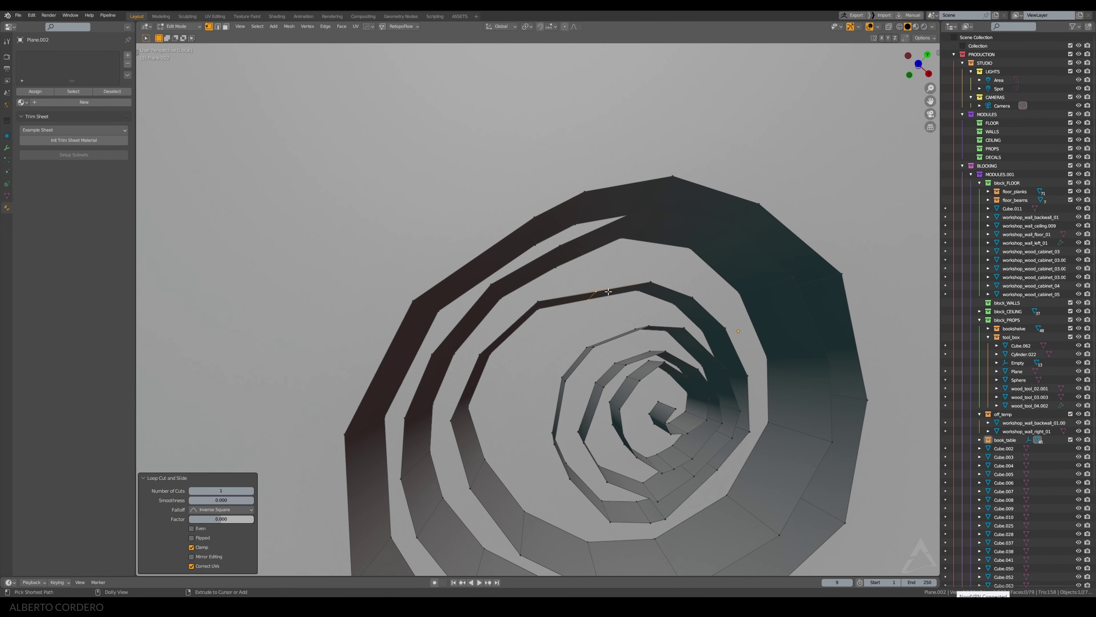
key("KP_7")
key("g")
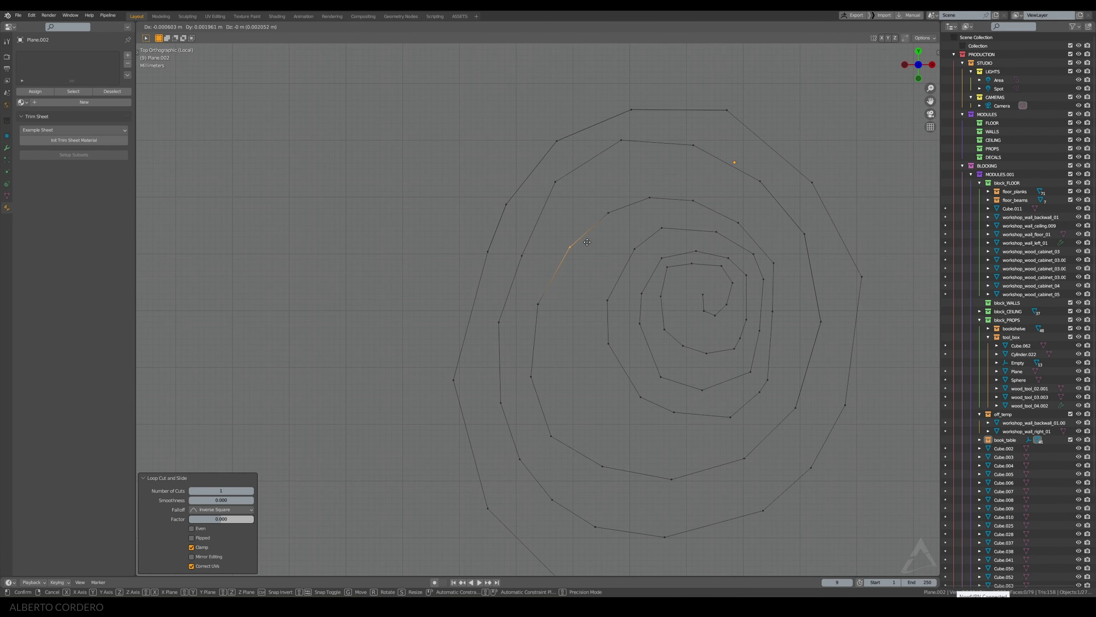
left_click(588, 242)
scroll(574, 254, "down", 3)
mouse_move(571, 262)
middle_mouse_down()
mouse_move(532, 347)
mouse_move(530, 239)
middle_mouse_up()
Step: In top view, pull the upper-left point and the lower tail point outward
key("KP_7")
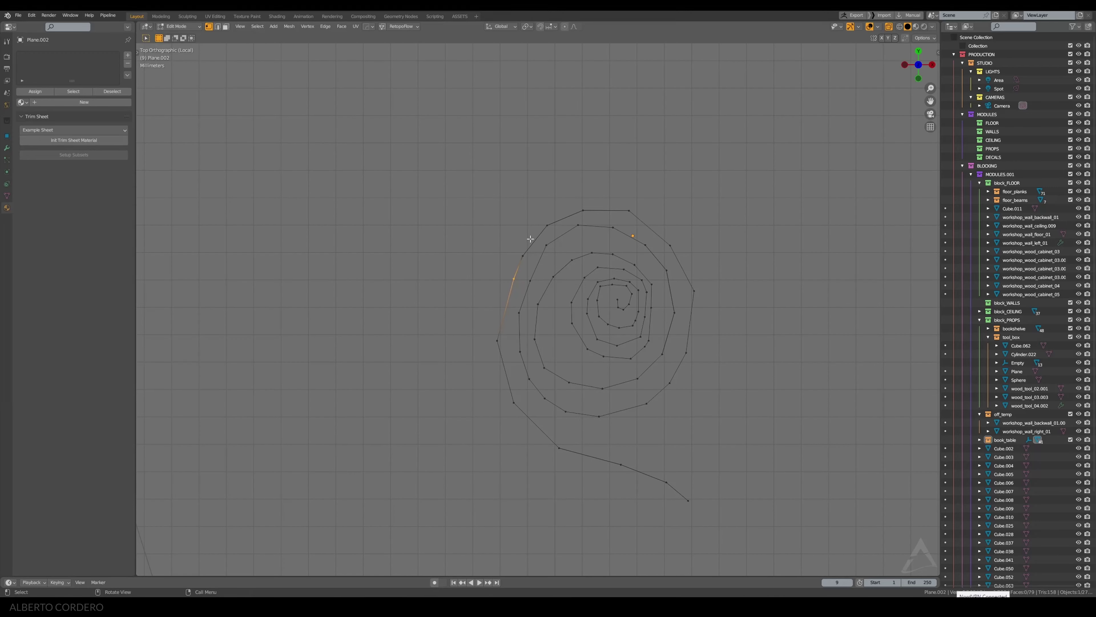
key("g")
left_click(514, 307)
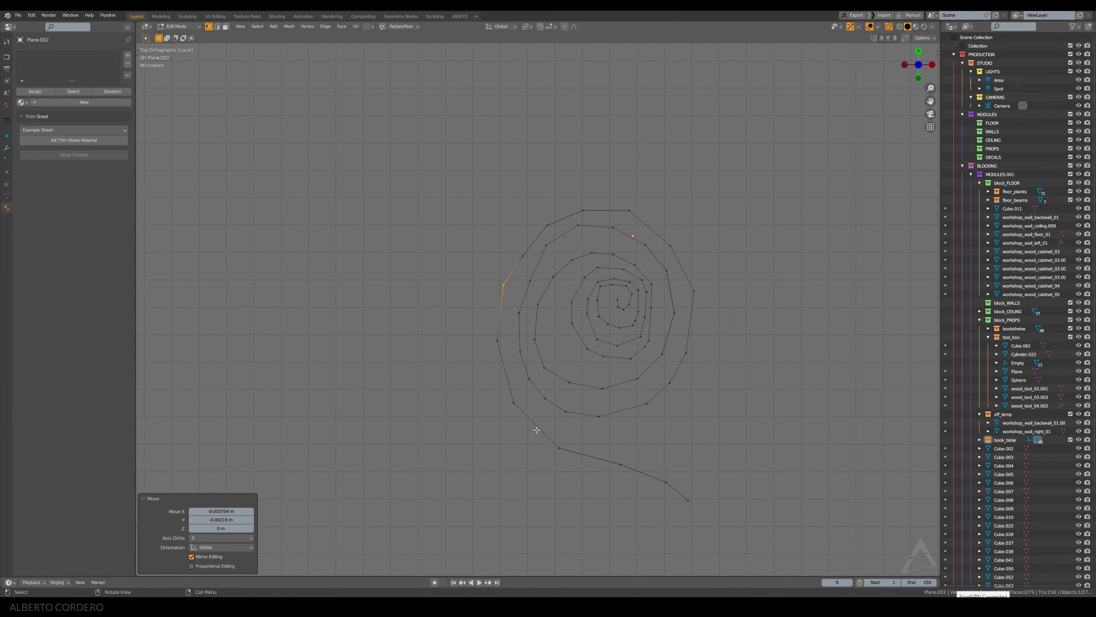
left_click(559, 448)
key("g")
left_click(586, 447)
Step: Move the remaining tail points and the two end points into a new curve
left_click(514, 402)
key("g")
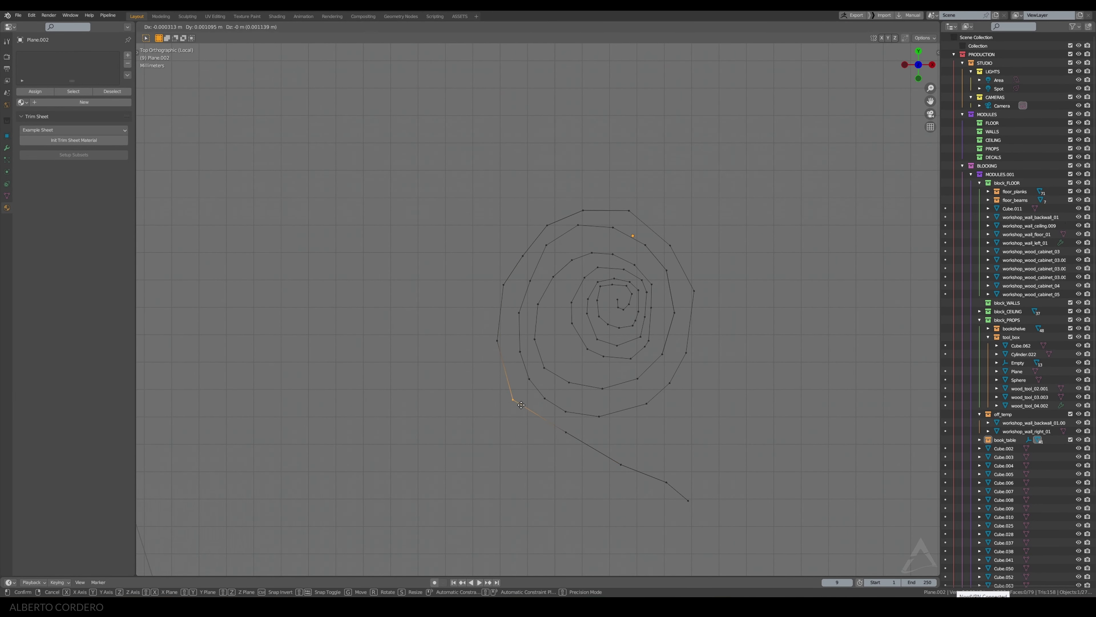
left_click(519, 386)
left_click(565, 432)
key("g")
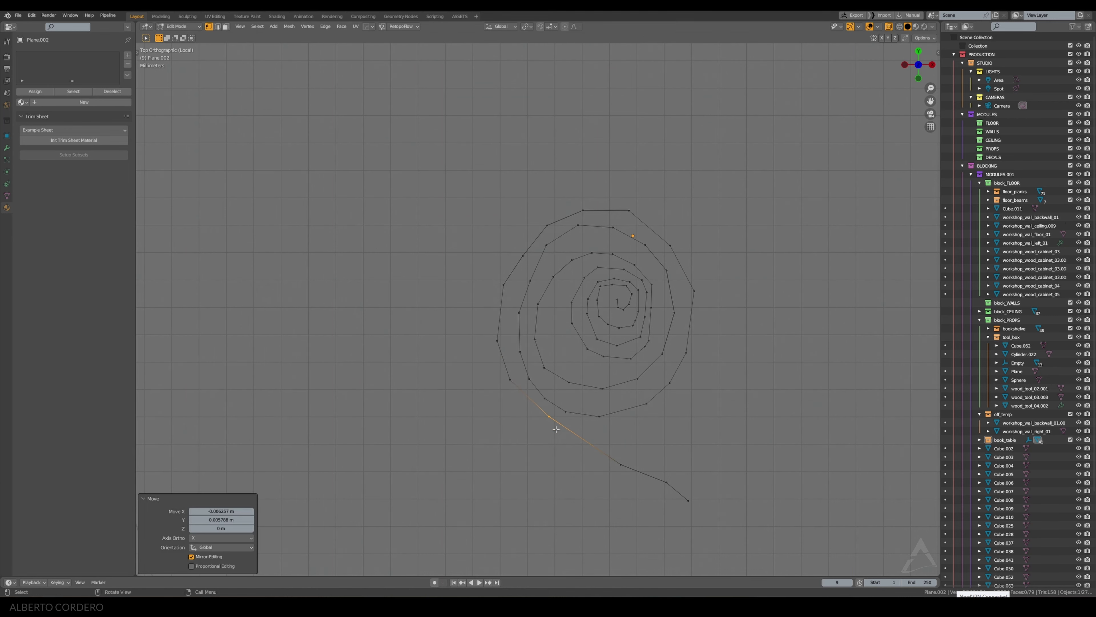
left_click_drag(672, 486, 668, 490)
key("g")
left_click(640, 471)
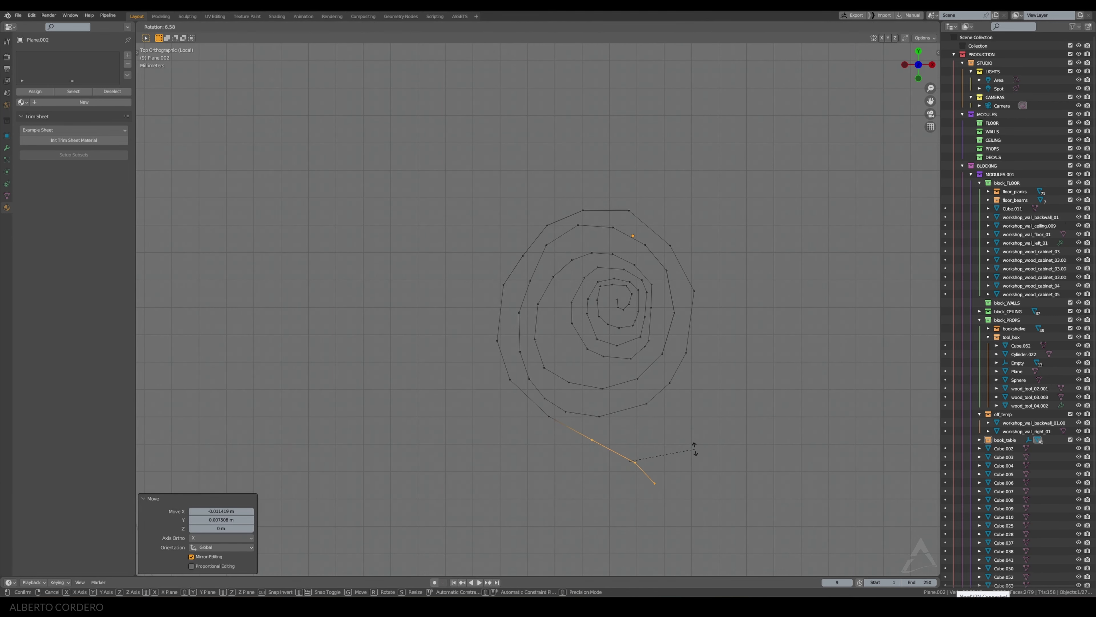
Step: Rotate and reposition the top-rim edge at the tail end of the spiral
key("Tab")
mouse_move(631, 334)
middle_mouse_down()
mouse_move(633, 322)
mouse_move(575, 332)
mouse_move(594, 302)
mouse_move(386, 229)
mouse_move(623, 210)
middle_mouse_up()
scroll(591, 299, "up", 3)
key("Tab")
left_click(387, 229, "alt")
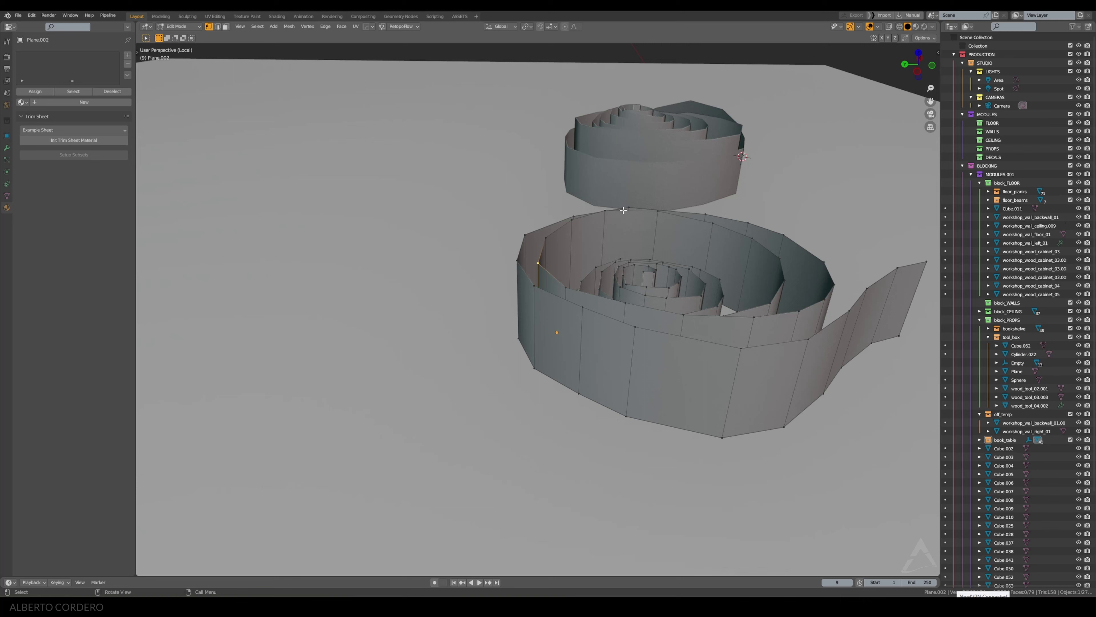
left_click(565, 294, "alt")
mouse_move(540, 274)
middle_mouse_down()
mouse_move(632, 223)
mouse_move(638, 276)
mouse_move(599, 268)
mouse_move(551, 294)
middle_mouse_up()
key("r")
left_click(654, 245)
key("g")
left_click(638, 279)
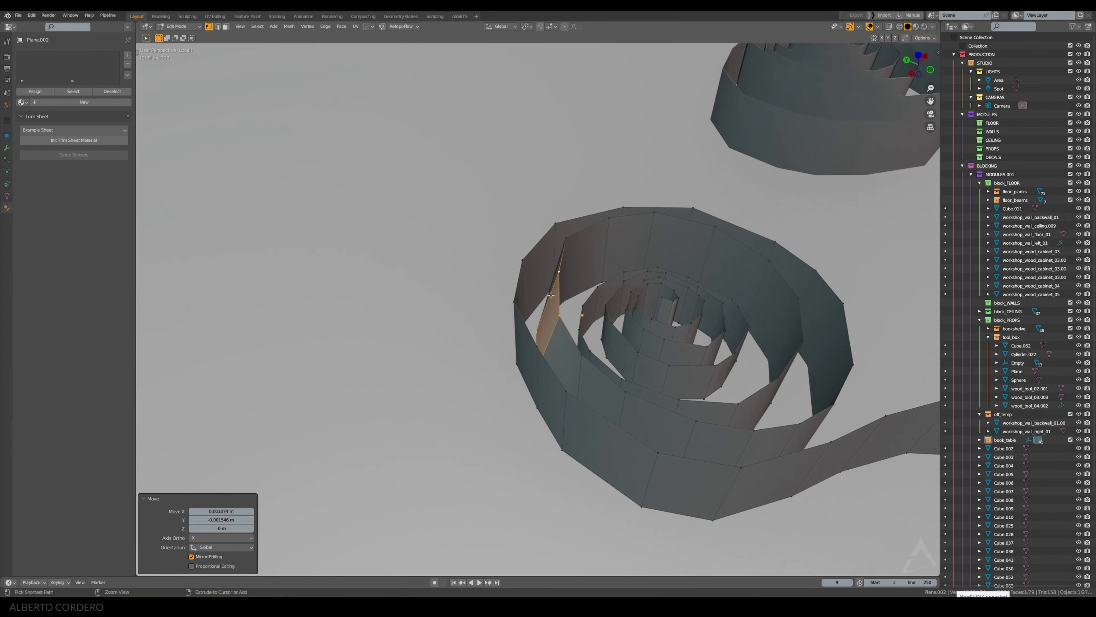
Step: Add a mid-height edge loop around the original spiral shaving's walls
left_click(551, 294)
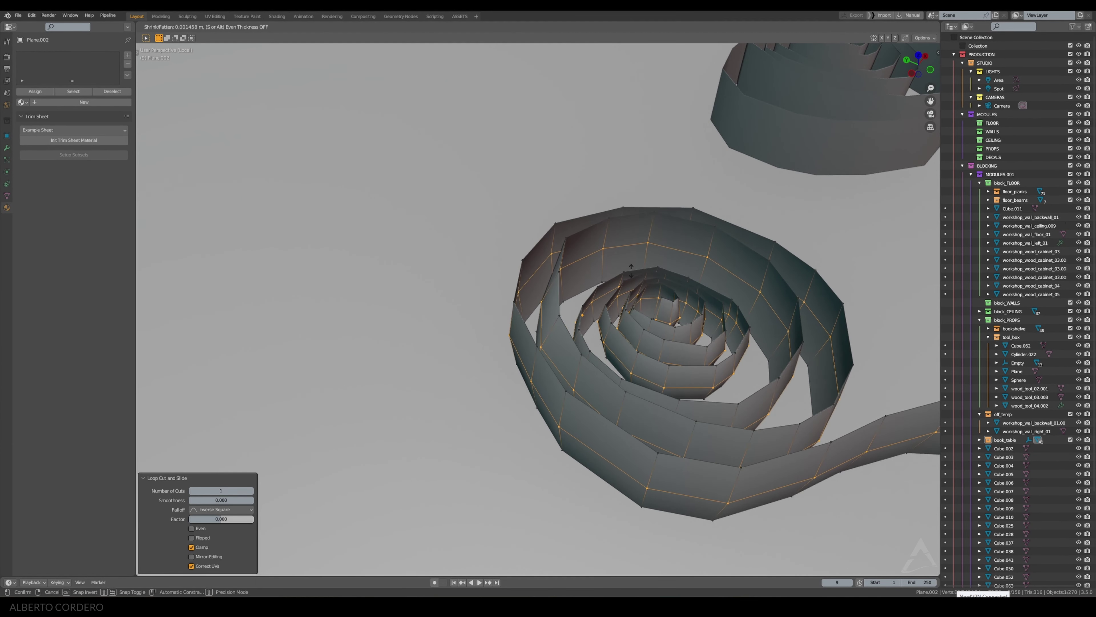
key("Escape")
key("Tab")
scroll(626, 289, "down", 5)
Step: Loop-cut the right-hand spiral's walls and bulge the new loop outward with Alt+S
mouse_move(737, 303)
middle_mouse_down()
mouse_move(507, 279)
mouse_move(604, 255)
middle_mouse_up()
left_click(671, 235)
key("Tab")
key("ctrl+r")
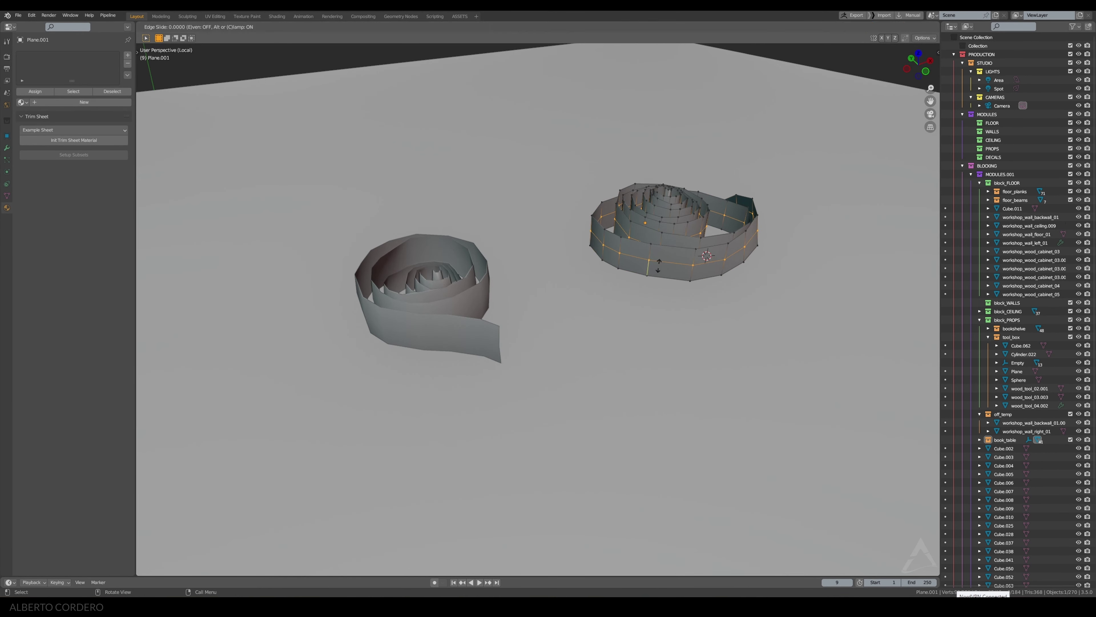
left_click(659, 265)
key("KP_Decimal")
key("alt+s")
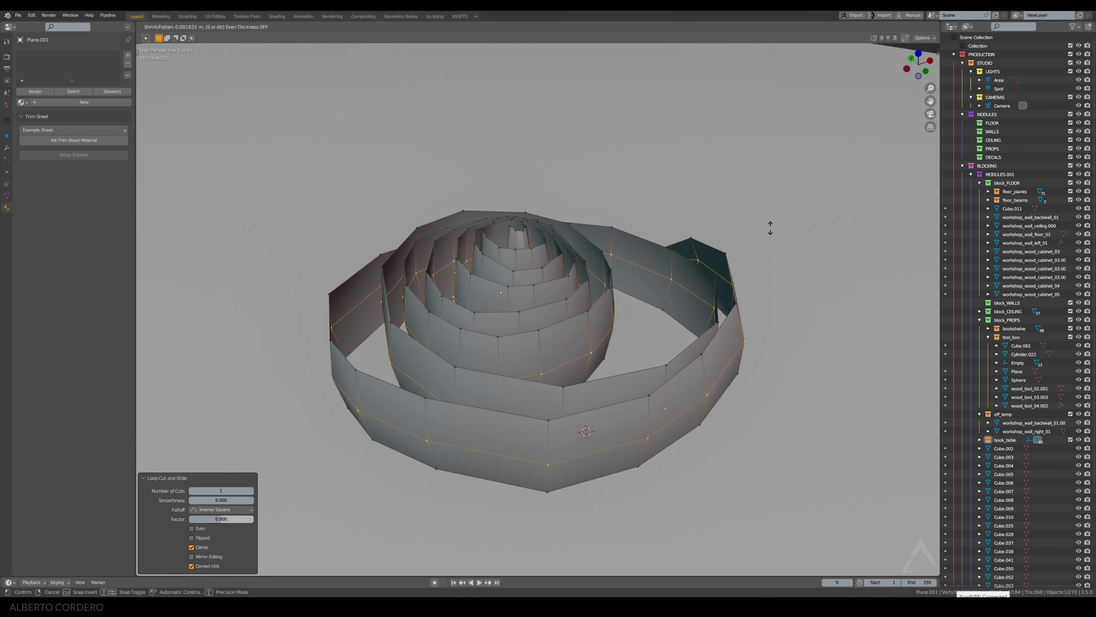
key("Escape")
key("Tab")
scroll(662, 300, "down", 5)
mouse_move(662, 300)
middle_mouse_down()
mouse_move(471, 295)
mouse_move(495, 224)
middle_mouse_up()
scroll(499, 304, "up", 3)
Step: Duplicate the spiral shaving up and to the right and frame it in top view for editing
scroll(495, 225, "up", 3)
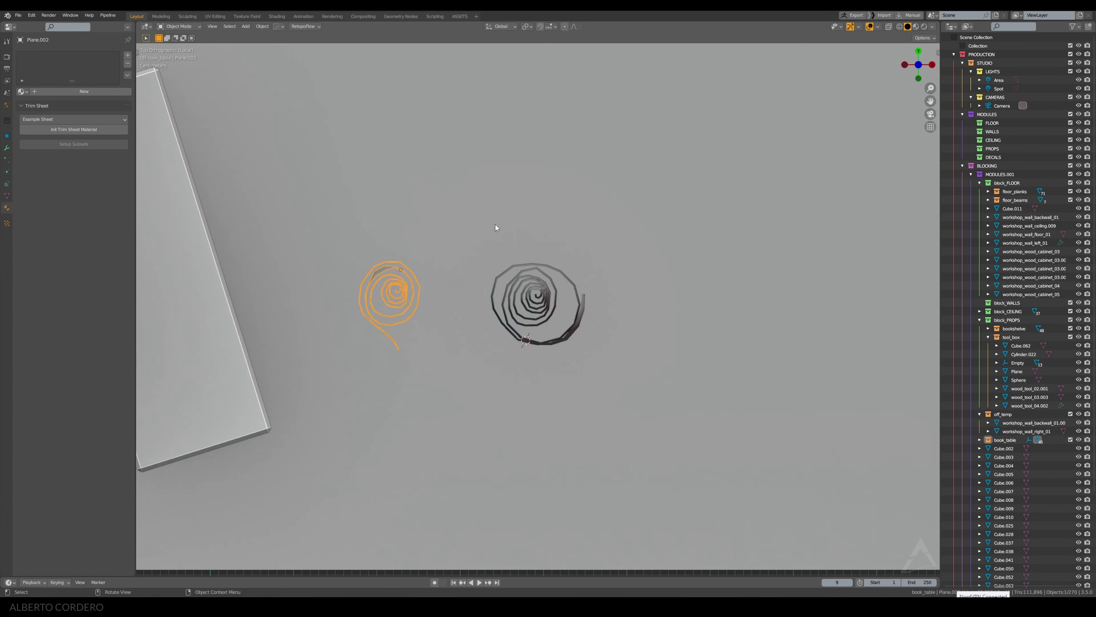
key("shift+d")
left_click(543, 224)
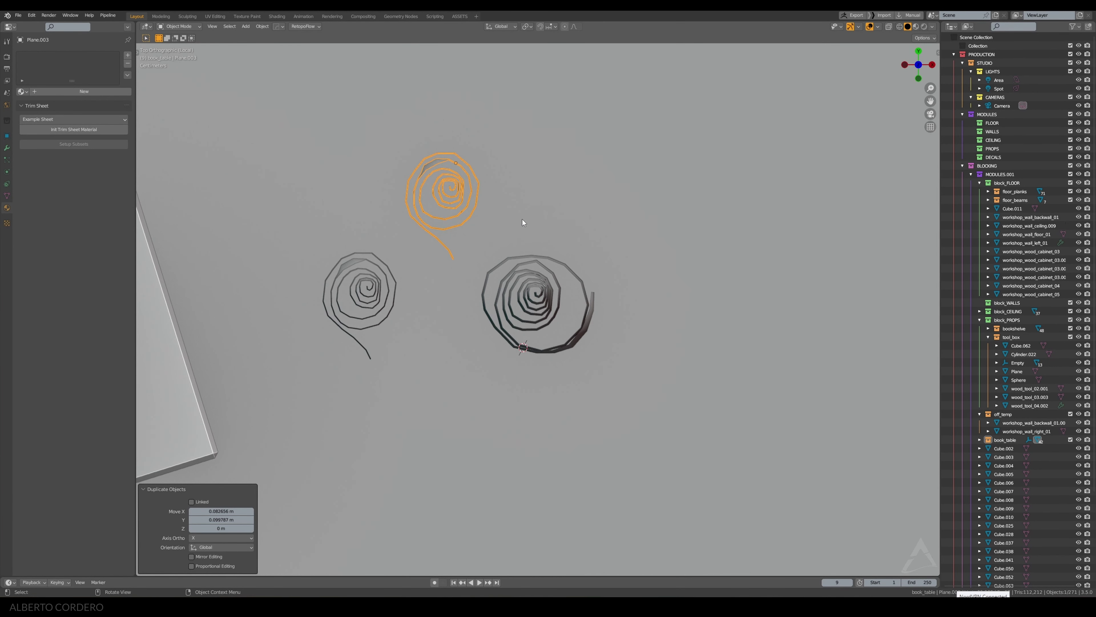
key("KP_1")
key("Tab")
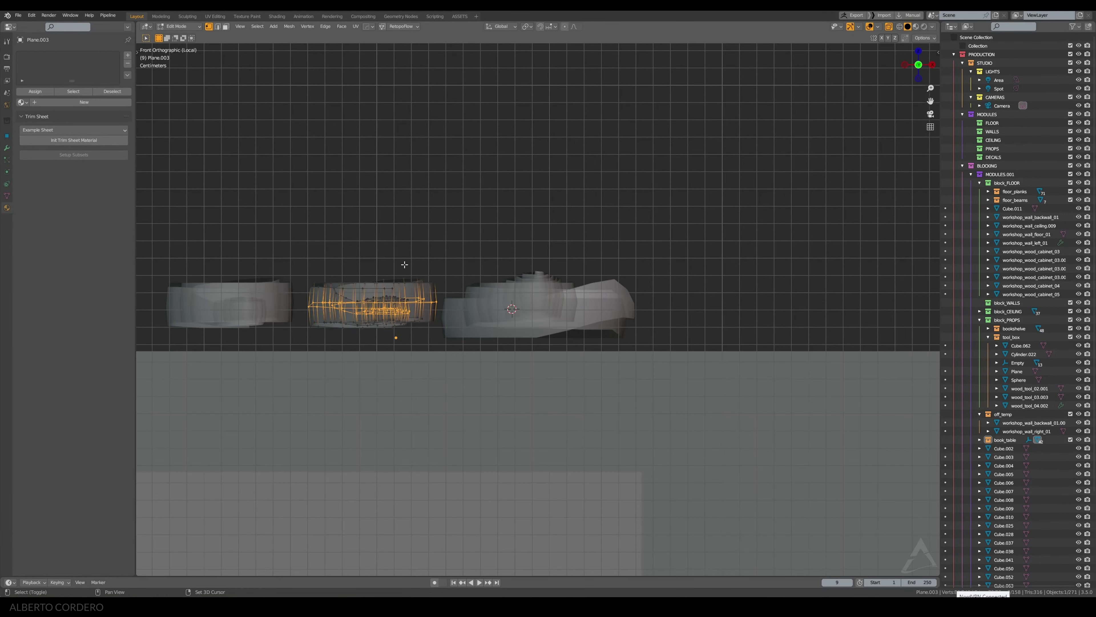
mouse_move(405, 265)
middle_mouse_down()
mouse_move(548, 294)
mouse_move(523, 188)
middle_mouse_up()
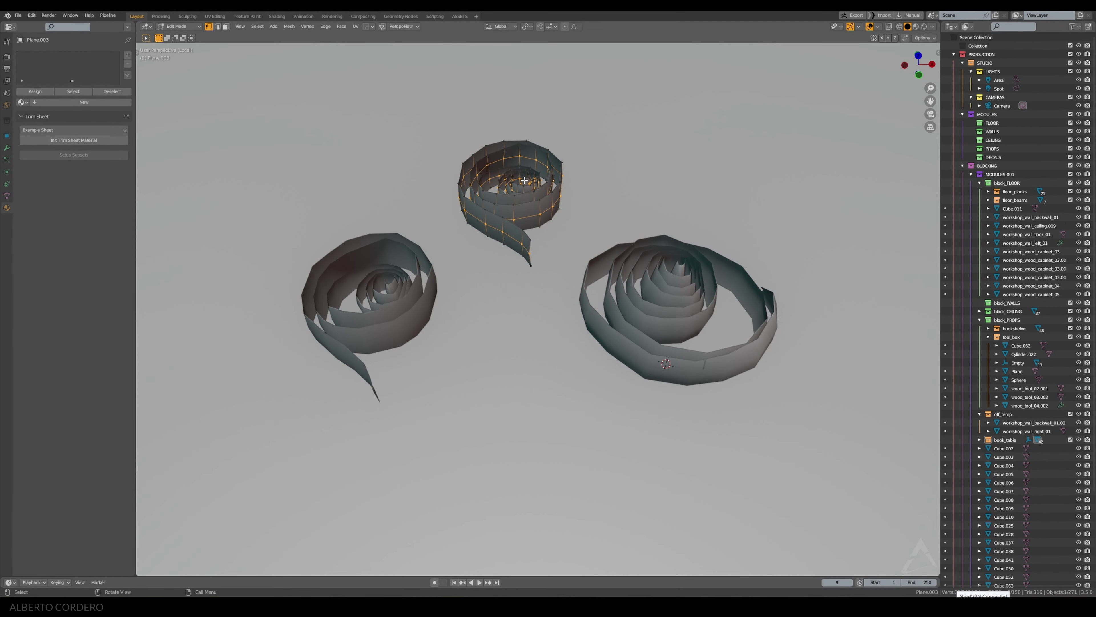
key("KP_7")
key("KP_Decimal")
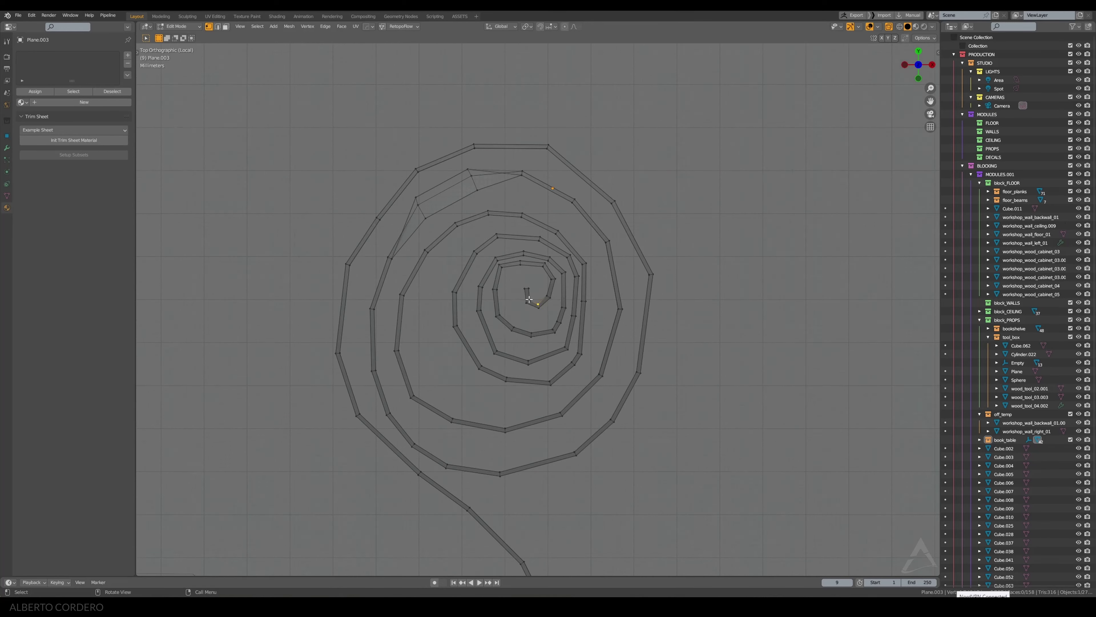
Step: Circle-select the inner coils and lift them upward with proportional falloff into a cone
key("c")
left_click_drag(523, 300, 537, 287)
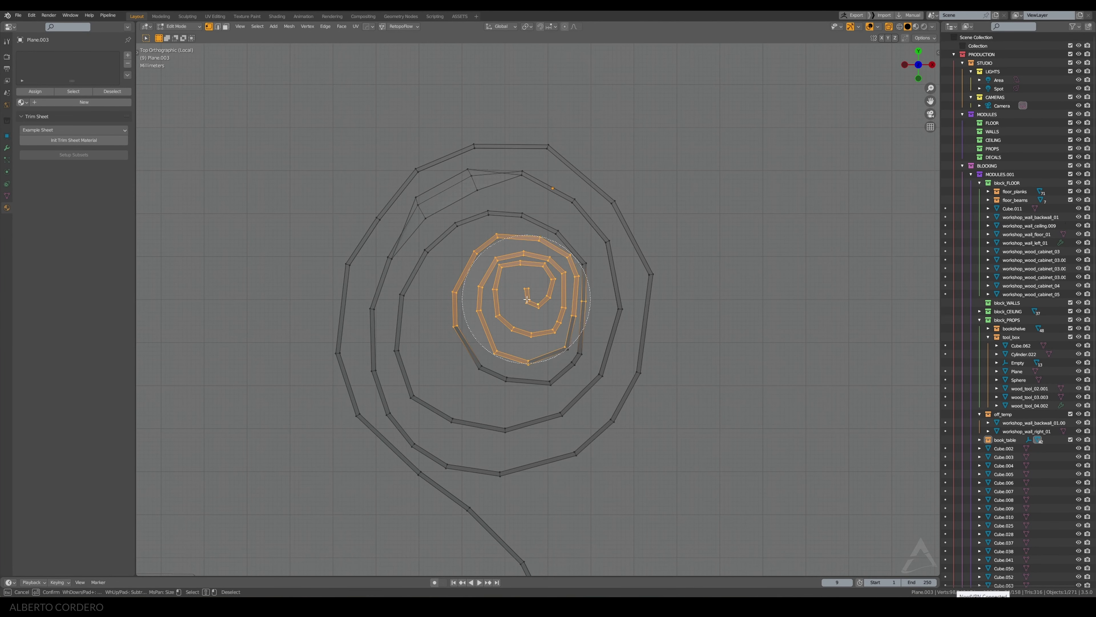
key("Escape")
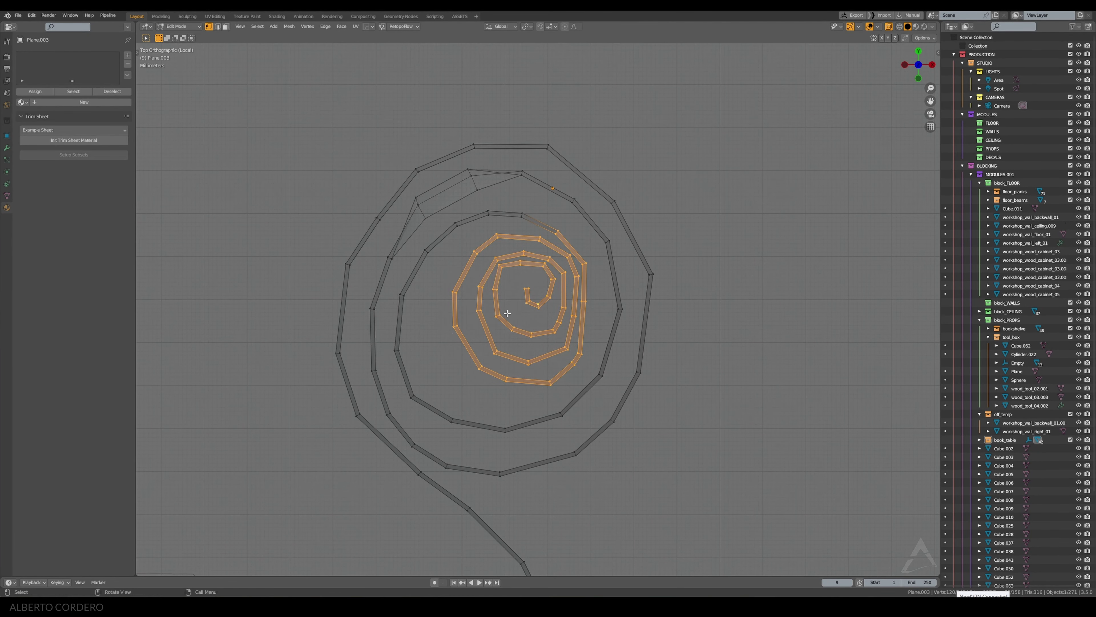
middle_click_drag(524, 318, 546, 252)
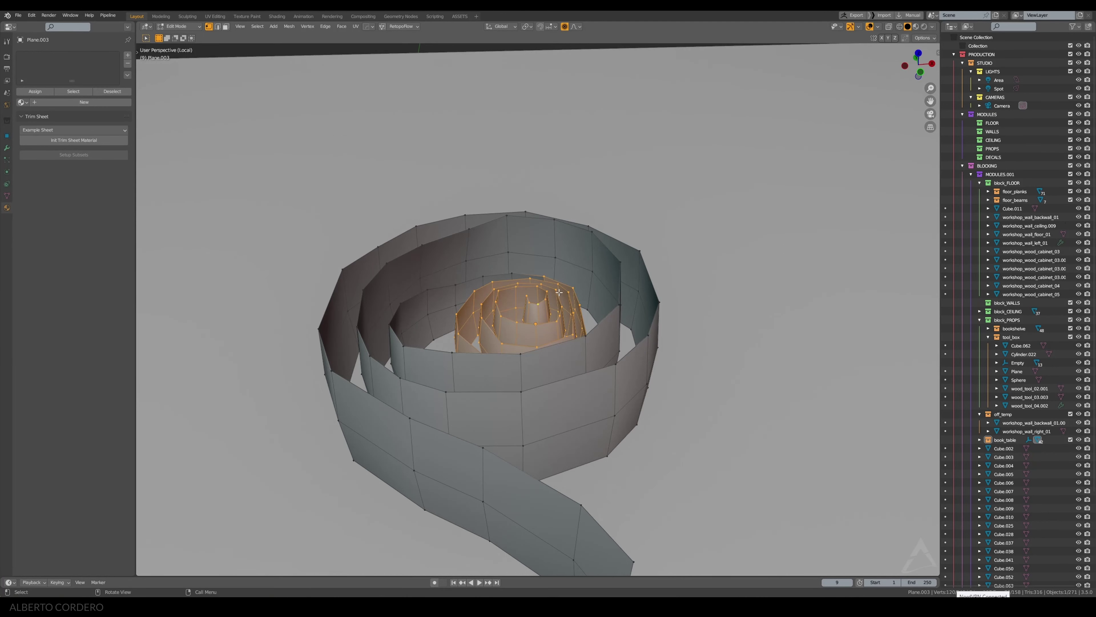
key("g")
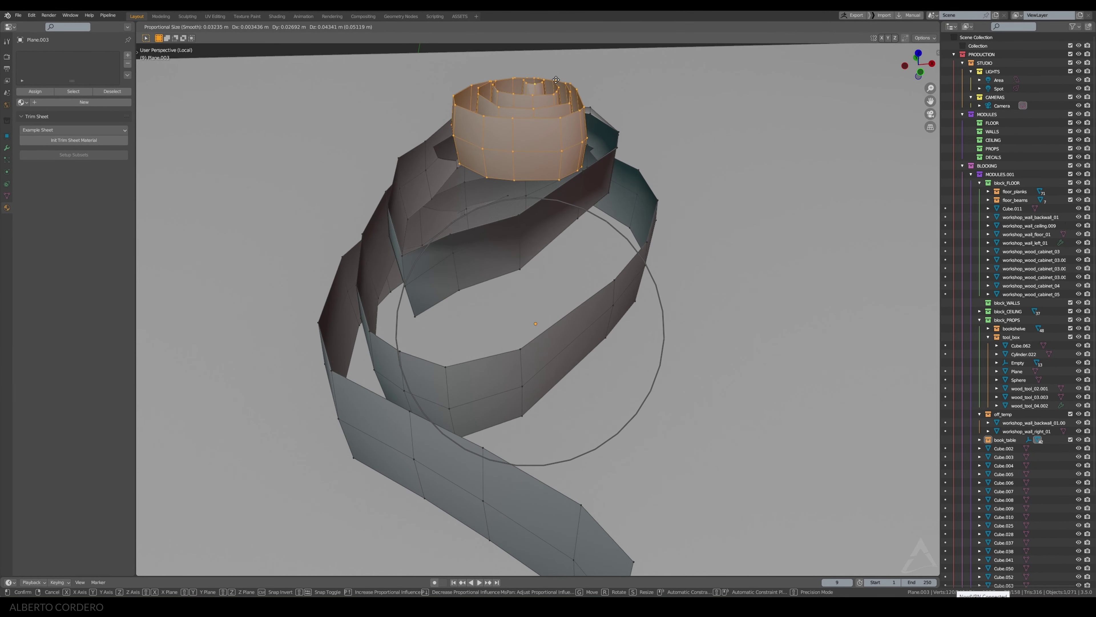
key("Return")
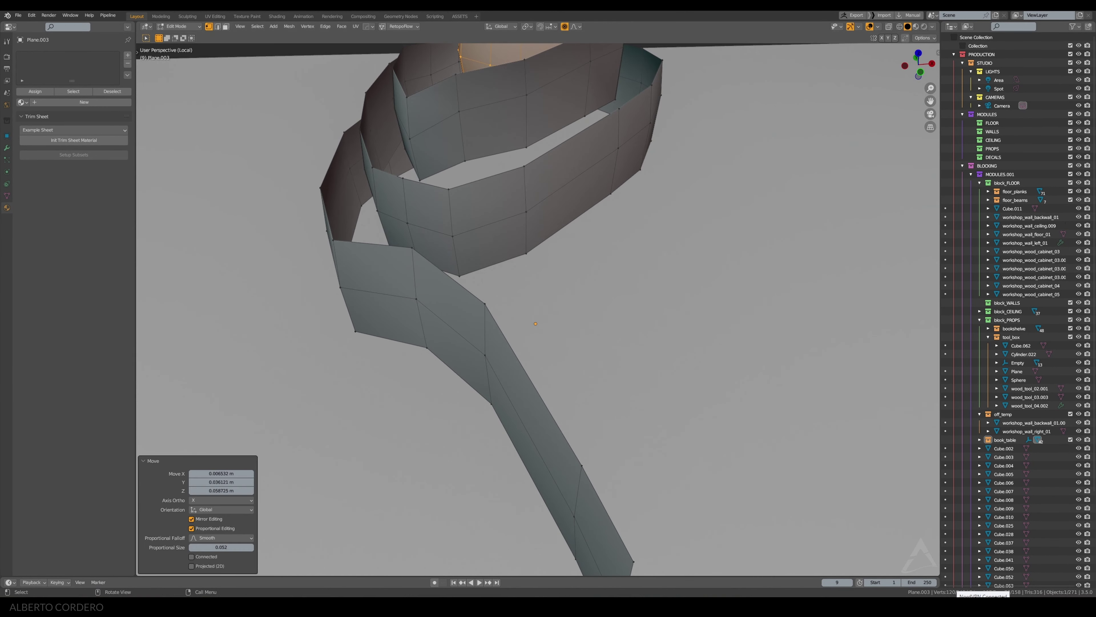
Step: Lower the entire shaving mesh along Z and switch to see-through display
scroll(574, 233, "down", 5)
middle_click_drag(561, 182, 574, 233)
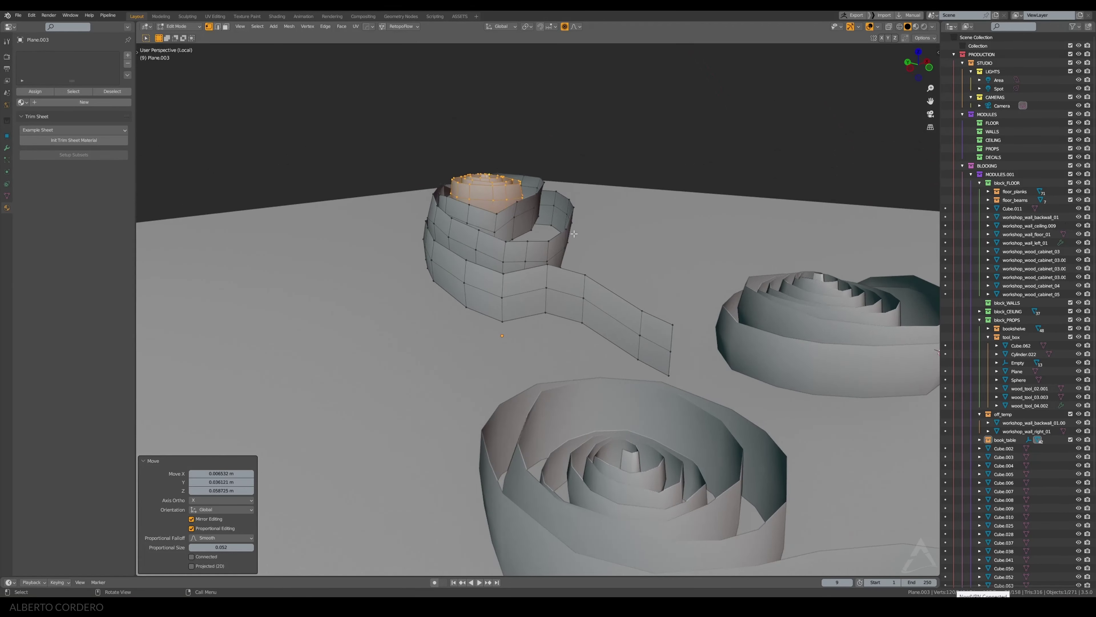
key("KP_1")
key("a")
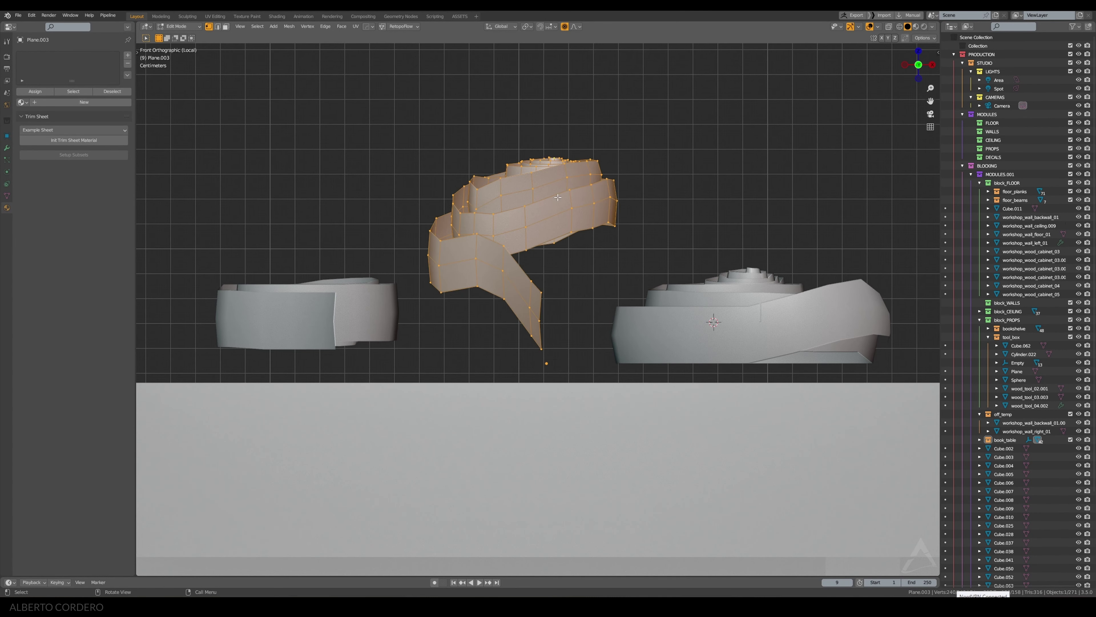
key("g")
key("z")
left_click(559, 230)
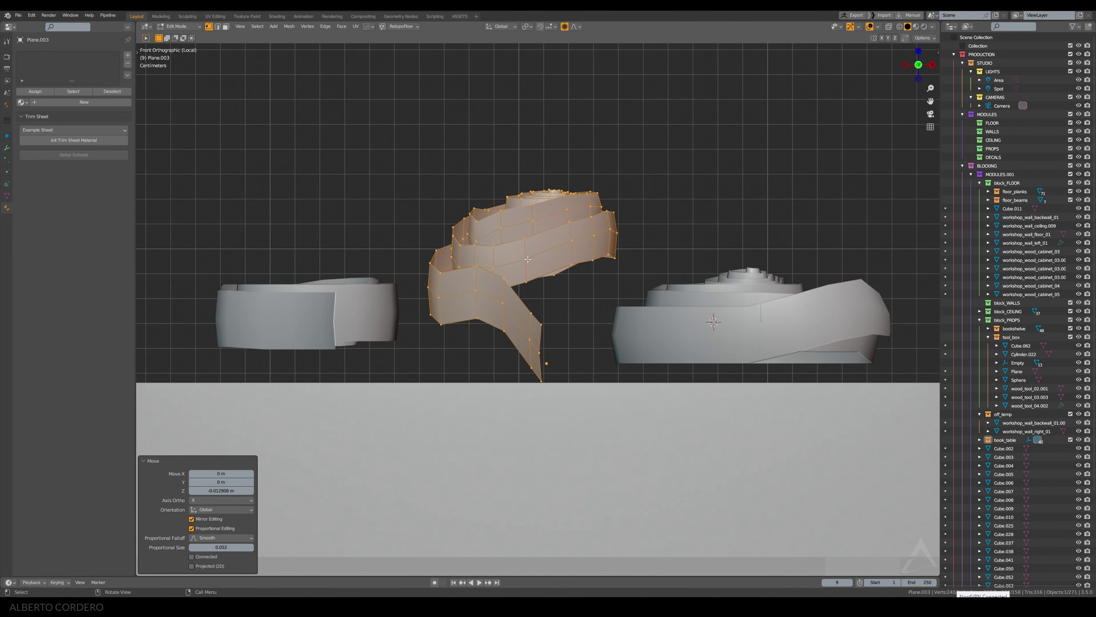
key("alt+z")
key("Tab")
Step: Rotate the shaving about 95° onto its side and reposition it beside the others
key("r")
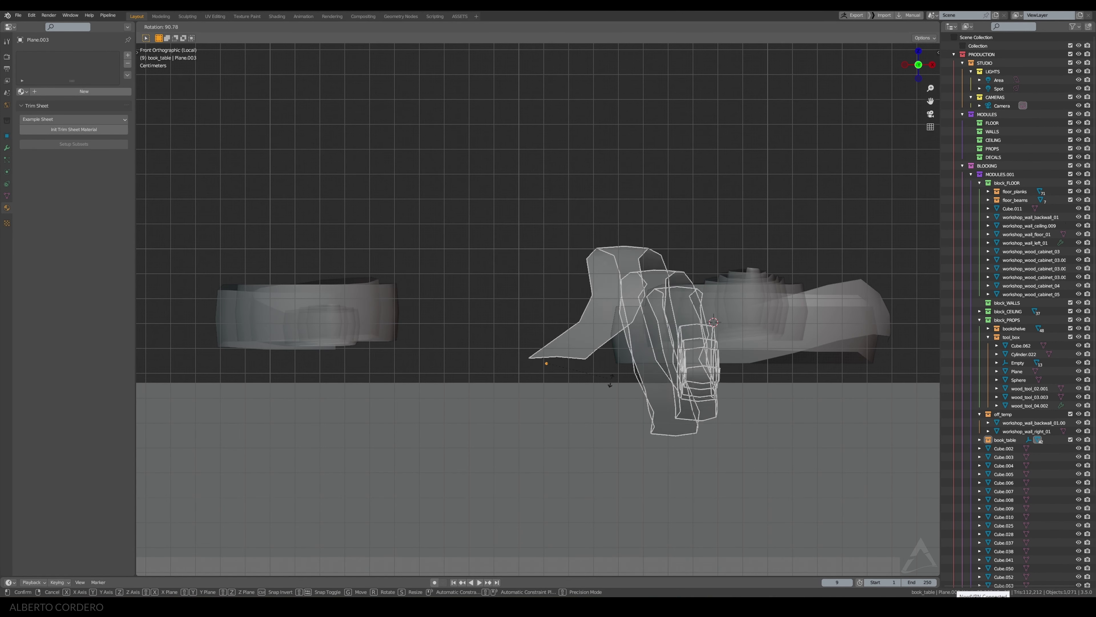
left_click(627, 397)
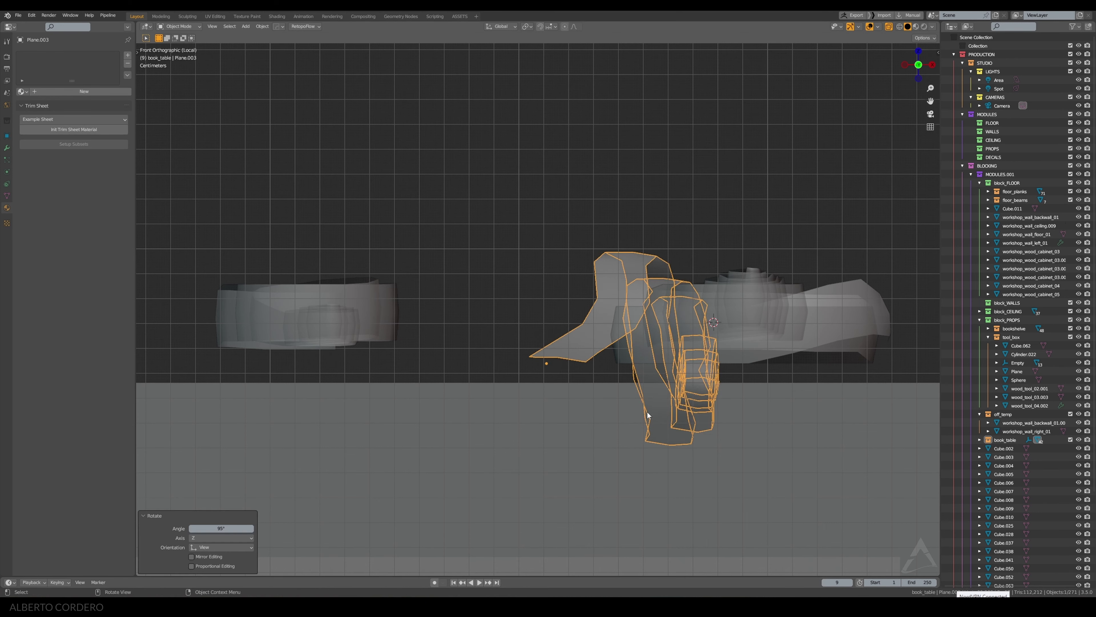
key("g")
left_click(532, 354)
key("alt+z")
middle_click_drag(532, 354, 587, 314)
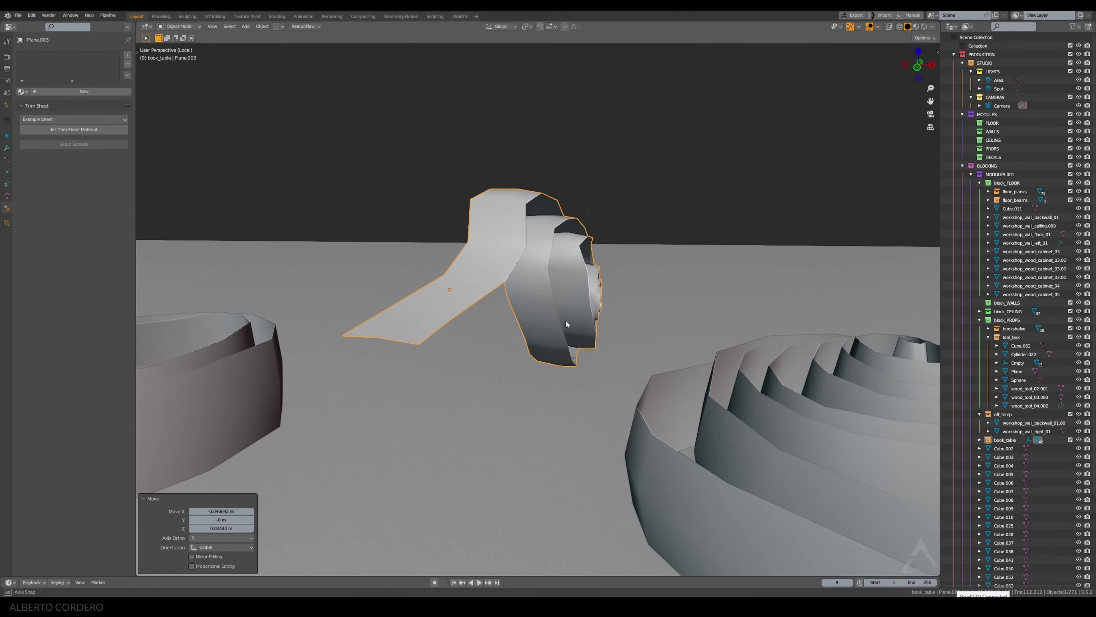
key("KP_7")
Step: Select the faces at the end of the tail and delete them
key("Tab")
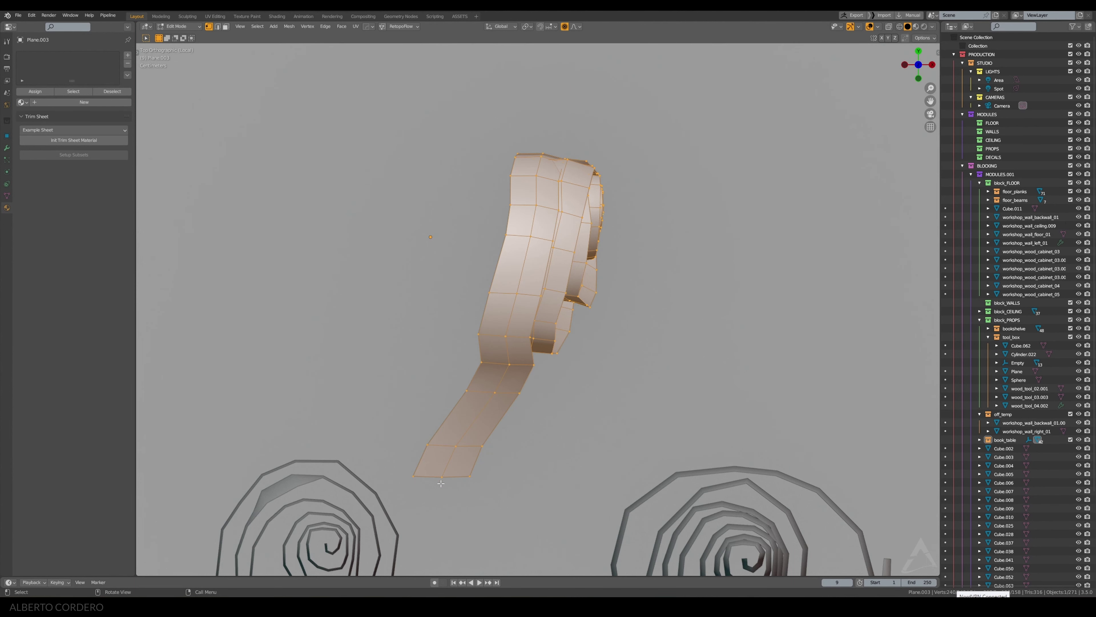
left_click(441, 477)
key("ctrl+KP_Add")
key("ctrl+KP_Add")
key("ctrl+KP_Add")
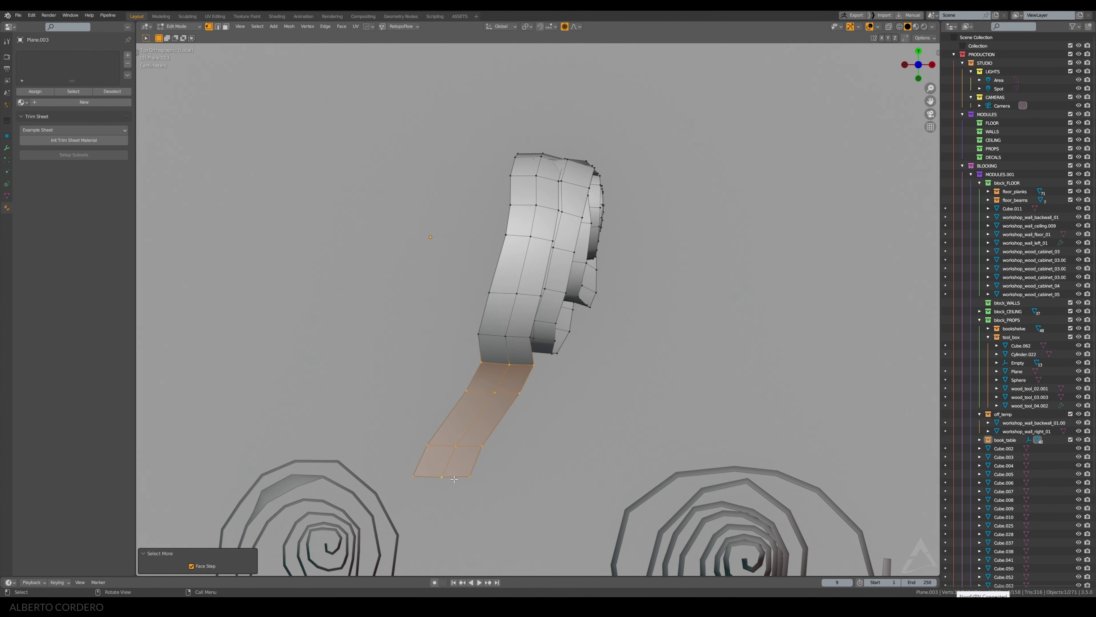
key("x")
left_click(453, 501)
mouse_move(454, 501)
middle_mouse_down()
mouse_move(505, 276)
mouse_move(477, 173)
mouse_move(417, 153)
middle_mouse_up()
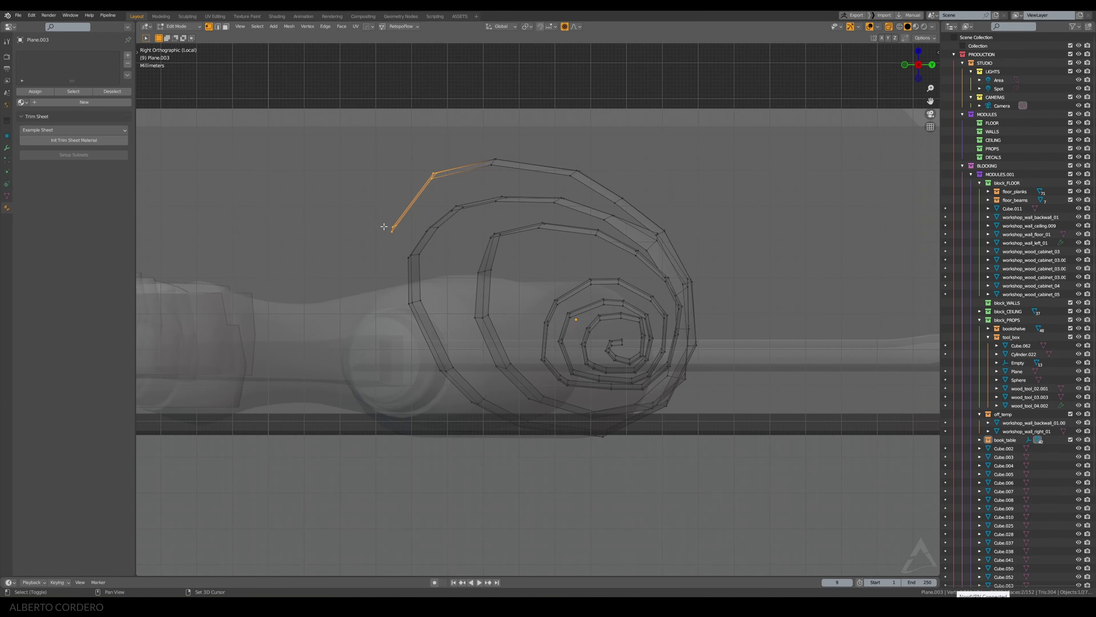
Step: Reshape the outer tip with proportional-falloff moves and nudge an outer-coil edge column
key("g")
scroll(473, 207, "up", 3)
scroll(473, 207, "up", 2)
scroll(473, 207, "up", 2)
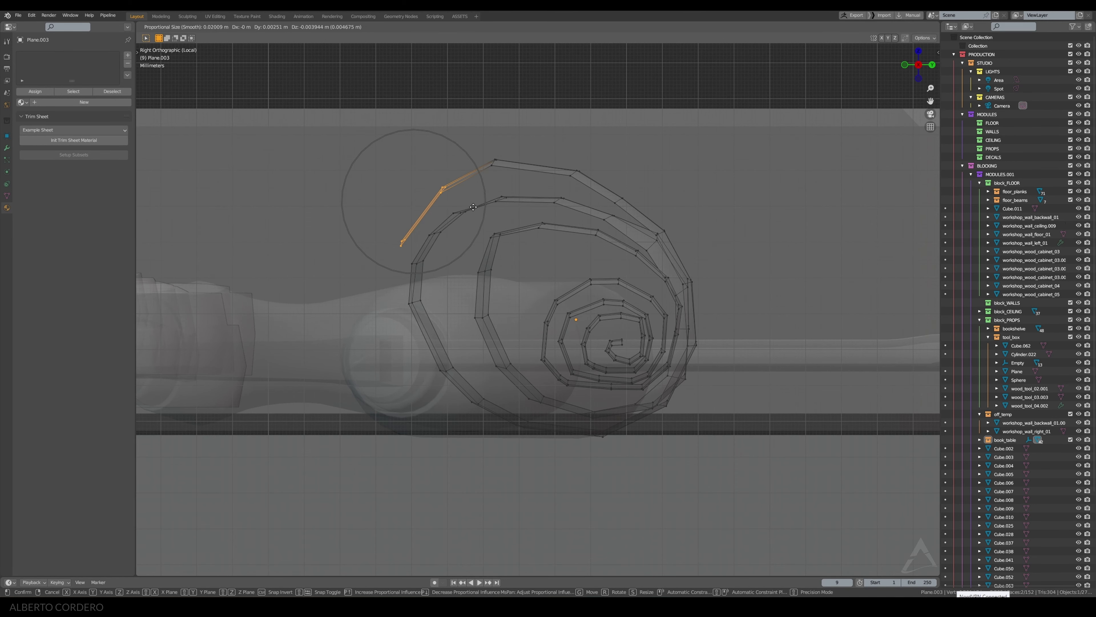
left_click(471, 204)
key("g")
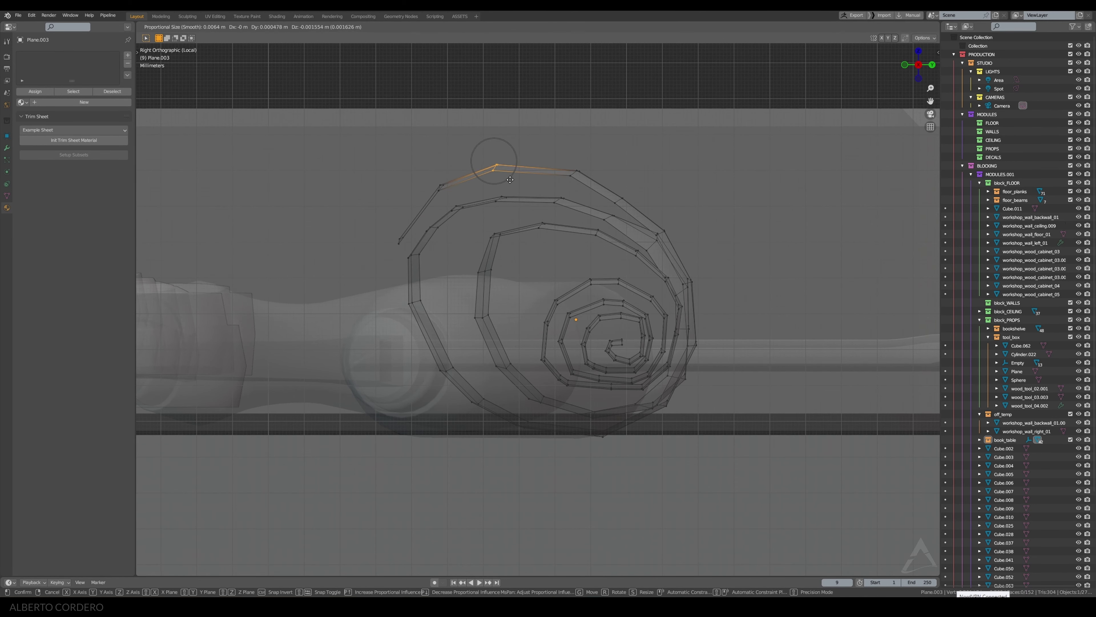
left_click(491, 165)
mouse_move(491, 165)
middle_mouse_down()
mouse_move(552, 249)
mouse_move(475, 268)
mouse_move(429, 246)
mouse_move(440, 183)
mouse_move(584, 298)
mouse_move(553, 303)
middle_mouse_up()
left_click(457, 272)
key("g")
left_click(429, 246)
key("Tab")
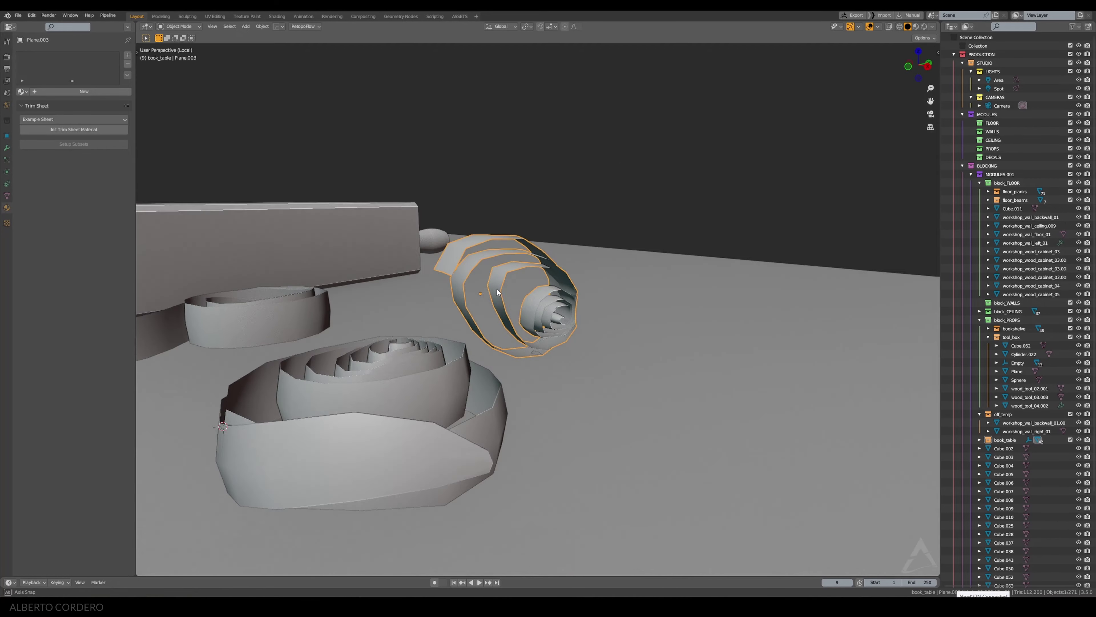
Step: Select the short loop at the spiral's centre and scale it down twice
scroll(604, 321, "up", 3)
key("Tab")
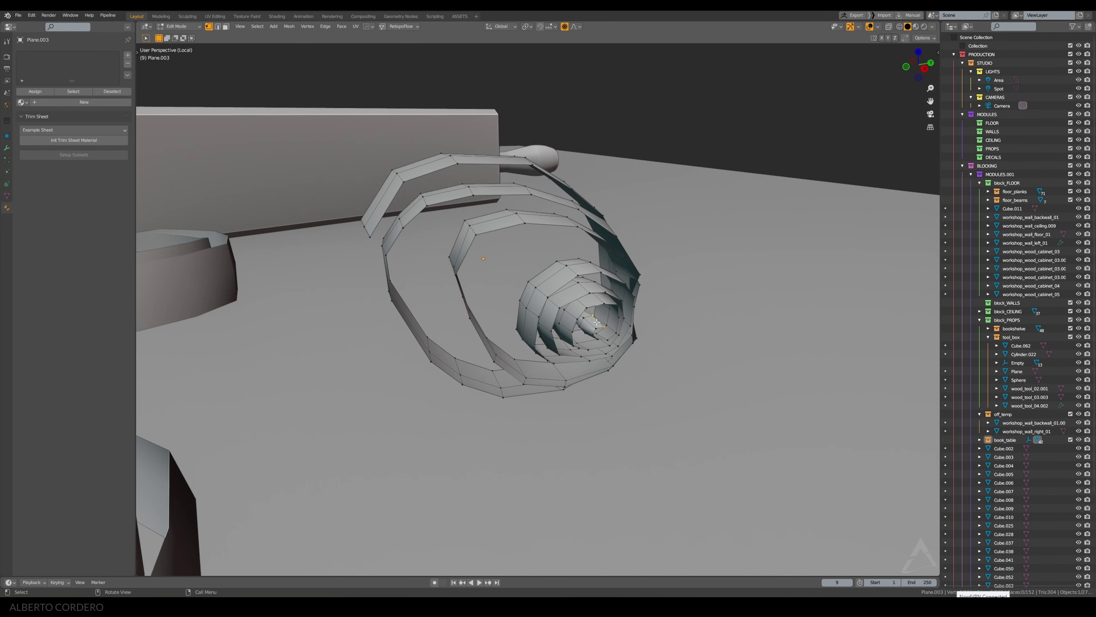
scroll(597, 322, "up", 3)
mouse_move(597, 322)
middle_mouse_down()
mouse_move(520, 325)
mouse_move(541, 306)
middle_mouse_up()
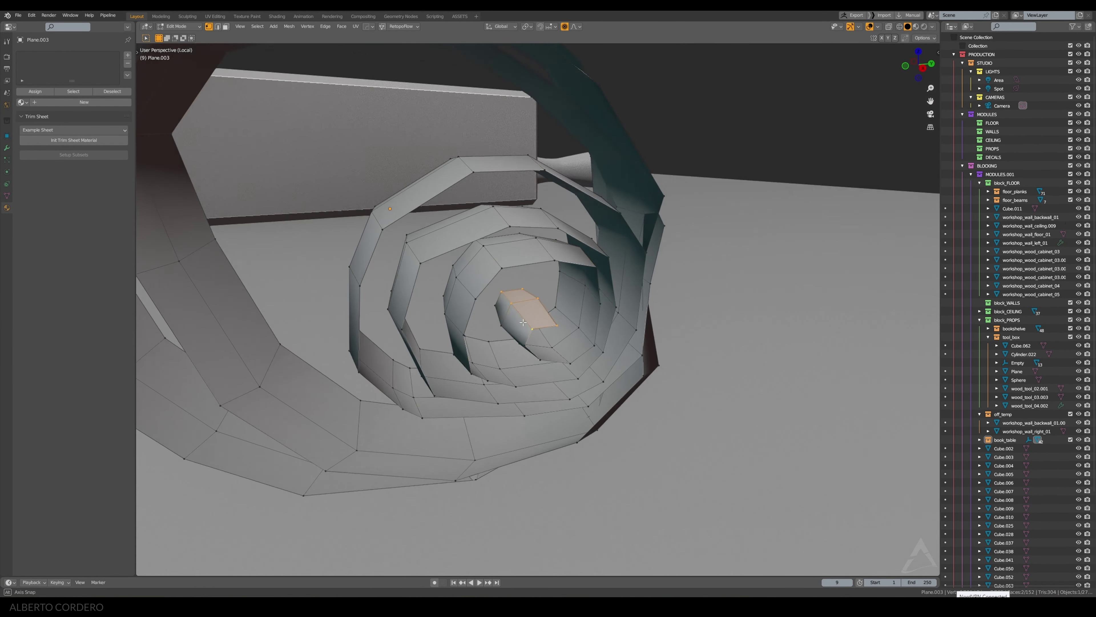
left_click(540, 307, "alt")
left_click(539, 306, "alt")
key("s")
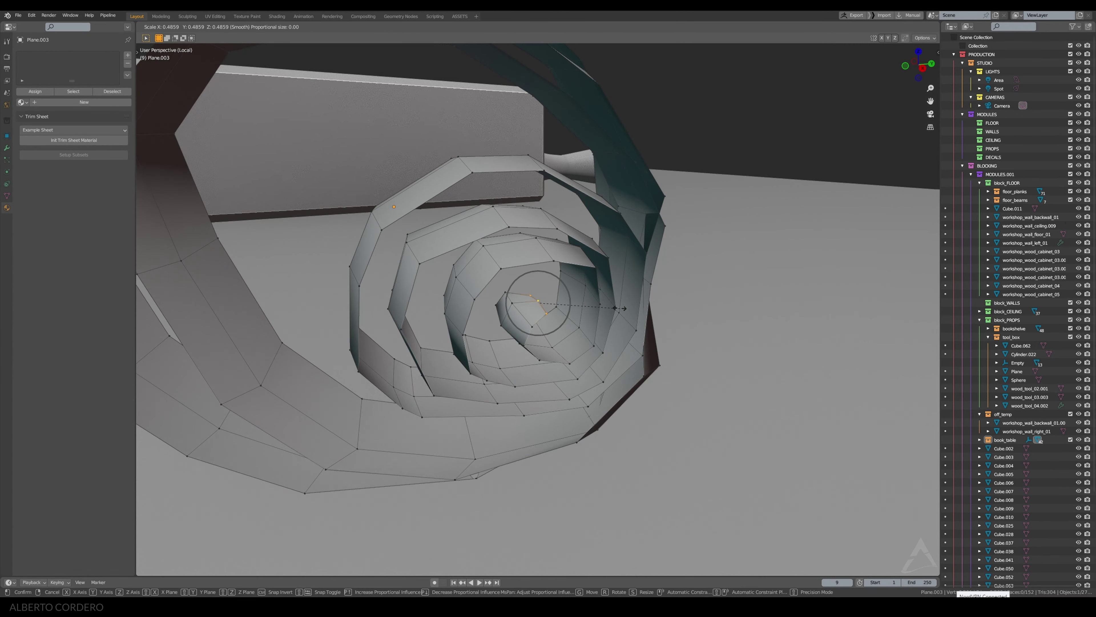
left_click(622, 308)
key("s")
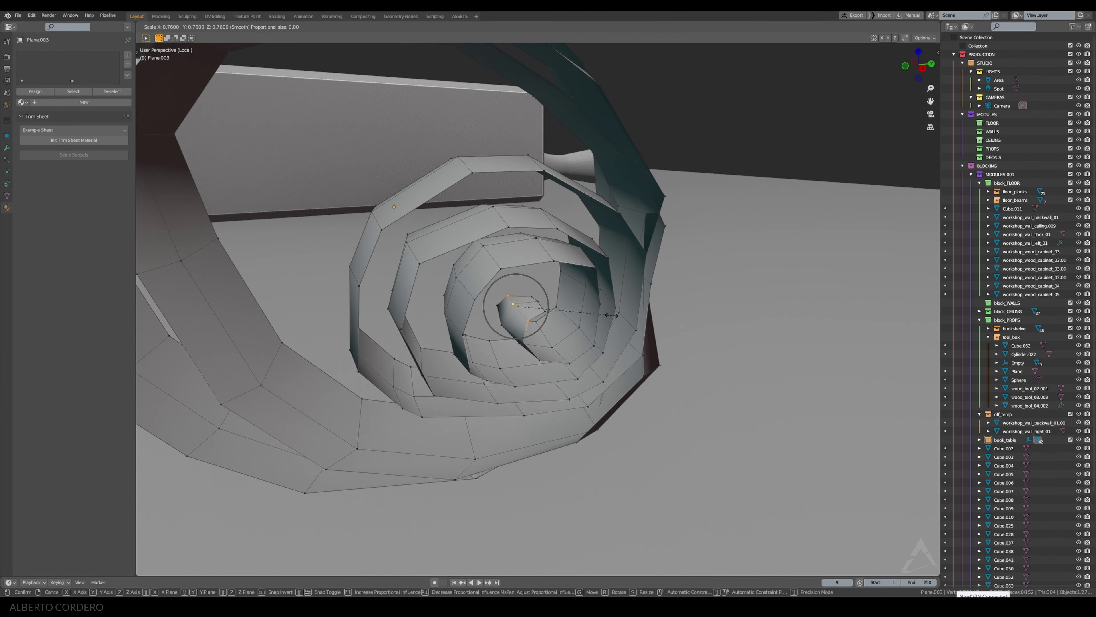
left_click(610, 315)
mouse_move(611, 315)
middle_mouse_down()
mouse_move(533, 329)
mouse_move(549, 313)
mouse_move(566, 323)
mouse_move(519, 289)
middle_mouse_up()
Step: Grow the centre-face selection and slide it along X with proportional editing
key("o")
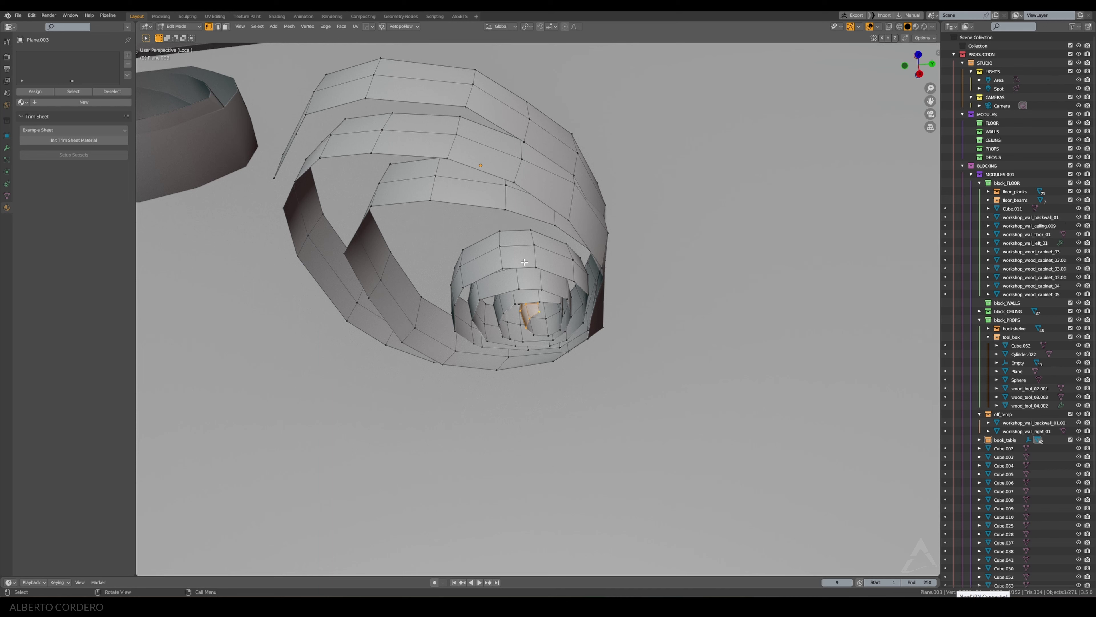
key("ctrl+KP_Add")
key("ctrl+KP_Add")
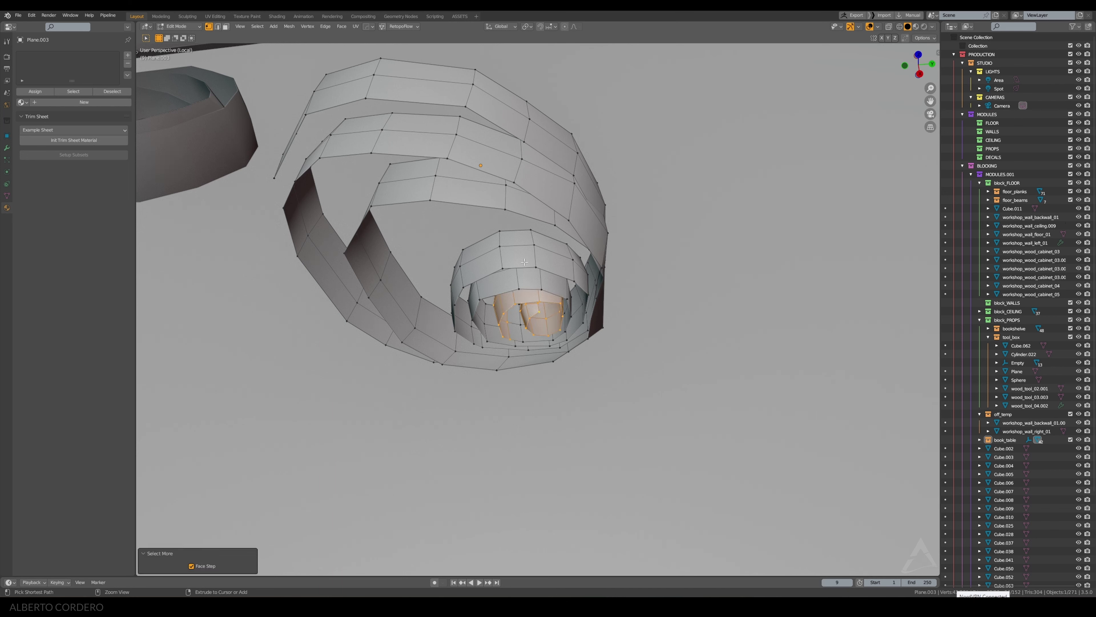
middle_click_drag(524, 261, 437, 255)
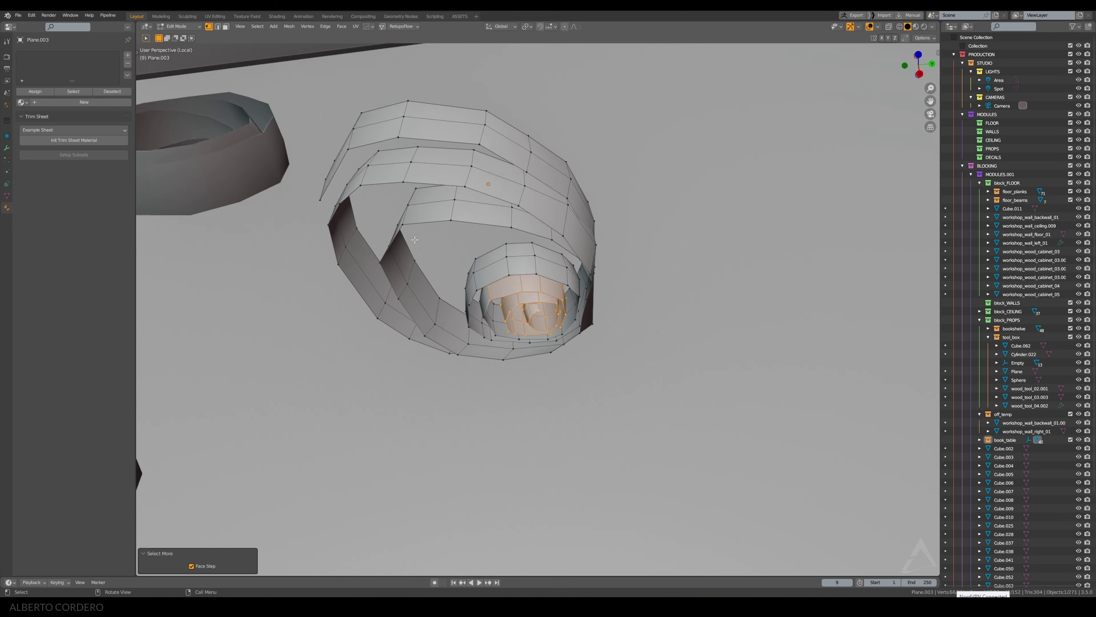
key("g")
key("y")
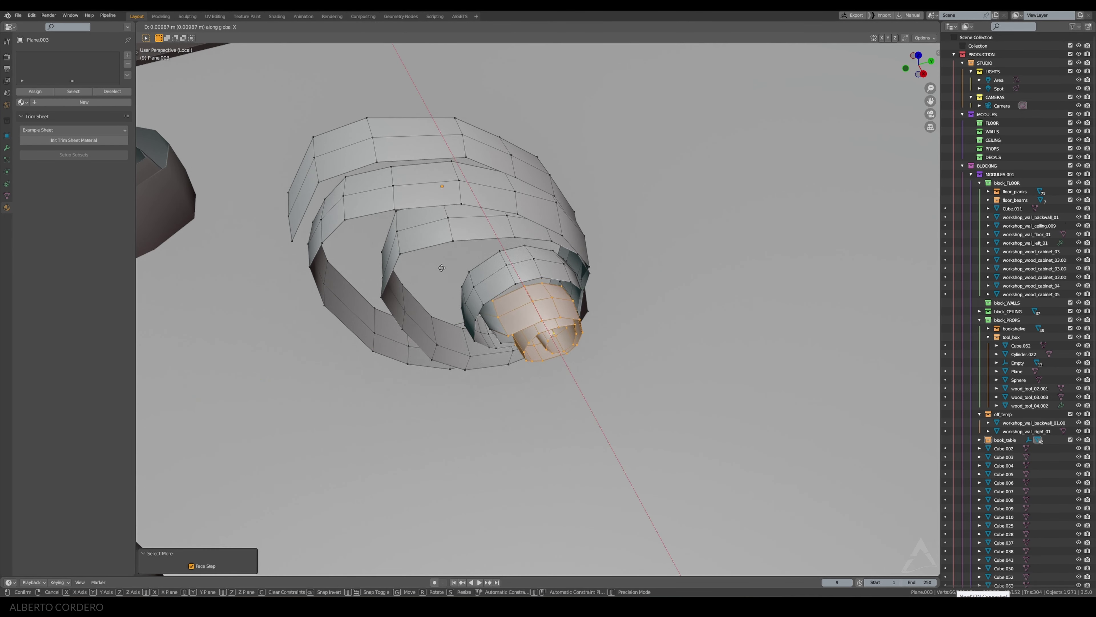
key("Escape")
key("o")
key("g")
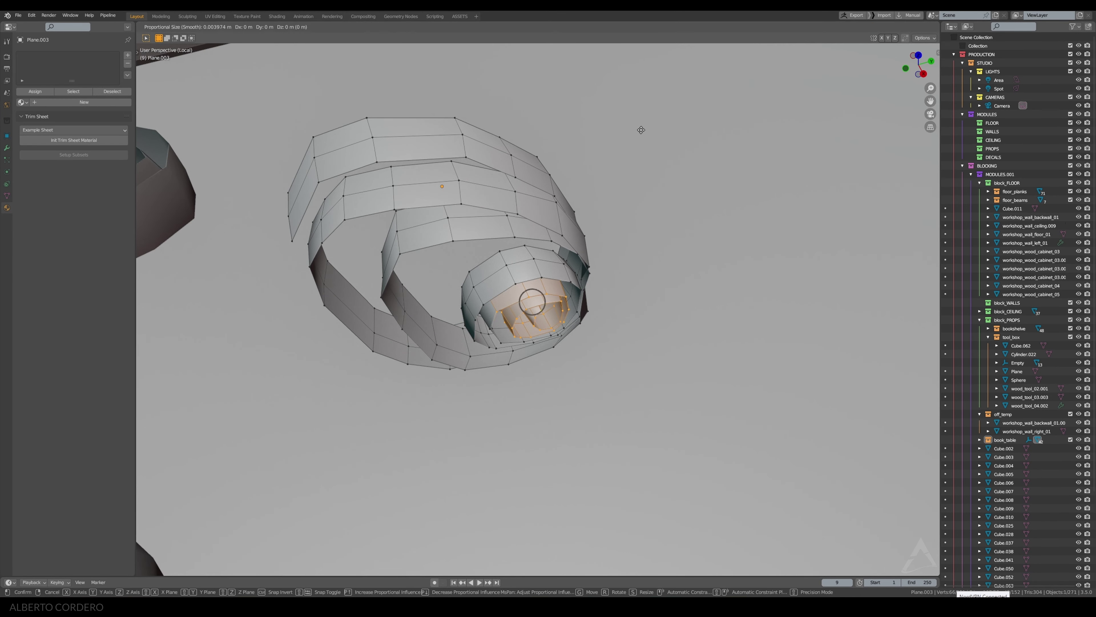
key("x")
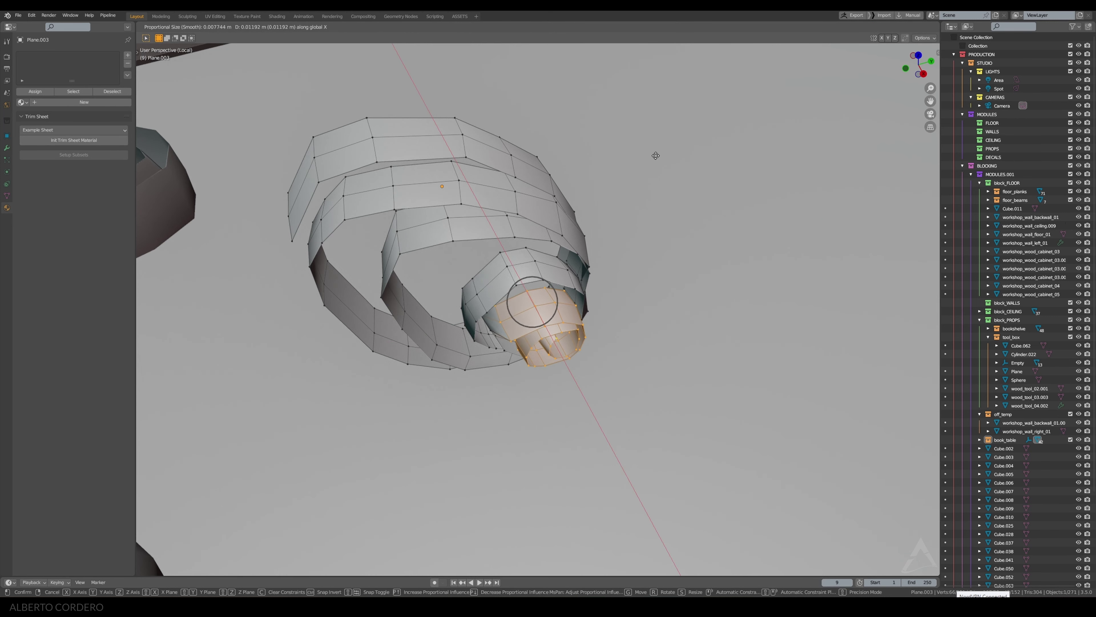
left_click(645, 173)
mouse_move(644, 172)
middle_mouse_down()
mouse_move(481, 296)
mouse_move(491, 282)
middle_mouse_up()
scroll(482, 295, "up", 3)
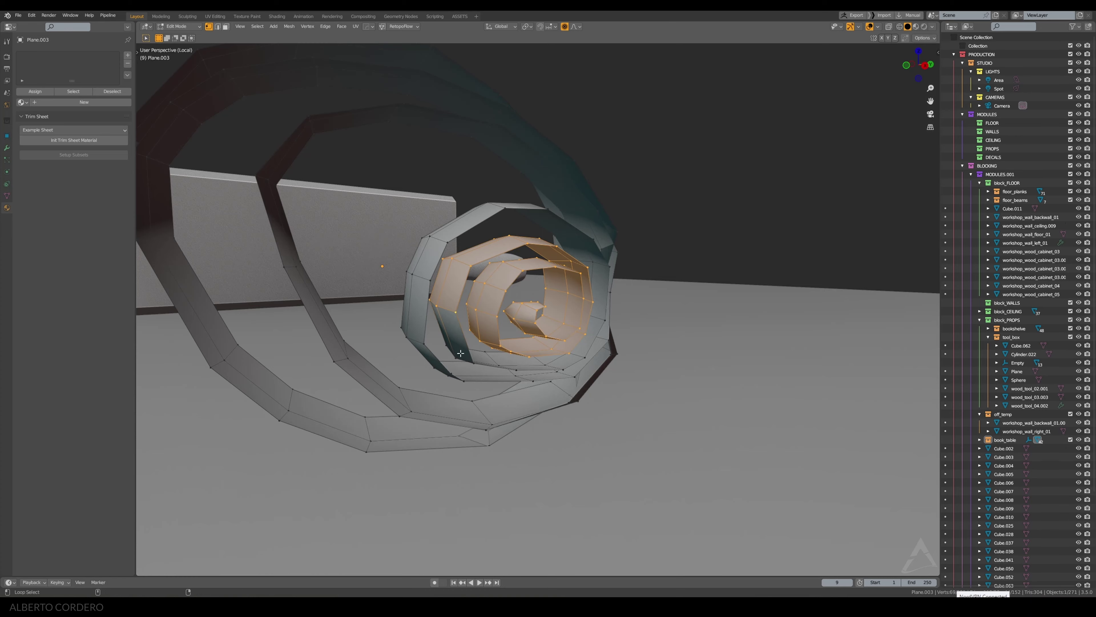
mouse_move(461, 353)
middle_mouse_down()
mouse_move(465, 329)
mouse_move(559, 281)
middle_mouse_up()
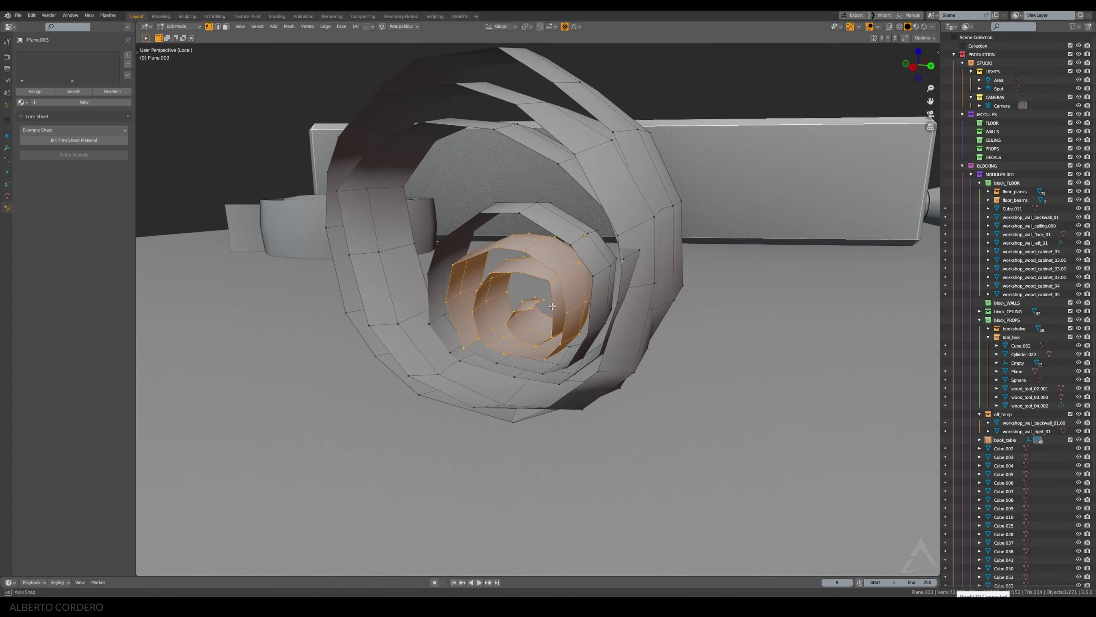
Step: Push the inner coil vertices and a two-face loop outward along X with soft falloff
key("g")
key("x")
scroll(532, 298, "down", 3)
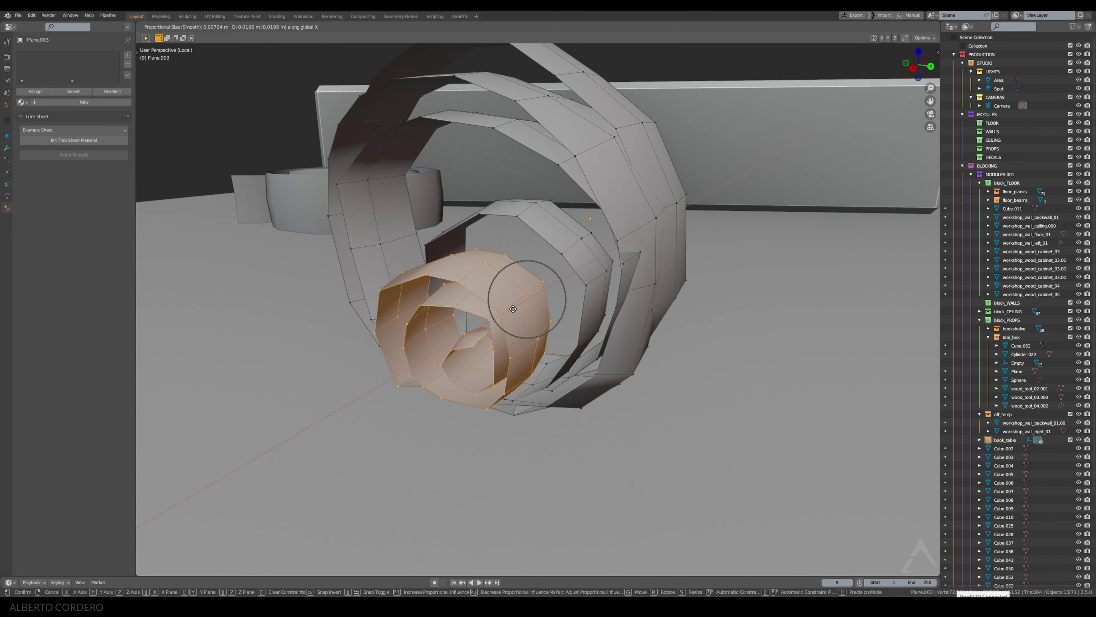
scroll(505, 312, "down", 5)
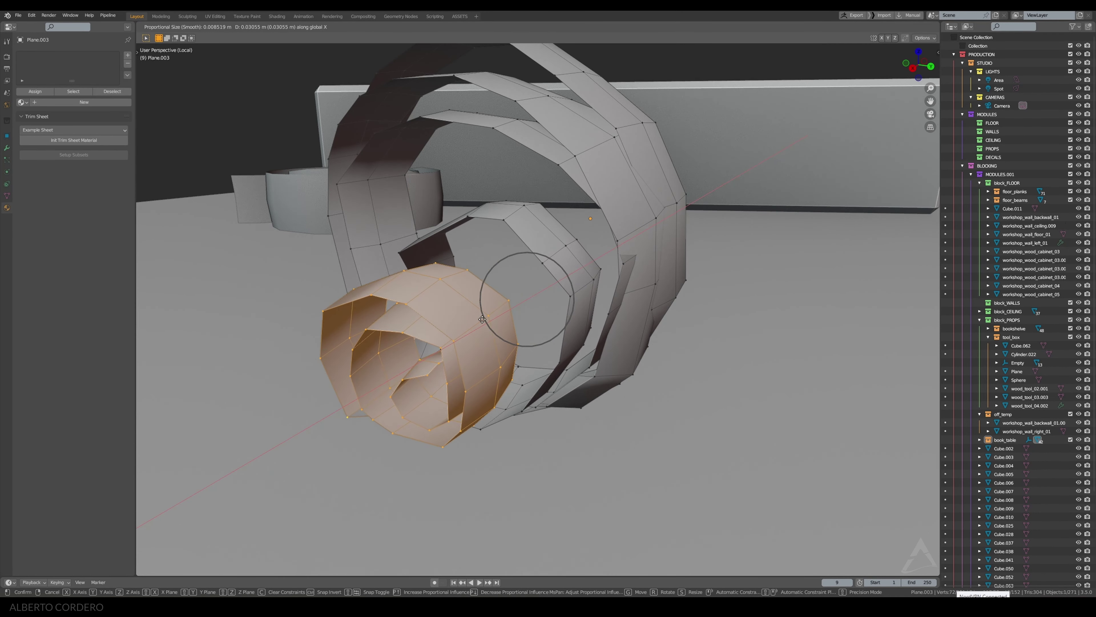
left_click(514, 302)
mouse_move(513, 302)
middle_mouse_down()
mouse_move(556, 290)
mouse_move(540, 270)
middle_mouse_up()
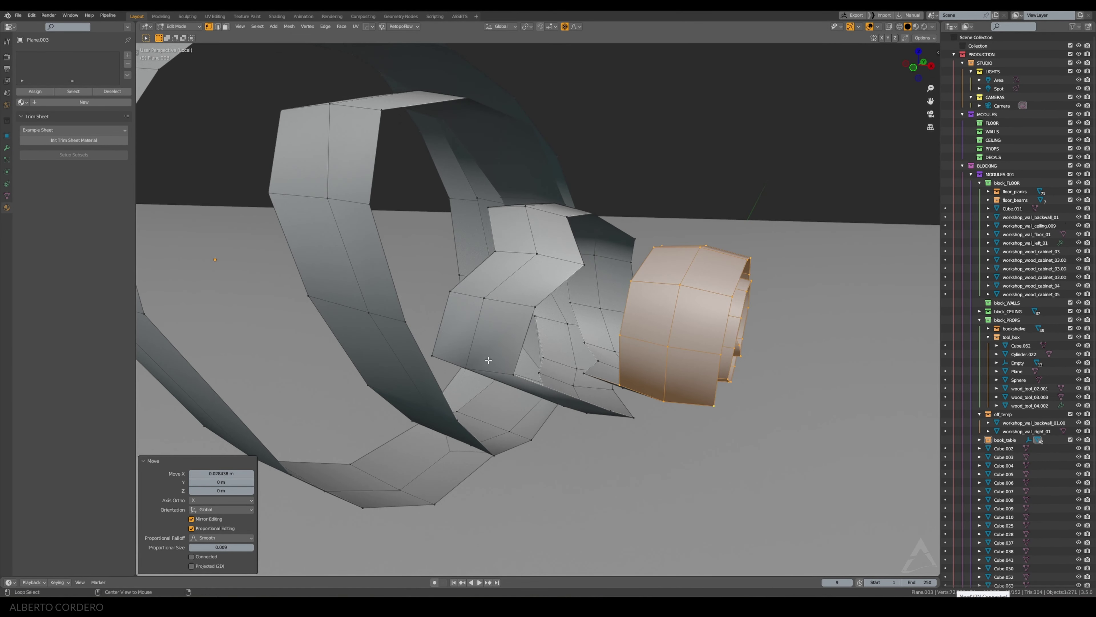
mouse_move(488, 360)
middle_mouse_down()
mouse_move(473, 395)
mouse_move(484, 300)
mouse_move(509, 320)
mouse_move(561, 302)
mouse_move(575, 278)
middle_mouse_up()
left_click(483, 301, "alt")
key("g")
key("x")
left_click(570, 330)
Step: Slide another inner-coil edge loop along X twice to loosen the roll
left_click(561, 302, "alt")
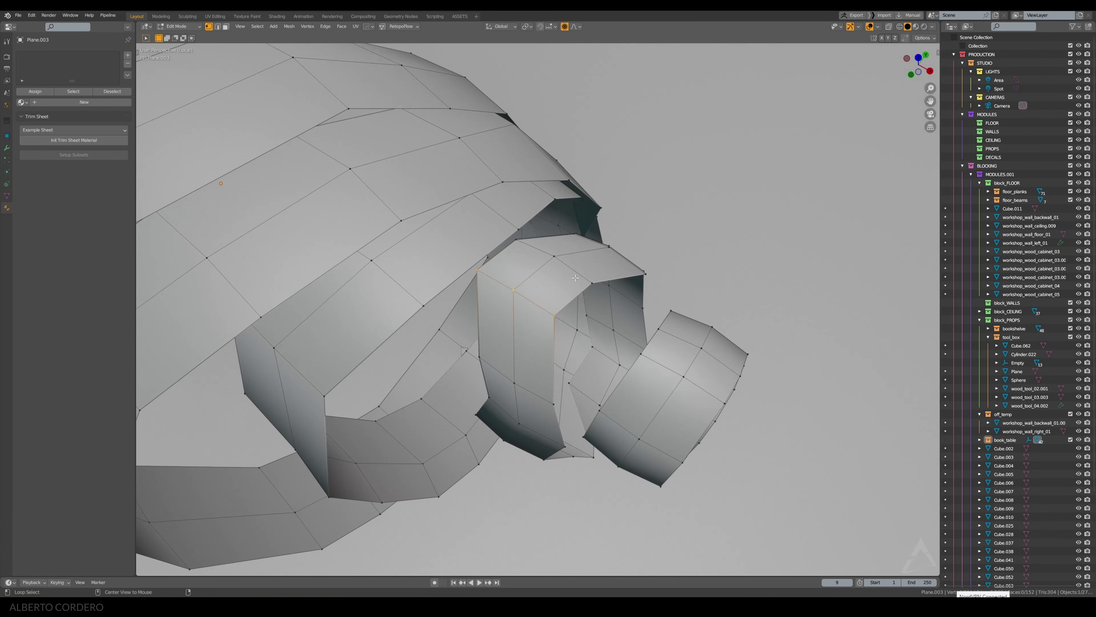
key("g")
key("x")
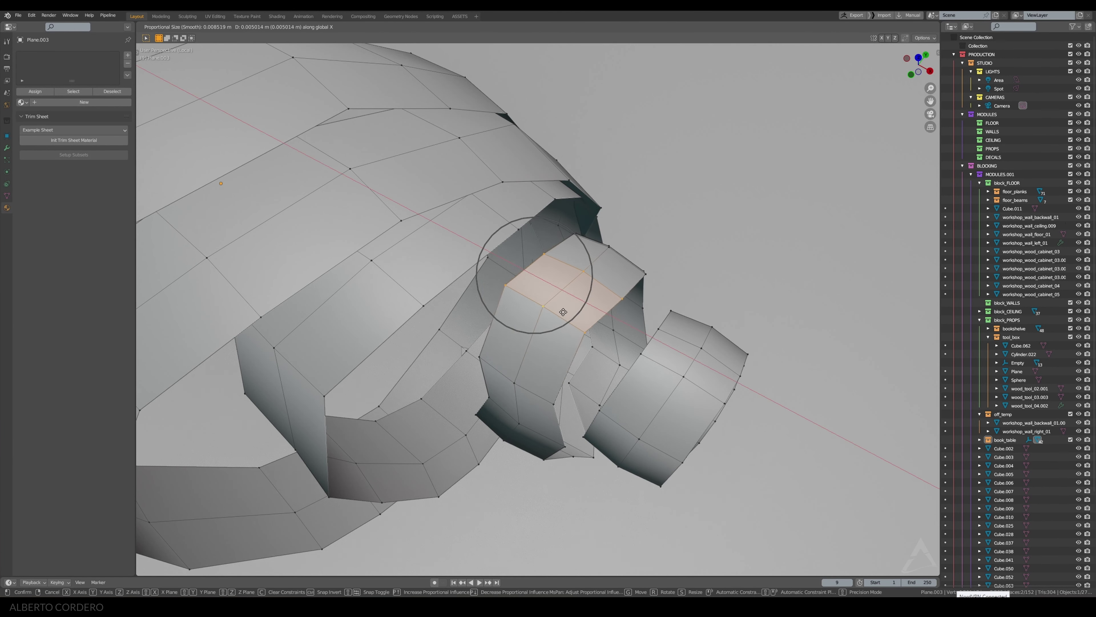
left_click(554, 369)
mouse_move(530, 430)
middle_mouse_down()
mouse_move(529, 324)
mouse_move(508, 315)
mouse_move(637, 245)
mouse_move(549, 252)
mouse_move(508, 302)
mouse_move(585, 326)
mouse_move(488, 302)
middle_mouse_up()
key("g")
key("x")
left_click(528, 324)
key("Tab")
Step: In side view with X-ray, proportionally move the spiral's upper-left vertices to smooth the curl
key("KP_1")
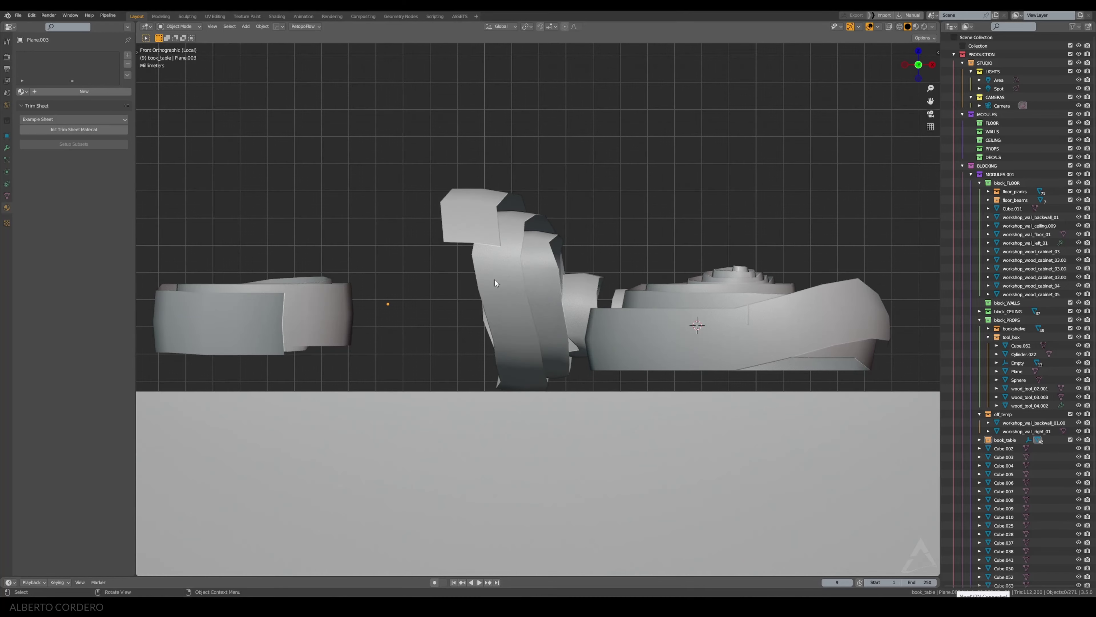
key("KP_3")
key("Tab")
key("alt+z")
left_click_drag(293, 164, 412, 280)
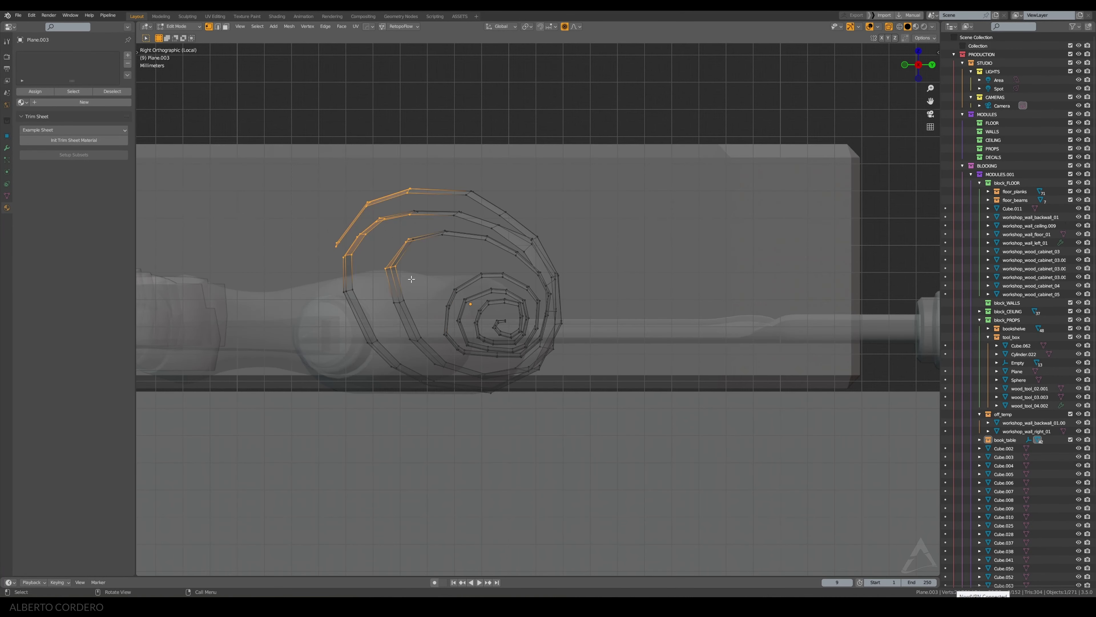
key("g")
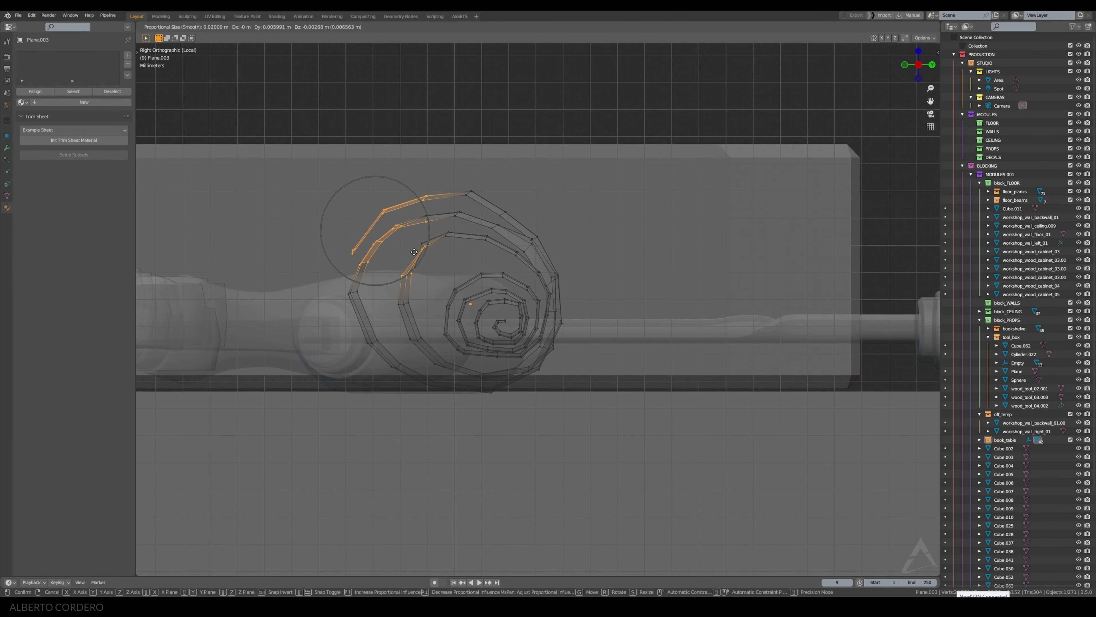
left_click(420, 254)
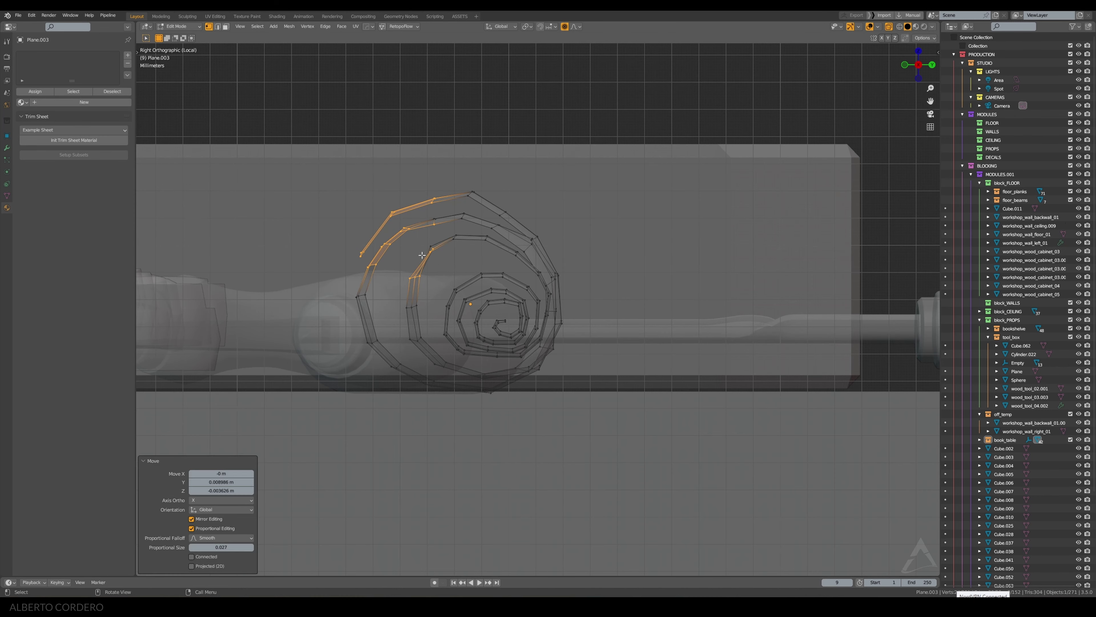
key("alt+z")
key("Tab")
Step: Orbit and zoom around the table to inspect the three shavings
scroll(490, 250, "down", 5)
mouse_move(490, 250)
middle_mouse_down()
mouse_move(561, 313)
mouse_move(540, 331)
middle_mouse_up()
scroll(570, 322, "up", 4)
scroll(571, 323, "down", 3)
scroll(541, 331, "up", 3)
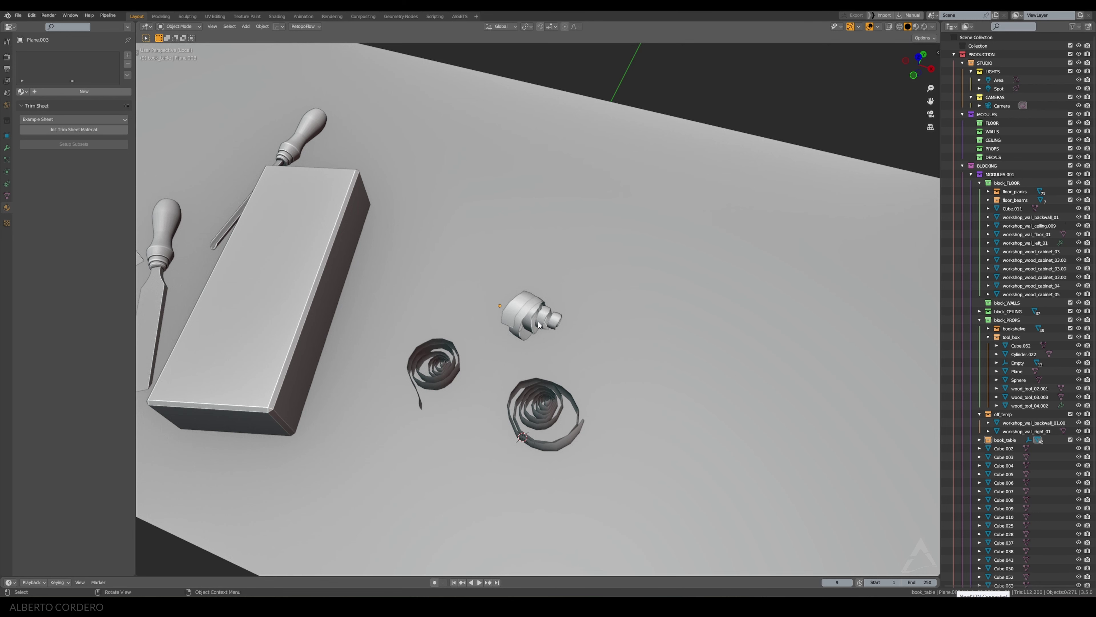
scroll(539, 324, "down", 3)
middle_click_drag(543, 327, 565, 315)
scroll(565, 316, "up", 3)
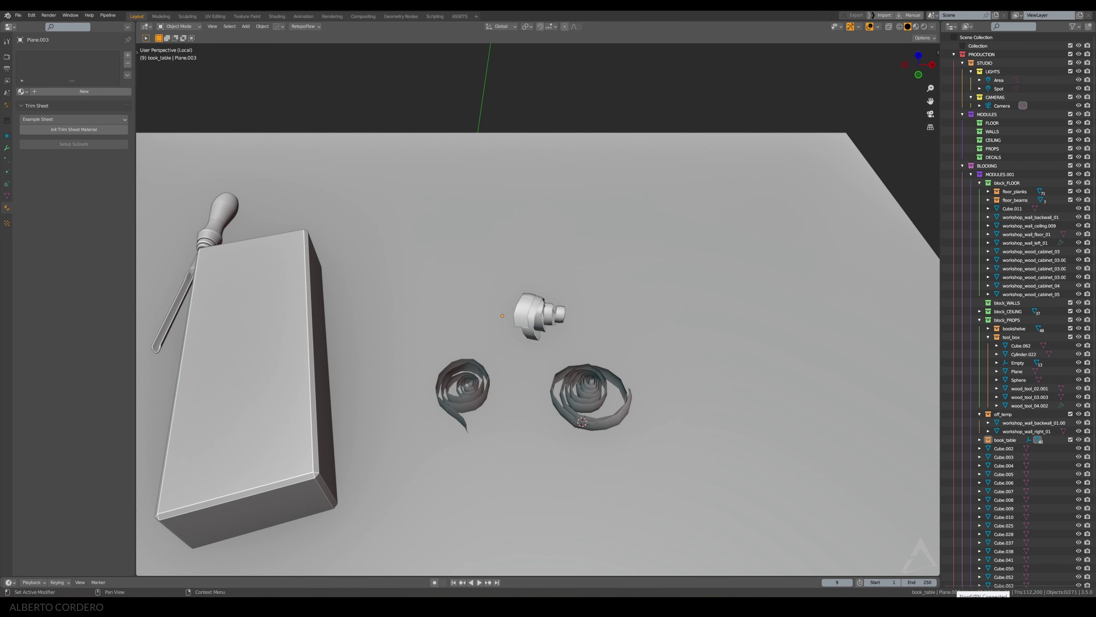
Step: Duplicate the small left shaving and place the copy to the right, viewed from above
left_click(495, 381)
key("KP_7")
scroll(487, 376, "up", 2)
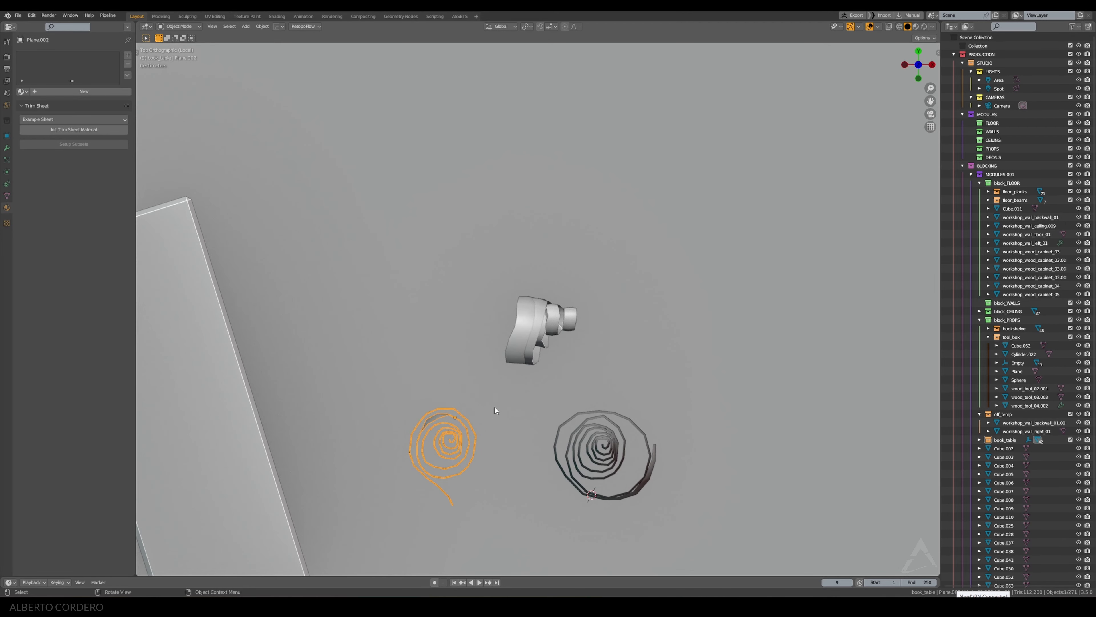
key("shift+d")
left_click(793, 411)
middle_click_drag(792, 412, 600, 303, "shift")
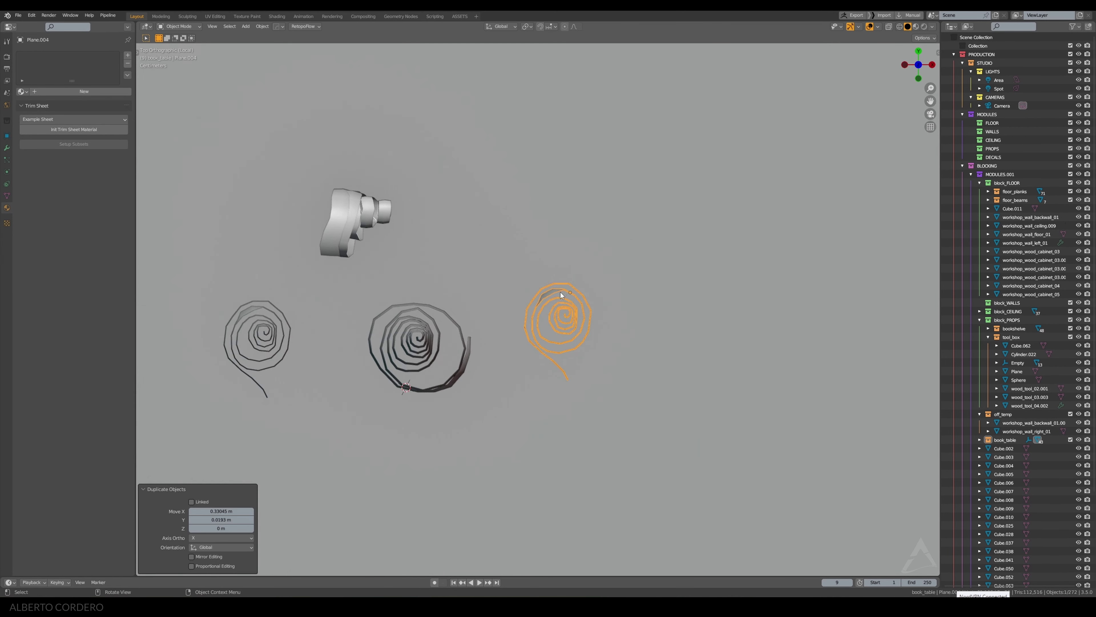
scroll(600, 346, "up", 2)
Step: Delete the copy's inner spiral turns by grow-selecting outward from the centre vertex
key("Tab")
scroll(601, 352, "up", 3)
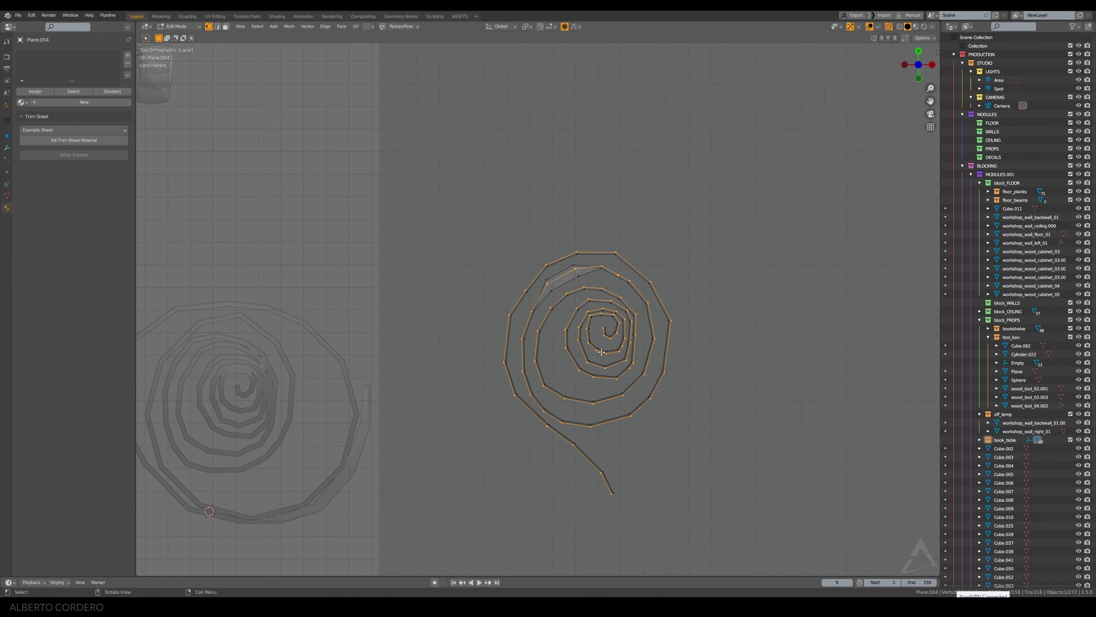
left_click(605, 329)
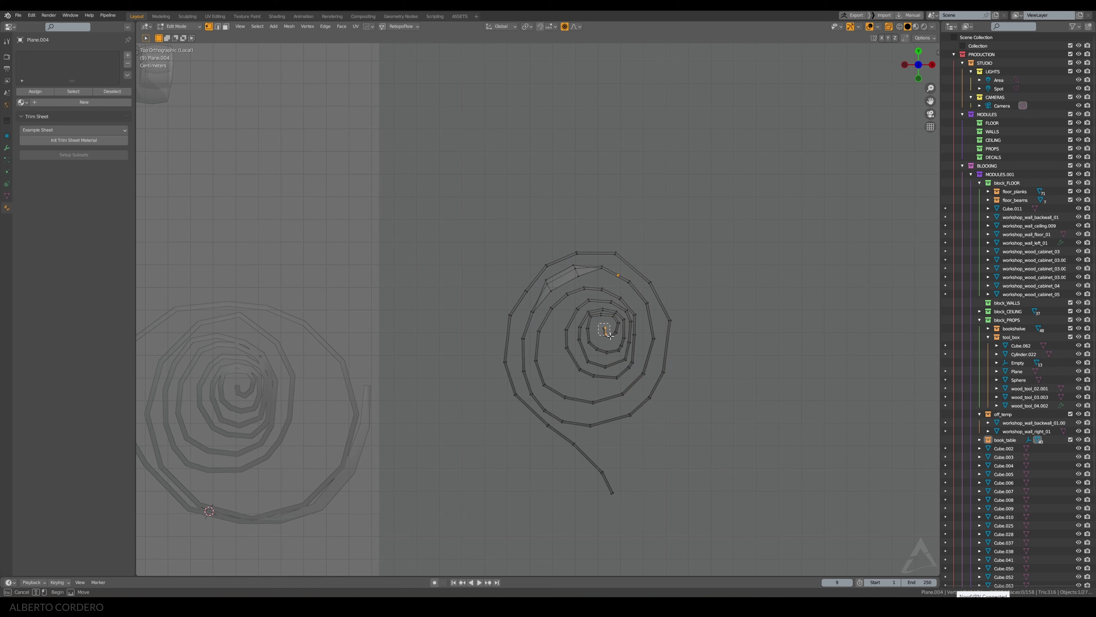
left_click(610, 336, "ctrl")
key("ctrl+KP_Add")
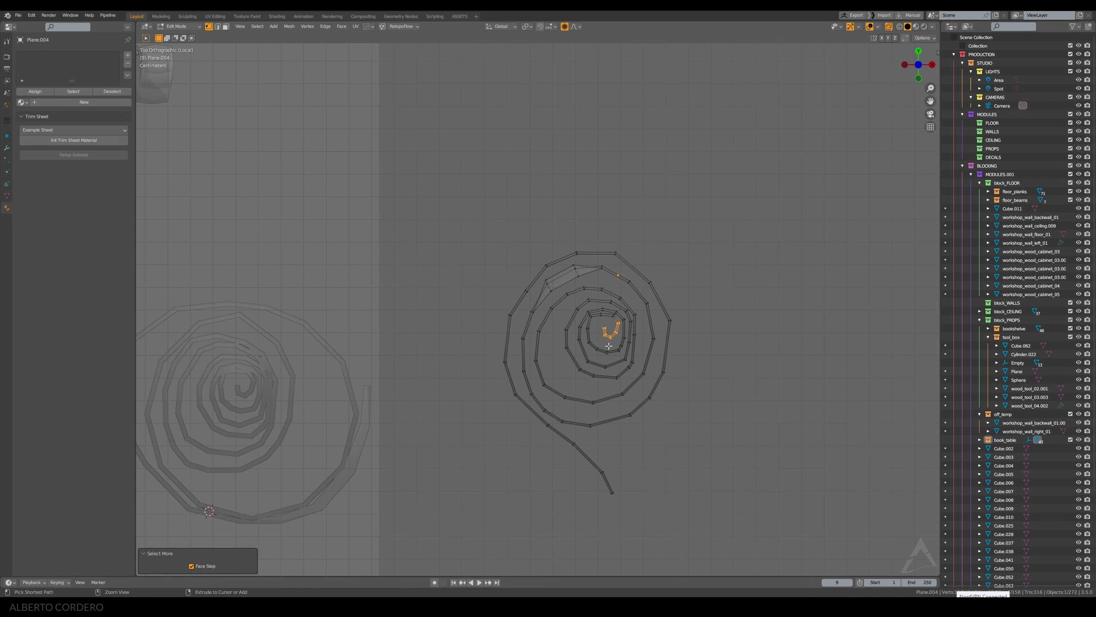
key("ctrl+KP_Add")
key("ctrl+KP_Add")
key("ctrl+KP_Add")
key("ctrl+KP_Add")
key("ctrl+KP_Add")
key("ctrl+KP_Add")
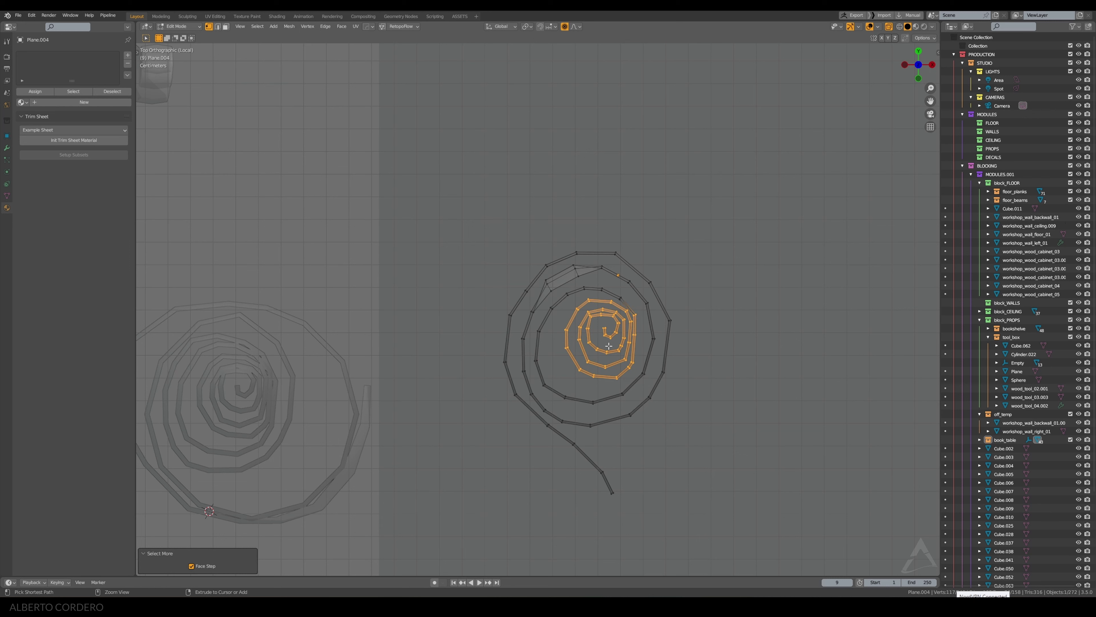
key("x")
left_click(588, 343)
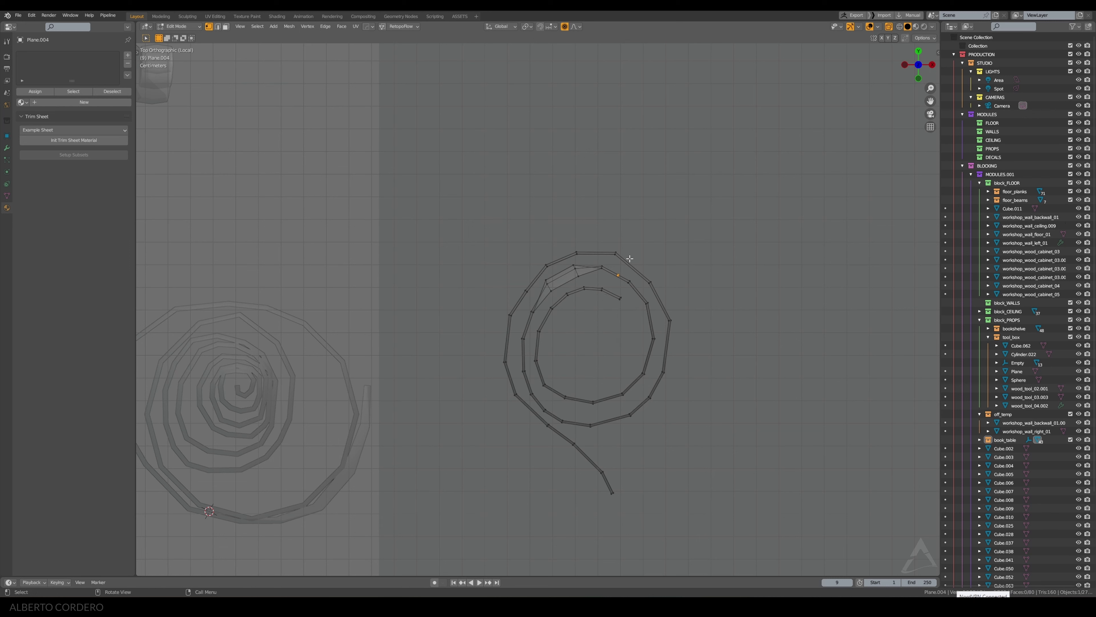
Step: Push the right and lower outer-ring vertices outward to loosen the ring
scroll(628, 300, "up", 2)
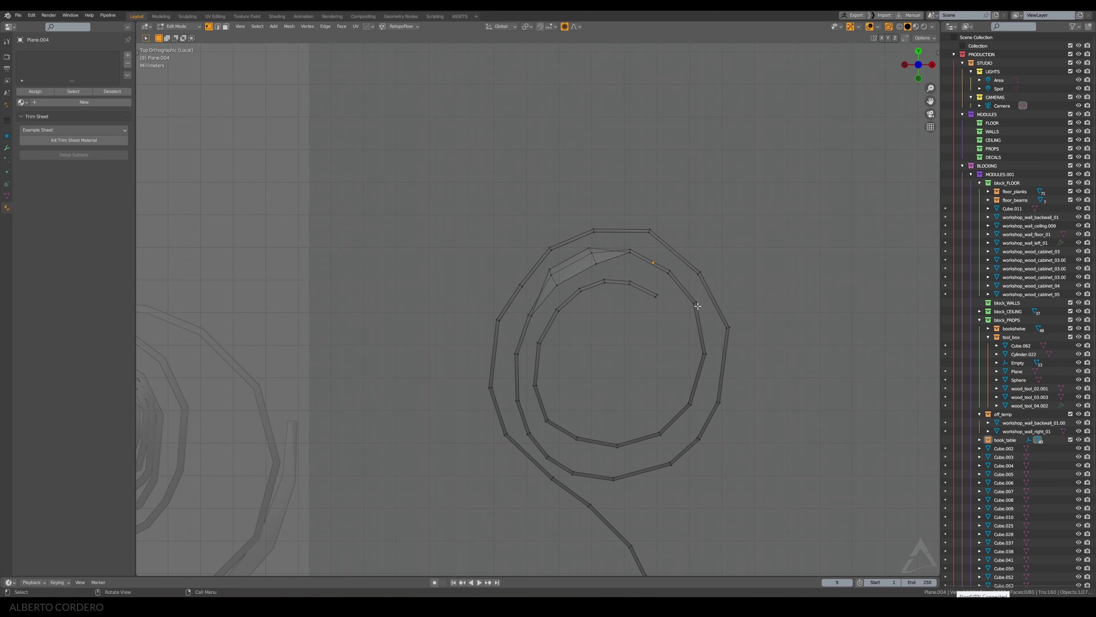
left_click(729, 330, "shift")
left_click(720, 400, "shift")
key("g")
left_click(744, 364)
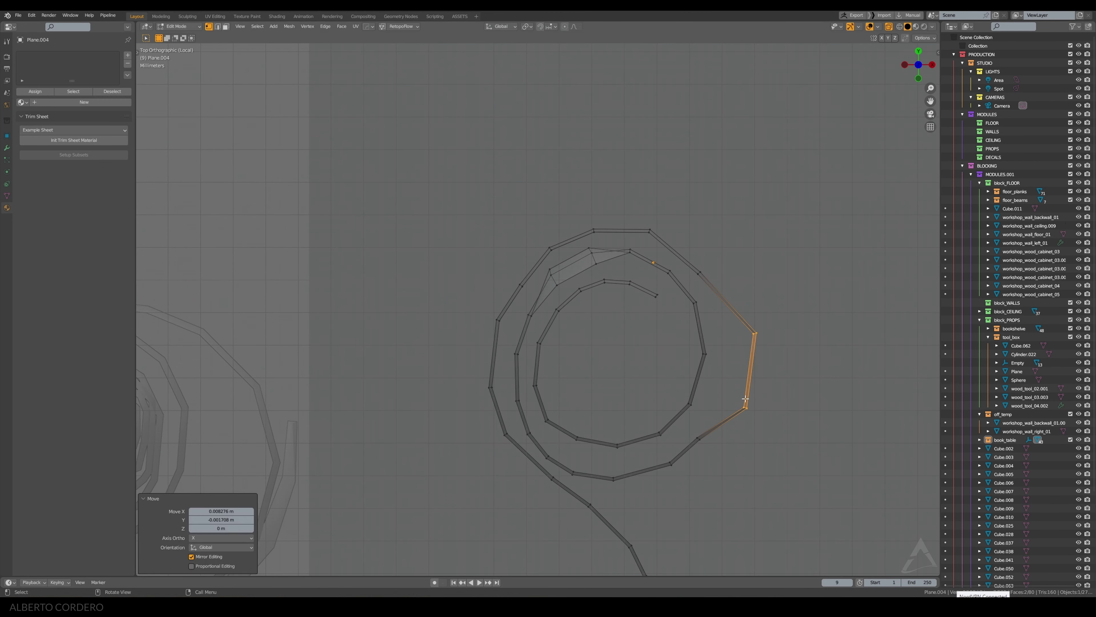
left_click_drag(692, 430, 709, 456)
key("g")
left_click(741, 442)
left_click(671, 463)
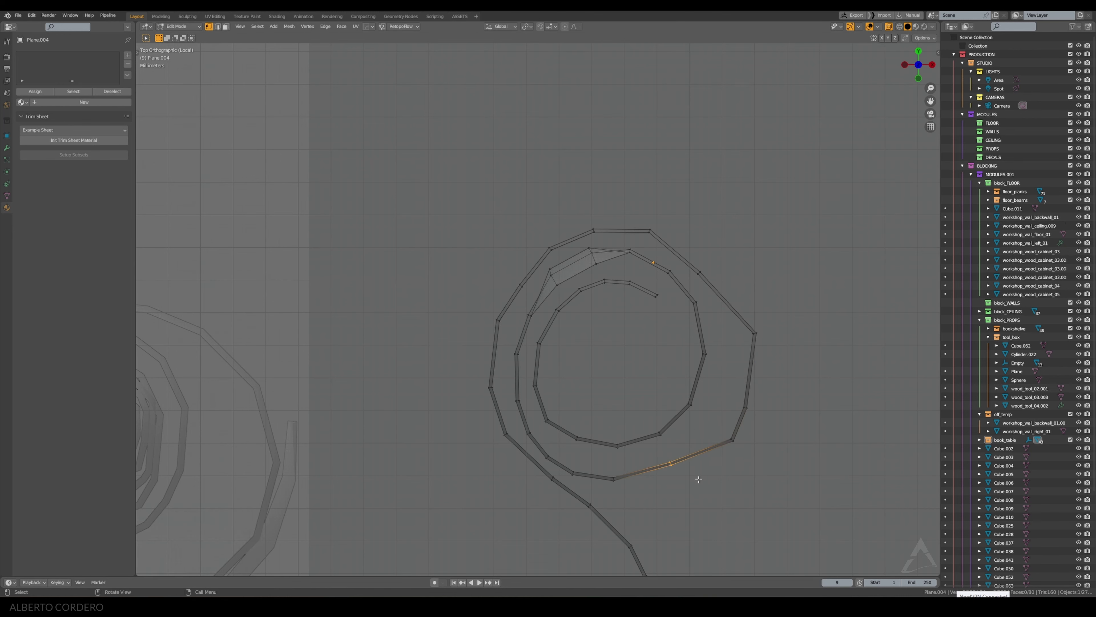
key("g")
left_click(731, 490)
Step: Move the upper-right, right, top-right and top-left outer vertices outward
left_click(700, 273)
key("g")
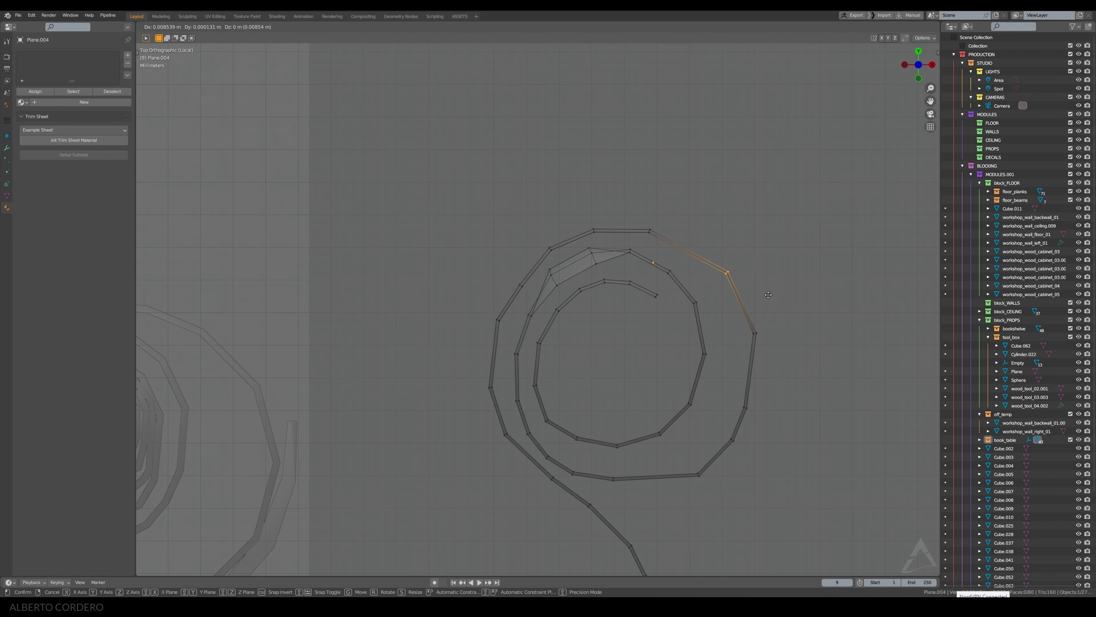
left_click(774, 281)
left_click(755, 333)
key("g")
left_click(650, 230)
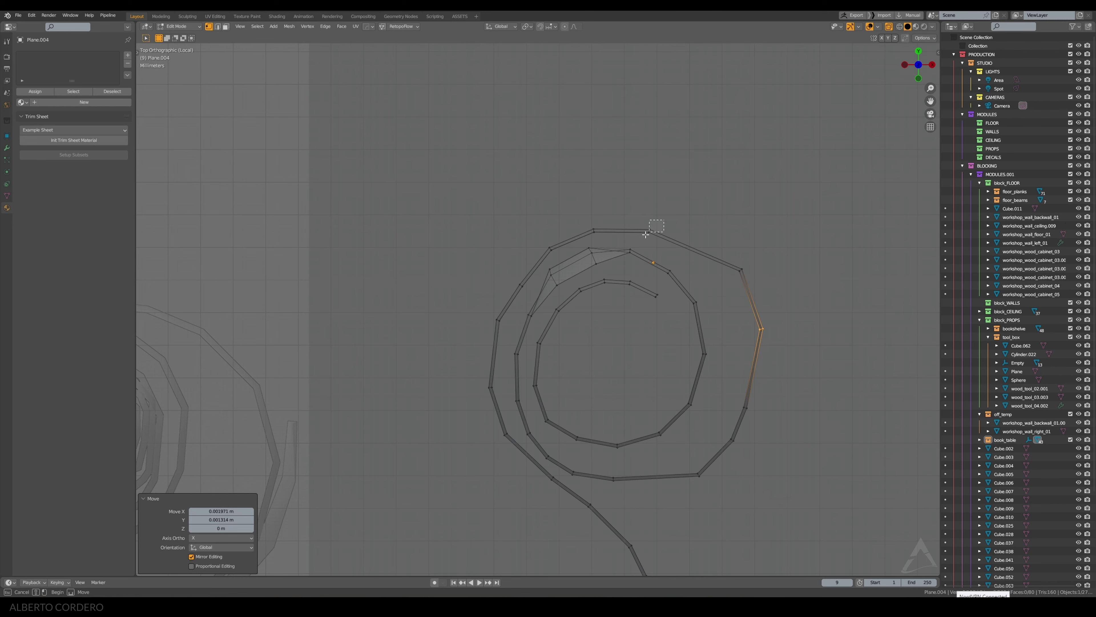
key("g")
left_click(690, 226)
left_click(592, 232)
key("g")
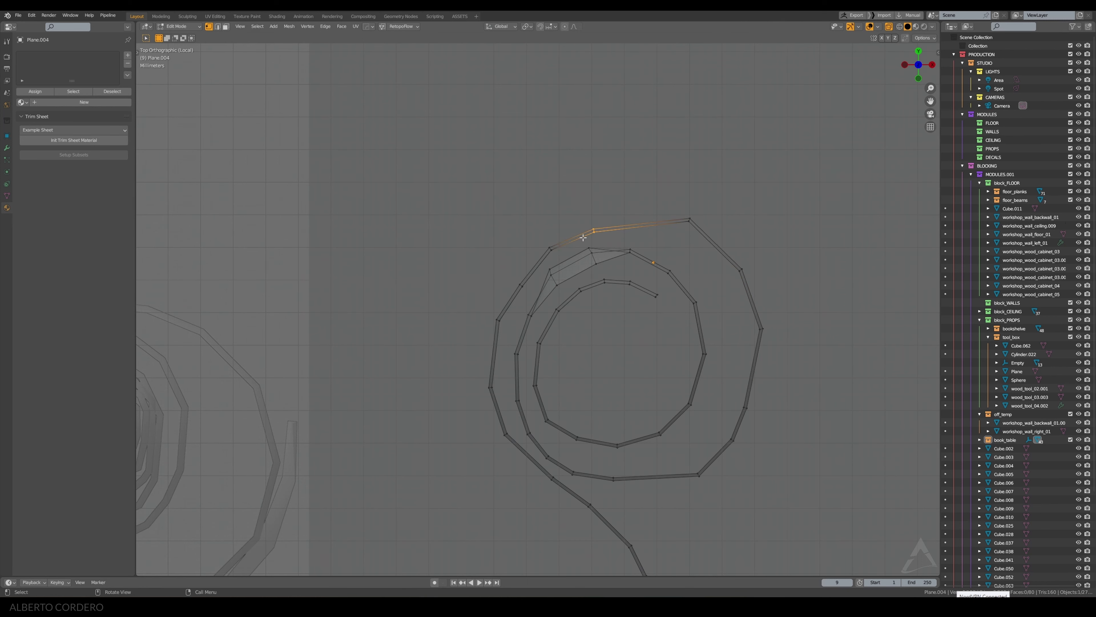
left_click(623, 209)
Step: Move the left and far-left outer vertices up and out, then return to object mode
left_click(551, 246)
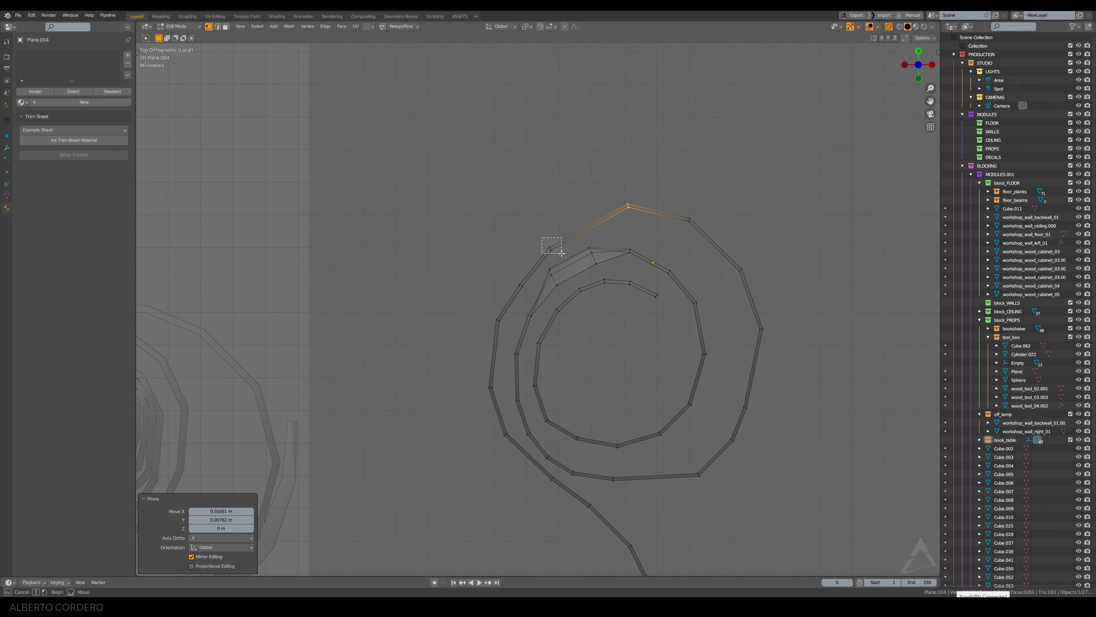
key("g")
left_click(566, 223)
key("b")
left_click_drag(512, 291, 527, 272)
key("g")
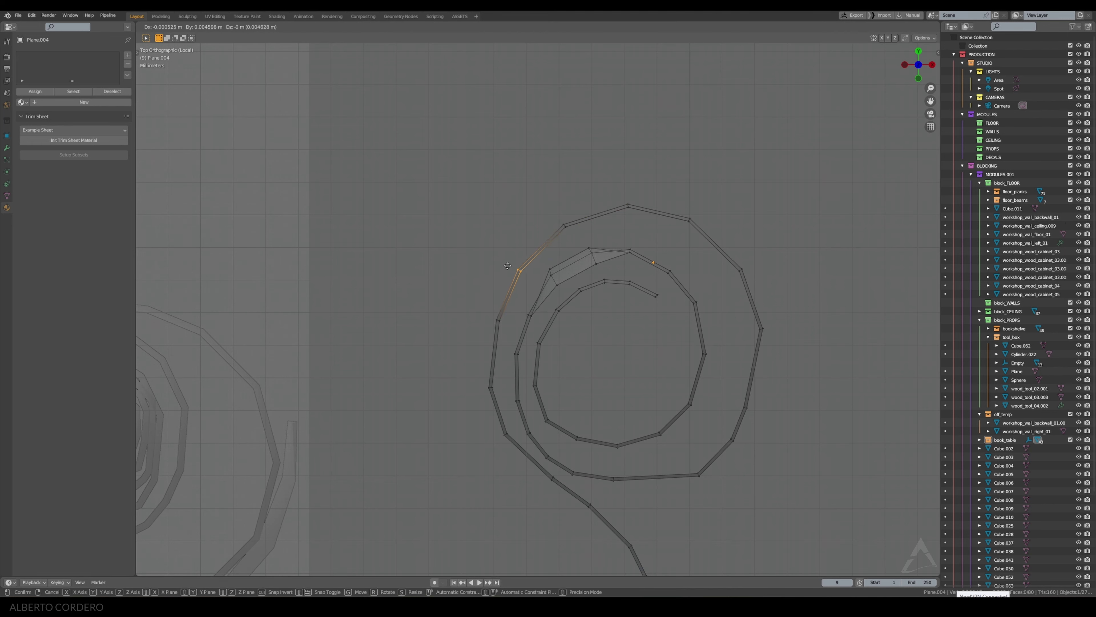
left_click(508, 254)
mouse_move(507, 255)
middle_mouse_down()
mouse_move(621, 267)
mouse_move(633, 278)
mouse_move(608, 282)
middle_mouse_up()
key("Tab")
scroll(608, 281, "up", 3)
Step: Edge-slide the tail edge and the middle-row edges along the shaving strip
key("Tab")
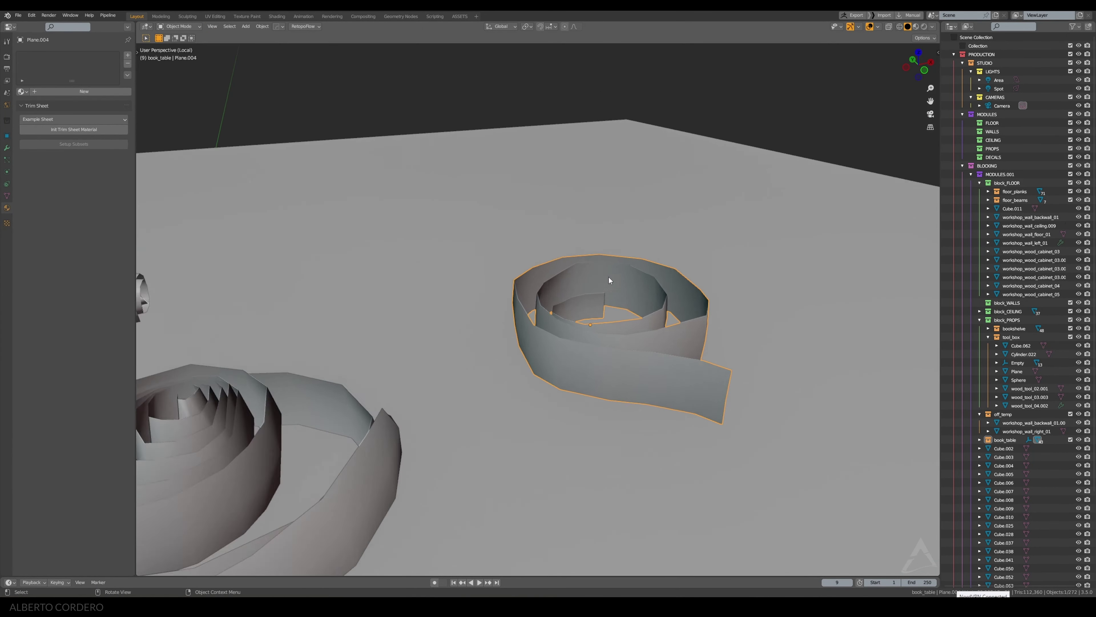
scroll(608, 277, "up", 2)
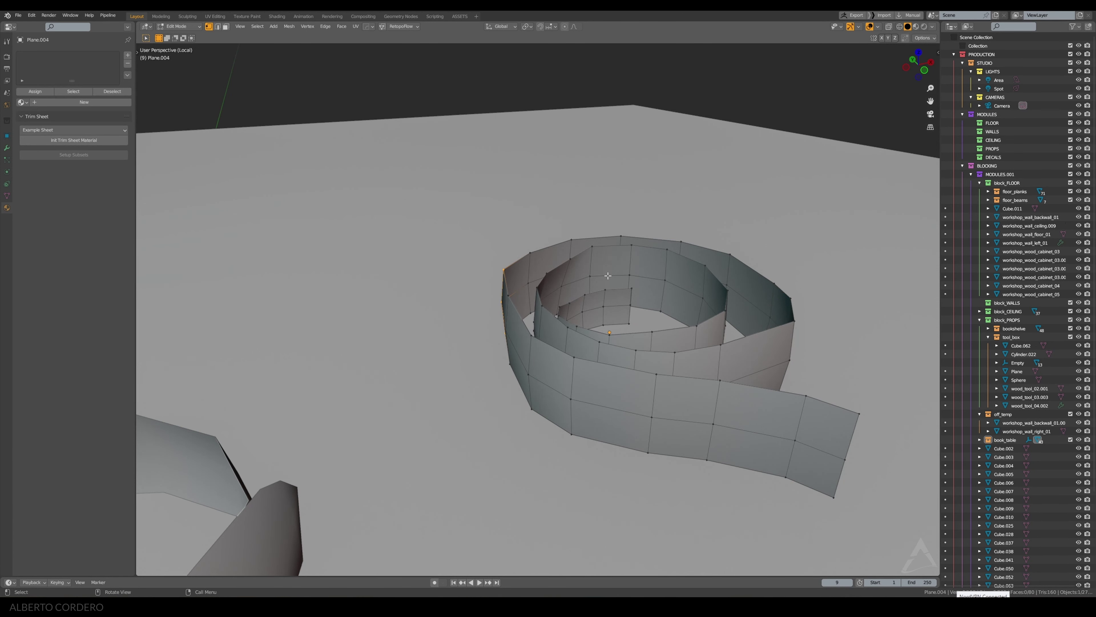
left_click(585, 360, "alt")
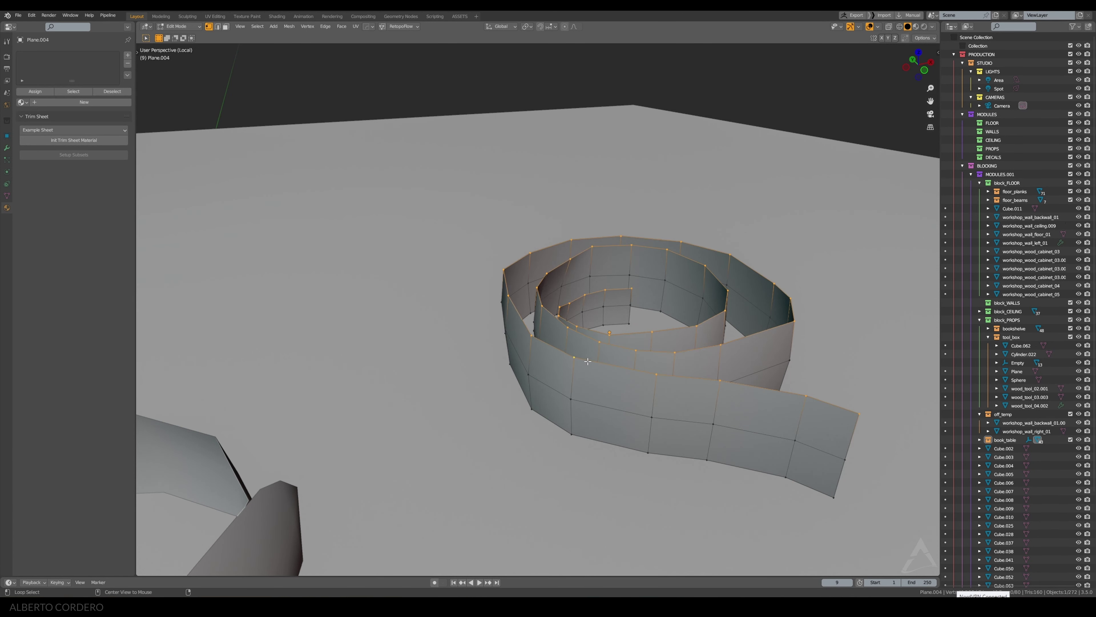
left_click(572, 362)
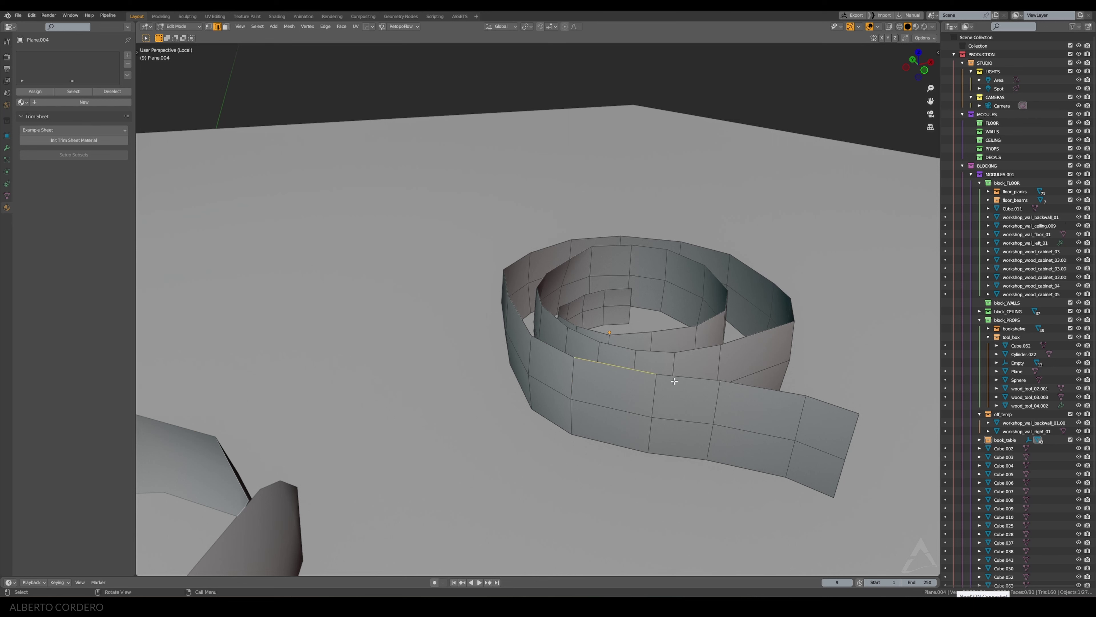
middle_click_drag(829, 408, 830, 380)
key("g")
key("g")
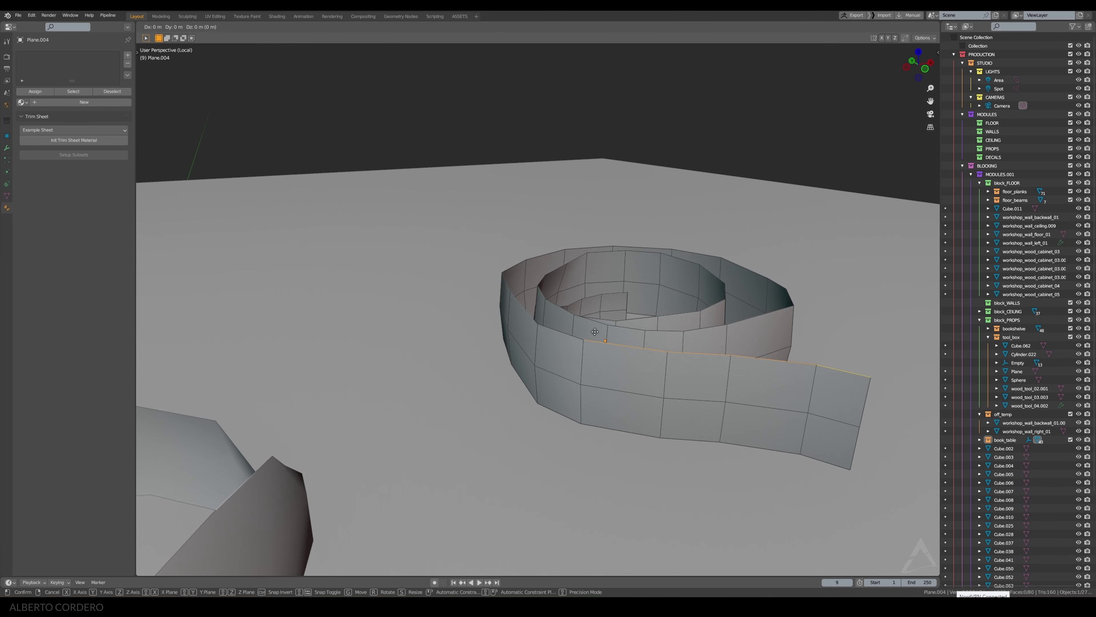
left_click(596, 341)
left_click(606, 384)
left_click(708, 401, "shift")
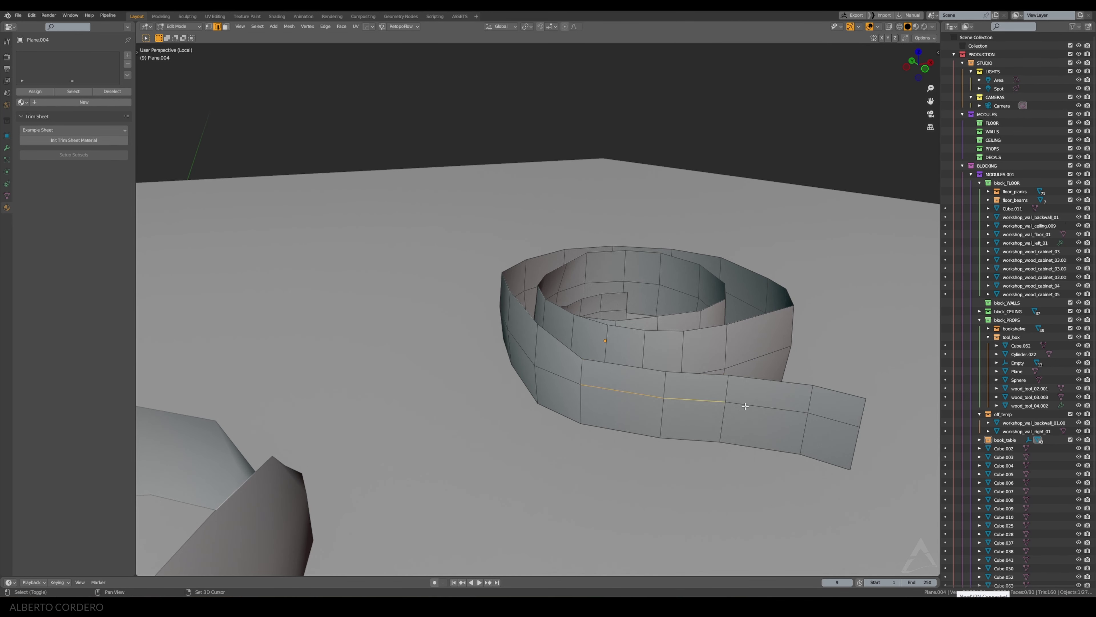
key("g")
key("g")
left_click(678, 378)
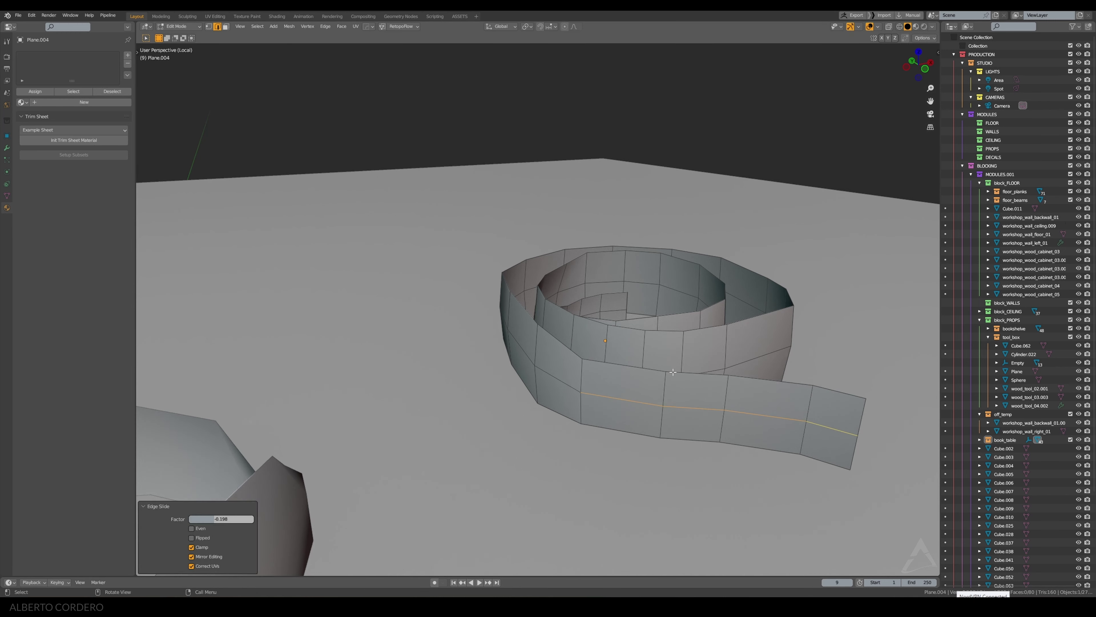
Step: Slide the strip's end edge down repeatedly to narrow the tail
middle_click_drag(678, 378, 682, 359)
left_click(832, 375)
key("g")
key("g")
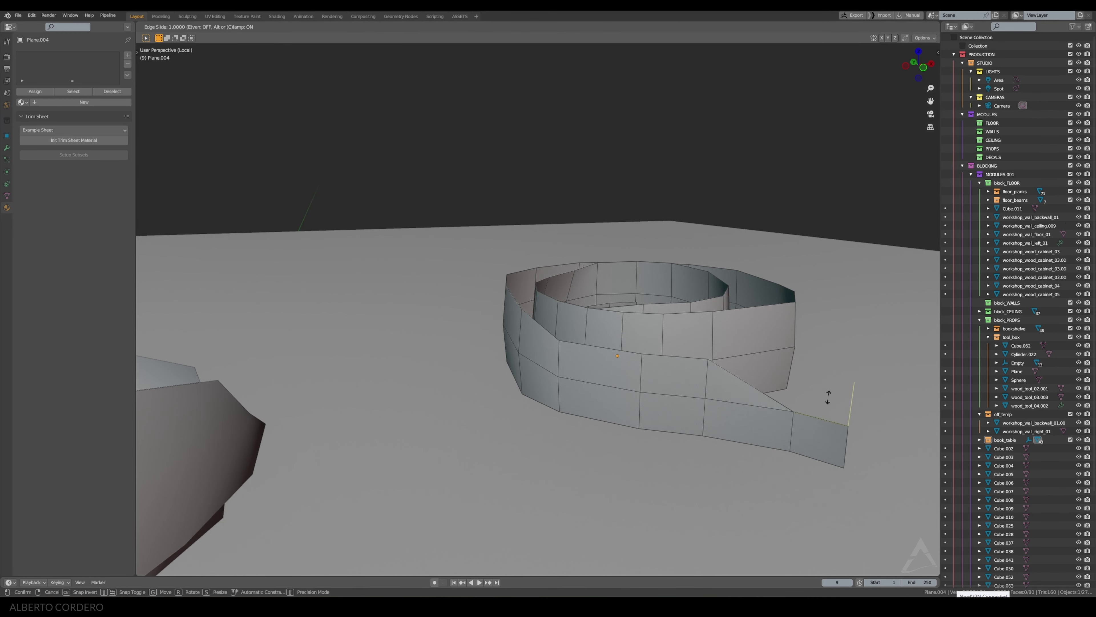
left_click(825, 407)
key("g")
key("g")
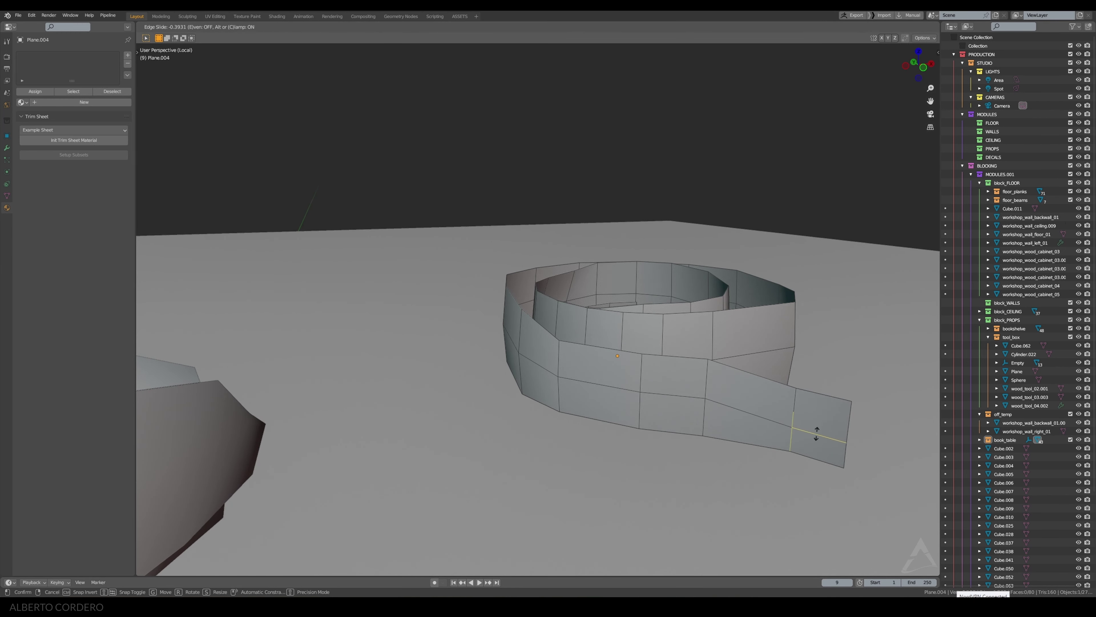
left_click(816, 417)
key("g")
key("g")
left_click(820, 409)
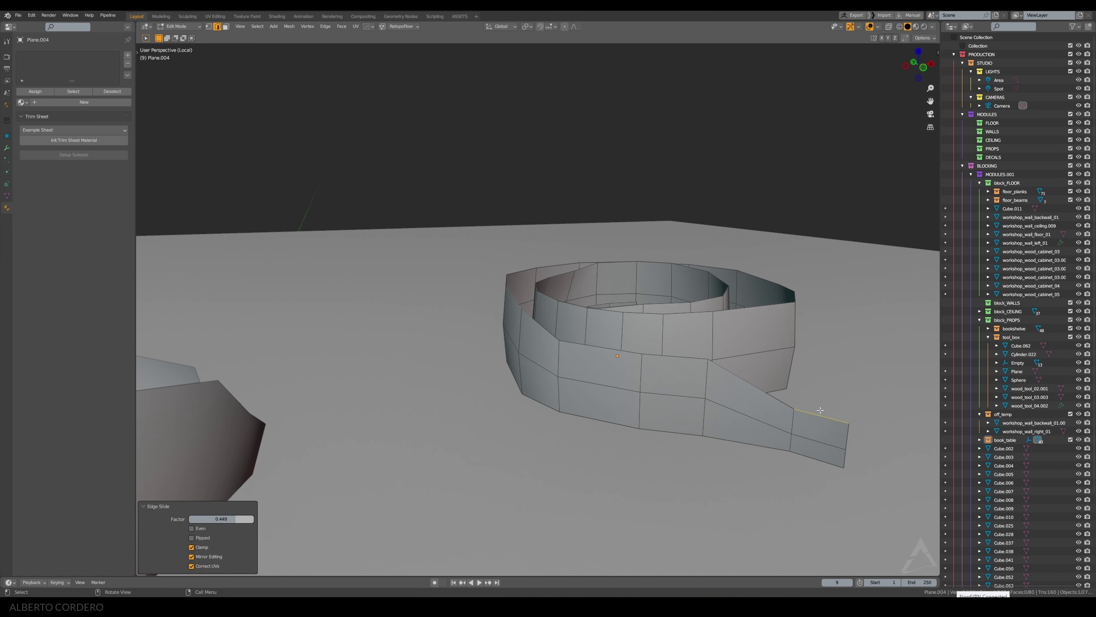
Step: Vertex-slide the tail's end vertices to finish the taper, then return to object mode
key("1")
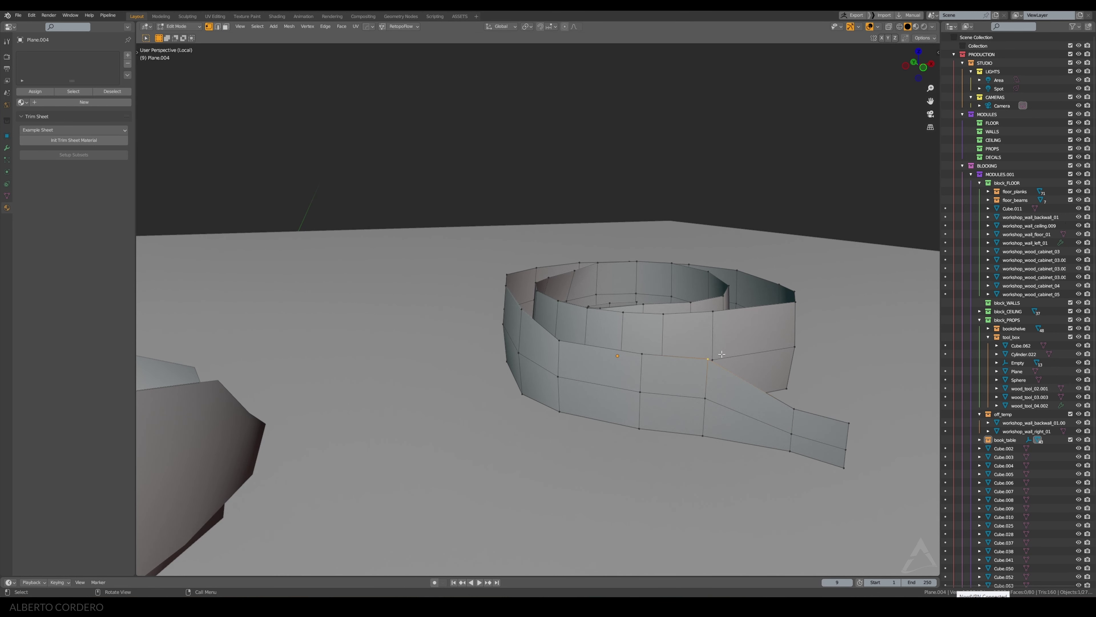
key("g")
key("g")
left_click(798, 389)
key("g")
key("g")
left_click(876, 420)
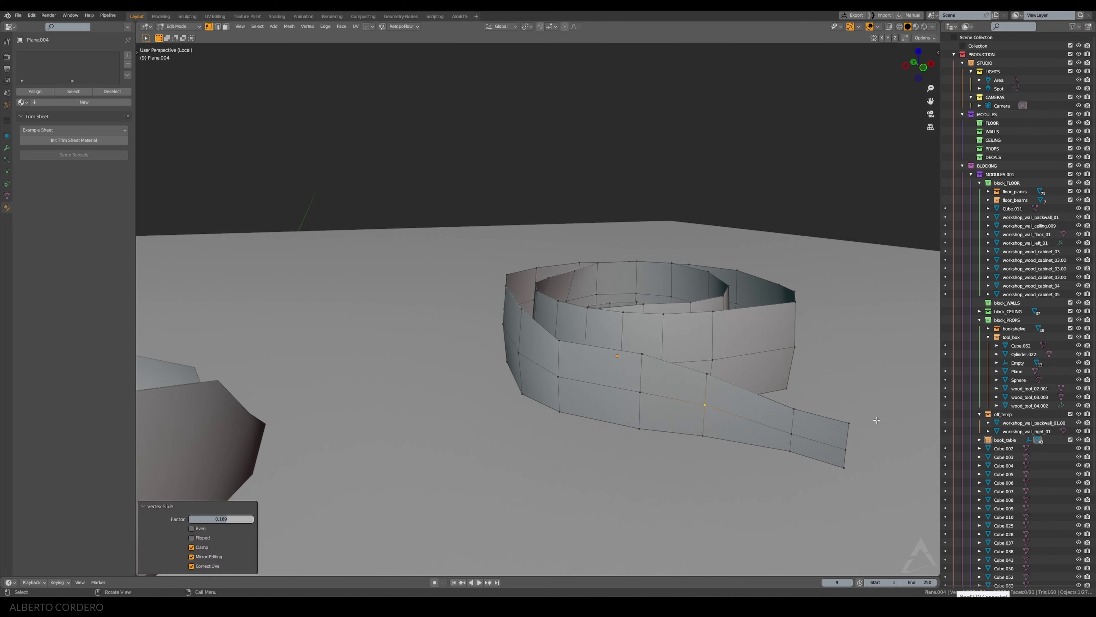
key("g")
key("g")
left_click(859, 426)
key("Tab")
mouse_move(859, 427)
middle_mouse_down()
mouse_move(602, 321)
mouse_move(538, 307)
mouse_move(574, 340)
mouse_move(556, 340)
middle_mouse_up()
scroll(613, 323, "down", 5)
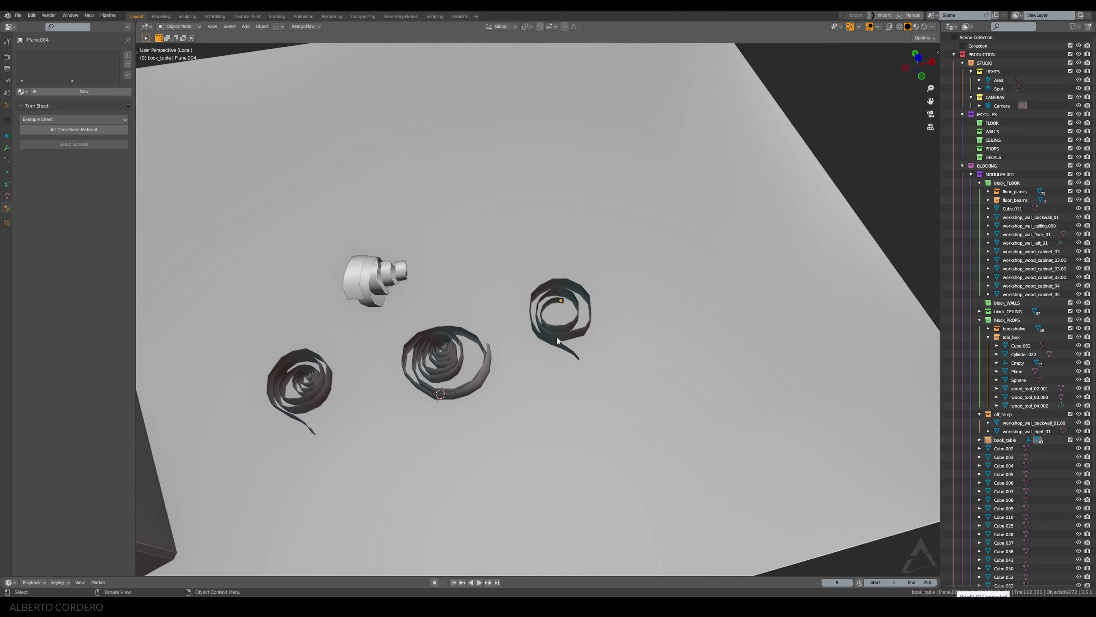
Step: In top X-ray view, extrude the spiral's inner end vertex to curl further inward
key("KP_7")
scroll(586, 285, "up", 4)
key("Tab")
key("alt+z")
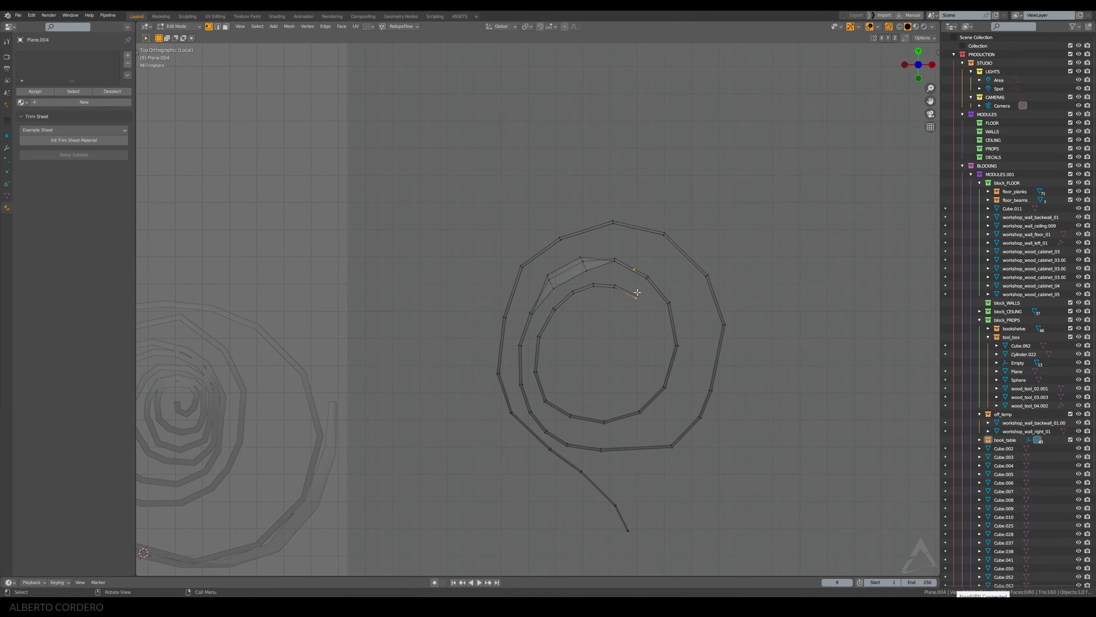
left_click(637, 297, "shift")
key("e")
left_click(644, 332)
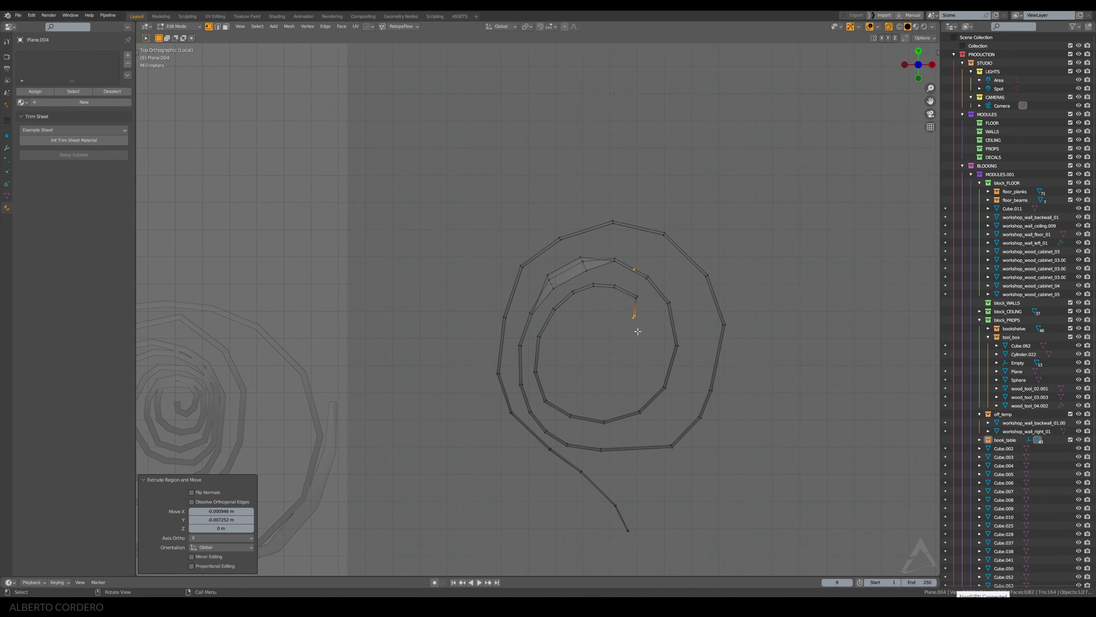
right_click(616, 326, "ctrl")
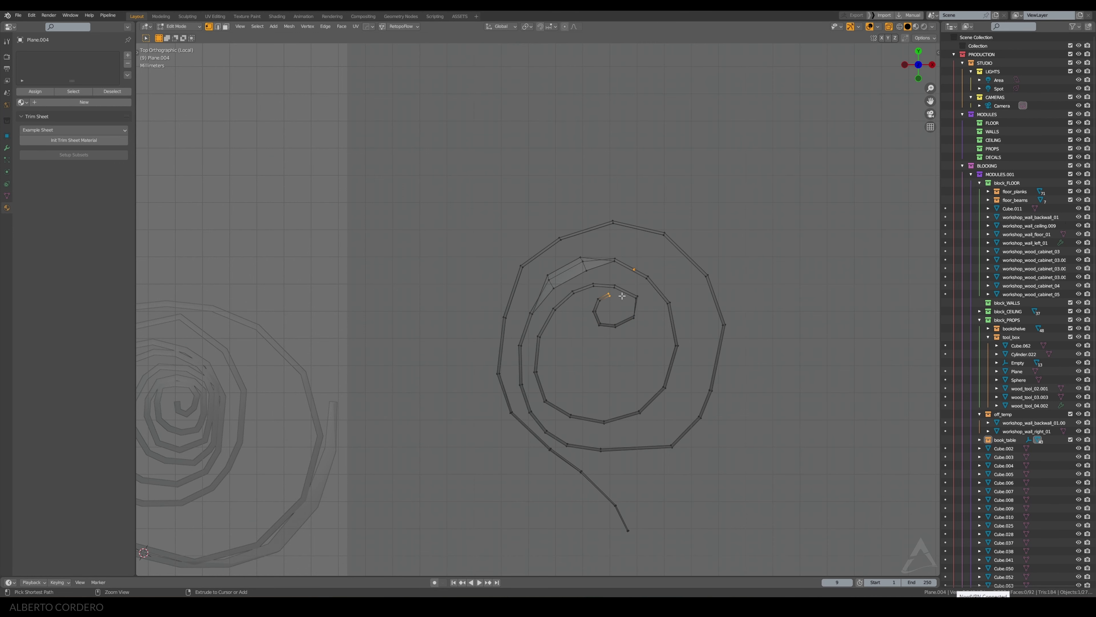
key("Tab")
Step: Select the shavings together in top wireframe view to move them to a collection
mouse_move(627, 306)
middle_mouse_down()
mouse_move(601, 313)
mouse_move(445, 277)
mouse_move(532, 260)
mouse_move(518, 283)
mouse_move(535, 287)
middle_mouse_up()
scroll(567, 279, "down", 2)
scroll(545, 312, "down", 4)
scroll(545, 312, "up", 4)
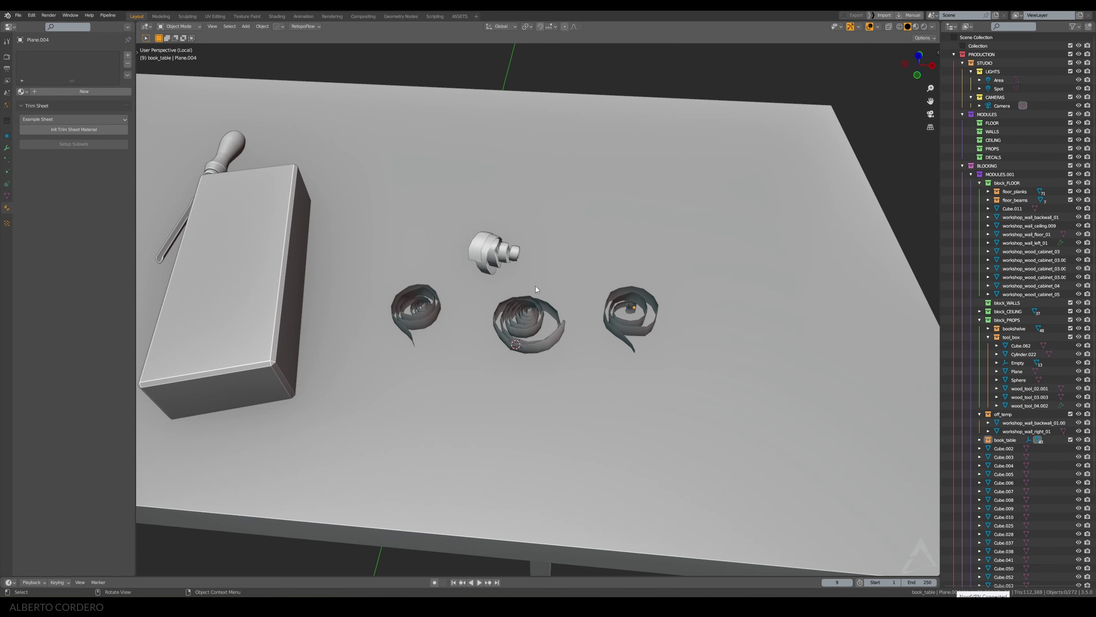
left_click(629, 298)
left_click(531, 305, "shift")
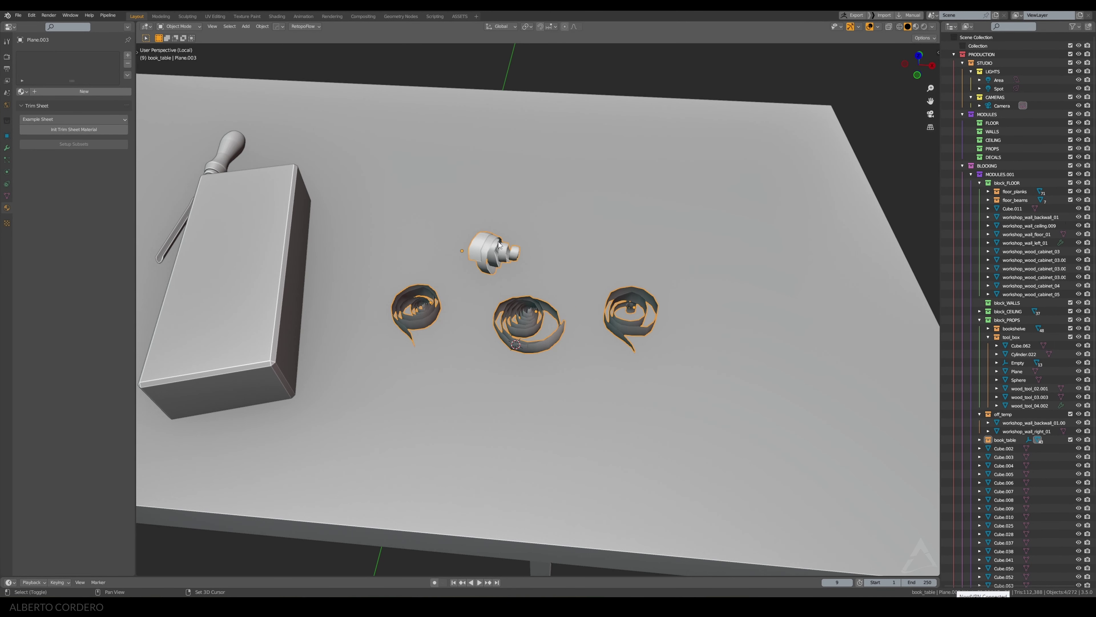
key("KP_7")
key("shift+z")
key("m")
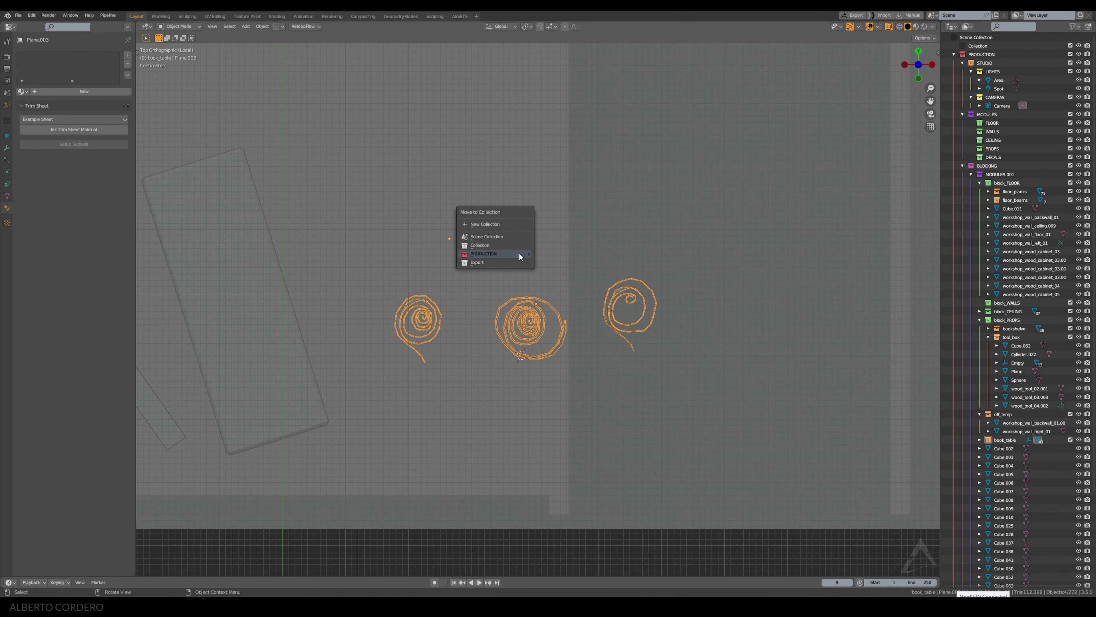
mouse_move(566, 292)
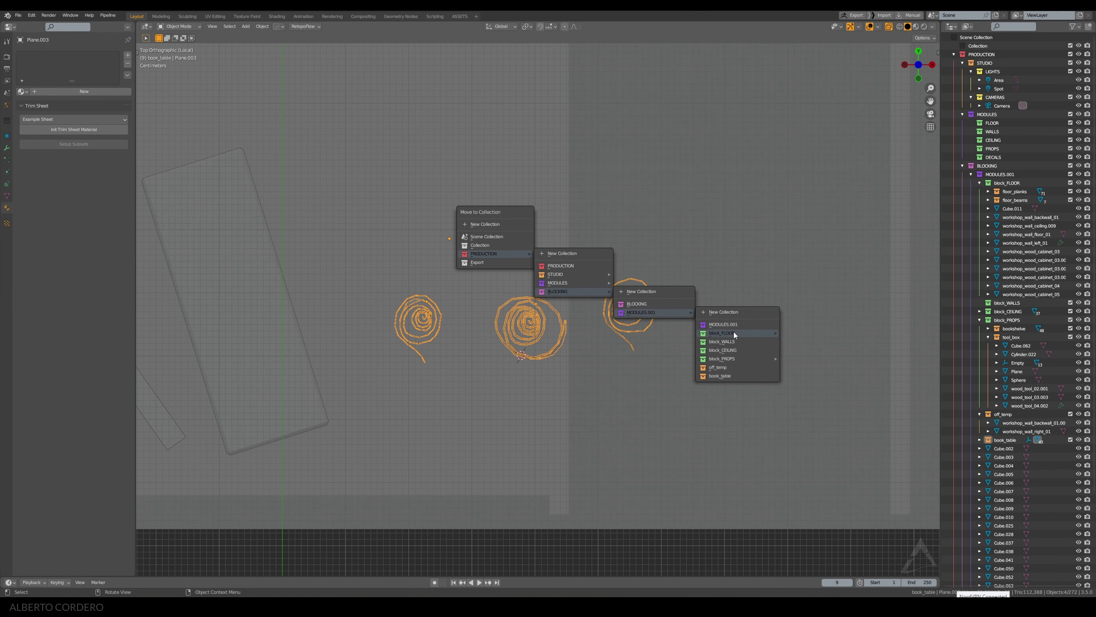
Step: Move the shavings into a new wood_shavings collection and batch-rename them wood_shavings
mouse_move(722, 358)
left_click(797, 358)
type("wood_shavings")
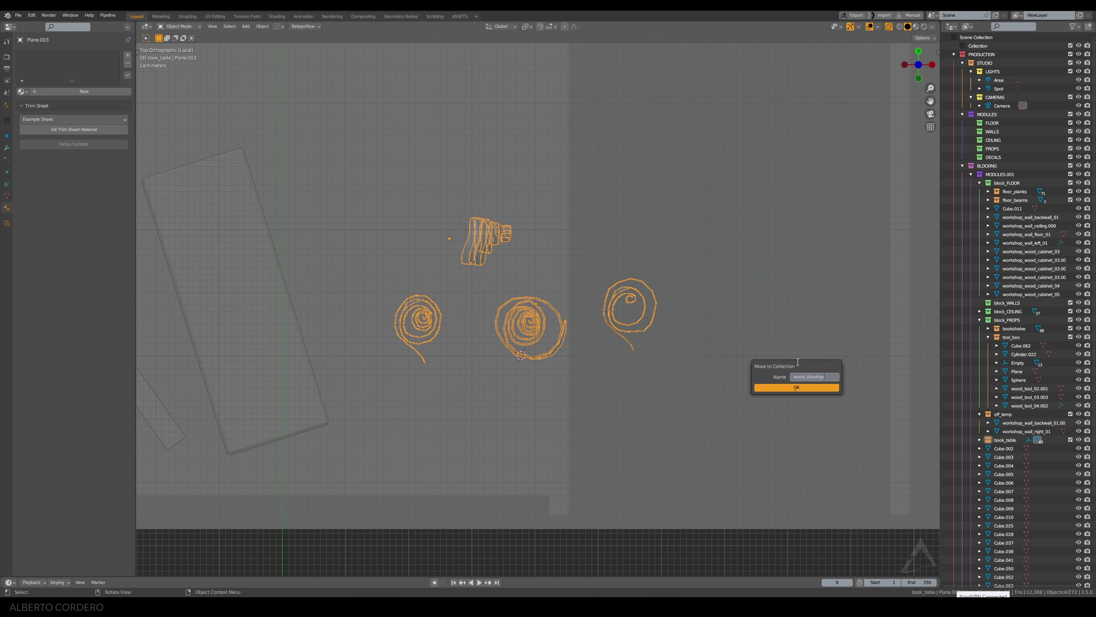
key("Return")
key("Return")
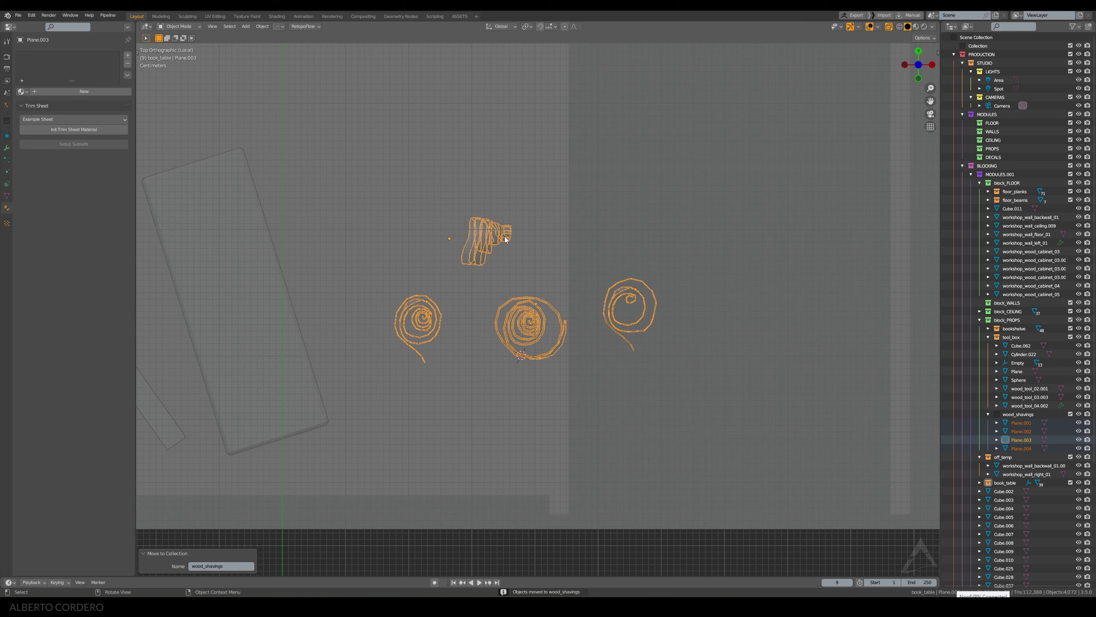
key("q")
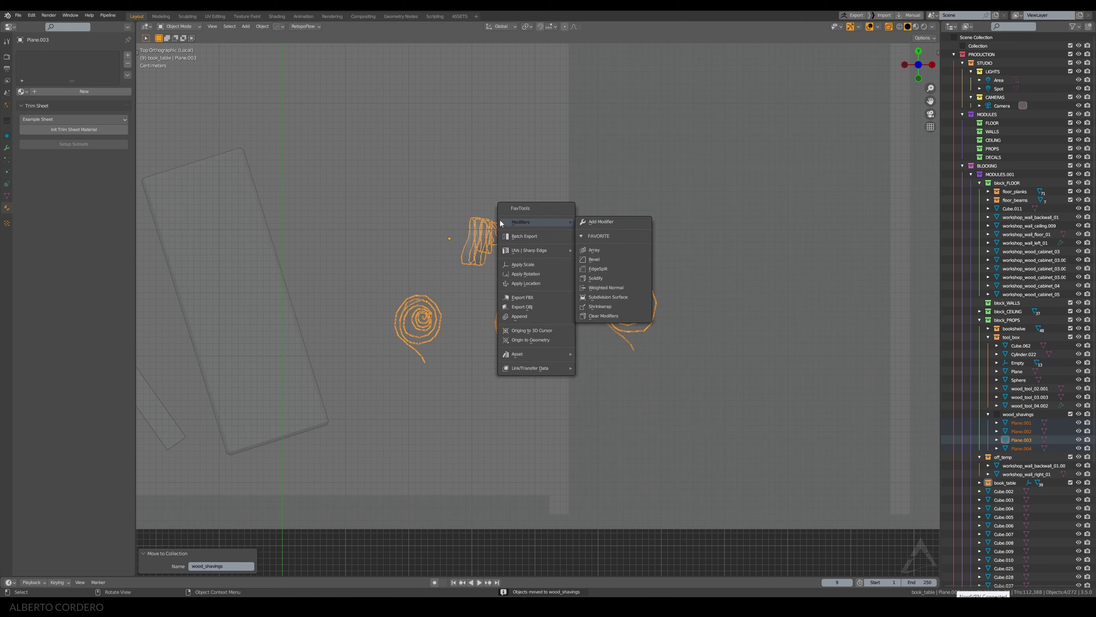
left_click(546, 236)
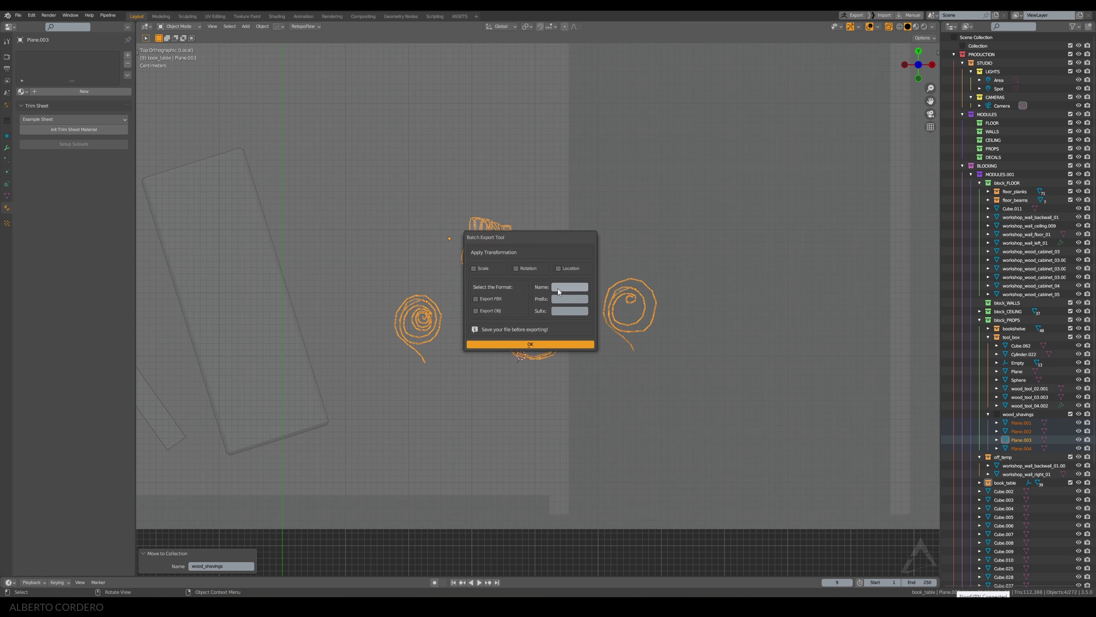
left_click(569, 287)
left_click(540, 344)
Step: Shrink the middle wood shaving and slide it flat to a new spot on the tabletop
key("shift+z")
scroll(532, 301, "down", 3)
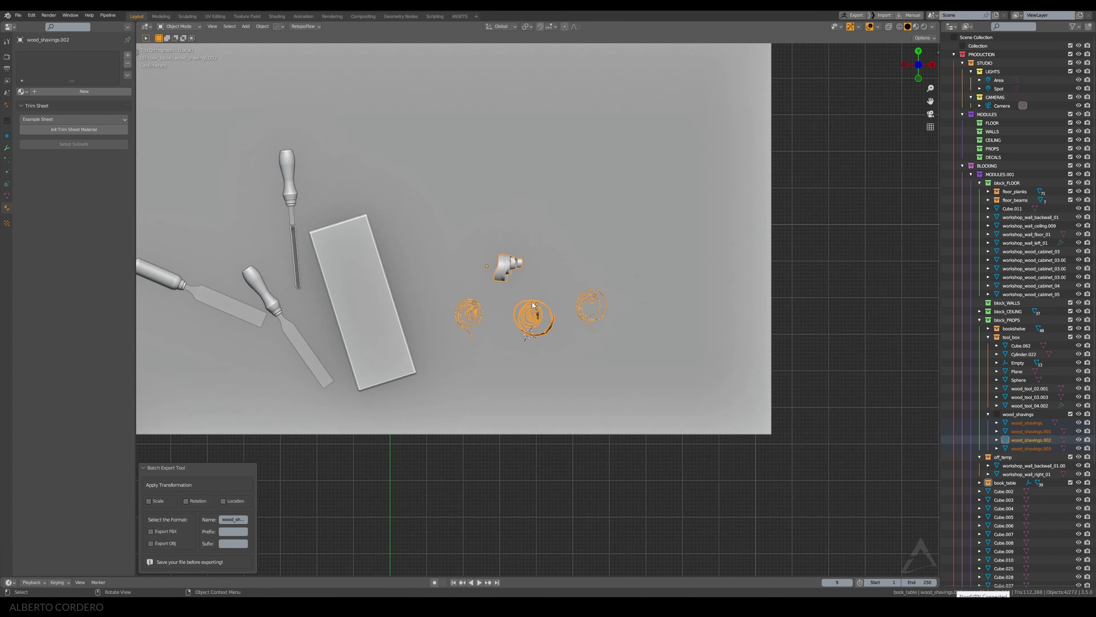
mouse_move(532, 301)
middle_mouse_down()
mouse_move(533, 257)
mouse_move(570, 254)
mouse_move(547, 307)
mouse_move(533, 305)
middle_mouse_up()
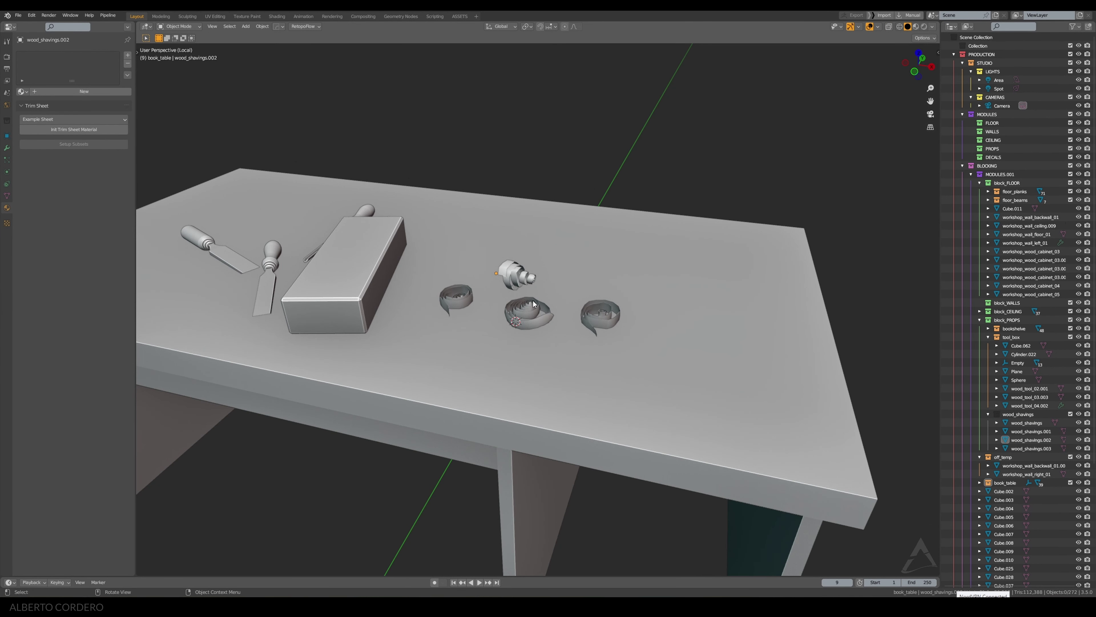
left_click(525, 302)
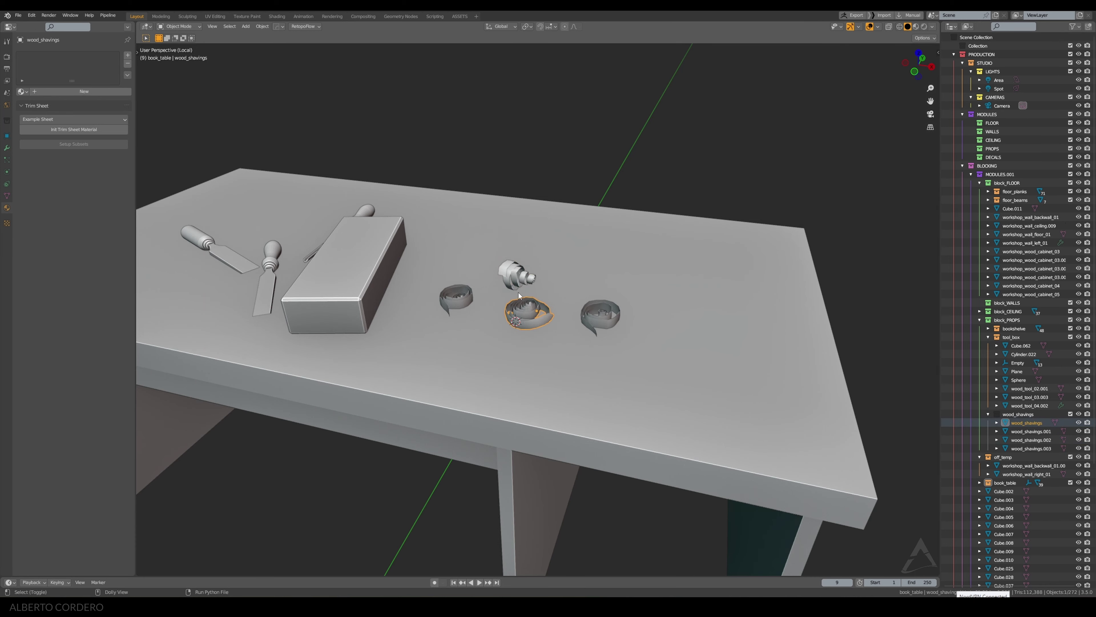
key("KP_7")
scroll(665, 254, "up", 2)
key("s")
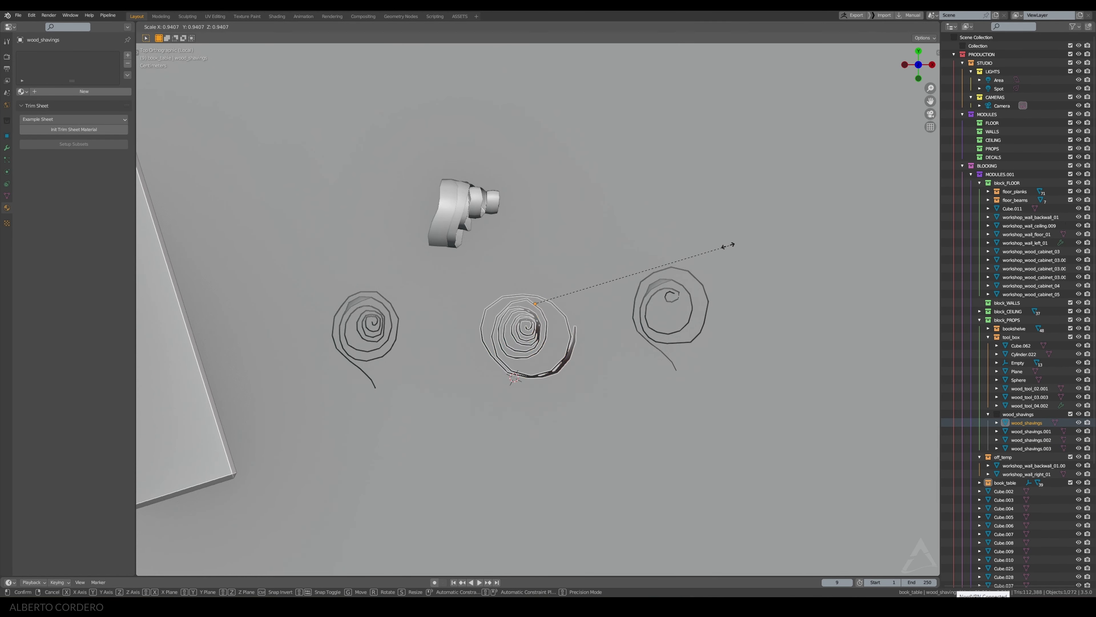
left_click(674, 262)
key("g")
key("shift+z")
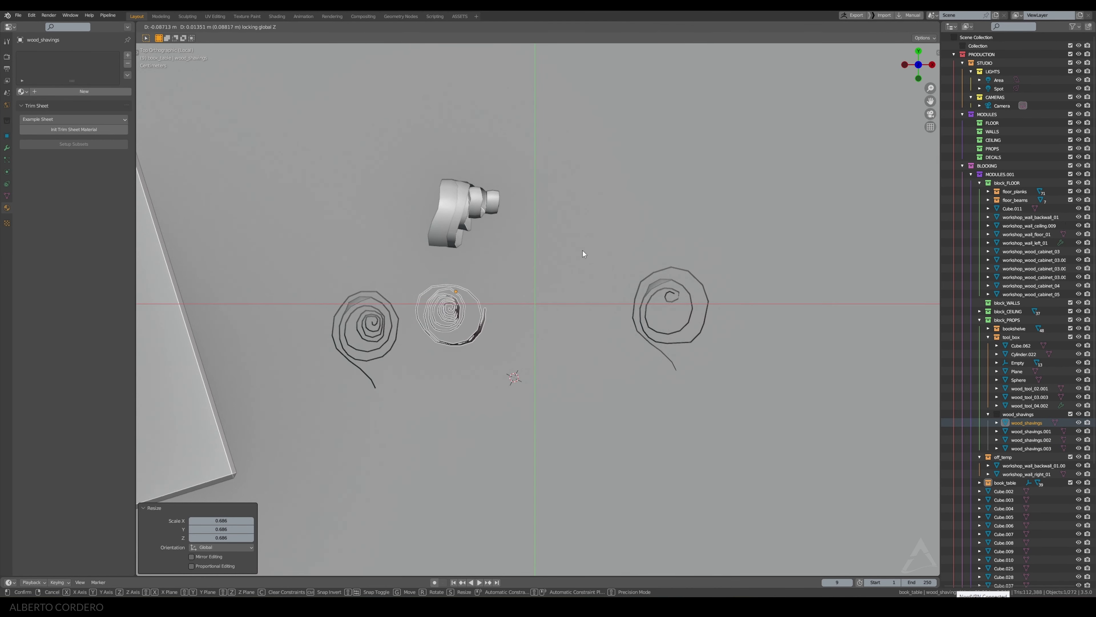
left_click(587, 255)
Step: Move the right shaving below the middle one and shrink it and the left shaving
left_click(670, 296)
key("g")
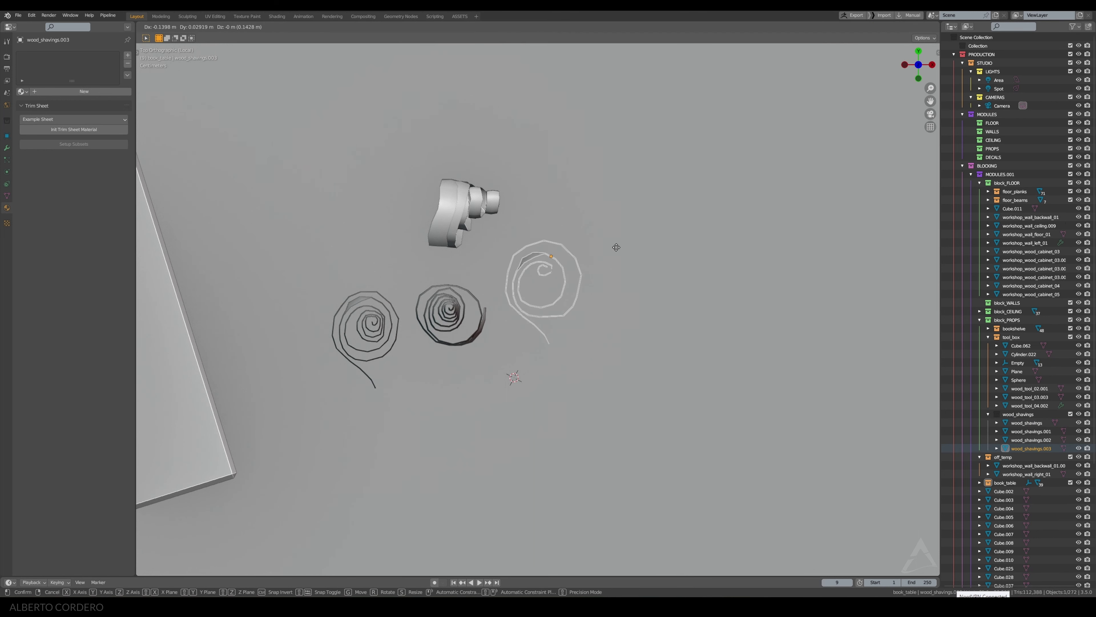
left_click(497, 365)
key("s")
left_click(545, 341)
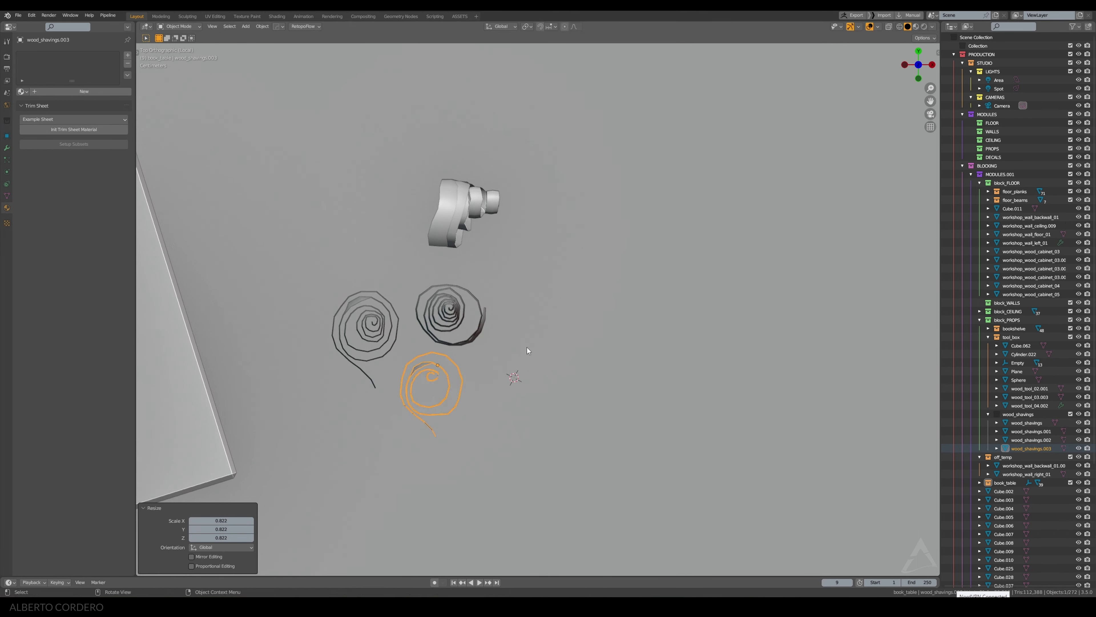
key("s")
left_click(518, 345)
left_click(417, 319)
key("s")
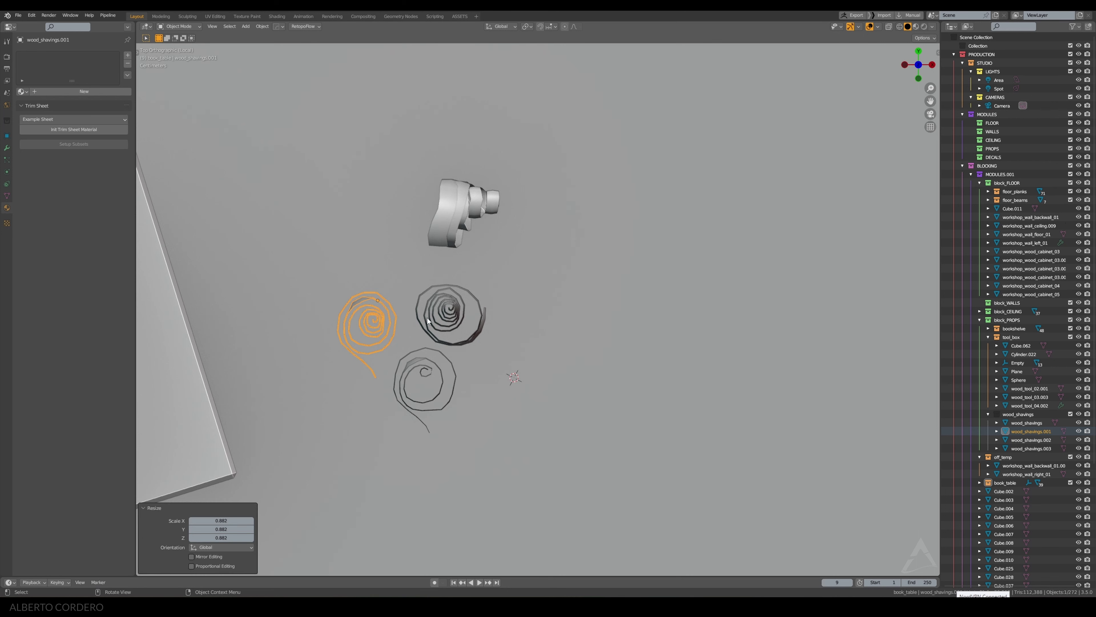
Step: Select the chunky shaving with two spirals and view them from a preset angle
left_click(477, 214, "shift")
left_click(451, 309, "shift")
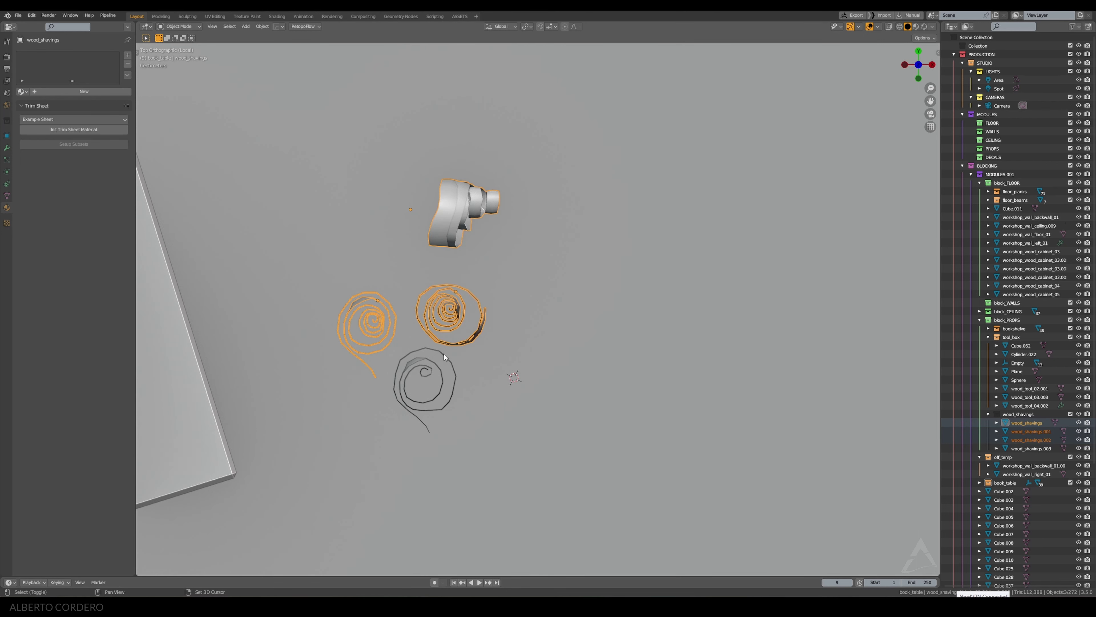
left_click(444, 358, "shift")
mouse_move(444, 357)
middle_mouse_down()
mouse_move(528, 211)
mouse_move(503, 261)
middle_mouse_up()
key("grave")
left_click(574, 176)
scroll(546, 236, "up", 5)
scroll(546, 236, "down", 3)
Step: Nudge wood_shavings.002 slightly in top view and check it on the table
left_click(503, 261)
key("KP_7")
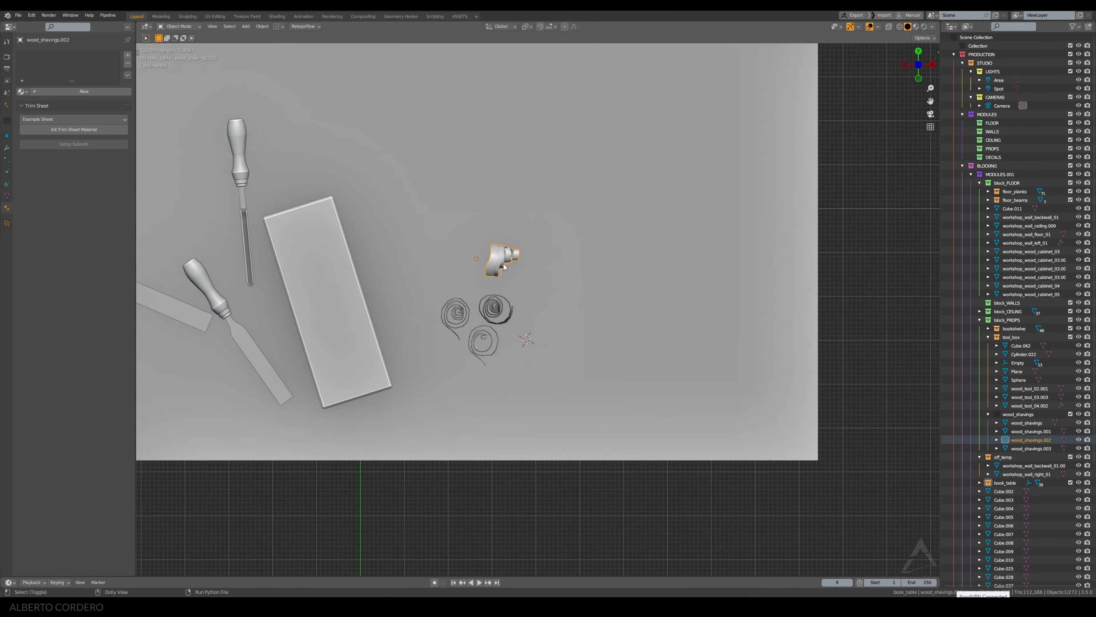
scroll(504, 257, "up", 2)
key("g")
left_click(517, 273)
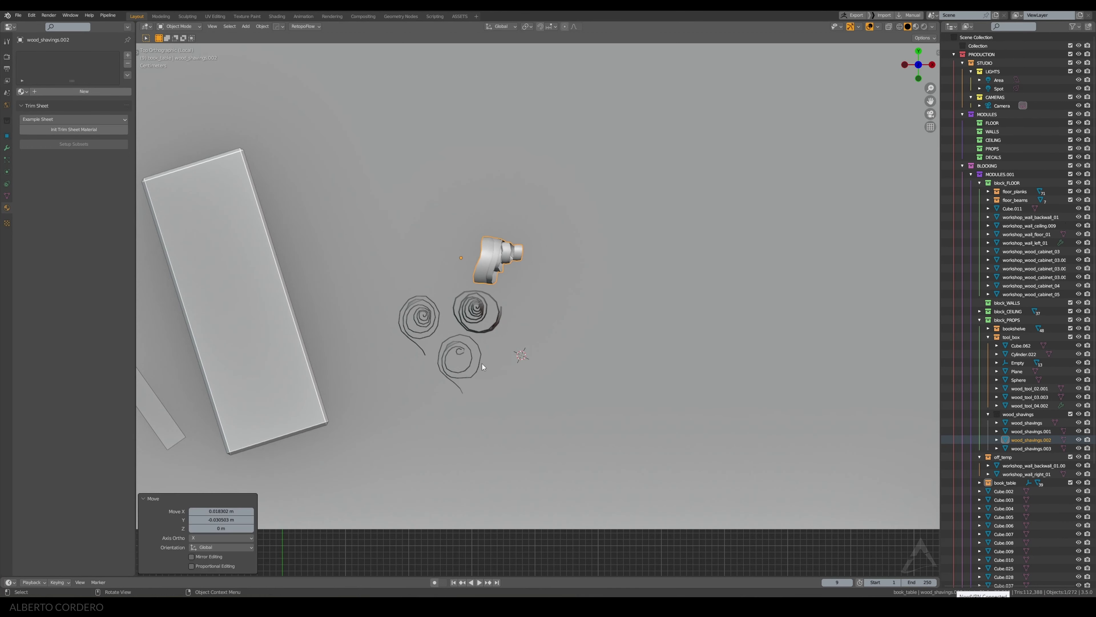
middle_click_drag(518, 273, 469, 294)
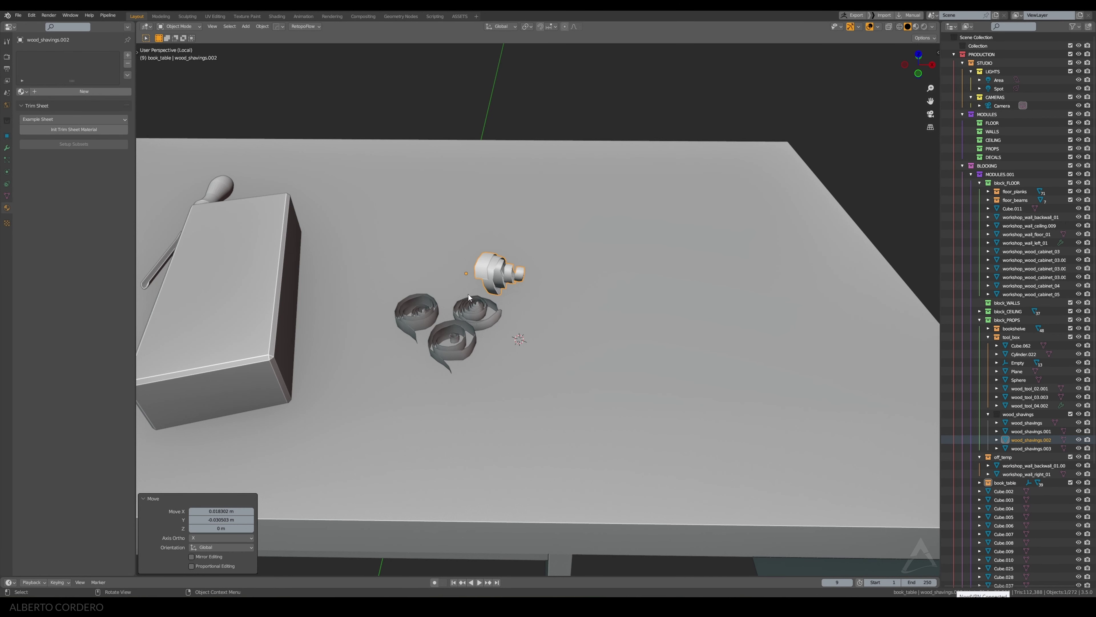
Step: Duplicate the front spiral along X and scale the copy to 0.595, keeping Z
left_click(441, 354)
key("KP_7")
scroll(475, 324, "up", 3)
key("shift+d")
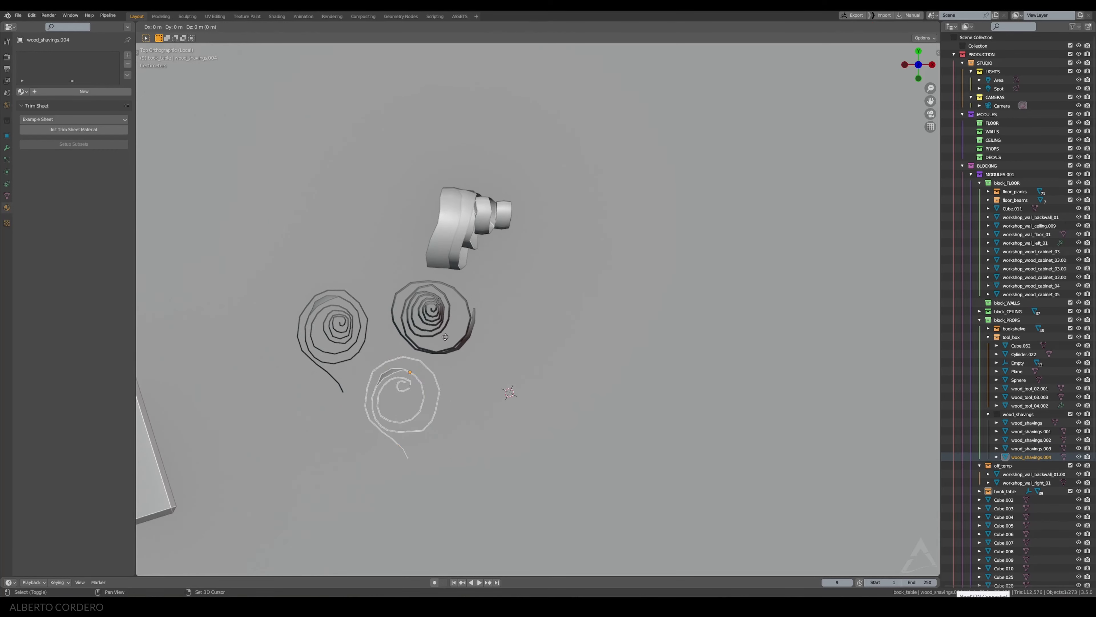
key("x")
left_click(547, 340)
scroll(547, 340, "up", 1)
key("s")
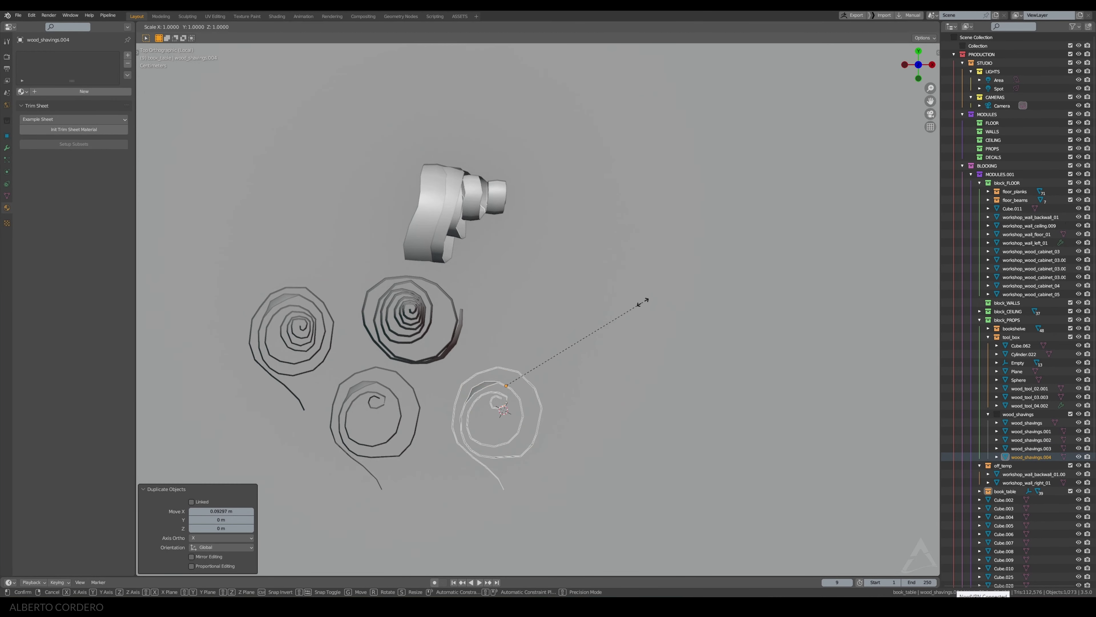
key("shift+z")
left_click(574, 321)
Step: Frame the copy in top view and delete its inner curl edges in Edit Mode
mouse_move(549, 286)
middle_mouse_down()
mouse_move(555, 254)
mouse_move(568, 259)
middle_mouse_up()
key("KP_7")
key("KP_Decimal")
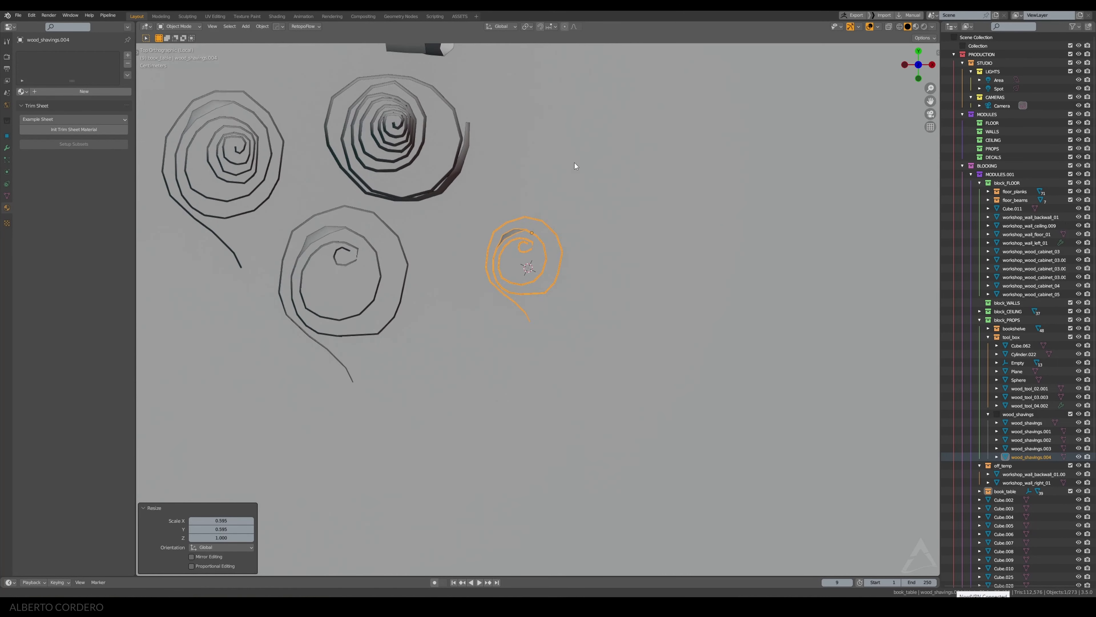
key("Tab")
middle_click_drag(527, 157, 526, 201, "shift")
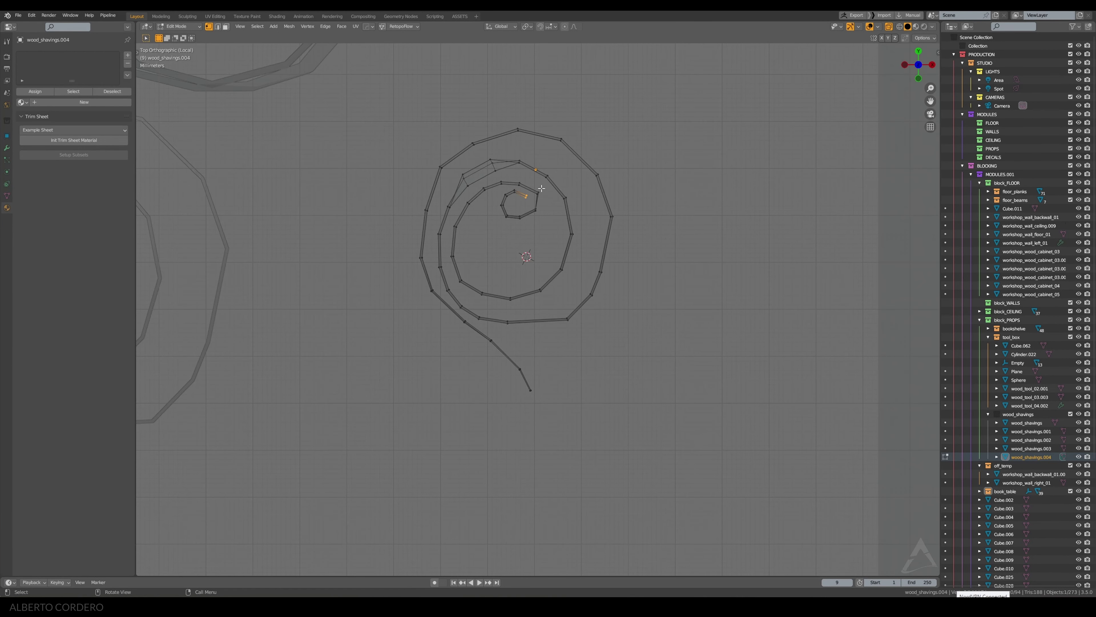
key("ctrl+KP_Add")
key("ctrl+KP_Add")
key("ctrl+KP_Add")
key("ctrl+KP_Add")
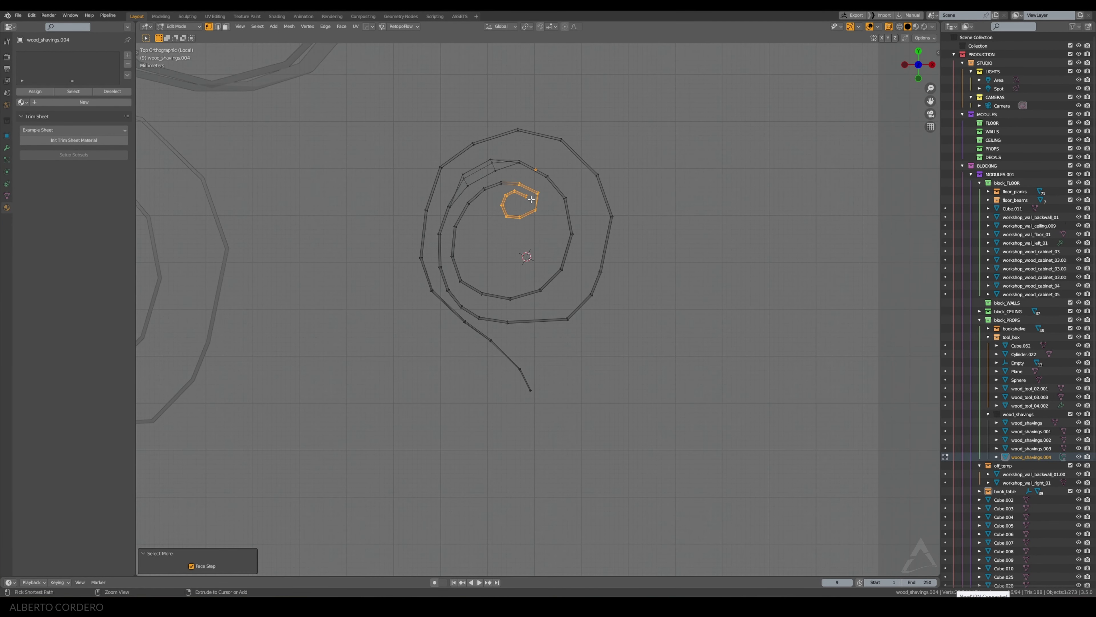
key("ctrl+KP_Add")
key("ctrl+KP_Add")
key("x")
left_click(499, 182)
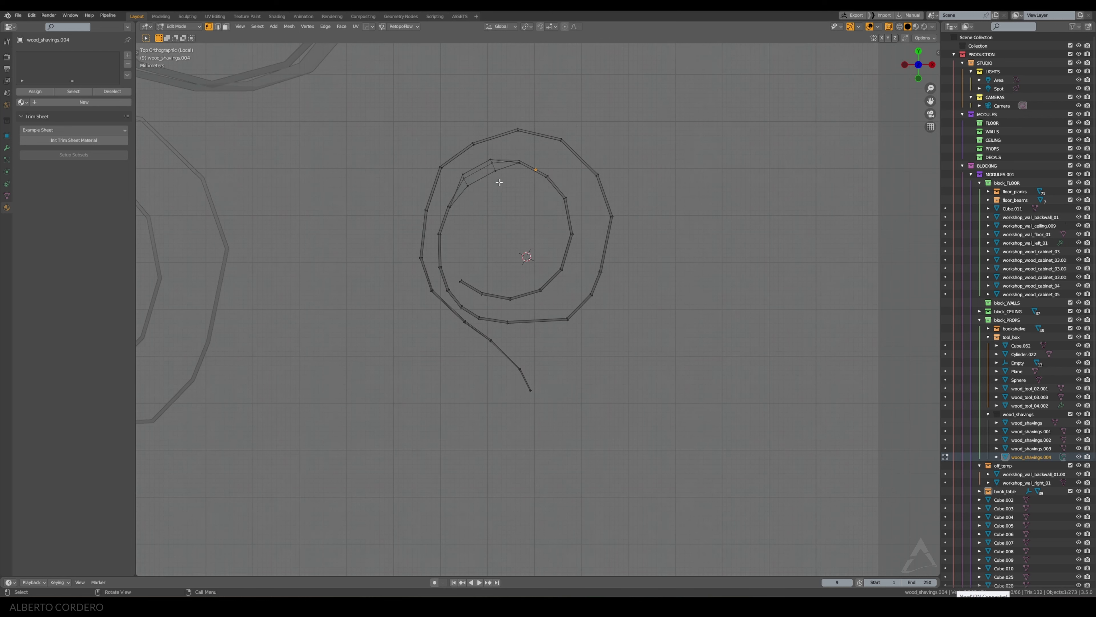
Step: Delete the copy's old outer tail edges and a leftover edge at the upper left
left_click(465, 278, "shift")
key("ctrl+KP_Subtract")
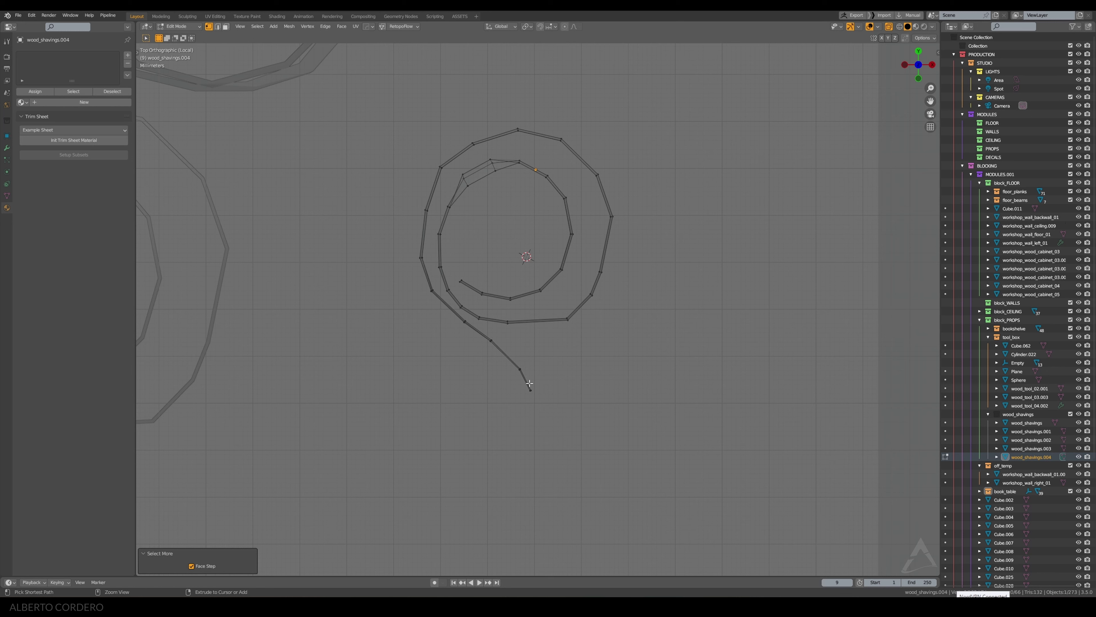
left_click(530, 389)
key("ctrl+KP_Add")
key("ctrl+KP_Add")
key("ctrl+KP_Add")
key("ctrl+KP_Add")
key("ctrl+KP_Add")
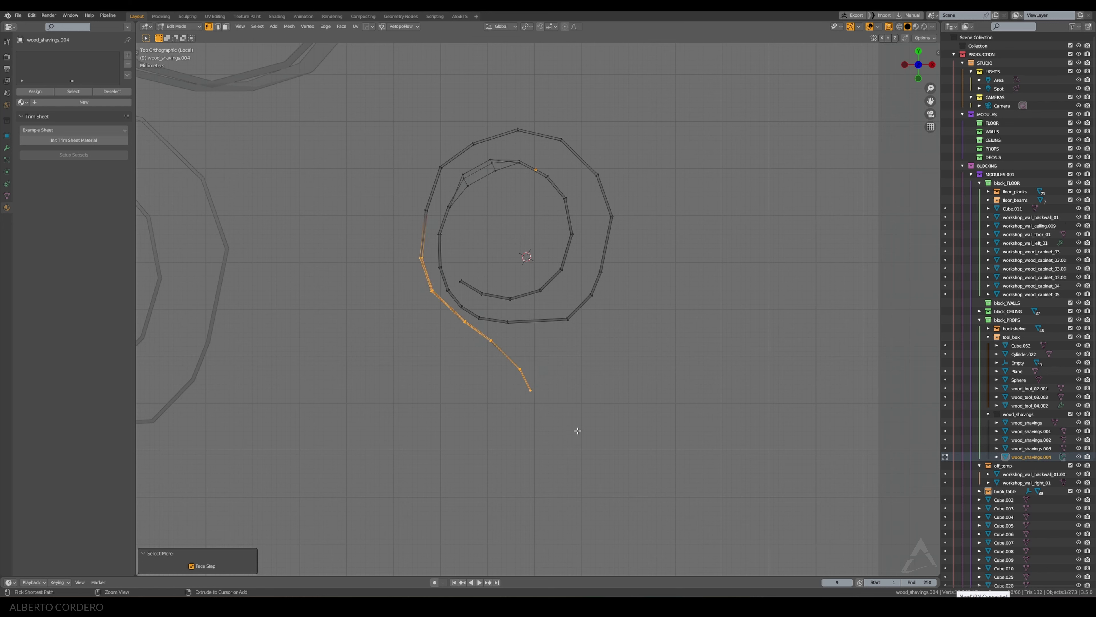
key("ctrl+KP_Add")
key("x")
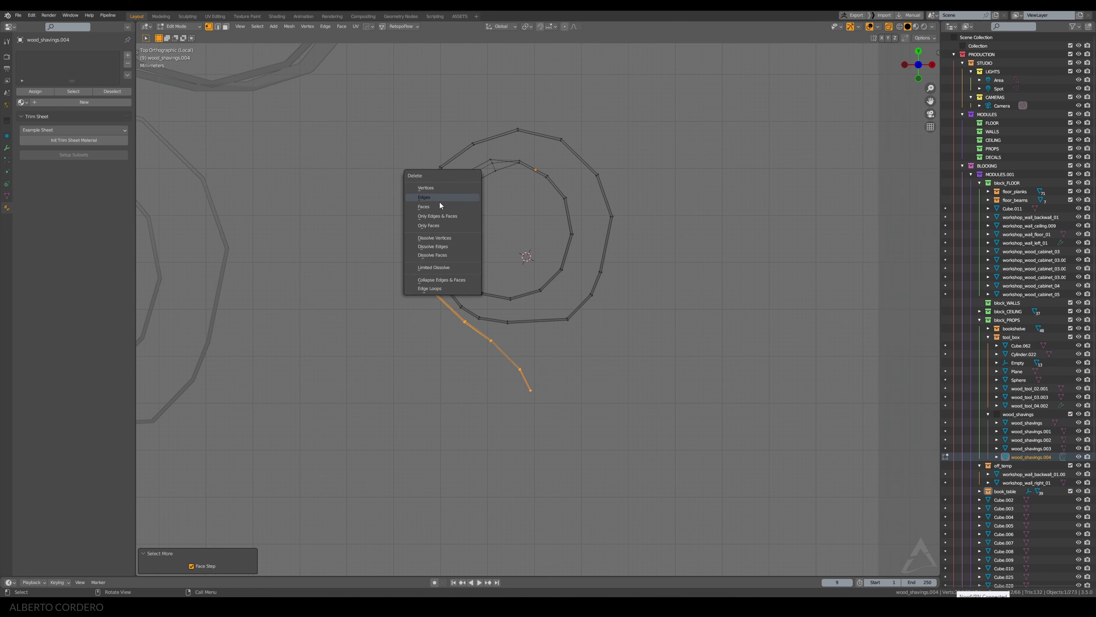
left_click(440, 205)
left_click_drag(431, 159, 424, 216)
key("x")
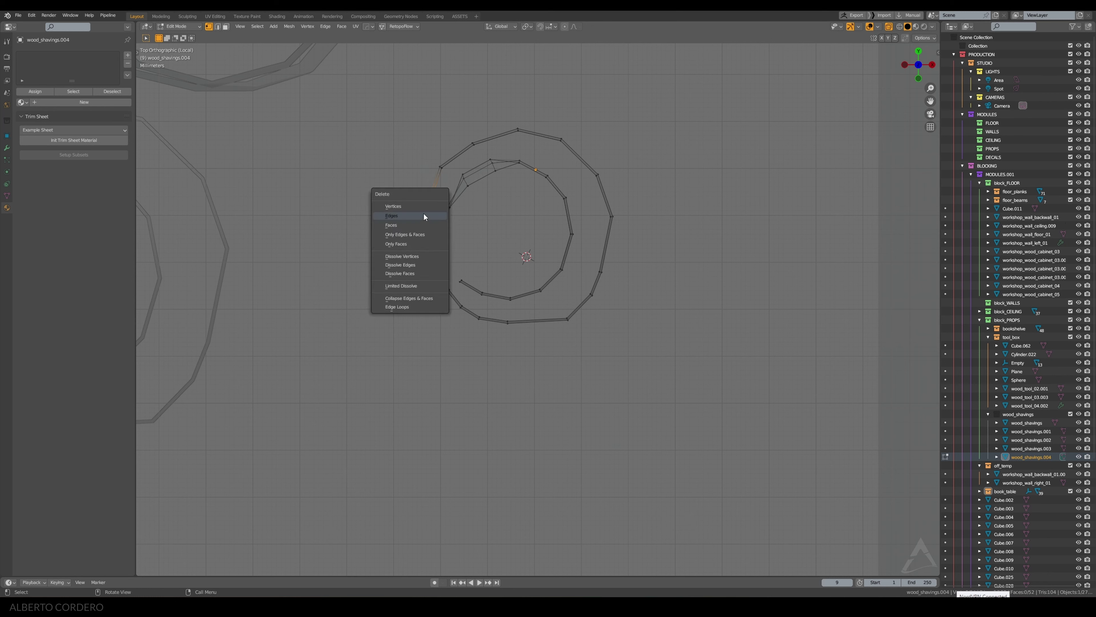
left_click(424, 216)
key("x")
left_click(405, 209)
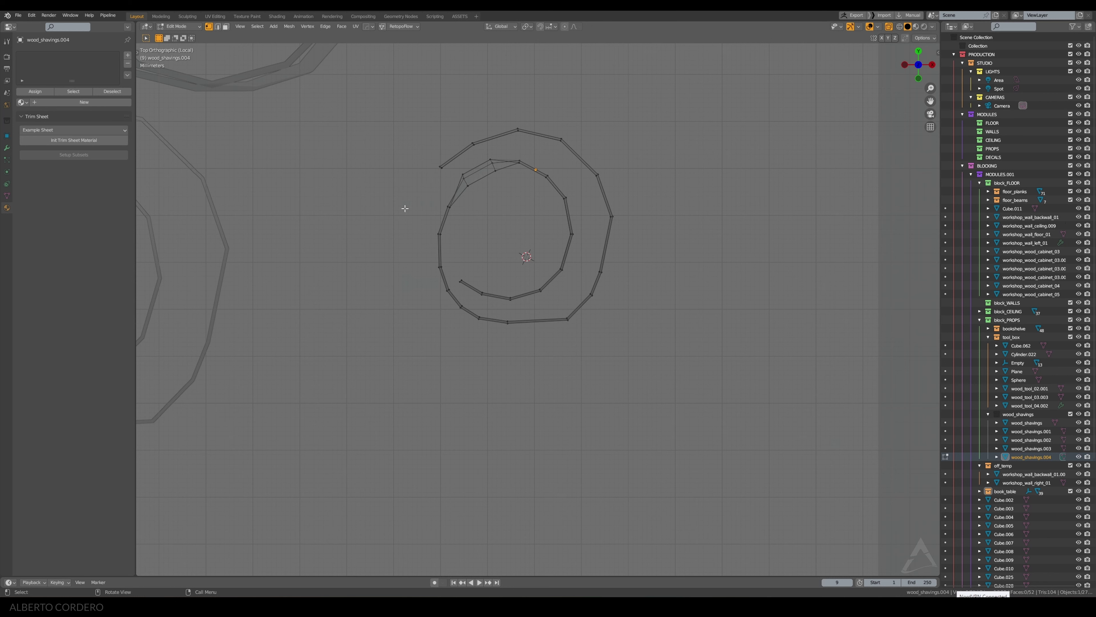
Step: Extrude a short new tail of several vertices from the upper-left tip
left_click(440, 167)
key("e")
left_click(428, 158)
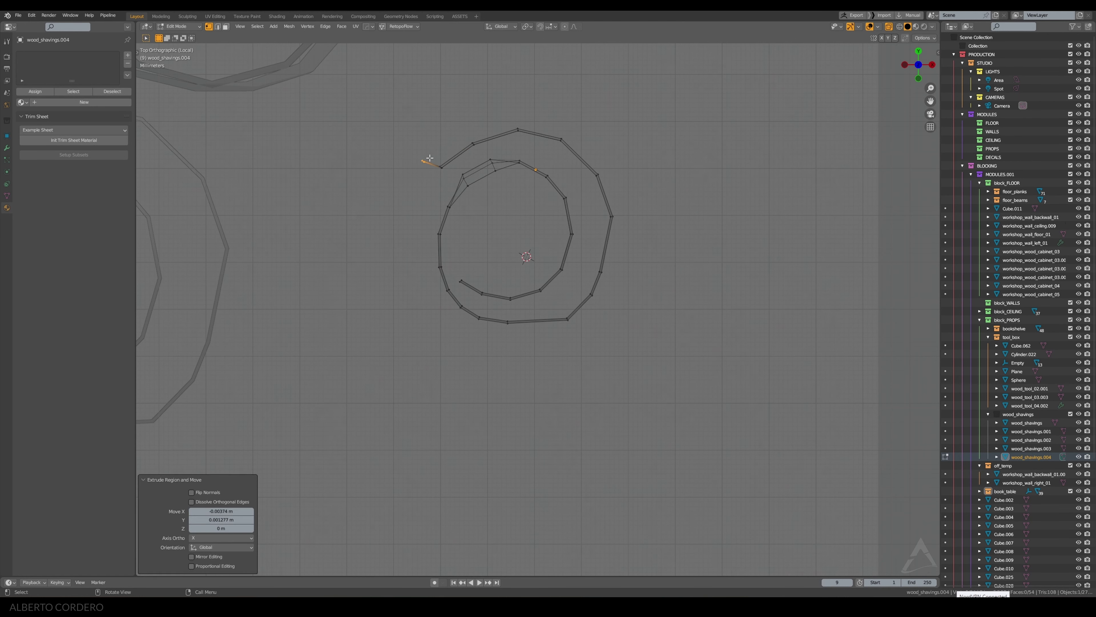
key("e")
left_click(427, 145)
key("e")
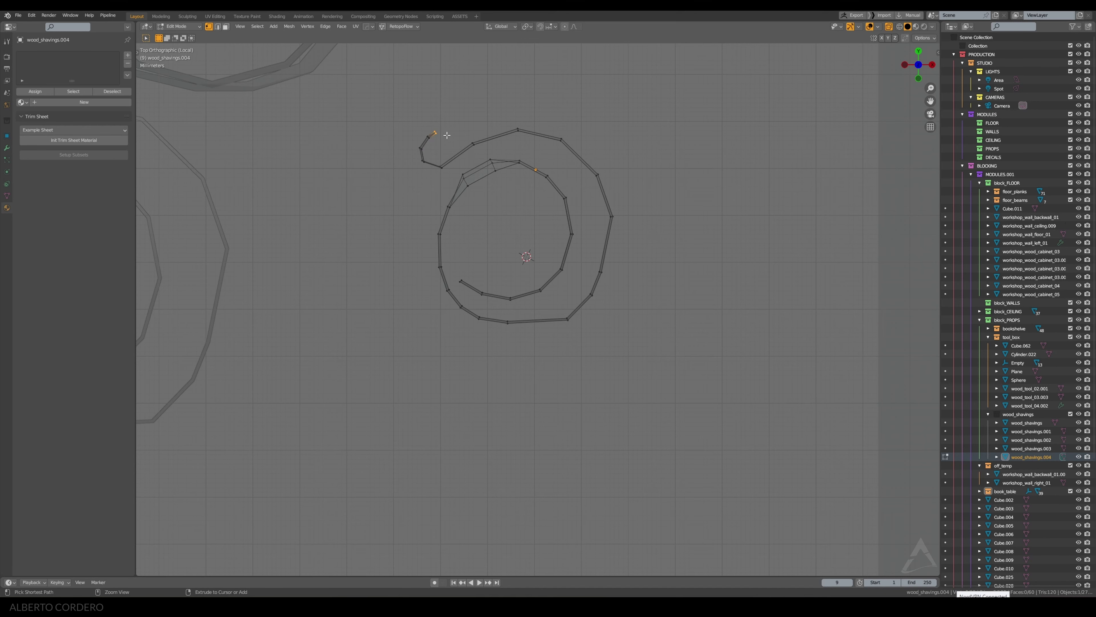
right_click(449, 149, "ctrl")
Step: Move a selected edge along Z with proportional editing in X-ray top view
middle_click_drag(442, 141, 465, 186)
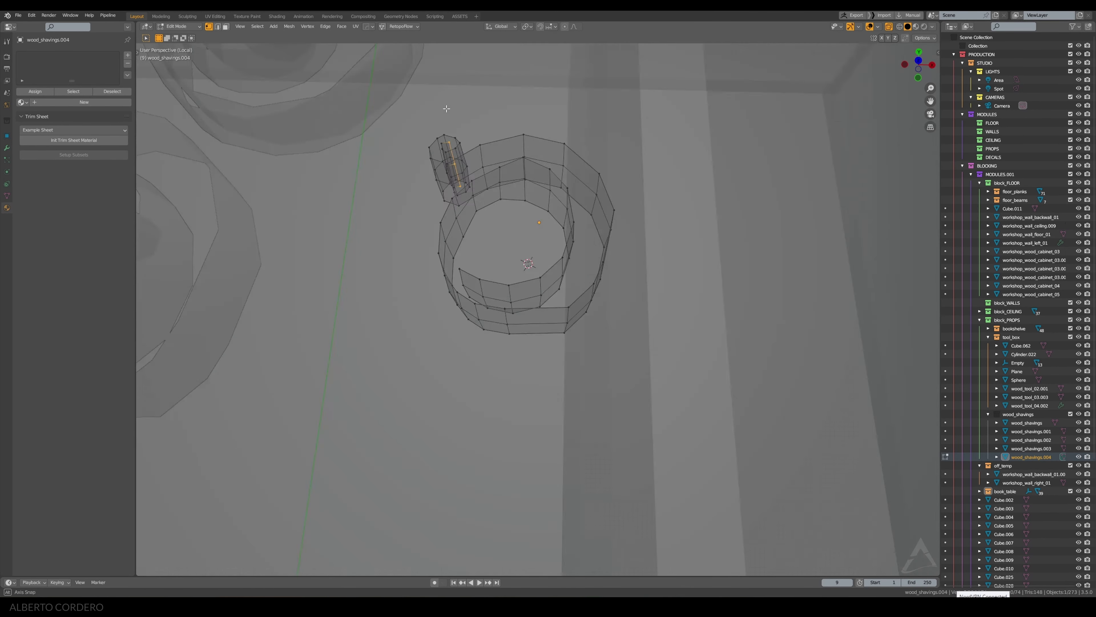
key("KP_7")
key("alt+z")
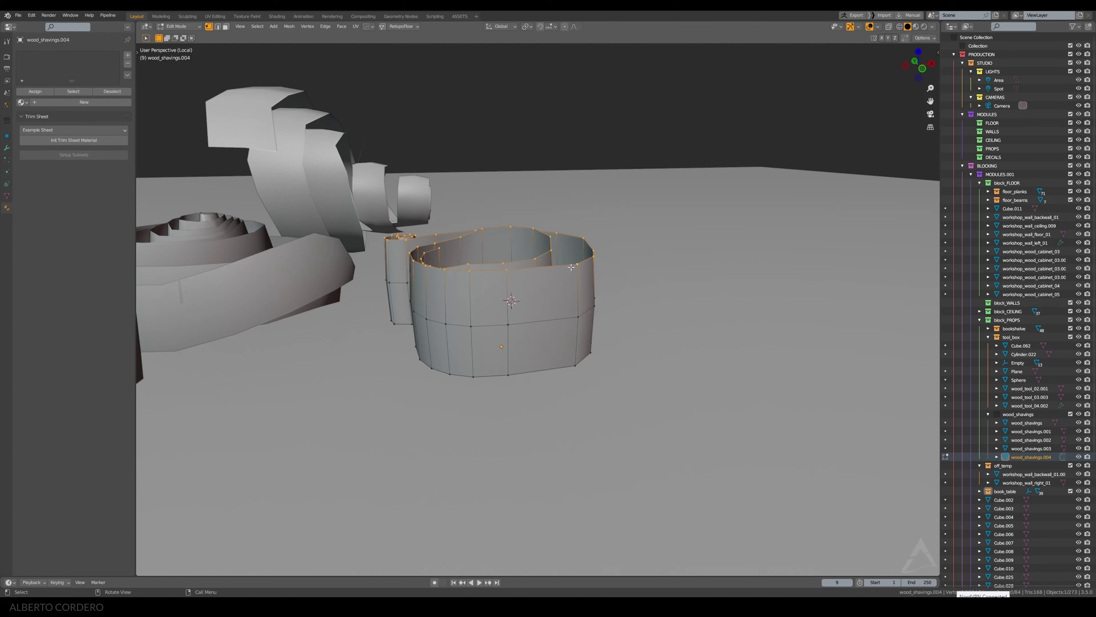
key("g")
key("z")
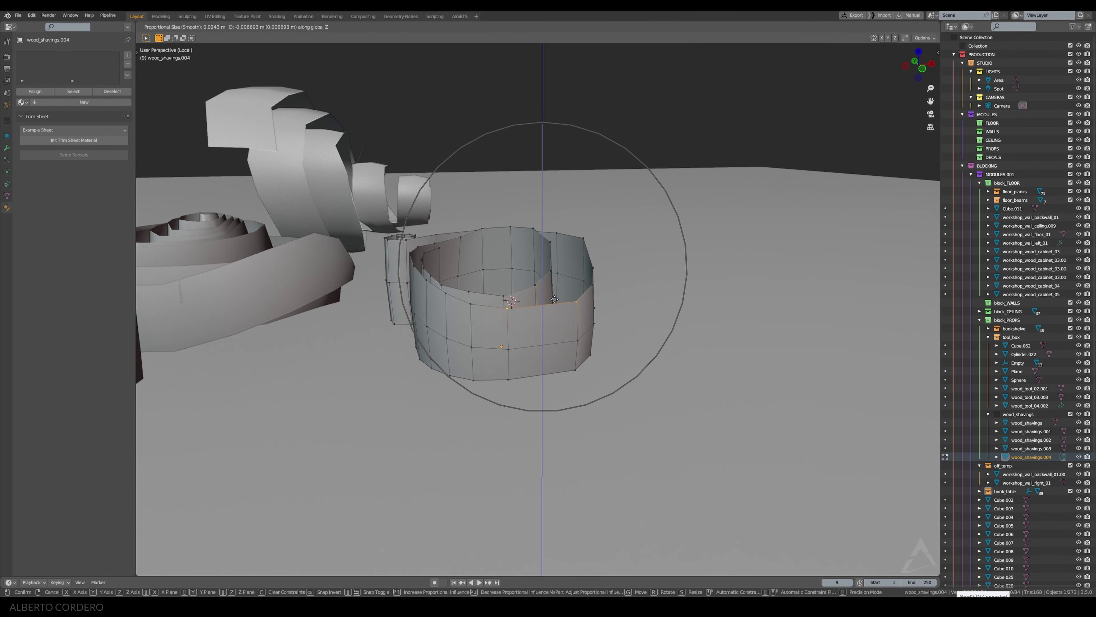
left_click(555, 290)
key("Tab")
Step: Check the shape from an orbit, then shift the edge vertically once more
mouse_move(554, 290)
middle_mouse_down()
mouse_move(531, 286)
mouse_move(630, 298)
mouse_move(472, 312)
mouse_move(620, 322)
mouse_move(587, 314)
mouse_move(540, 337)
middle_mouse_up()
key("Tab")
key("g")
key("z")
left_click(532, 319)
key("Tab")
key("Tab")
Step: Lower parts of the strip along Z in two soft proportional moves
scroll(534, 337, "up", 3)
key("g")
key("z")
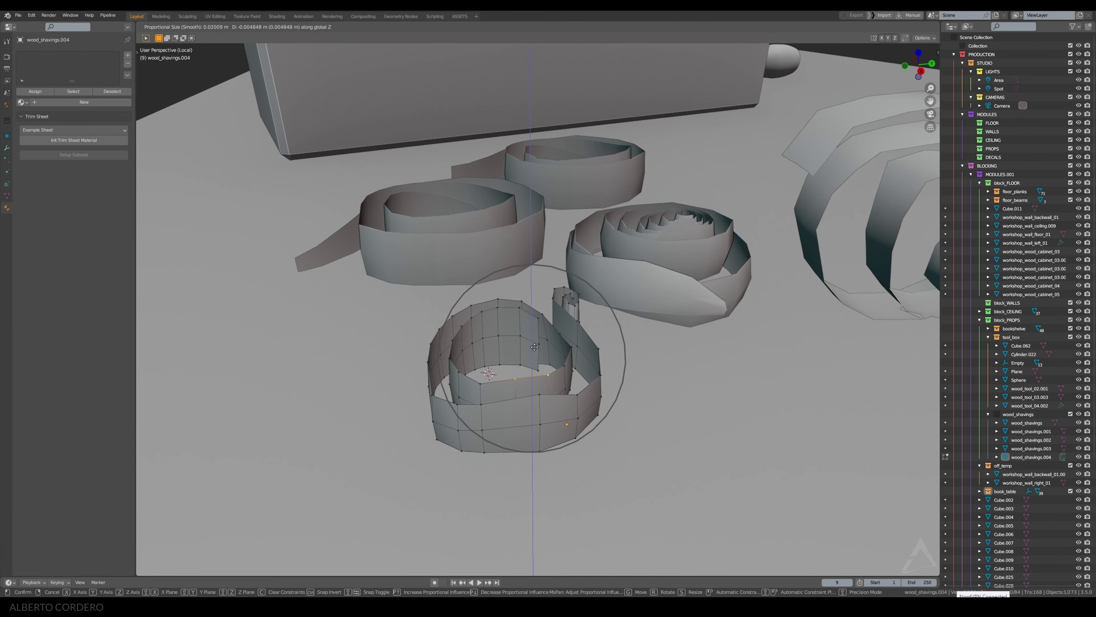
left_click(535, 348)
key("g")
mouse_move(535, 400)
middle_mouse_down()
mouse_move(574, 319)
mouse_move(470, 276)
middle_mouse_up()
left_click(532, 395)
scroll(532, 395, "down", 5)
key("Tab")
Step: Lower the short tail's top vertices about 0.006 m along Z with smooth falloff
left_click(550, 314)
key("Tab")
key("alt+z")
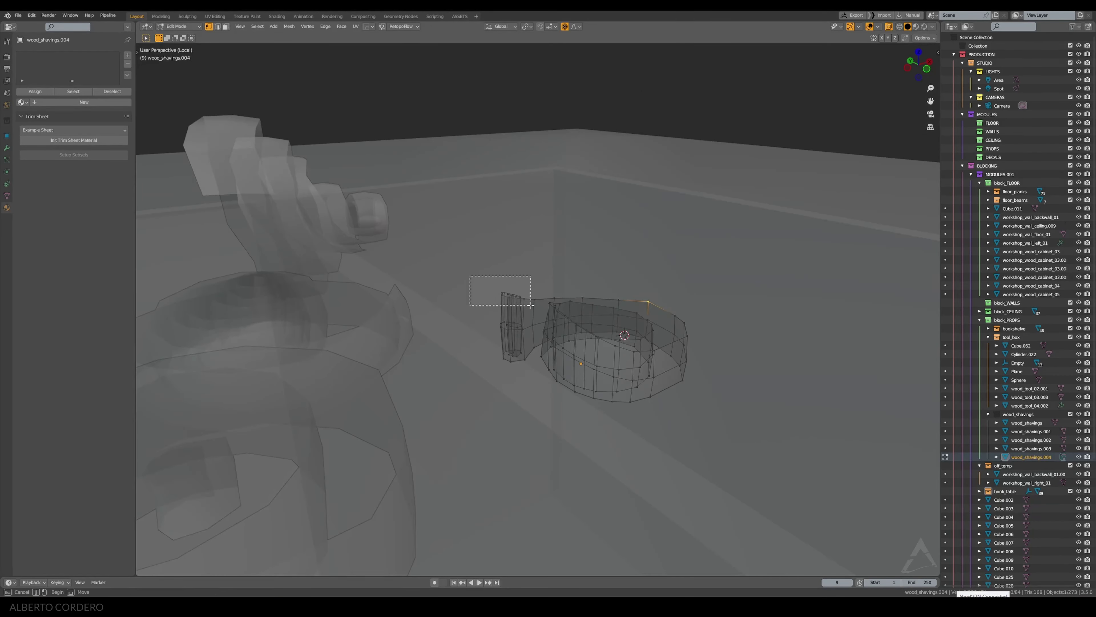
left_click_drag(471, 276, 533, 308)
key("alt+z")
key("g")
key("z")
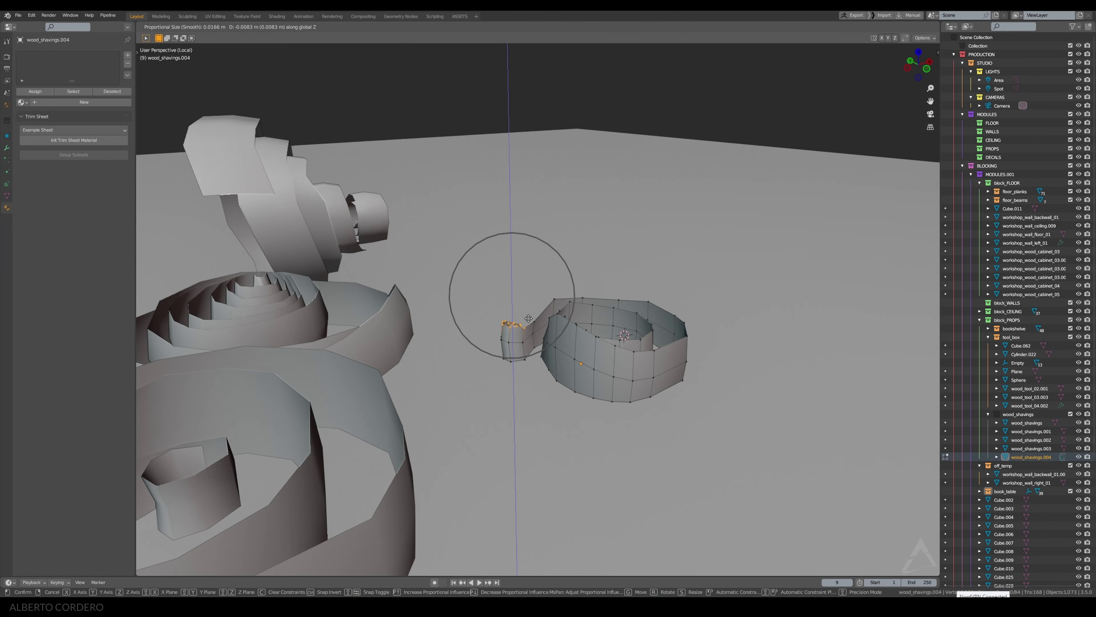
scroll(529, 309, "up", 2)
scroll(526, 309, "up", 2)
left_click(525, 310)
middle_click_drag(525, 309, 511, 334)
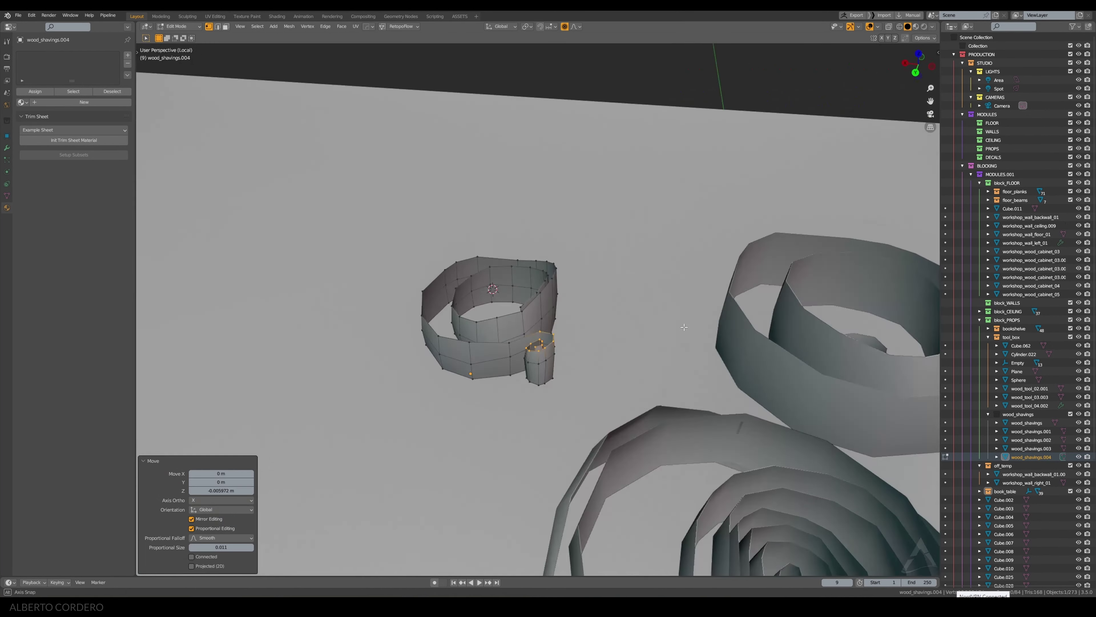
Step: Leave vertex editing and lower two floating shavings straight down onto the tabletop
key("Tab")
scroll(511, 335, "down", 5)
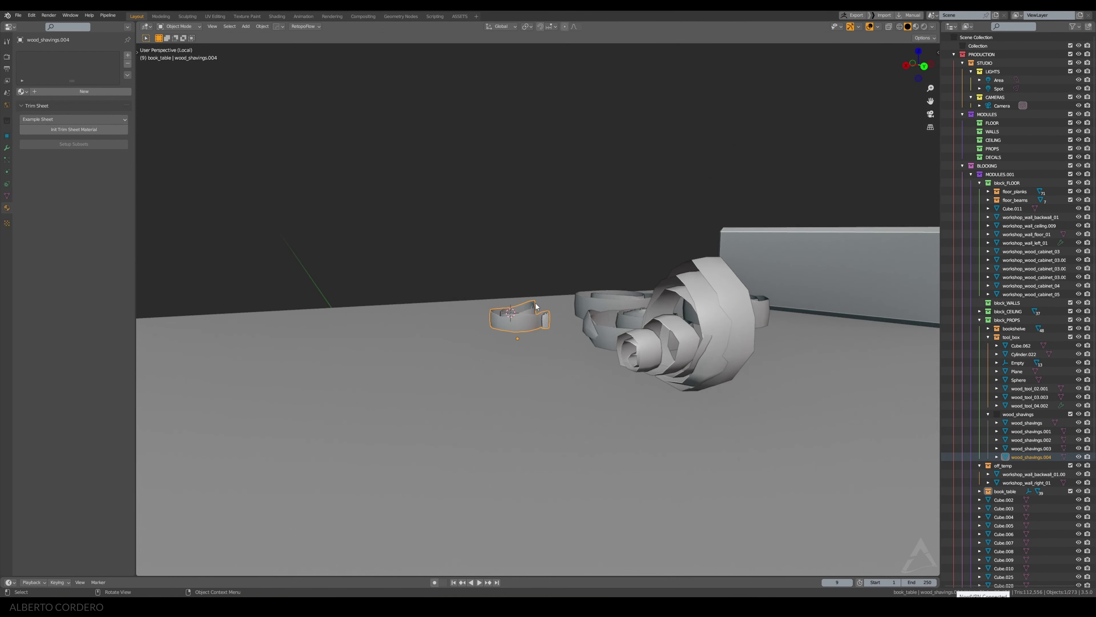
scroll(631, 294, "down", 2)
mouse_move(631, 294)
middle_mouse_down()
mouse_move(453, 290)
mouse_move(540, 266)
middle_mouse_up()
scroll(513, 294, "up", 5)
scroll(539, 265, "down", 4)
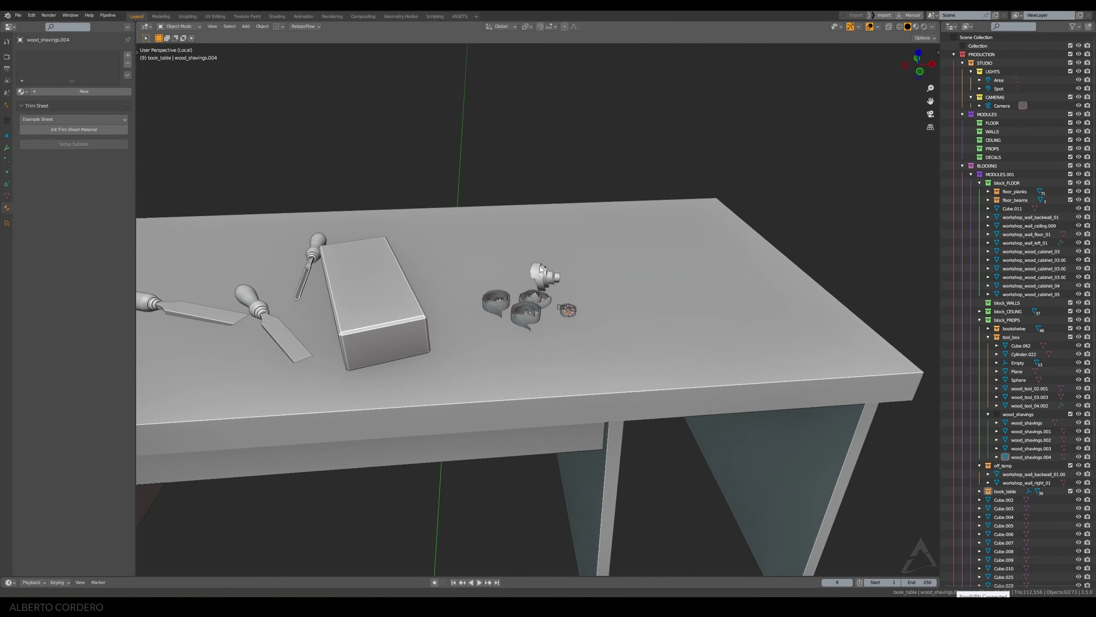
scroll(645, 325, "up", 4)
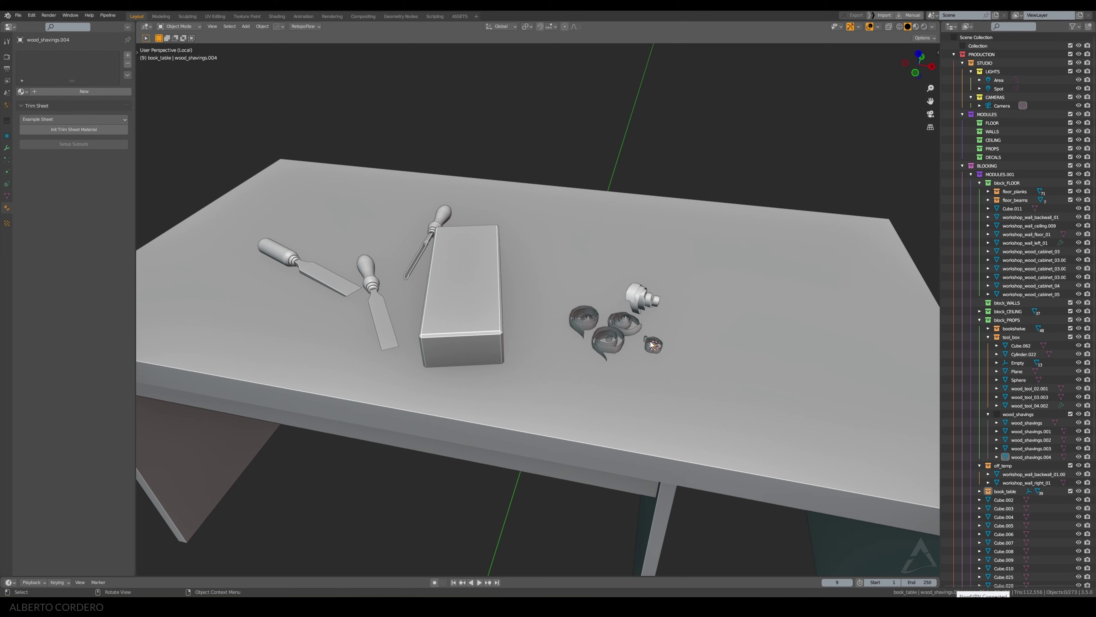
scroll(647, 338, "down", 3)
mouse_move(682, 301)
middle_mouse_down()
mouse_move(584, 272)
mouse_move(571, 284)
mouse_move(547, 286)
mouse_move(543, 275)
middle_mouse_up()
scroll(571, 284, "up", 4)
scroll(531, 320, "up", 2)
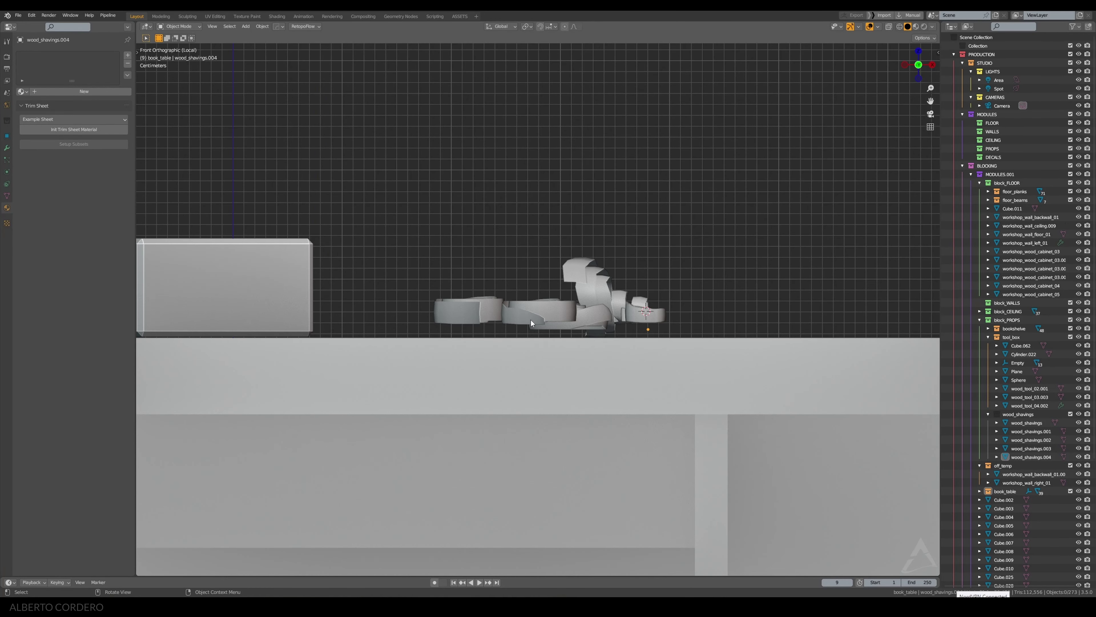
left_click(493, 312)
scroll(489, 302, "up", 2)
key("g")
key("z")
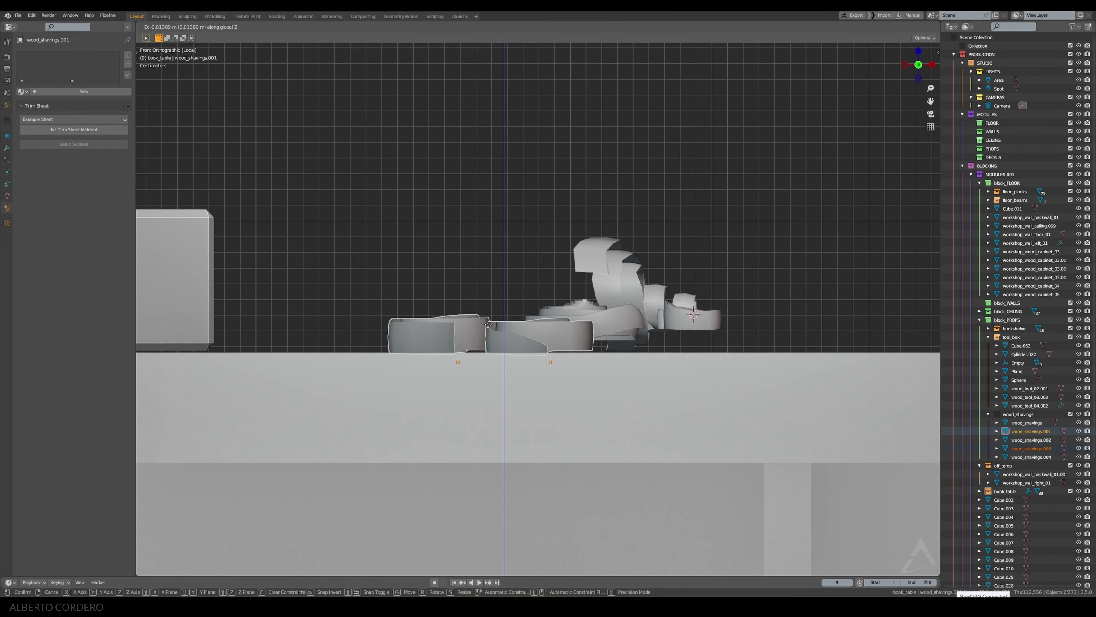
left_click(593, 307)
Step: Drop three more wood shavings vertically so each rests on the table
key("g")
key("z")
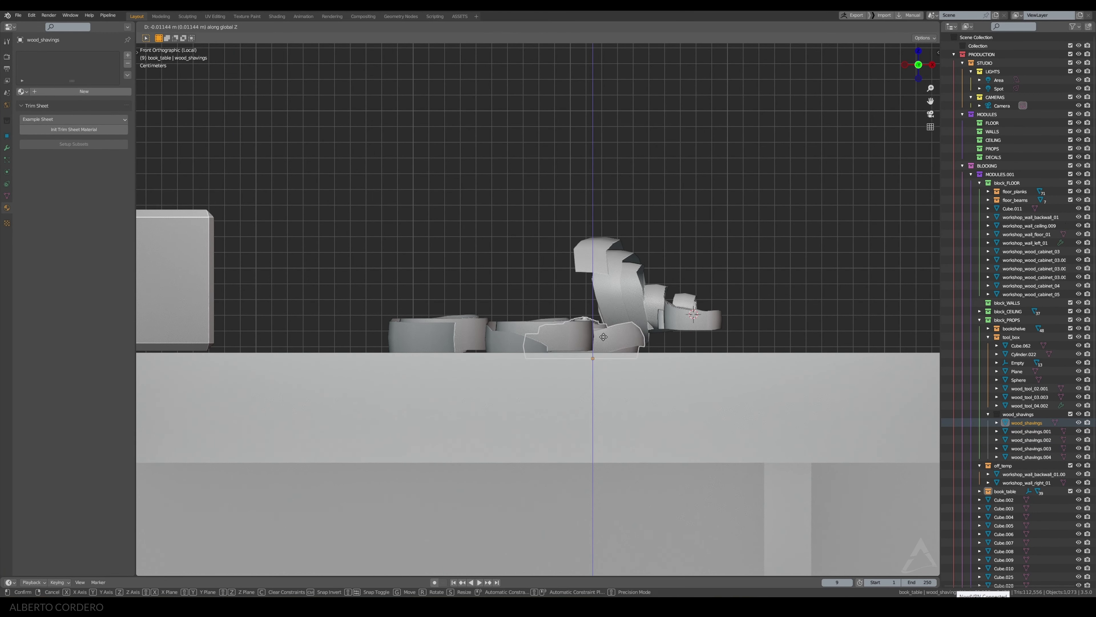
left_click(680, 322)
key("g")
key("z")
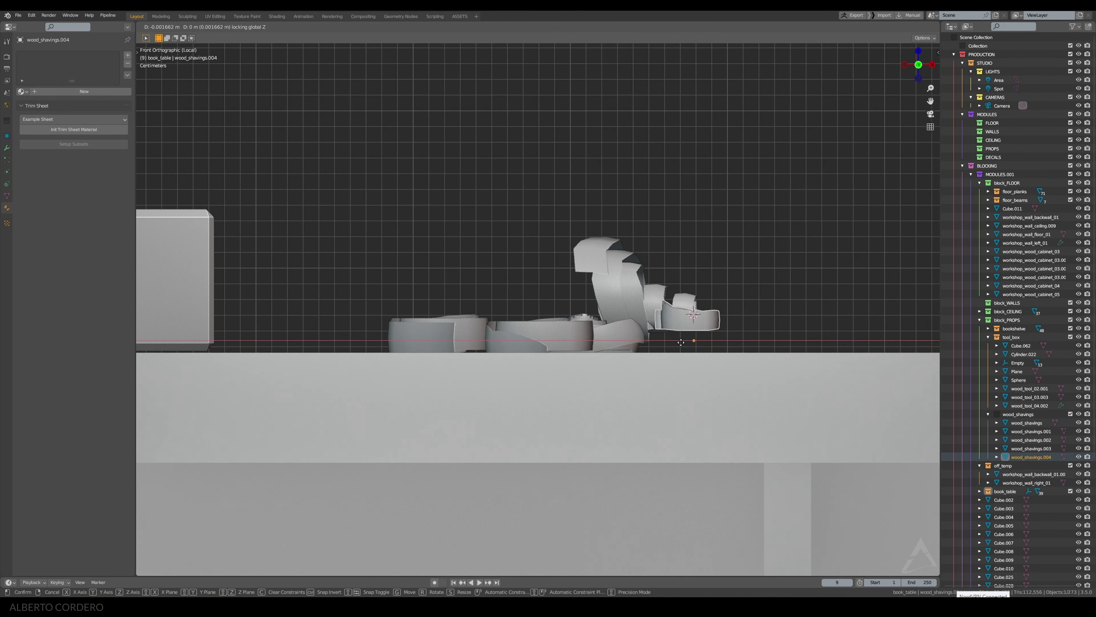
left_click(676, 332)
key("g")
key("z")
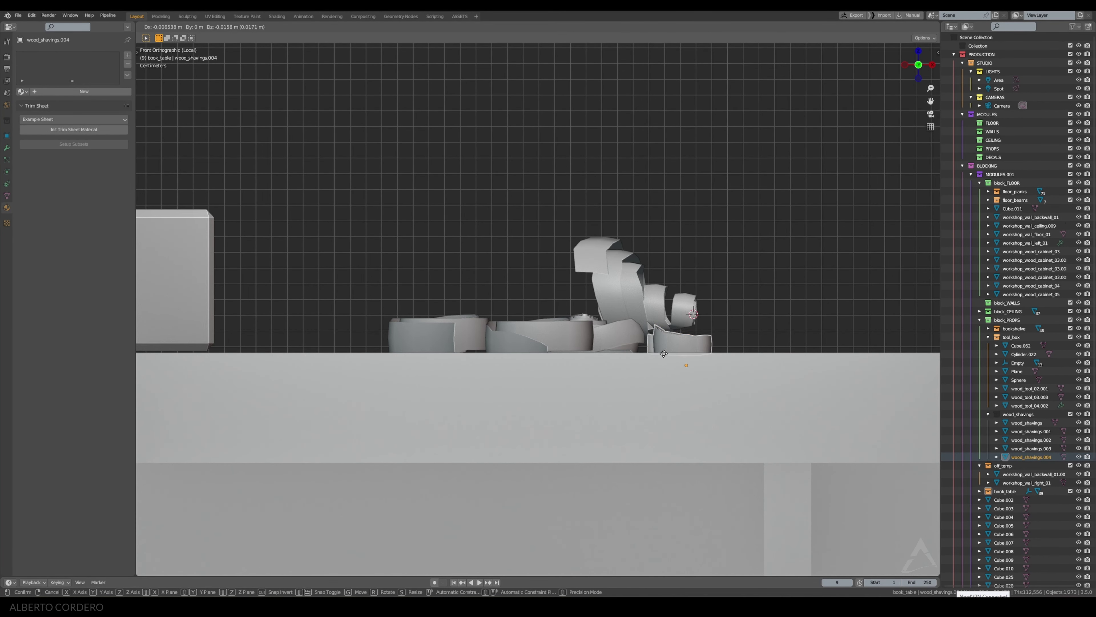
left_click(675, 353)
Step: Turn one wood shaving slightly
left_click(680, 321)
key("r")
key("Return")
Step: Select all five shavings and shift the cluster along the X axis
mouse_move(648, 280)
middle_mouse_down()
mouse_move(595, 256)
mouse_move(561, 314)
middle_mouse_up()
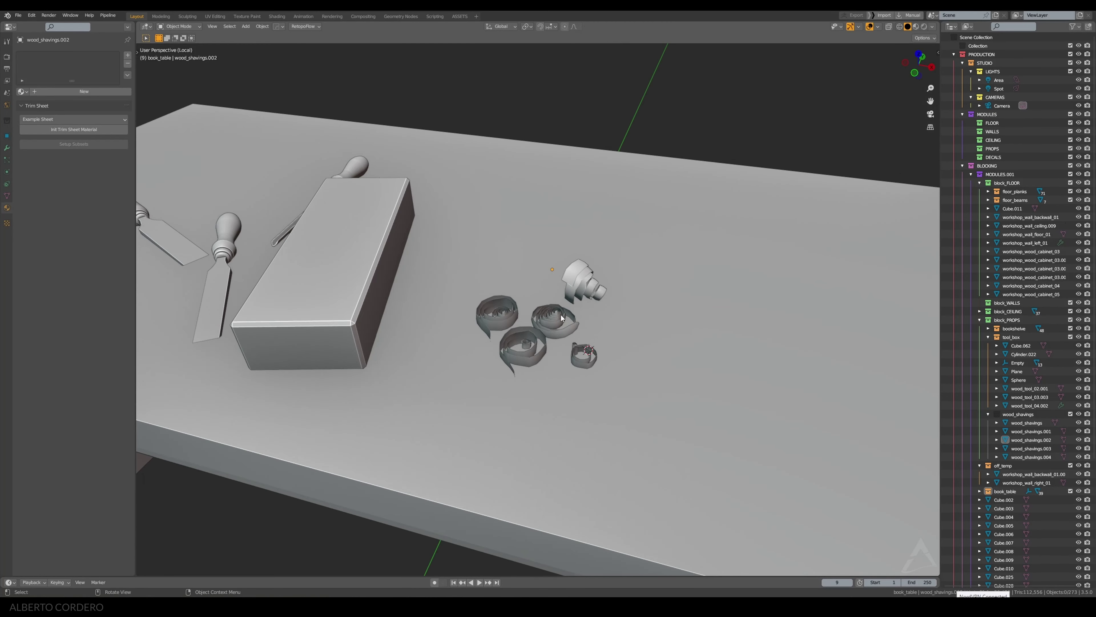
left_click(510, 315)
left_click(554, 319, "shift")
left_click(543, 338, "shift")
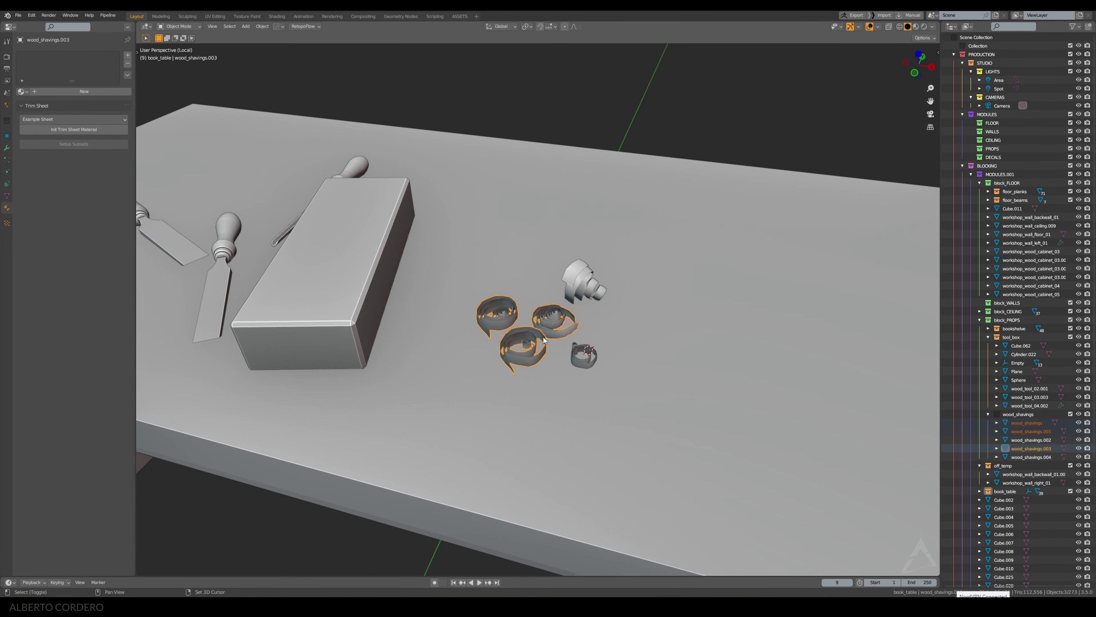
left_click(584, 355, "shift")
left_click(581, 283, "shift")
middle_click_drag(580, 283, 605, 305)
scroll(605, 310, "down", 4)
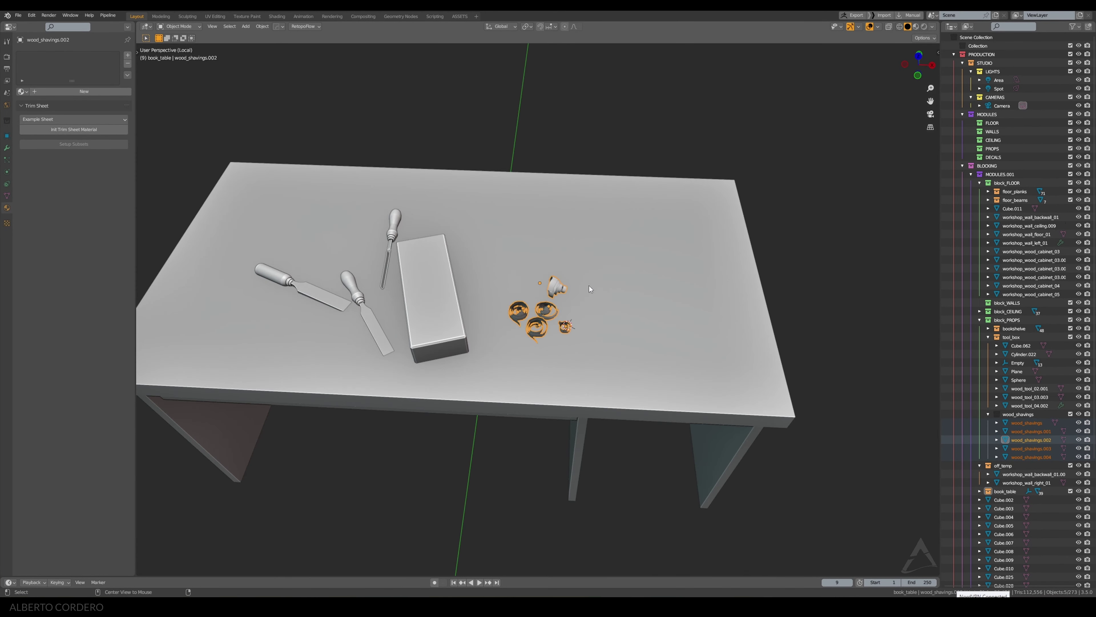
key("g")
key("x")
left_click(525, 291)
Step: Deselect the shavings and orbit to a three-quarter view of the whole table
key("alt+a")
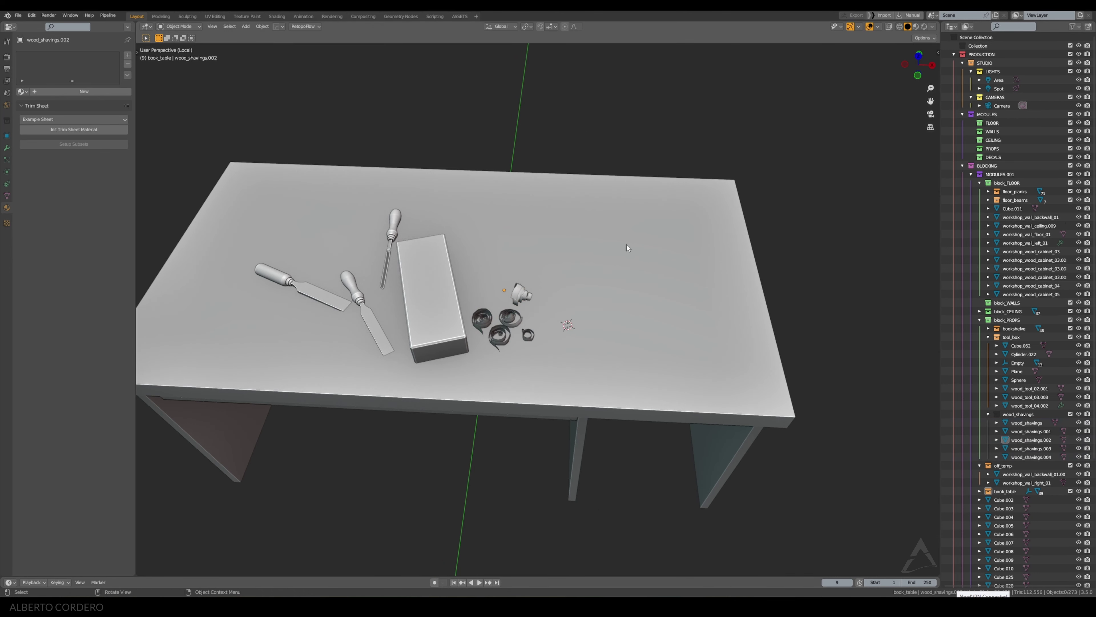
mouse_move(627, 244)
middle_mouse_down()
mouse_move(505, 236)
mouse_move(518, 254)
middle_mouse_up()
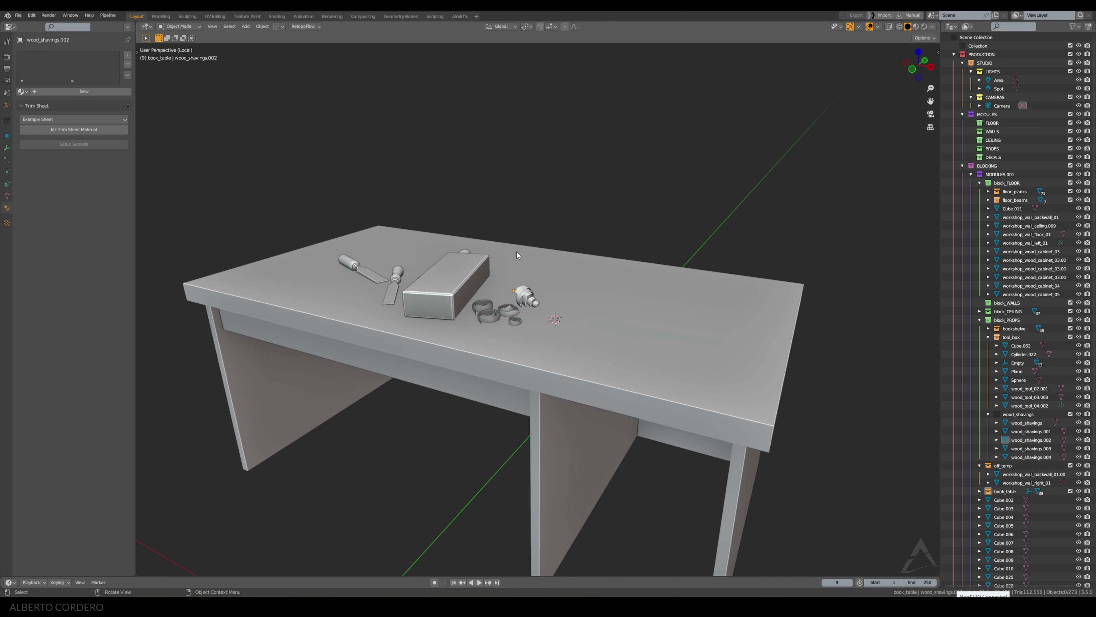
middle_click_drag(581, 172, 493, 167)
Step: Save the workshop file and view the scene through the camera
key("ctrl+s")
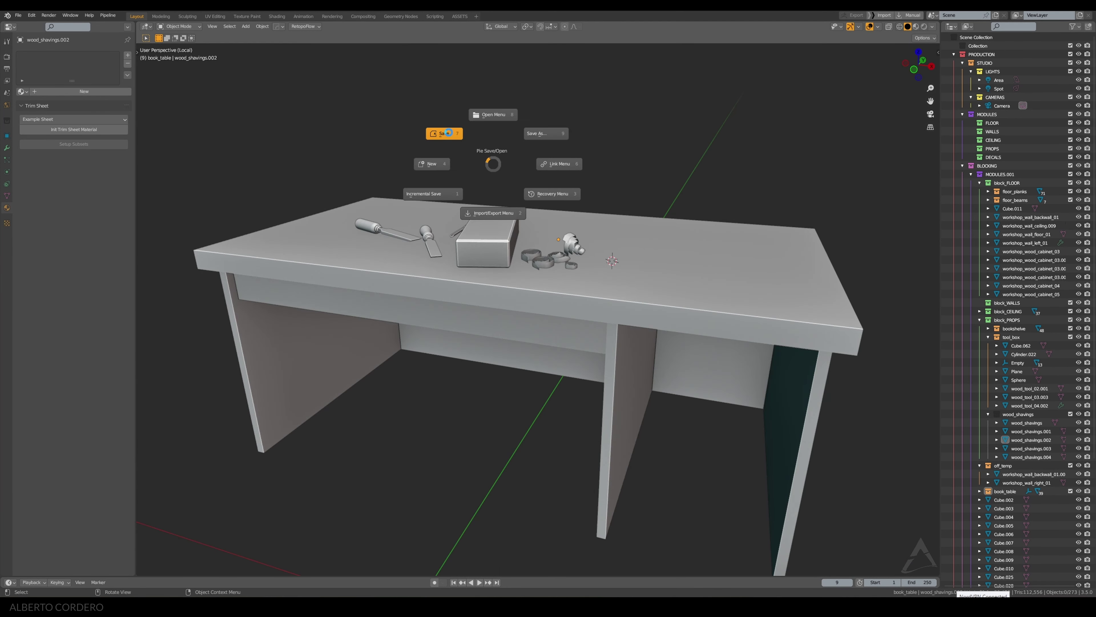
left_click(449, 131)
key("KP_0")
scroll(540, 136, "up", 2)
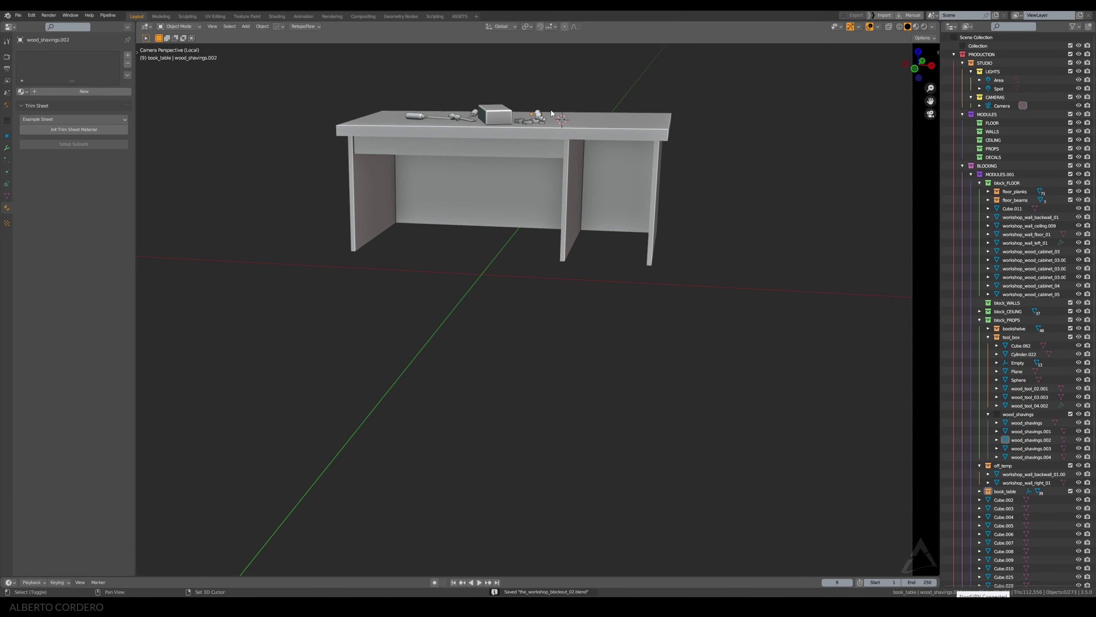
scroll(551, 109, "up", 4)
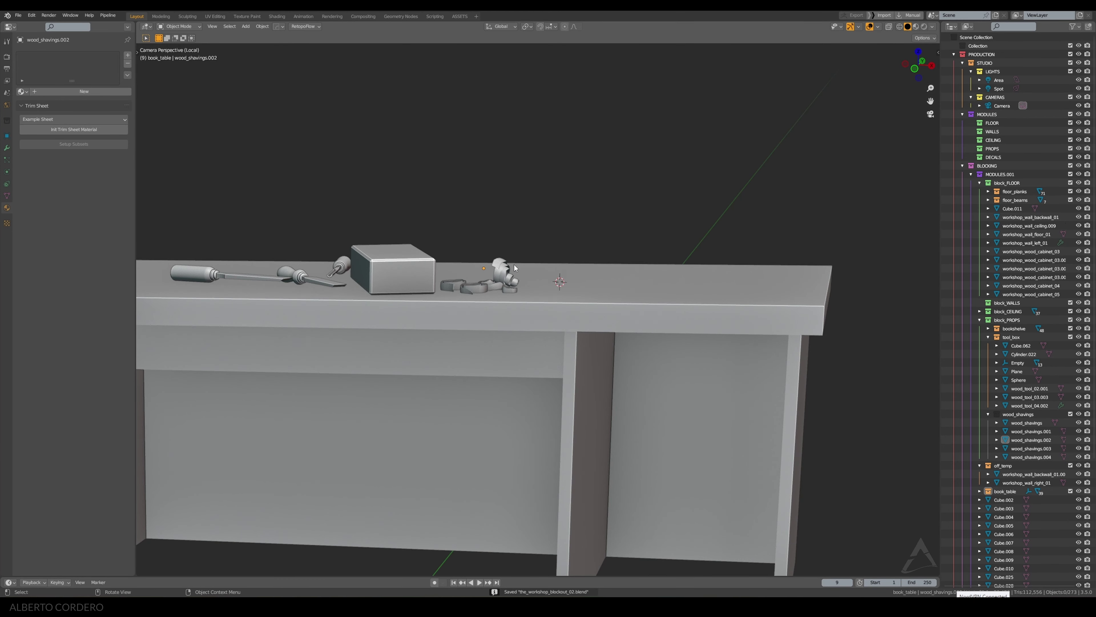
Step: Rotate one wood shaving in top view with see-through display on
left_click(514, 268)
mouse_move(515, 268)
middle_mouse_down("alt")
mouse_move(459, 283)
mouse_move(471, 272)
middle_mouse_up("alt")
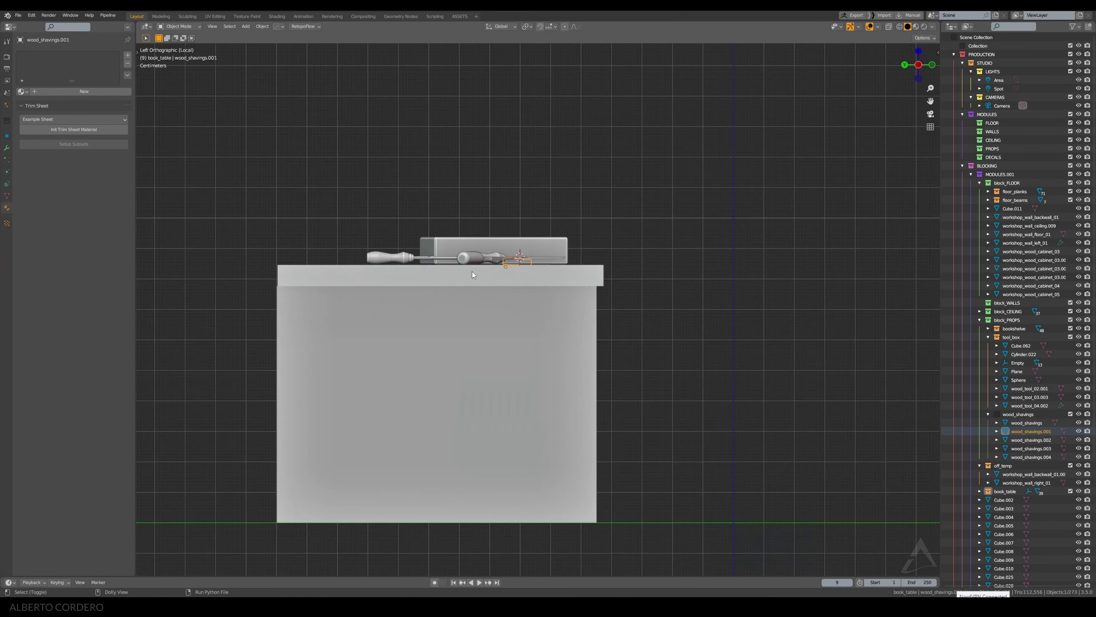
key("KP_7")
key("alt+z")
key("r")
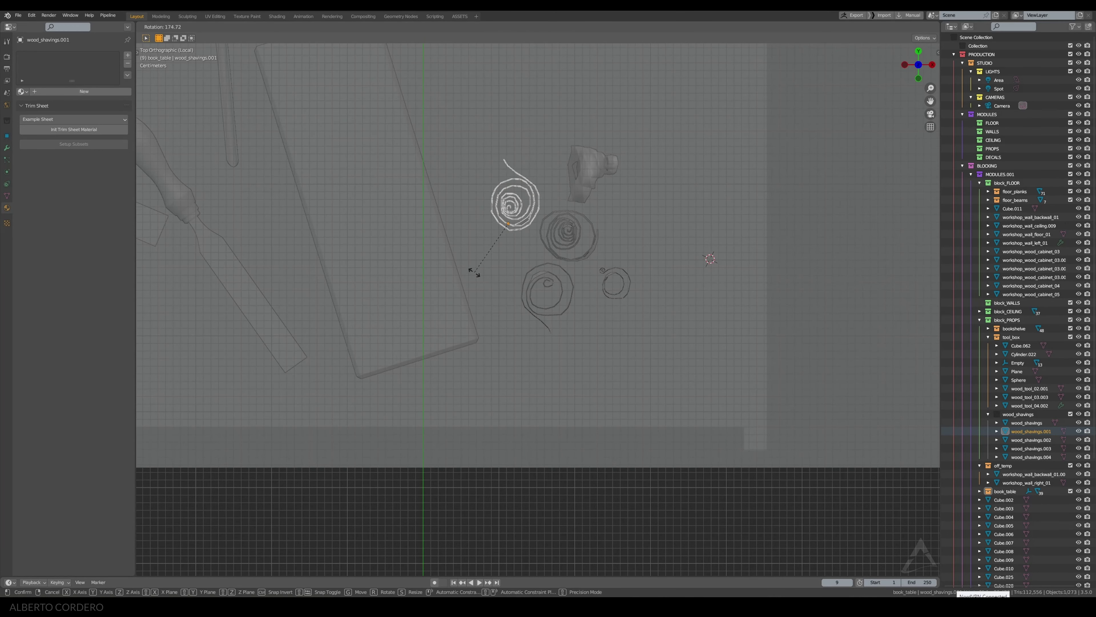
left_click(475, 270)
key("alt+z")
Step: Look around the table from the camera view, ending in a top-down view
mouse_move(475, 270)
middle_mouse_down()
mouse_move(651, 313)
mouse_move(627, 230)
middle_mouse_up()
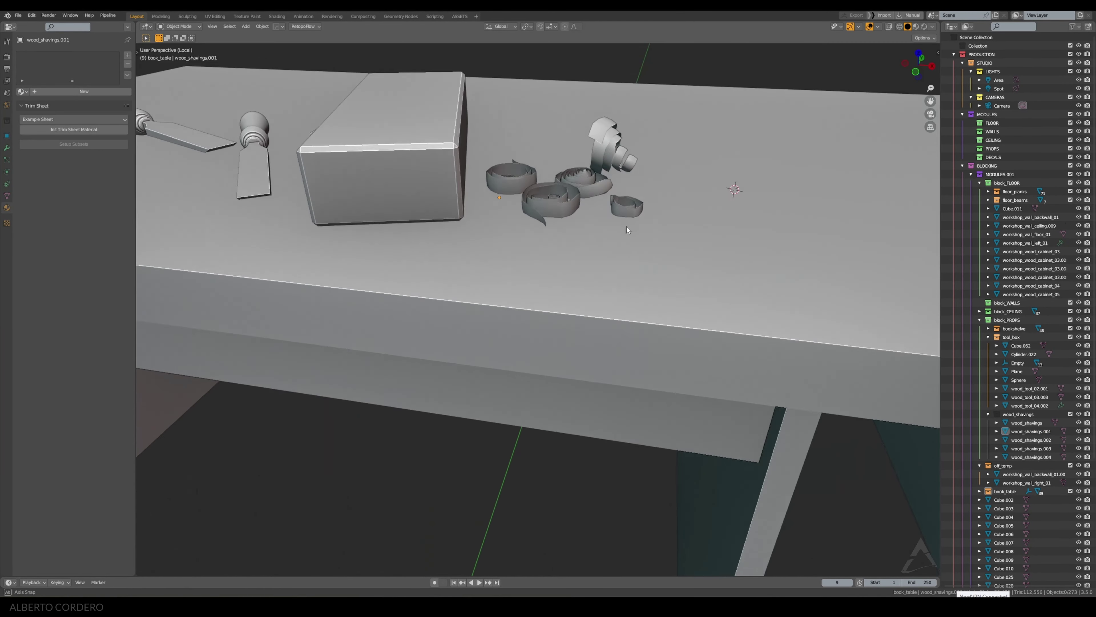
scroll(627, 216, "down", 2)
key("KP_0")
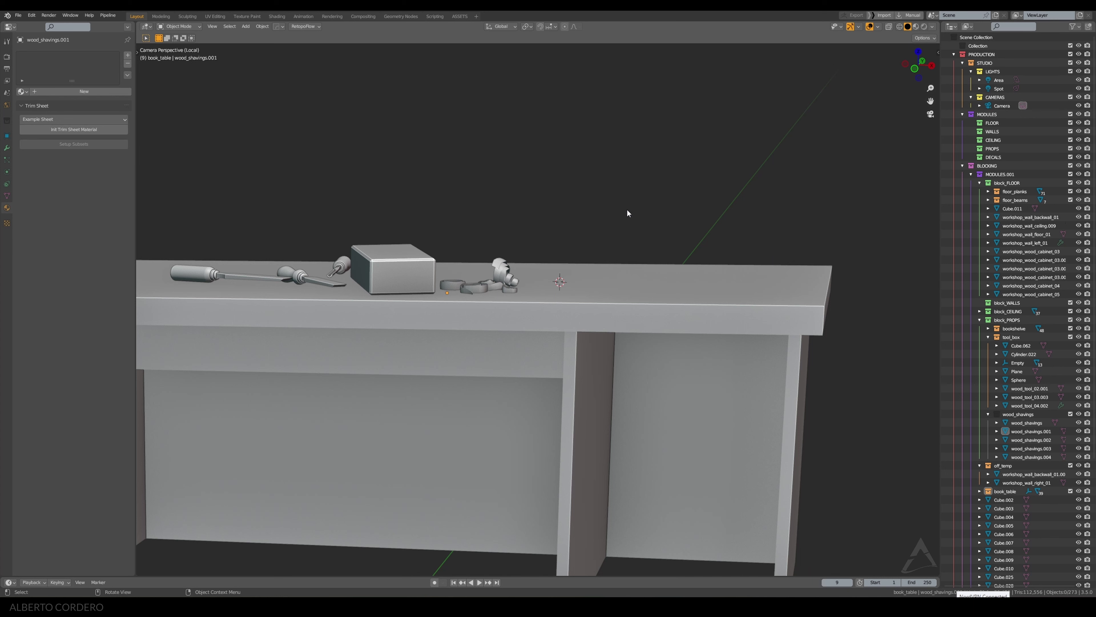
scroll(635, 207, "down", 3)
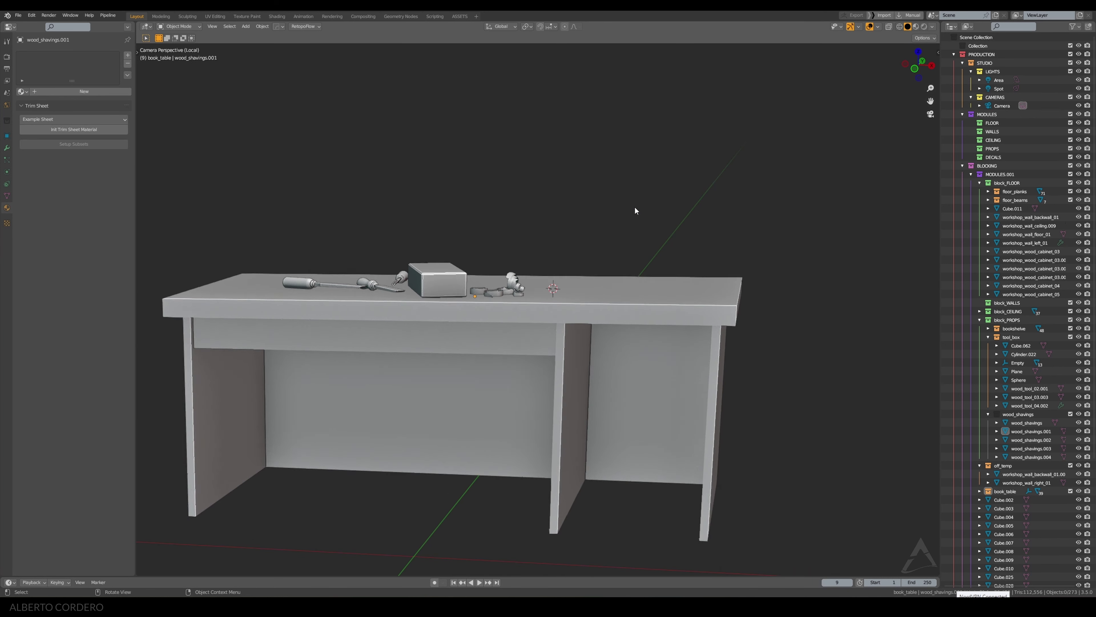
scroll(634, 207, "down", 1)
scroll(635, 211, "down", 1)
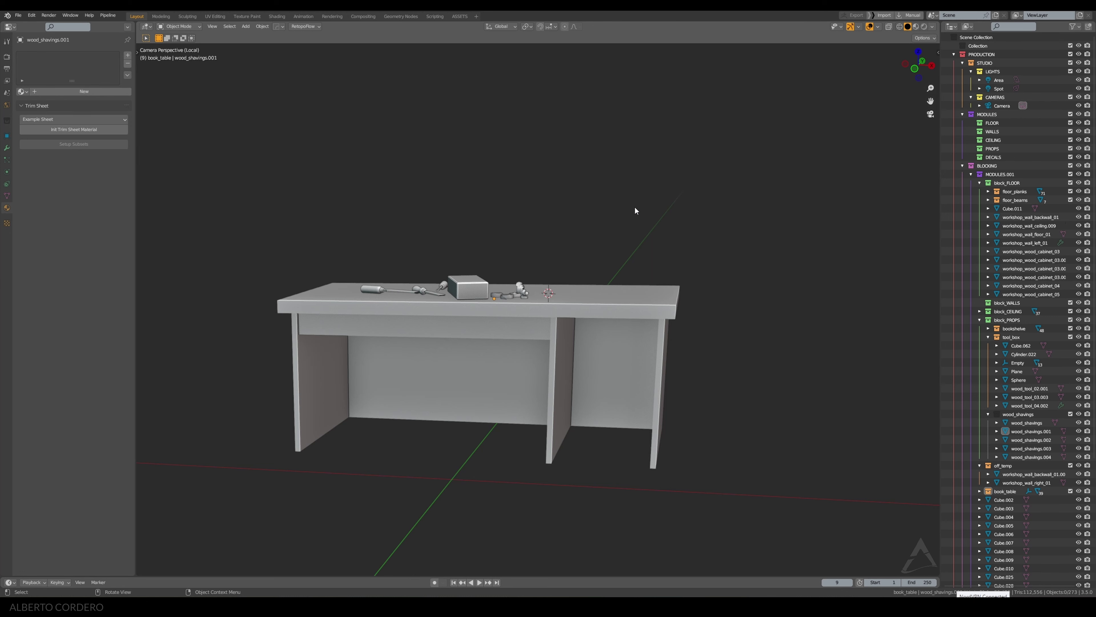
mouse_move(635, 210)
middle_mouse_down()
mouse_move(504, 207)
mouse_move(575, 256)
mouse_move(581, 210)
mouse_move(606, 200)
middle_mouse_up()
key("KP_7")
key("KP_7")
Step: Rotate the new box 90°, shrink it and apply its scale
type("r90")
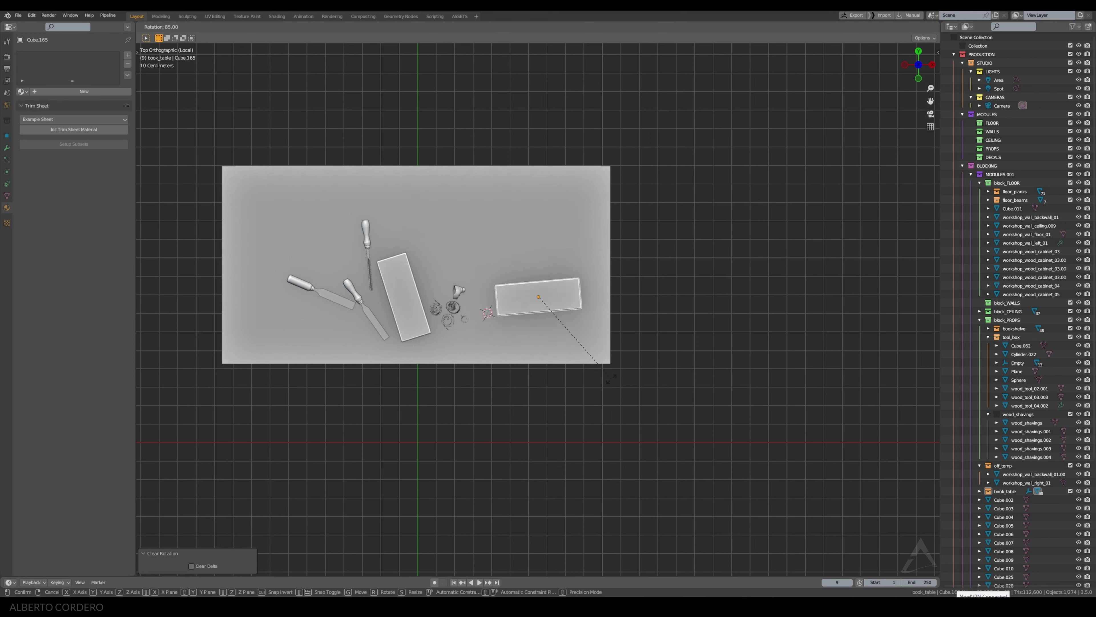
key("Return")
key("KP_1")
scroll(621, 265, "up", 5)
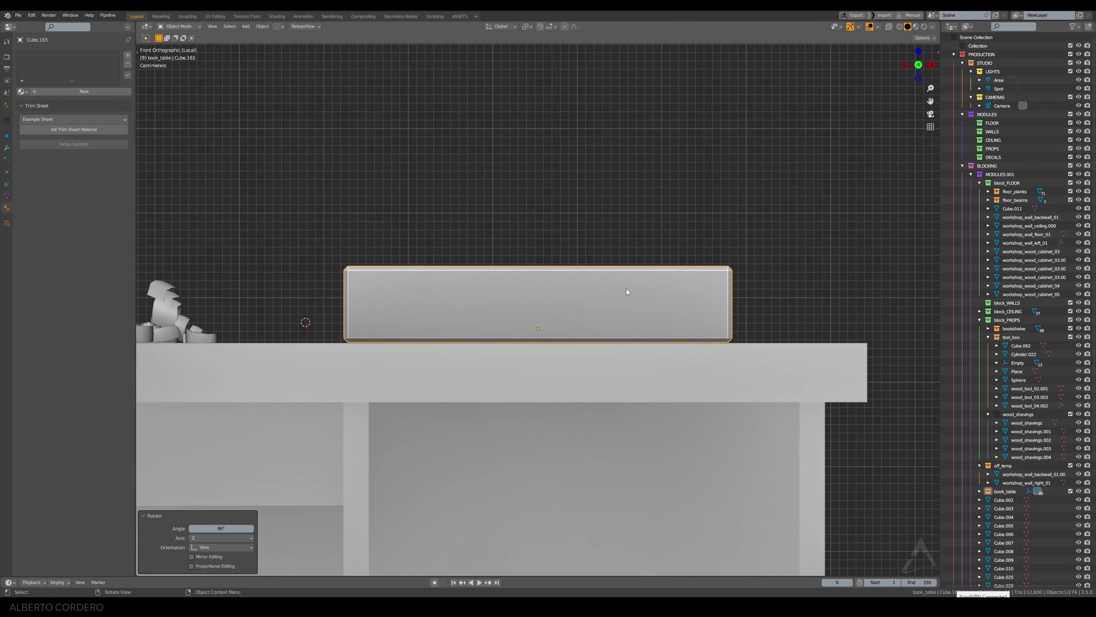
key("s")
left_click(669, 281)
key("ctrl+a")
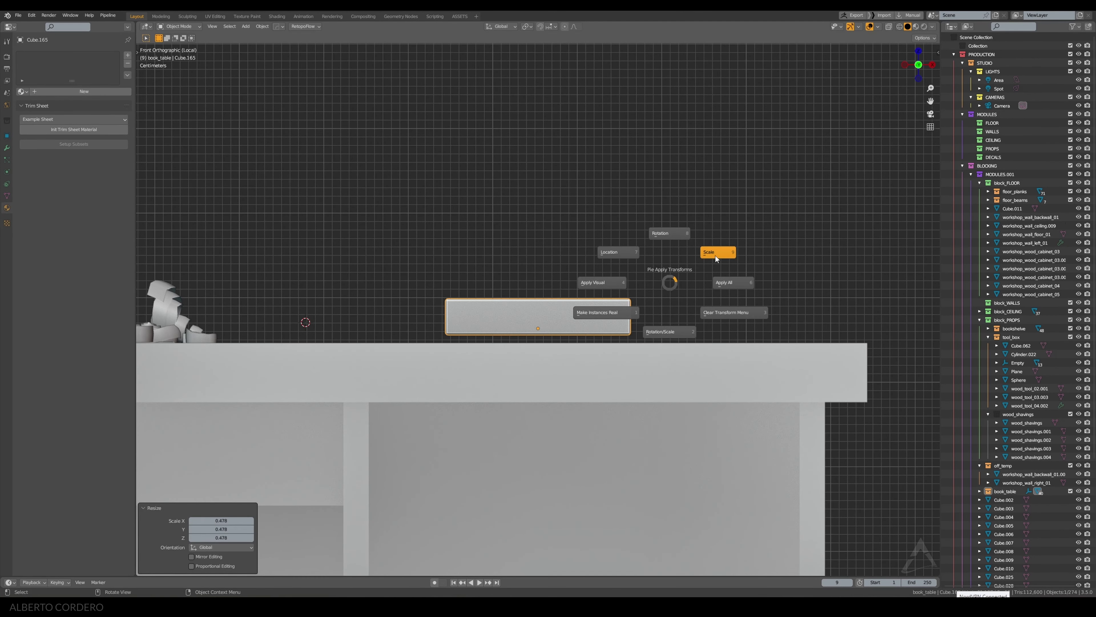
left_click(717, 250)
Step: In edit mode, stretch the whole box along X to widen it
key("KP_7")
scroll(734, 239, "down", 6)
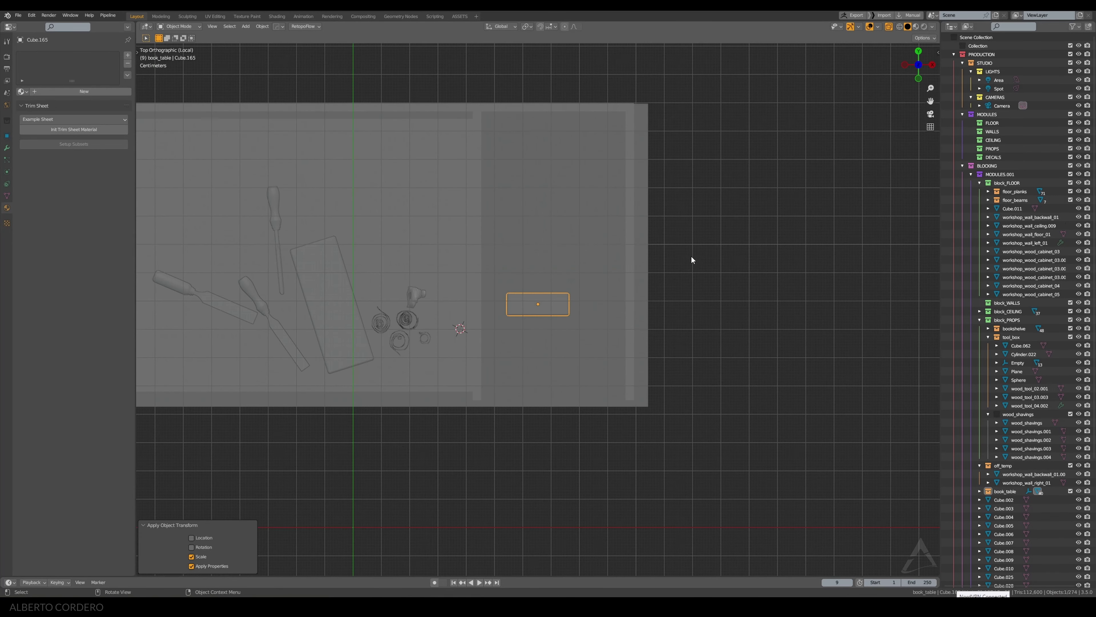
key("Tab")
key("s")
key("x")
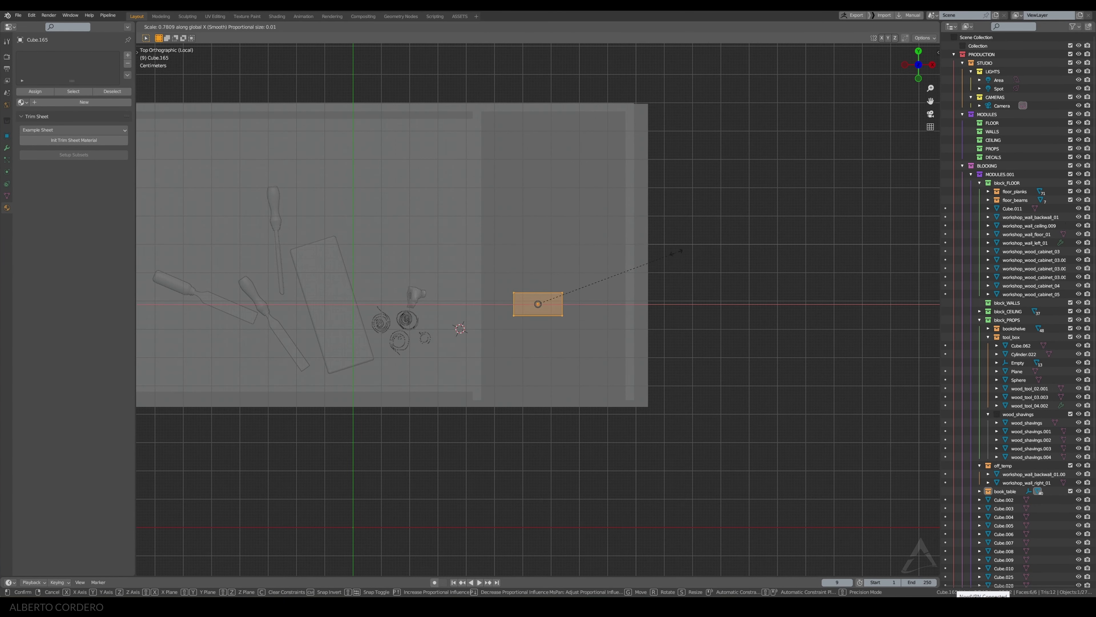
left_click(670, 249)
scroll(655, 247, "up", 6)
Step: Add a centre edge loop and bevel it into a face strip
key("ctrl+r")
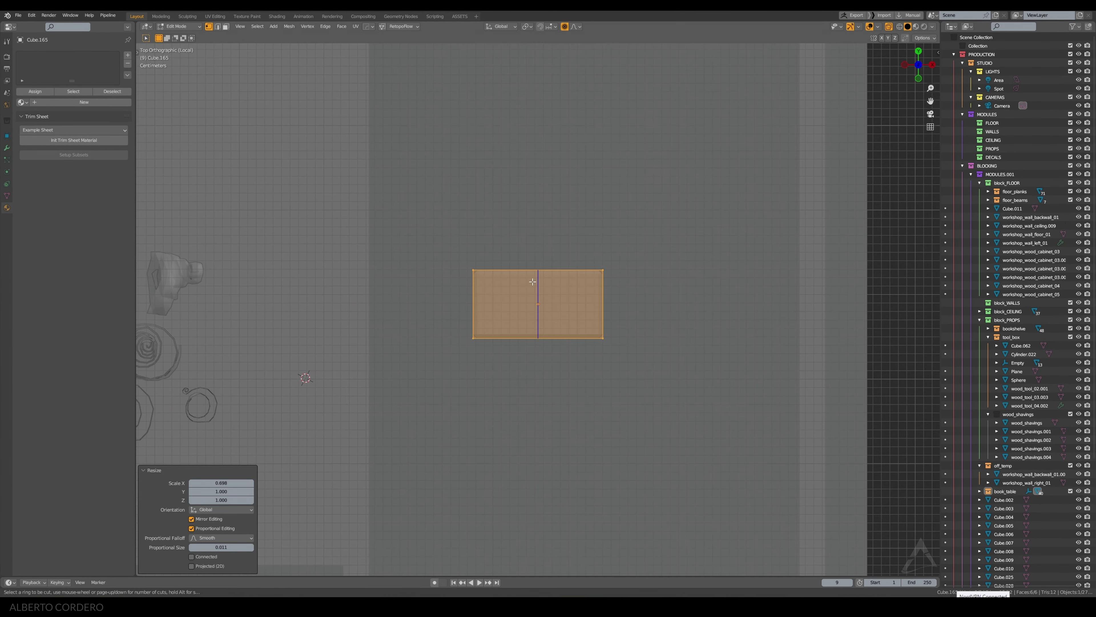
left_click(570, 264)
right_click(570, 265)
key("ctrl+b")
left_click(678, 245)
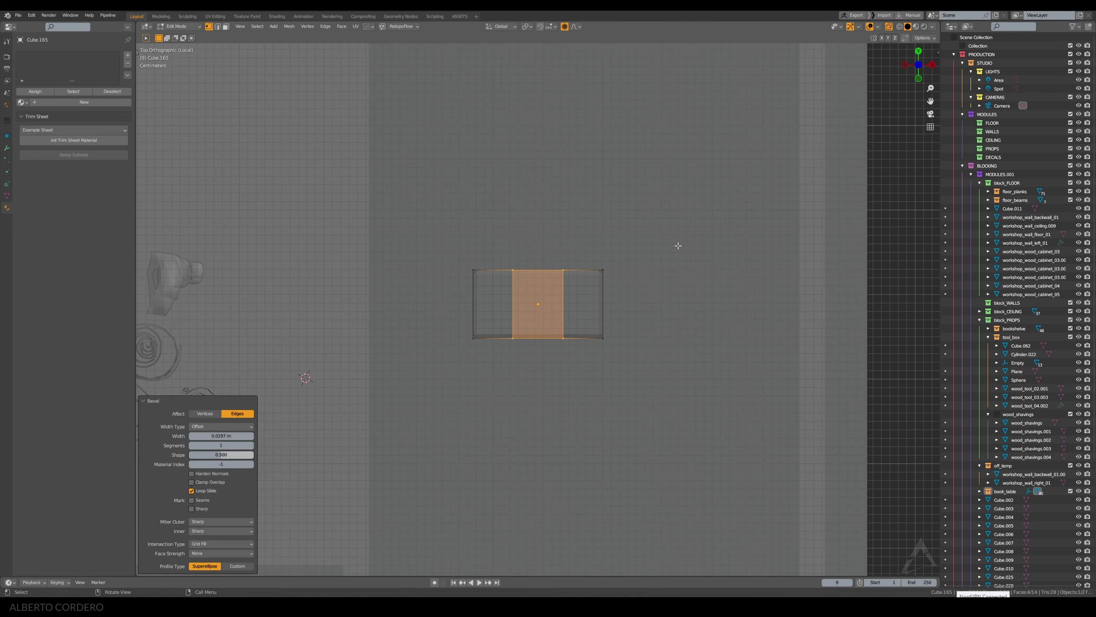
Step: Flare both end faces out along X and narrow them along Y
left_click(595, 303)
left_click(492, 303, "shift")
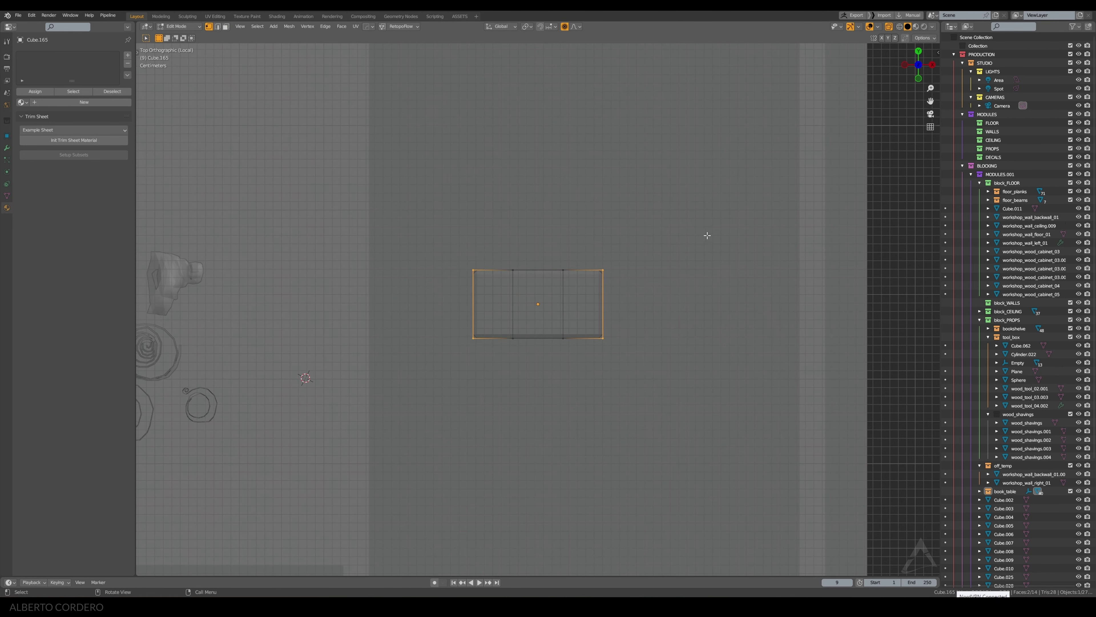
key("s")
key("x")
left_click(722, 235)
key("s")
key("y")
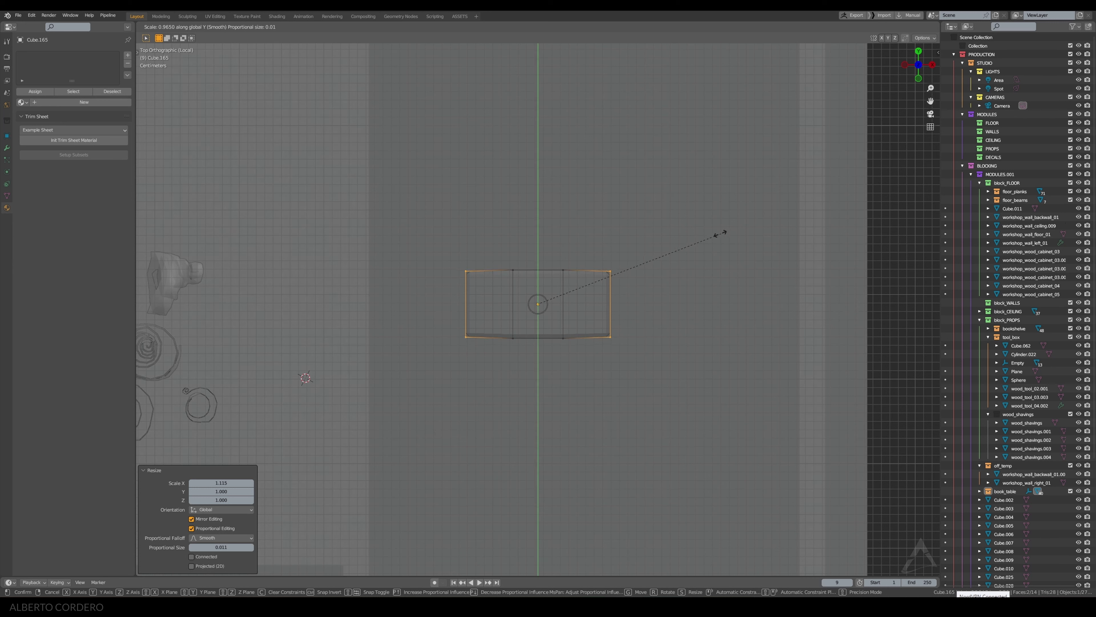
left_click(684, 234)
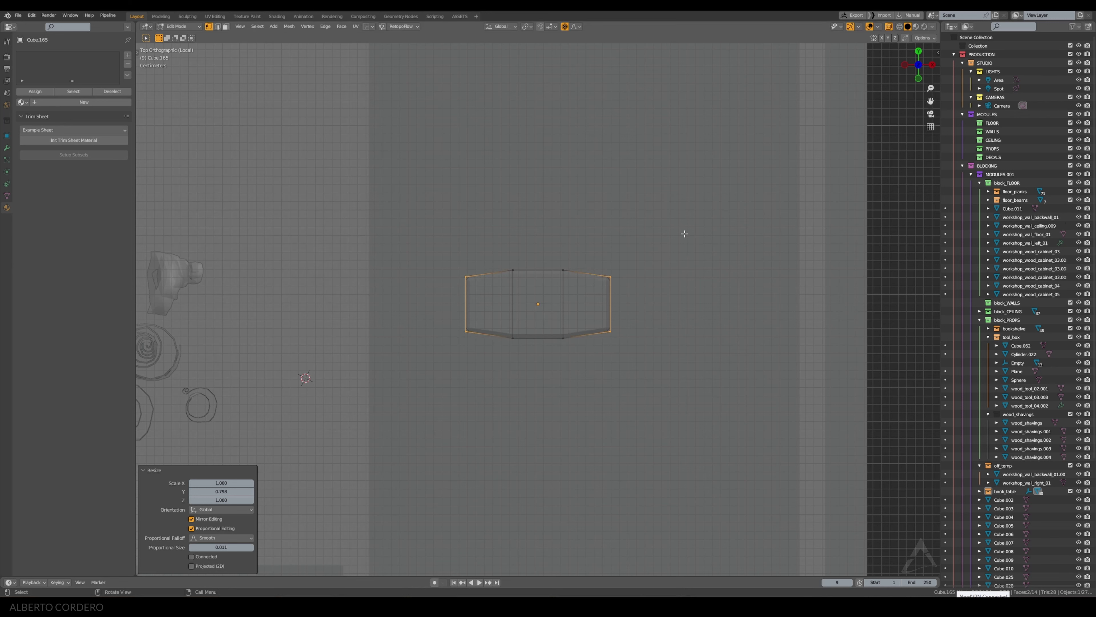
Step: Select the middle face and widen it along X
key("3")
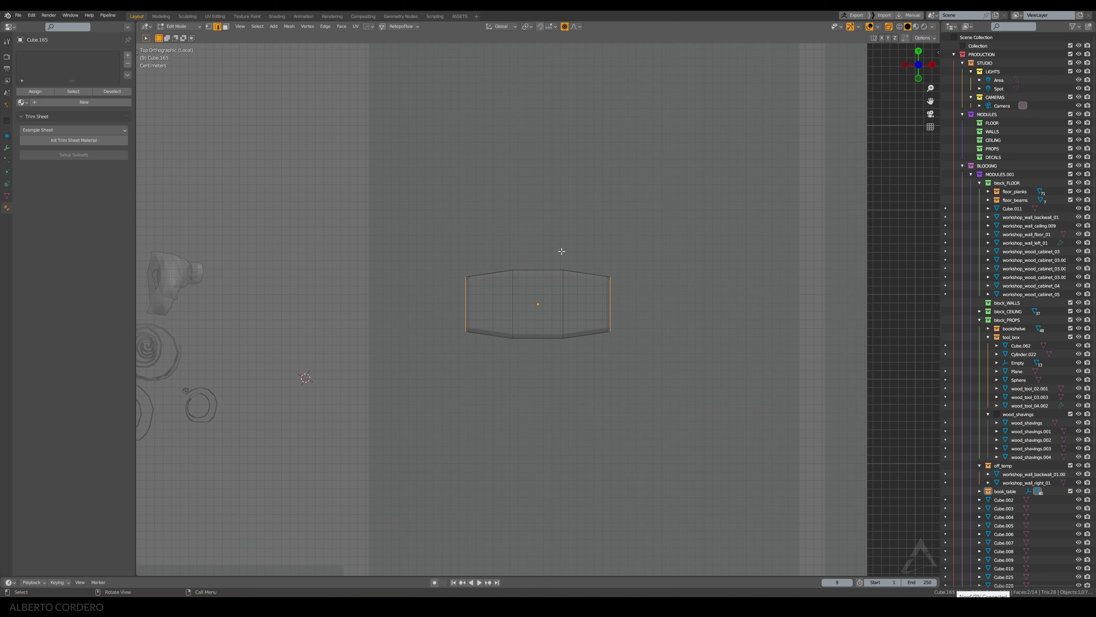
left_click_drag(569, 255, 496, 384)
key("s")
key("x")
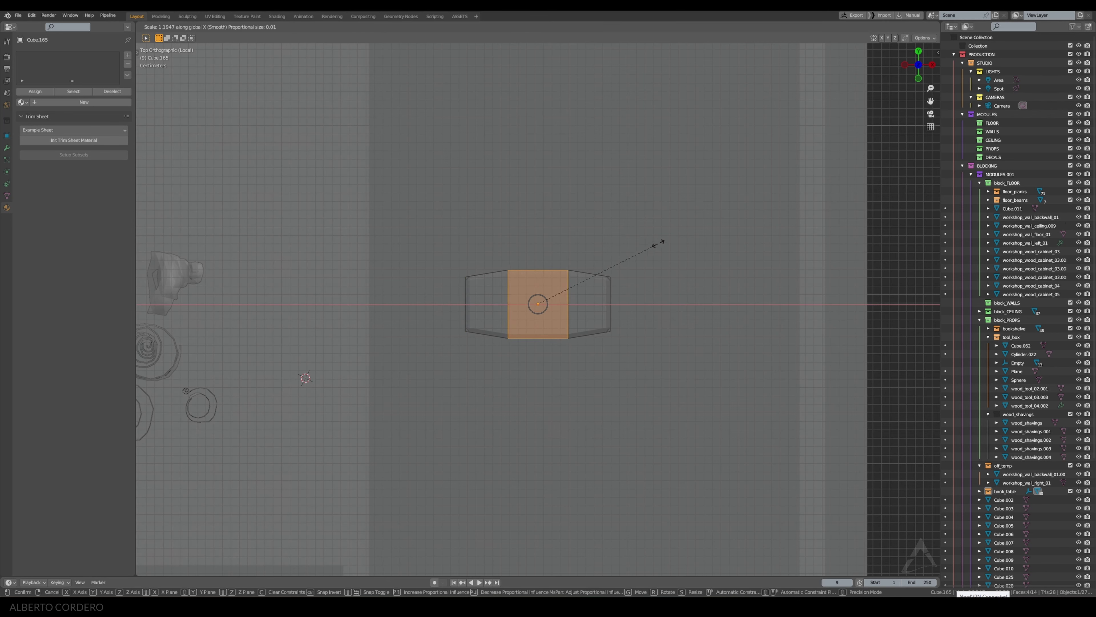
left_click(673, 237)
Step: Bevel the middle face's two vertical edges into bands and start lifting them along Z
key("2")
left_click(565, 293)
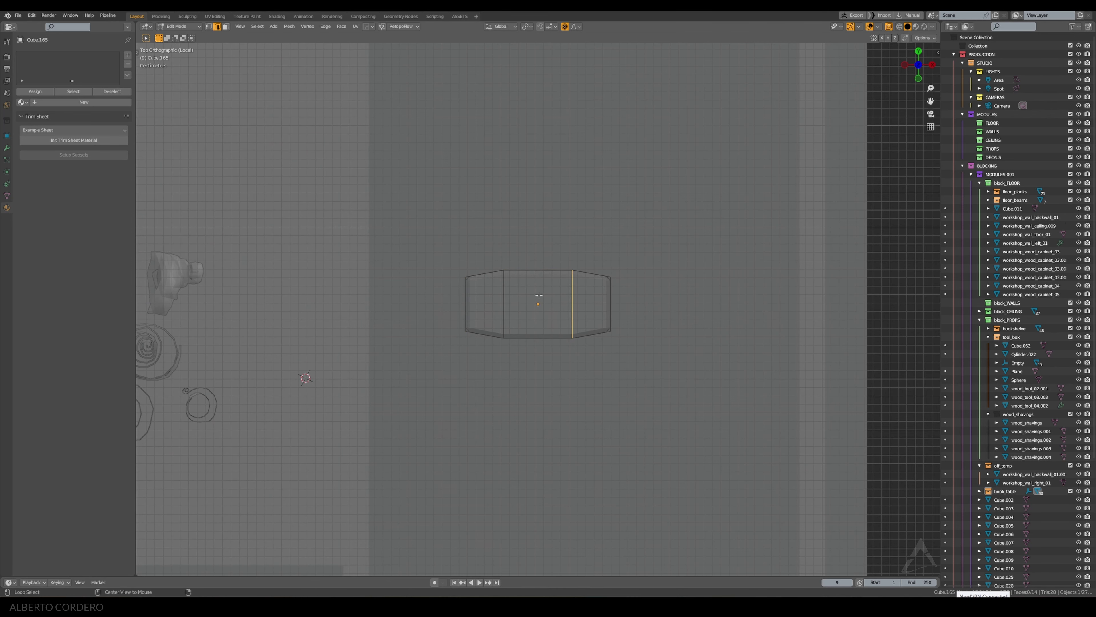
left_click(503, 289, "shift")
key("ctrl+b")
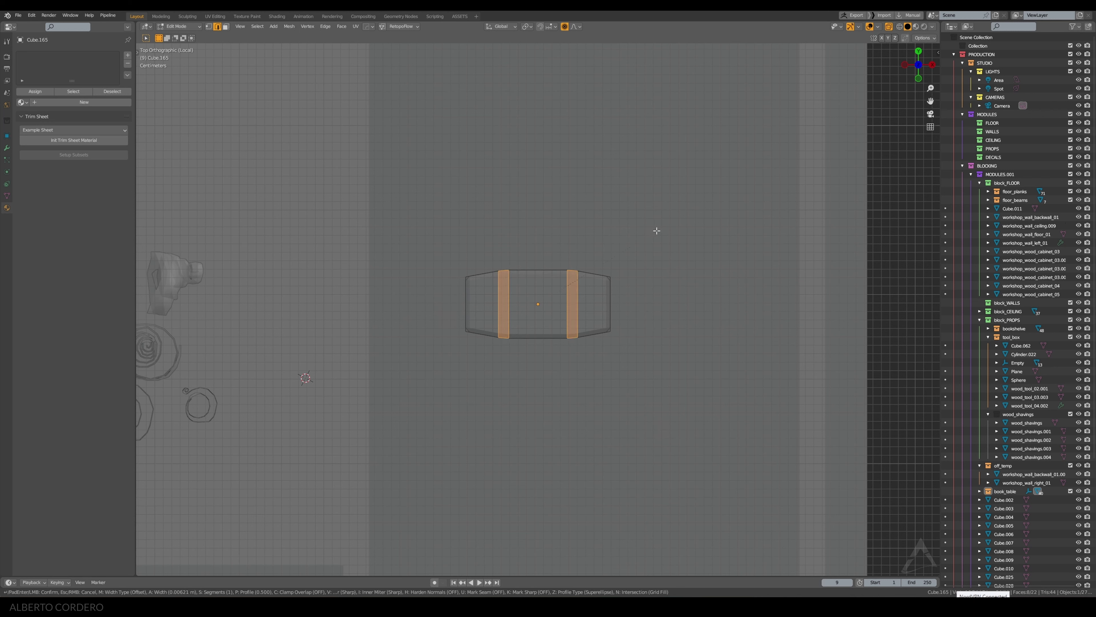
left_click(656, 231)
key("KP_1")
key("g")
key("z")
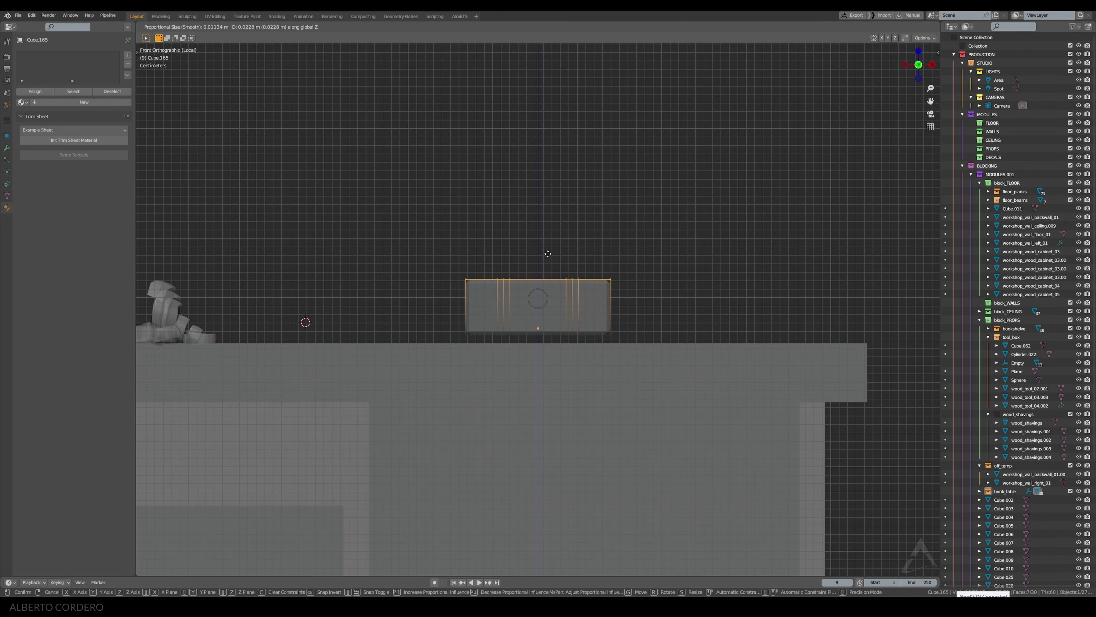
Step: Confirm the vertical move and set the head's origin to its lower-right corner
left_click(547, 253)
middle_click_drag(546, 252, 590, 341)
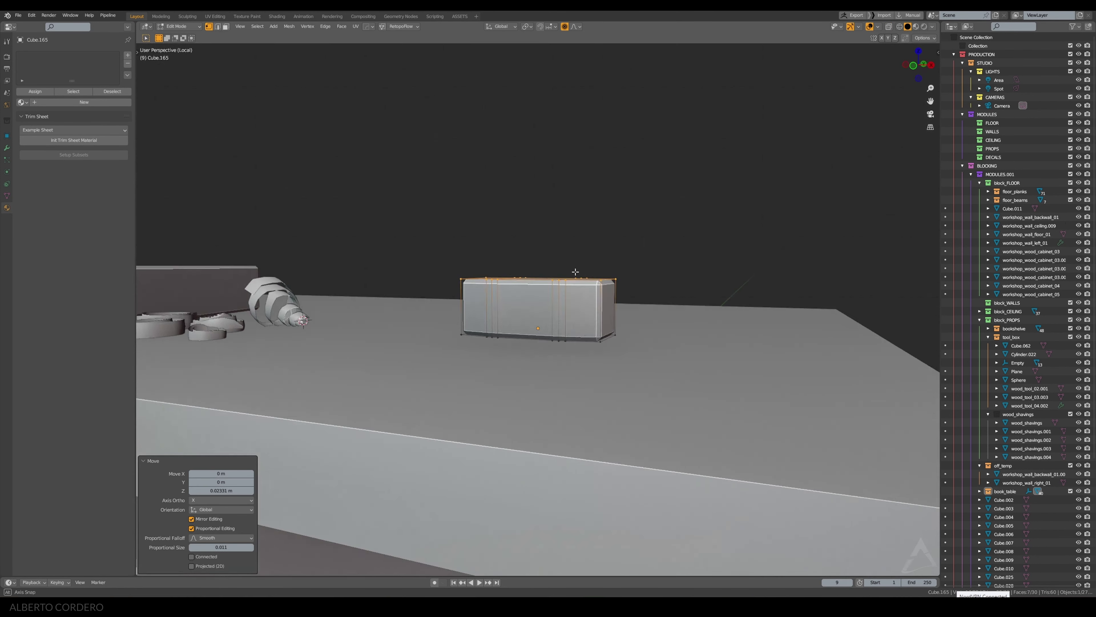
left_click(591, 342)
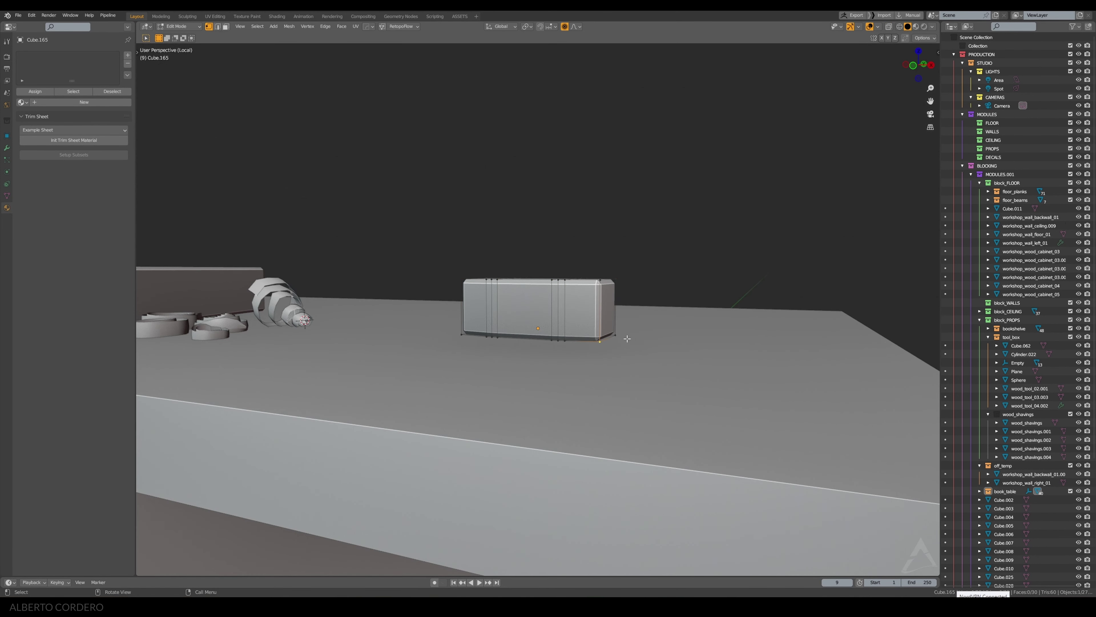
key("Tab")
key("Tab")
key("Tab")
key("q")
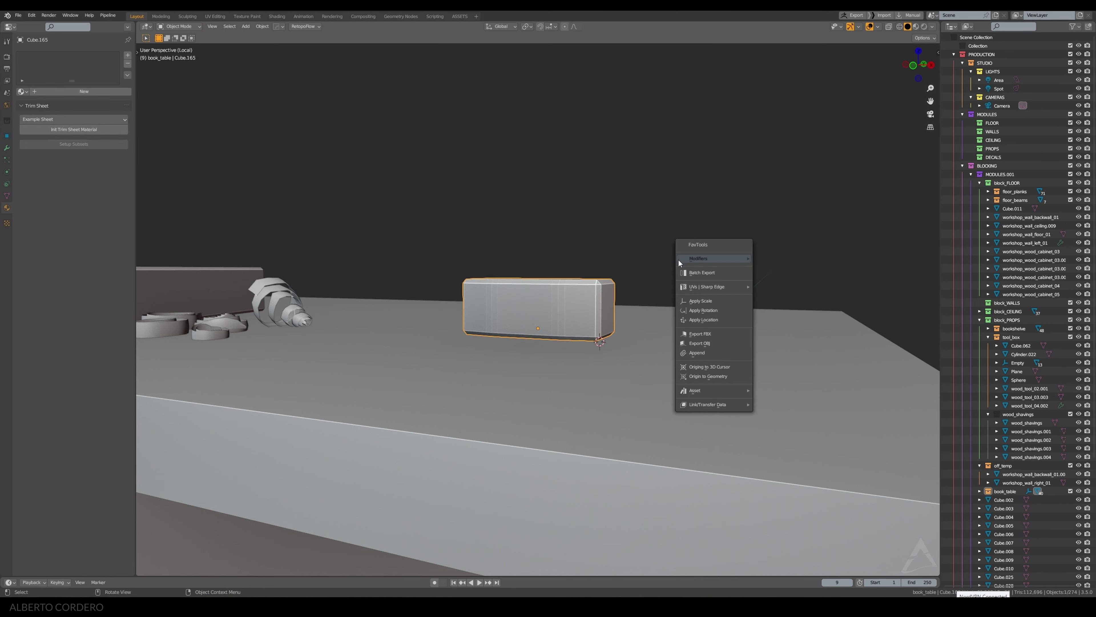
left_click(706, 366)
Step: Drop the mallet head along Z onto the tabletop in front view
key("KP_1")
key("g")
key("z")
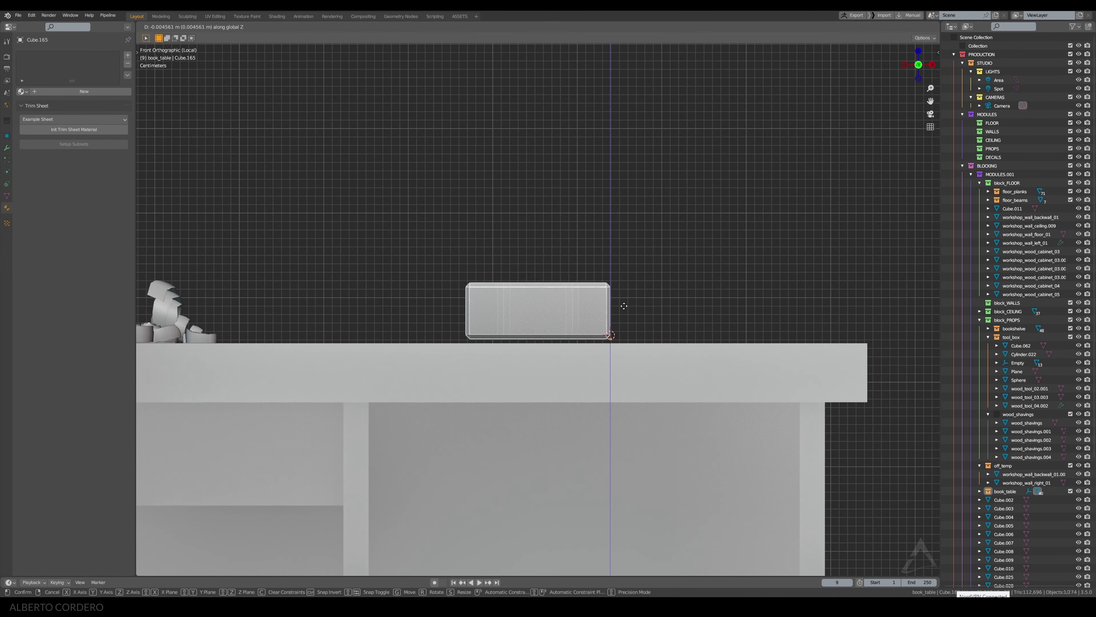
left_click(612, 312)
key("Tab")
Step: Add a bevelled loop around the head (0.0182 m) and fatten the band with shrink/fatten
middle_click_drag(555, 274, 567, 342)
key("ctrl+r")
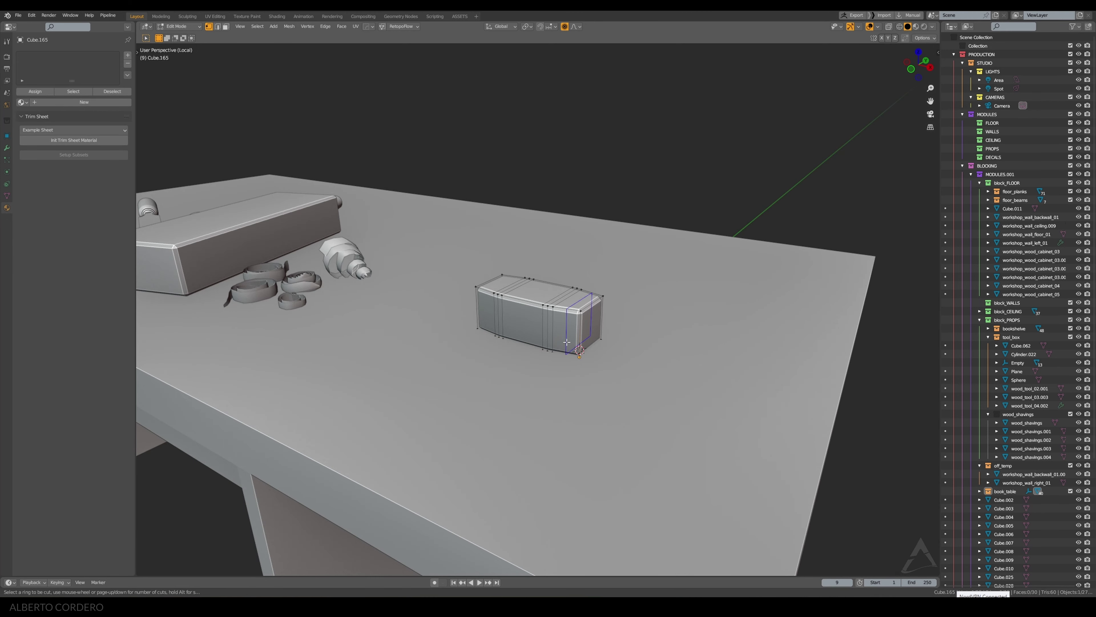
left_click(579, 349)
key("ctrl+b")
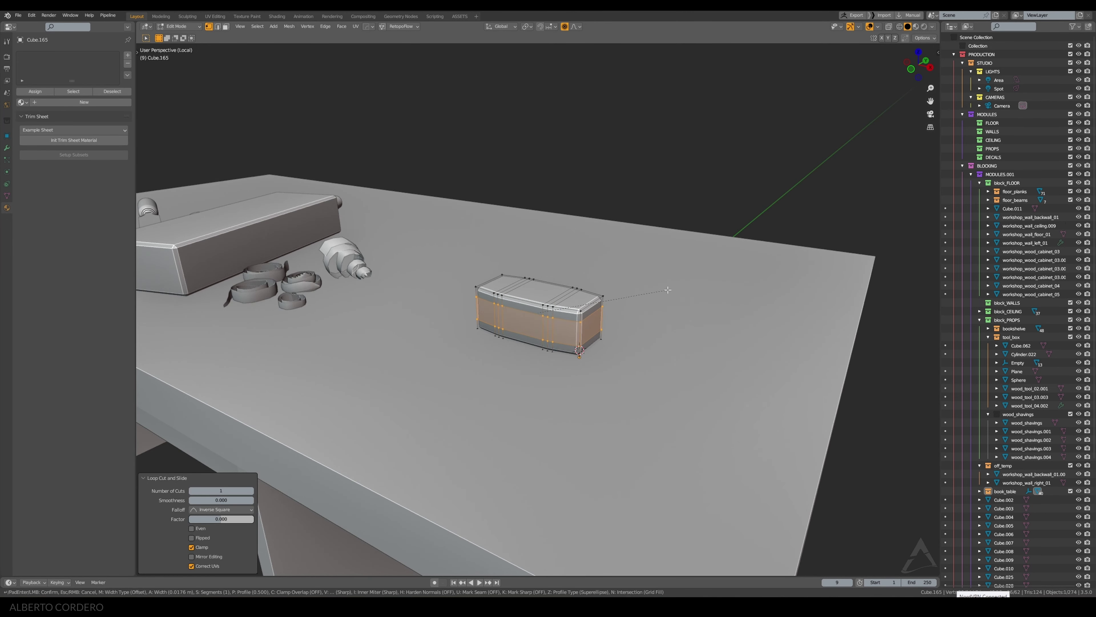
left_click(663, 290)
middle_click_drag(722, 272, 641, 256)
key("alt+s")
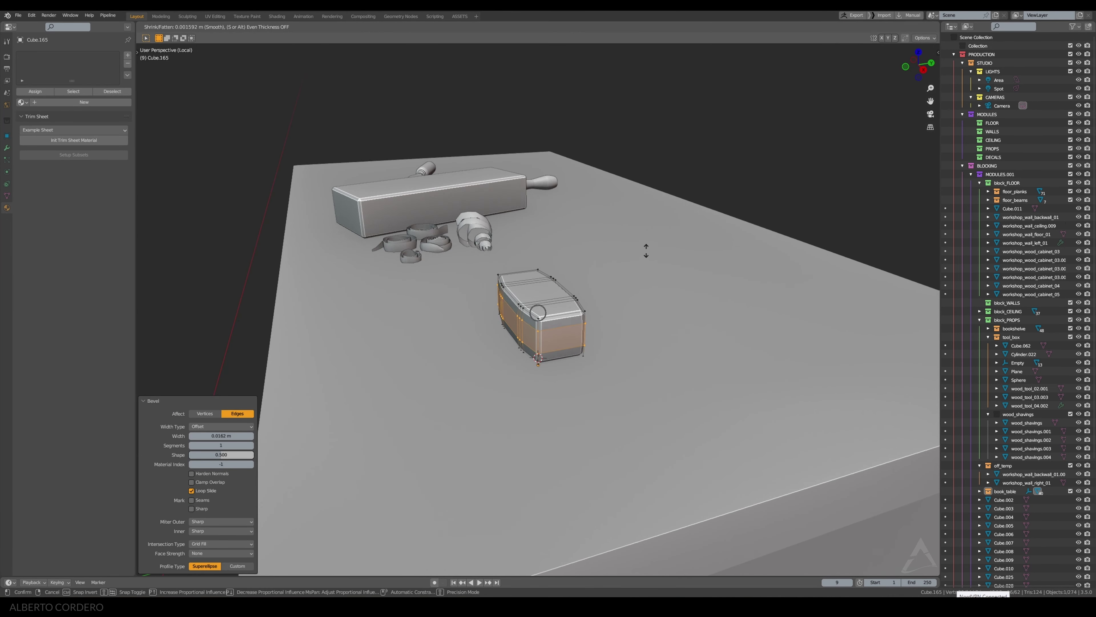
left_click(651, 251)
Step: Apply Shade Smooth to the mallet head in object mode
key("Tab")
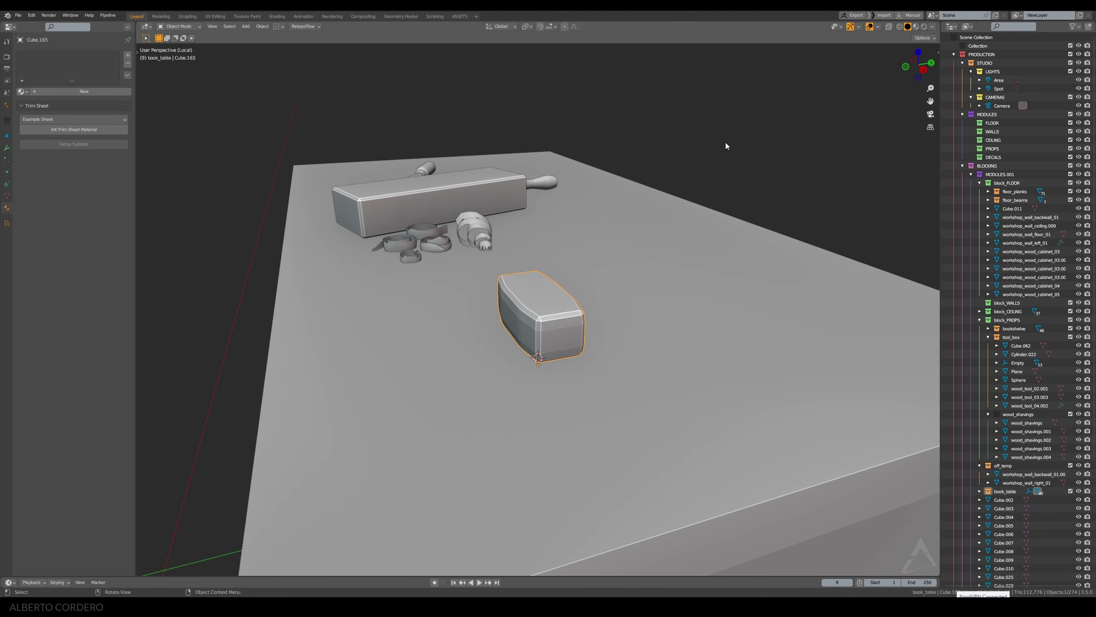
right_click(725, 141)
left_click(717, 143)
middle_click_drag(717, 143, 692, 228)
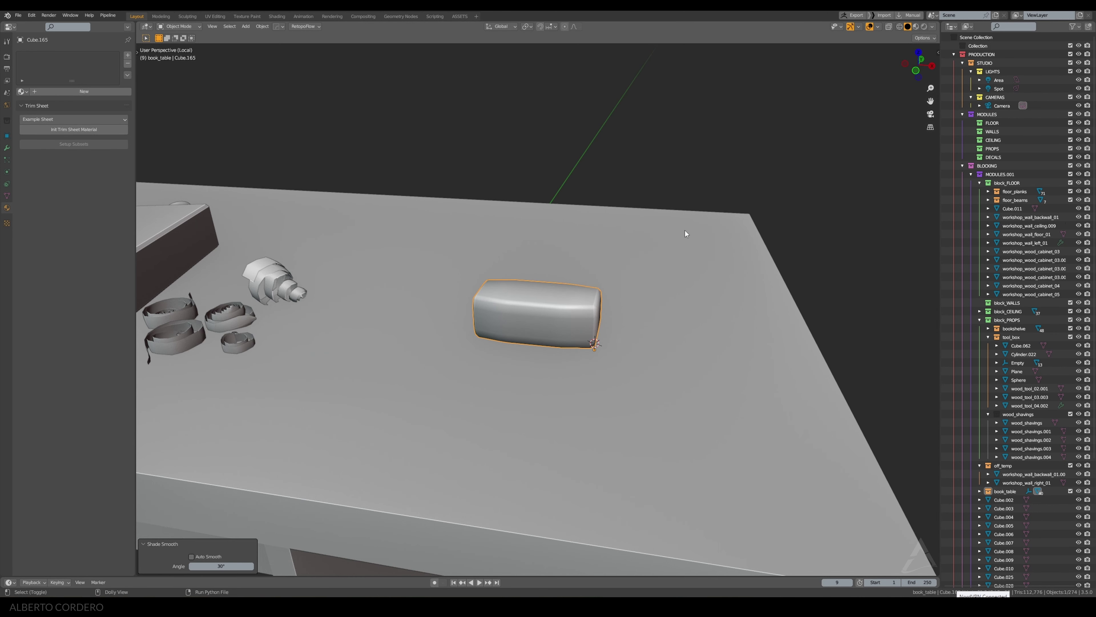
key("ctrl+shift+w")
left_click(674, 185)
mouse_move(708, 189)
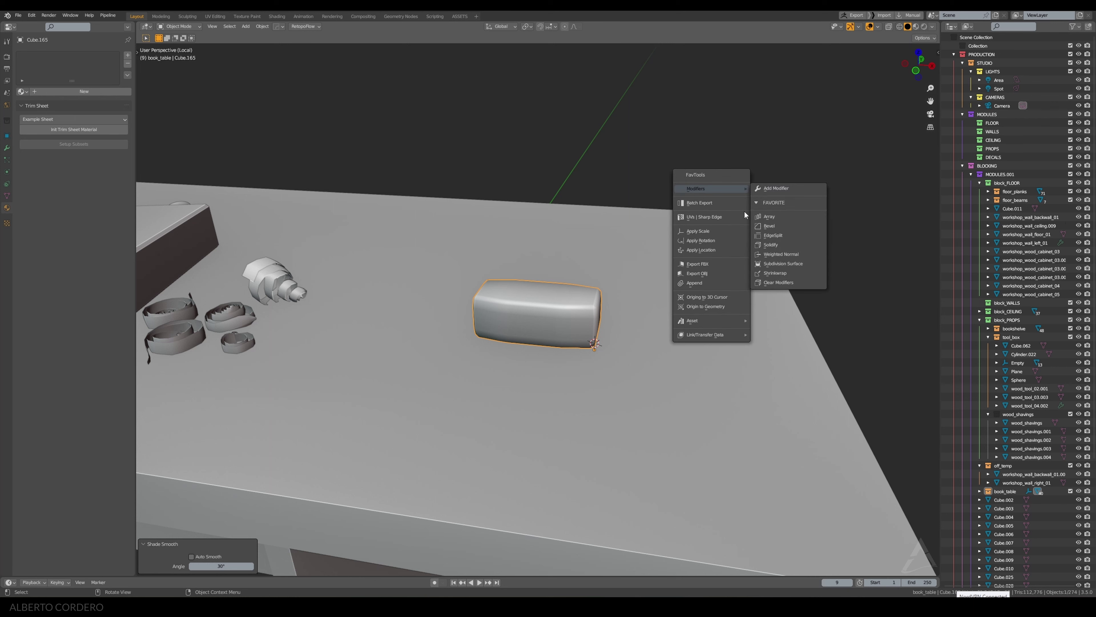
key("ctrl+shift+w")
left_click(633, 324)
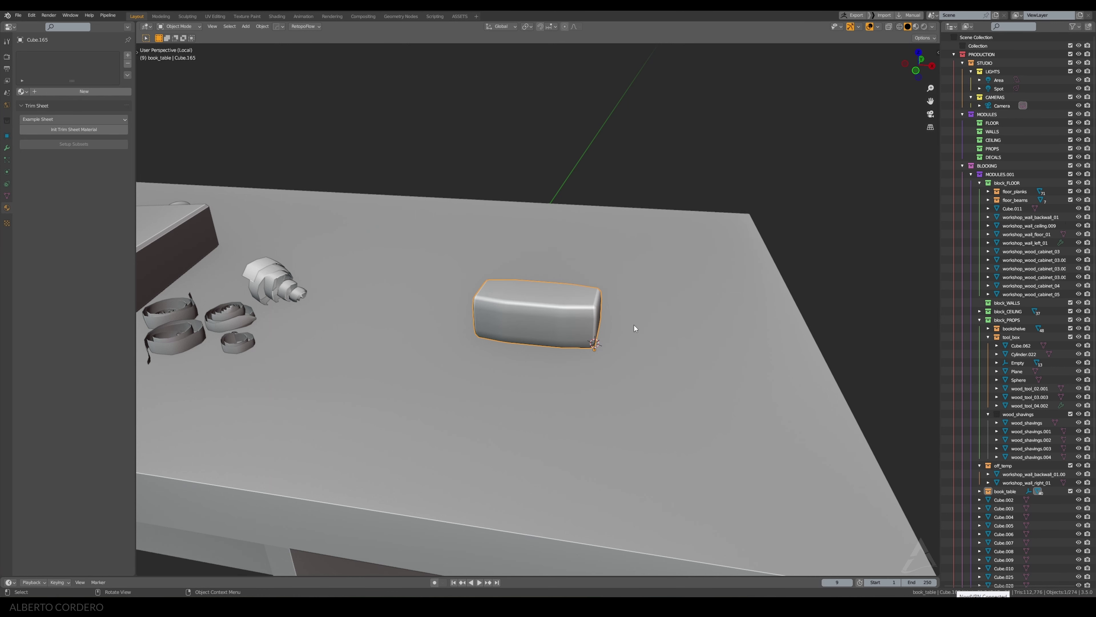
Step: In front view edit mode, select the head's middle front face for the handle
key("KP_1")
key("Tab")
key("alt+z")
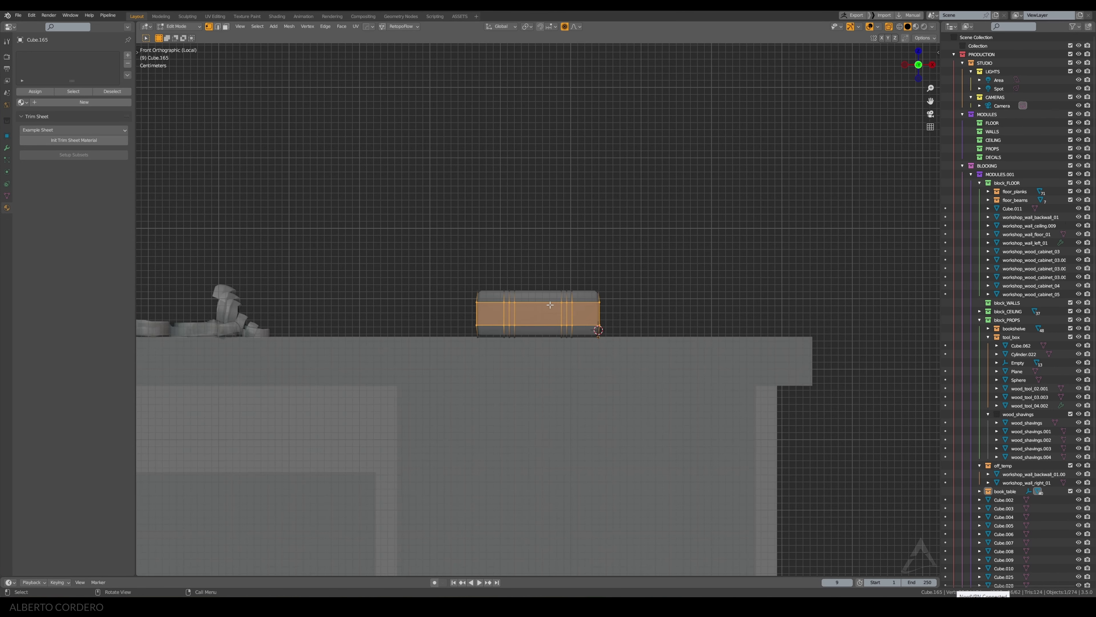
key("alt+a")
key("alt+z")
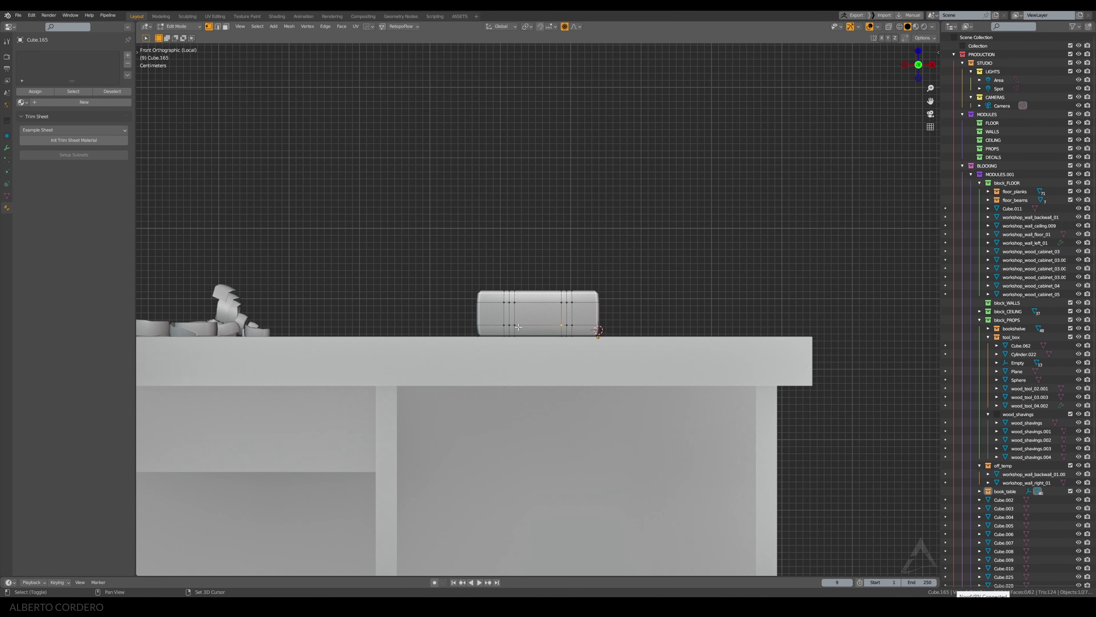
left_click(536, 313)
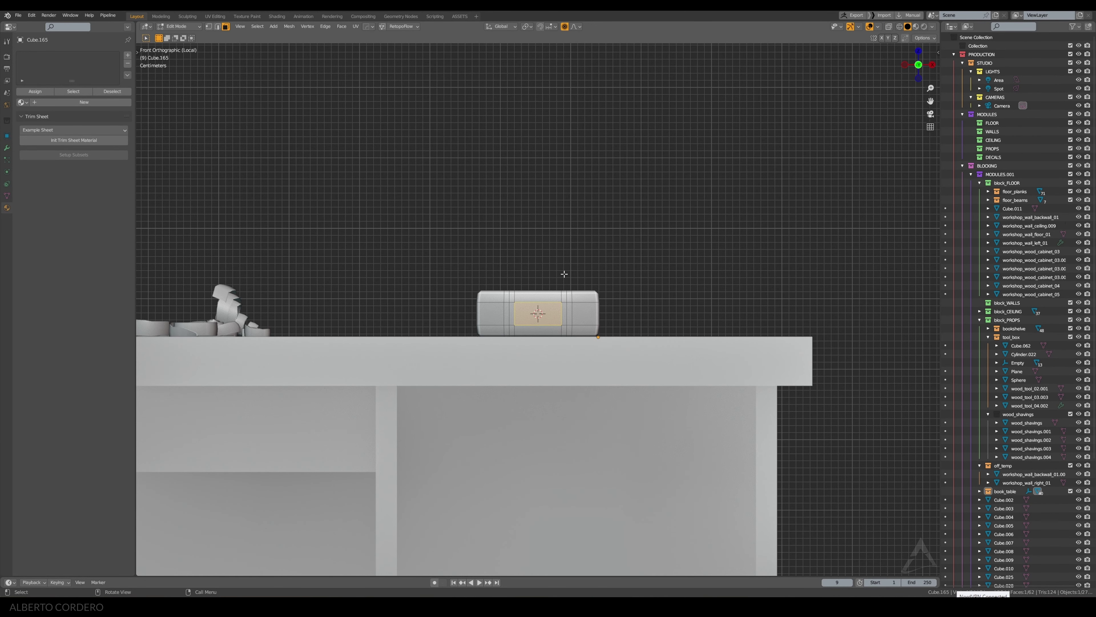
scroll(564, 274, "up", 1)
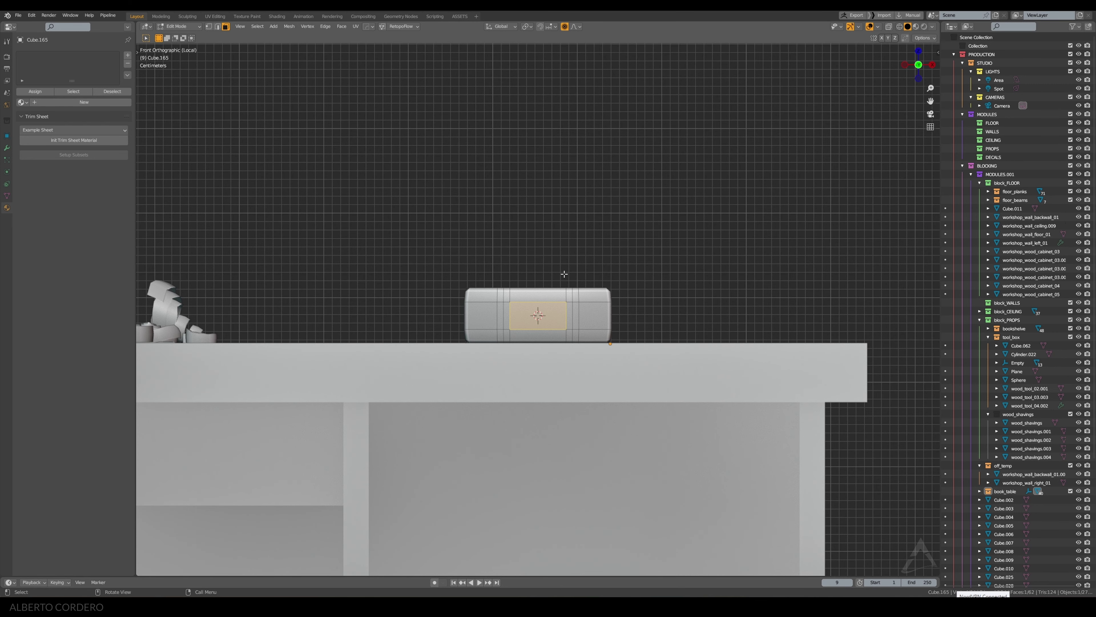
Step: Extrude the mallet head's middle front face about 0.47 m into a handle
key("shift+d")
right_click(587, 250)
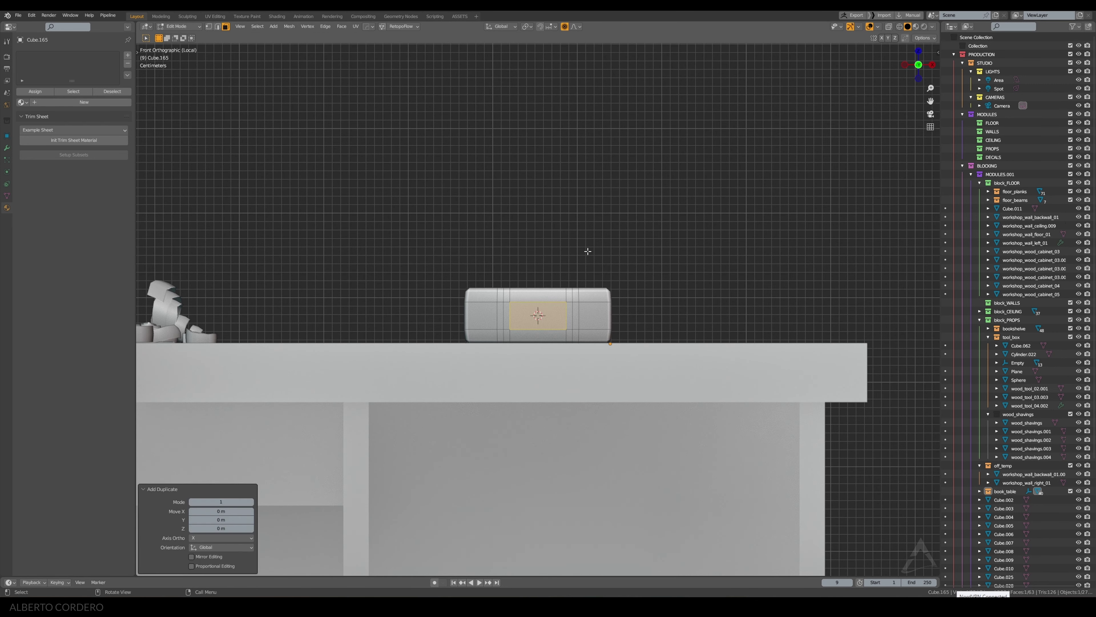
middle_click_drag(587, 249, 518, 294)
key("e")
left_click(379, 367)
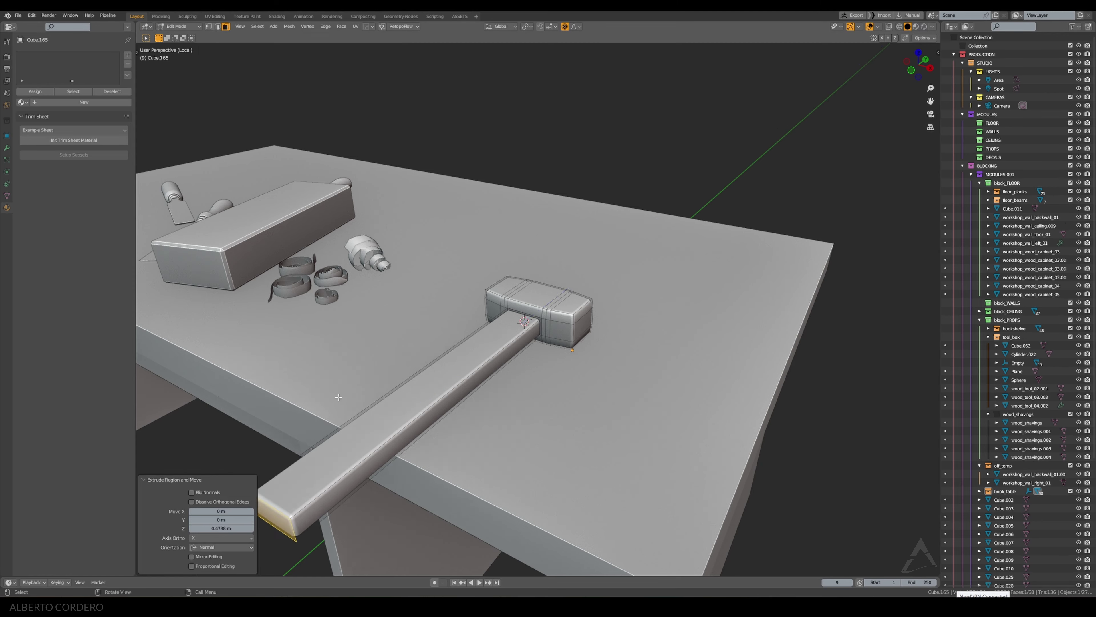
mouse_move(380, 367)
middle_mouse_down()
mouse_move(584, 296)
mouse_move(575, 245)
mouse_move(592, 340)
middle_mouse_up()
key("ctrl+l")
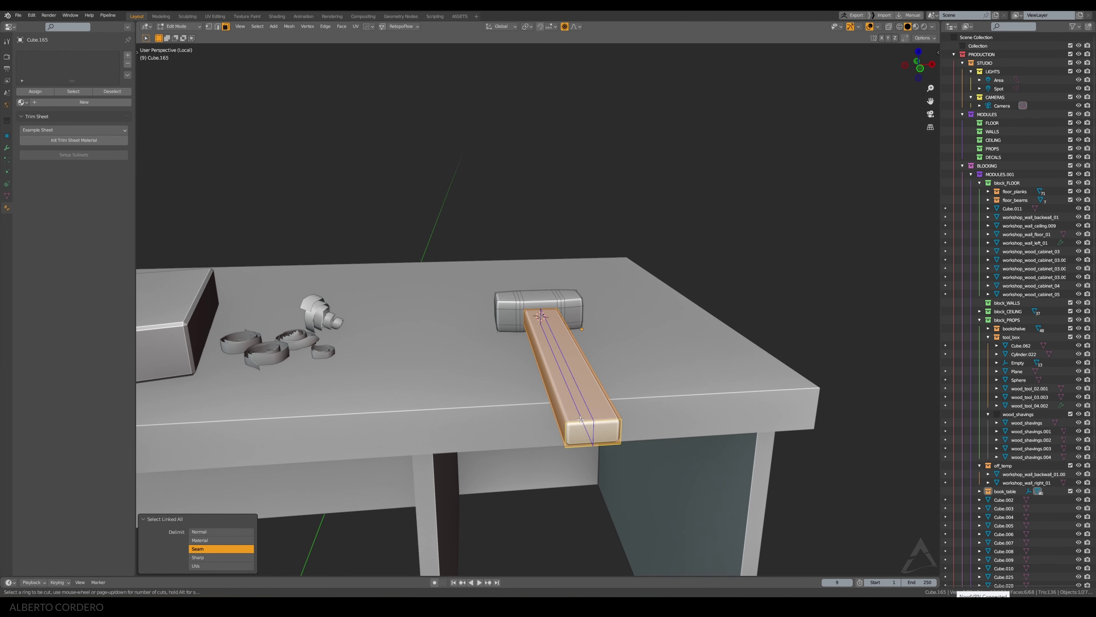
Step: Add a centred lengthwise loop, bevel it 0.0178 m and scale the strip 1.375 along Z
key("ctrl+r")
left_click(579, 422)
right_click(580, 421)
middle_click_drag(580, 421, 647, 328)
key("ctrl+b")
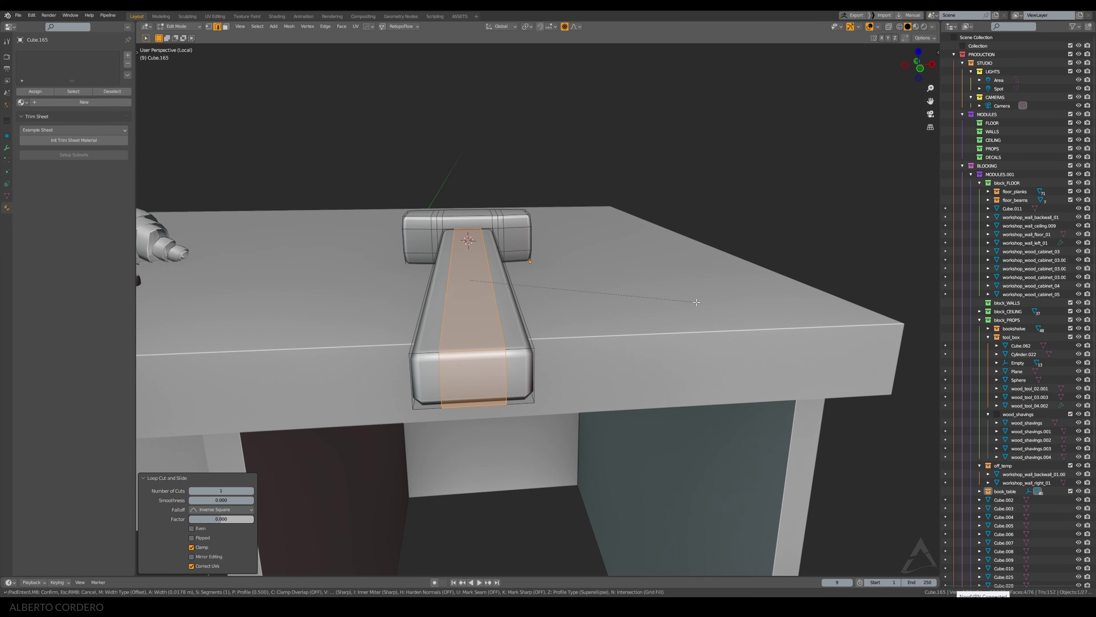
left_click(693, 299)
key("s")
key("z")
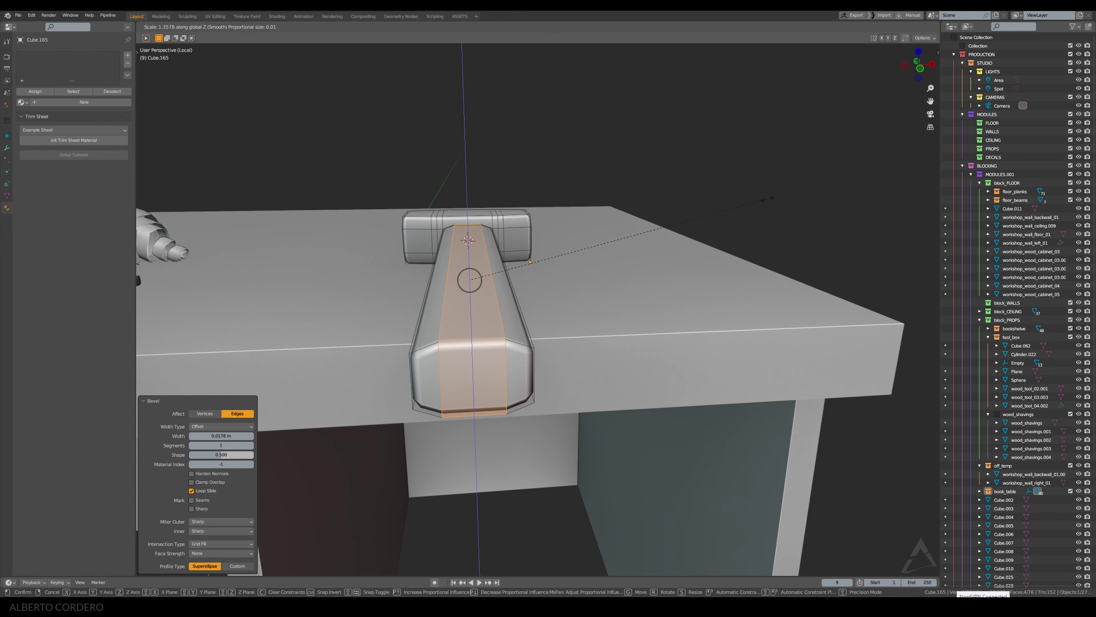
left_click(772, 191)
Step: Slim the whole handle along X to 0.758 width and leave Edit Mode
middle_click_drag(772, 192, 605, 268)
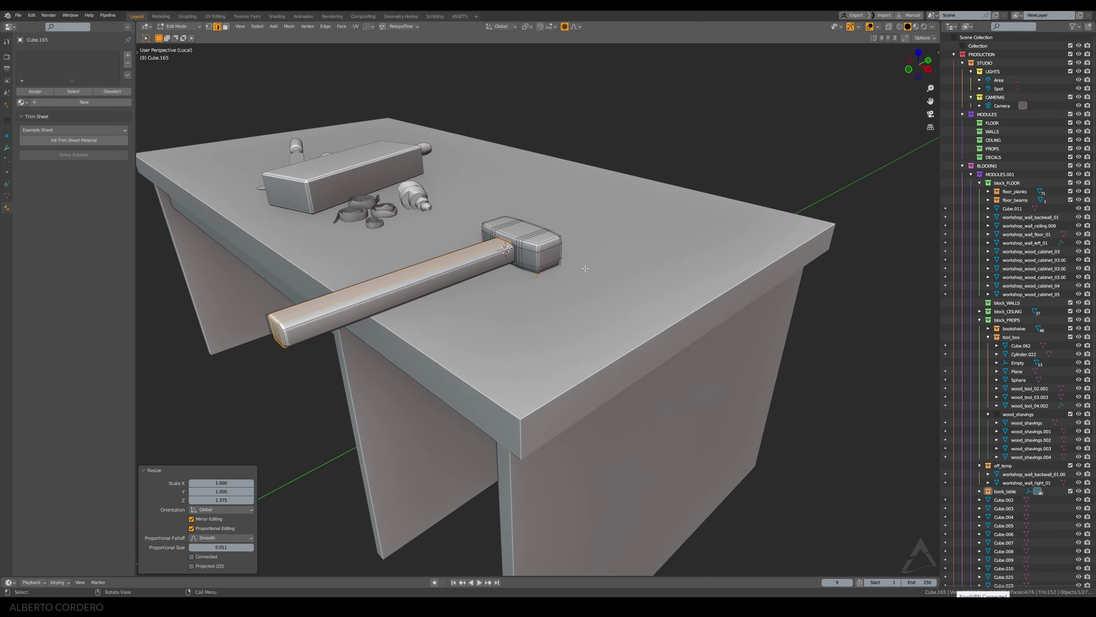
scroll(593, 276, "up", 3)
key("ctrl+l")
key("s")
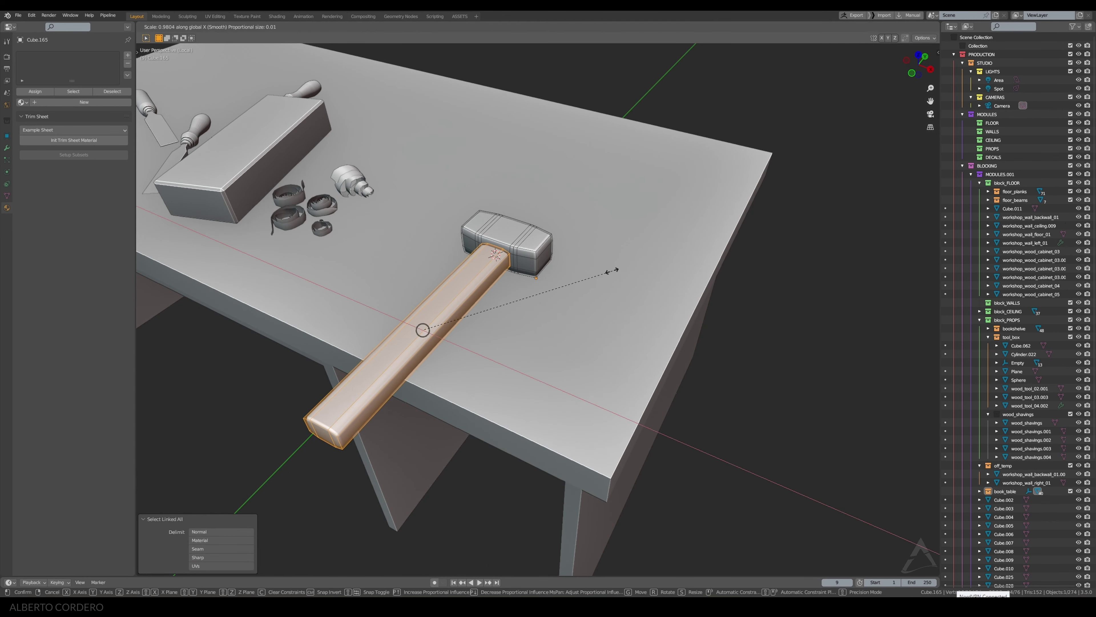
key("x")
left_click(559, 264)
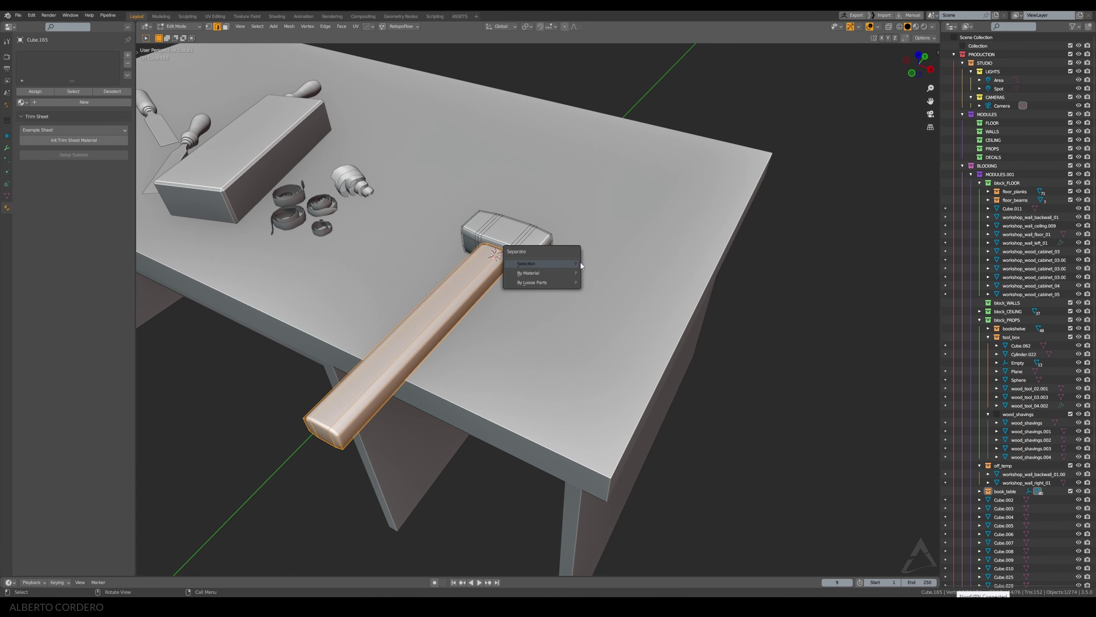
middle_click_drag(580, 262, 641, 254)
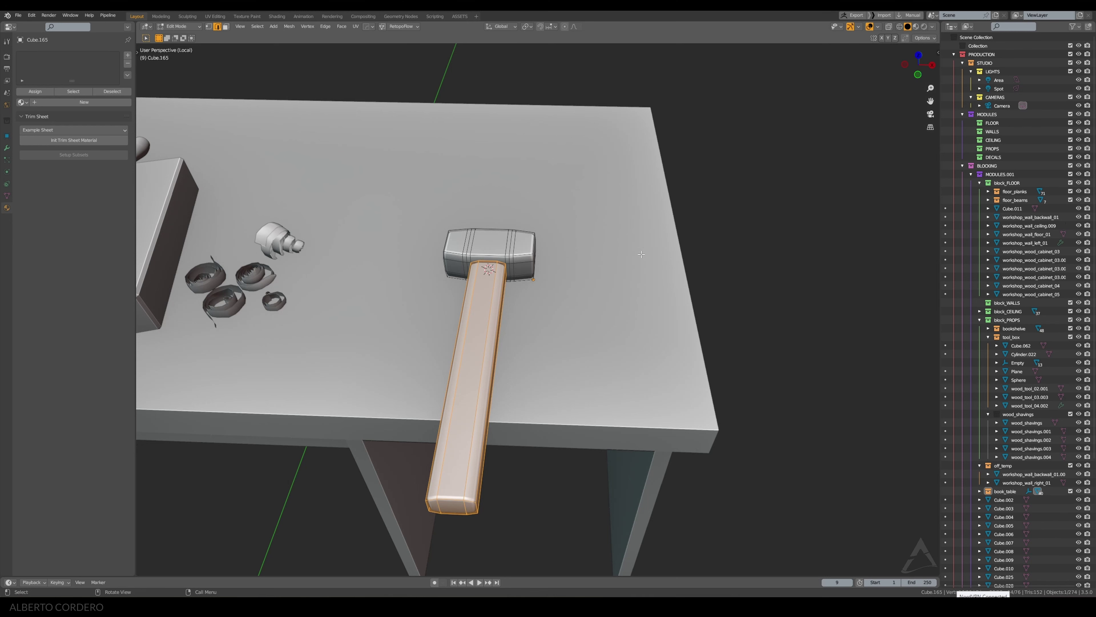
key("s")
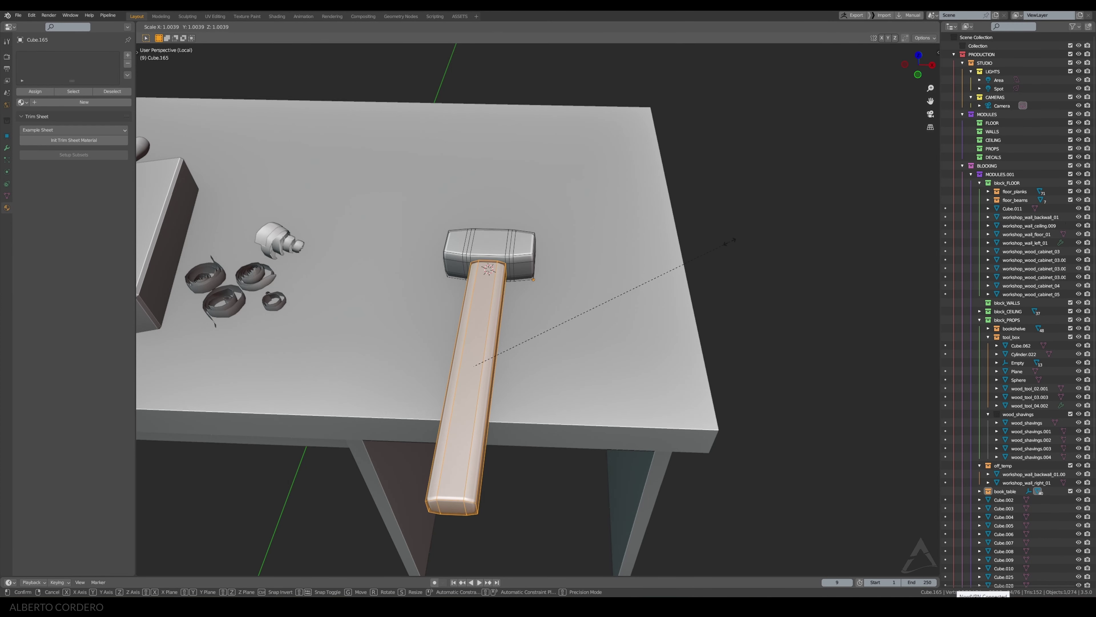
key("x")
left_click(657, 254)
key("Tab")
middle_click_drag(657, 255, 542, 235)
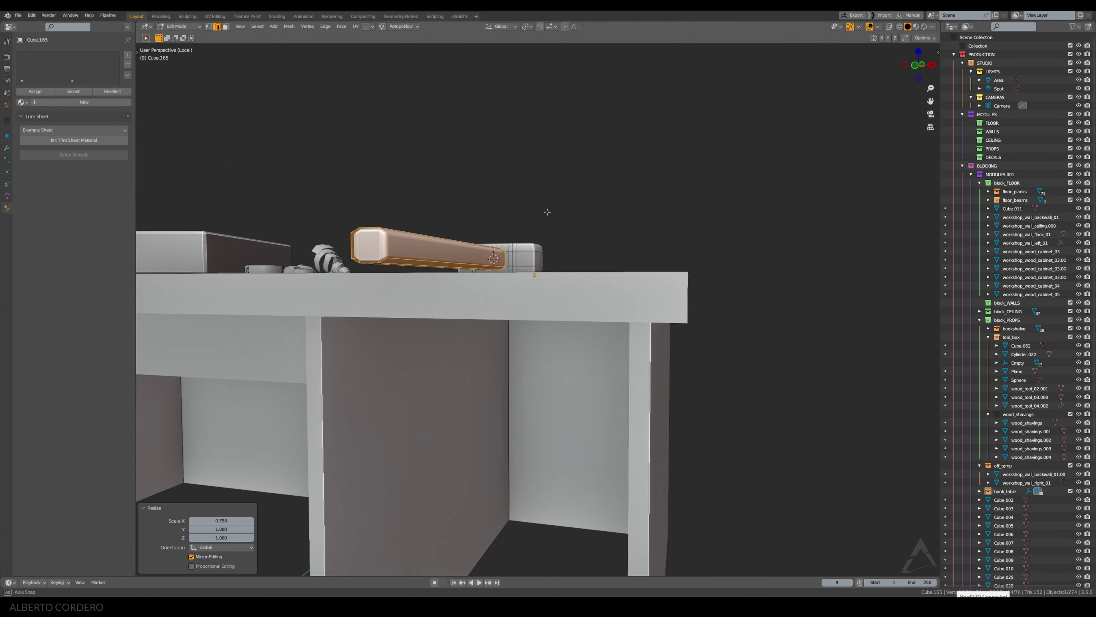
Step: From the top view, rotate the mallet 47.8° and move it across the tabletop
key("KP_7")
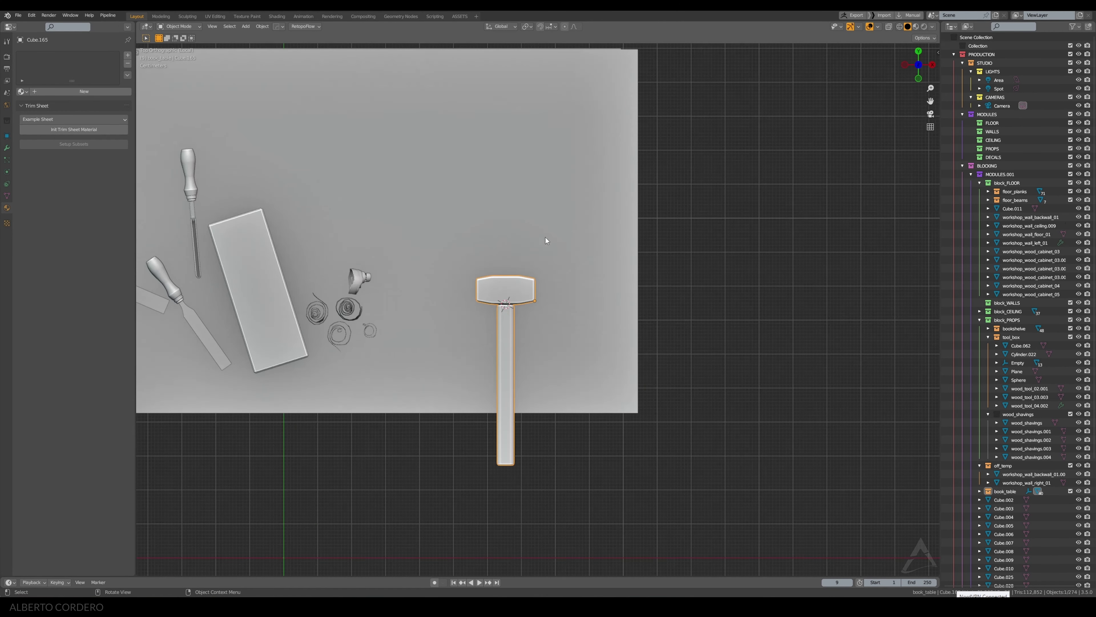
scroll(552, 241, "down", 1)
key("r")
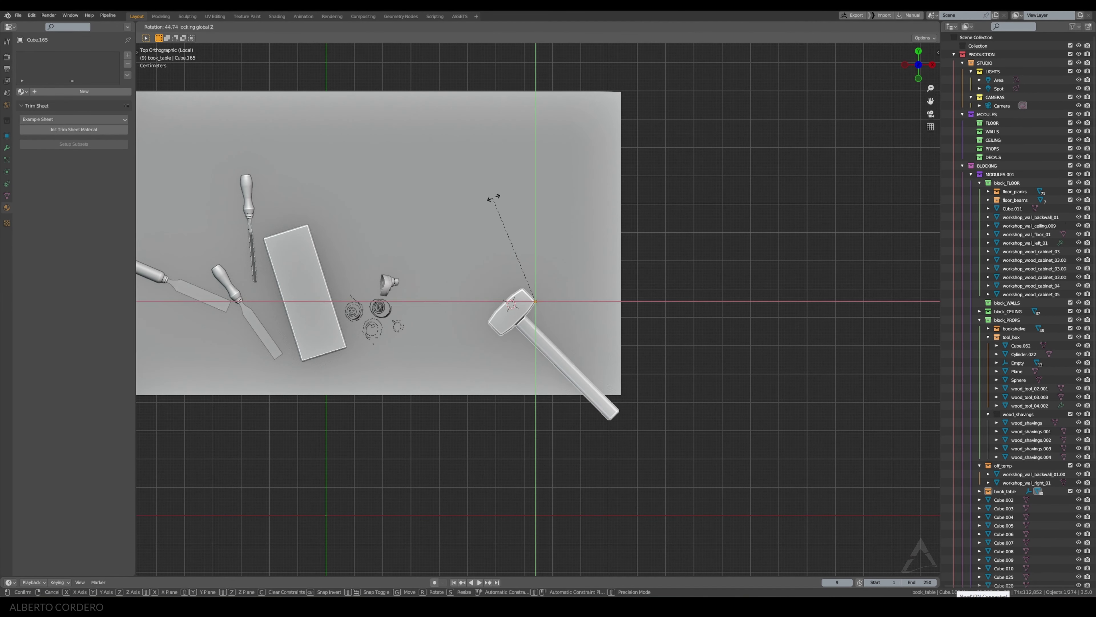
left_click(495, 214)
key("g")
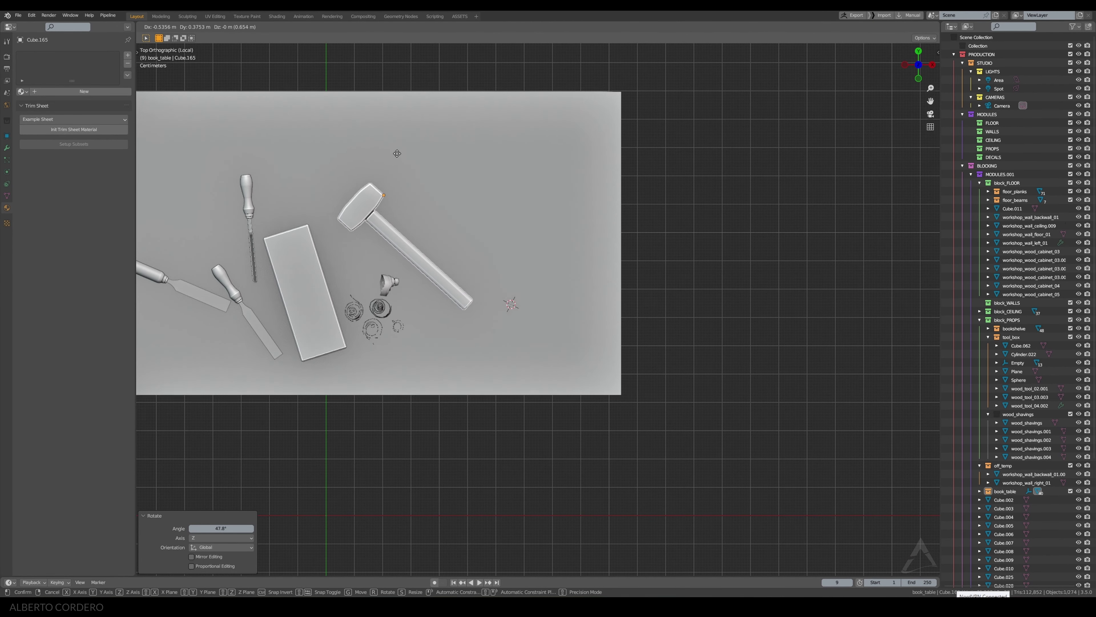
left_click(419, 212)
mouse_move(420, 213)
middle_mouse_down()
mouse_move(418, 108)
mouse_move(433, 214)
middle_mouse_up()
Step: Check the mallet's placement from the Front and Camera views with X-ray toggled
key("KP_1")
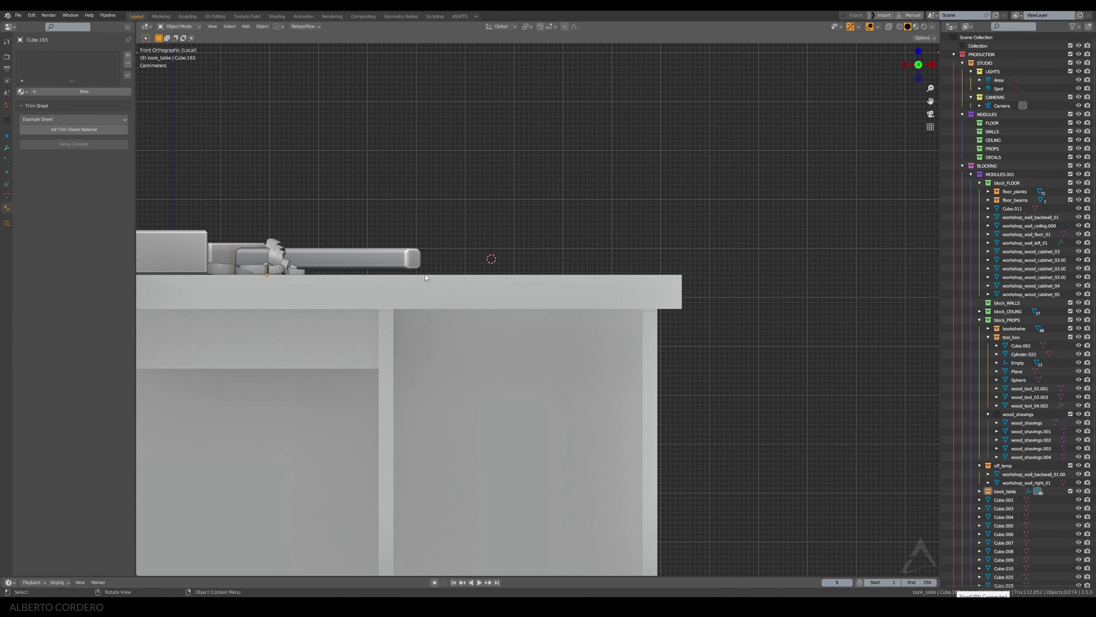
key("alt+z")
key("KP_0")
key("alt+z")
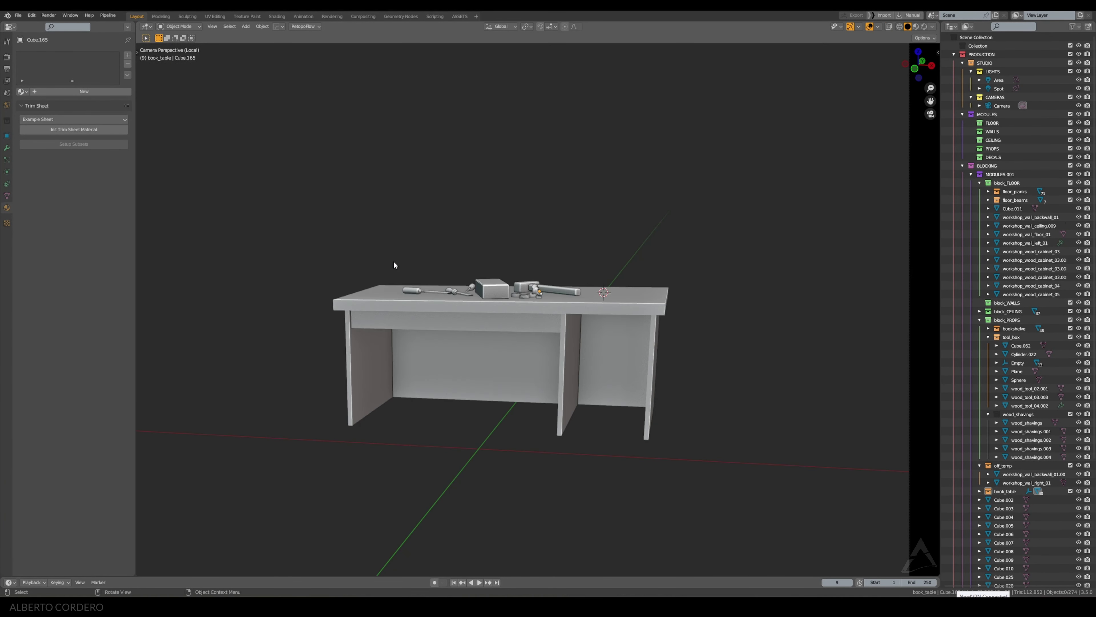
scroll(582, 284, "up", 4)
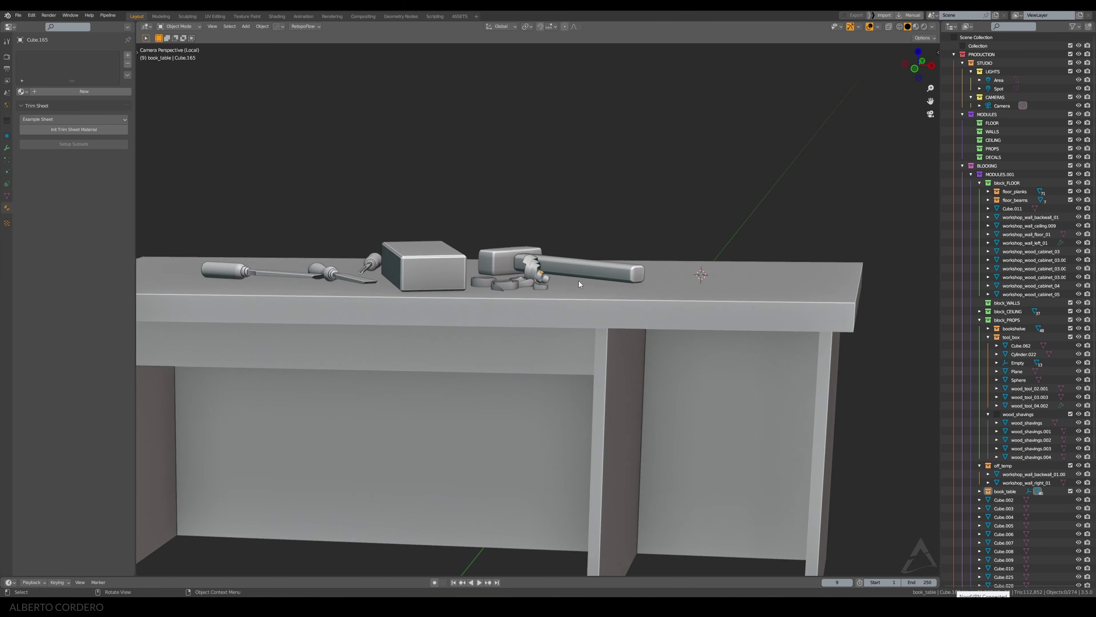
scroll(579, 281, "up", 2)
Step: Select the mallet, try other rotations, and cancel to keep its original angle
left_click(586, 281)
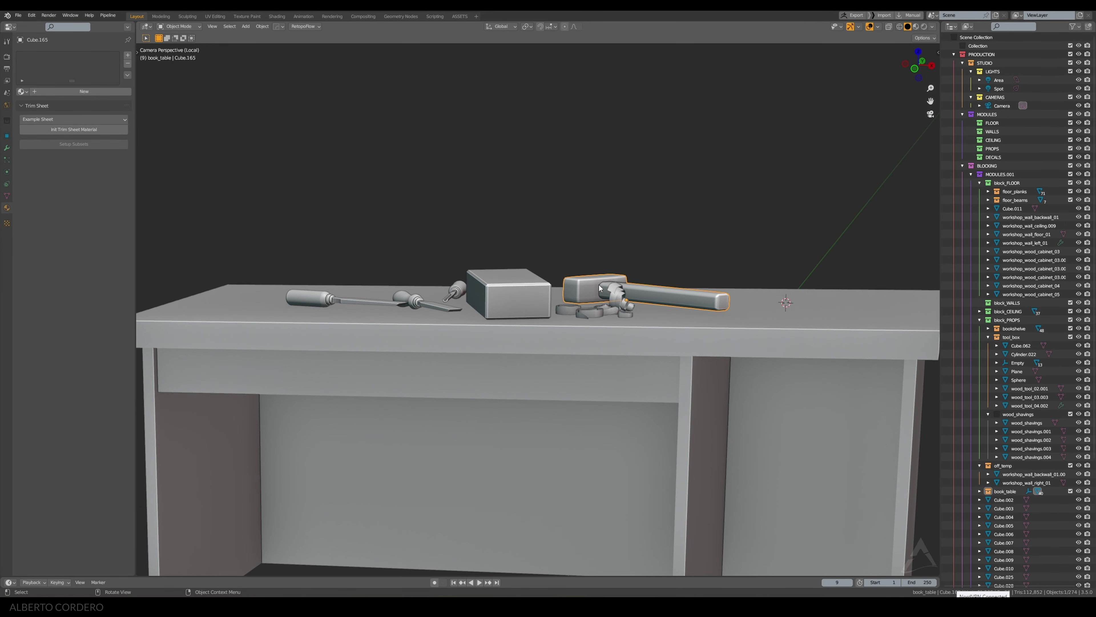
key("r")
key("Escape")
key("r")
key("Escape")
scroll(603, 261, "down", 1)
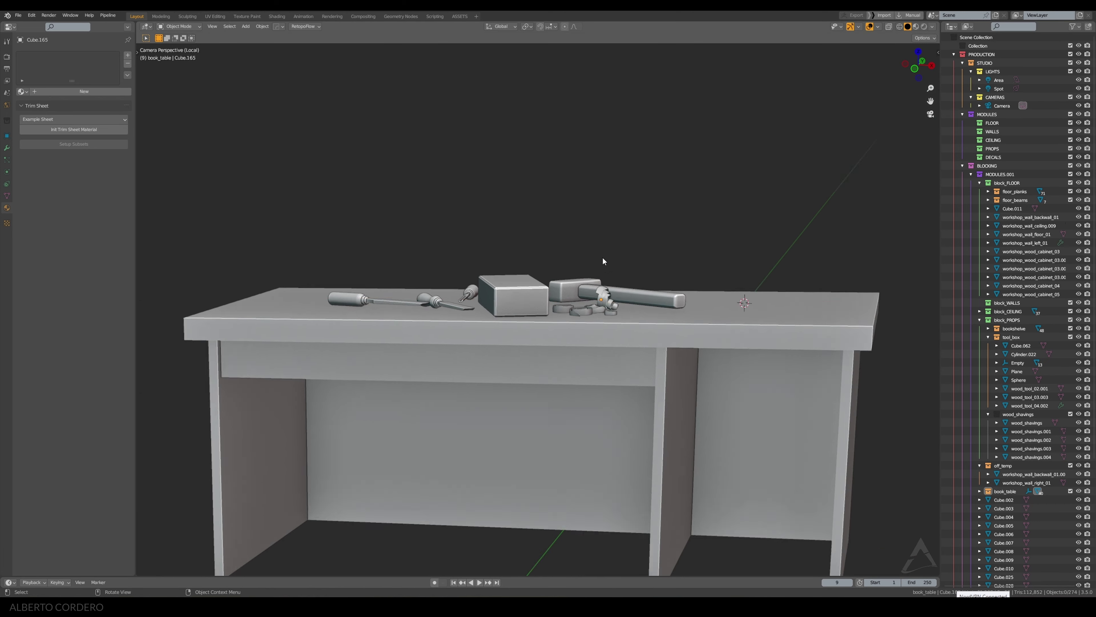
scroll(603, 261, "down", 2)
scroll(604, 259, "down", 2)
Step: Exit local view and slide the block plane's empty right, keeping it at table height
key("KP_Divide")
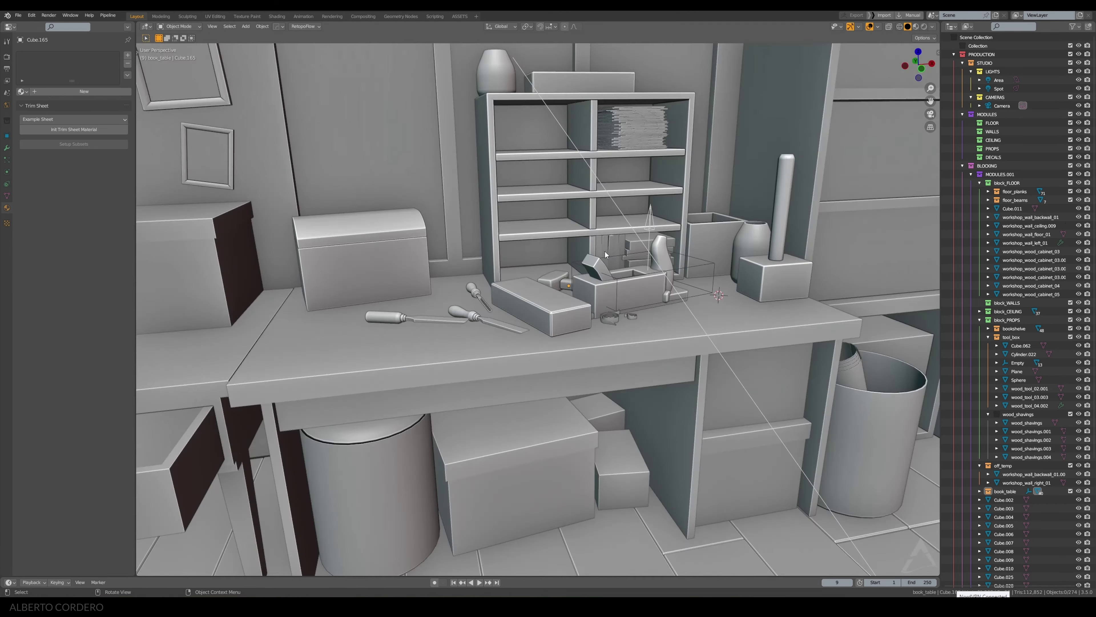
scroll(629, 248, "up", 2)
mouse_move(628, 248)
middle_mouse_down()
mouse_move(591, 276)
mouse_move(632, 300)
middle_mouse_up()
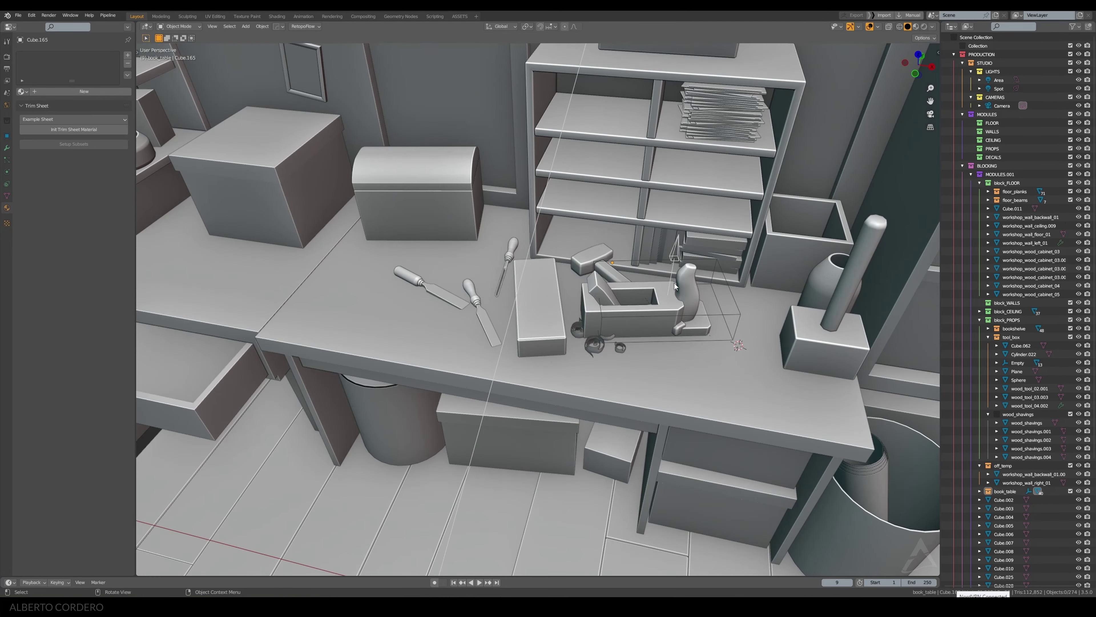
left_click(675, 251)
scroll(635, 257, "down", 2)
key("g")
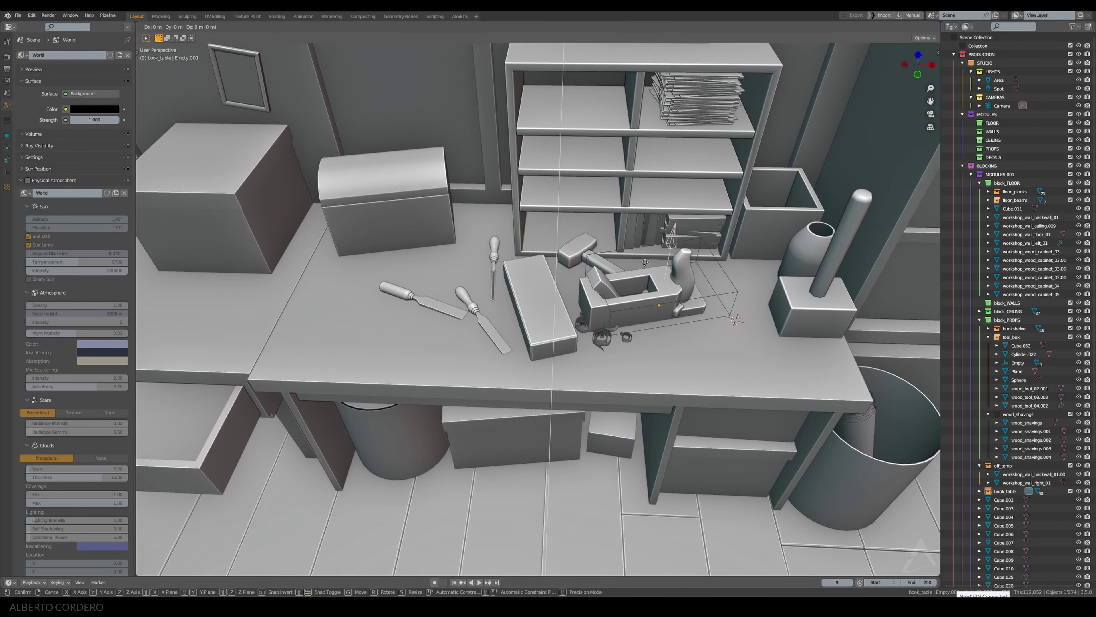
key("shift+z")
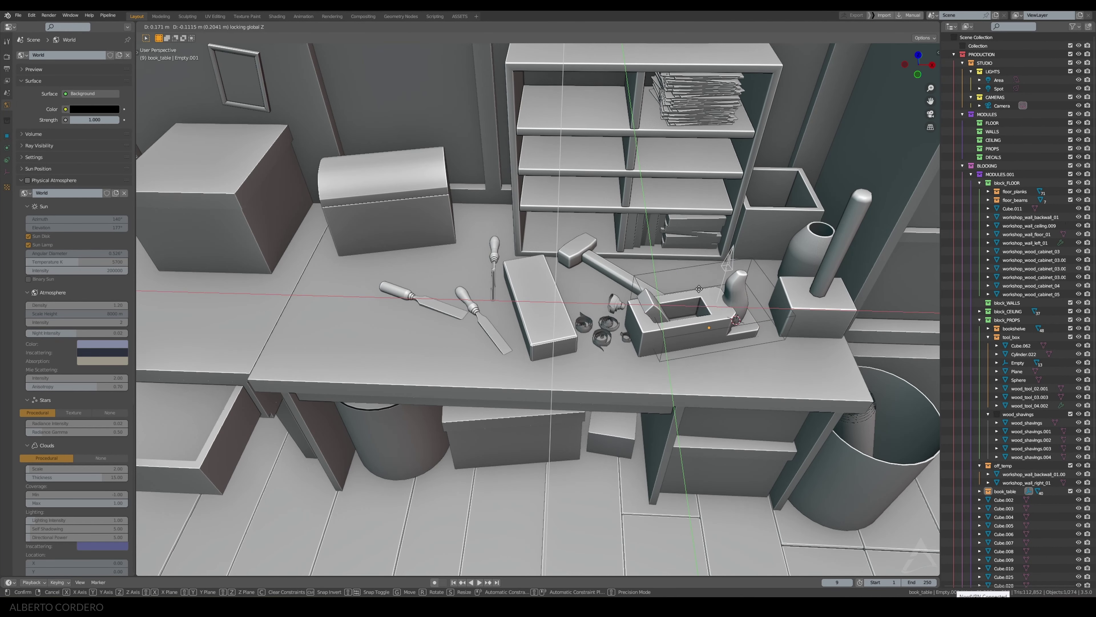
left_click(712, 285)
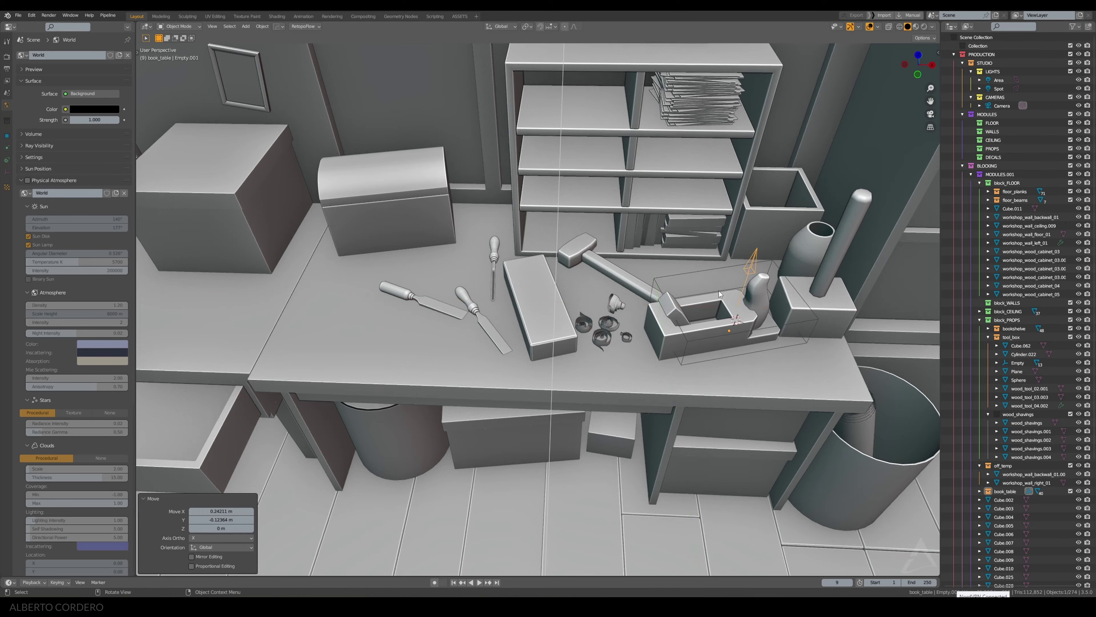
mouse_move(712, 285)
middle_mouse_down()
mouse_move(633, 277)
mouse_move(620, 243)
mouse_move(674, 260)
middle_mouse_up()
Step: Rotate the mallet 32.3° on the tabletop and move it to a new spot
left_click(628, 264)
scroll(628, 264, "up", 3)
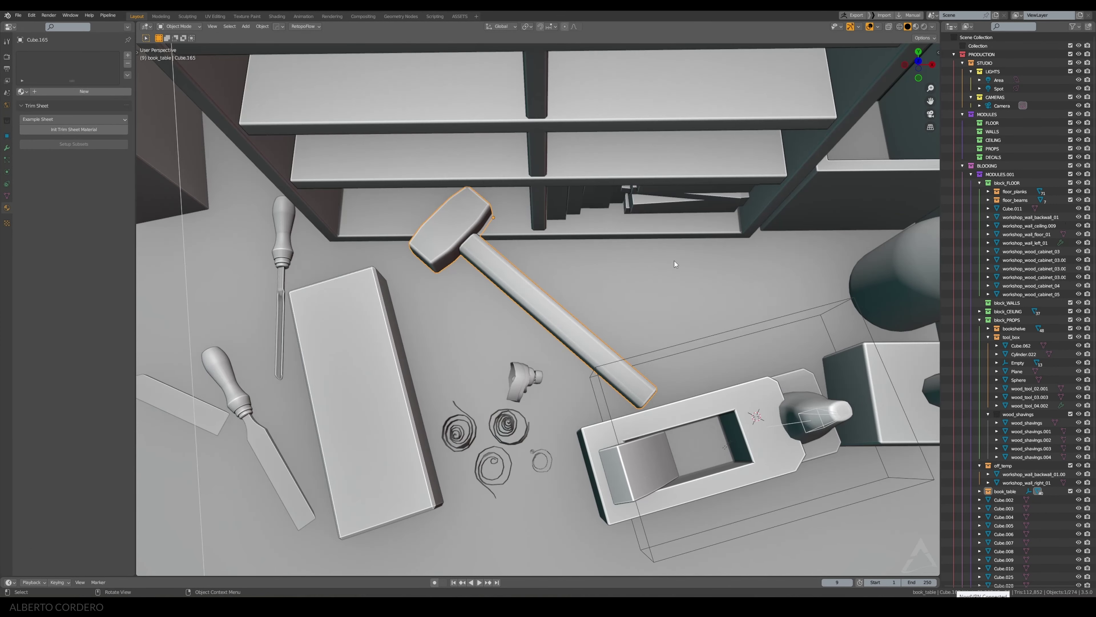
key("r")
left_click(644, 166)
key("g")
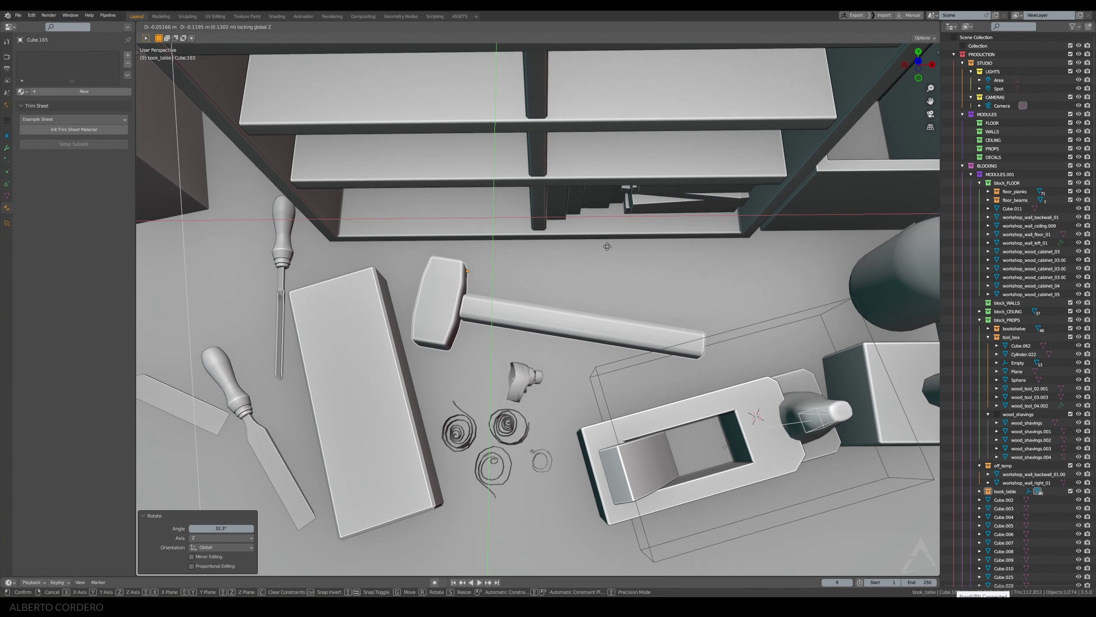
left_click(586, 261)
middle_click_drag(585, 261, 578, 196)
scroll(582, 191, "down", 5)
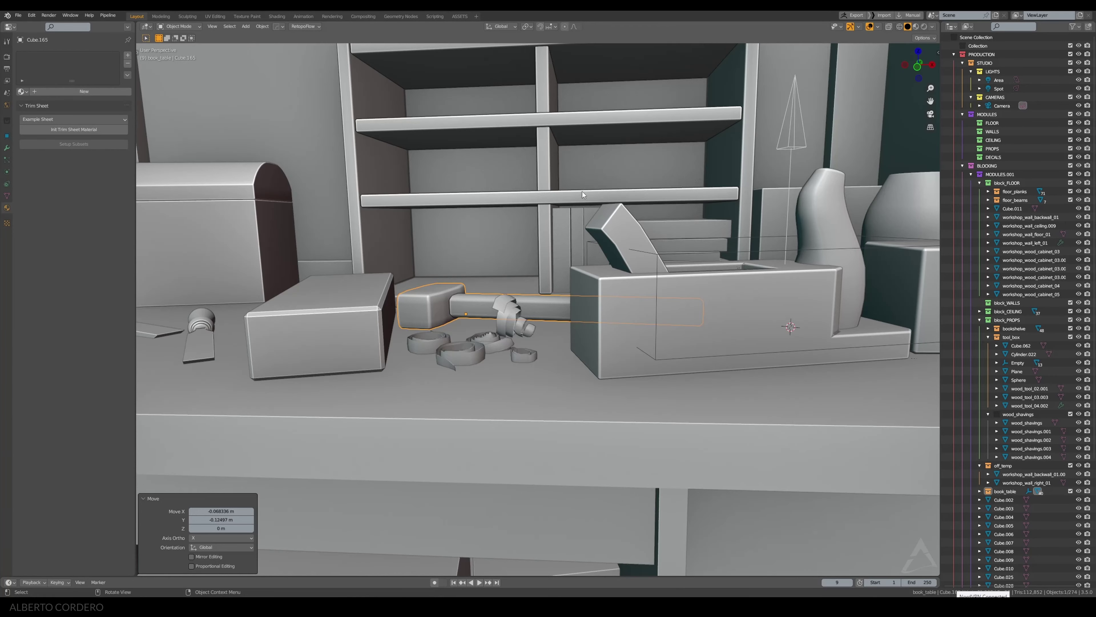
Step: In the camera view, shift the small block left along X
key("KP_0")
scroll(582, 191, "up", 2)
scroll(588, 278, "up", 2)
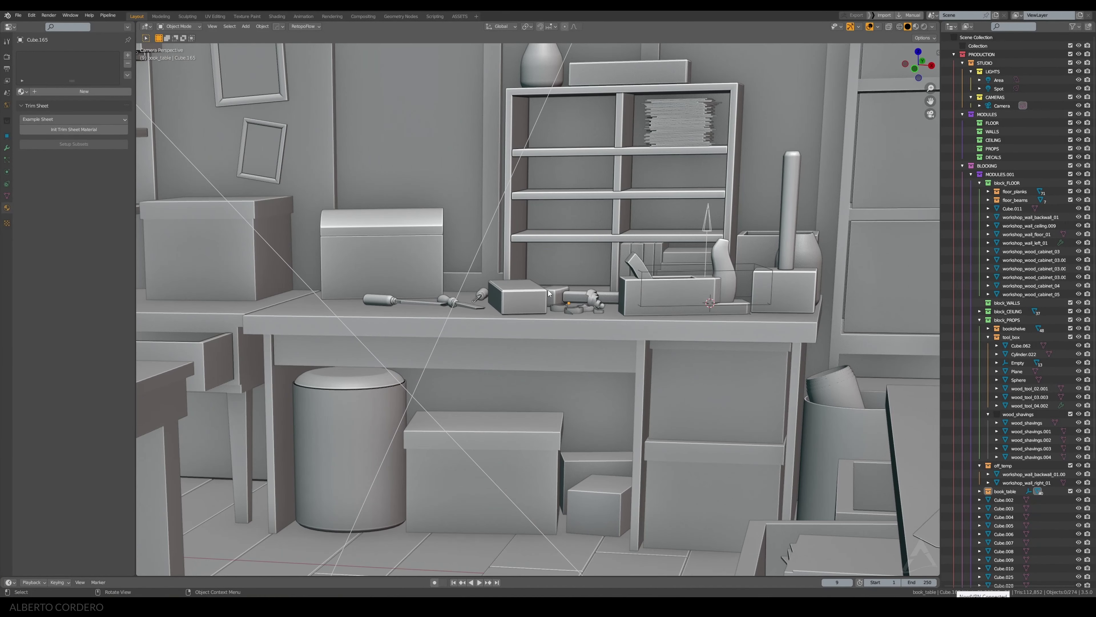
scroll(501, 302, "up", 2)
scroll(513, 298, "up", 1)
left_click(513, 301)
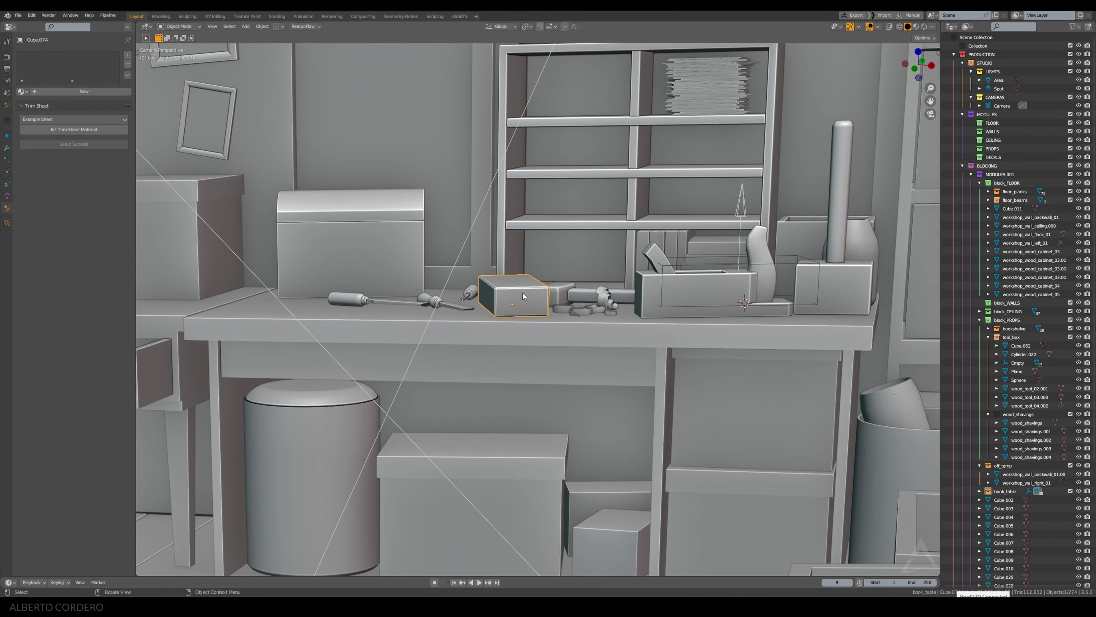
key("g")
key("x")
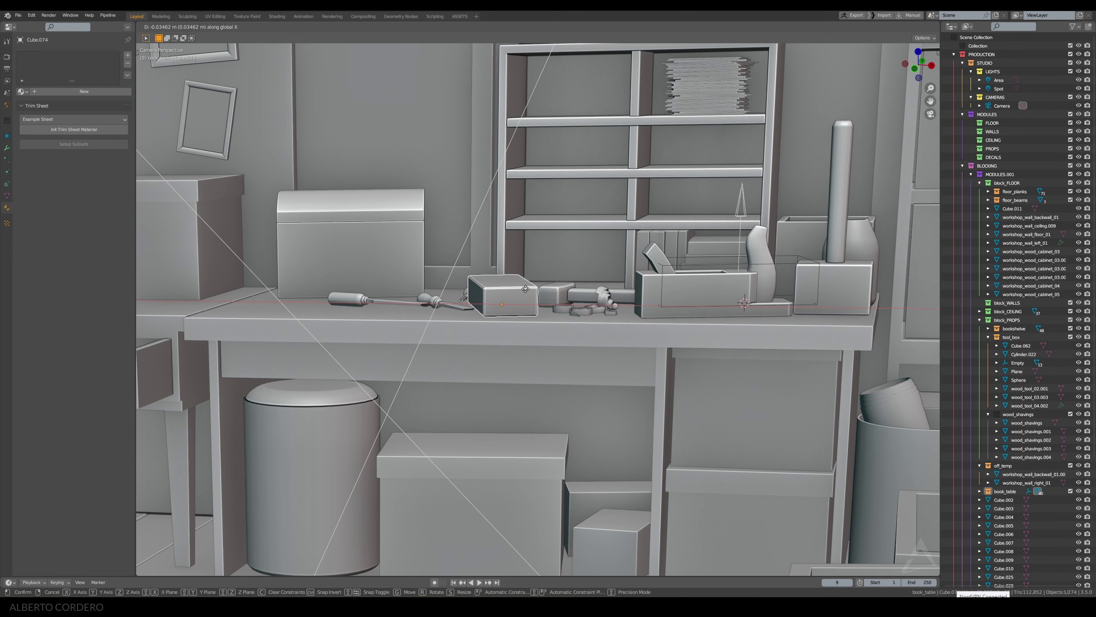
left_click(525, 289)
Step: Move the three carving tools left along X at table height
left_click(465, 300)
left_click(429, 299, "shift")
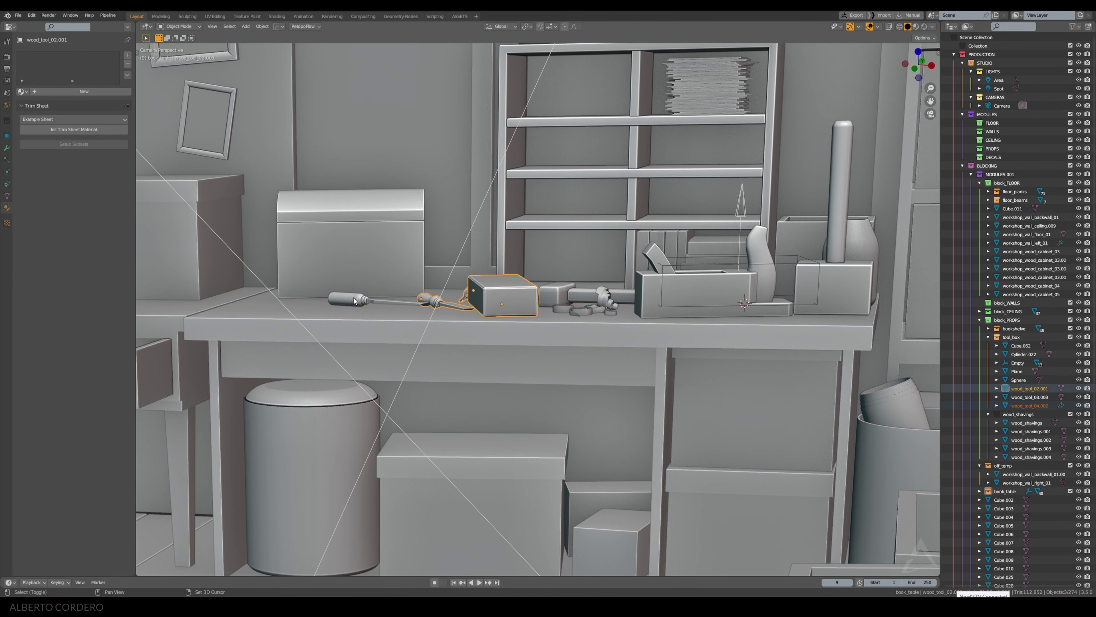
left_click(356, 302, "shift")
key("g")
key("shift+z")
key("x")
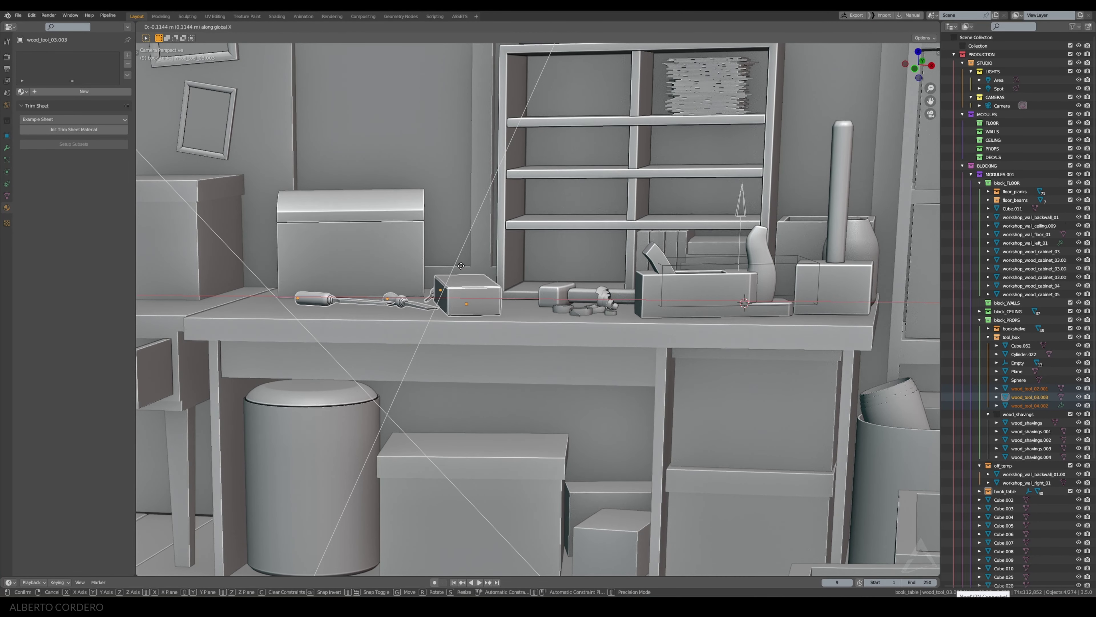
left_click(453, 265)
Step: Slide the mallet left along X, then fine-tune its placement at table height
left_click(576, 296)
scroll(576, 293, "up", 2)
key("g")
key("x")
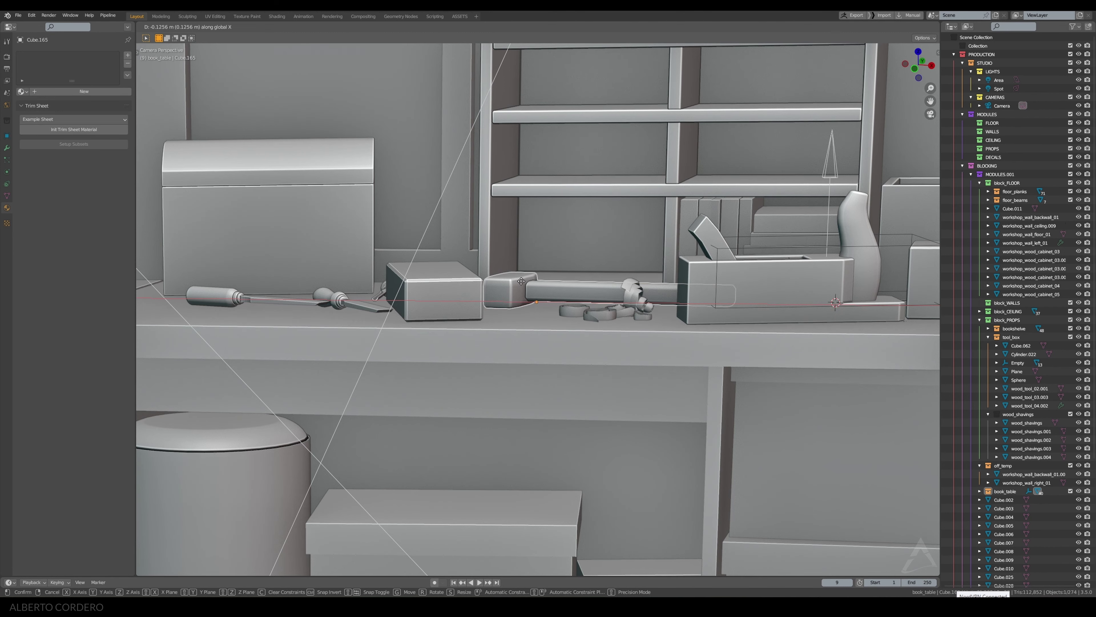
left_click(521, 281)
mouse_move(573, 285)
middle_mouse_down()
mouse_move(605, 326)
mouse_move(498, 285)
middle_mouse_up()
key("g")
key("shift+z")
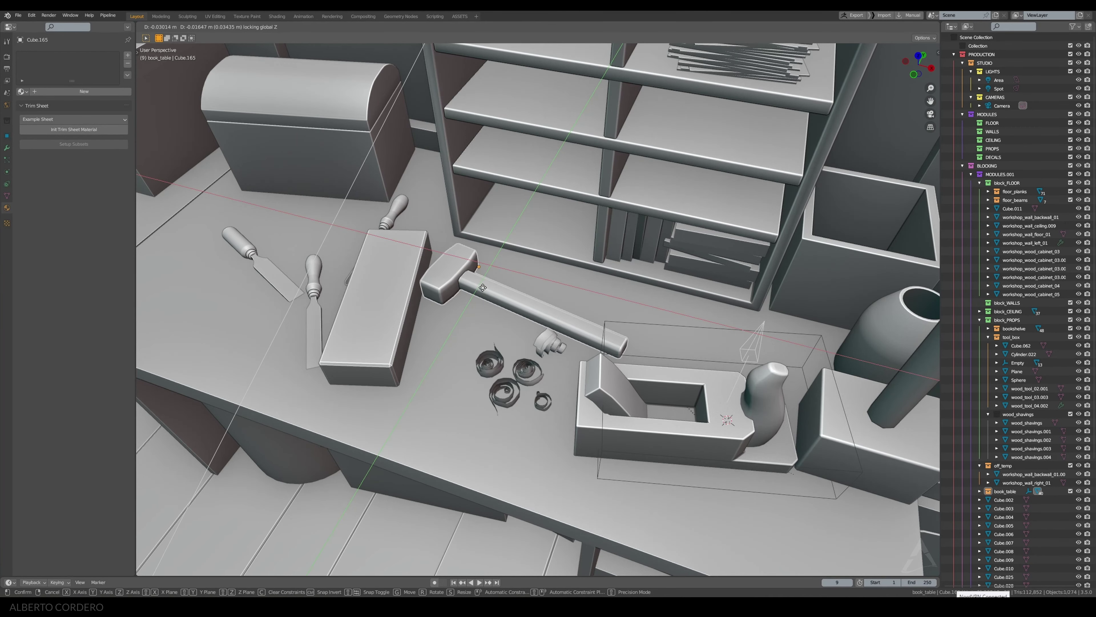
left_click(482, 287)
key("KP_0")
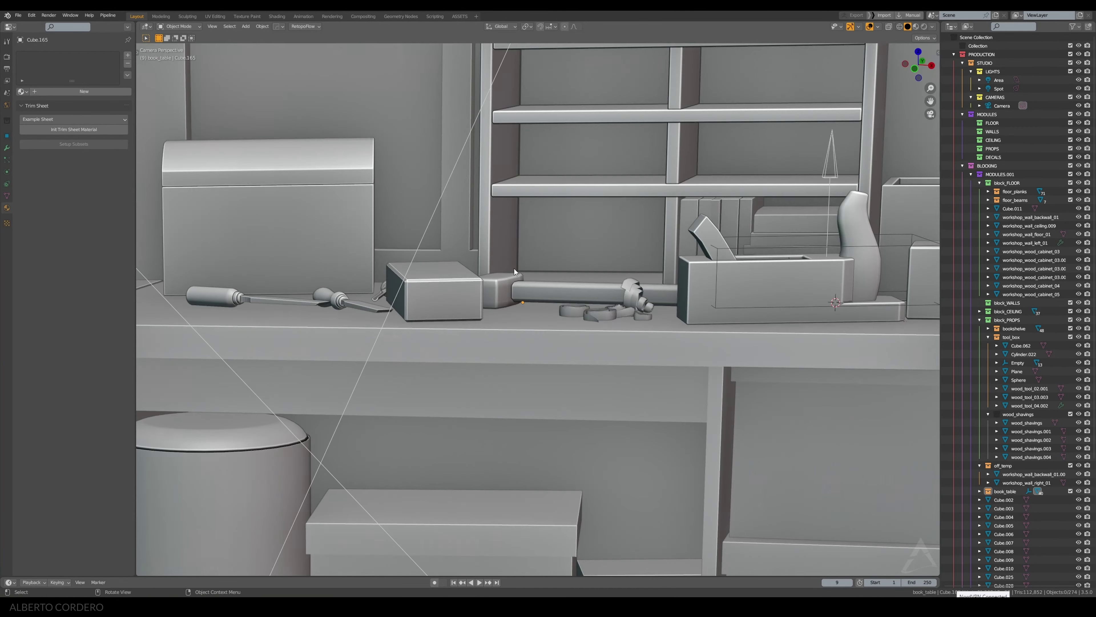
scroll(514, 268, "down", 3)
scroll(535, 246, "down", 3)
Step: Save the file as the_workshop_blockout_02.blend via the Ctrl+S pie menu
scroll(536, 246, "down", 2)
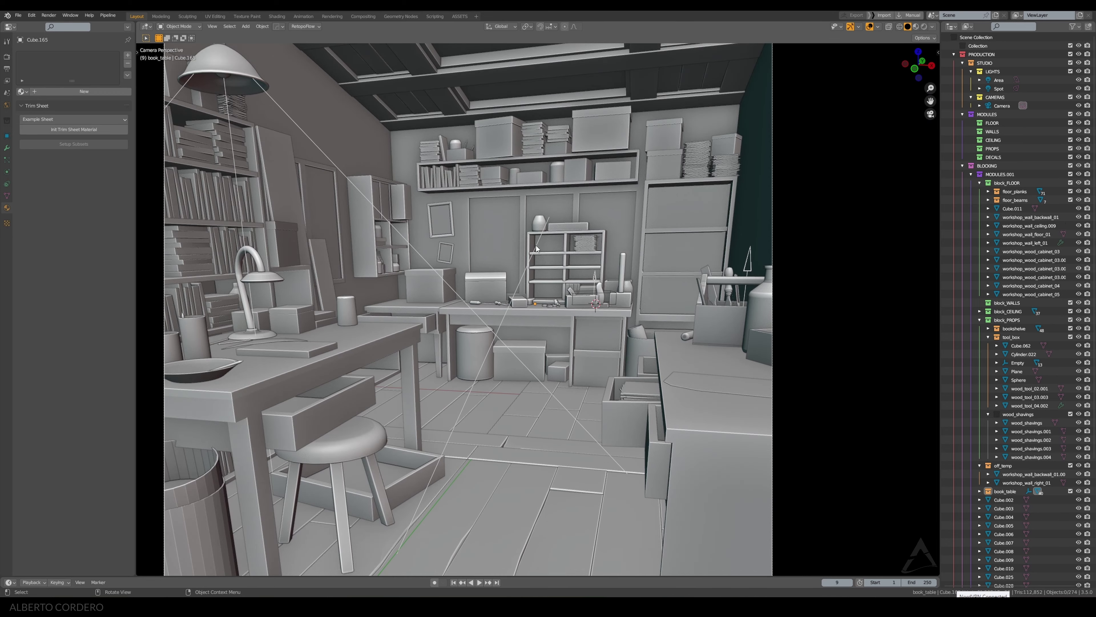
scroll(537, 245, "down", 2)
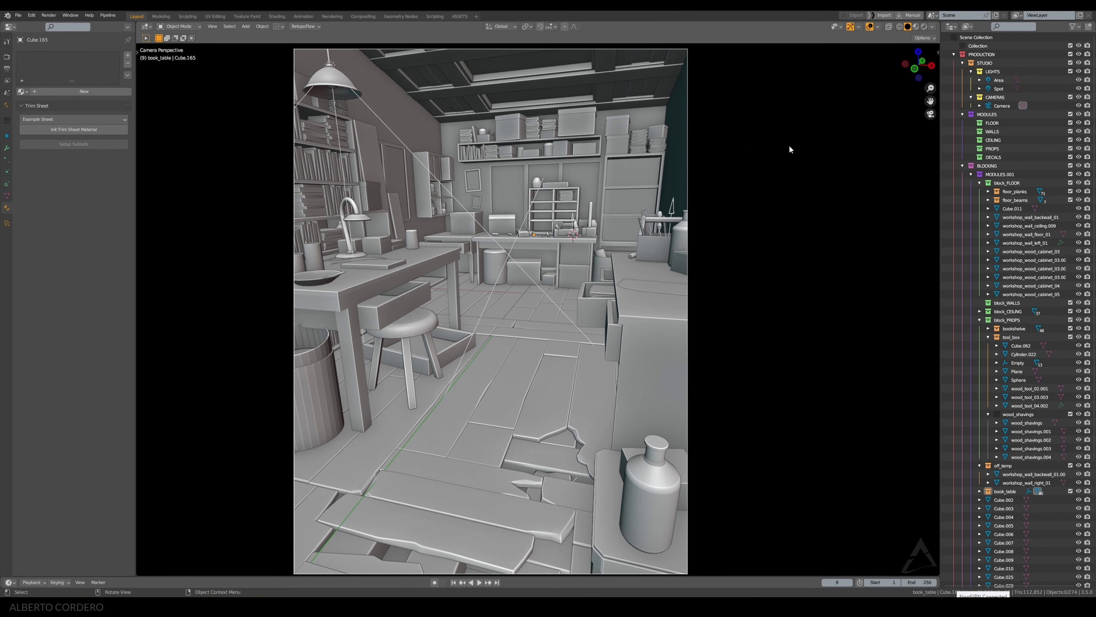
key("ctrl+s")
left_click(763, 115)
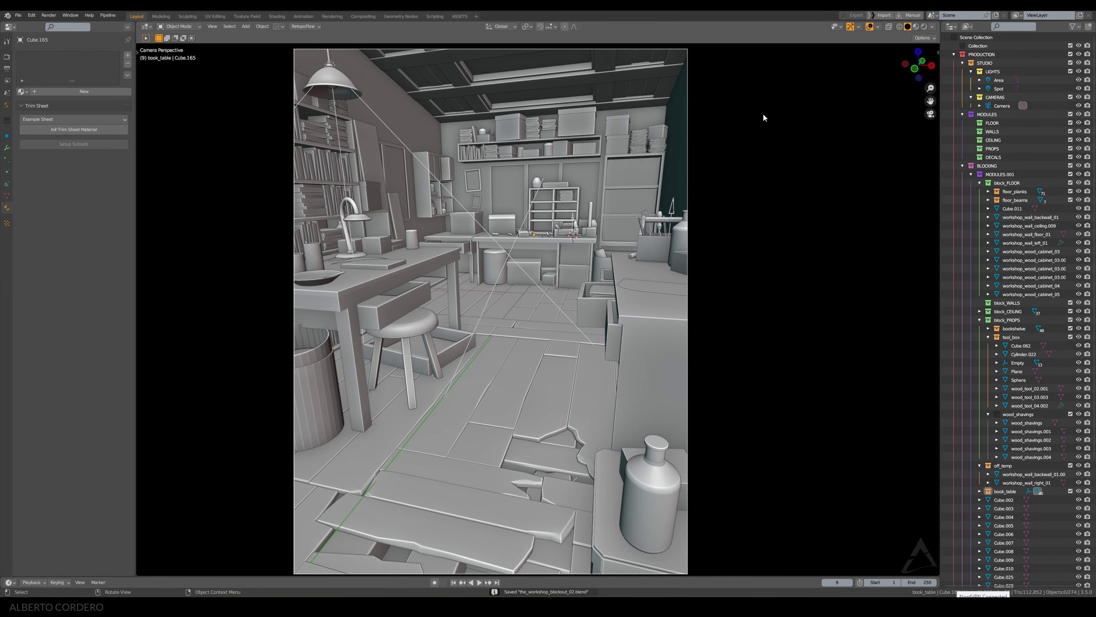